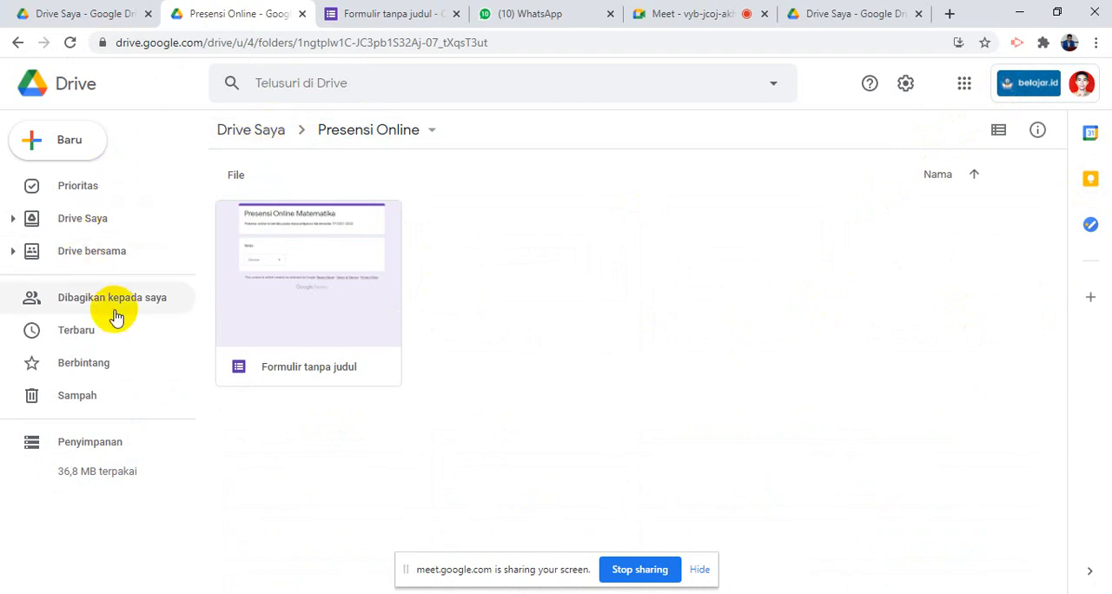
# - Reopen the Presensi Online folder from Drive Saya and switch to the open form Formulir tanpa judul
pyautogui.click(81, 220)
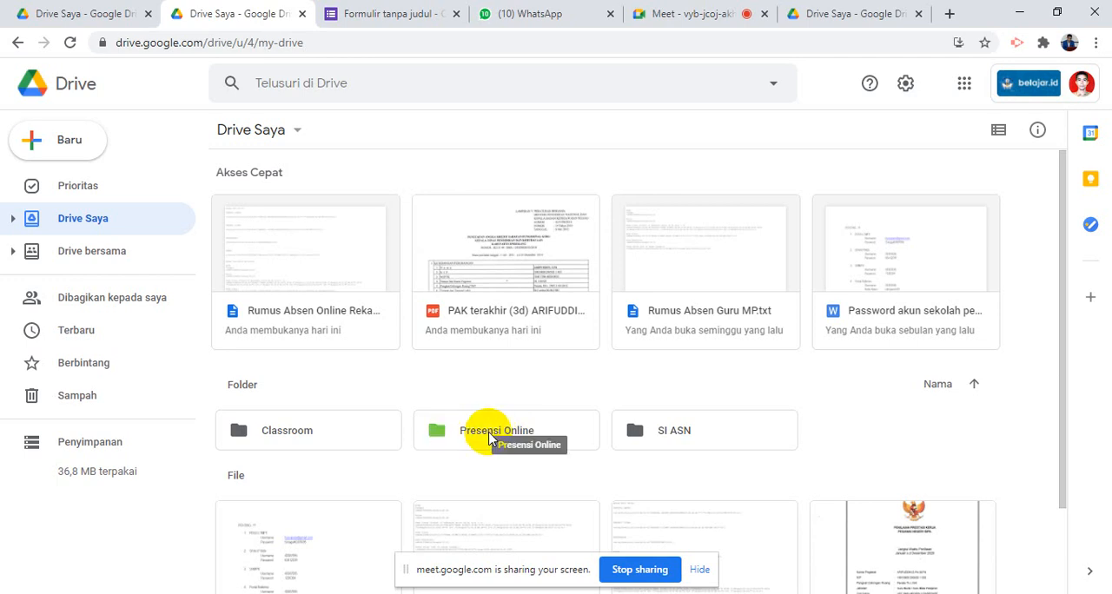
pyautogui.doubleClick(489, 432)
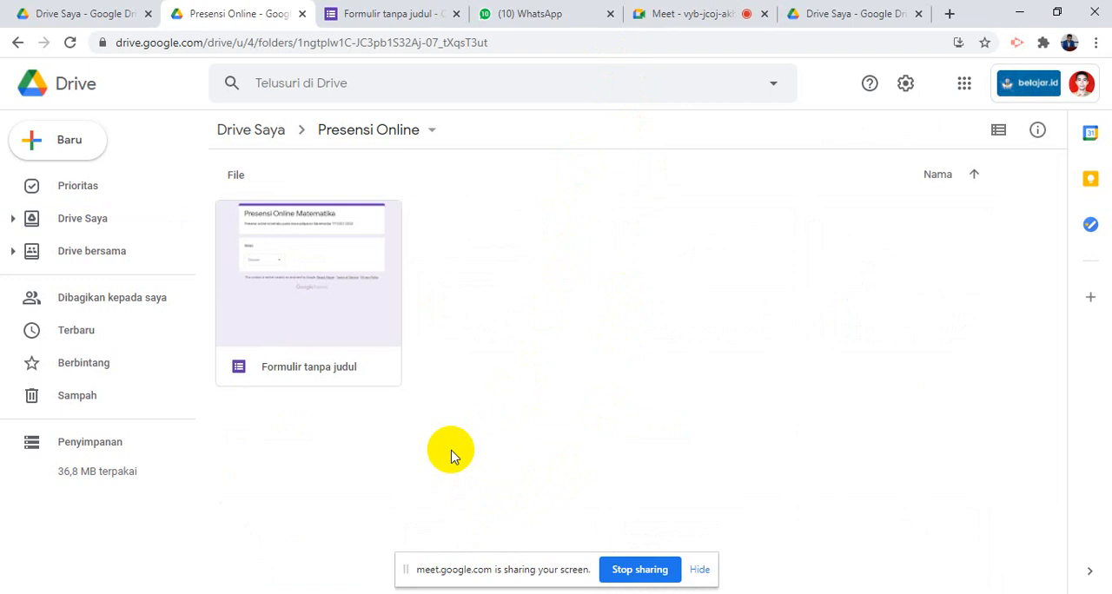
pyautogui.click(365, 13)
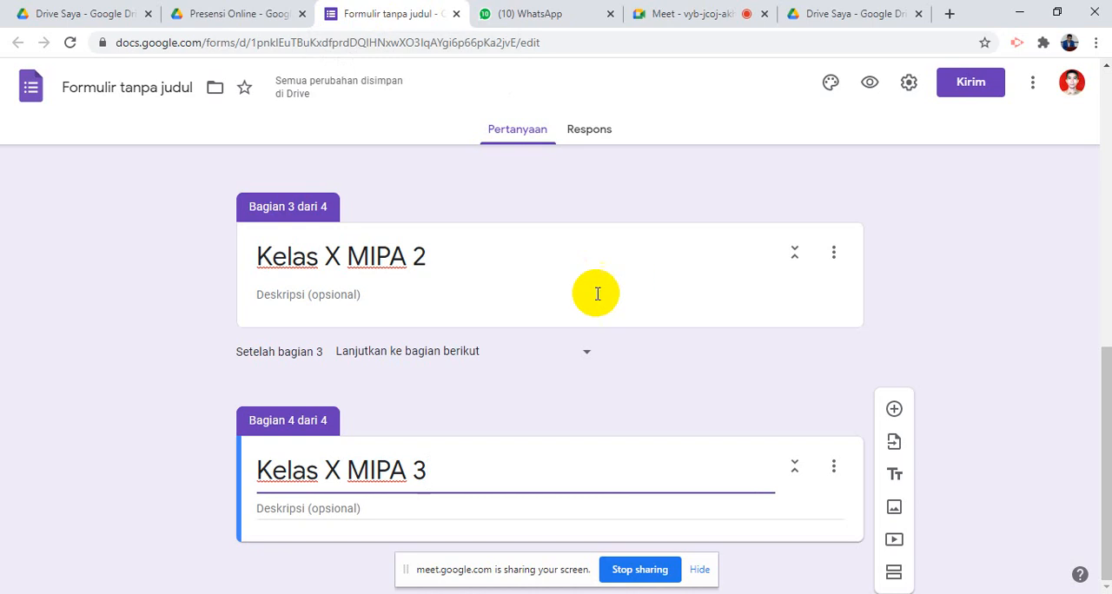
# - Review the form's Kelas drop-down options and the sections for X MIPA 1, X MIPA 2 and X MIPA 3
pyautogui.scroll(5, 597, 294)
pyautogui.scroll(-3, 576, 313)
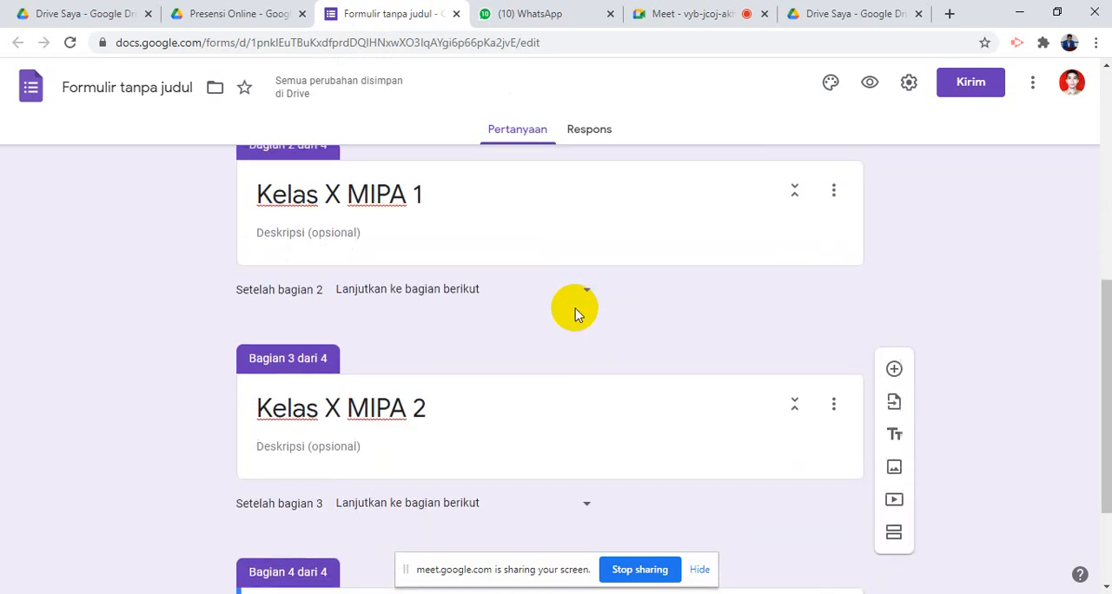
pyautogui.scroll(5, 575, 309)
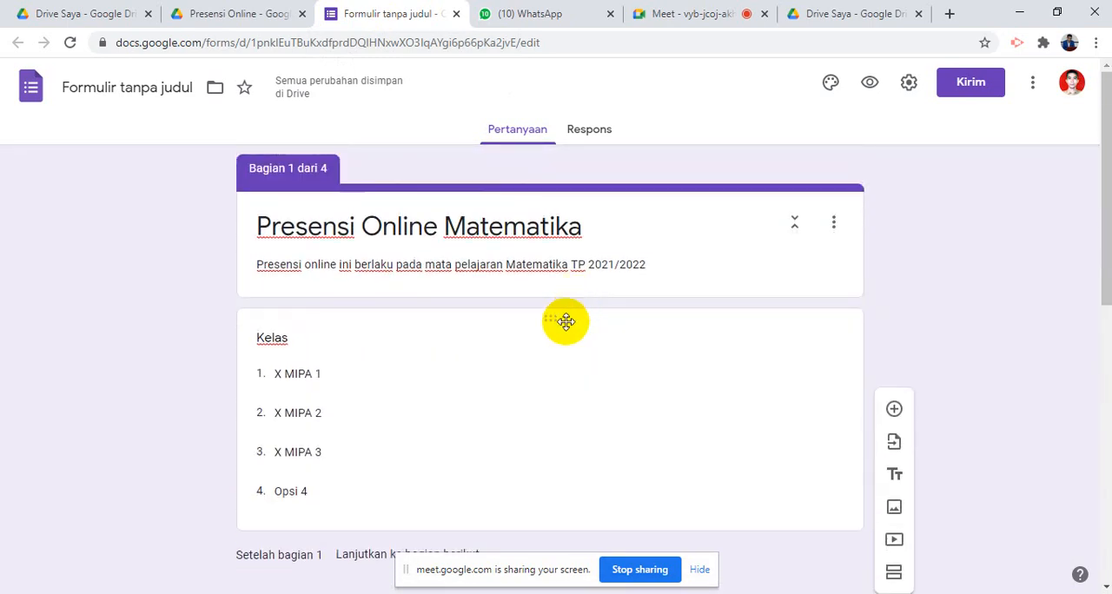
pyautogui.scroll(-1, 566, 321)
pyautogui.scroll(-1, 360, 296)
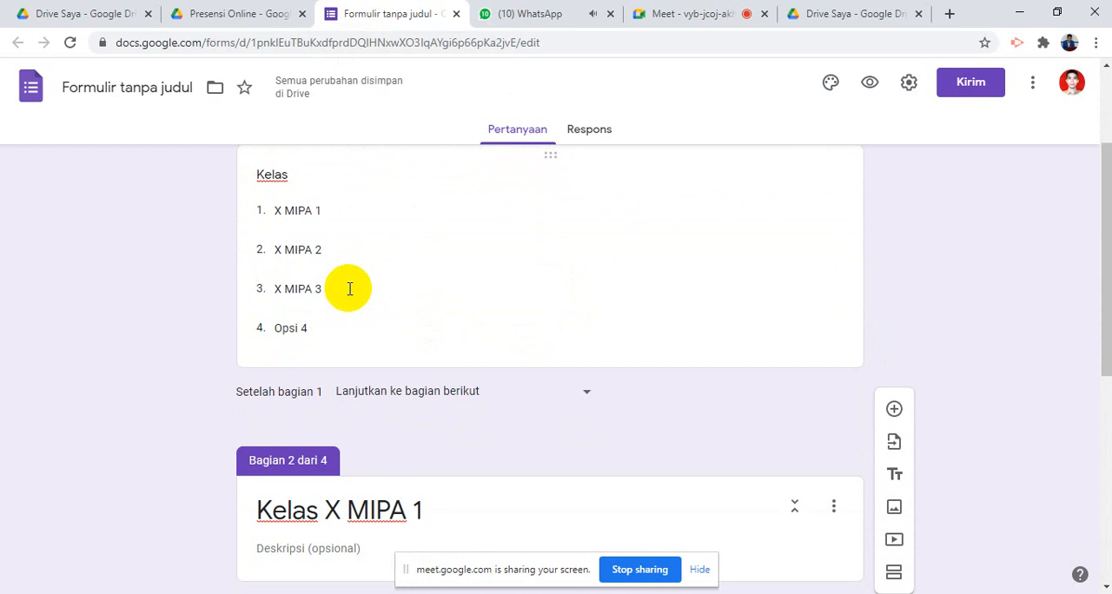
pyautogui.scroll(-1, 350, 288)
pyautogui.click(318, 253)
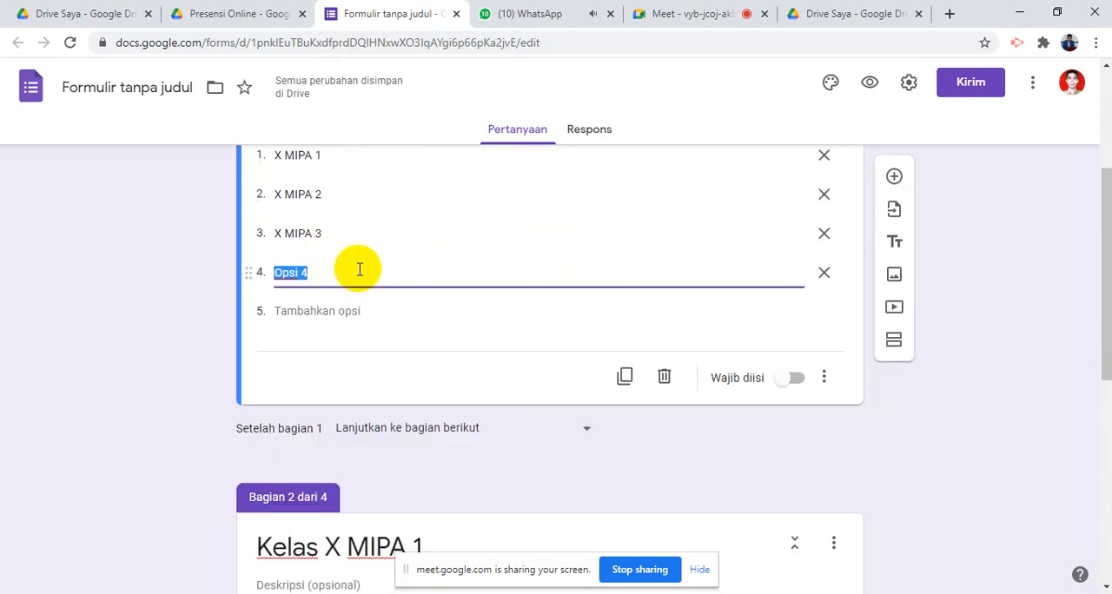
pyautogui.scroll(-1, 461, 288)
pyautogui.scroll(2, 461, 290)
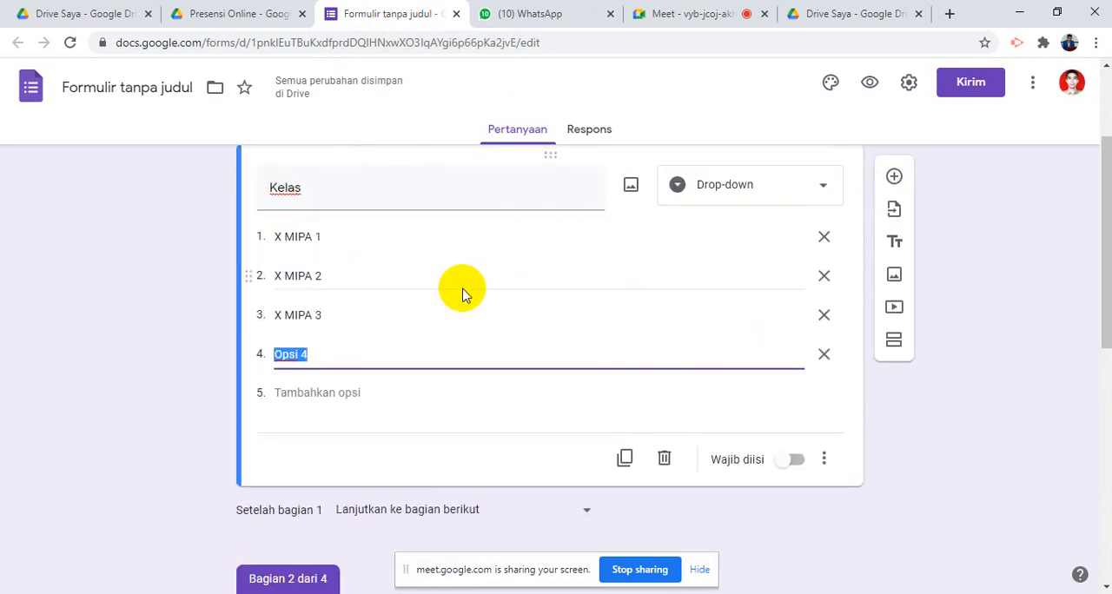
pyautogui.scroll(-7, 596, 472)
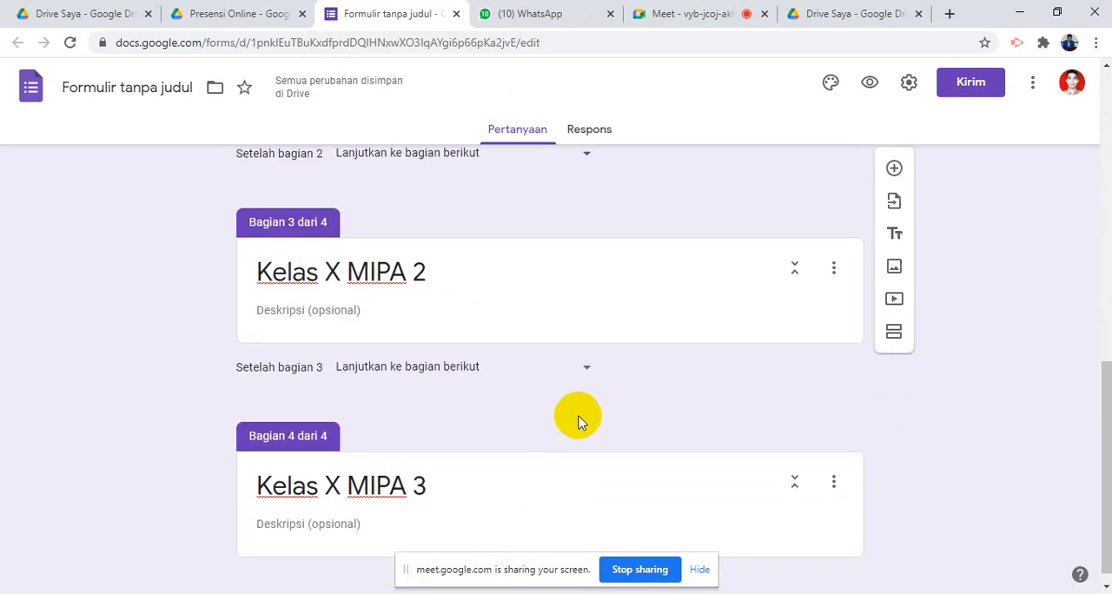
pyautogui.scroll(3, 583, 410)
pyautogui.scroll(-4, 586, 405)
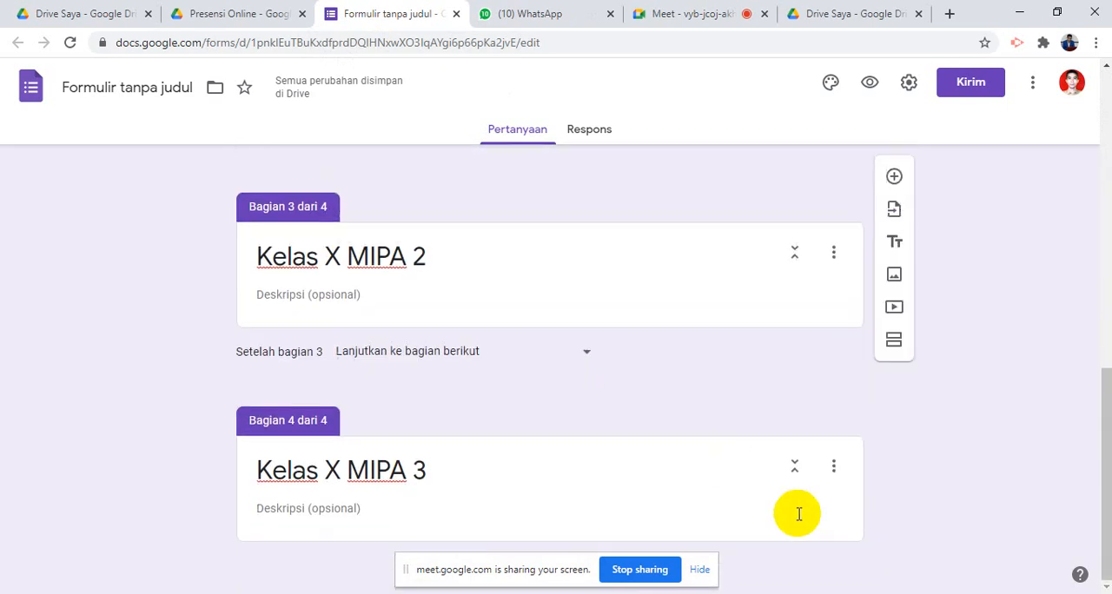
pyautogui.click(902, 348)
pyautogui.click(902, 345)
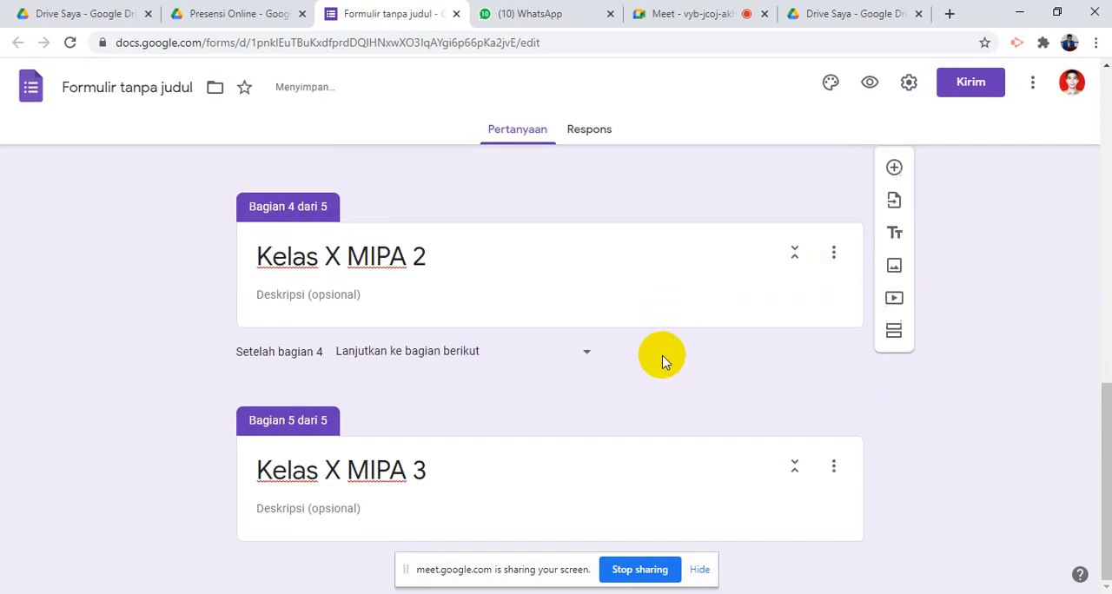
pyautogui.scroll(8, 665, 361)
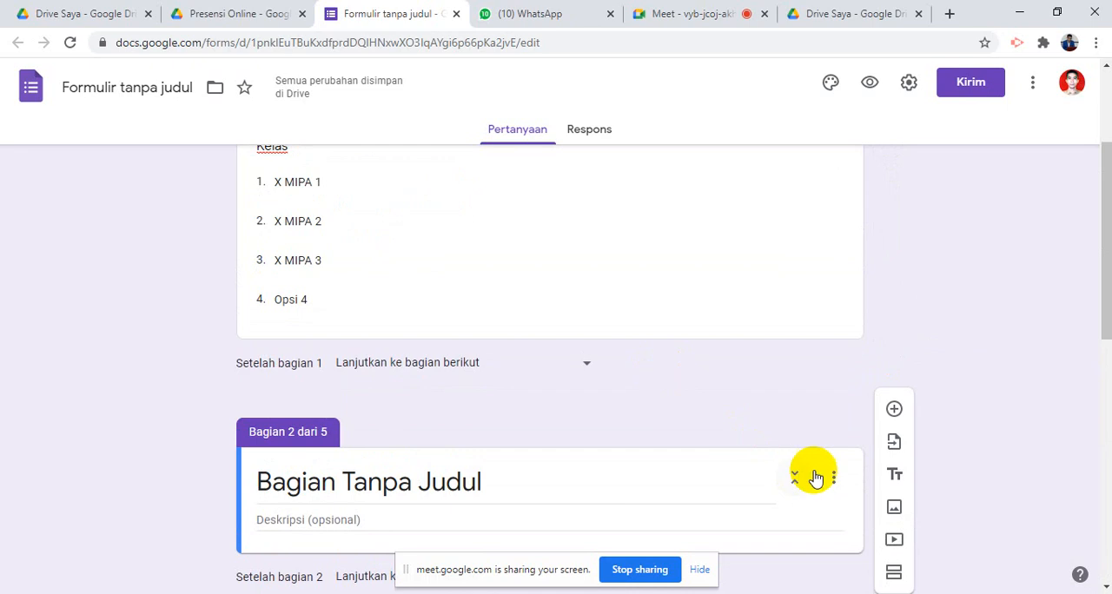
pyautogui.scroll(-2, 782, 469)
pyautogui.click(745, 361)
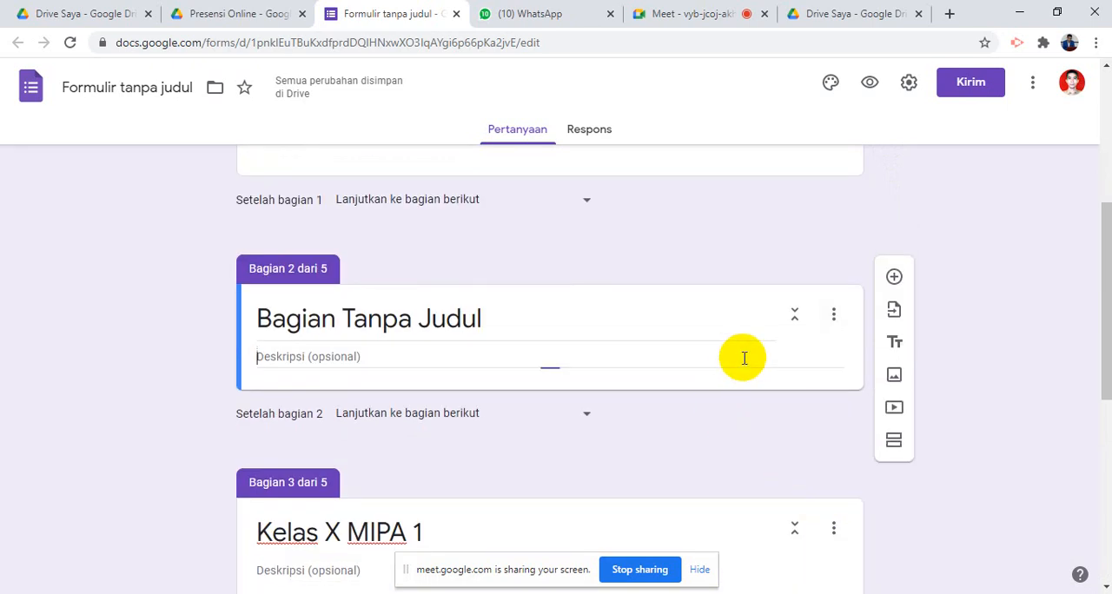
pyautogui.click(520, 302)
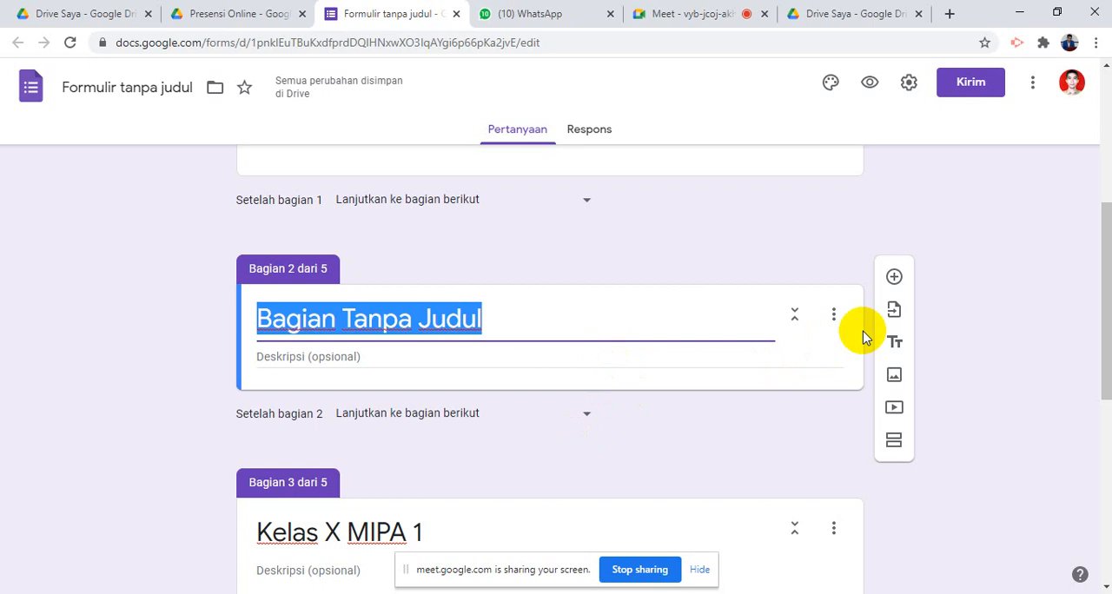
pyautogui.click(834, 316)
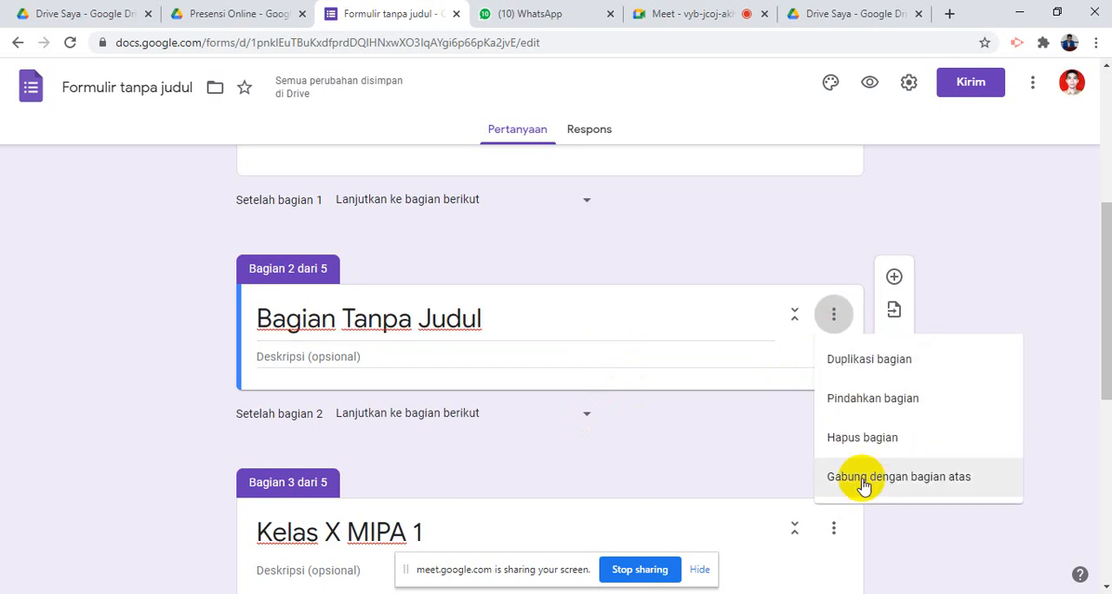
pyautogui.click(851, 439)
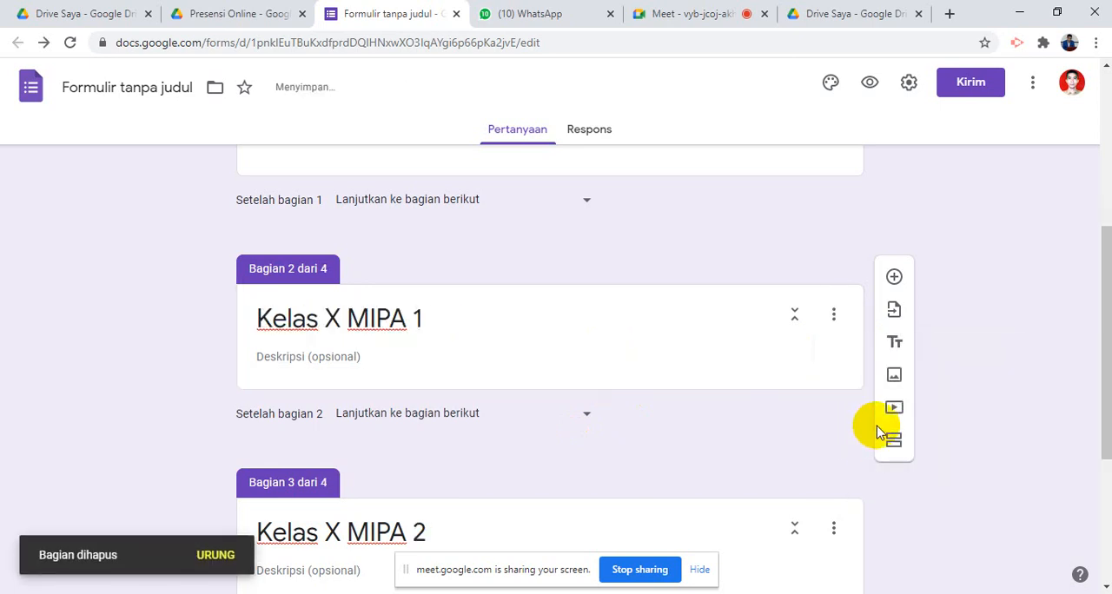
# - Add a new section after Kelas X MIPA 3 and title it Presensi
pyautogui.scroll(-3, 875, 426)
pyautogui.click(640, 477)
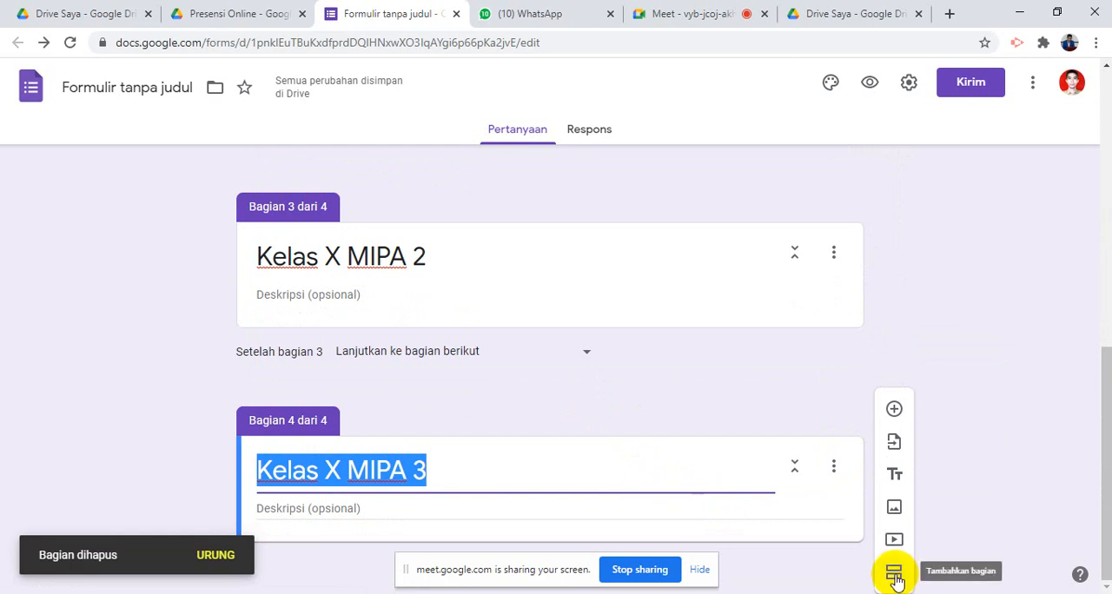
pyautogui.click(894, 573)
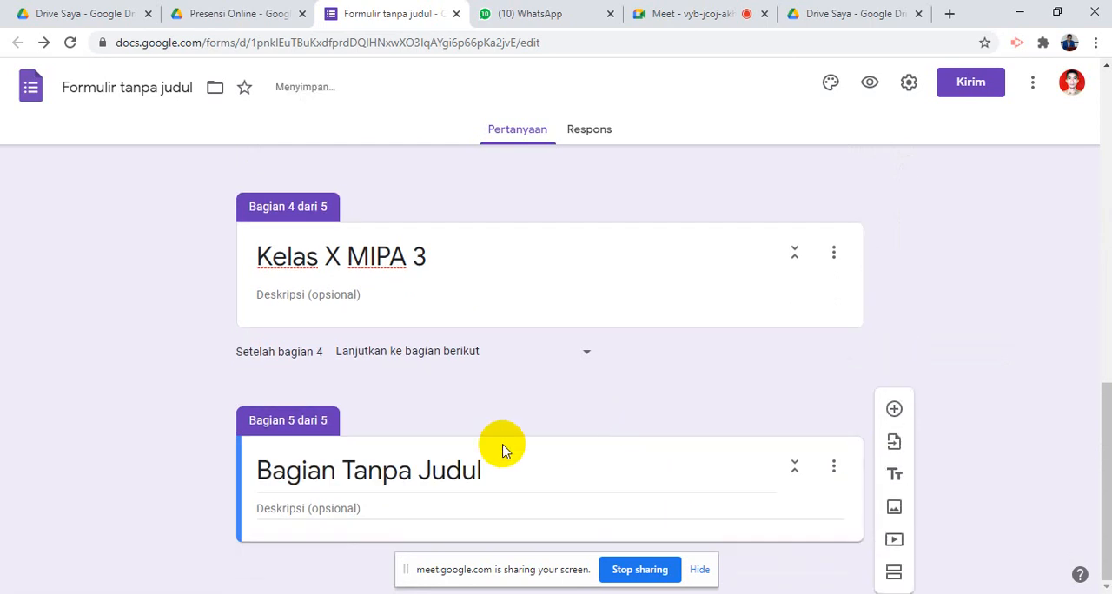
pyautogui.click(493, 462)
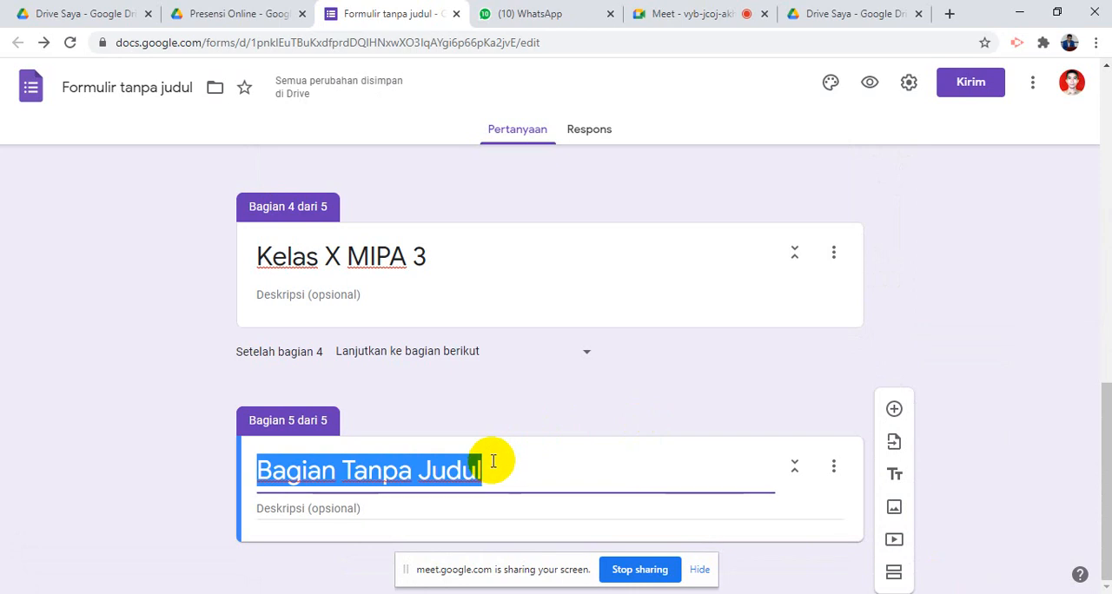
pyautogui.write('P')
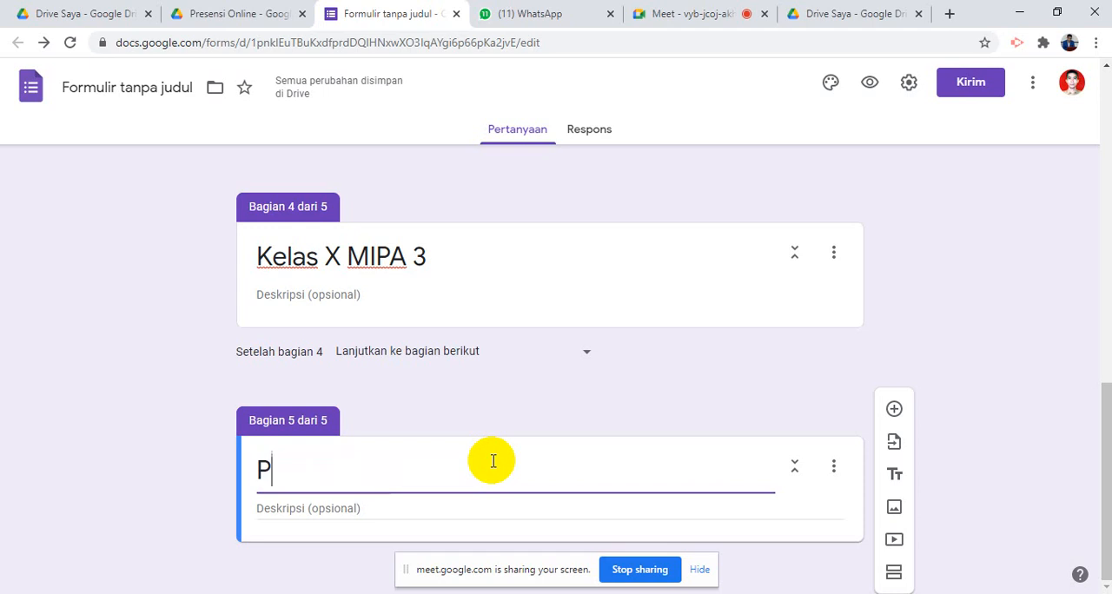
pyautogui.write('rese')
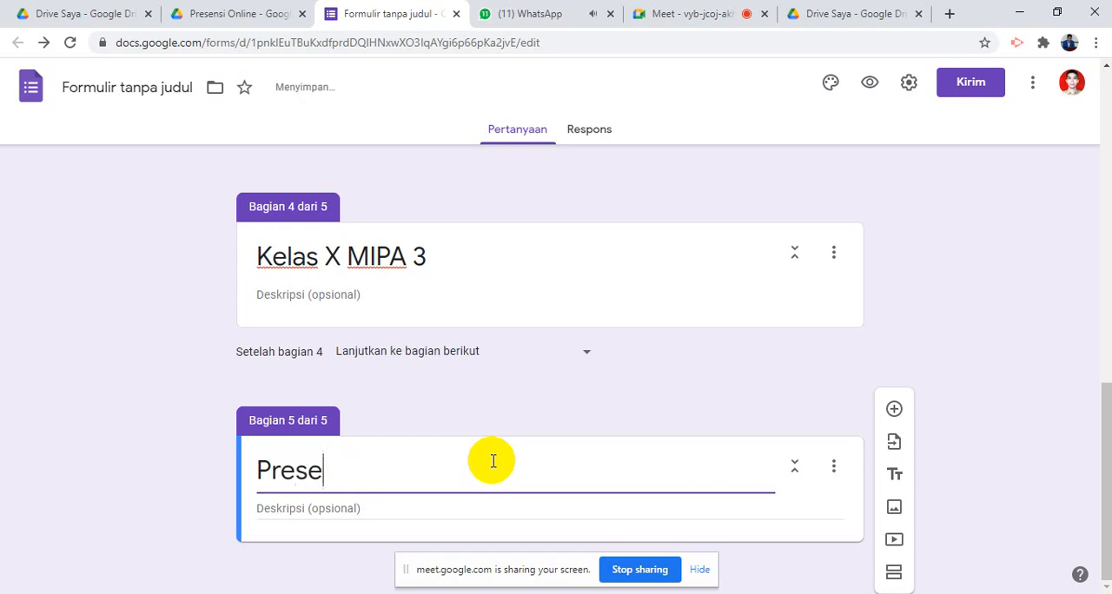
pyautogui.write('nsi')
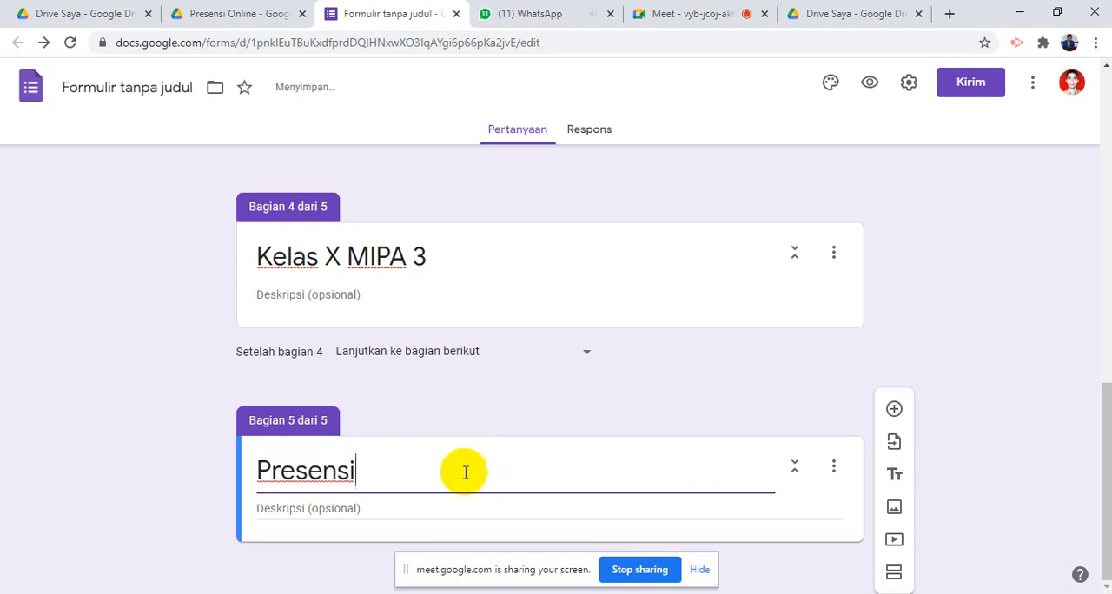
# - Enter the Presensi section's description as "H = HADIR, S = SAKIT, I = IZIN"
pyautogui.click(422, 515)
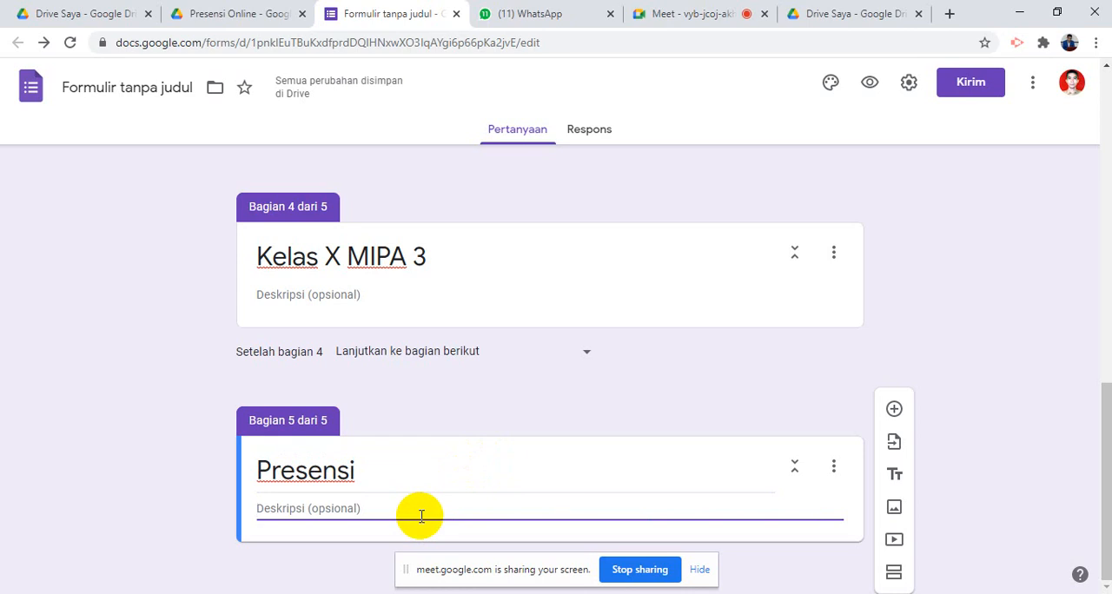
pyautogui.write('H ')
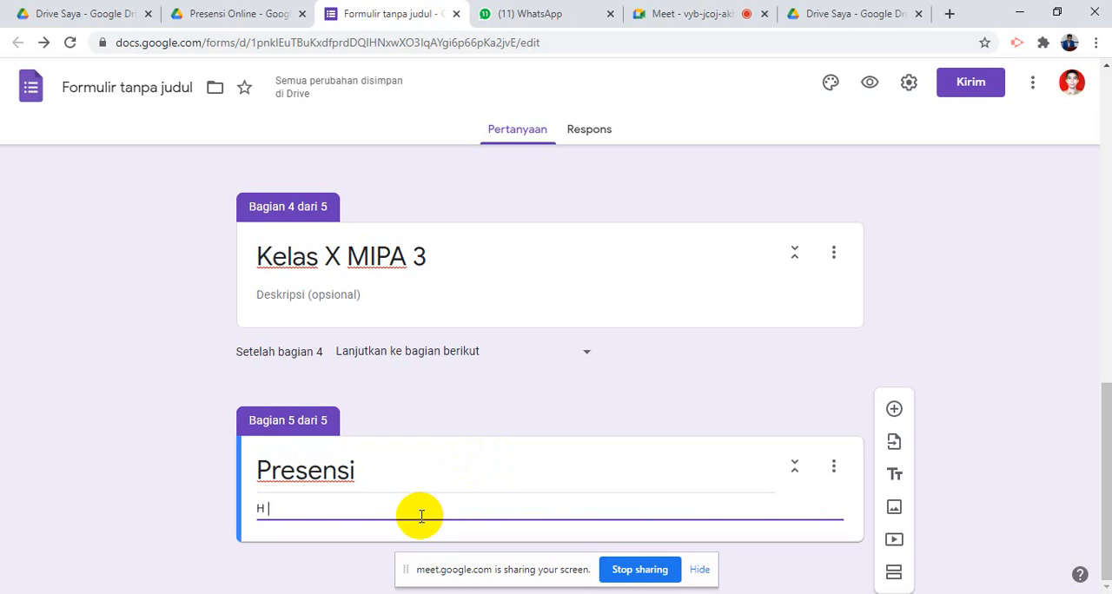
pyautogui.write('= ')
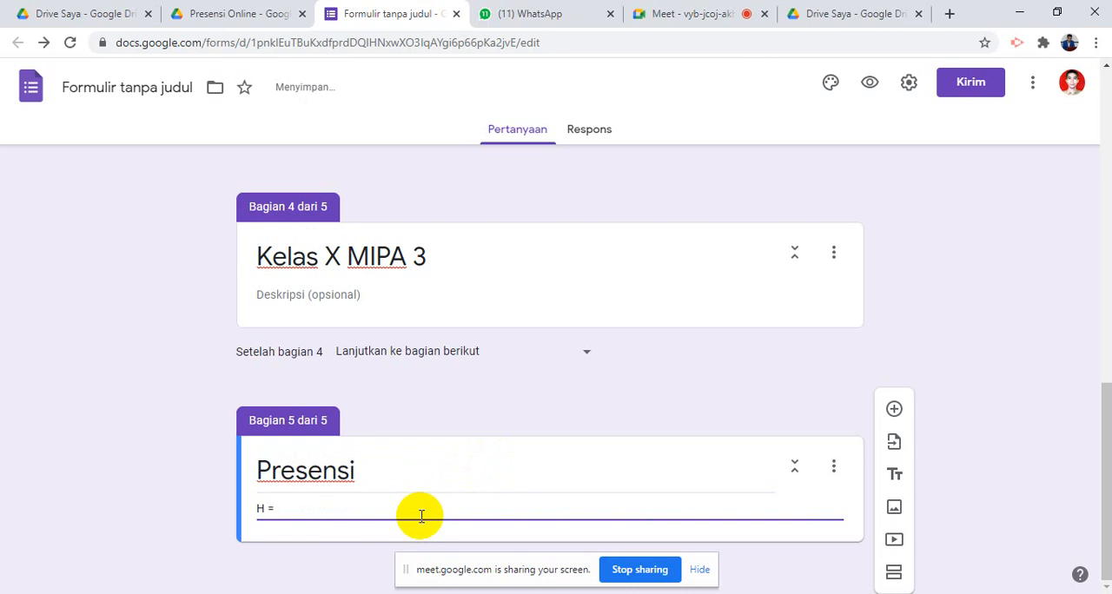
pyautogui.write('HADIR,')
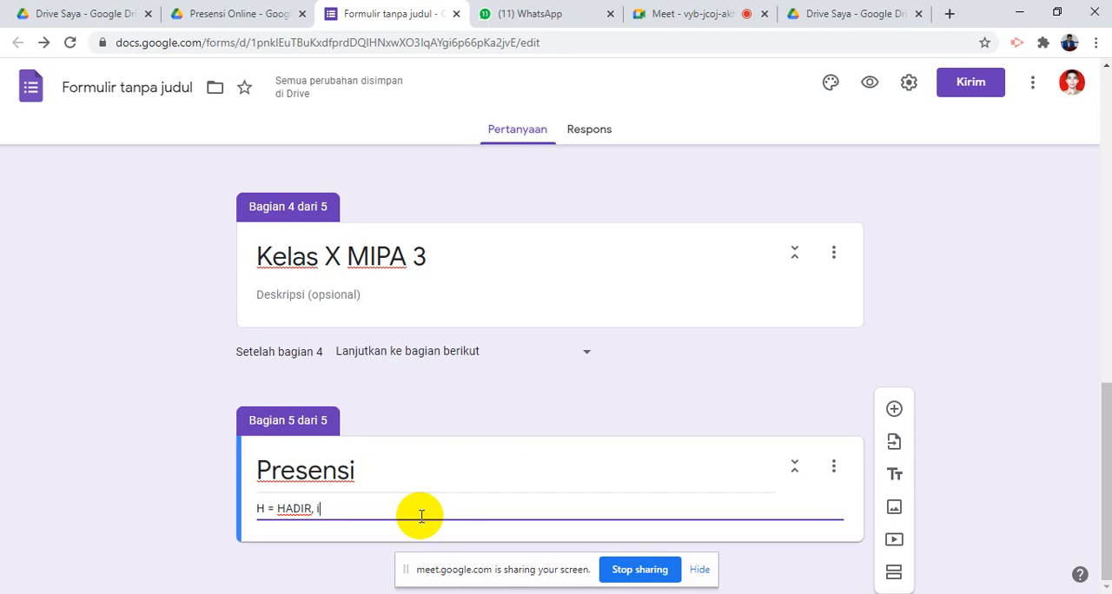
pyautogui.write('S')
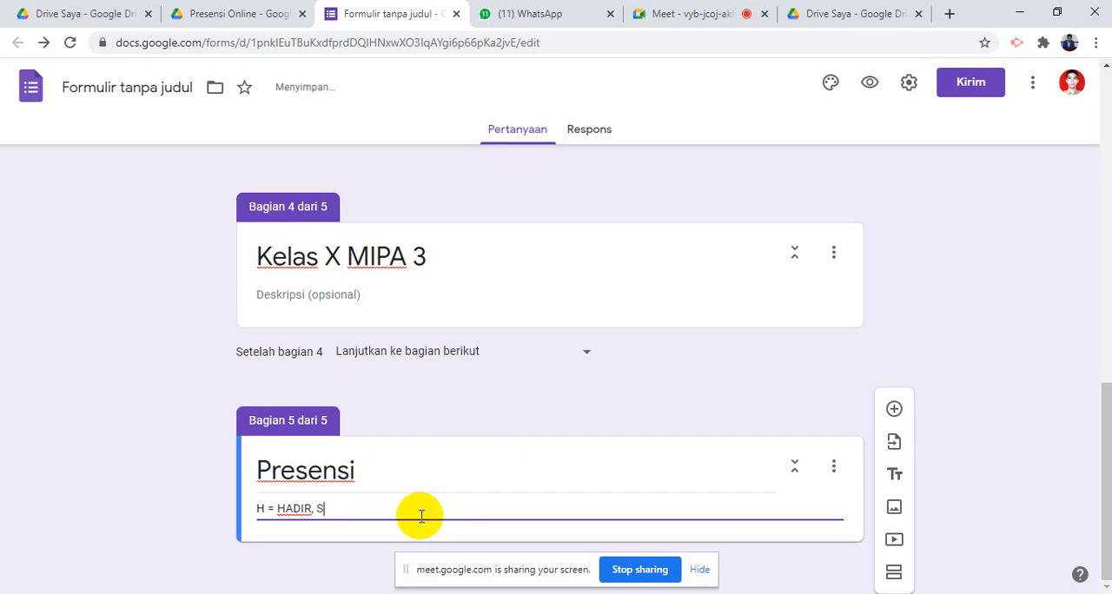
pyautogui.write(' =')
pyautogui.press('BackSpace')
pyautogui.press('BackSpace')
pyautogui.press('BackSpace')
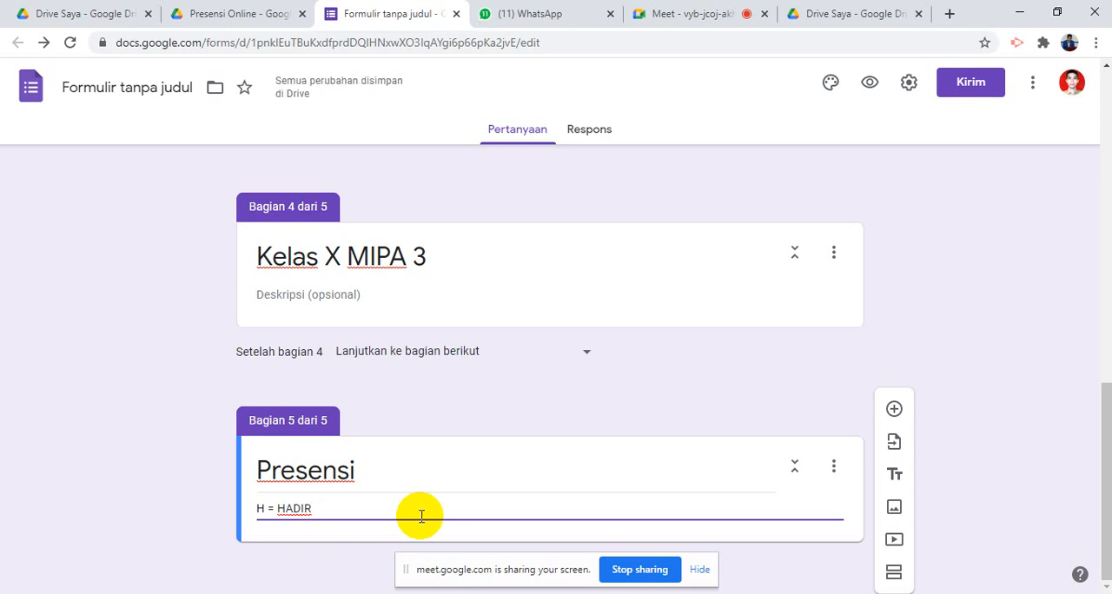
pyautogui.write(', s')
pyautogui.press('BackSpace')
pyautogui.write('S')
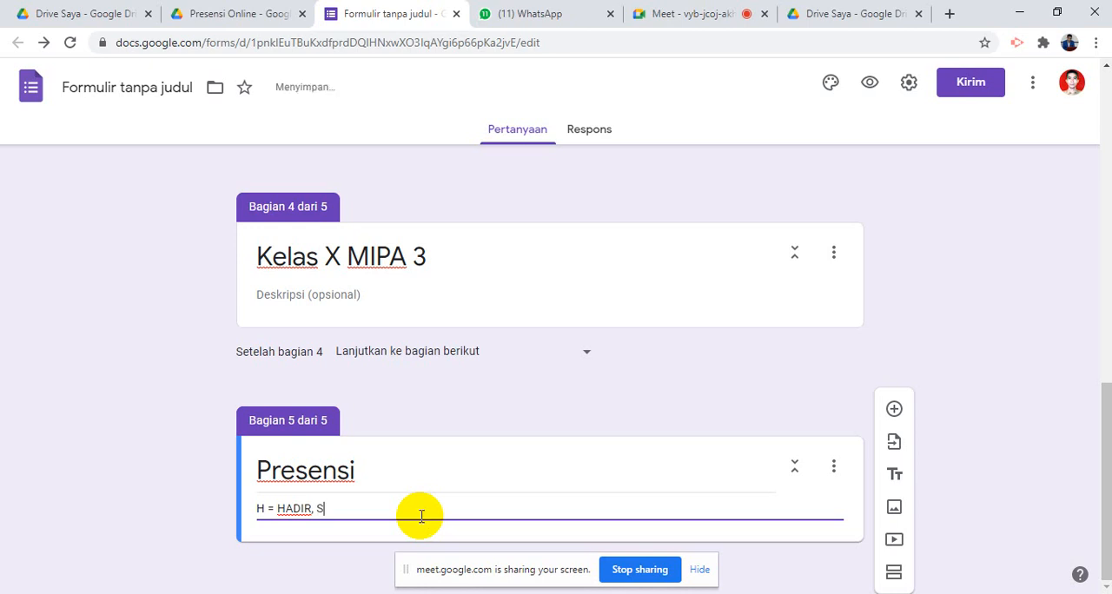
pyautogui.write(' = SAKIT,')
pyautogui.write('I = IZ')
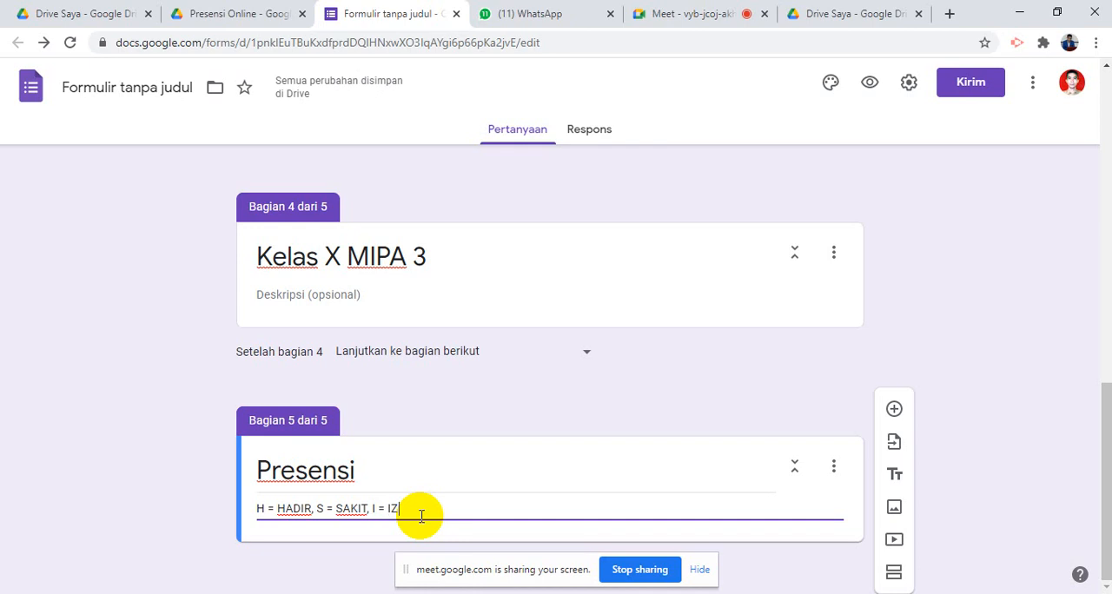
pyautogui.write('IN')
# - Review the form's structure from the Kelas question down to the Presensi section
pyautogui.scroll(10, 629, 487)
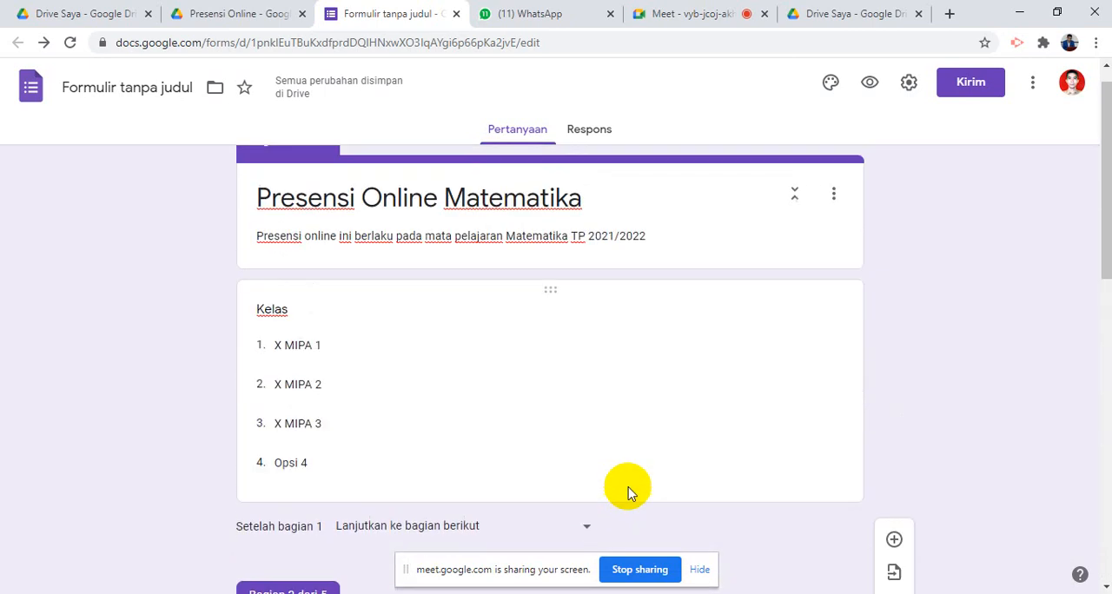
pyautogui.scroll(-3, 629, 487)
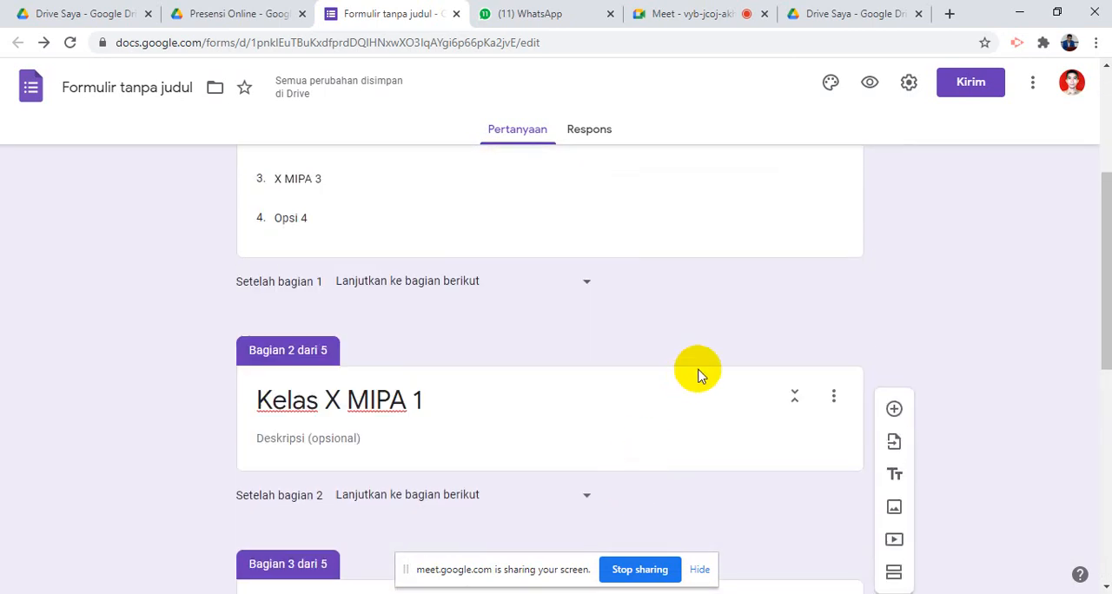
pyautogui.scroll(-2, 877, 324)
pyautogui.scroll(5, 881, 331)
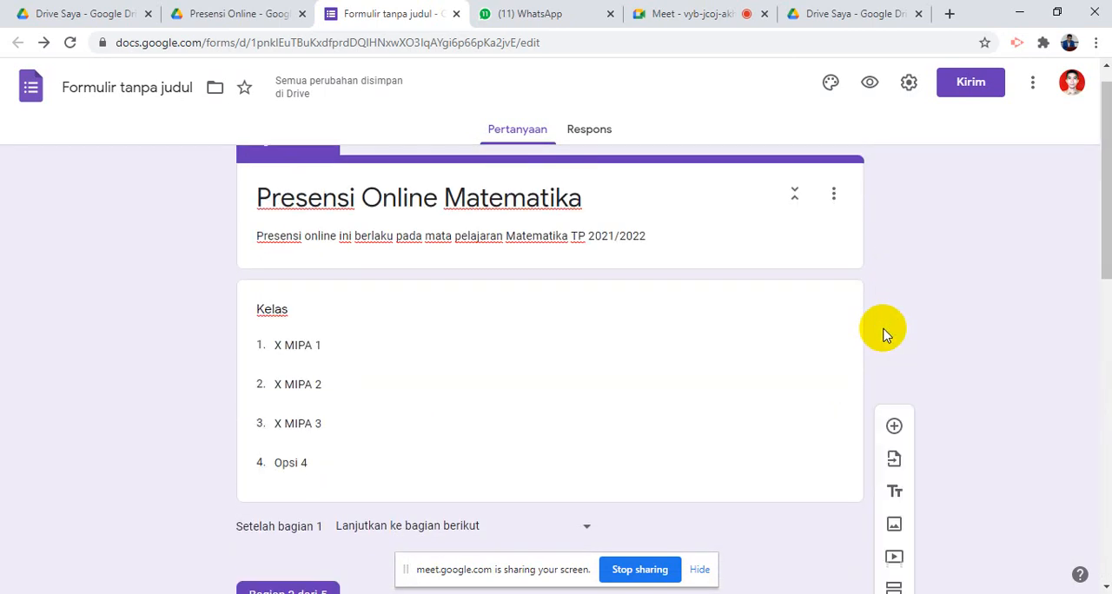
pyautogui.scroll(-10, 904, 360)
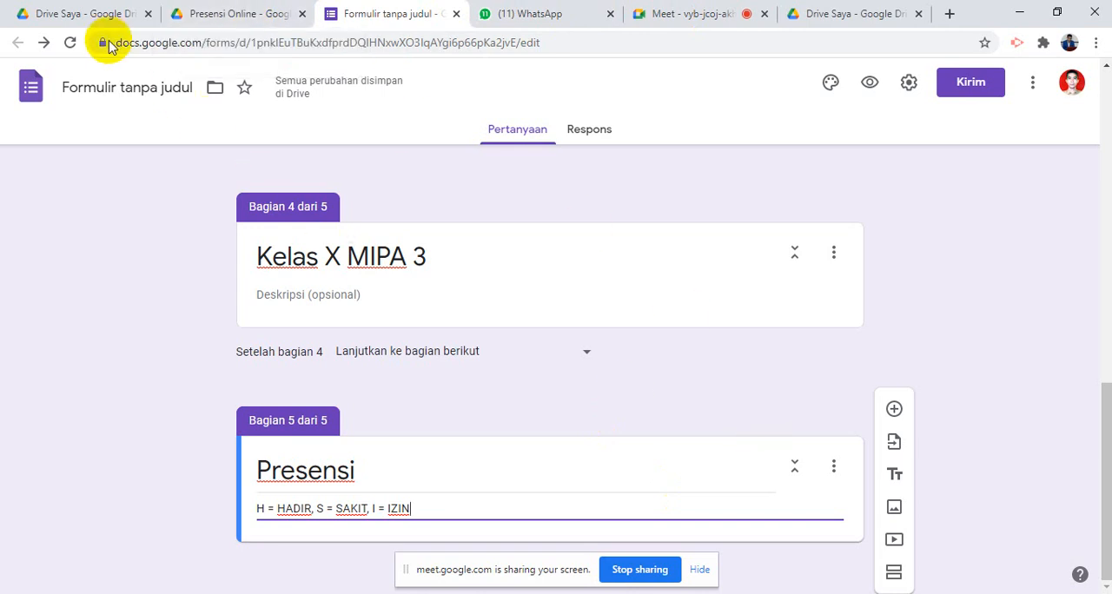
pyautogui.scroll(2, 628, 167)
pyautogui.scroll(-2, 626, 259)
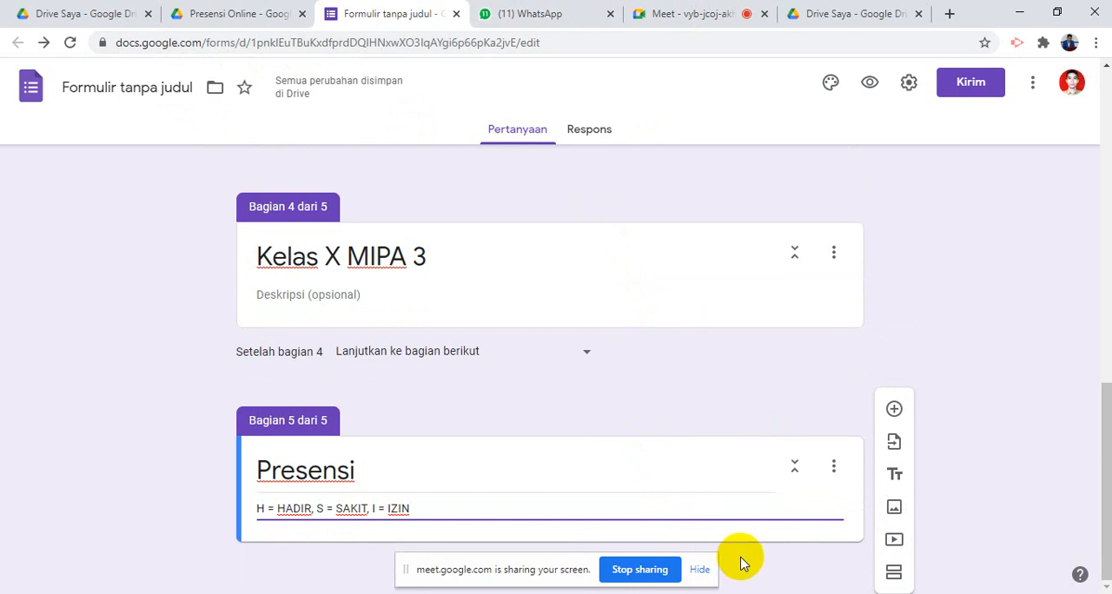
# - Add a multiple-choice question titled "Kehadiran" to the Presensi section
pyautogui.click(895, 410)
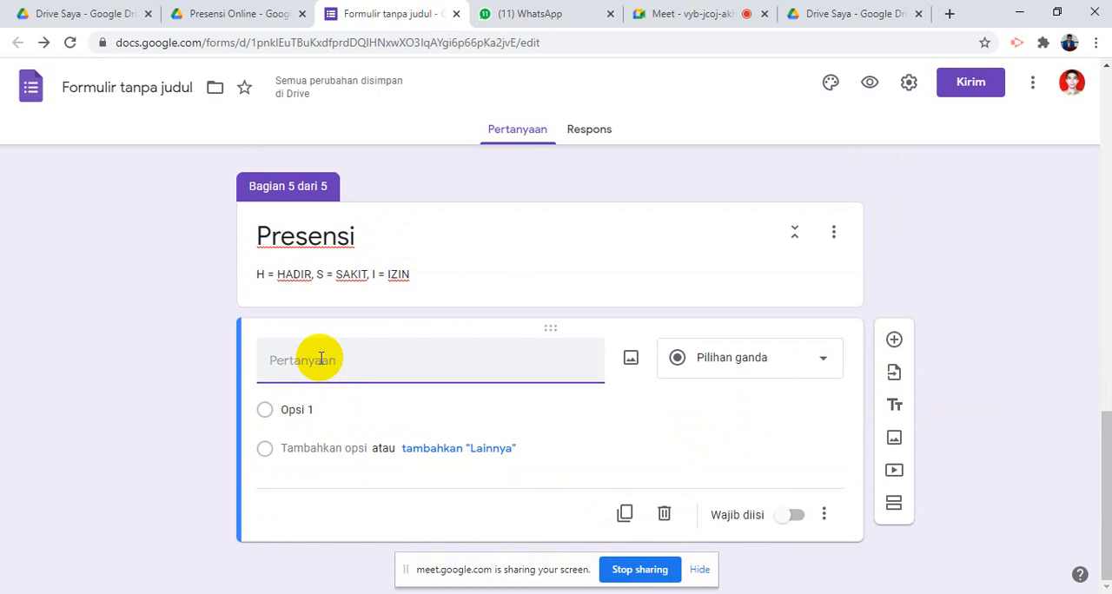
pyautogui.write('kEHADIRA')
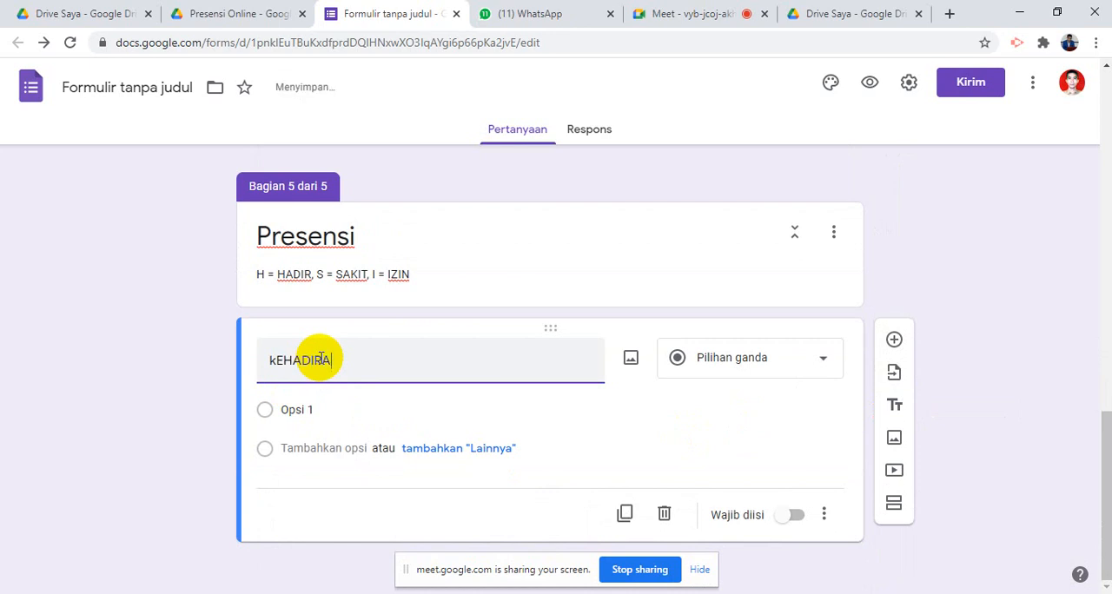
pyautogui.press('BackSpace')
pyautogui.press('BackSpace')
pyautogui.press('BackSpace')
pyautogui.press('BackSpace')
pyautogui.press('BackSpace')
pyautogui.press('BackSpace')
pyautogui.press('BackSpace')
pyautogui.press('BackSpace')
pyautogui.write('Kehadiran')
# - Give the Kehadiran question the answer options H, S and I, and remove the surplus fourth option
pyautogui.click(324, 414)
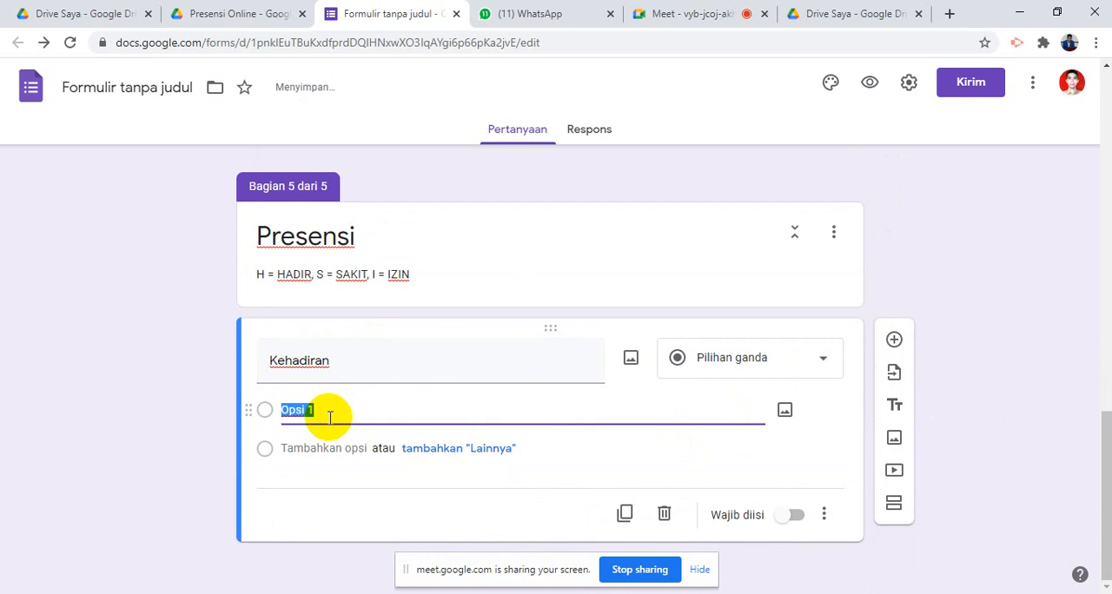
pyautogui.write('h')
pyautogui.press('BackSpace')
pyautogui.write('H')
pyautogui.press('Return')
pyautogui.write('S')
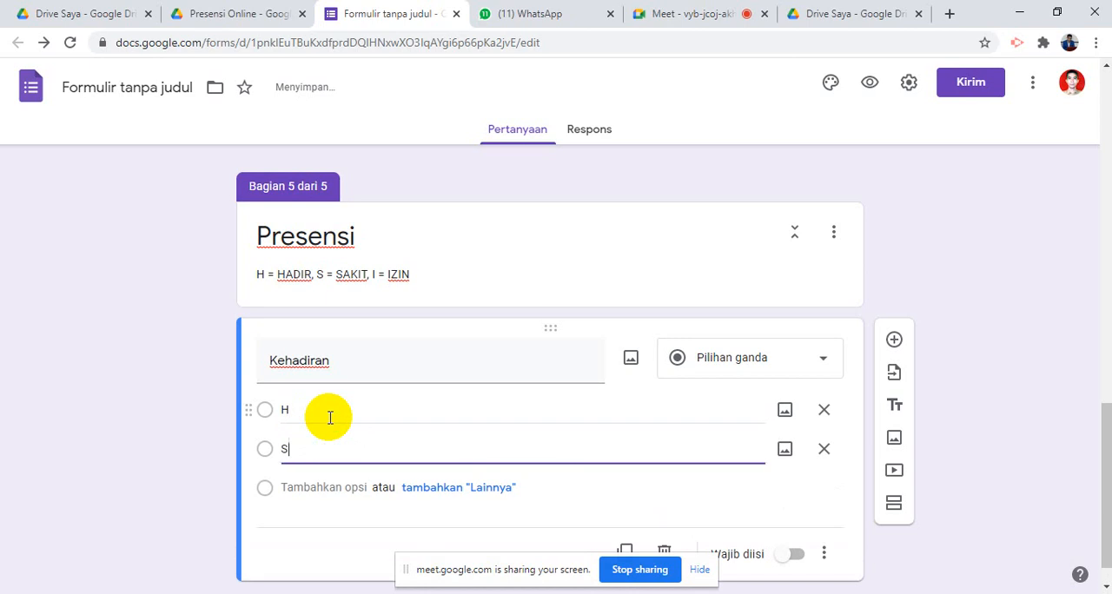
pyautogui.press('Return')
pyautogui.write('I')
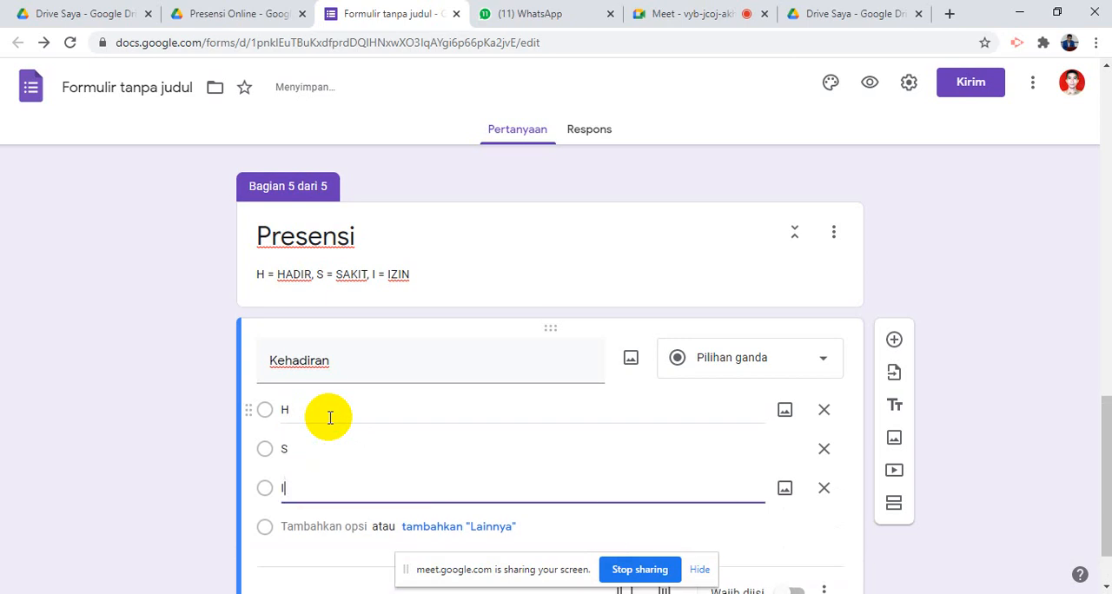
pyautogui.press('Return')
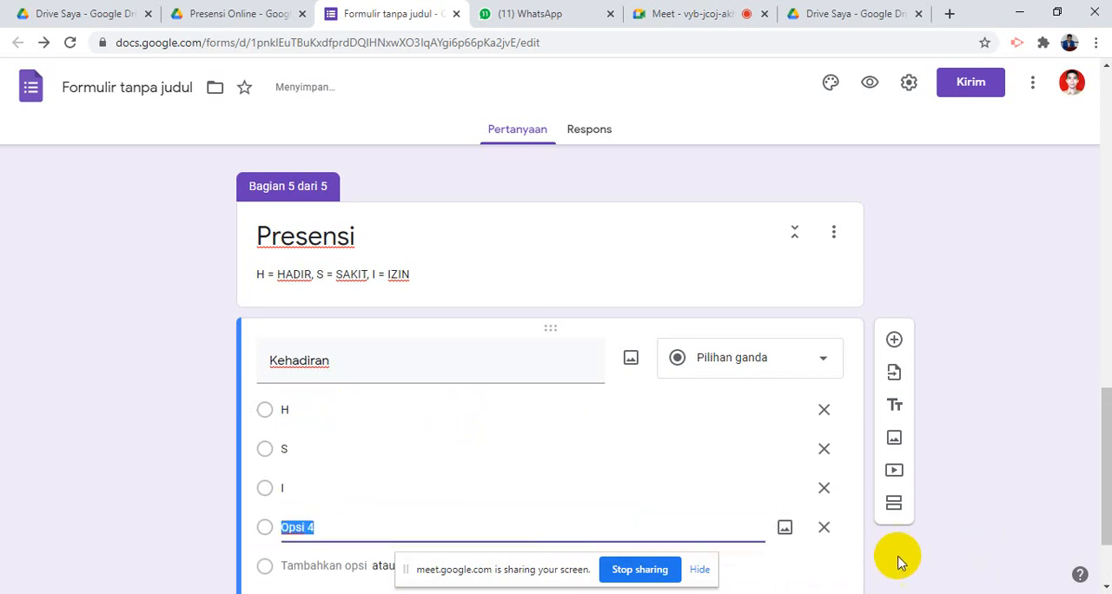
pyautogui.click(824, 527)
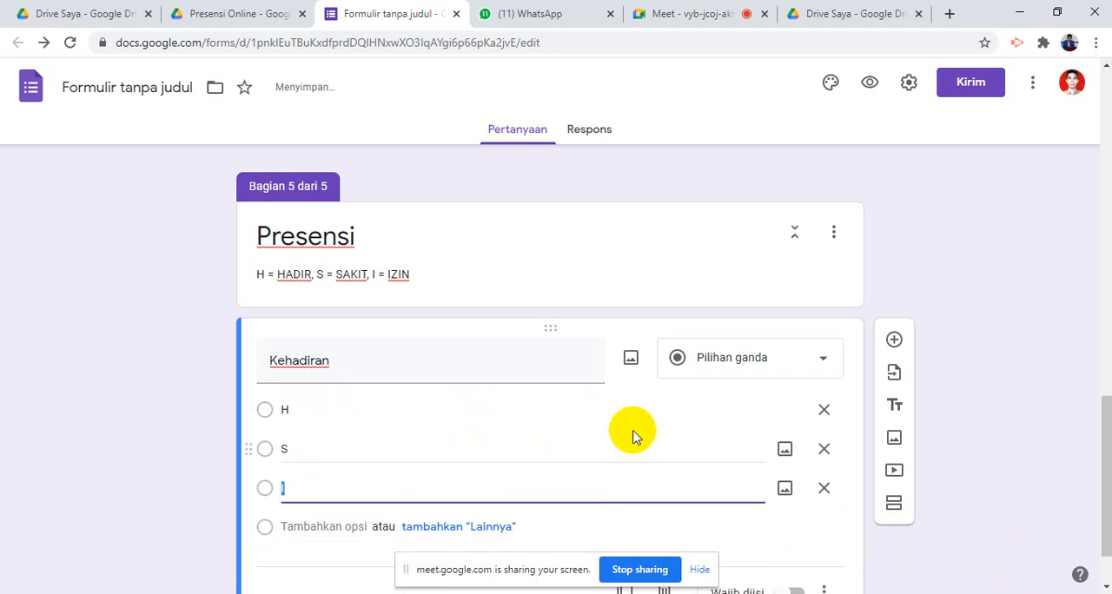
pyautogui.scroll(7, 632, 435)
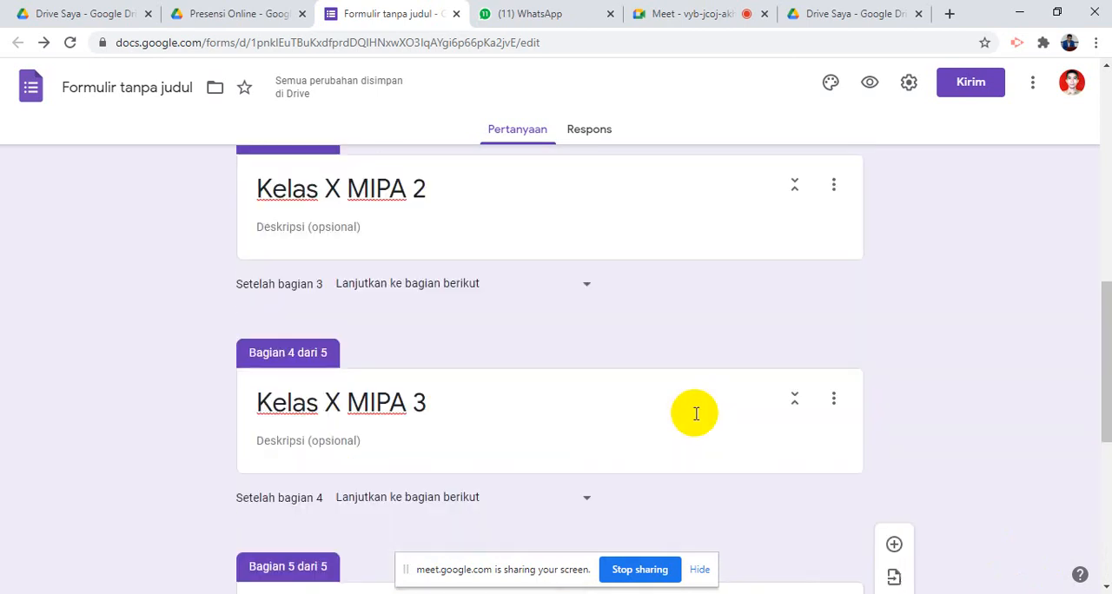
pyautogui.scroll(4, 709, 409)
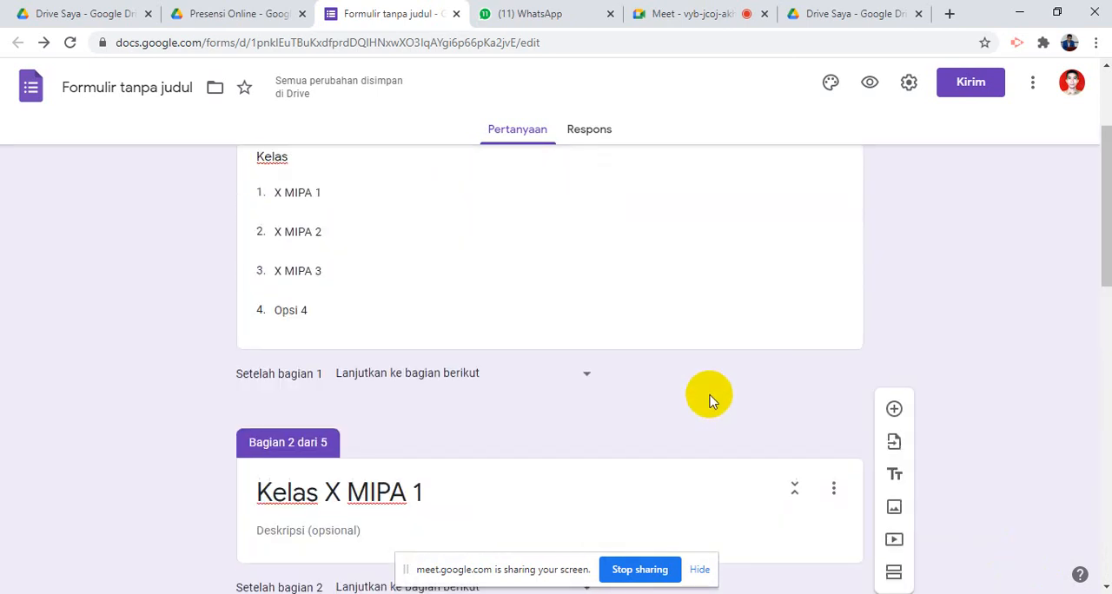
pyautogui.scroll(-2, 711, 390)
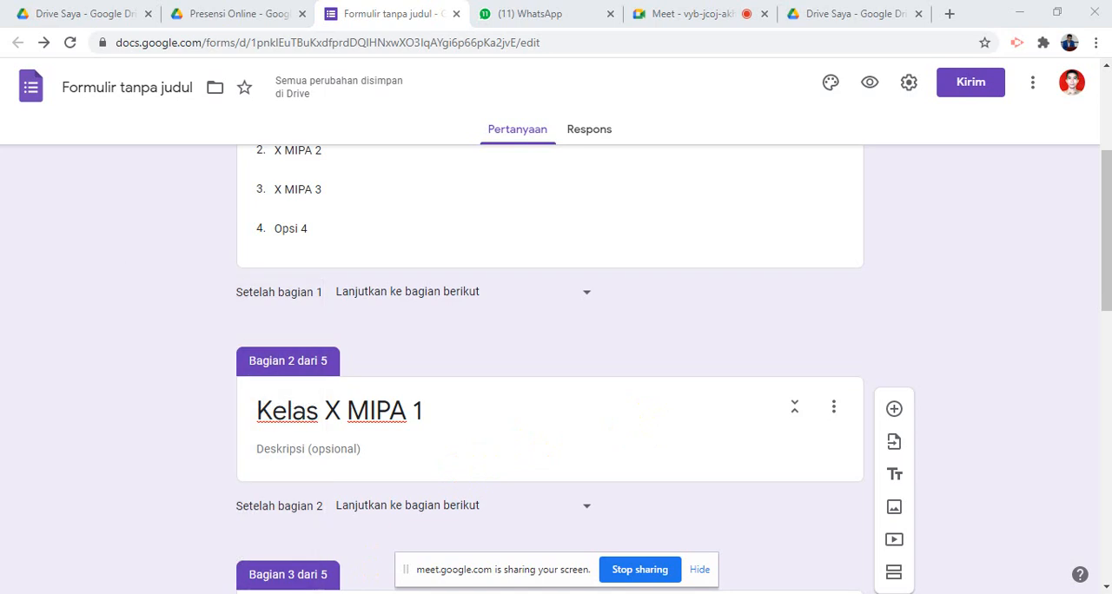
# - Switch to File Explorer and open the PAREPARE folder on the DATA (E:) drive
pyautogui.press('super+e')
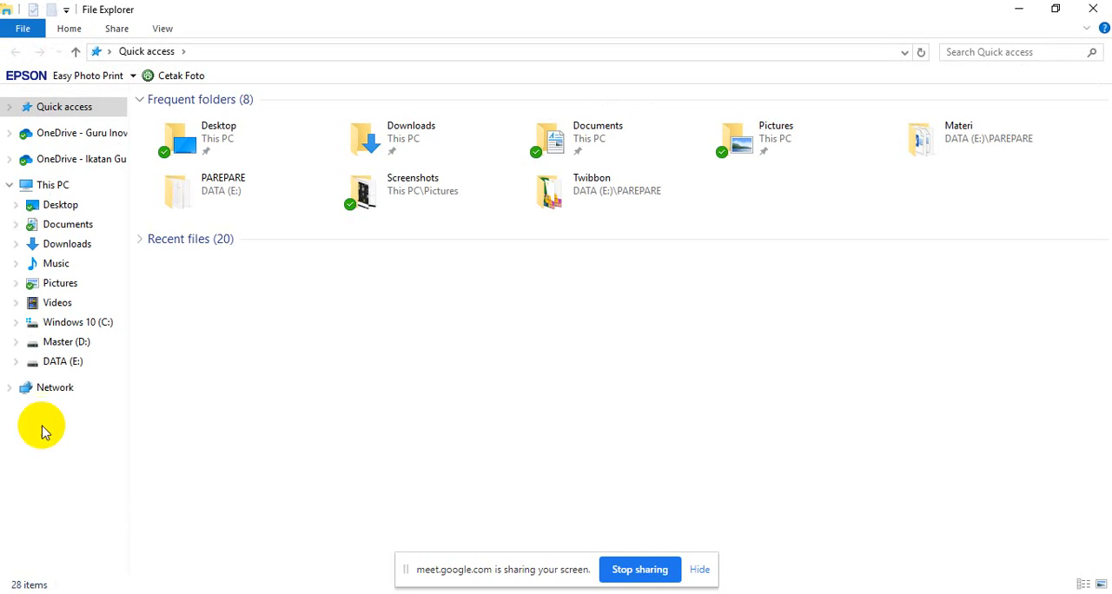
pyautogui.click(63, 372)
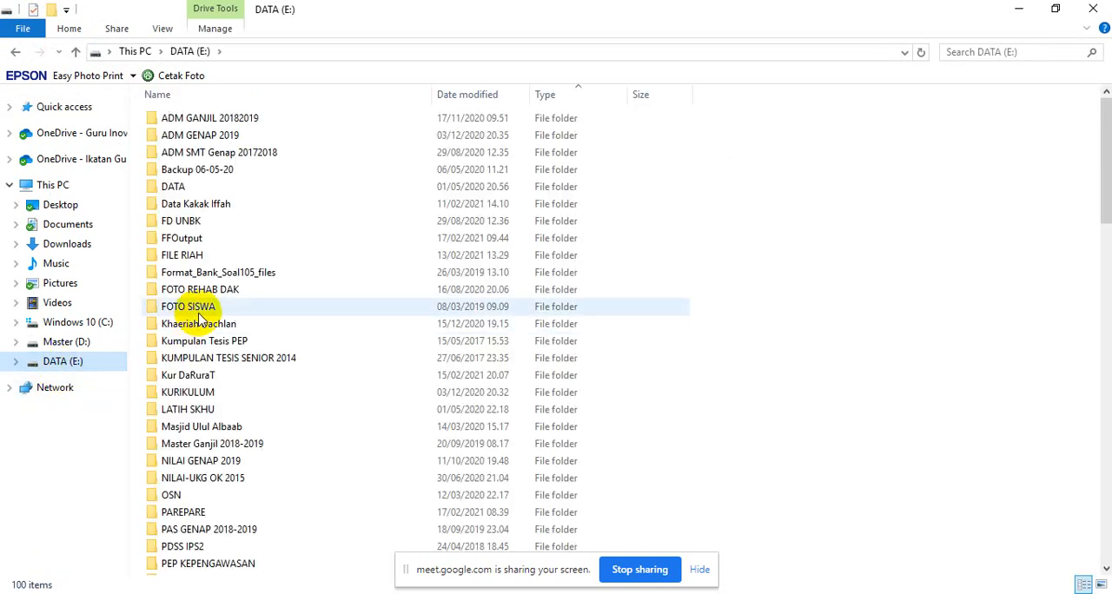
pyautogui.scroll(-5, 263, 556)
pyautogui.scroll(-4, 213, 426)
pyautogui.scroll(5, 215, 432)
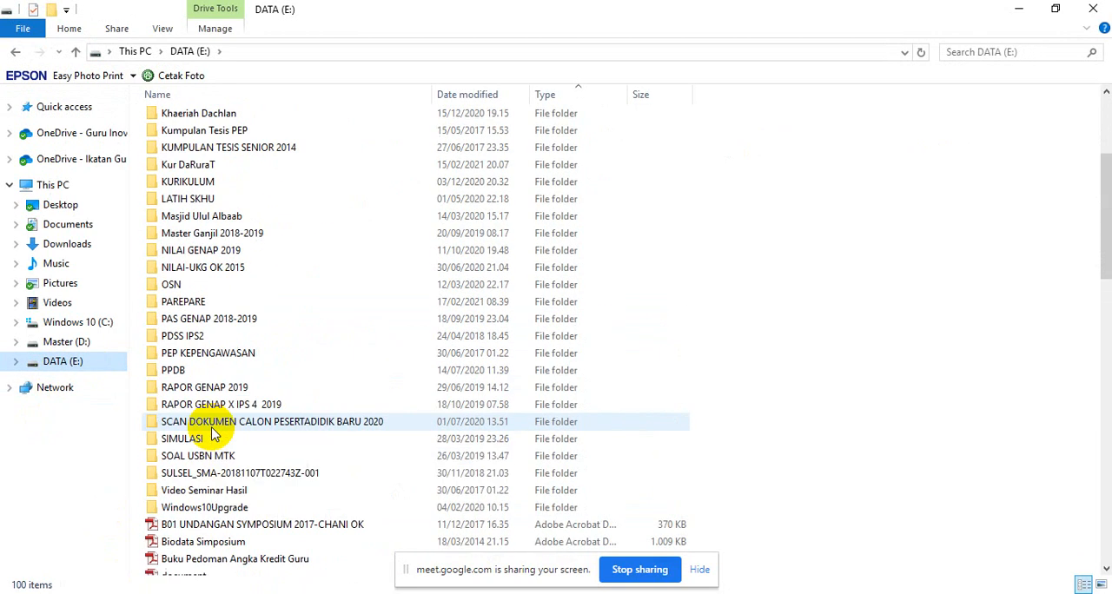
pyautogui.scroll(2, 203, 425)
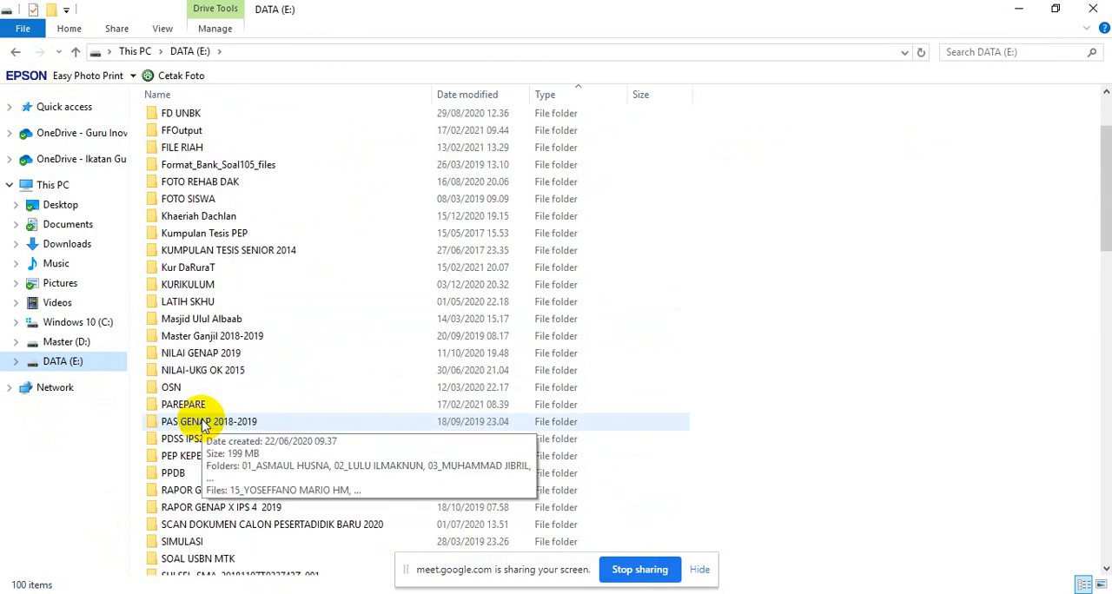
pyautogui.scroll(-3, 203, 426)
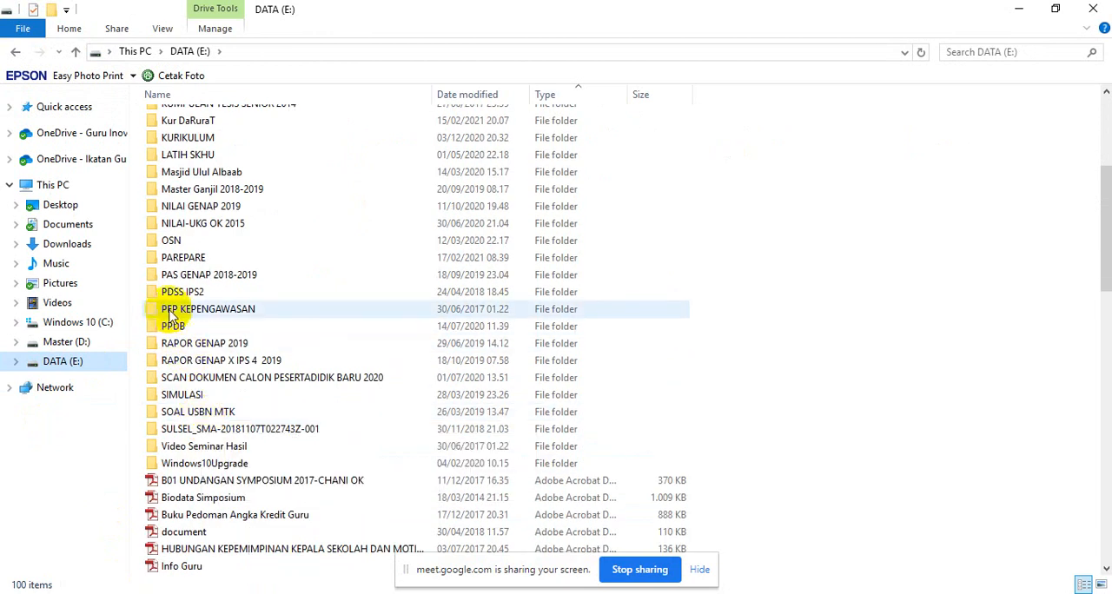
pyautogui.doubleClick(191, 258)
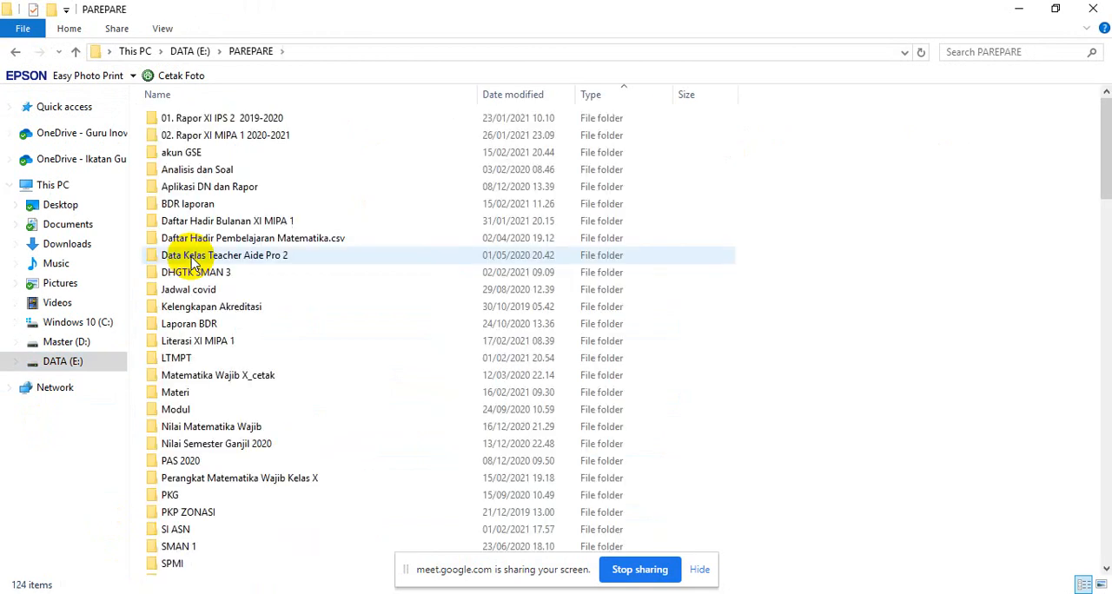
# - Open the Excel workbook "ABSEN 2020-2021 FIX" from the PAREPARE folder
pyautogui.scroll(-12, 199, 278)
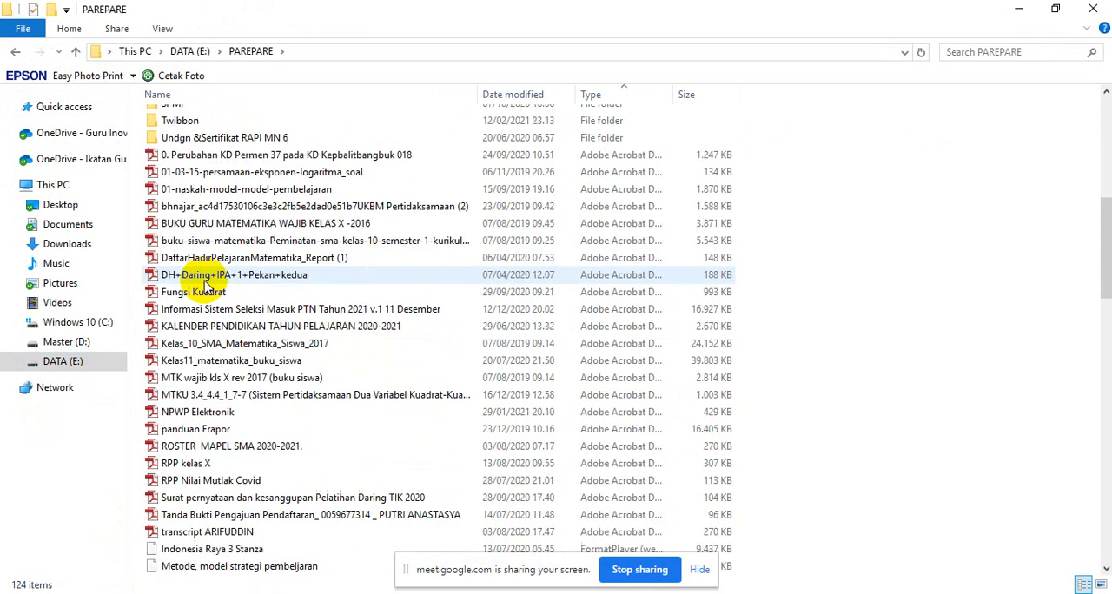
pyautogui.scroll(-4, 206, 294)
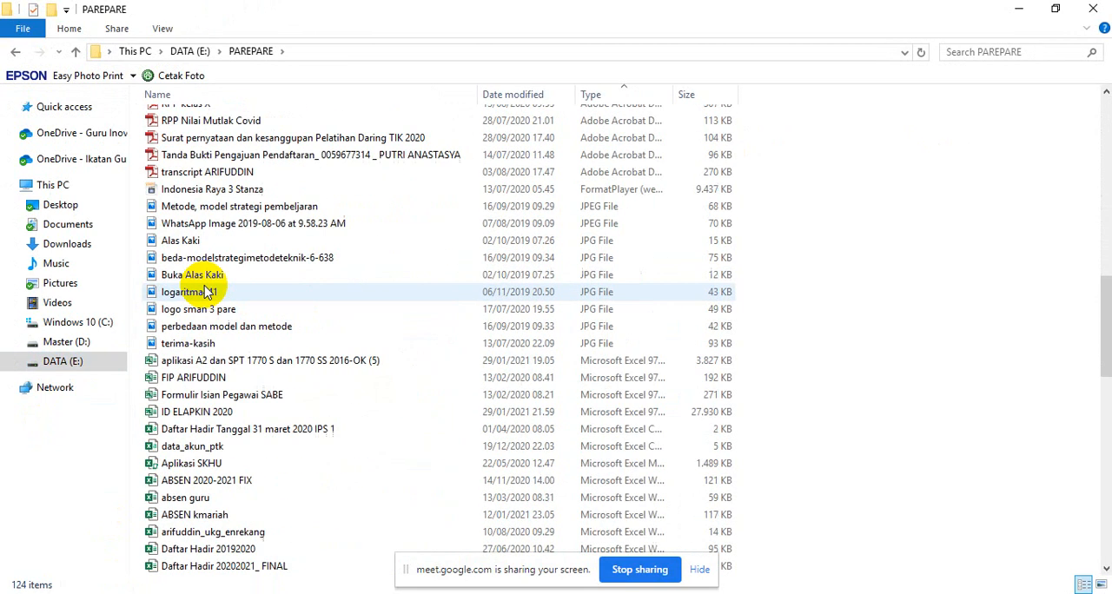
pyautogui.click(235, 486)
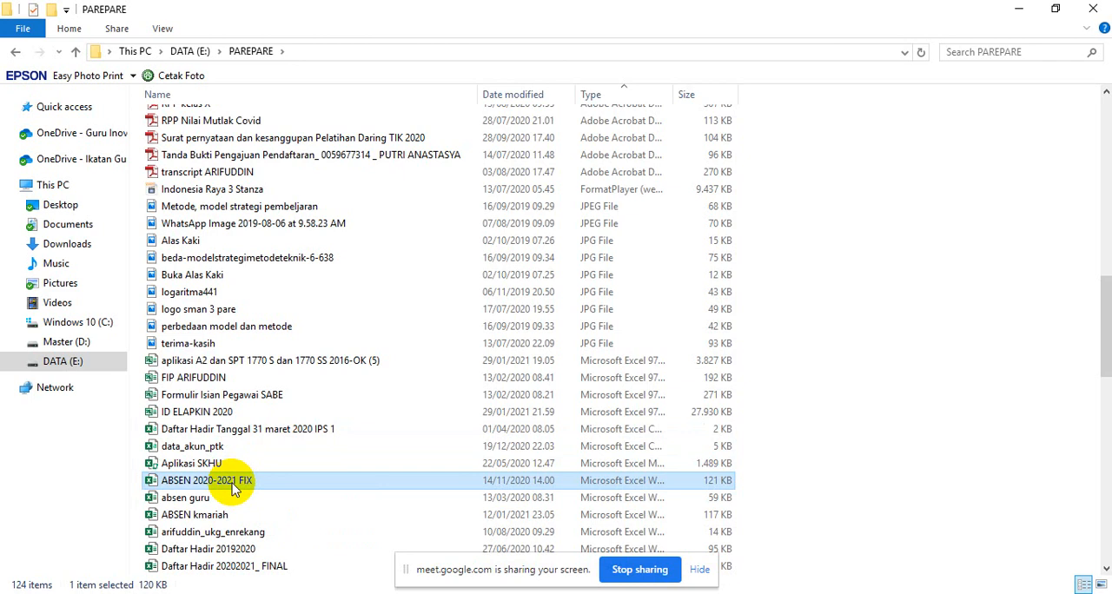
pyautogui.doubleClick(238, 479)
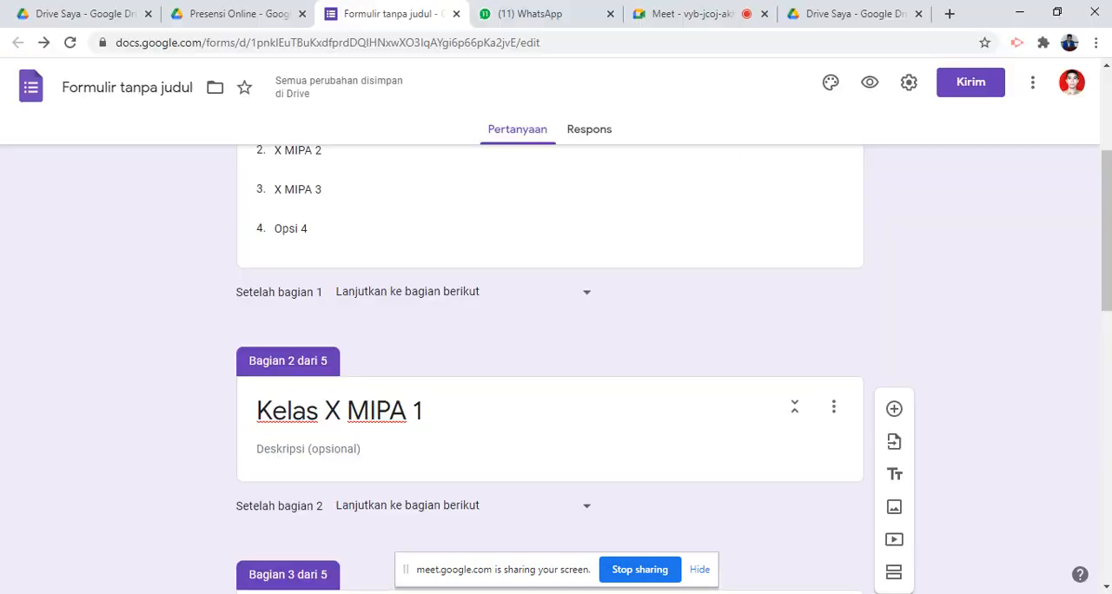
# - Return to the Google Forms editor and review the form from its title and Kelas options down to the Kehadiran question
pyautogui.scroll(3, 509, 470)
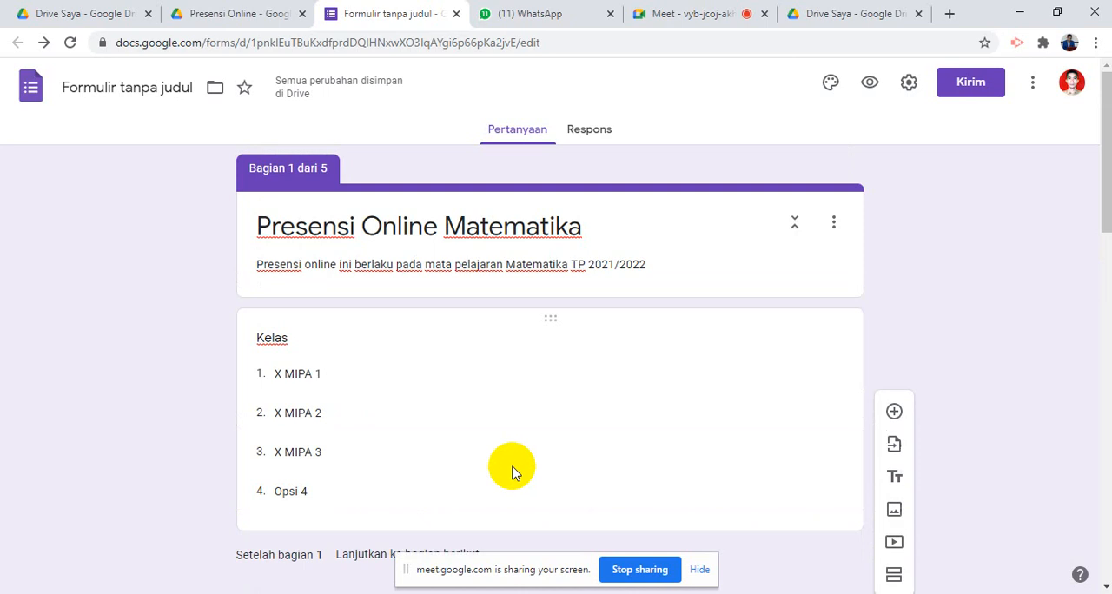
pyautogui.scroll(-8, 515, 469)
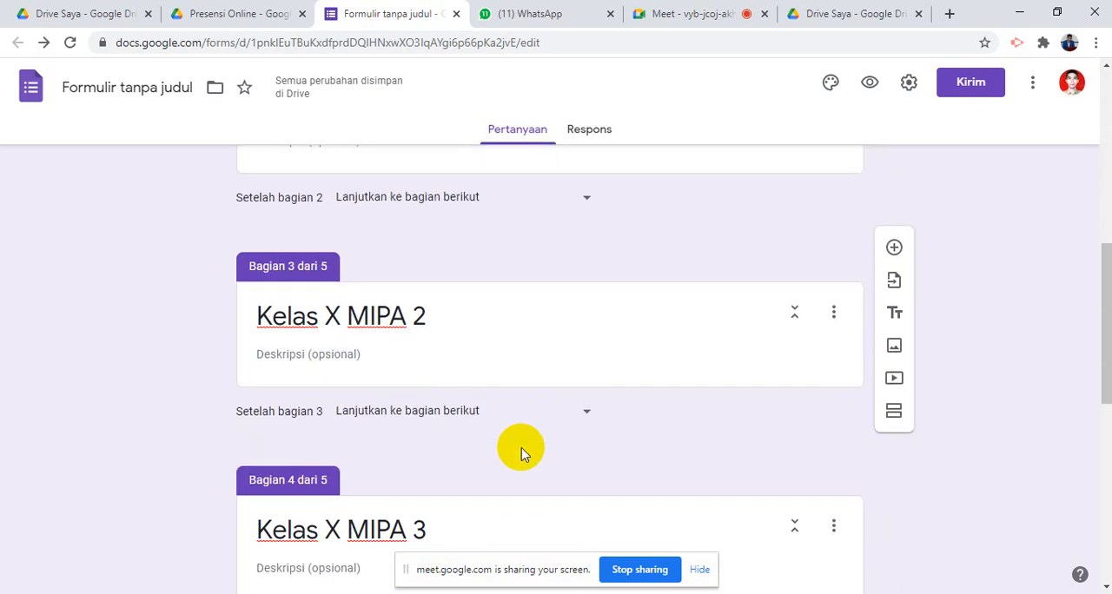
pyautogui.scroll(-2, 521, 452)
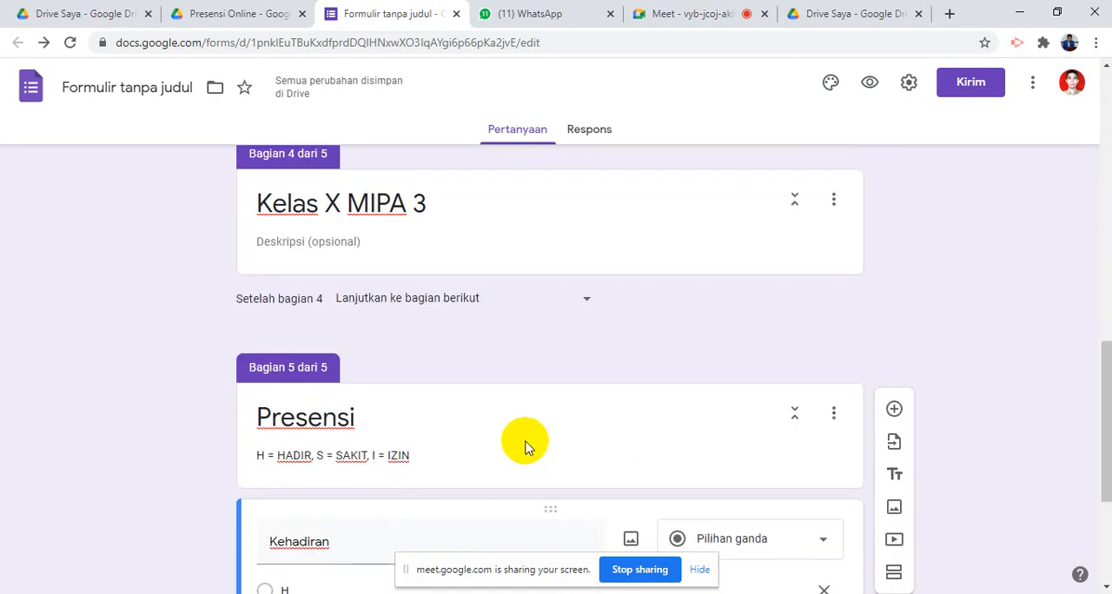
pyautogui.scroll(7, 528, 437)
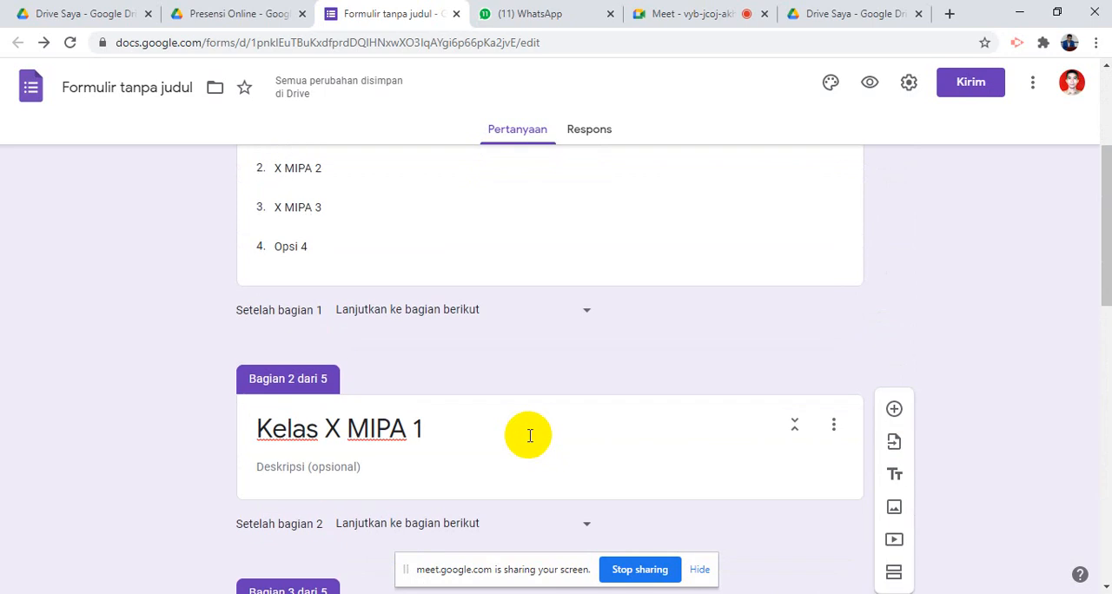
pyautogui.scroll(-2, 537, 423)
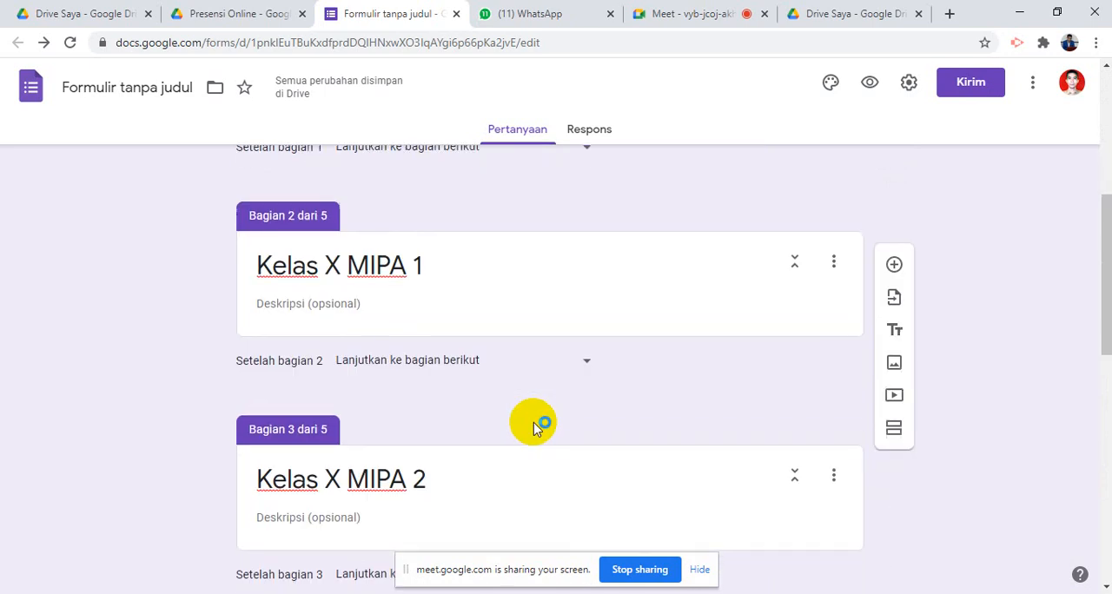
pyautogui.scroll(5, 537, 421)
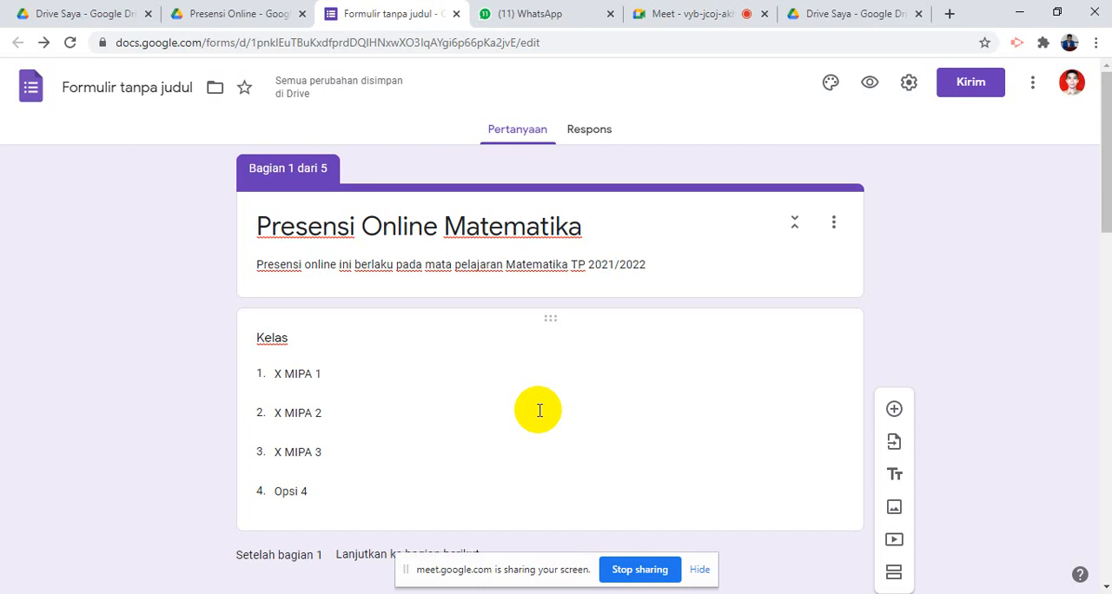
pyautogui.scroll(-15, 613, 430)
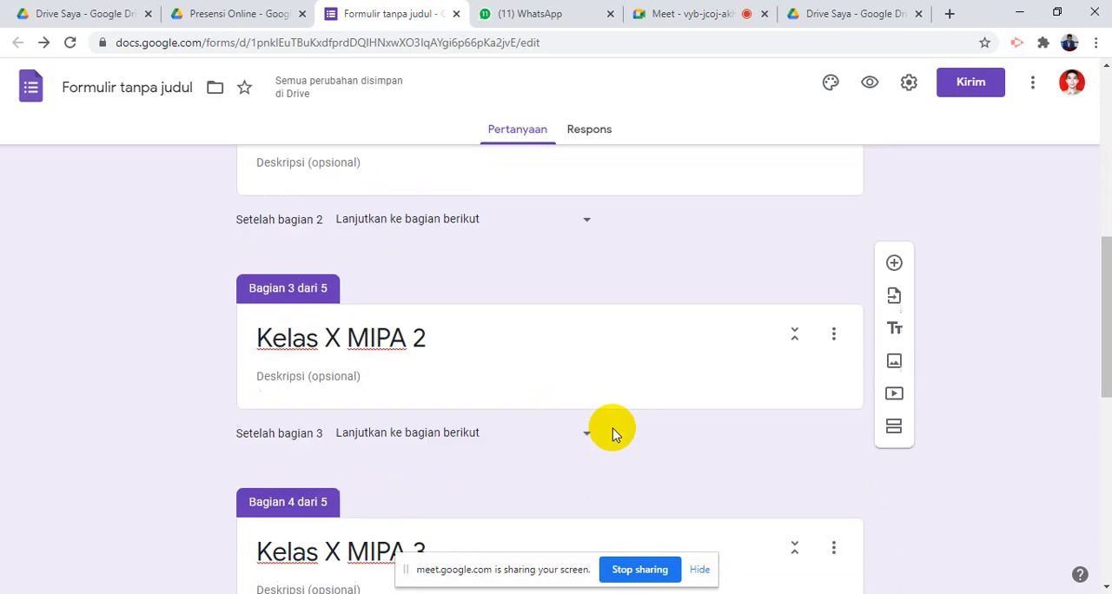
pyautogui.scroll(1, 462, 338)
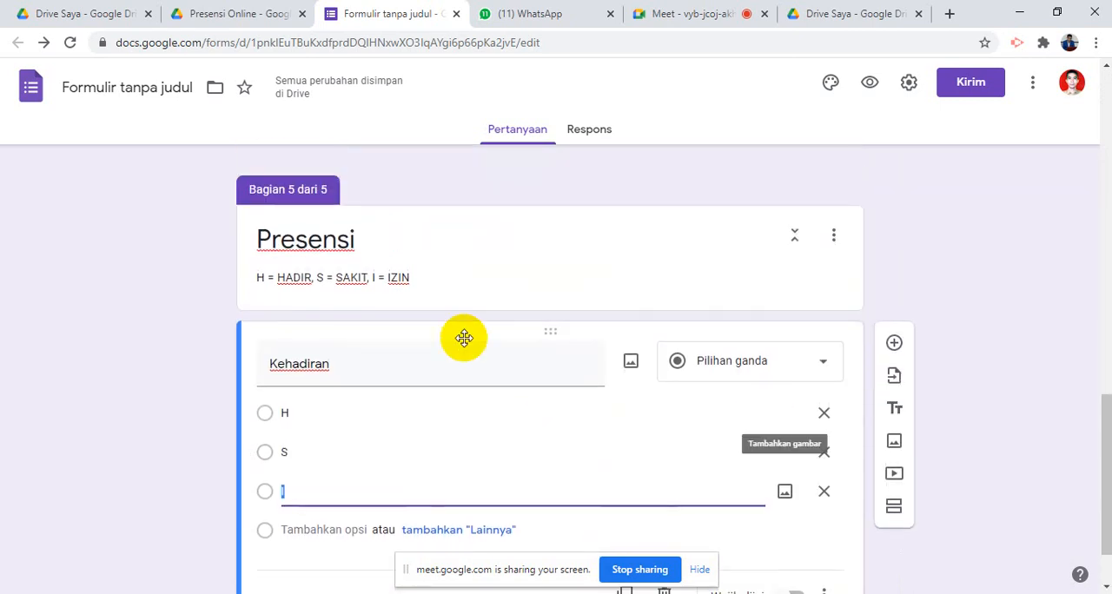
pyautogui.scroll(6, 663, 372)
pyautogui.scroll(8, 595, 350)
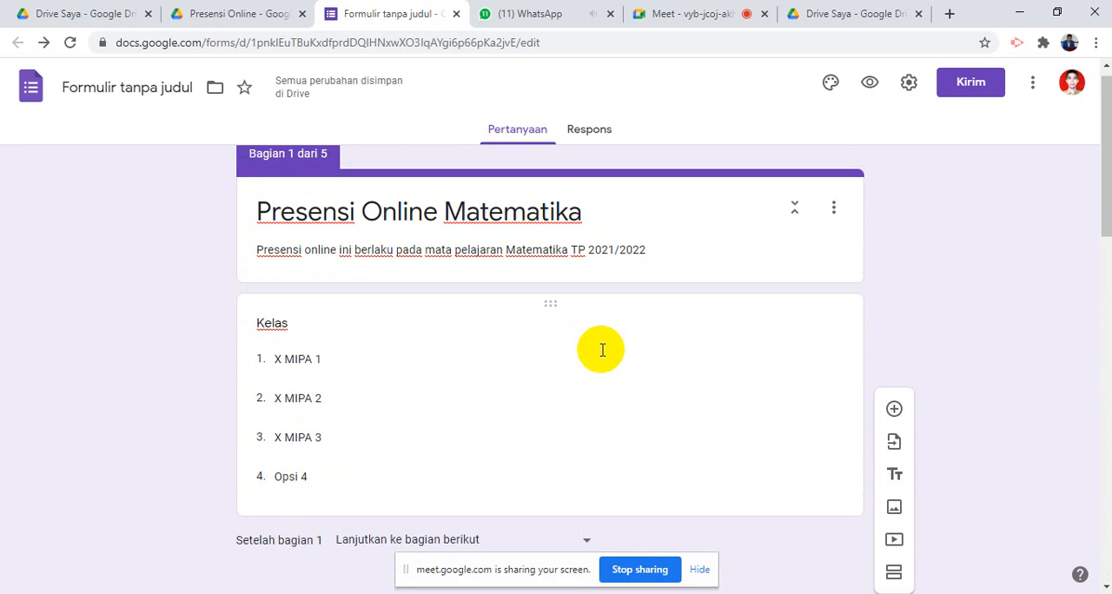
pyautogui.scroll(-3, 600, 350)
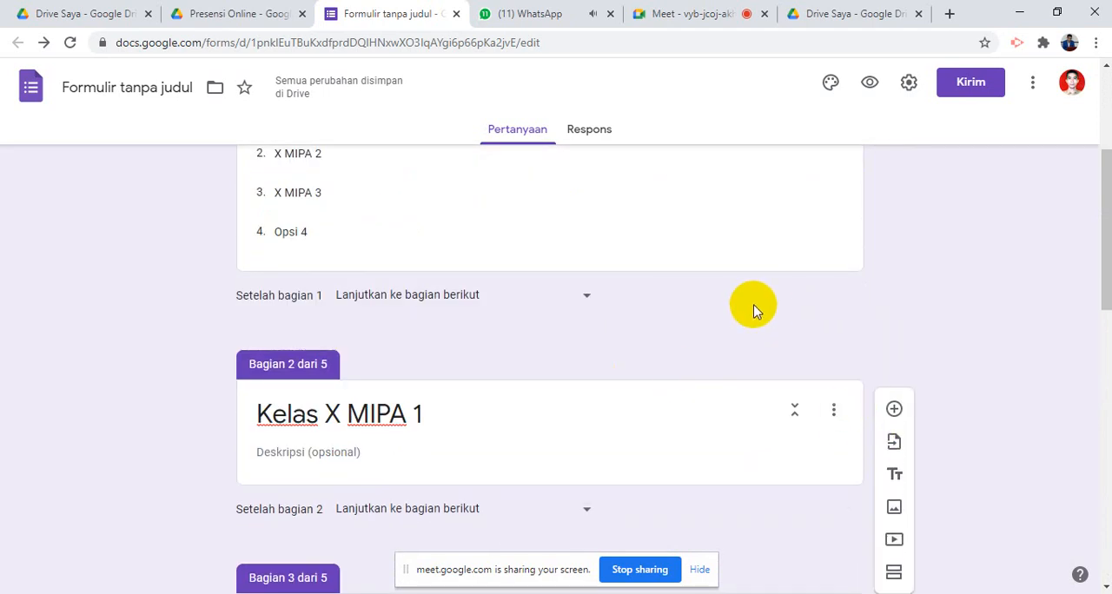
pyautogui.scroll(1, 754, 309)
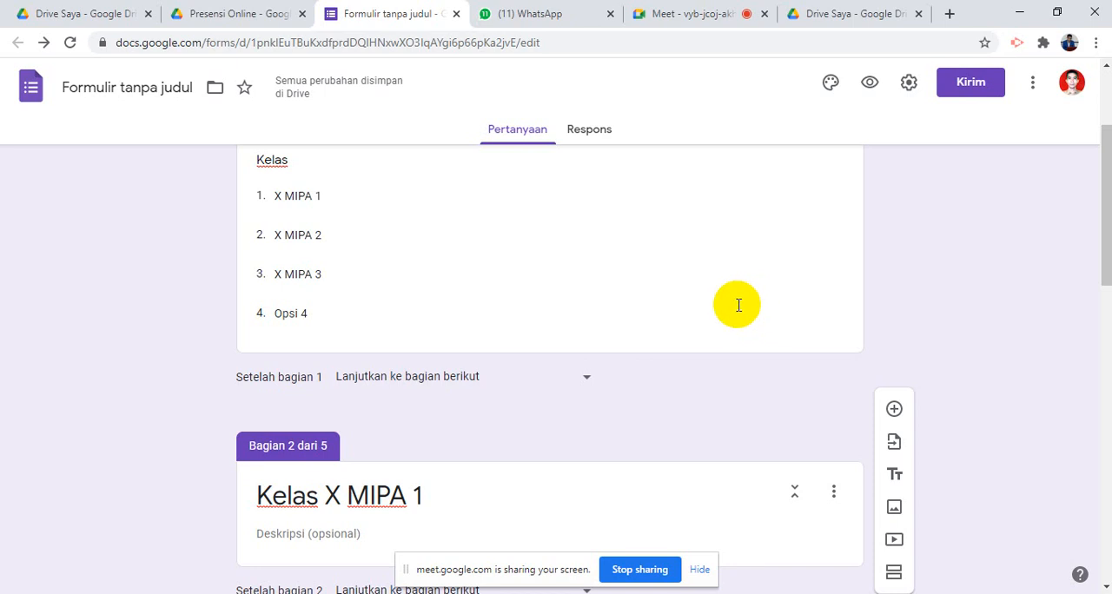
pyautogui.scroll(-1, 659, 446)
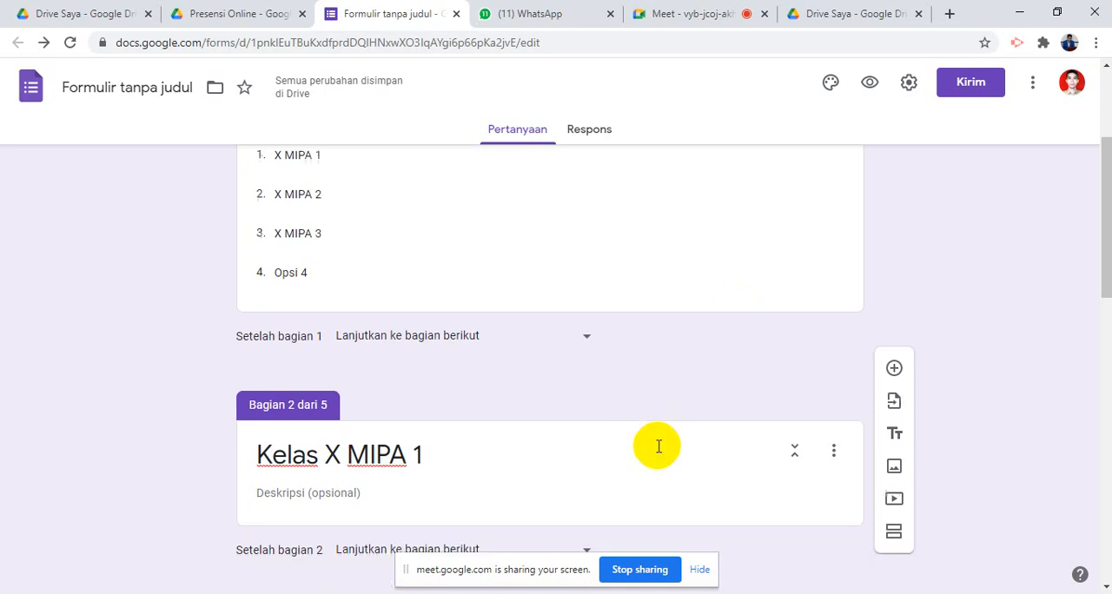
pyautogui.scroll(-4, 658, 446)
pyautogui.scroll(4, 665, 430)
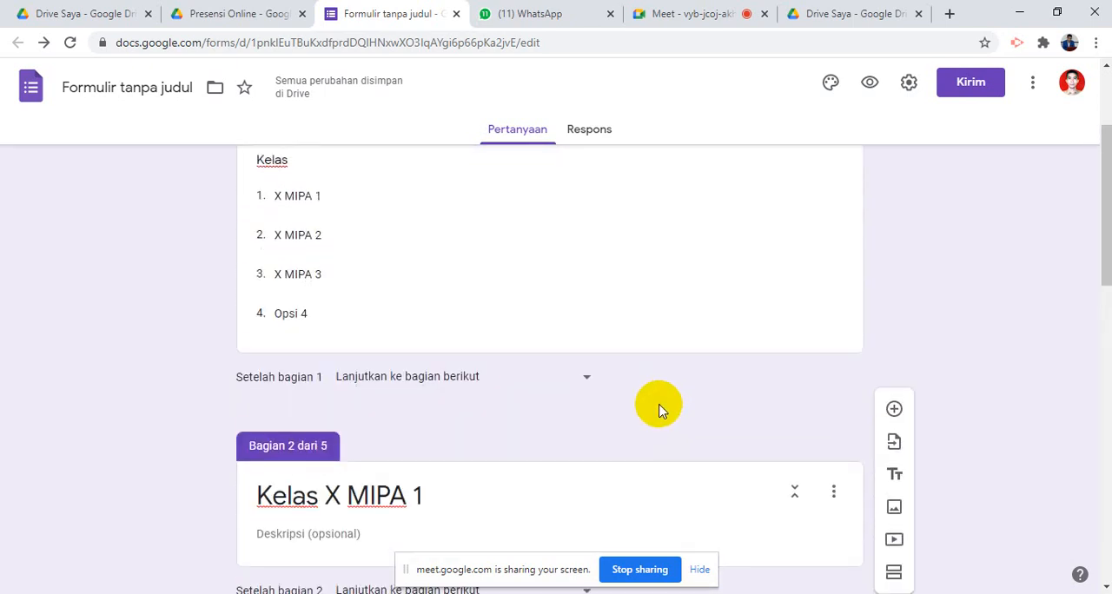
# - Add a new question to the Kelas X MIPA 1 section
pyautogui.scroll(-2, 658, 410)
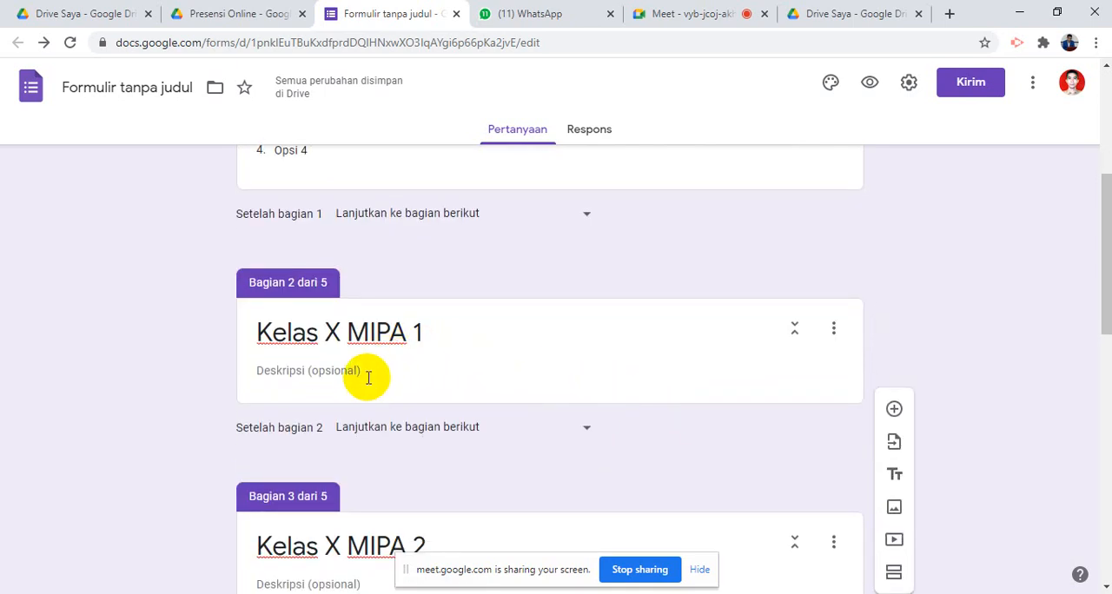
pyautogui.click(436, 378)
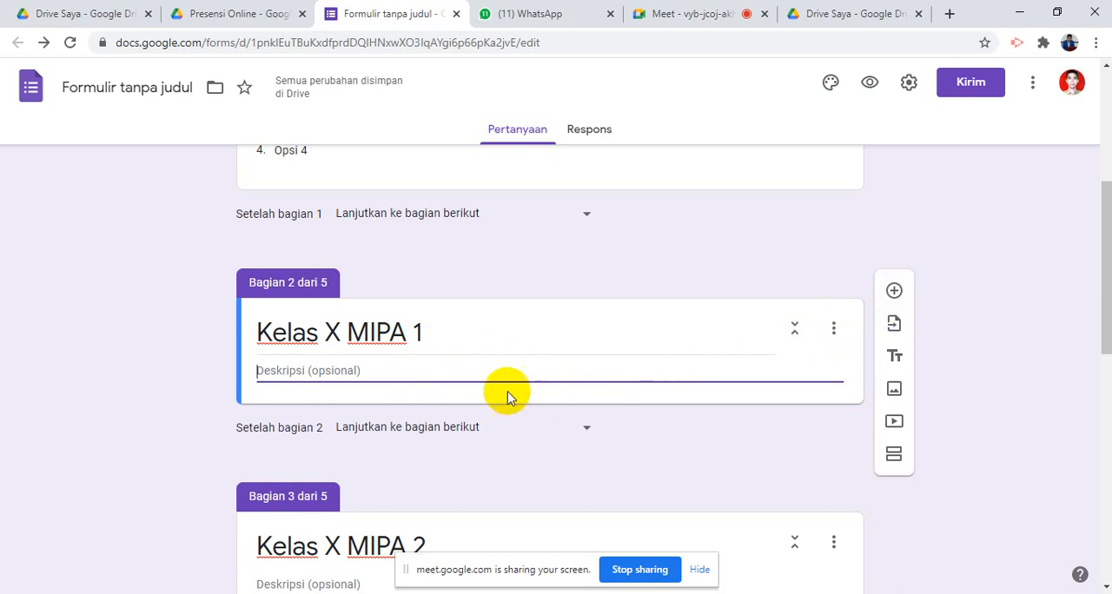
pyautogui.tripleClick(445, 340)
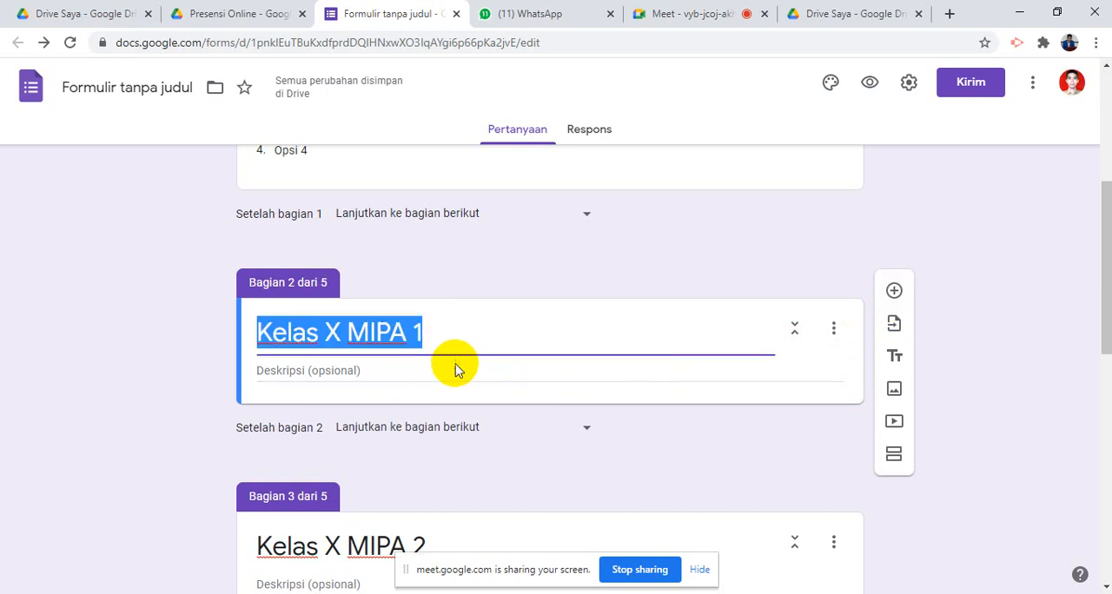
pyautogui.click(446, 370)
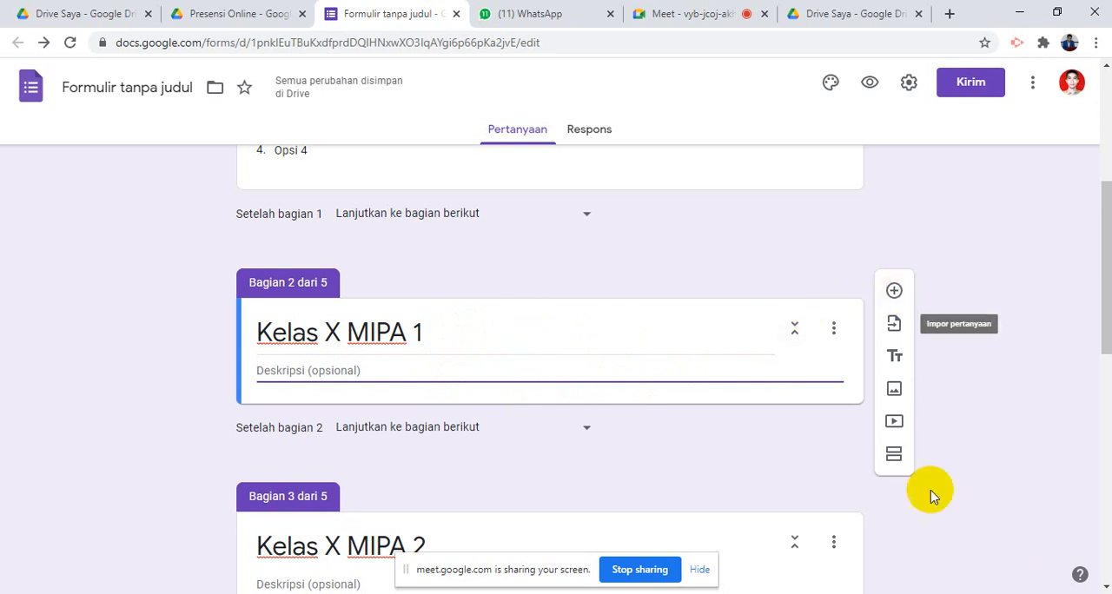
pyautogui.click(895, 294)
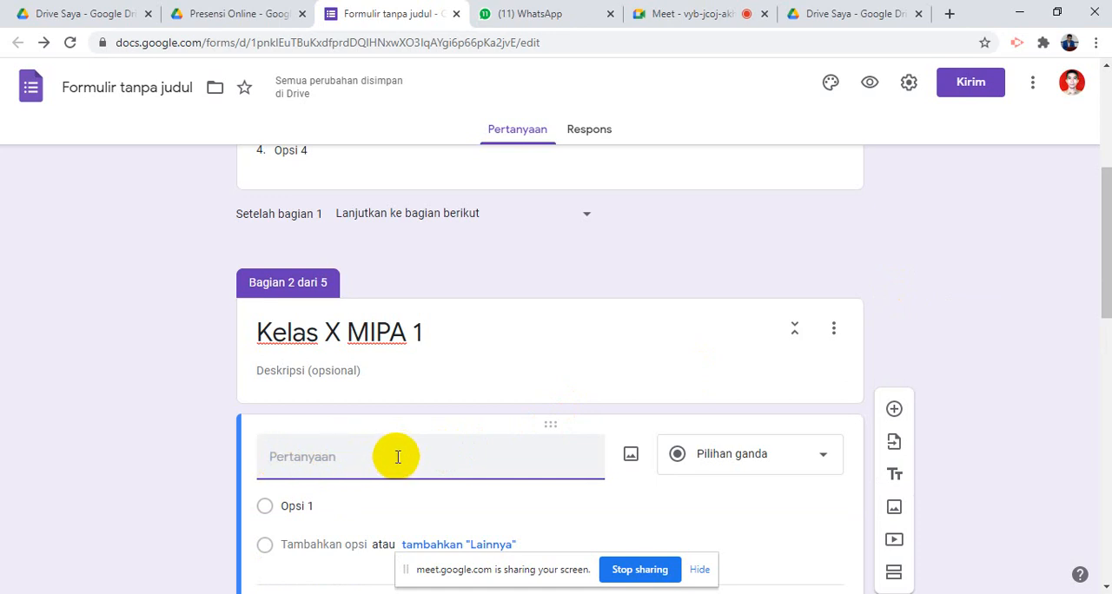
pyautogui.write('NAMA SIS')
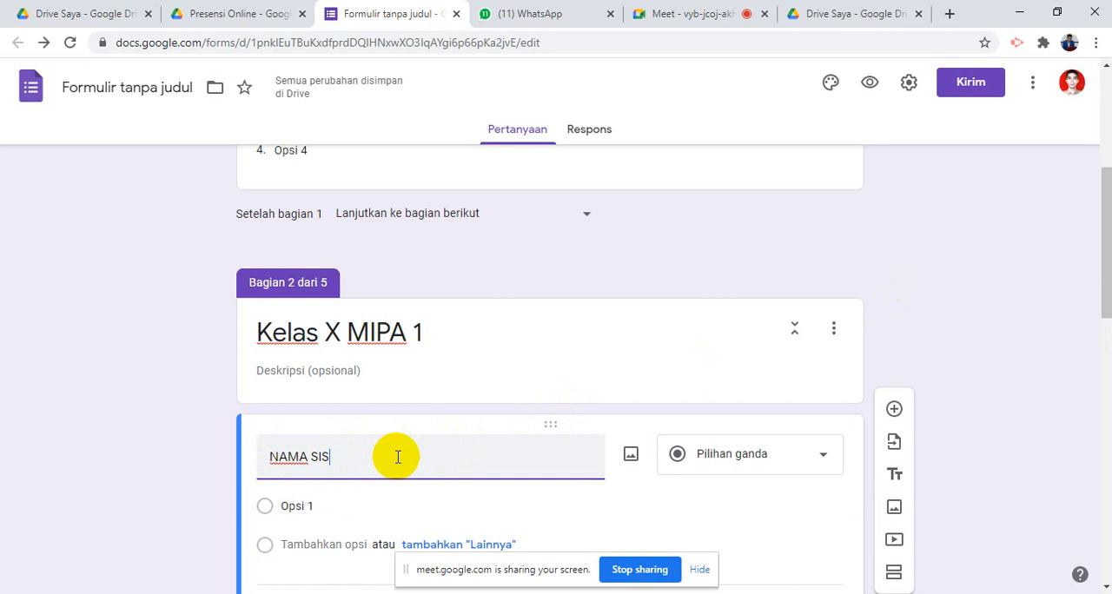
pyautogui.write('WA')
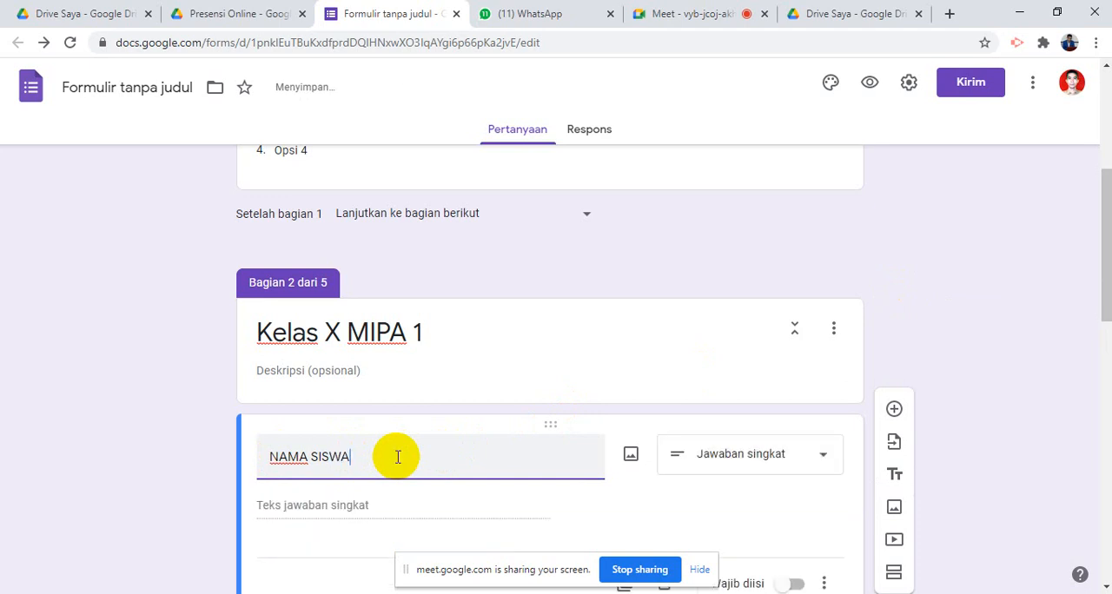
pyautogui.press('BackSpace')
pyautogui.press('BackSpace')
pyautogui.press('BackSpace')
pyautogui.press('BackSpace')
pyautogui.press('BackSpace')
pyautogui.press('BackSpace')
pyautogui.press('BackSpace')
pyautogui.press('BackSpace')
pyautogui.press('BackSpace')
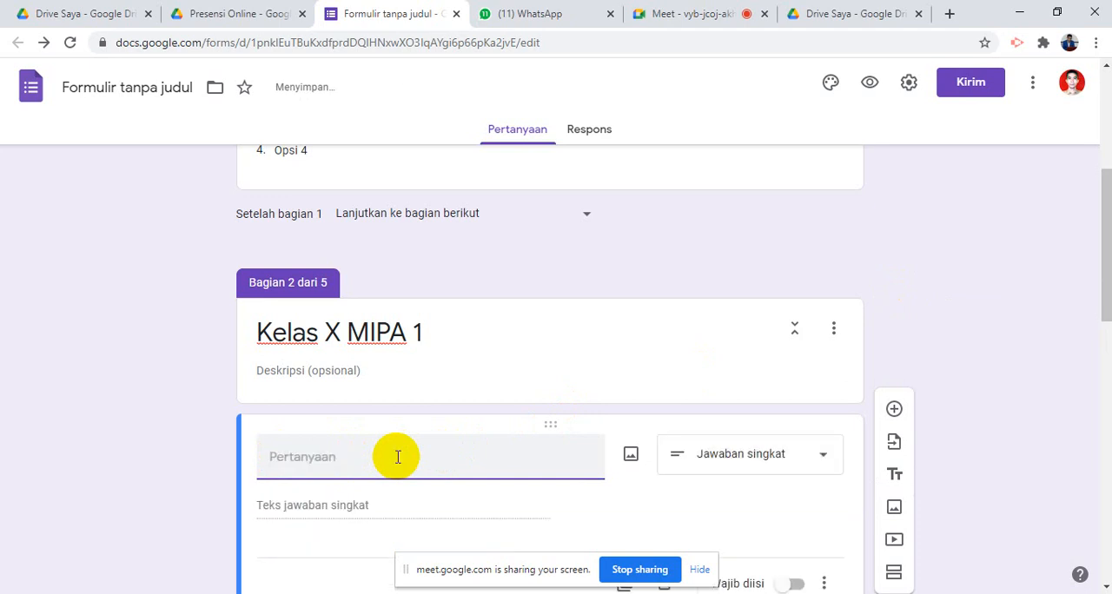
# - Title the new question SISWA MIPA 1 and set its question type to Drop-down
pyautogui.write('SISWA MIP')
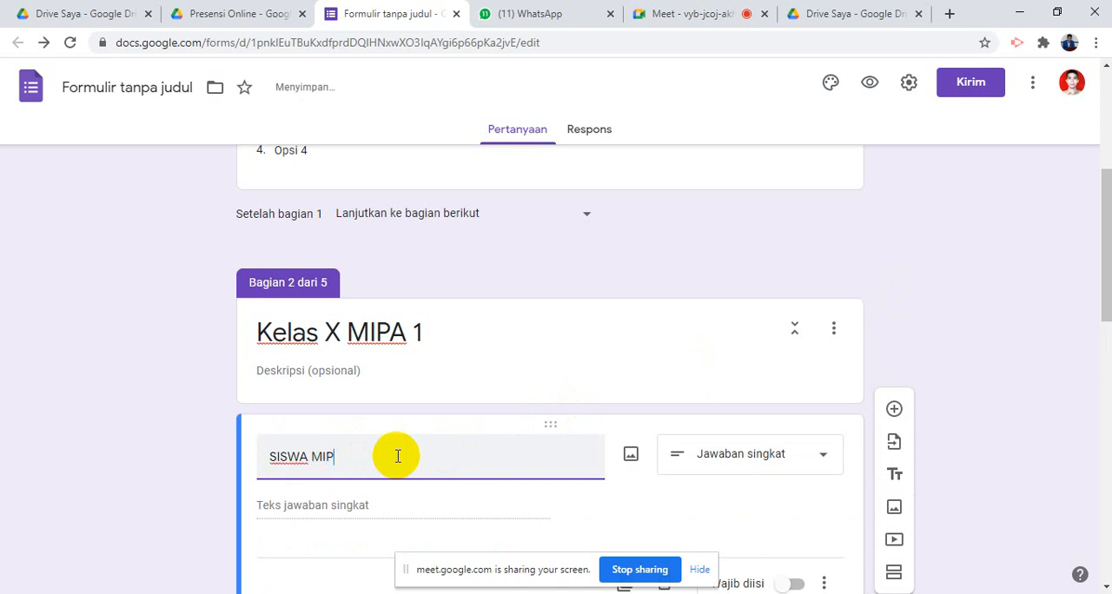
pyautogui.write('A 1')
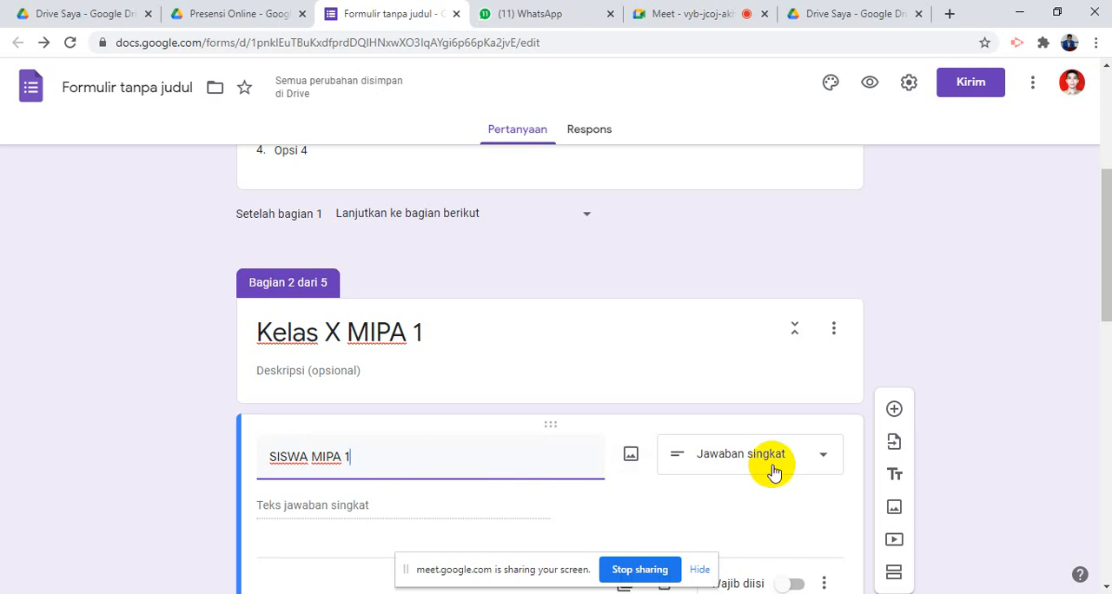
pyautogui.click(774, 470)
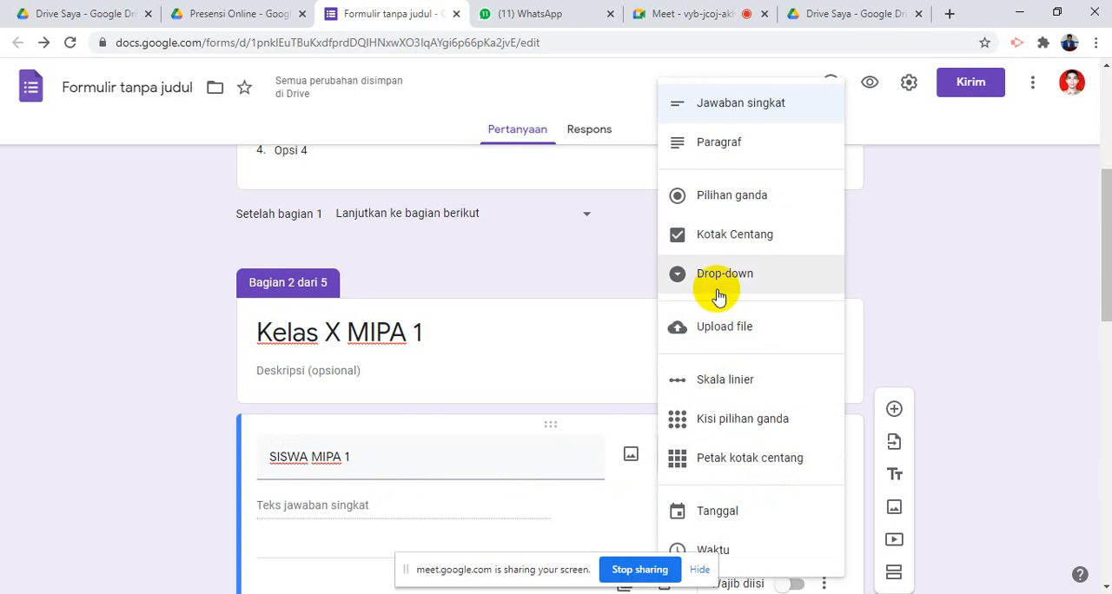
pyautogui.click(718, 293)
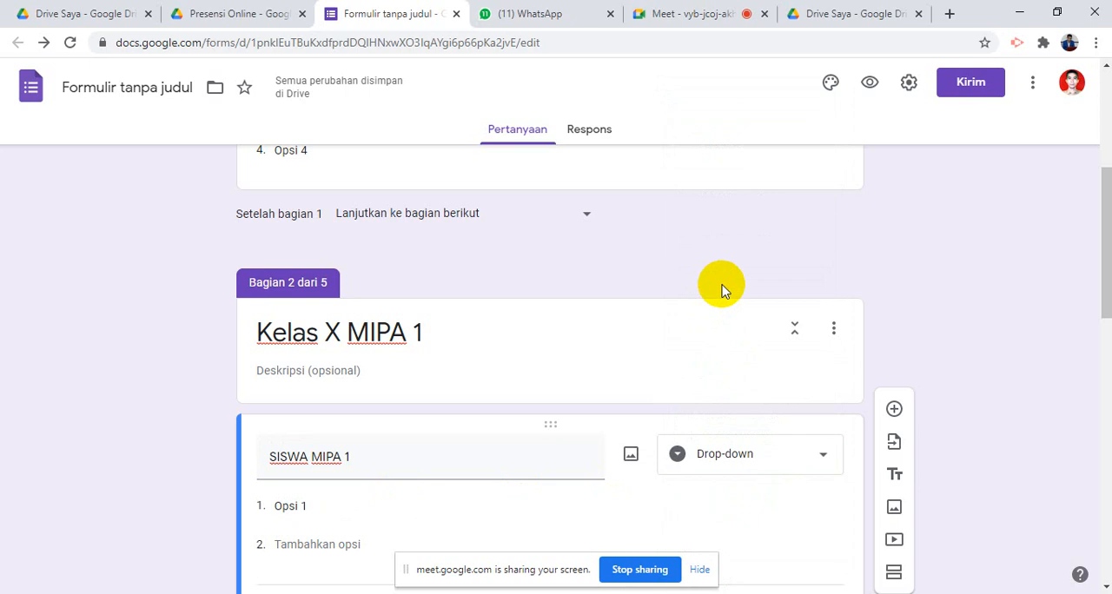
pyautogui.click(772, 467)
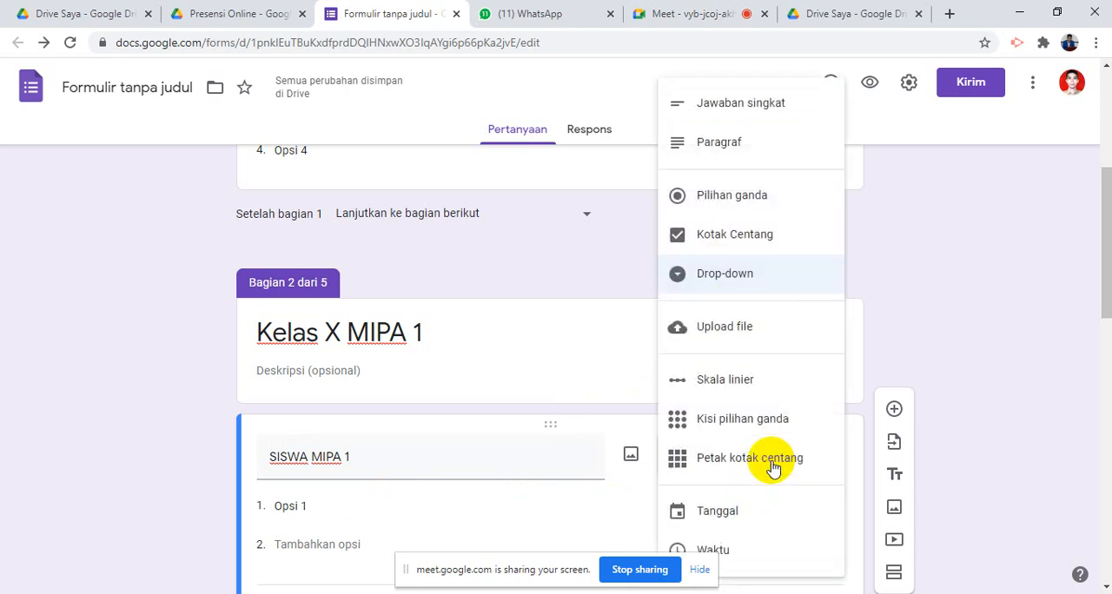
pyautogui.click(508, 365)
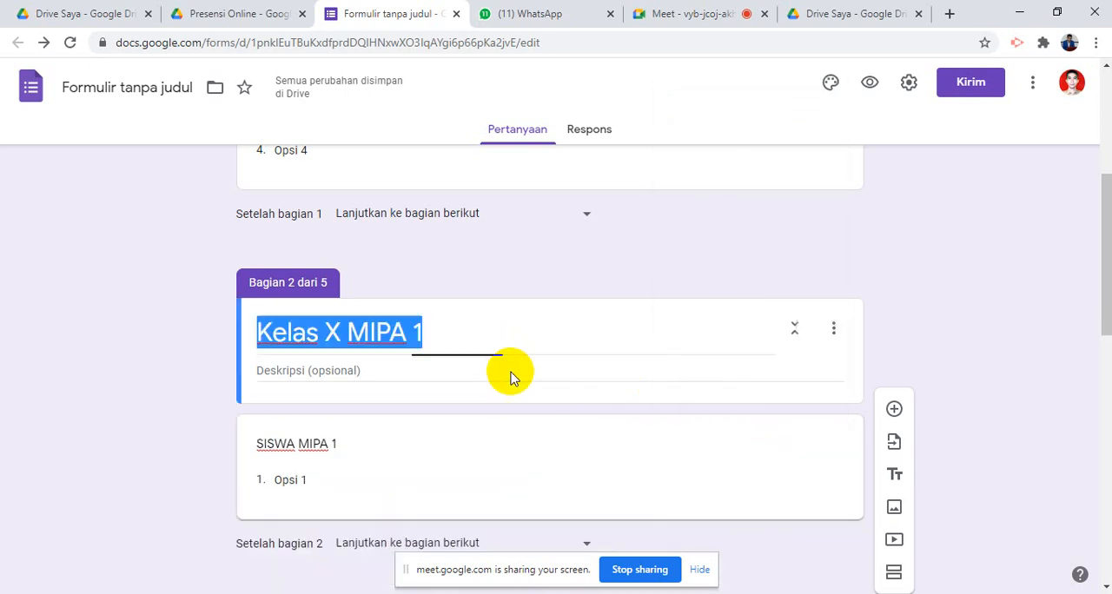
pyautogui.click(436, 470)
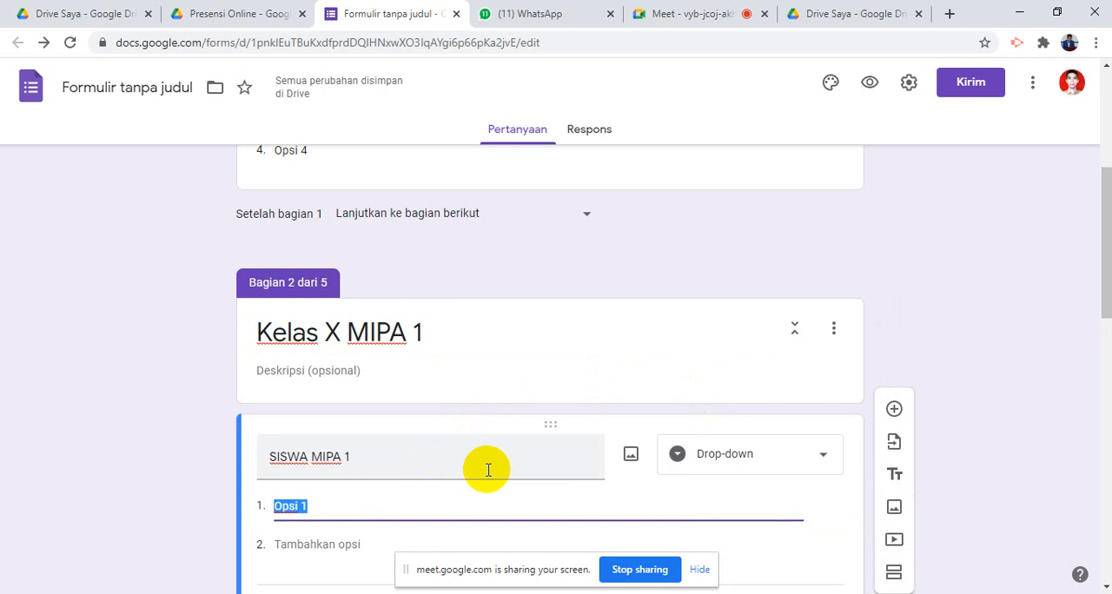
pyautogui.click(774, 462)
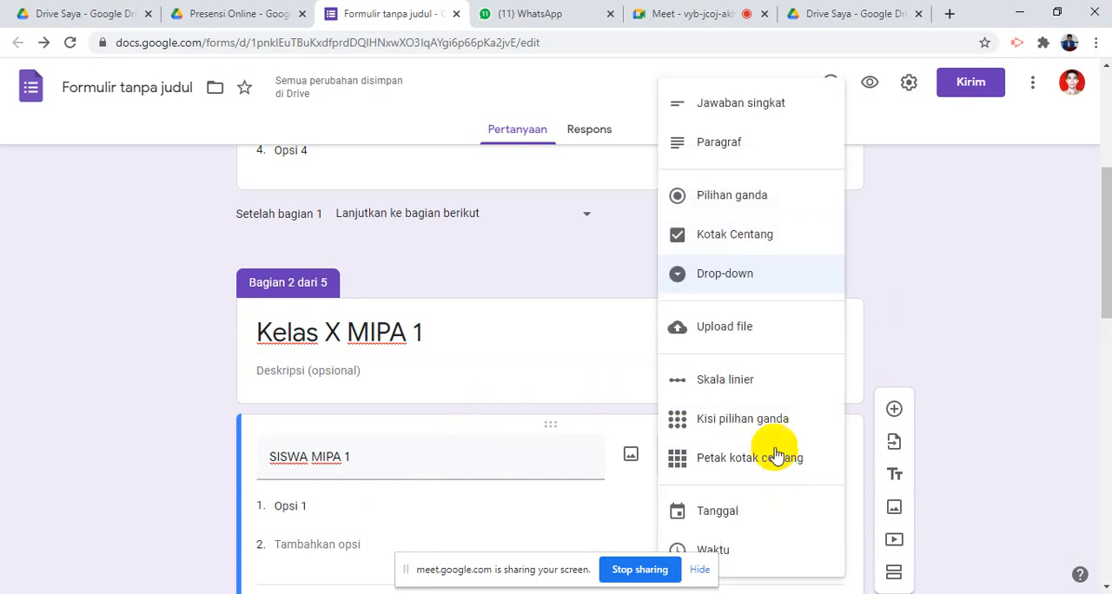
pyautogui.click(742, 283)
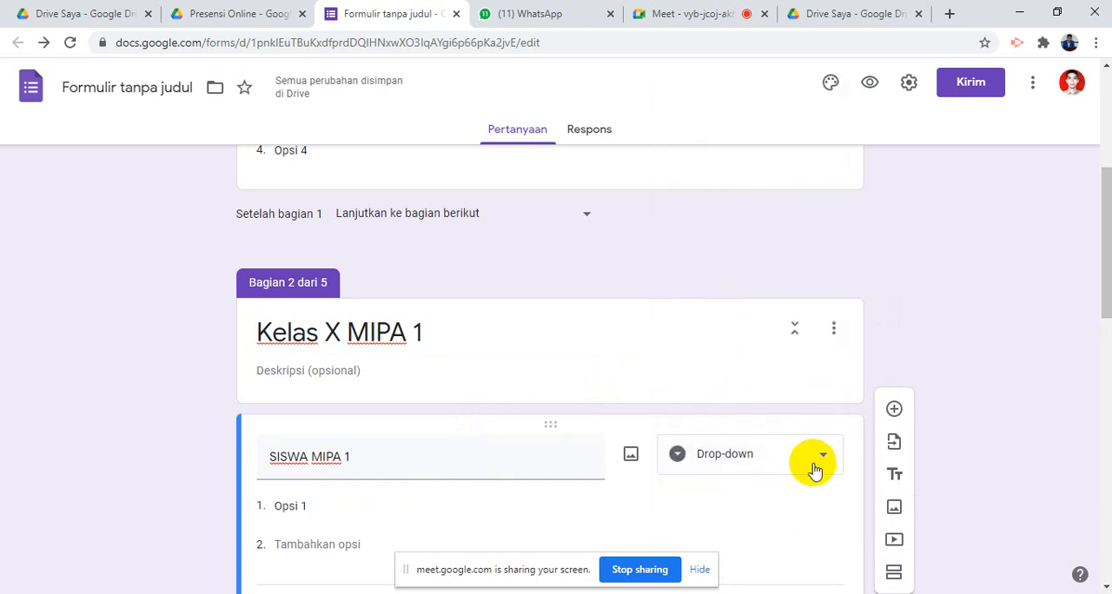
pyautogui.click(758, 458)
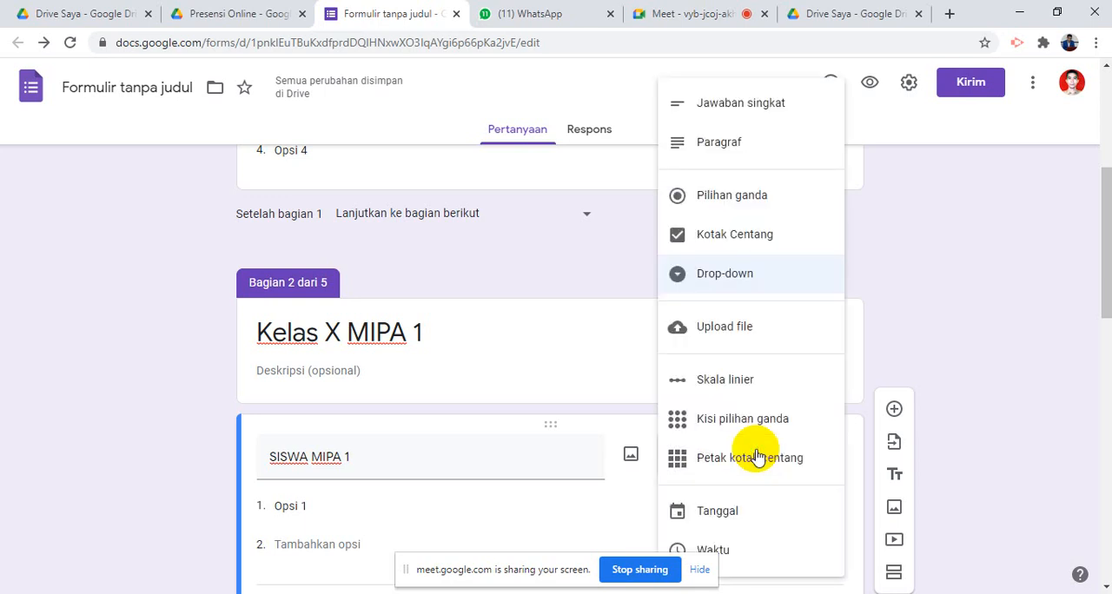
pyautogui.click(728, 280)
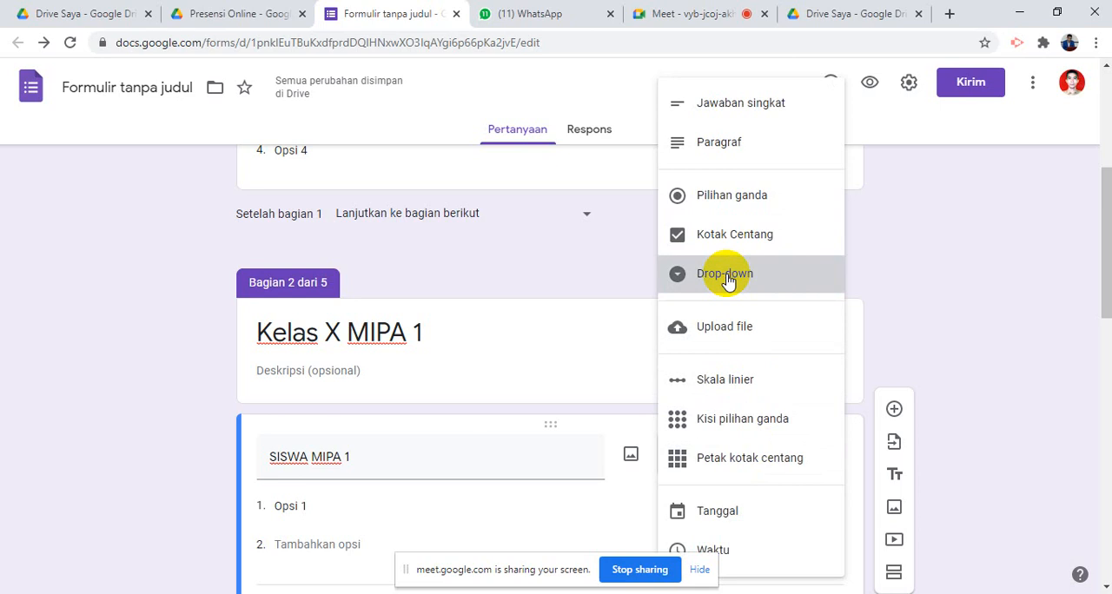
# - Select the first option of the SISWA MIPA 1 question, then switch to the Excel attendance workbook and find the X / MIPA.1 list
pyautogui.click(339, 507)
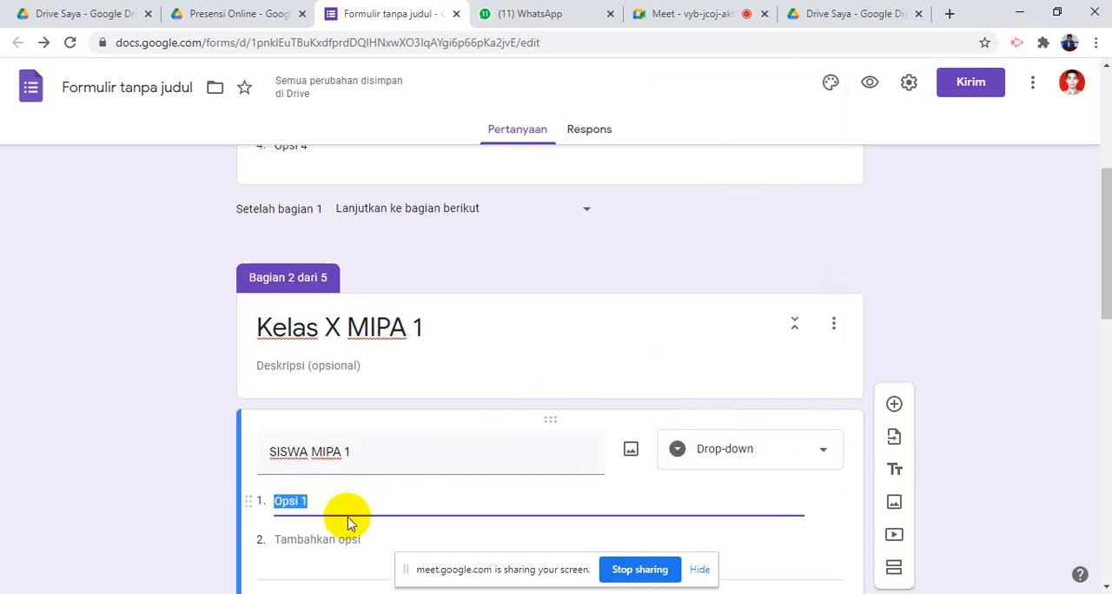
pyautogui.scroll(-3, 348, 524)
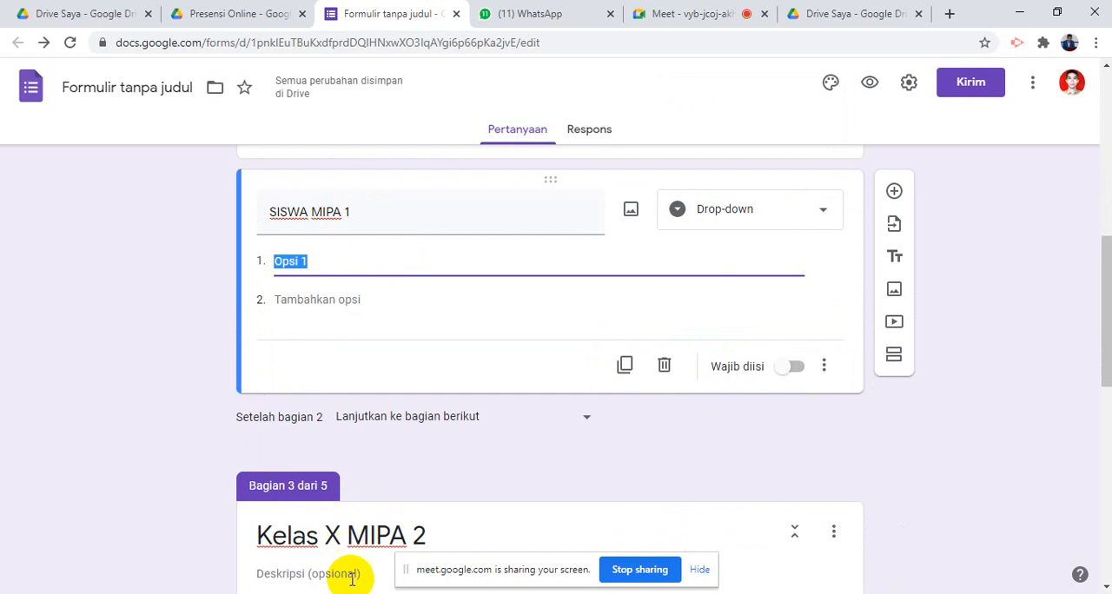
pyautogui.click(487, 593)
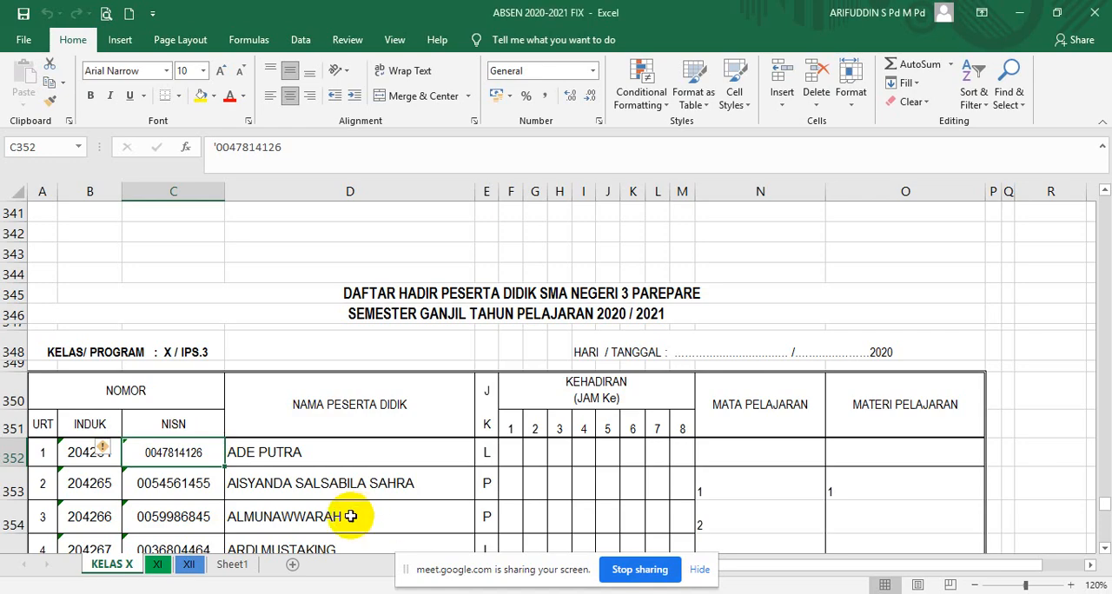
pyautogui.scroll(17, 388, 482)
pyautogui.scroll(12, 388, 481)
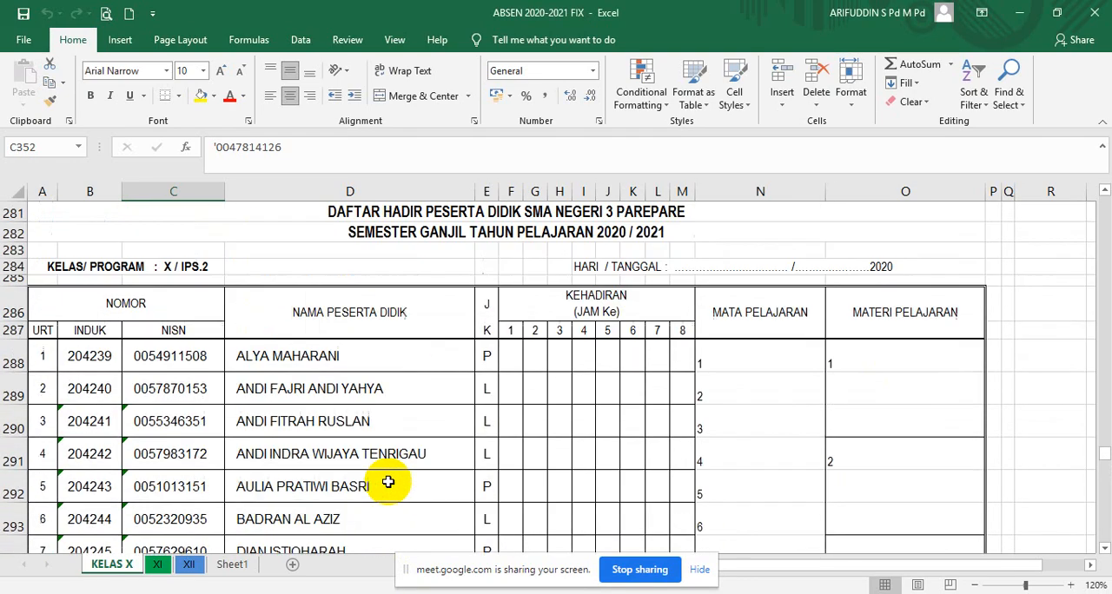
pyautogui.scroll(20, 388, 479)
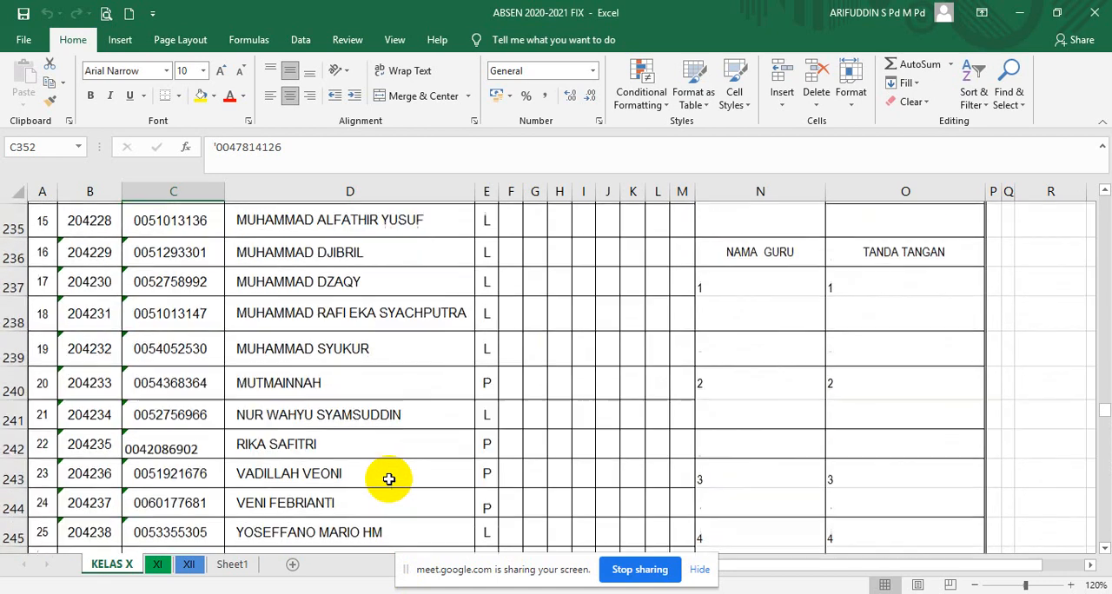
pyautogui.scroll(20, 389, 476)
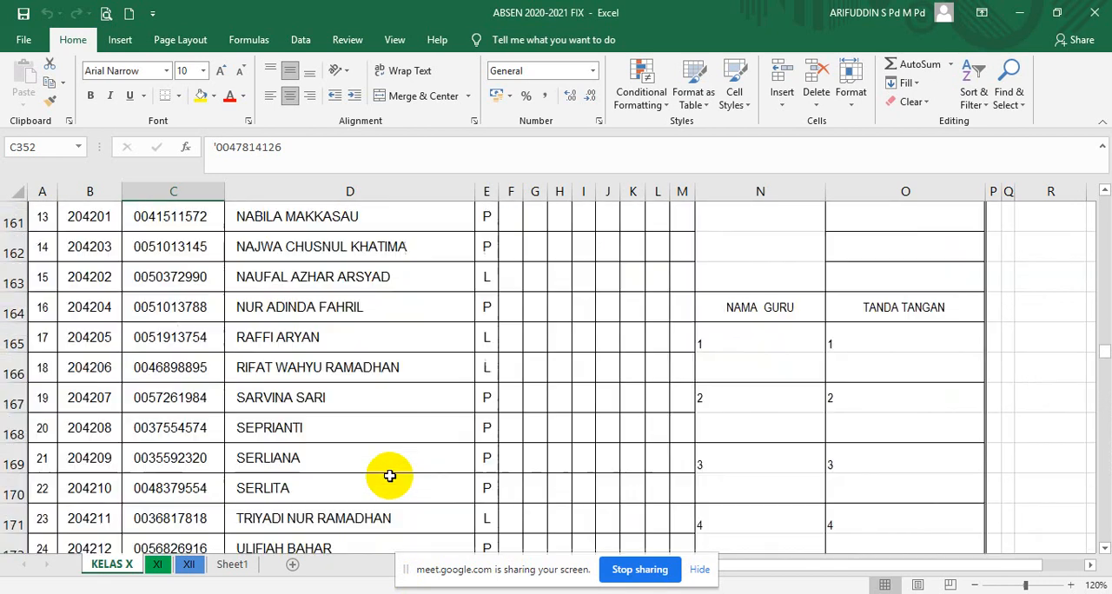
pyautogui.scroll(20, 389, 472)
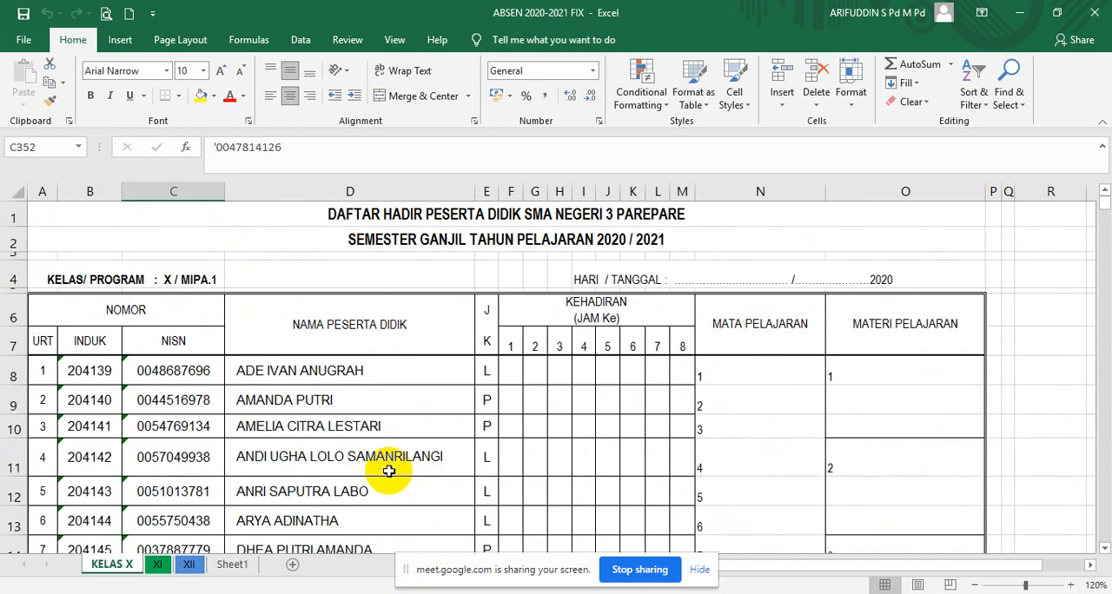
# - Copy all student names of class X / MIPA.1, cells D8 to D32, on the KELAS X sheet
pyautogui.click(322, 379)
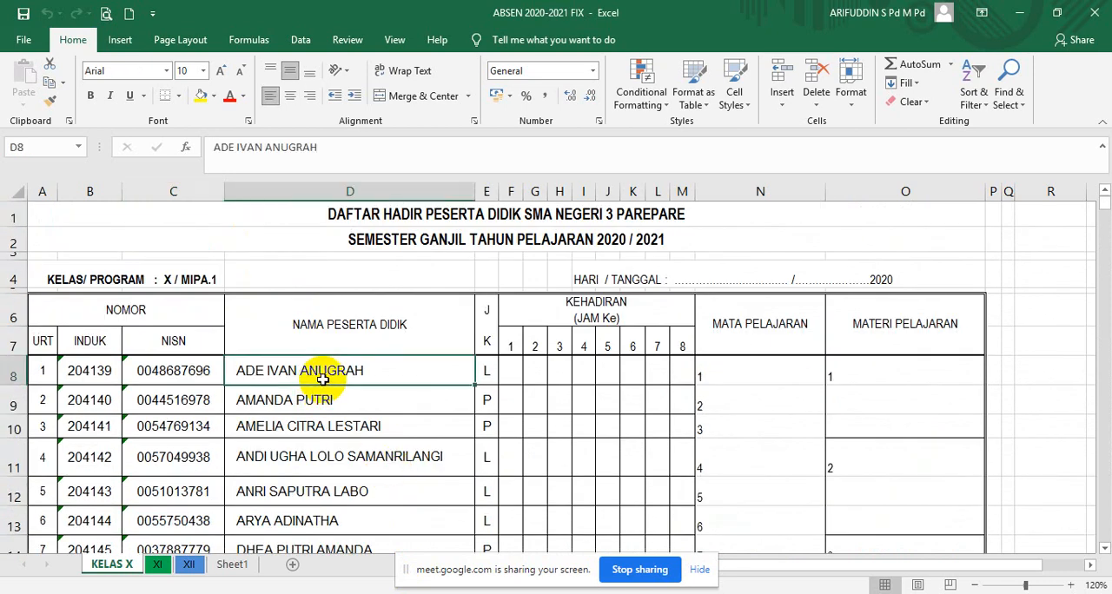
pyautogui.hotkey('shift', 'Down')
pyautogui.hotkey('shift', 'Down')
pyautogui.hotkey('shift', 'Down')
pyautogui.hotkey('shift', 'Down')
pyautogui.hotkey('shift', 'Down')
pyautogui.hotkey('shift', 'Down')
pyautogui.hotkey('shift', 'Down')
pyautogui.hotkey('shift', 'Down')
pyautogui.hotkey('shift', 'Down')
pyautogui.hotkey('shift', 'Down')
pyautogui.hotkey('shift', 'Down')
pyautogui.hotkey('shift', 'Down')
pyautogui.hotkey('shift', 'Down')
pyautogui.hotkey('shift', 'Down')
pyautogui.hotkey('shift', 'Down')
pyautogui.hotkey('shift', 'Down')
pyautogui.hotkey('shift', 'Down')
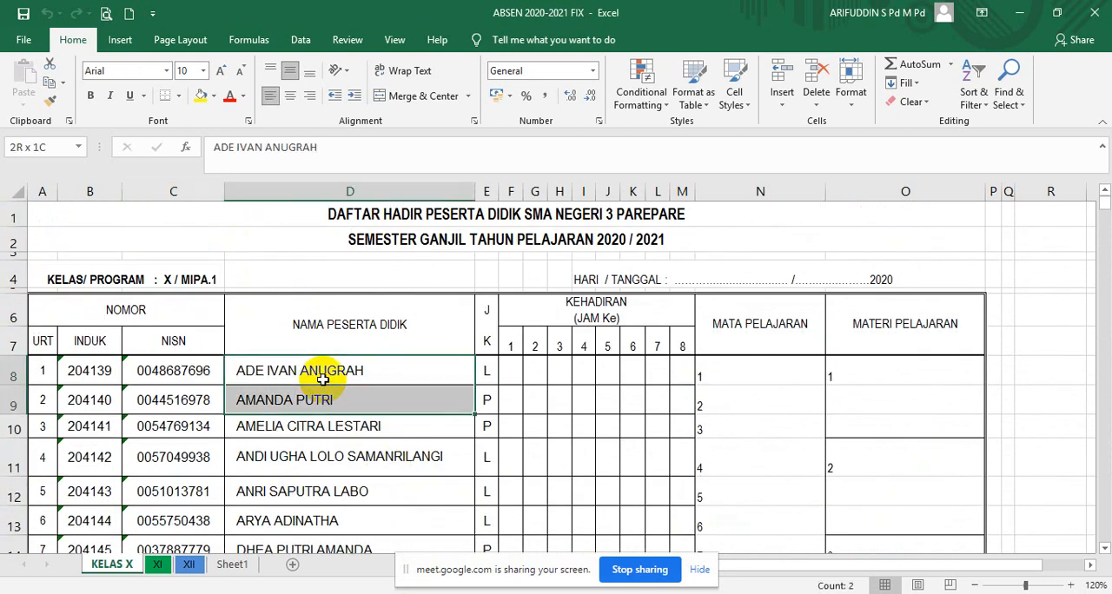
pyautogui.hotkey('shift', 'Down')
pyautogui.hotkey('shift', 'Down')
pyautogui.hotkey('shift', 'Down')
pyautogui.hotkey('shift', 'Down')
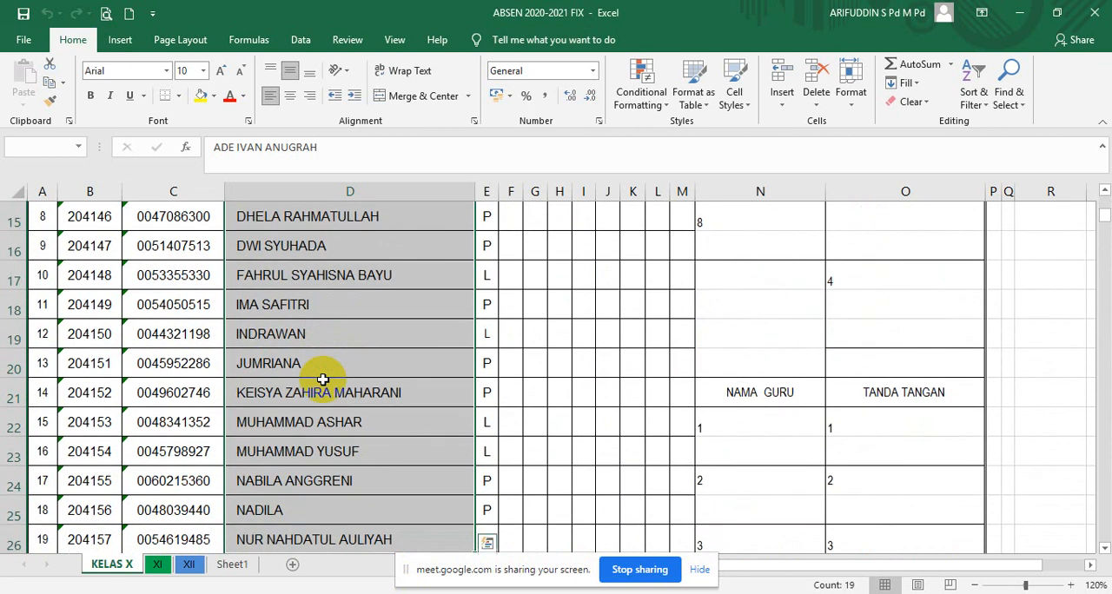
pyautogui.hotkey('shift', 'Down')
pyautogui.hotkey('shift', 'Down')
pyautogui.hotkey('shift', 'Down')
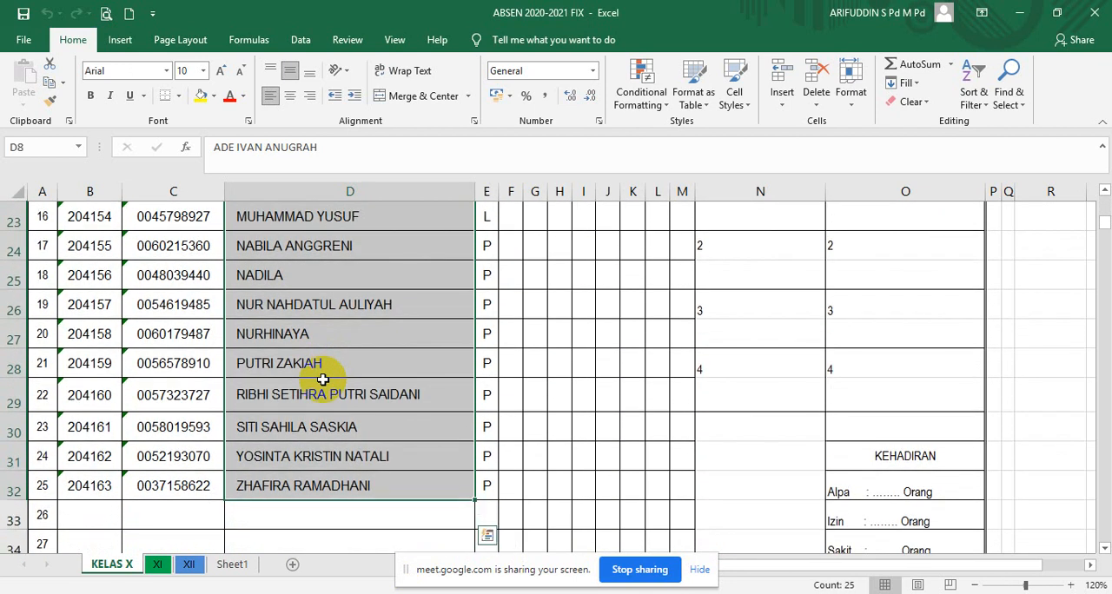
pyautogui.hotkey('ctrl', 'c')
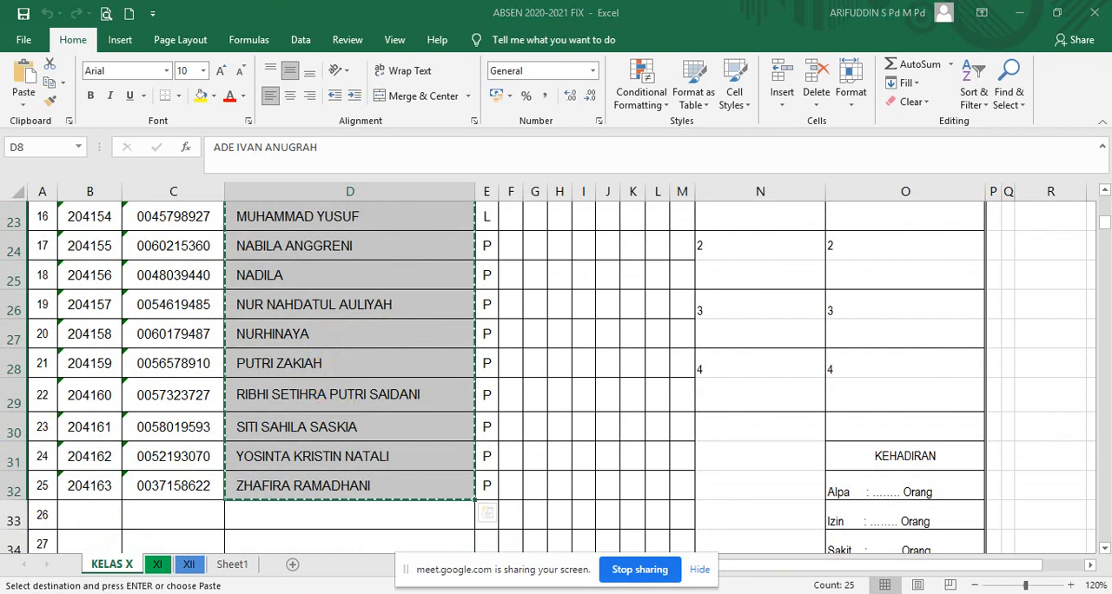
# - Switch back to the Google Forms editor and paste the copied student names as options of the SISWA MIPA 1 question
pyautogui.hotkey('alt', 'Tab')
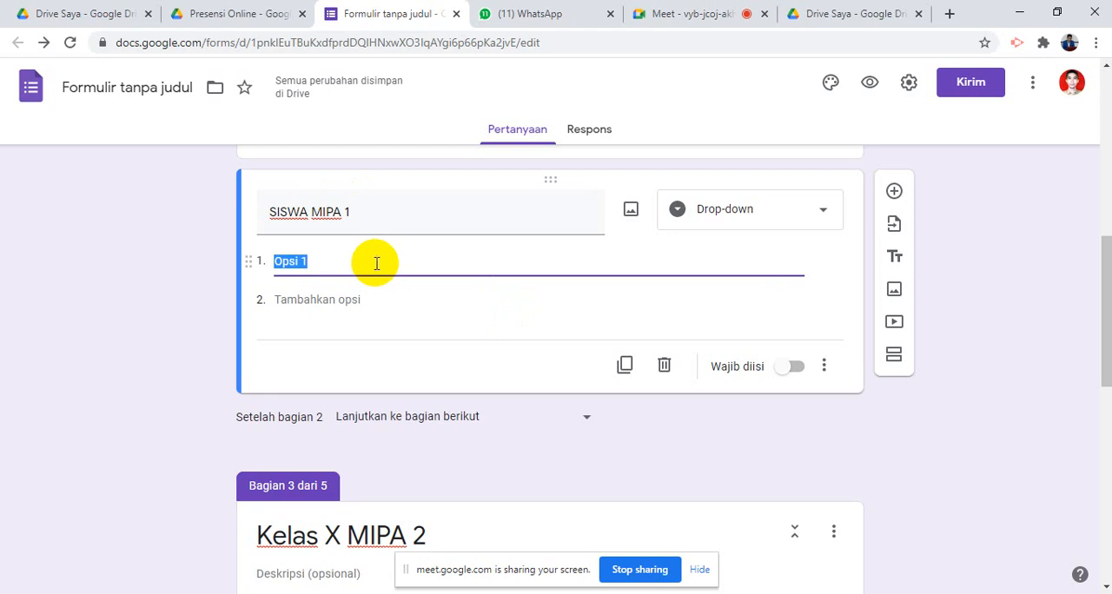
pyautogui.hotkey('ctrl', 'v')
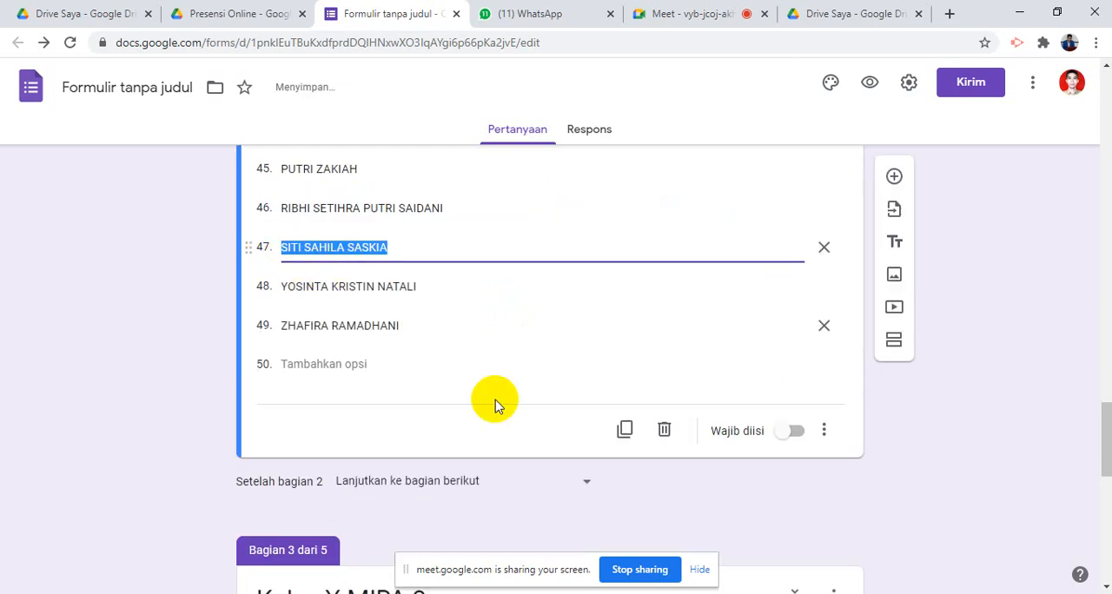
pyautogui.scroll(7, 510, 420)
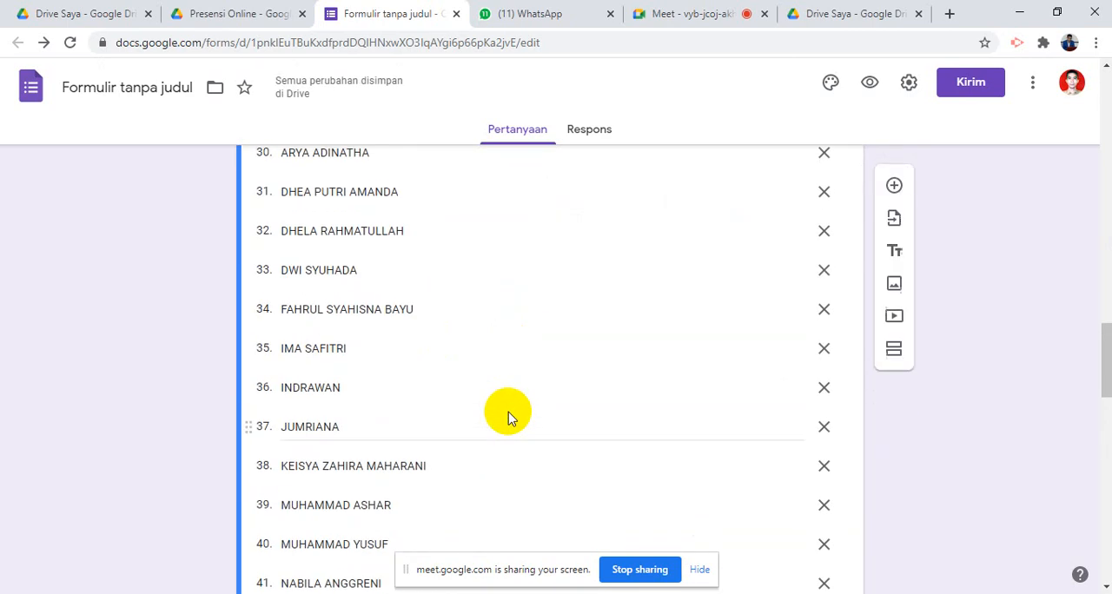
pyautogui.scroll(-2, 524, 403)
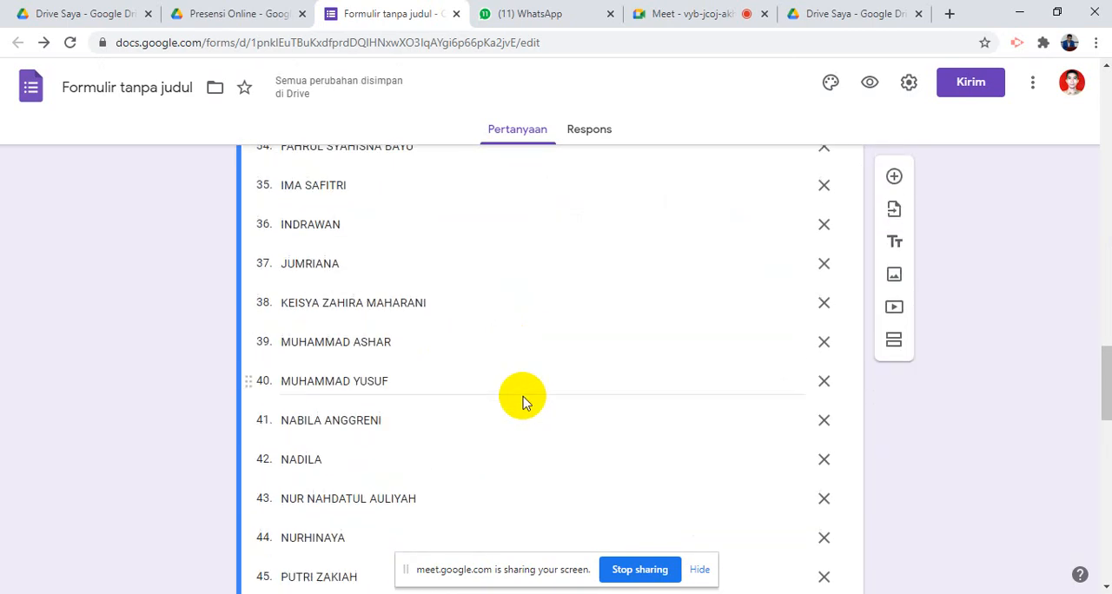
# - Clear the name in option 47 of the SISWA MIPA 1 question and make the question required
pyautogui.scroll(-1, 524, 404)
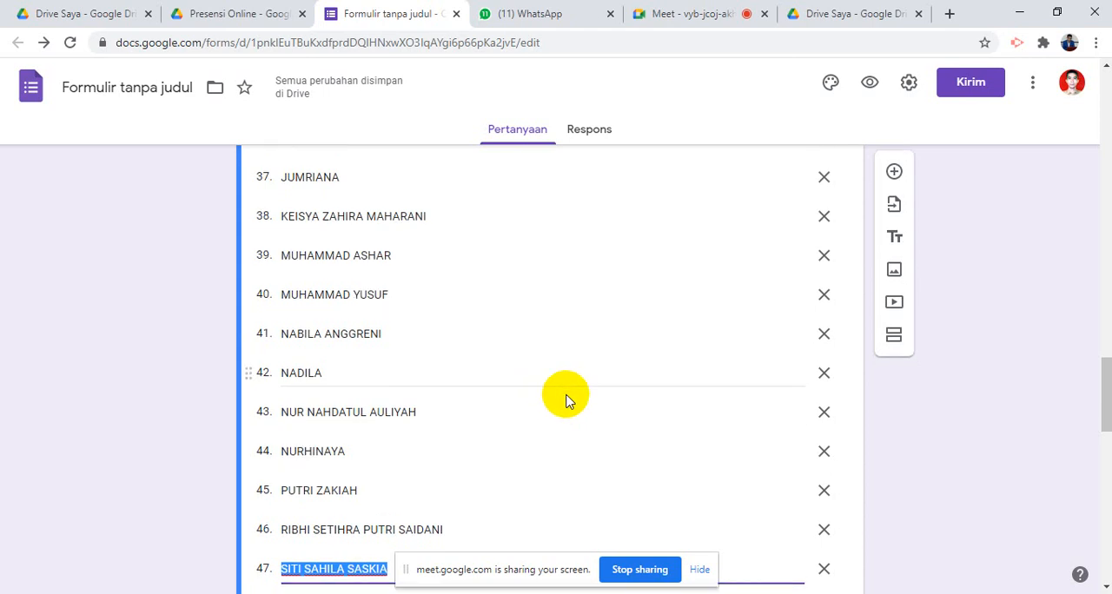
pyautogui.scroll(-3, 565, 399)
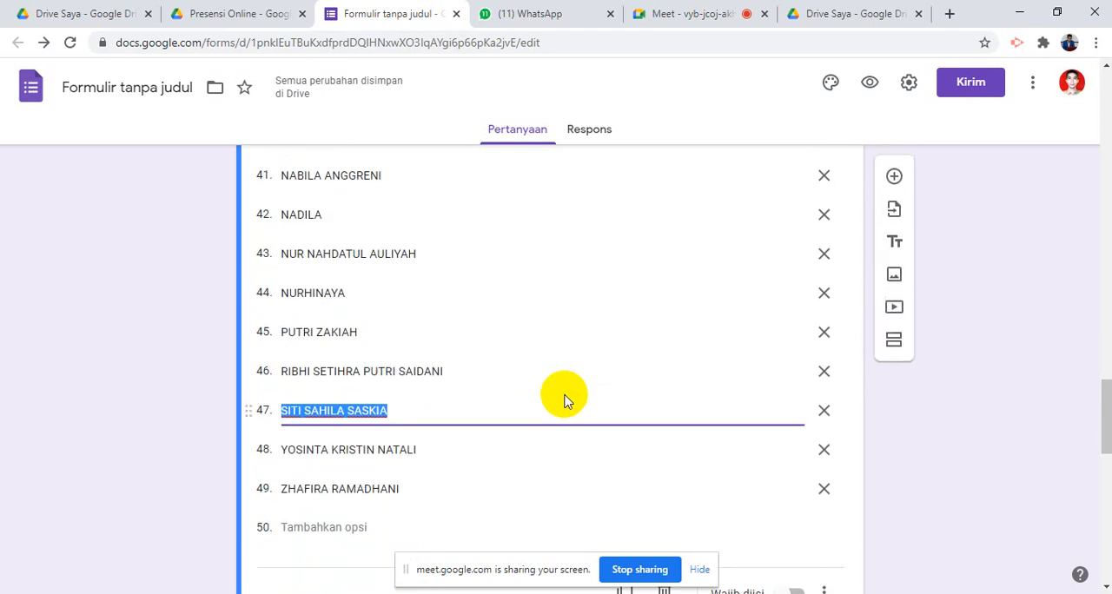
pyautogui.scroll(3, 566, 397)
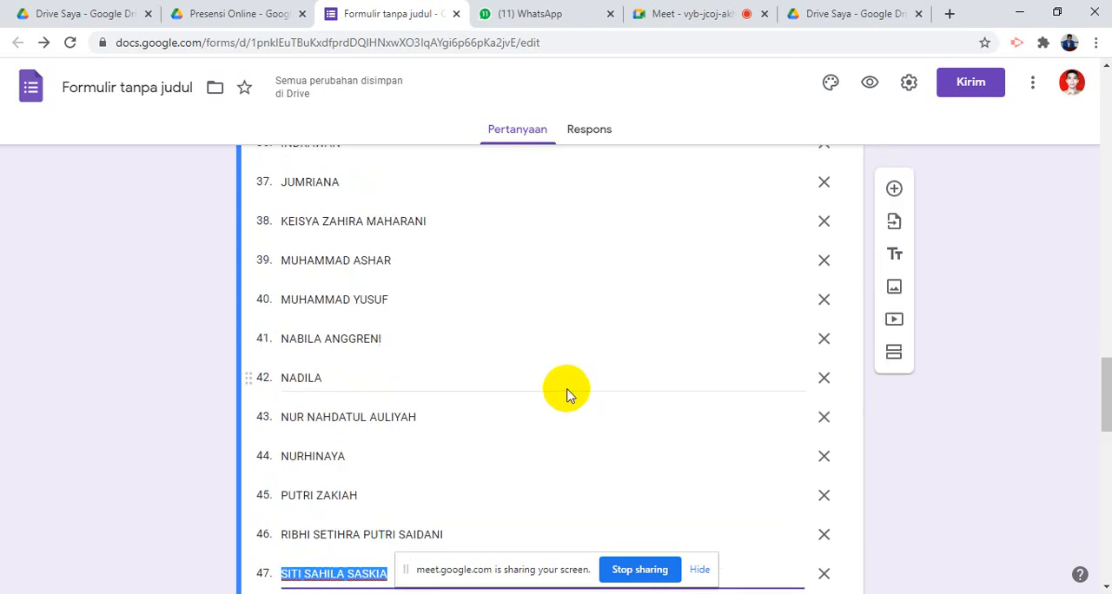
pyautogui.scroll(-5, 566, 392)
pyautogui.scroll(3, 591, 404)
pyautogui.scroll(-3, 602, 411)
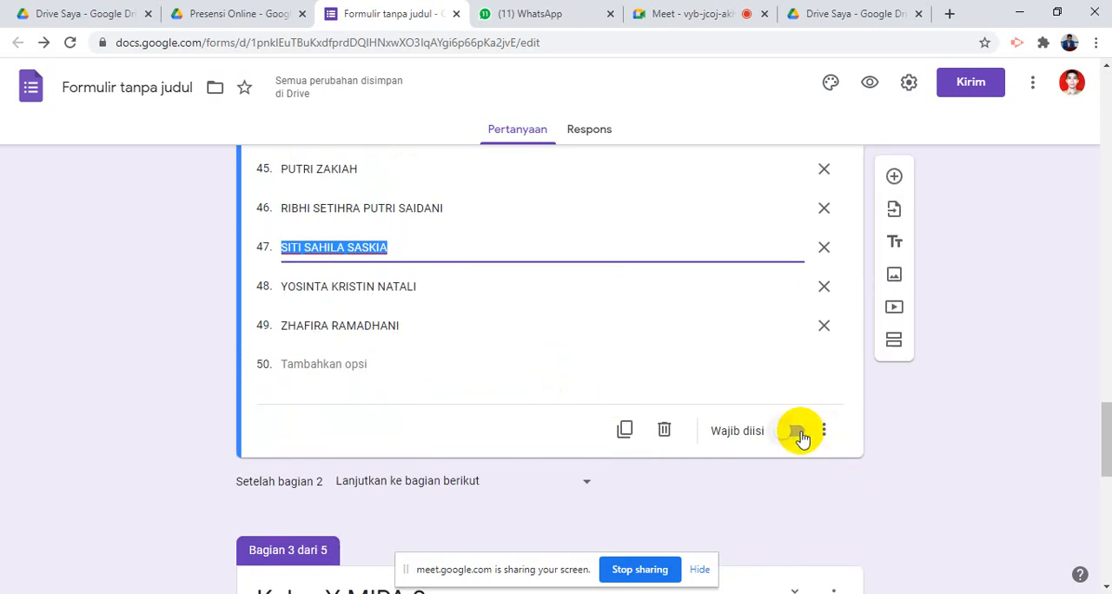
pyautogui.press('Delete')
pyautogui.click(800, 435)
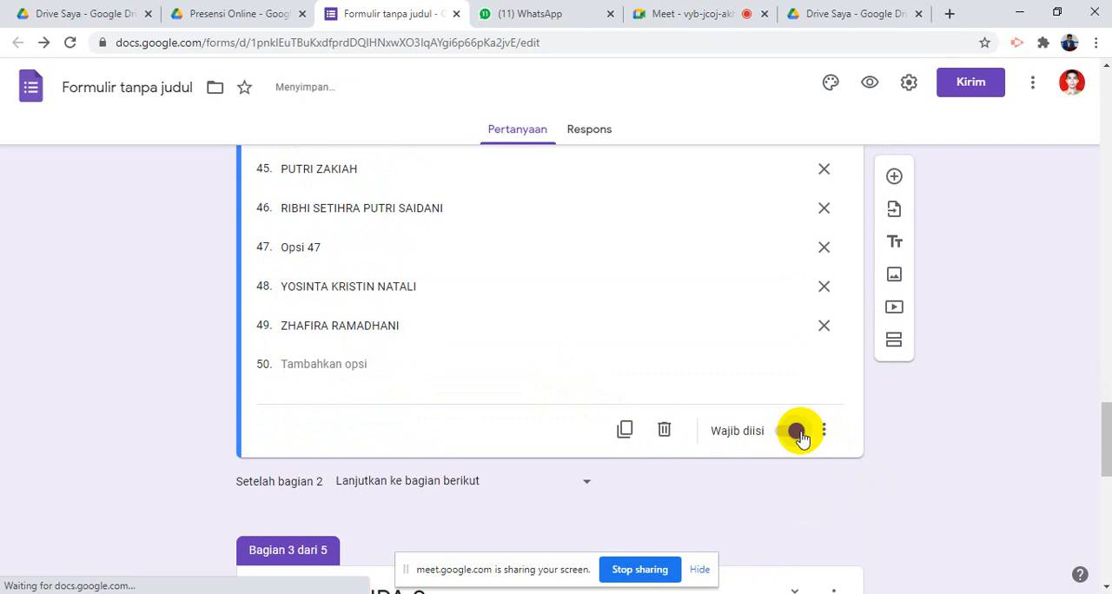
# - Make the Kelas question in the first section required
pyautogui.scroll(12, 800, 395)
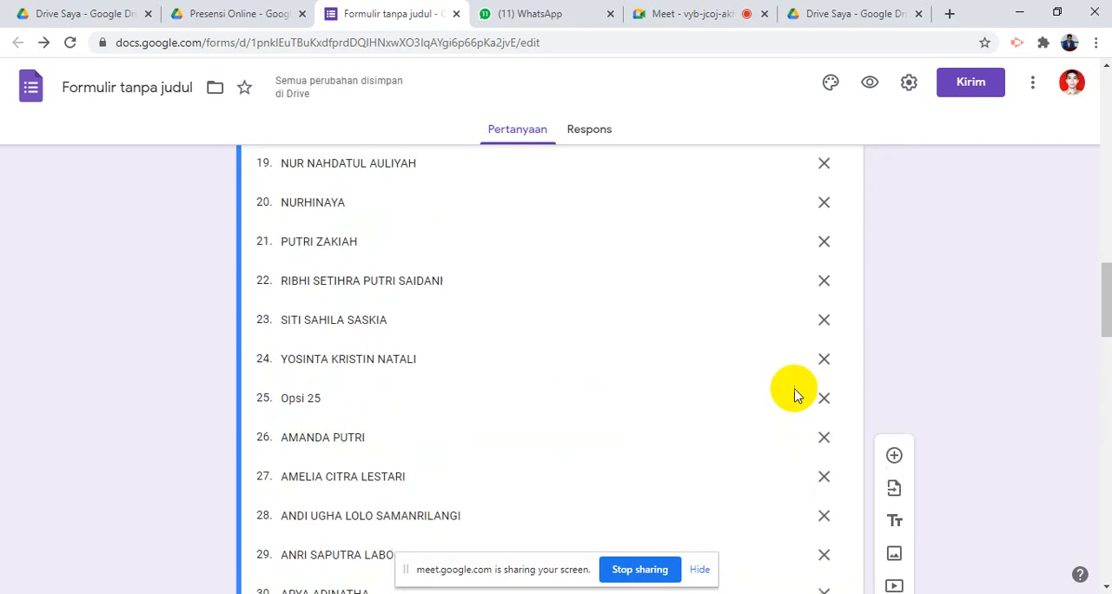
pyautogui.scroll(2, 795, 391)
pyautogui.scroll(-20, 794, 386)
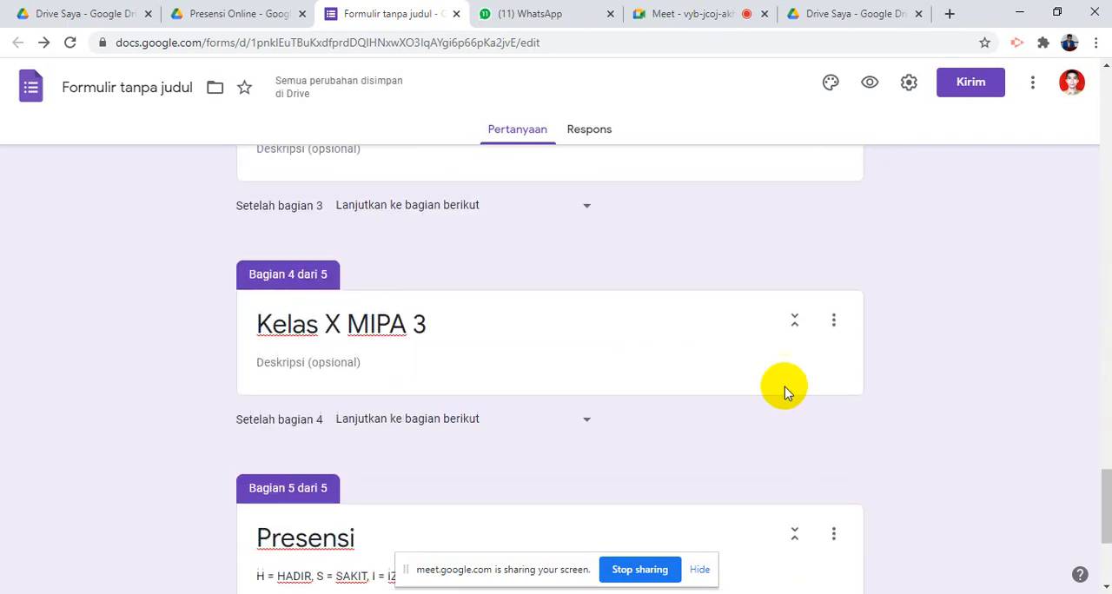
pyautogui.scroll(3, 778, 357)
pyautogui.scroll(12, 795, 217)
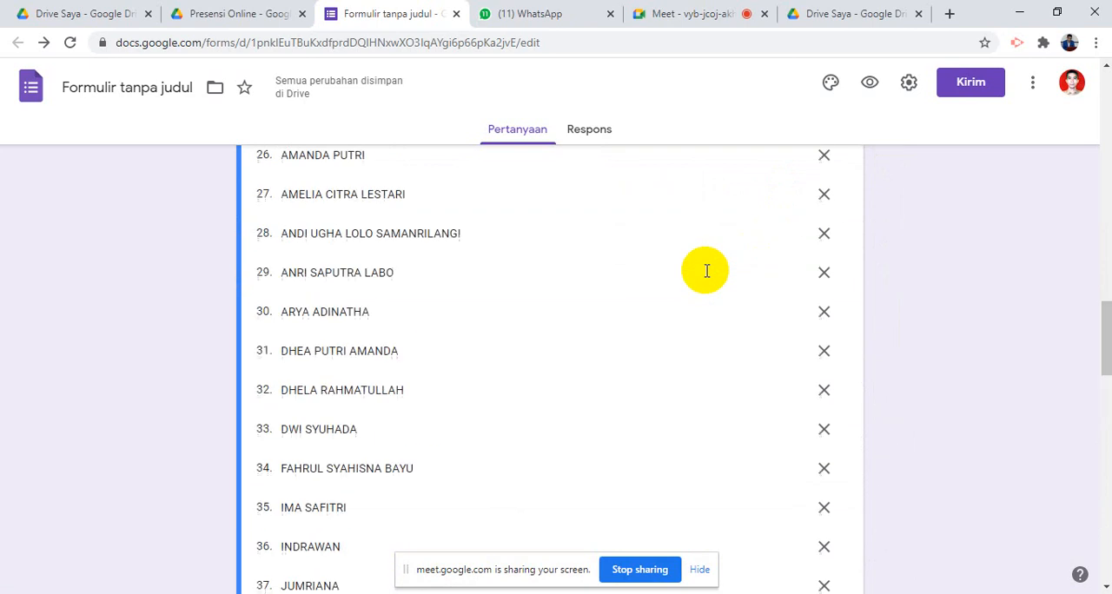
pyautogui.scroll(16, 707, 271)
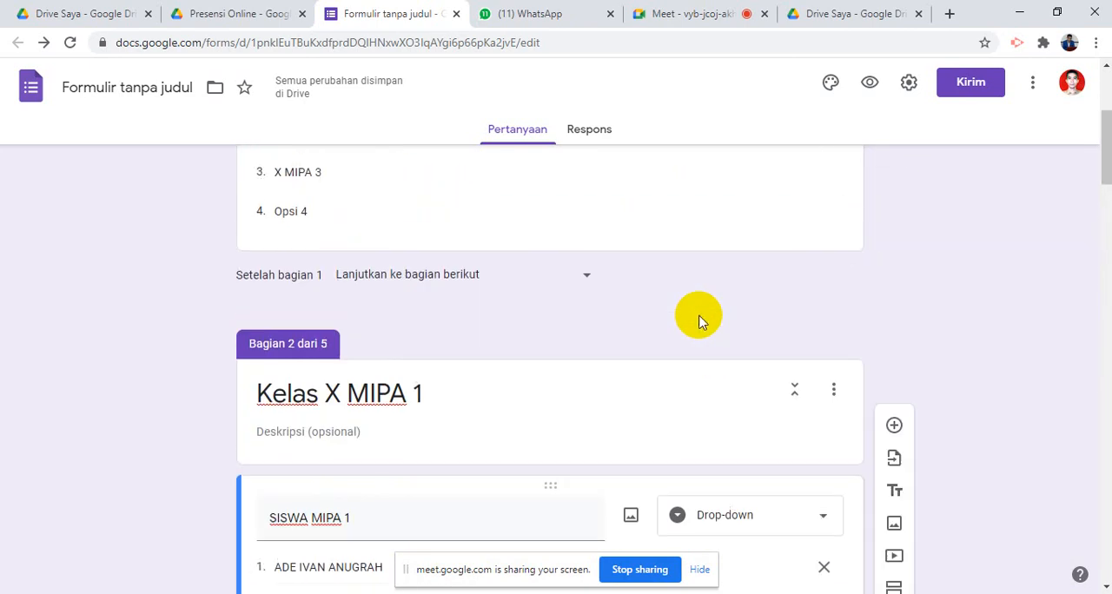
pyautogui.scroll(3, 700, 318)
pyautogui.click(728, 414)
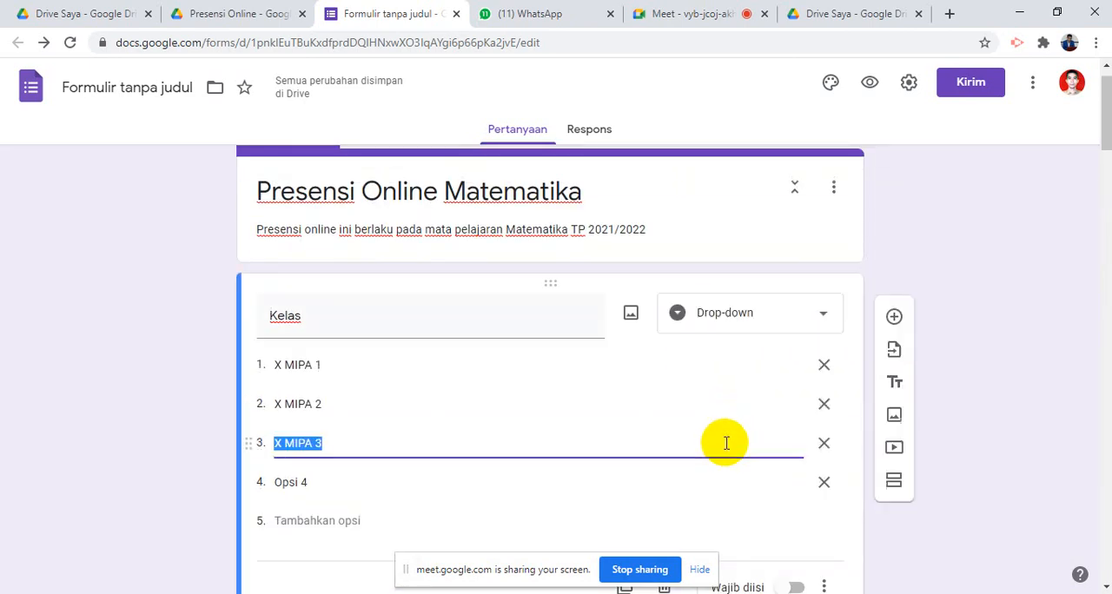
pyautogui.scroll(-5, 734, 460)
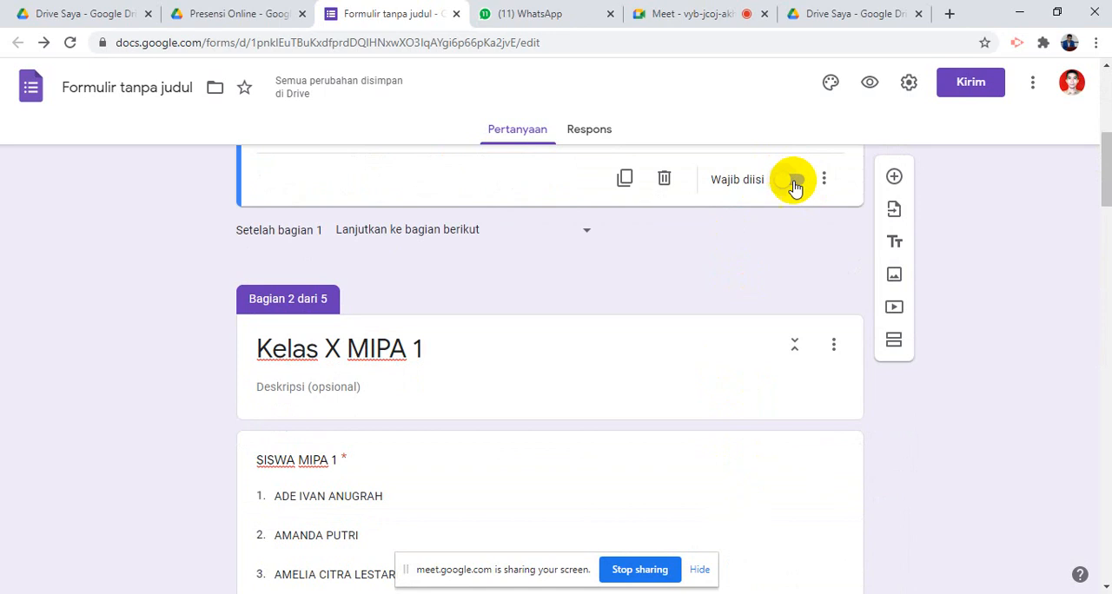
pyautogui.click(794, 184)
# - Add a new question to the Kelas X MIPA 2 section and title it SISWA XMIPA 2
pyautogui.scroll(-15, 701, 365)
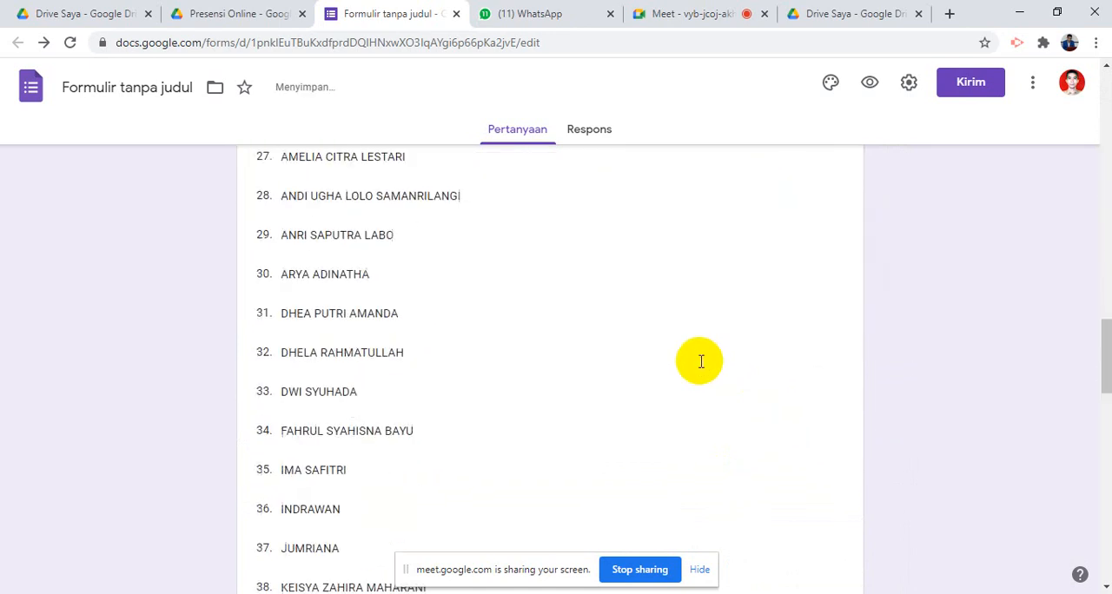
pyautogui.scroll(-15, 700, 365)
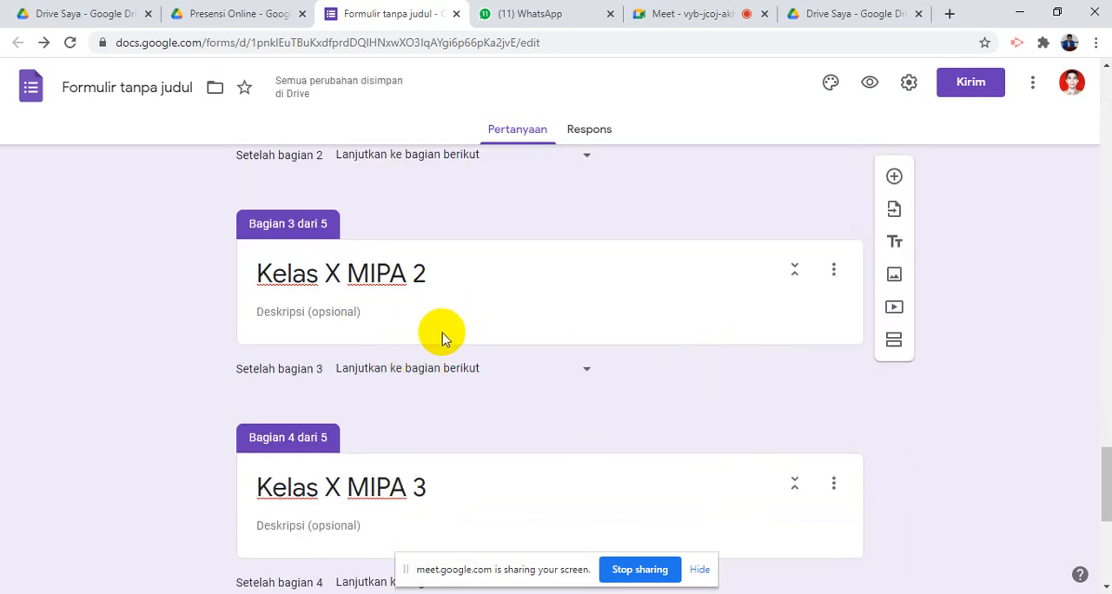
pyautogui.click(374, 326)
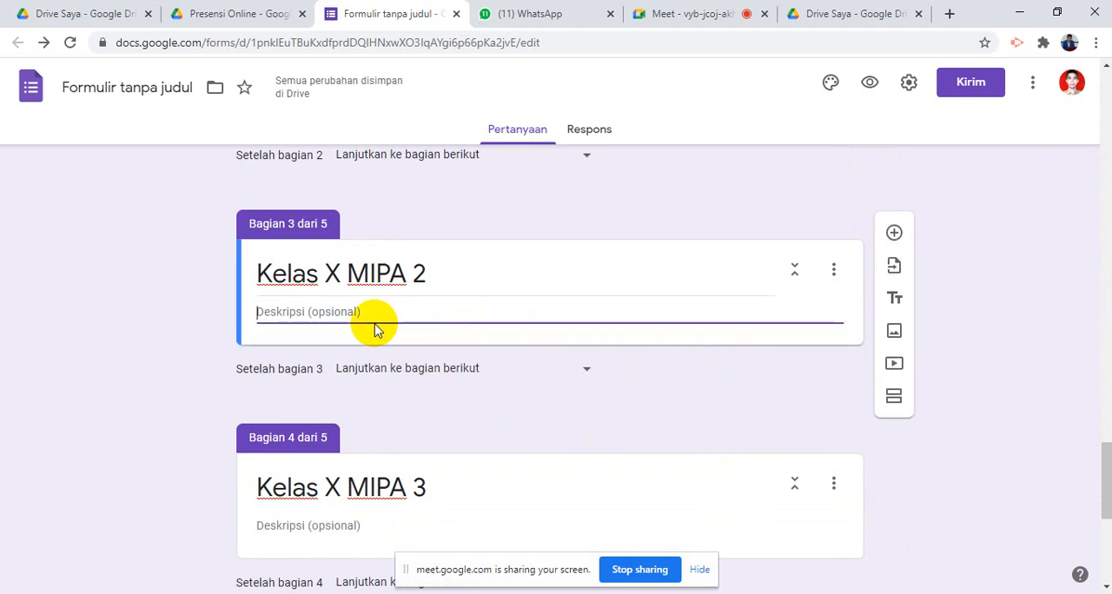
pyautogui.click(894, 233)
pyautogui.click(894, 233)
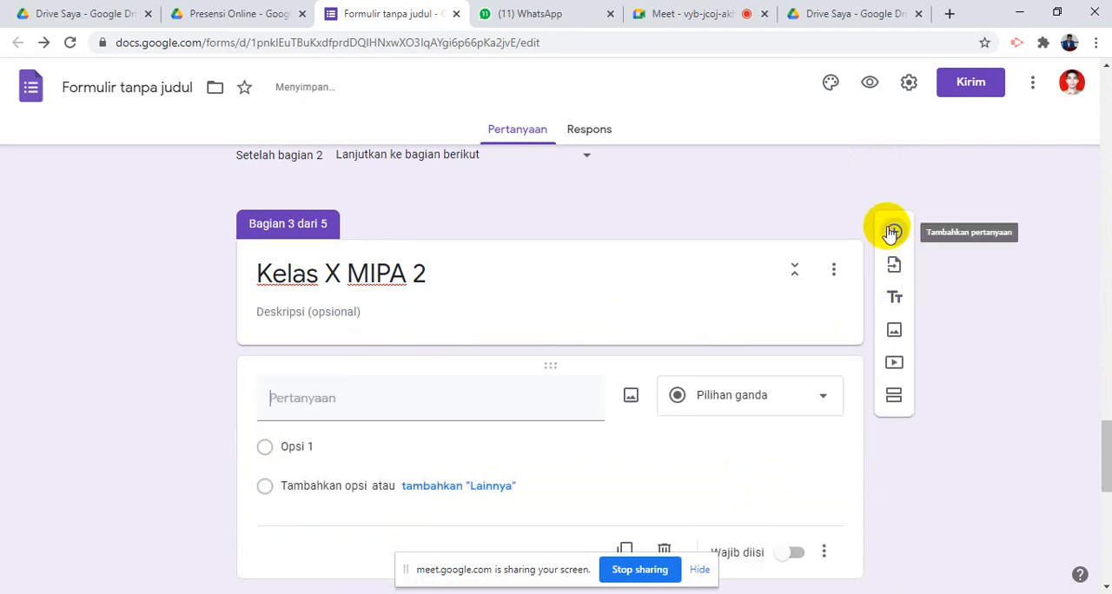
pyautogui.write('SISWA K')
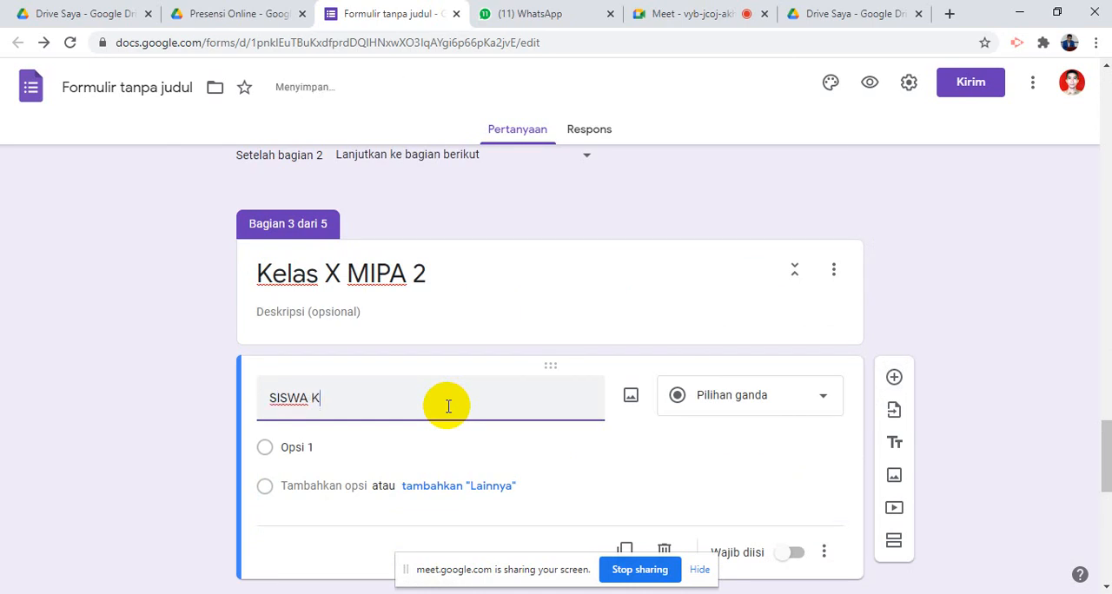
pyautogui.press('BackSpace')
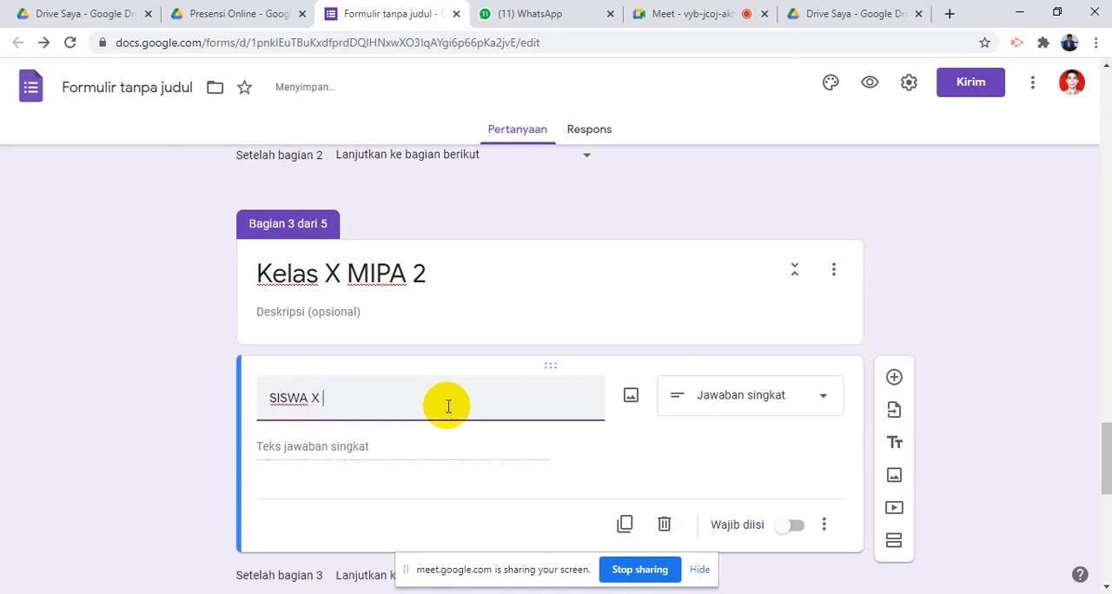
pyautogui.write('MIPA 2')
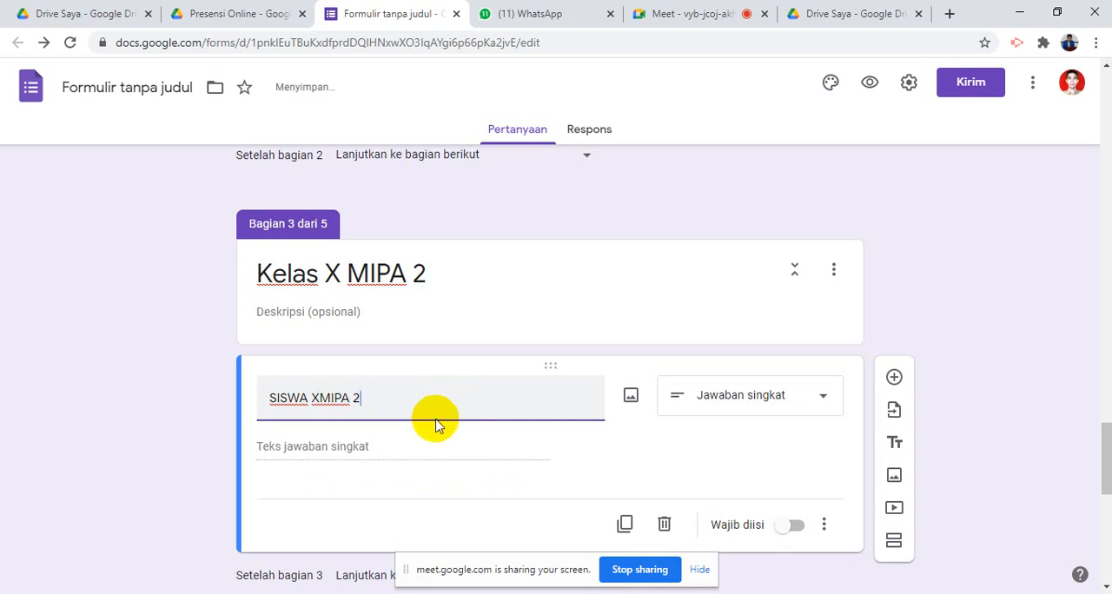
pyautogui.click(377, 452)
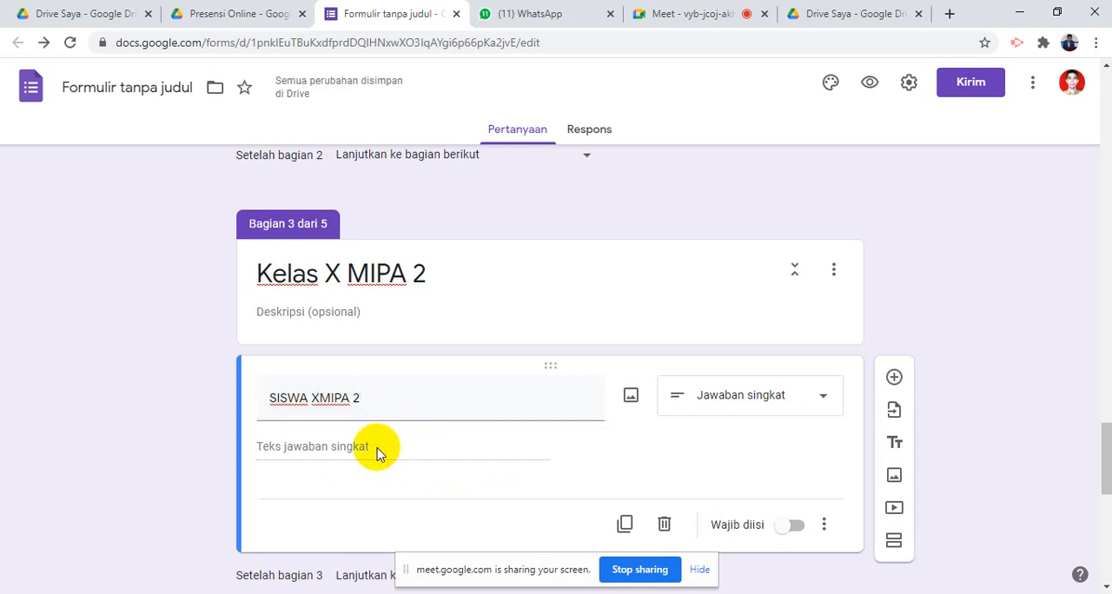
# - Set the new question's type to Drop-down and correct its title to SISWA X MIPA 2
pyautogui.click(743, 398)
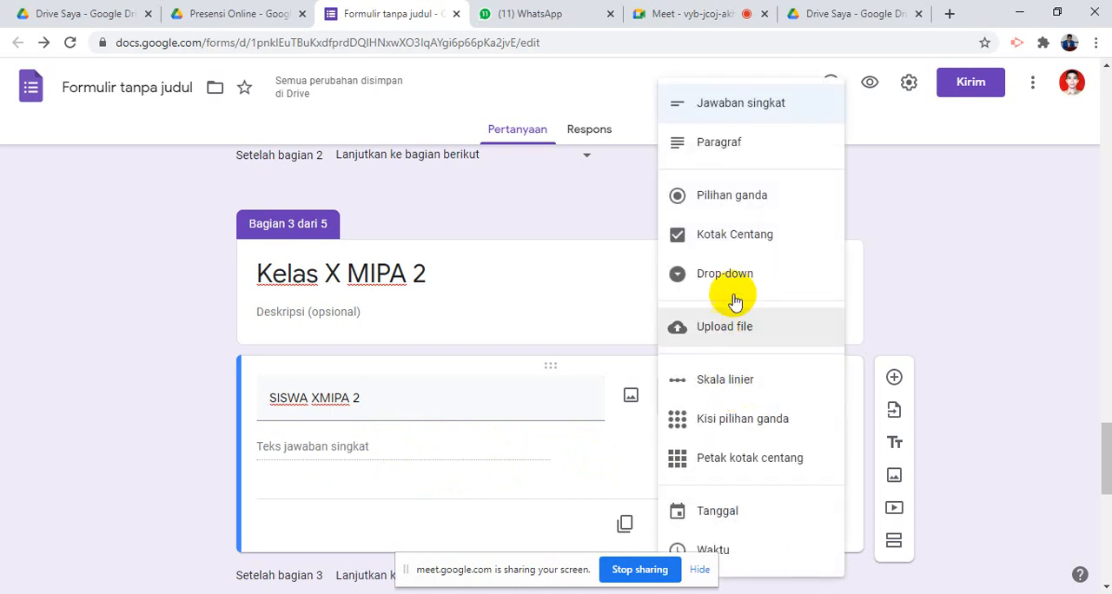
pyautogui.click(726, 276)
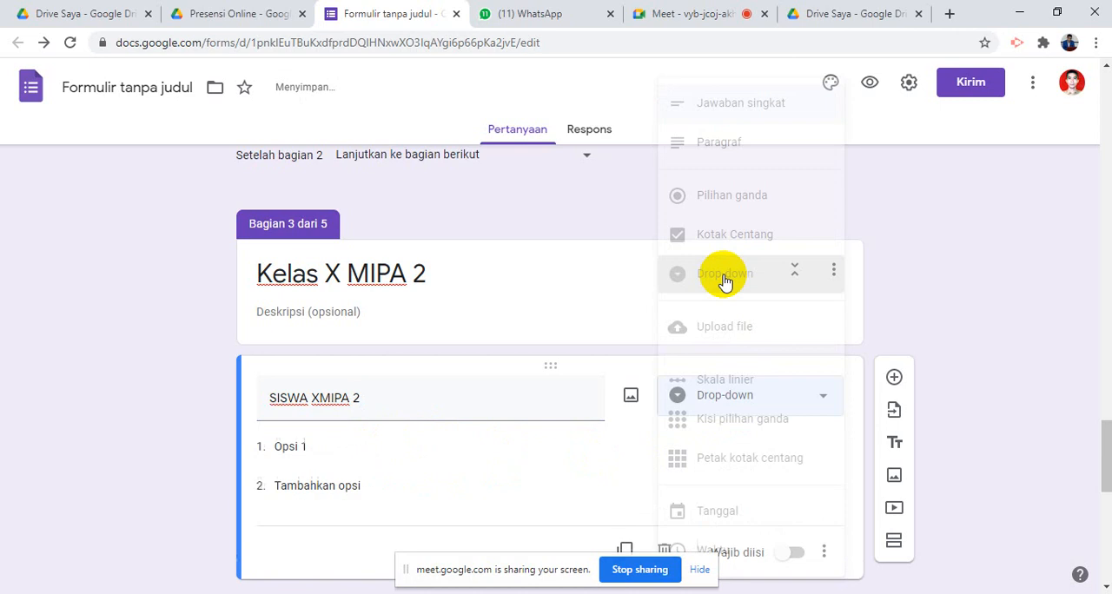
pyautogui.click(406, 457)
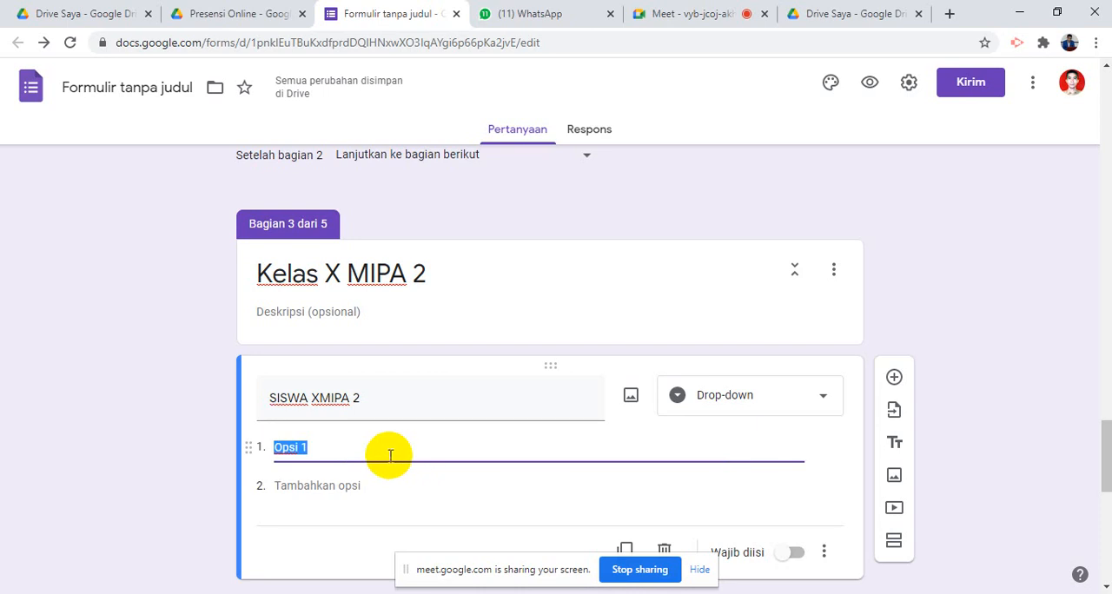
pyautogui.click(318, 401)
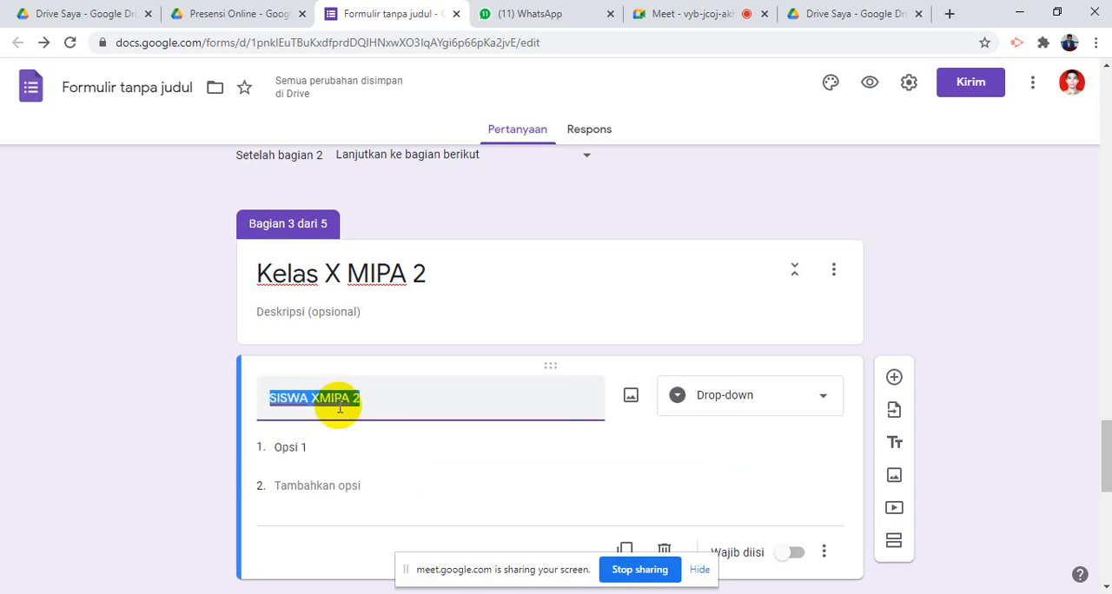
pyautogui.click(321, 398)
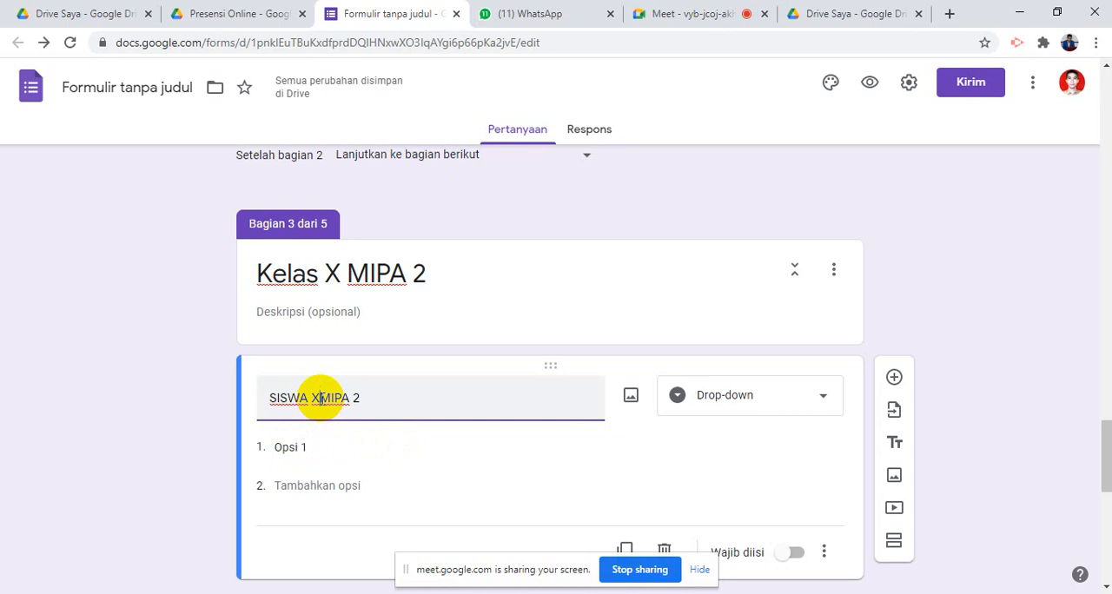
# - Select the question's first option, then switch to the Excel attendance workbook and copy all X / MIPA.2 student names, cells D79 to D103
pyautogui.click(294, 447)
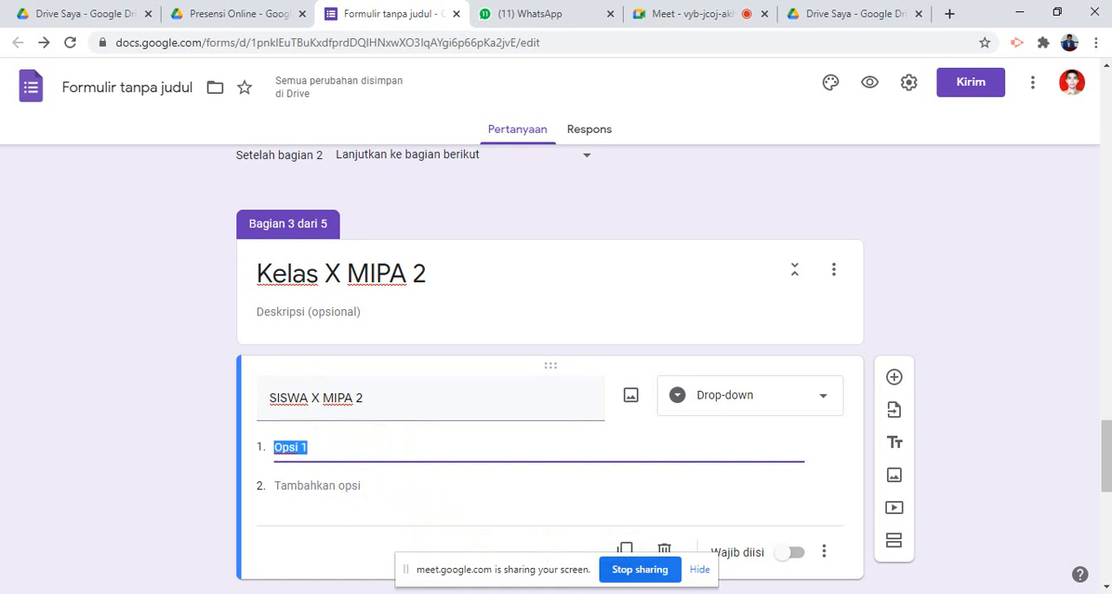
pyautogui.hotkey('alt', 'Tab')
pyautogui.scroll(-15, 356, 427)
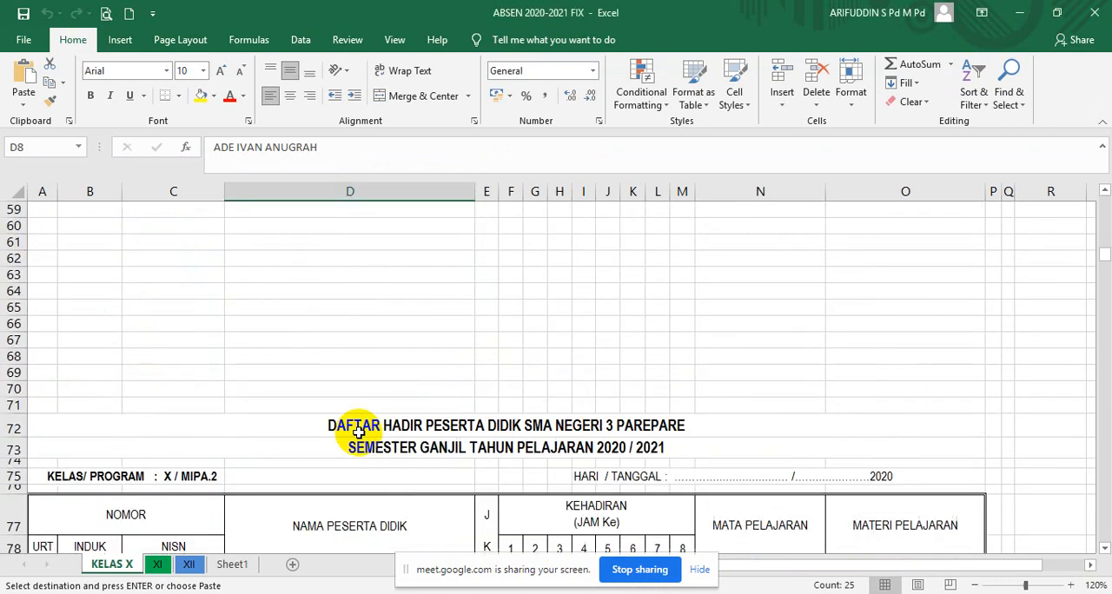
pyautogui.click(345, 326)
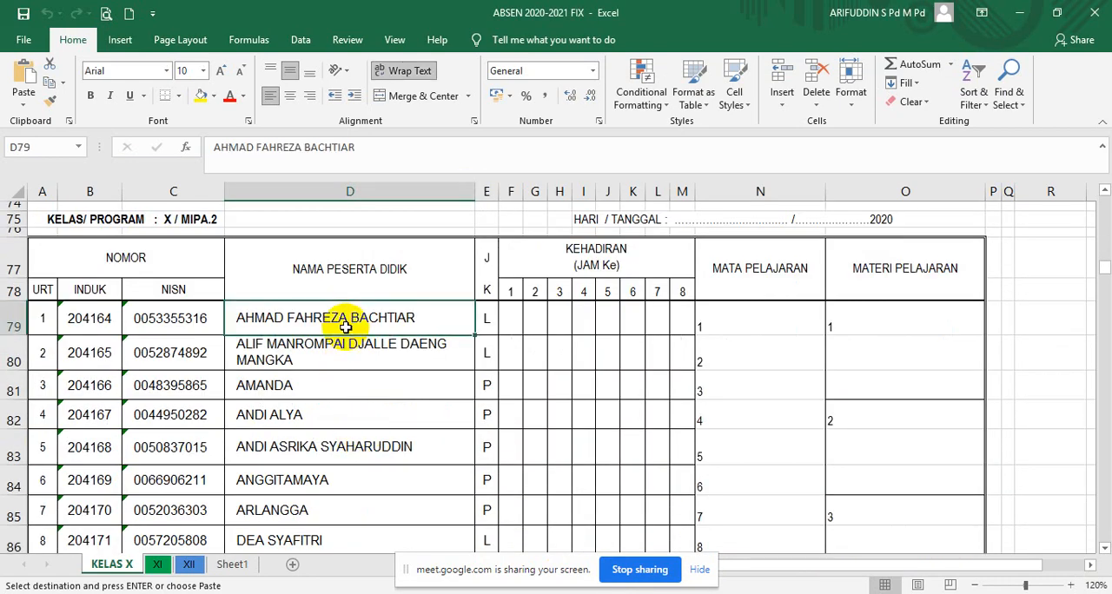
pyautogui.hotkey('ctrl', 'shift', 'Down')
pyautogui.hotkey('ctrl', 'c')
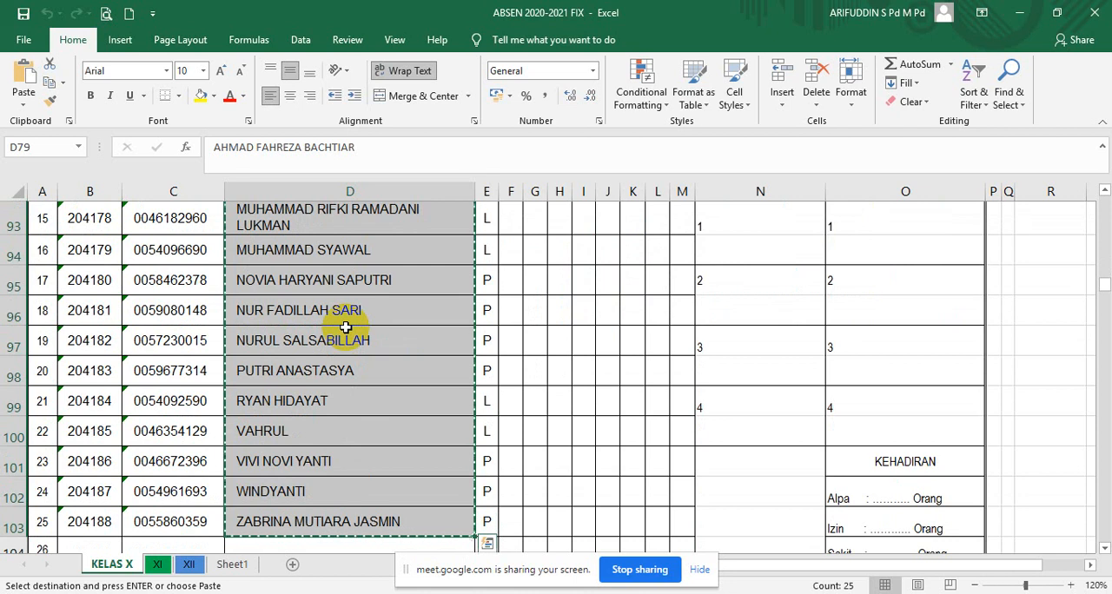
# - Switch back to the Google Forms editor, paste the copied names as options of the SISWA X MIPA 2 question and make it required
pyautogui.hotkey('alt', 'Tab')
pyautogui.click(377, 447)
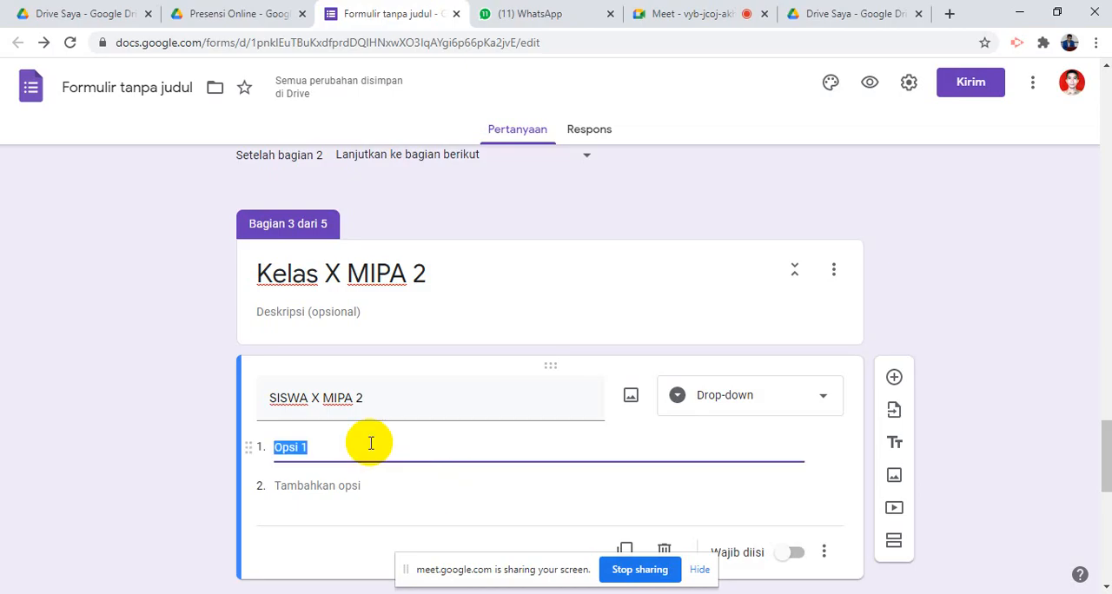
pyautogui.hotkey('ctrl', 'v')
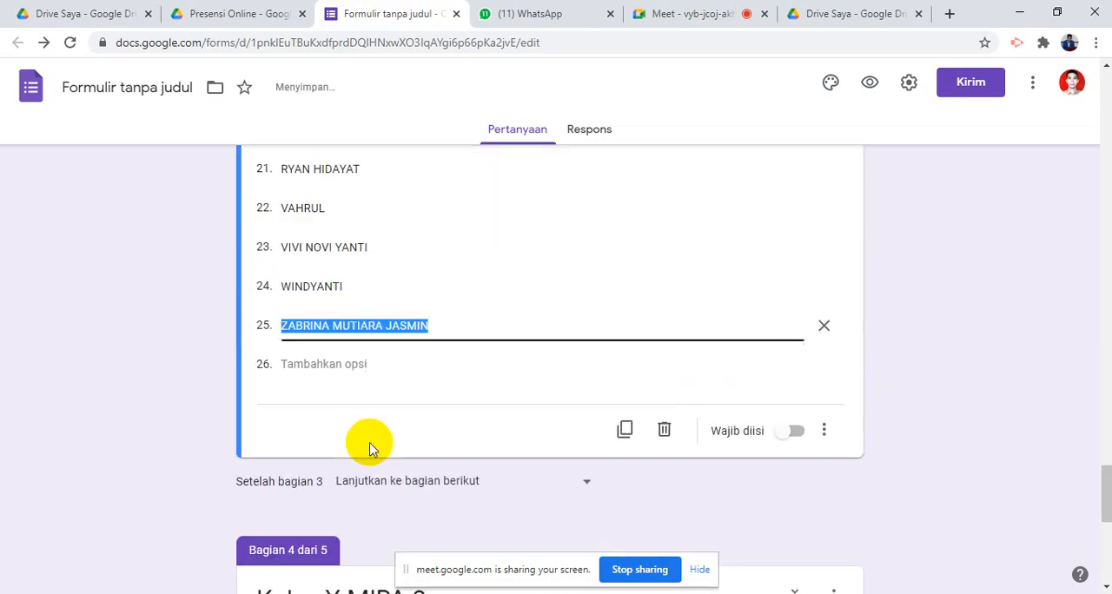
pyautogui.scroll(-4, 368, 445)
pyautogui.scroll(4, 654, 296)
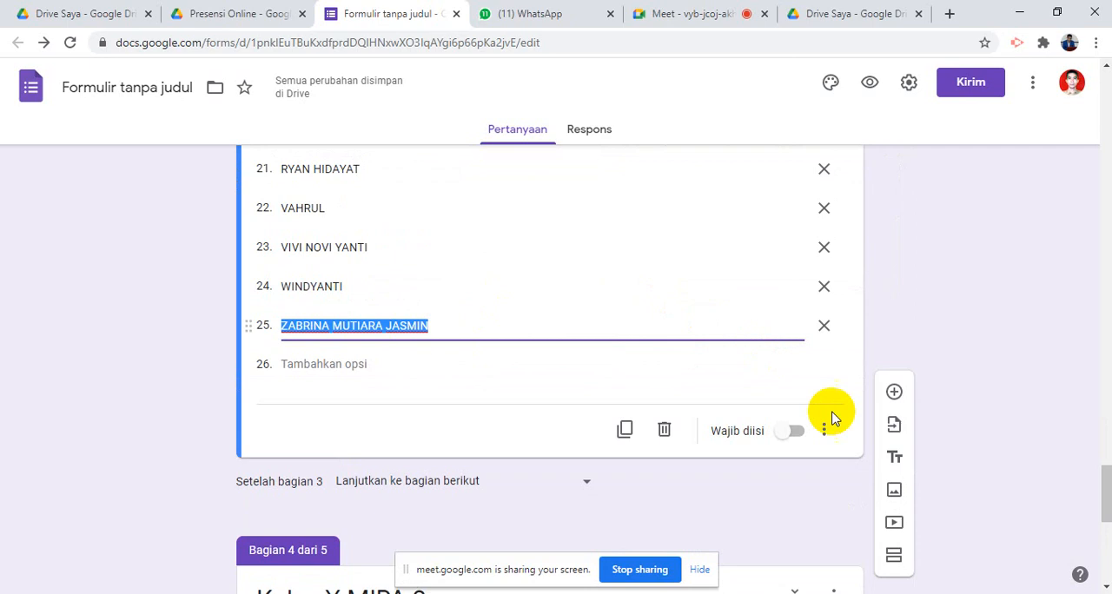
pyautogui.click(790, 431)
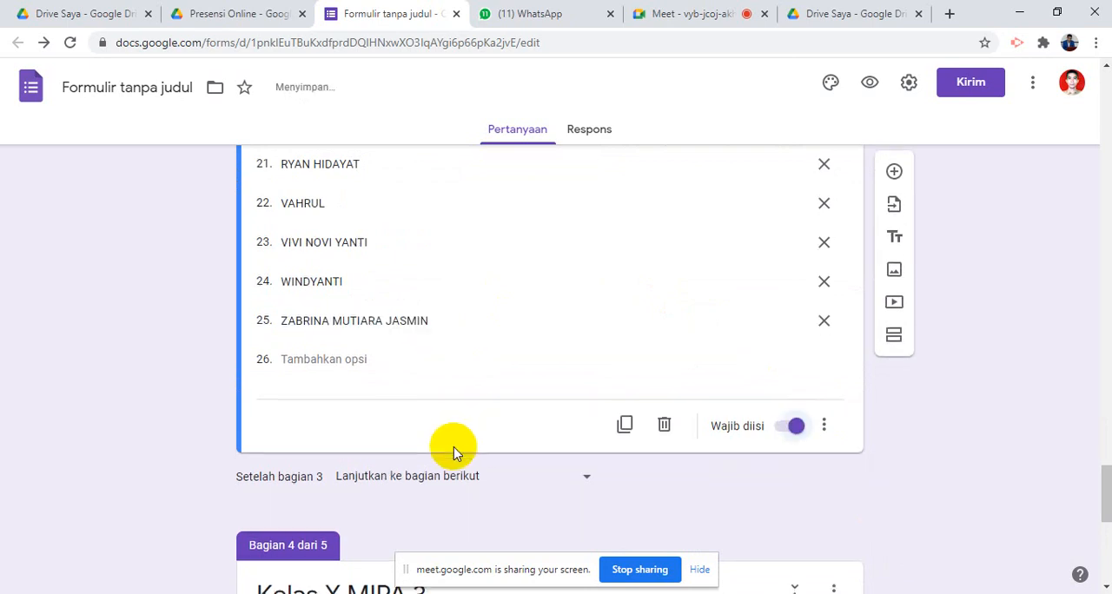
# - Add a new question to the Kelas X MIPA 3 section and title it SISWA MIPA 3
pyautogui.scroll(-4, 454, 449)
pyautogui.click(346, 312)
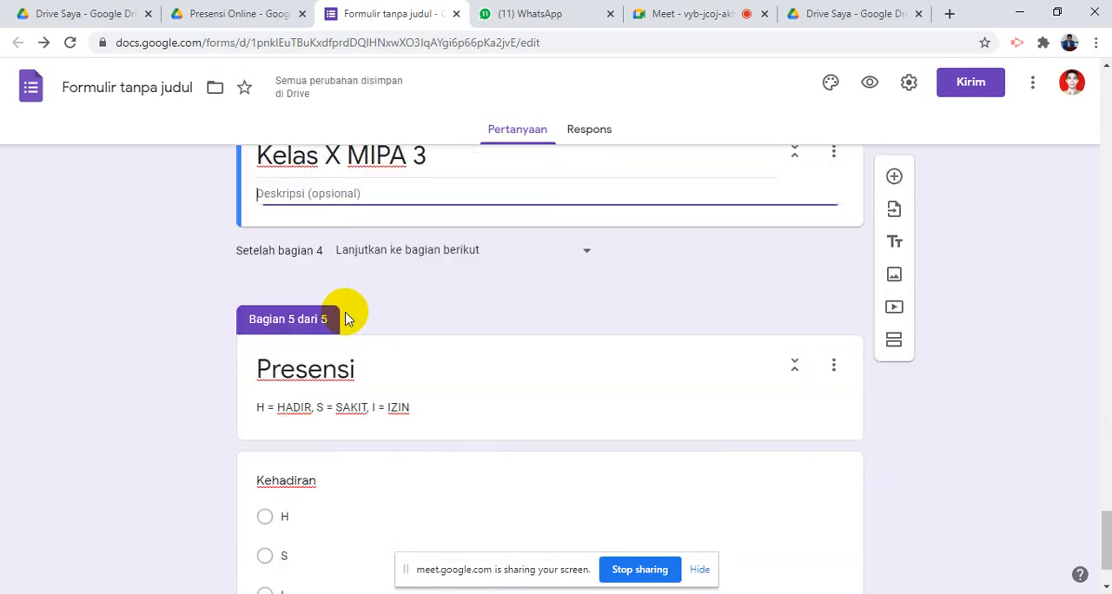
pyautogui.click(895, 178)
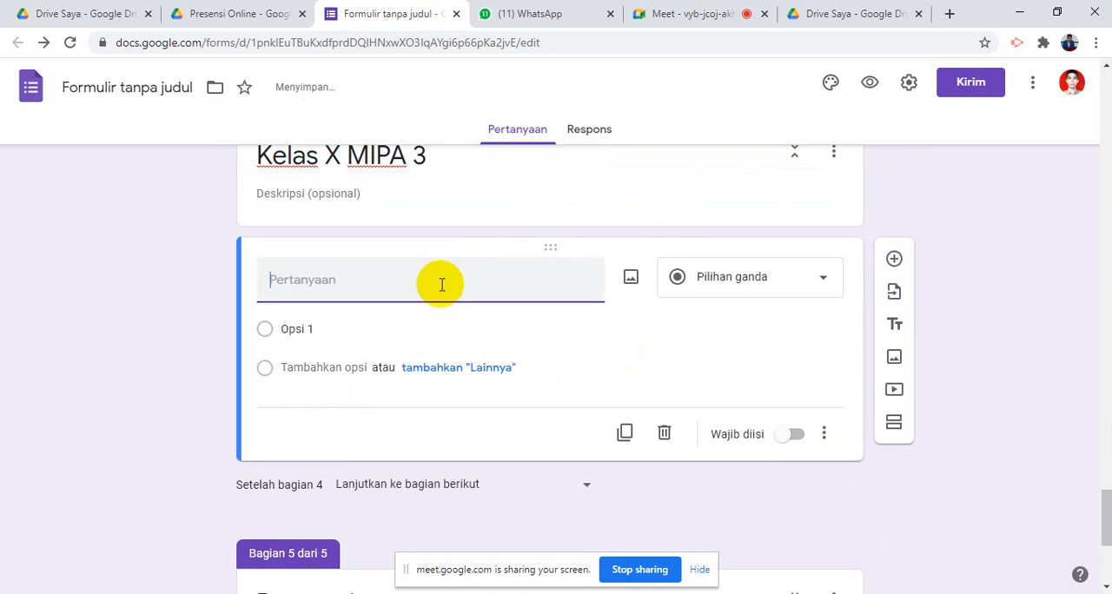
pyautogui.write('SISWA ')
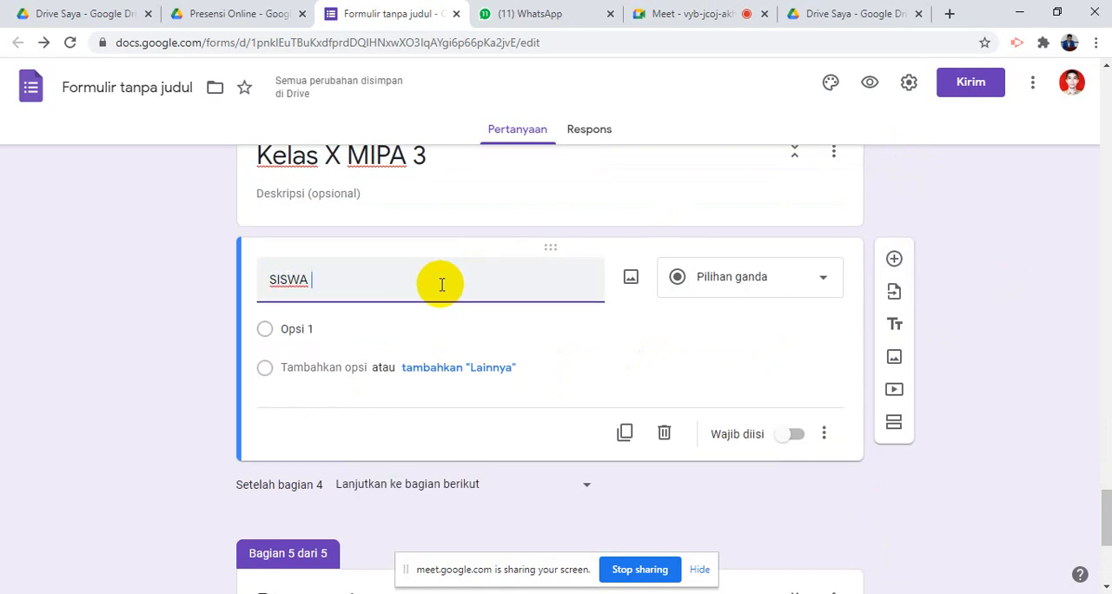
pyautogui.write('MIPA 3')
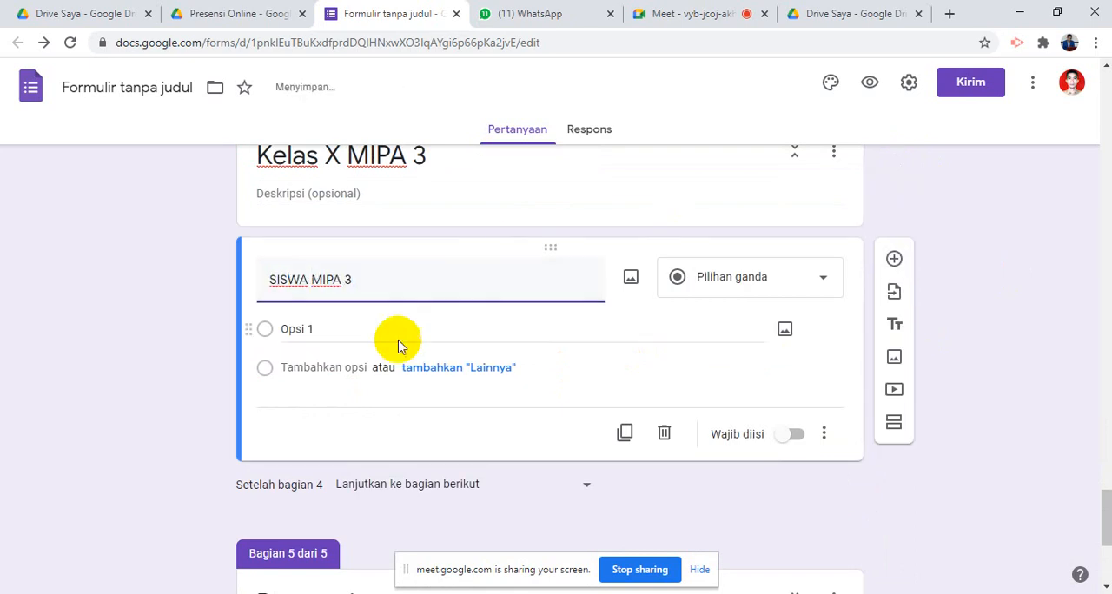
# - Select the question's first option, then switch to the Excel attendance workbook and copy all X / MIPA 3 student names, cells D149 to D174
pyautogui.click(397, 330)
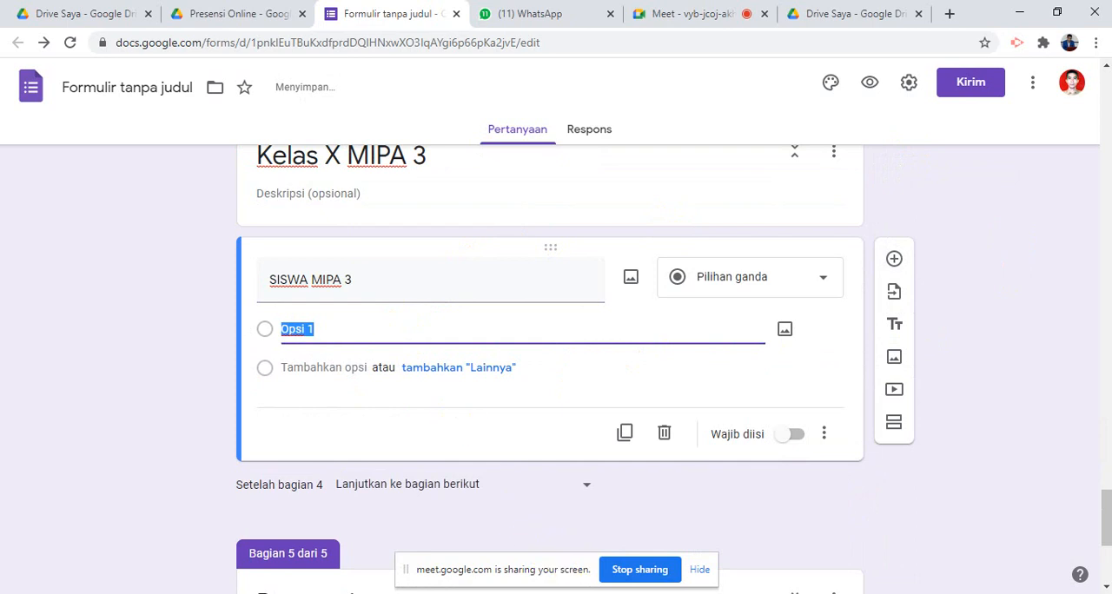
pyautogui.hotkey('alt', 'Tab')
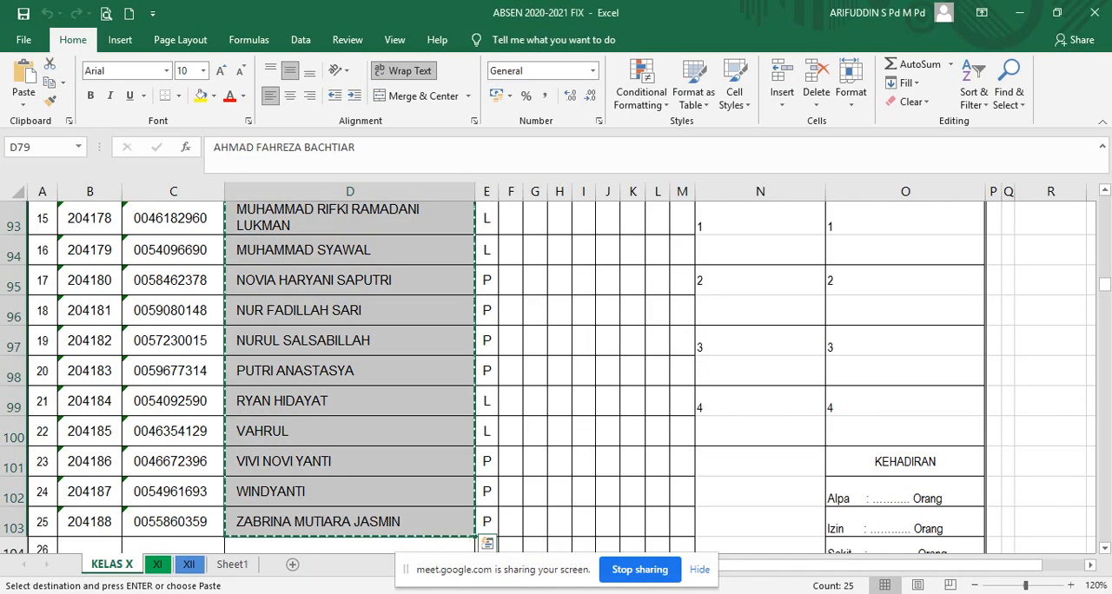
pyautogui.scroll(-12, 343, 423)
pyautogui.scroll(-4, 344, 426)
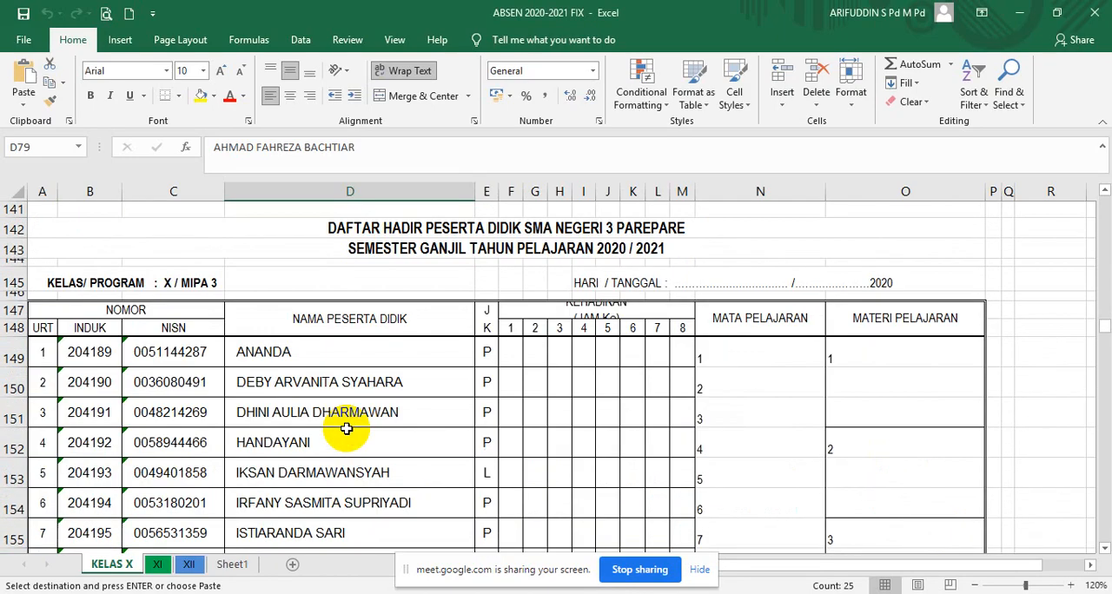
pyautogui.click(311, 359)
pyautogui.hotkey('ctrl', 'shift', 'Down')
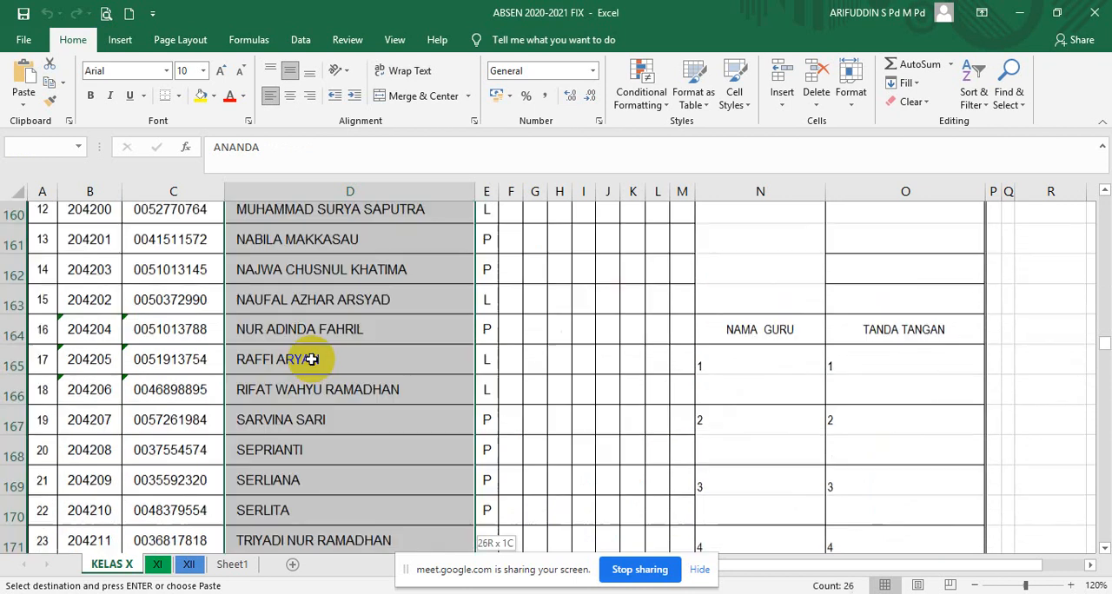
pyautogui.hotkey('ctrl', 'c')
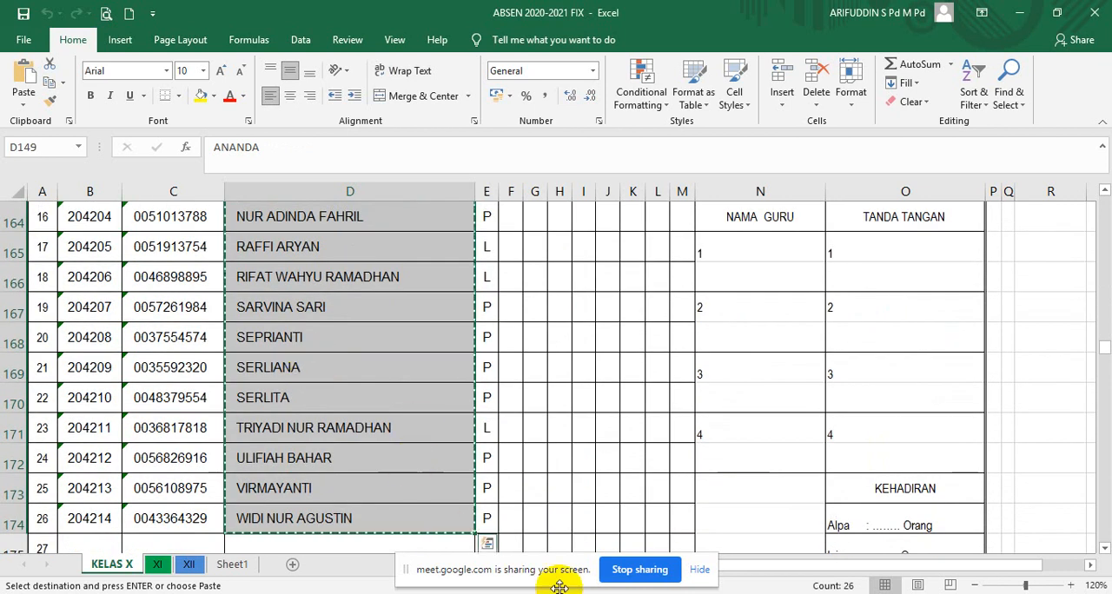
# - Switch back to the Google Forms editor, paste the copied names as options of the SISWA MIPA 3 question and make it required
pyautogui.hotkey('alt', 'Tab')
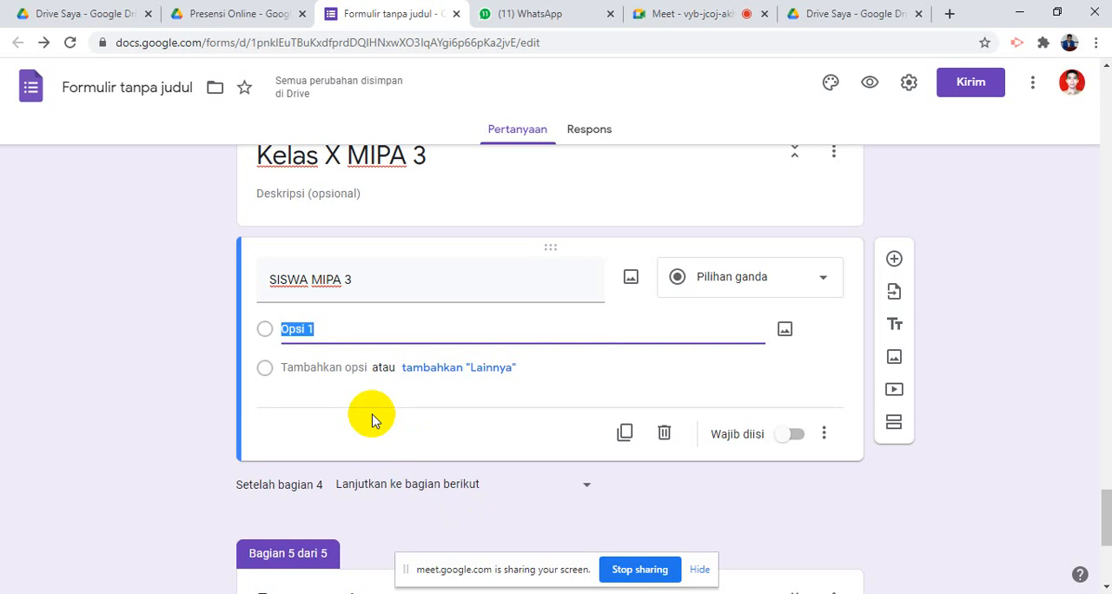
pyautogui.hotkey('ctrl', 'v')
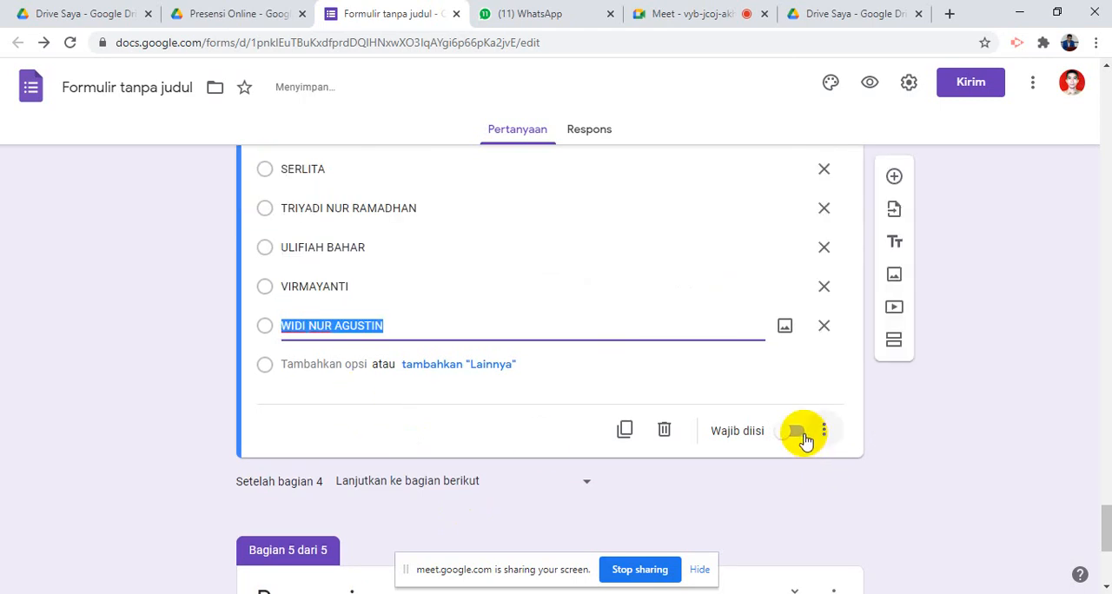
pyautogui.click(800, 435)
pyautogui.click(794, 433)
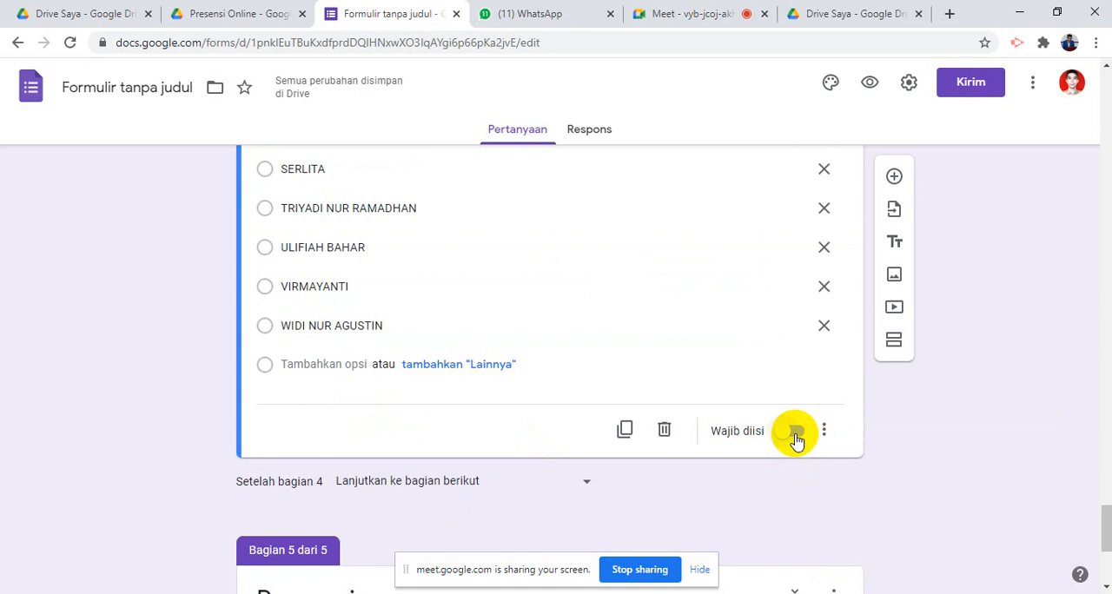
pyautogui.click(798, 434)
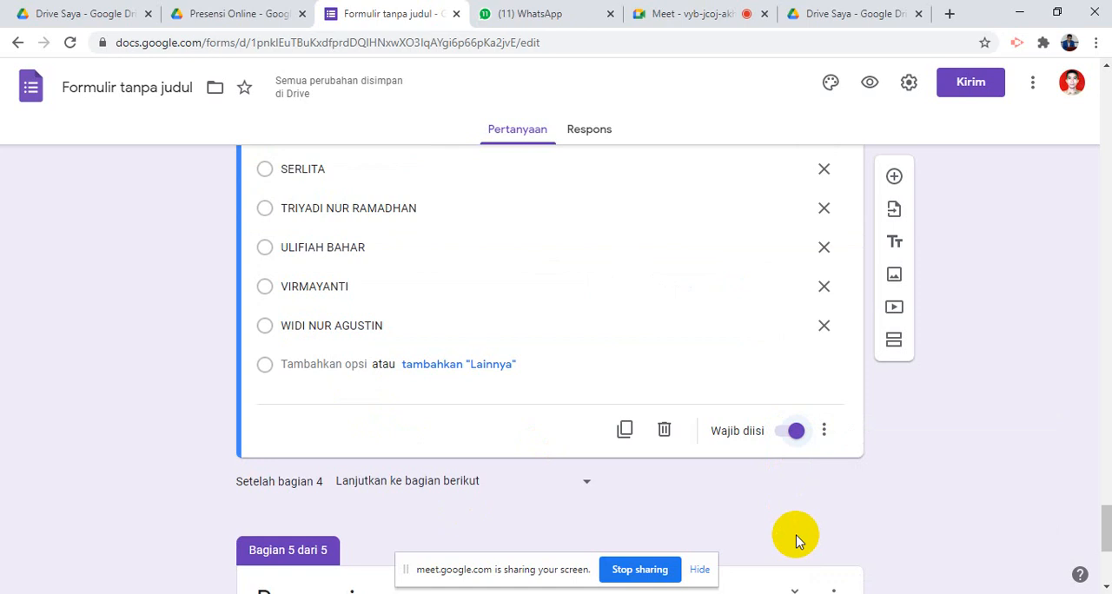
# - Change the SISWA MIPA 3 question's type from multiple choice to Drop-down
pyautogui.scroll(15, 631, 278)
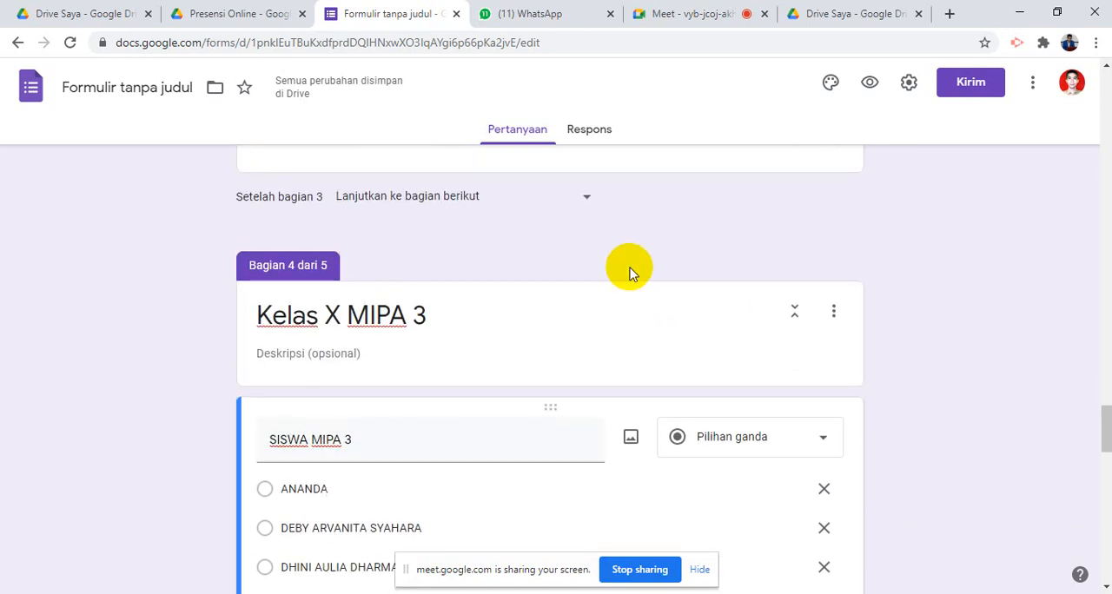
pyautogui.scroll(-4, 633, 280)
pyautogui.scroll(2, 763, 324)
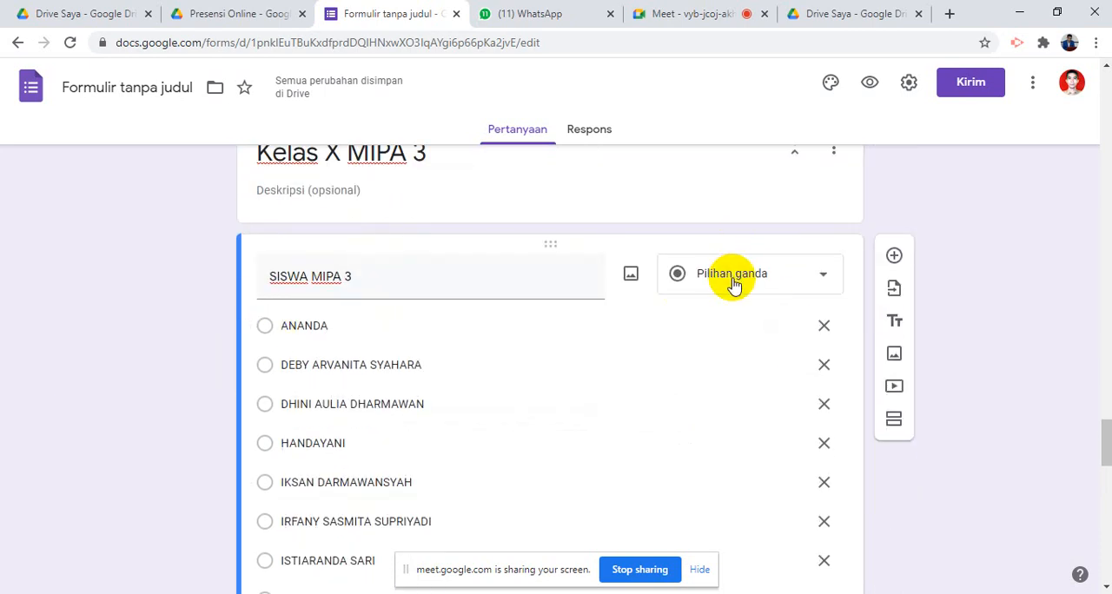
pyautogui.click(735, 287)
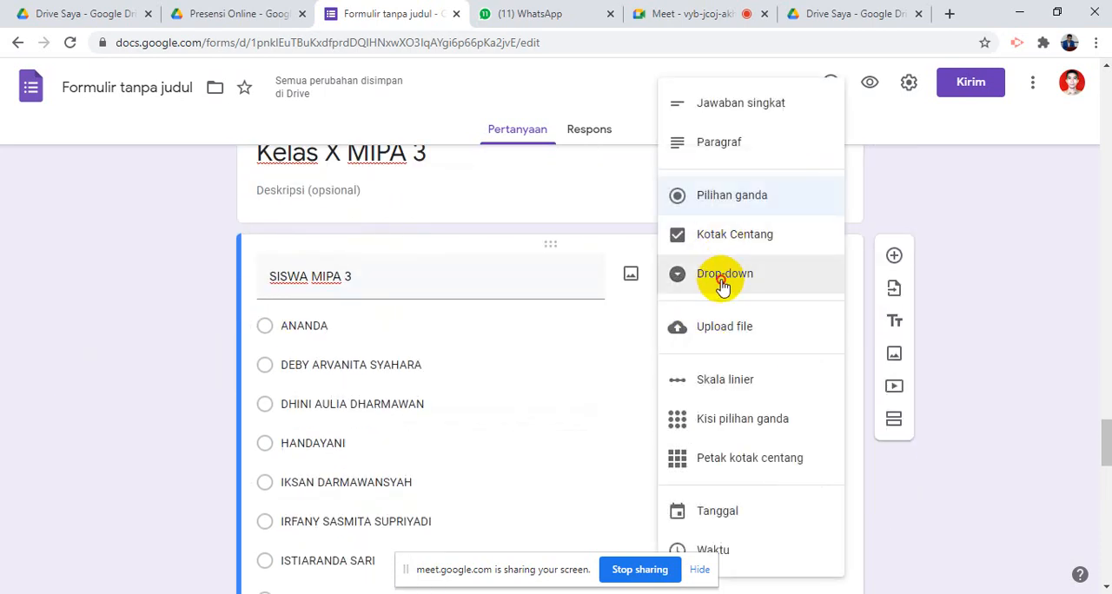
pyautogui.click(722, 287)
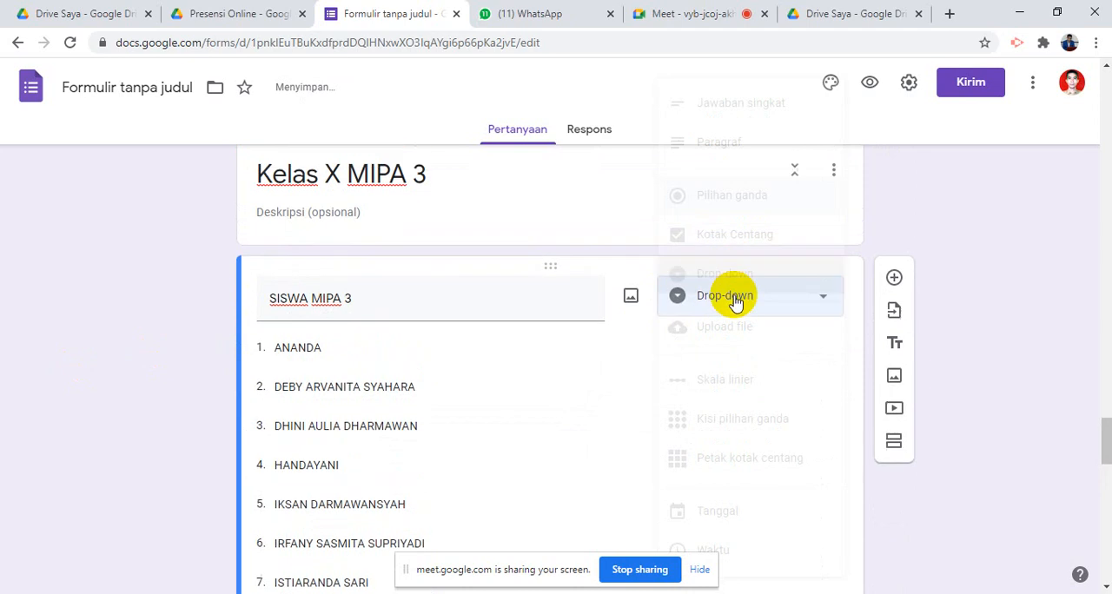
# - Rename the untitled form file to match the form's title, Presensi Online Matematika
pyautogui.scroll(15, 736, 298)
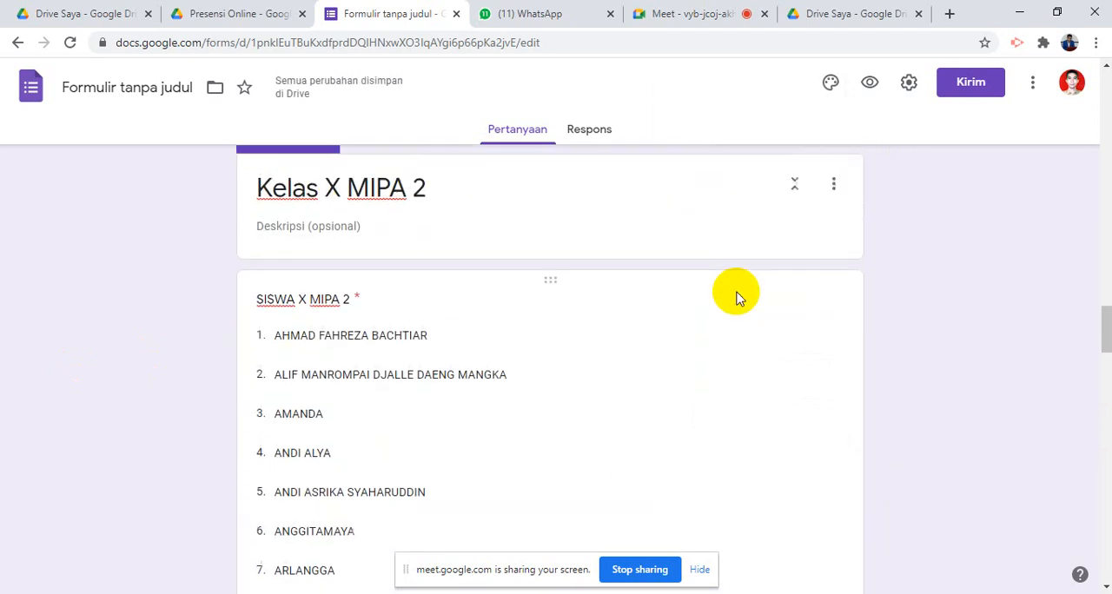
pyautogui.scroll(5, 741, 304)
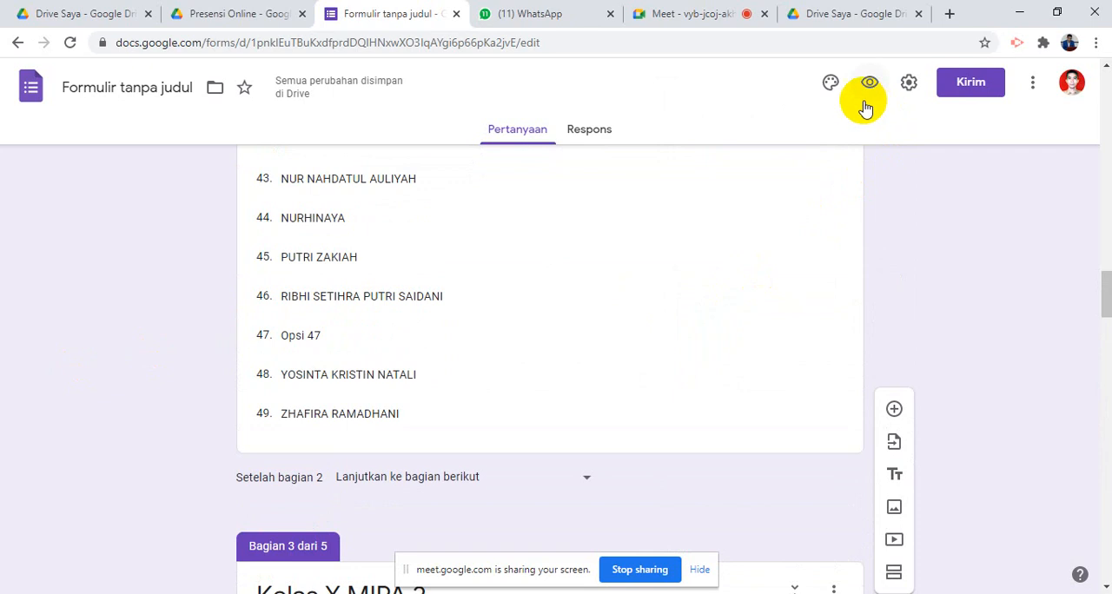
pyautogui.scroll(2, 782, 130)
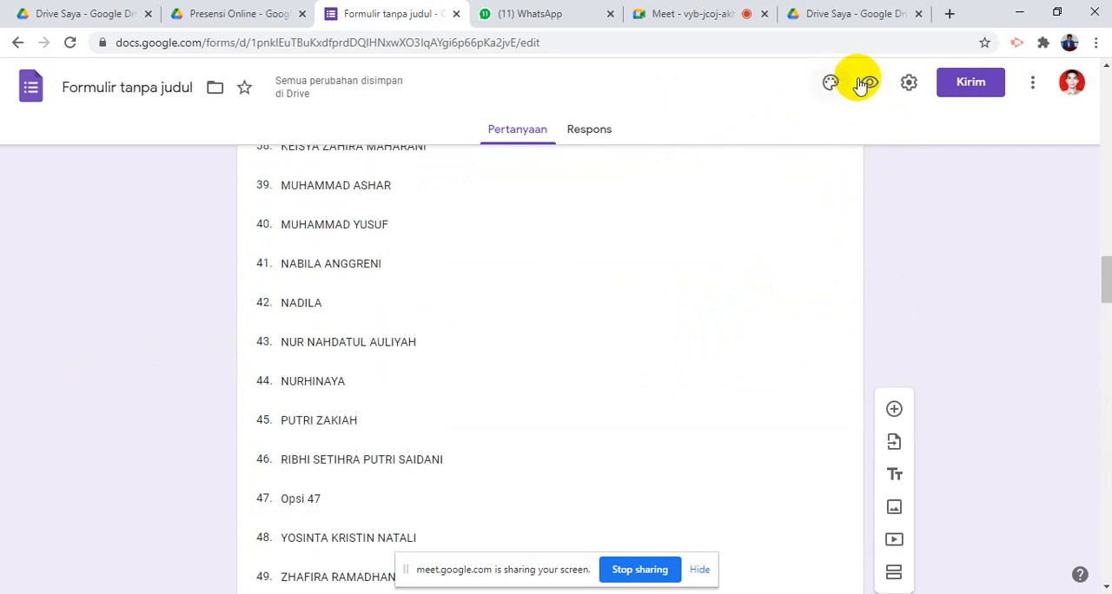
pyautogui.click(830, 87)
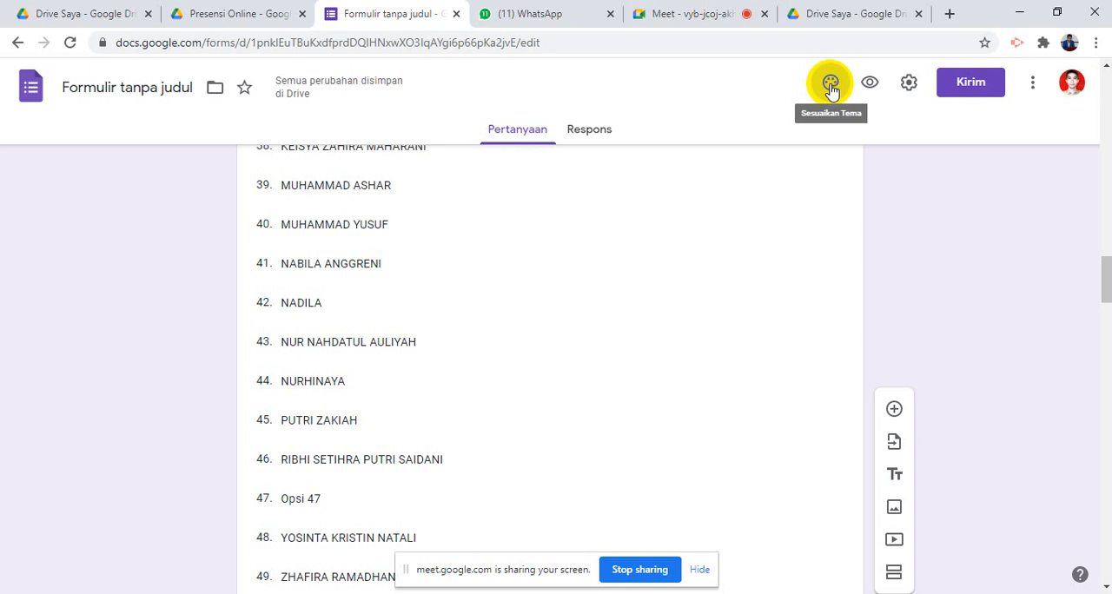
pyautogui.scroll(15, 405, 260)
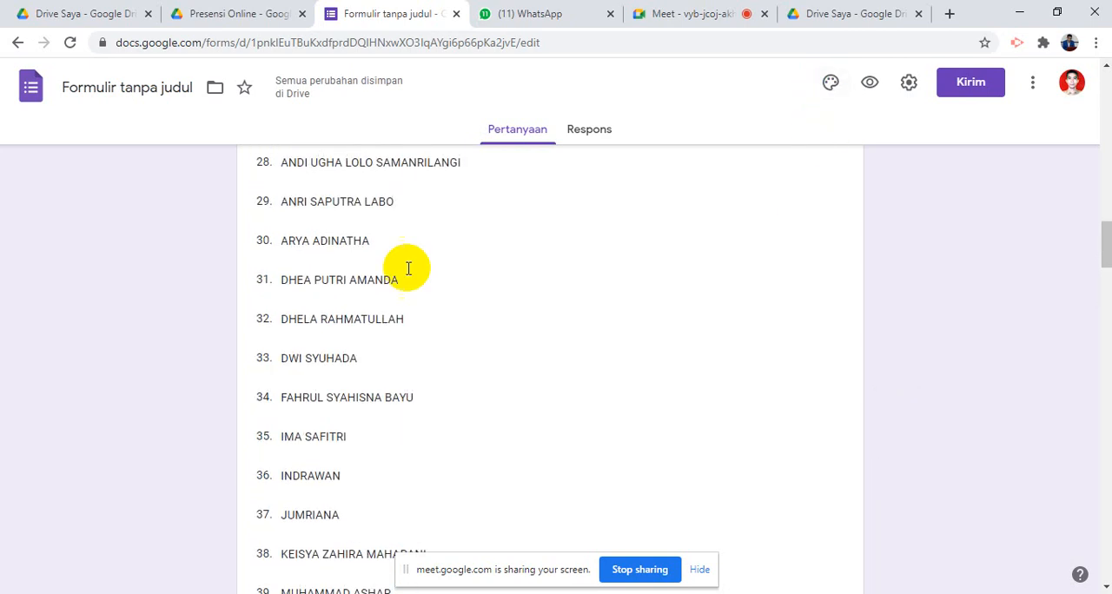
pyautogui.scroll(5, 407, 238)
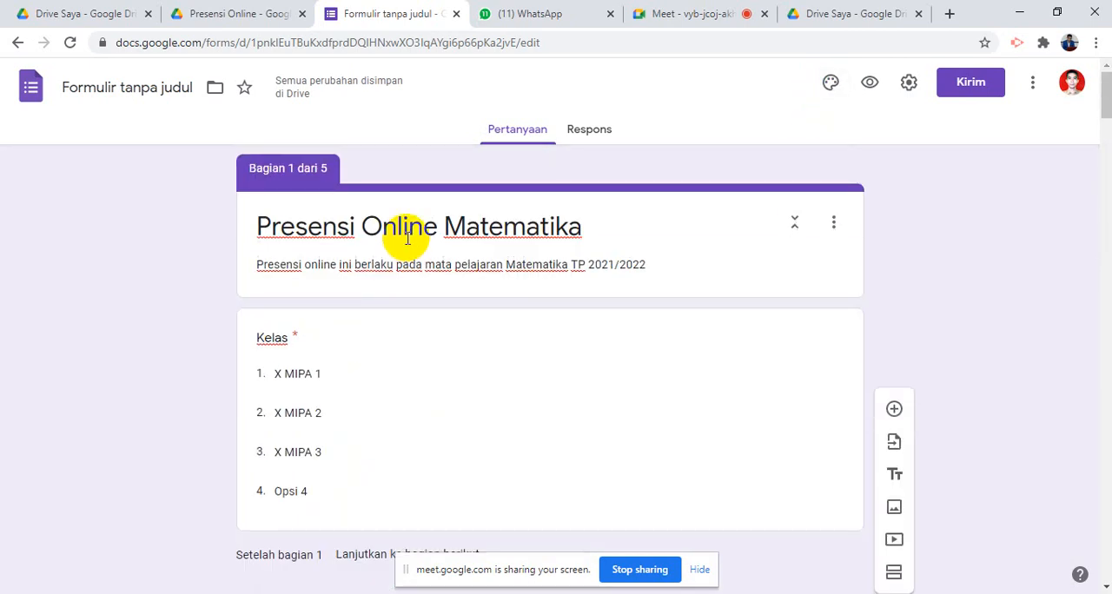
pyautogui.tripleClick(405, 228)
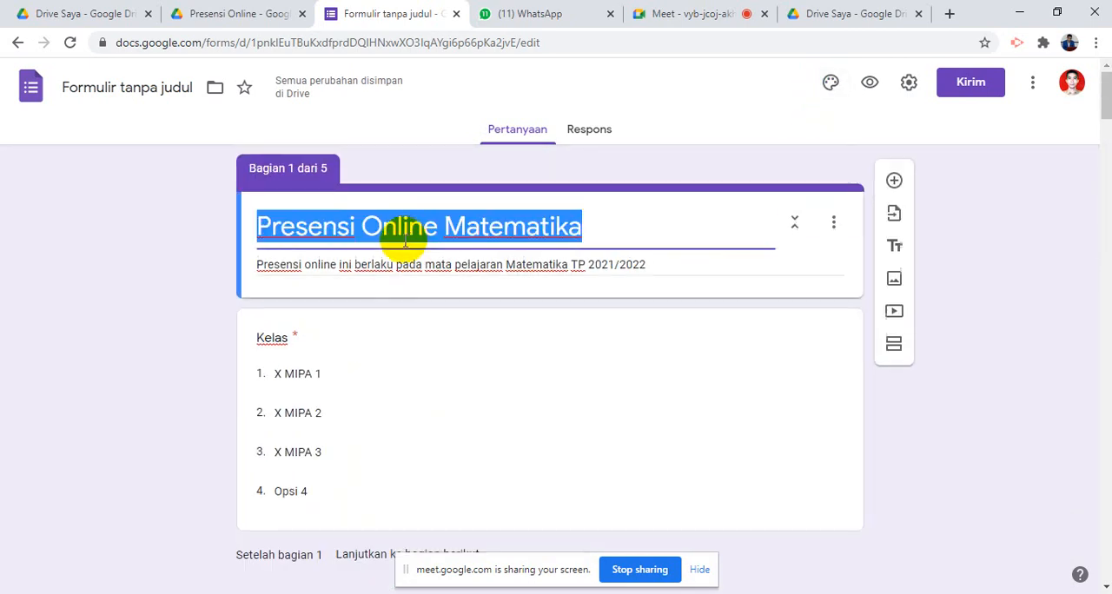
pyautogui.click(266, 241)
pyautogui.tripleClick(269, 226)
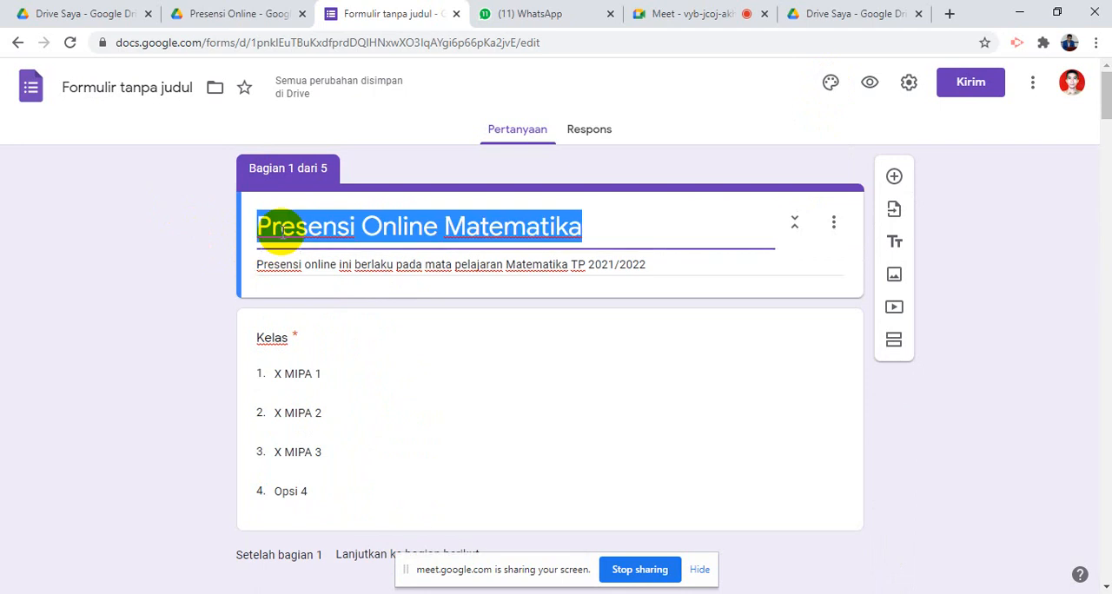
pyautogui.click(120, 80)
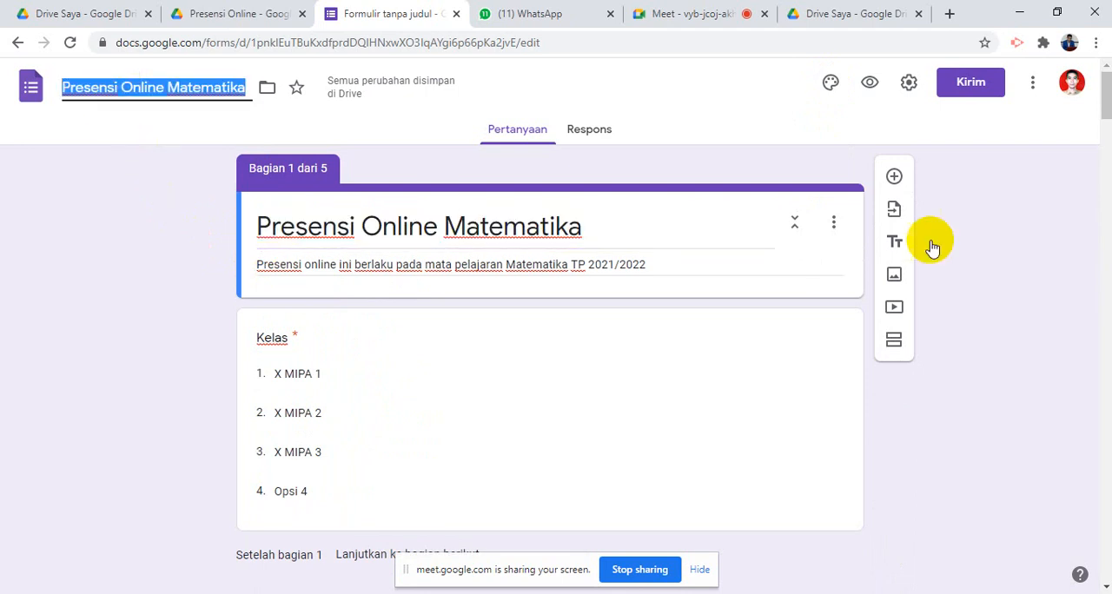
# - Set the form theme's font style to Lucu and close the theme options
pyautogui.click(831, 84)
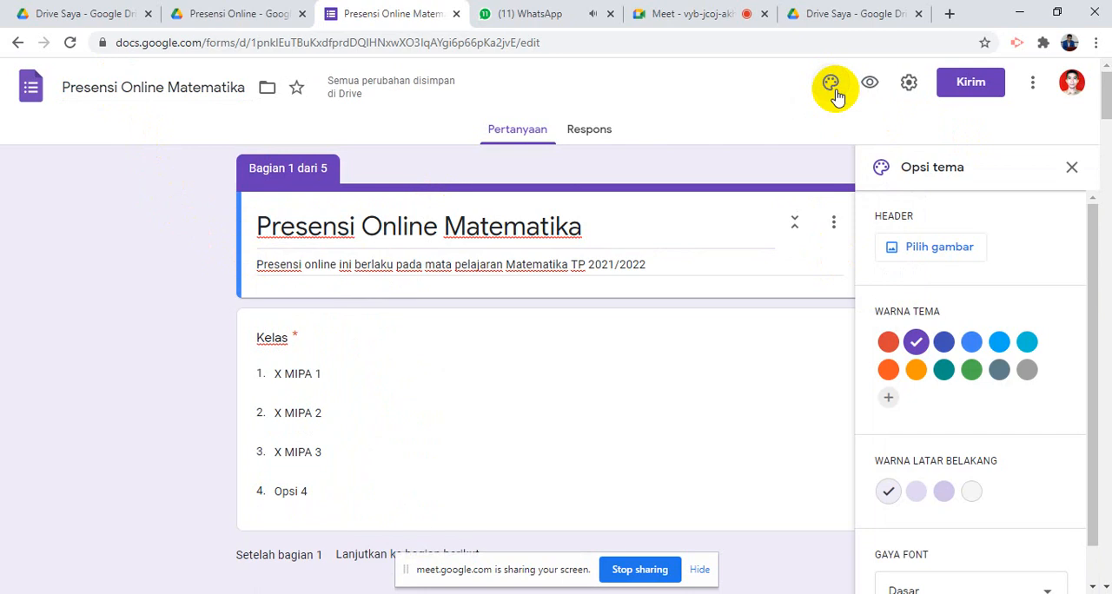
pyautogui.scroll(-1, 985, 391)
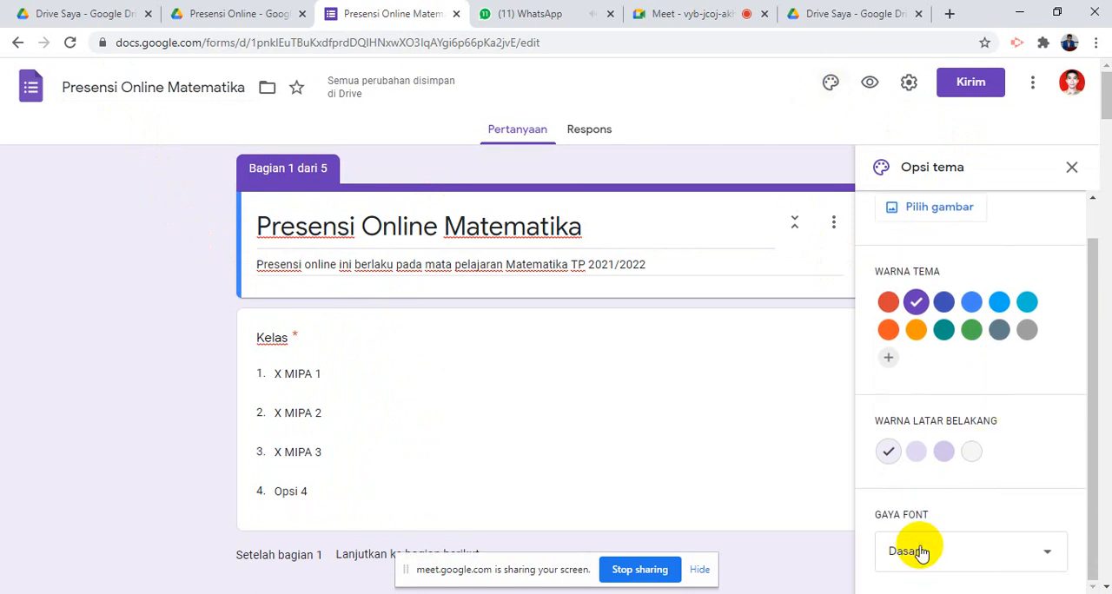
pyautogui.click(921, 552)
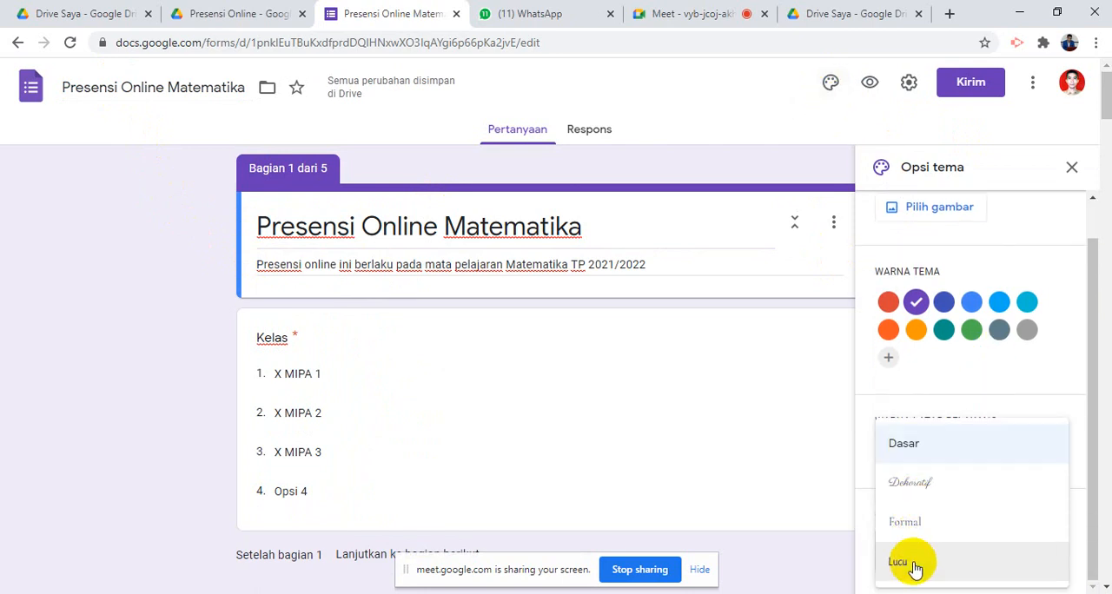
pyautogui.click(912, 567)
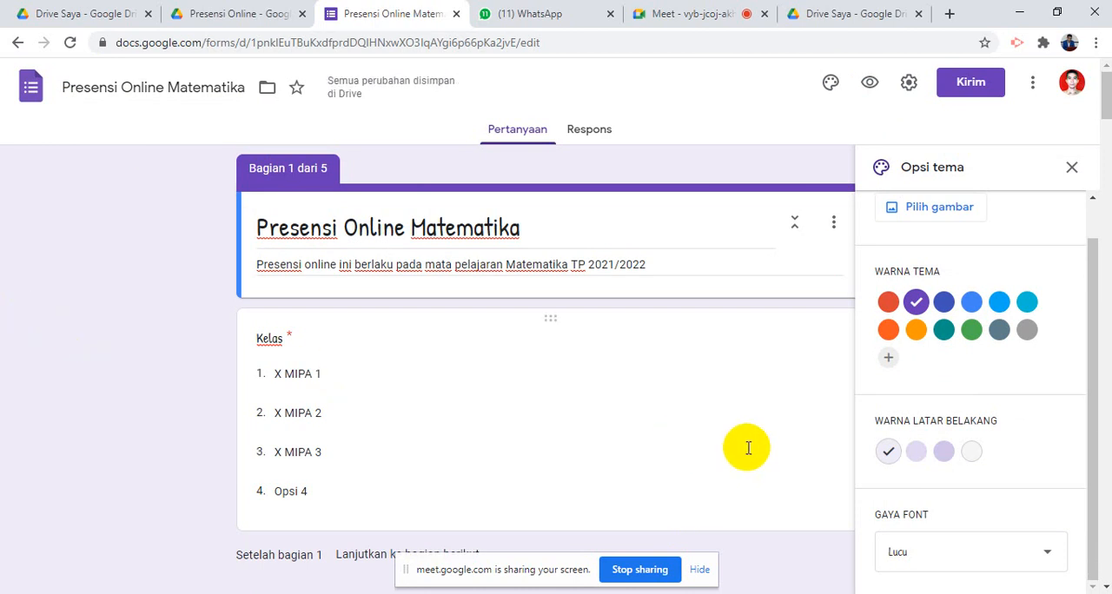
pyautogui.click(1072, 167)
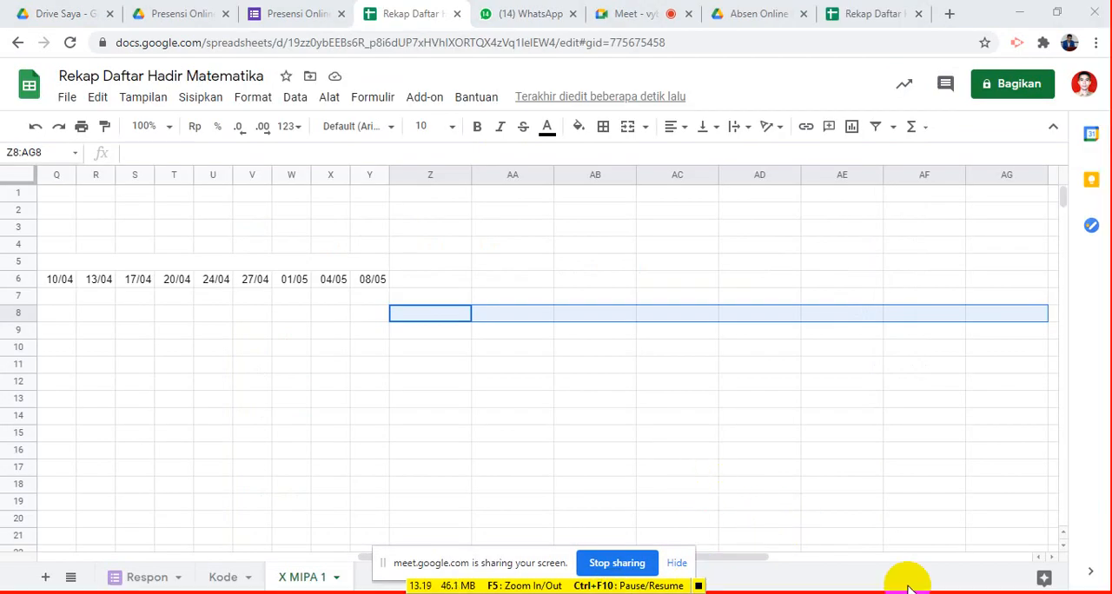
# - Apply all borders to the attendance table range A5:Y31 on the X MIPA 1 sheet
pyautogui.moveTo(757, 557); pyautogui.dragTo(437, 560)
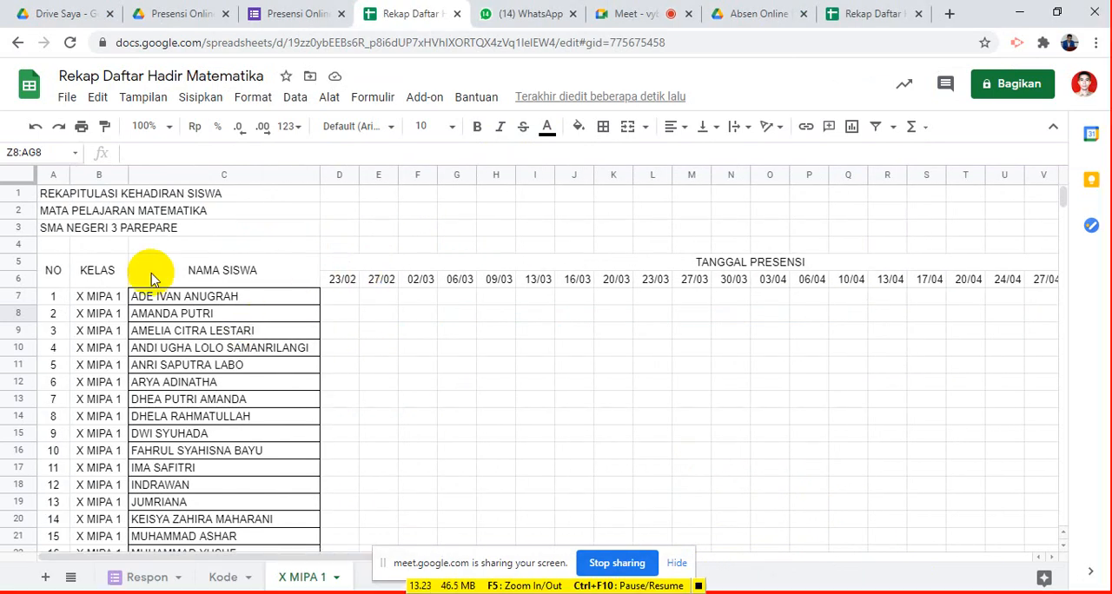
pyautogui.moveTo(52, 270)
pyautogui.mouseDown()
pyautogui.moveTo(810, 370)
pyautogui.moveTo(810, 389)
pyautogui.mouseUp()
pyautogui.hotkey('shift', 'Right')
pyautogui.hotkey('shift', 'Right')
pyautogui.hotkey('shift', 'Right')
pyautogui.hotkey('shift', 'Right')
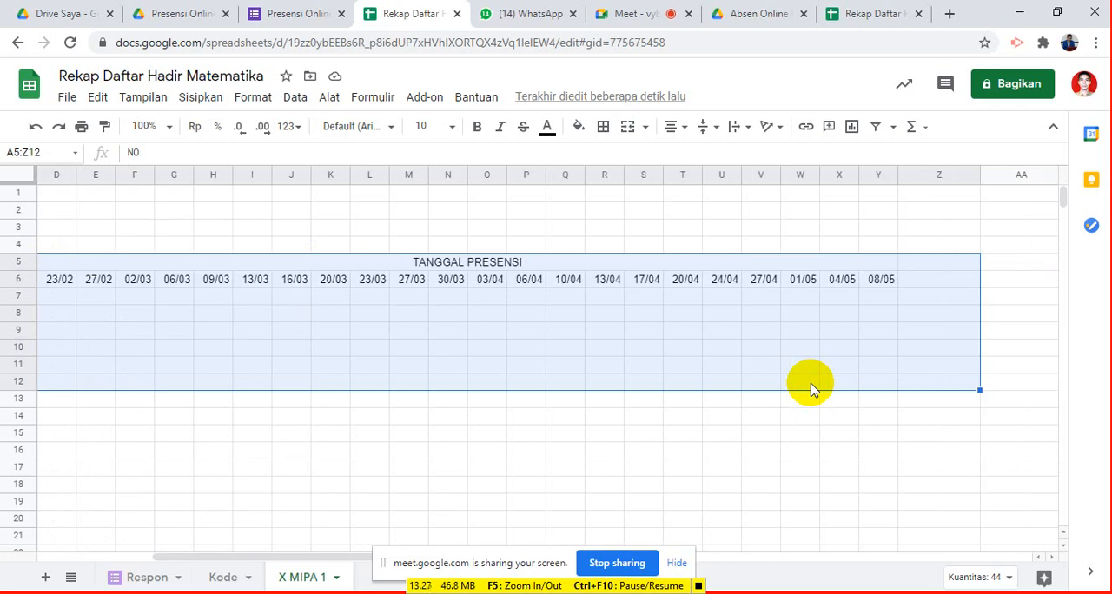
pyautogui.hotkey('shift', 'Left')
pyautogui.hotkey('shift', 'Left')
pyautogui.hotkey('shift', 'Left')
pyautogui.hotkey('shift', 'Left')
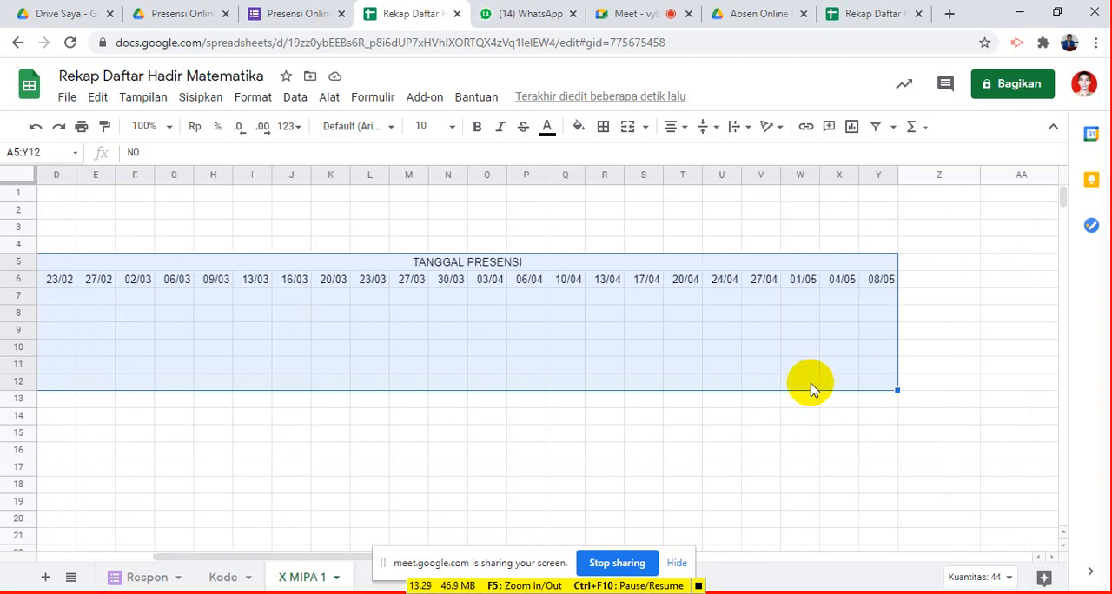
pyautogui.hotkey('shift', 'Down')
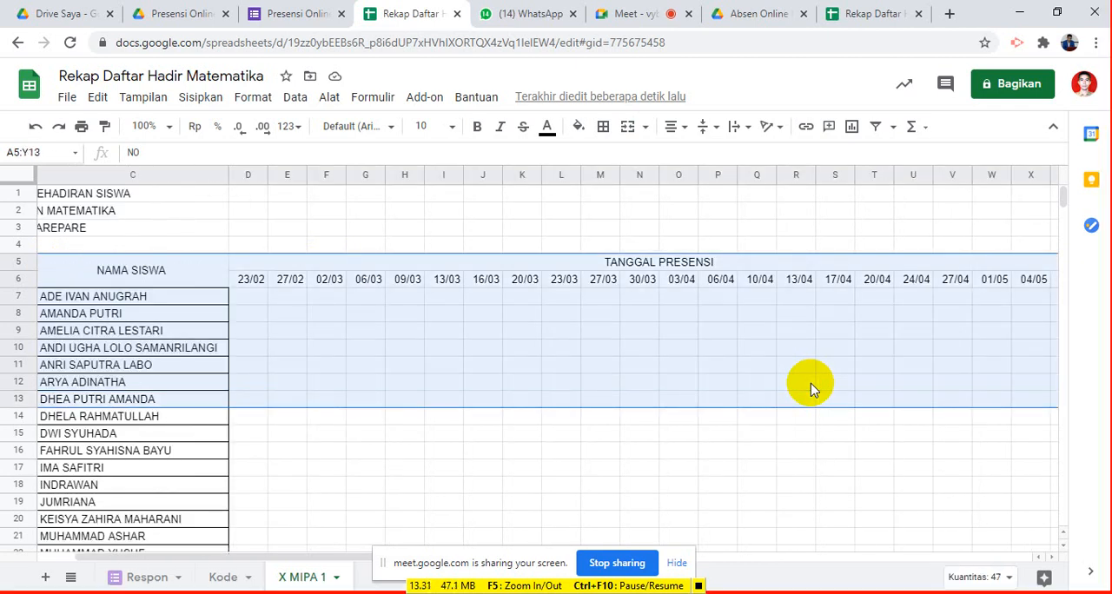
pyautogui.hotkey('shift', 'Down')
pyautogui.hotkey('shift', 'Down')
pyautogui.hotkey('shift', 'Down')
pyautogui.hotkey('shift', 'Down')
pyautogui.hotkey('shift', 'Down')
pyautogui.hotkey('shift', 'Down')
pyautogui.hotkey('shift', 'Down')
pyautogui.hotkey('shift', 'Down')
pyautogui.hotkey('shift', 'Down')
pyautogui.hotkey('shift', 'Down')
pyautogui.hotkey('shift', 'Down')
pyautogui.hotkey('shift', 'Down')
pyautogui.hotkey('shift', 'Down')
pyautogui.hotkey('shift', 'Down')
pyautogui.hotkey('shift', 'Down')
pyautogui.hotkey('shift', 'Down')
pyautogui.hotkey('shift', 'Down')
pyautogui.hotkey('shift', 'Down')
pyautogui.hotkey('shift', 'Down')
pyautogui.hotkey('shift', 'Down')
pyautogui.hotkey('shift', 'Up')
pyautogui.hotkey('shift', 'Up')
pyautogui.hotkey('shift', 'Up')
pyautogui.hotkey('shift', 'Up')
pyautogui.hotkey('shift', 'Up')
pyautogui.hotkey('shift', 'Up')
pyautogui.hotkey('shift', 'Up')
pyautogui.hotkey('shift', 'Up')
pyautogui.hotkey('shift', 'Up')
pyautogui.hotkey('shift', 'Up')
pyautogui.hotkey('shift', 'Up')
pyautogui.hotkey('shift', 'Up')
pyautogui.hotkey('shift', 'Up')
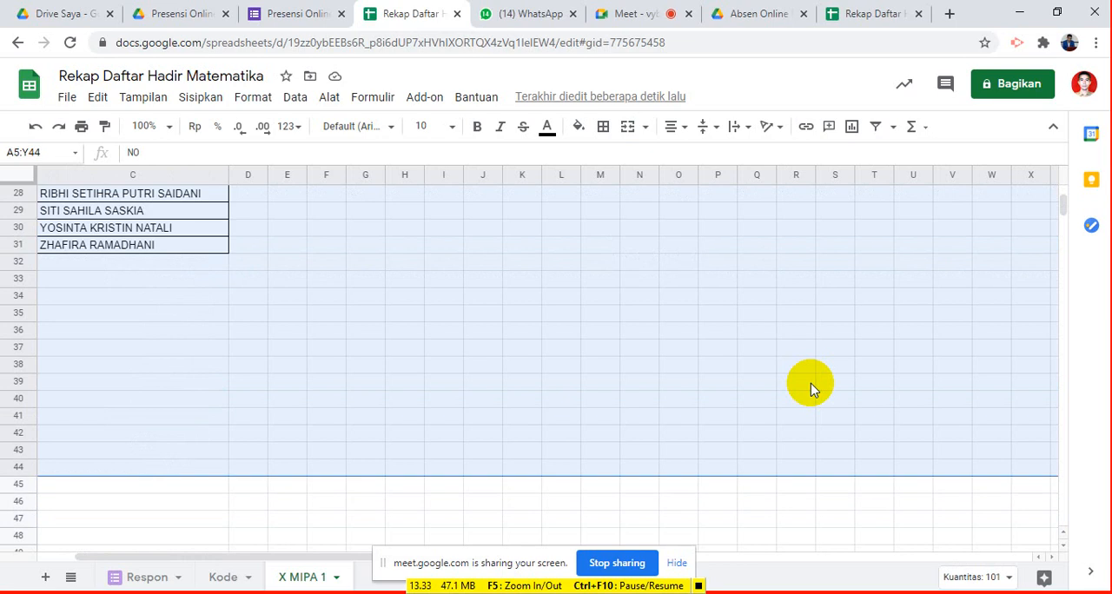
pyautogui.hotkey('shift', 'Up')
pyautogui.hotkey('shift', 'Up')
pyautogui.hotkey('shift', 'Up')
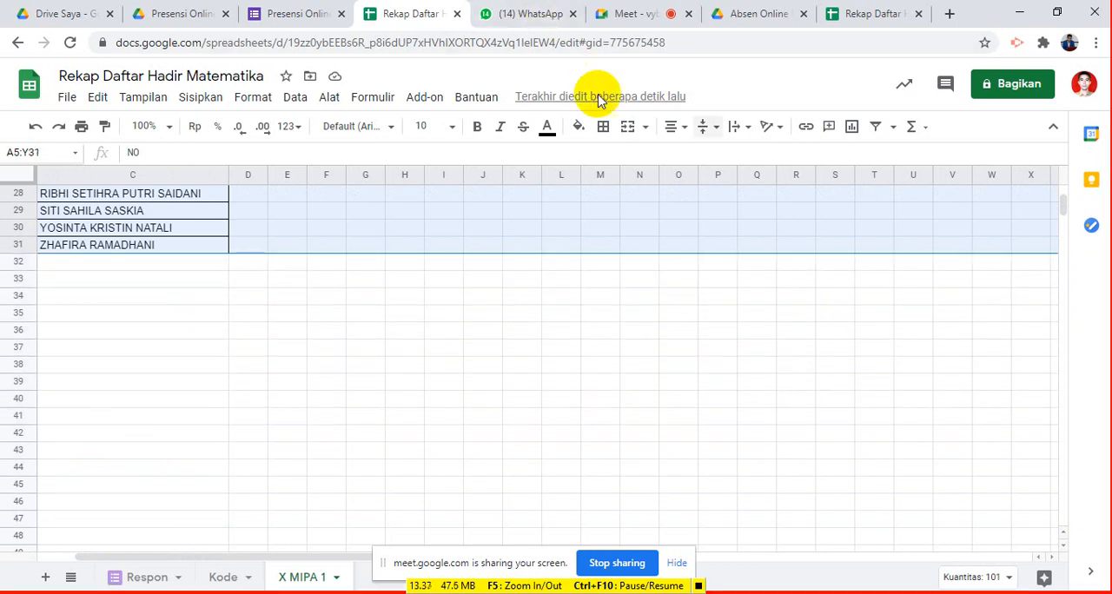
pyautogui.click(603, 127)
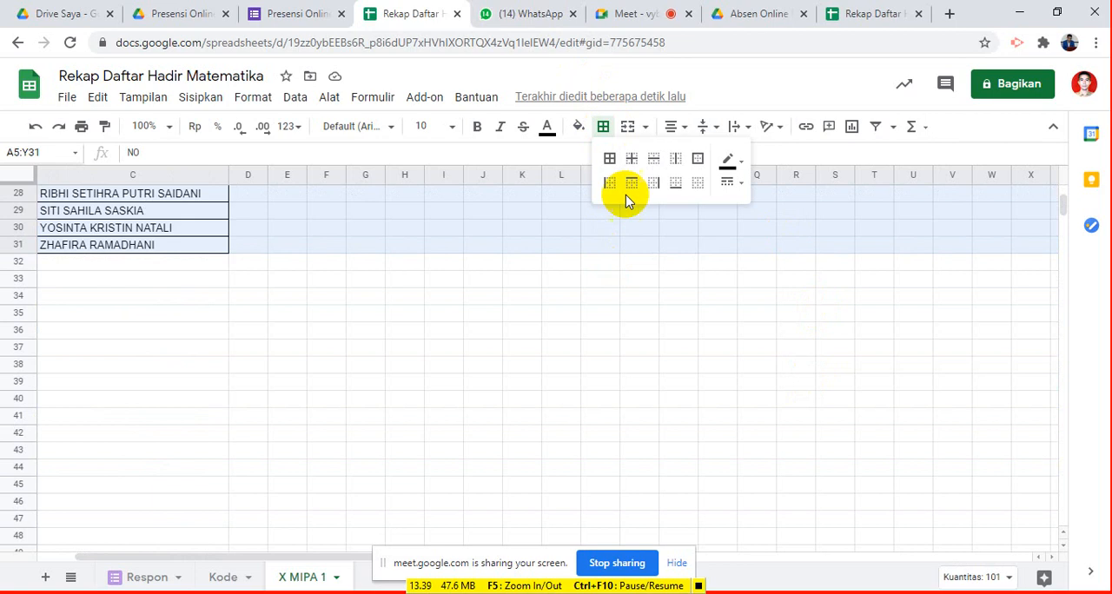
pyautogui.click(613, 161)
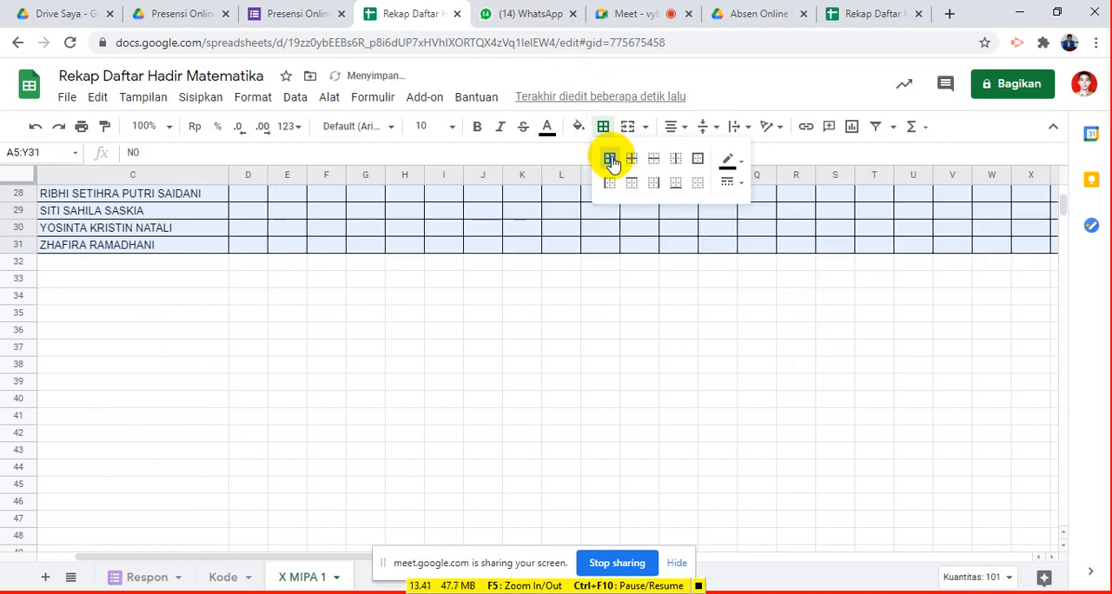
# - Fill the table header rows A5:Y6 with orange and make their text bold
pyautogui.scroll(9, 596, 343)
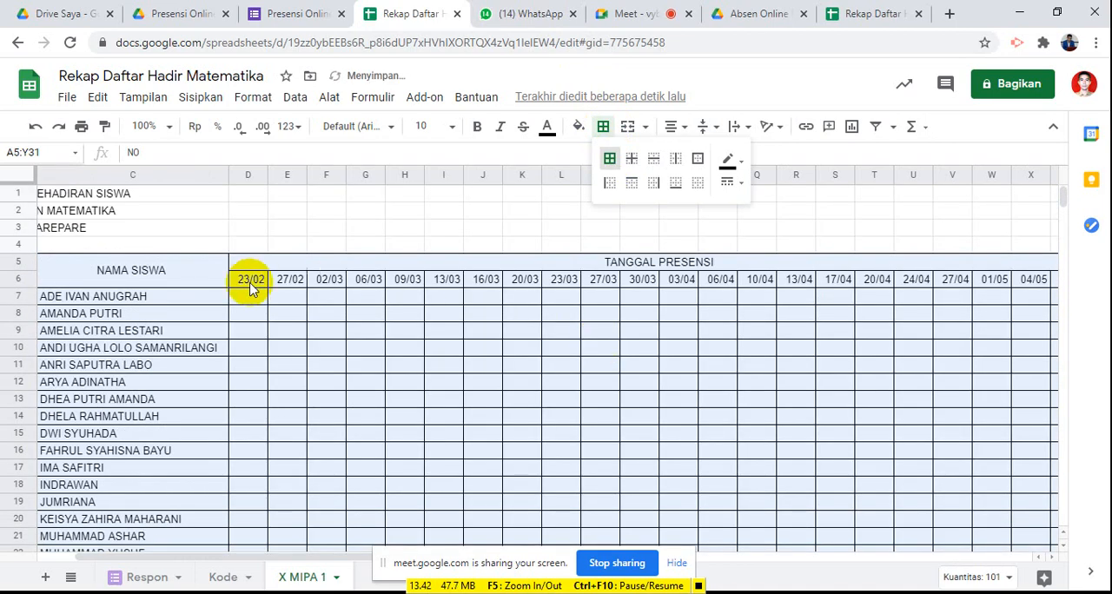
pyautogui.click(124, 274)
pyautogui.press('Left')
pyautogui.press('Left')
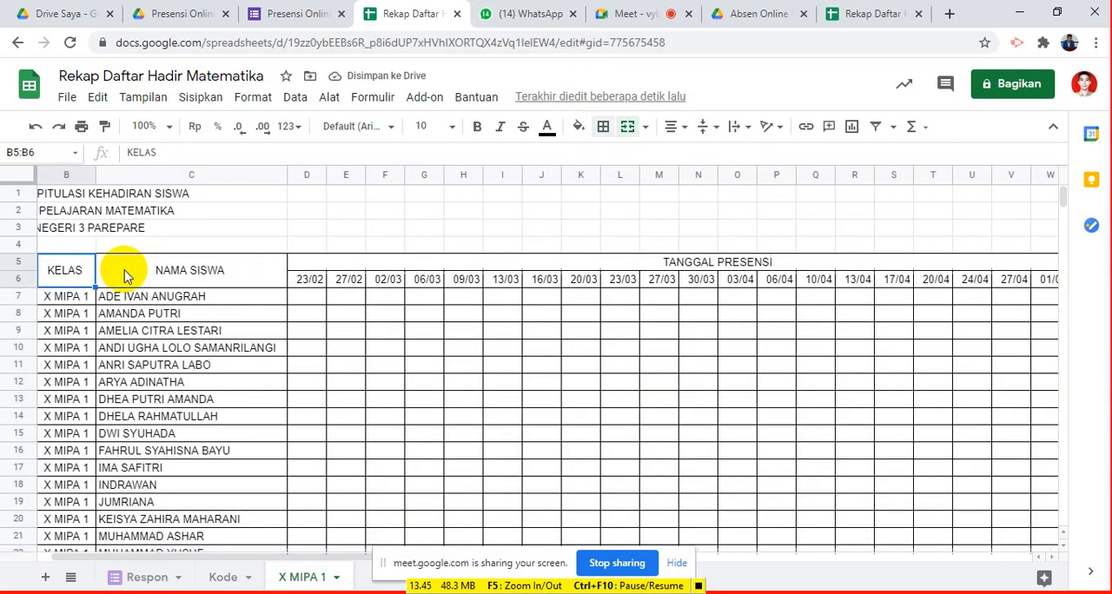
pyautogui.hotkey('shift', 'Right')
pyautogui.hotkey('shift', 'Right')
pyautogui.hotkey('shift', 'Right')
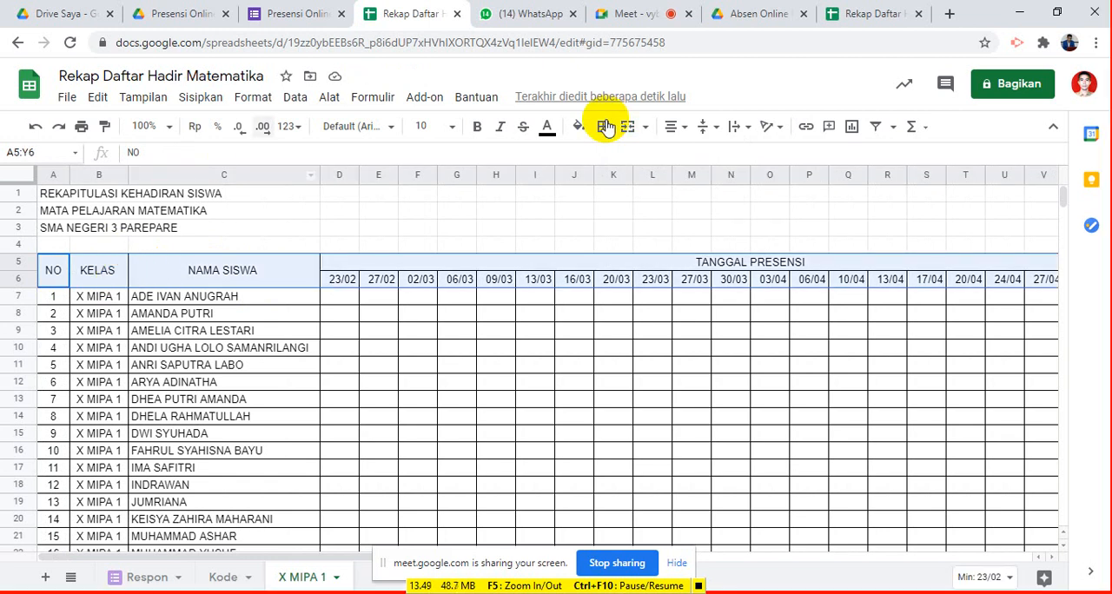
pyautogui.click(579, 131)
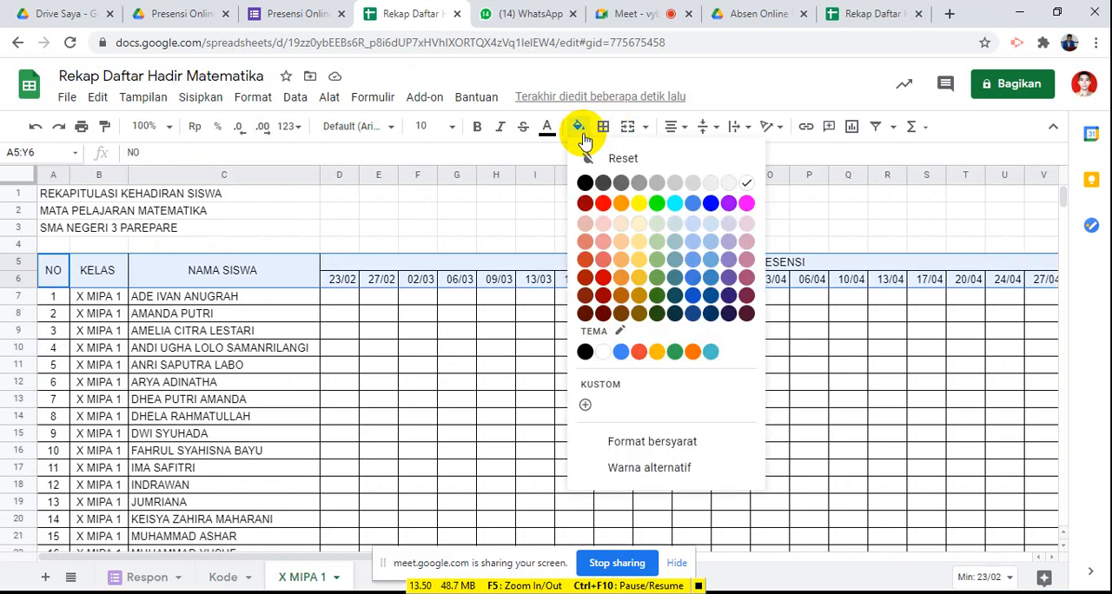
pyautogui.click(622, 207)
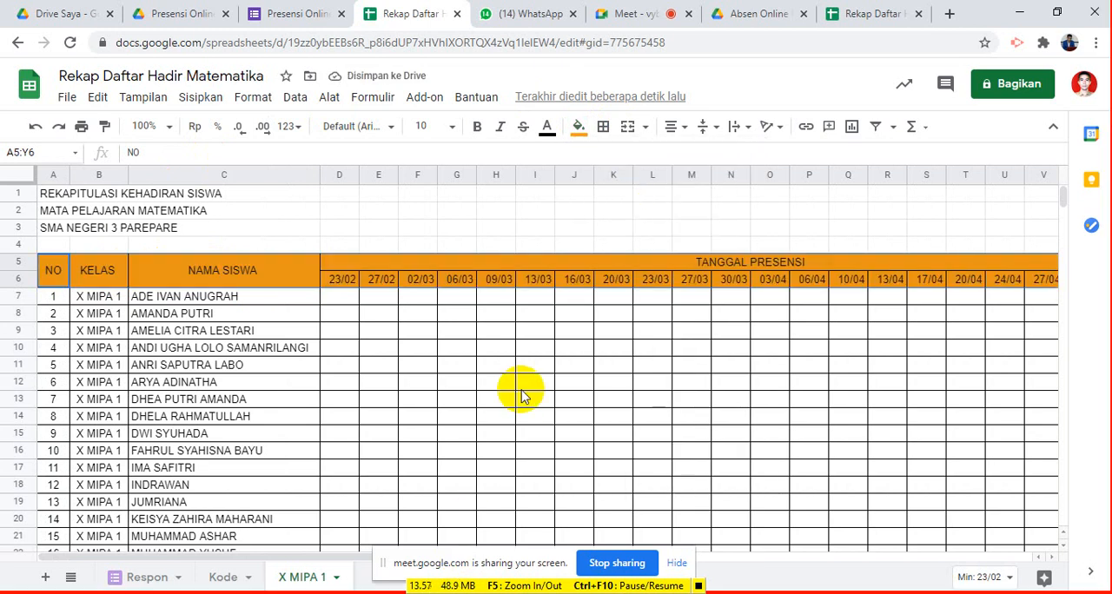
pyautogui.hotkey('ctrl', 'b')
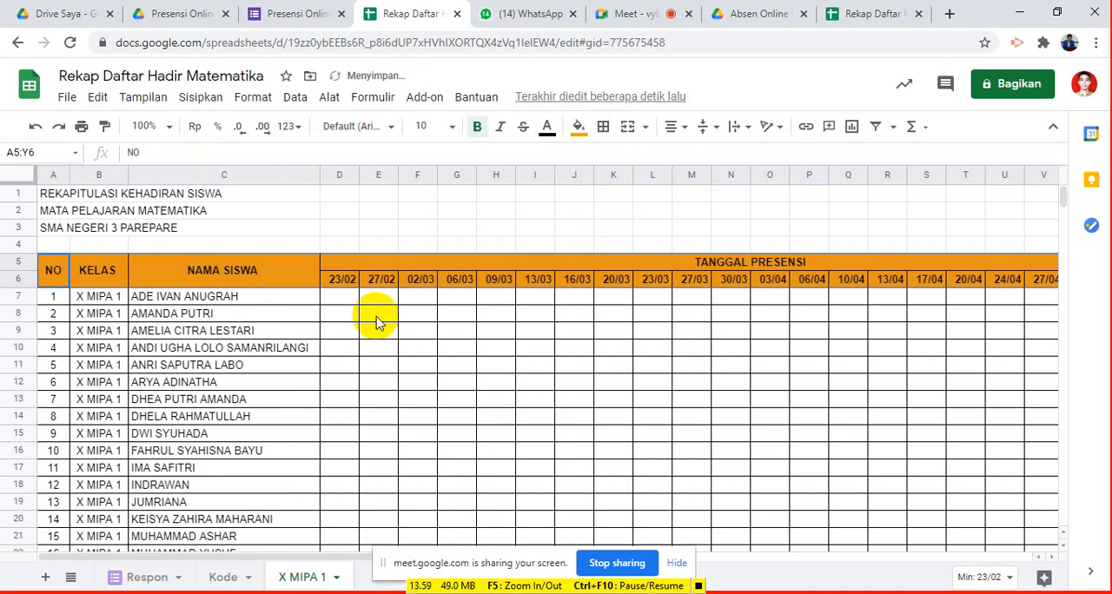
# - Examine the start date in D6 and the date formulas in E6 and F6 of the header row
pyautogui.click(343, 285)
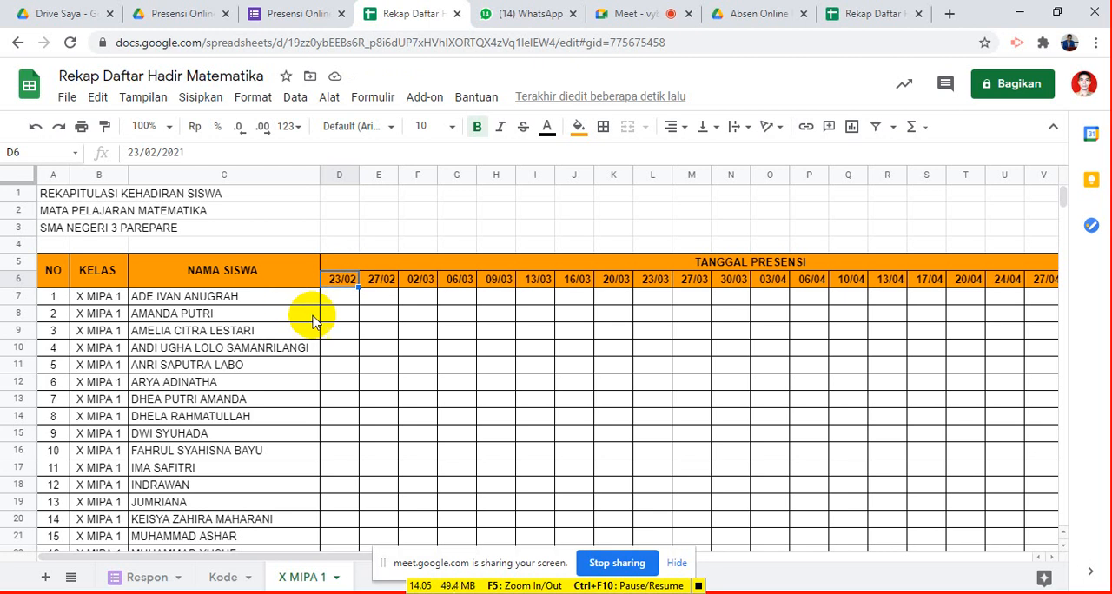
pyautogui.click(380, 285)
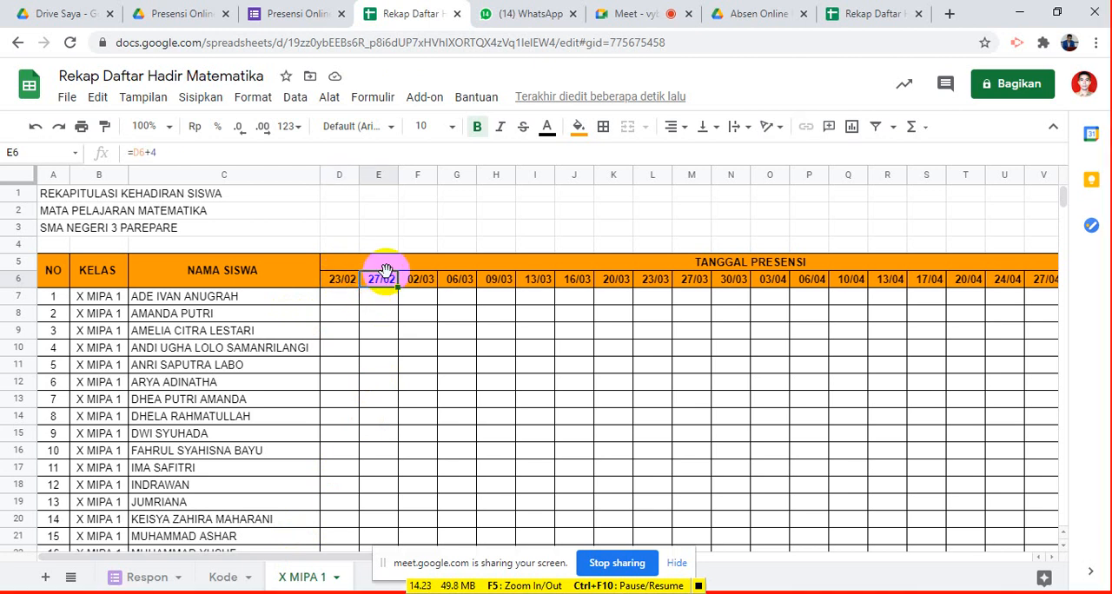
pyautogui.press('Left')
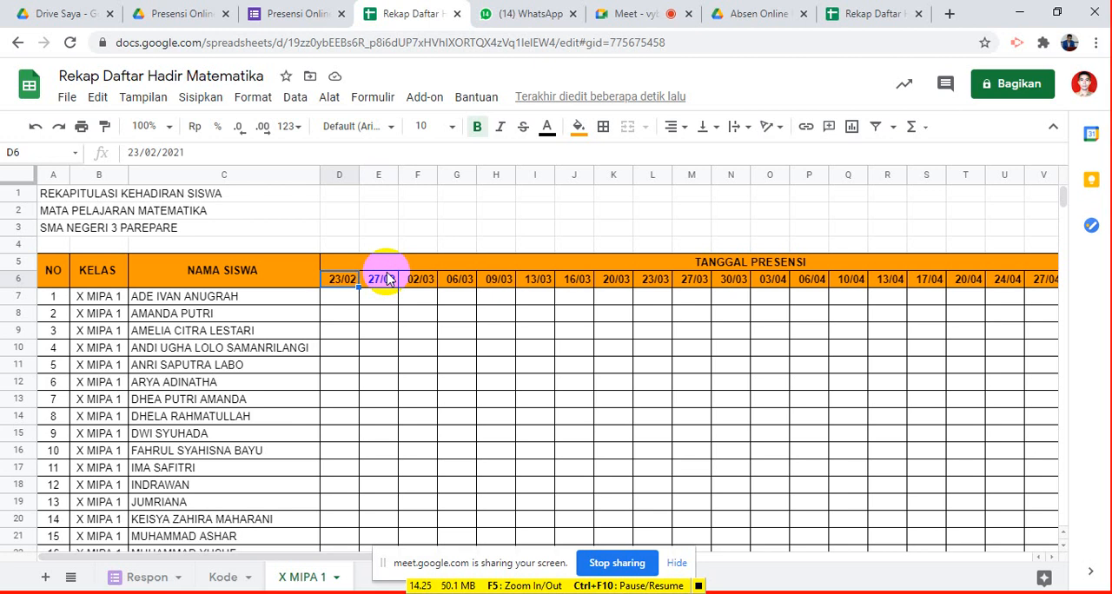
pyautogui.click(387, 276)
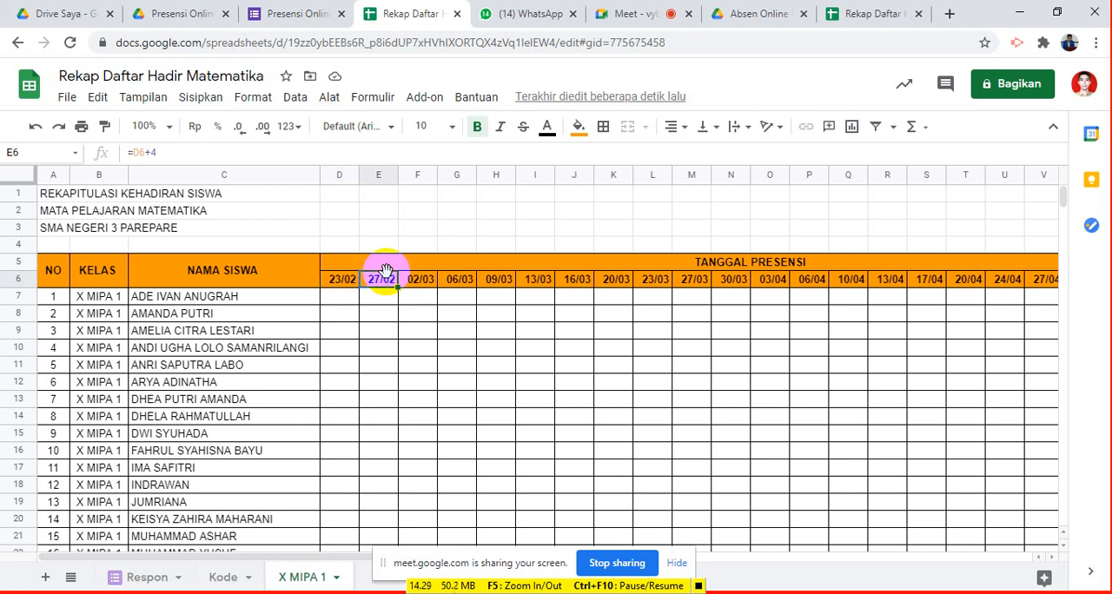
pyautogui.press('Right')
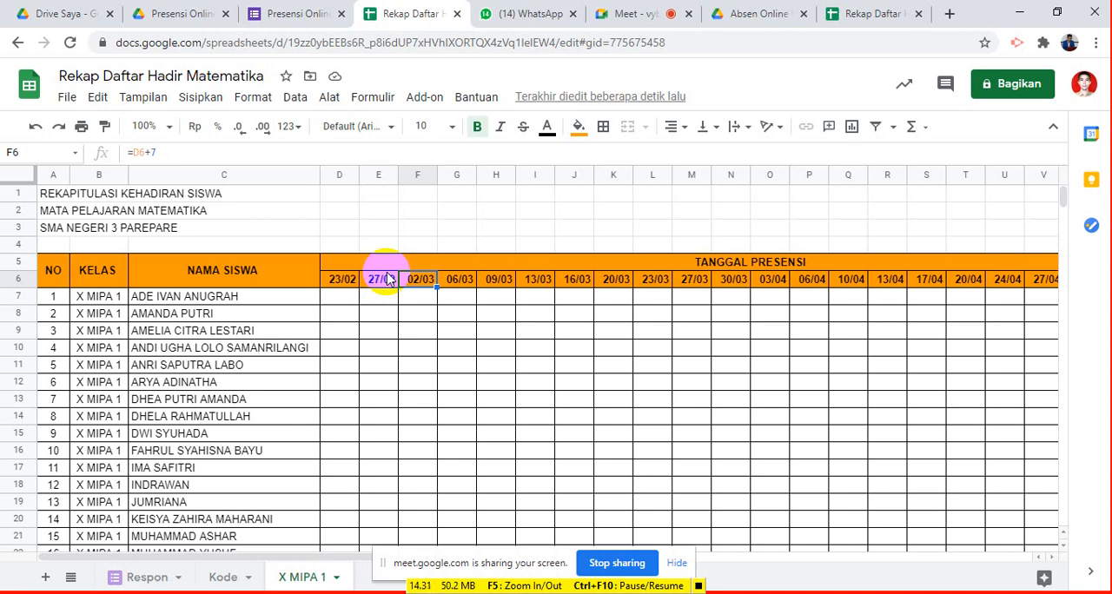
pyautogui.click(387, 277)
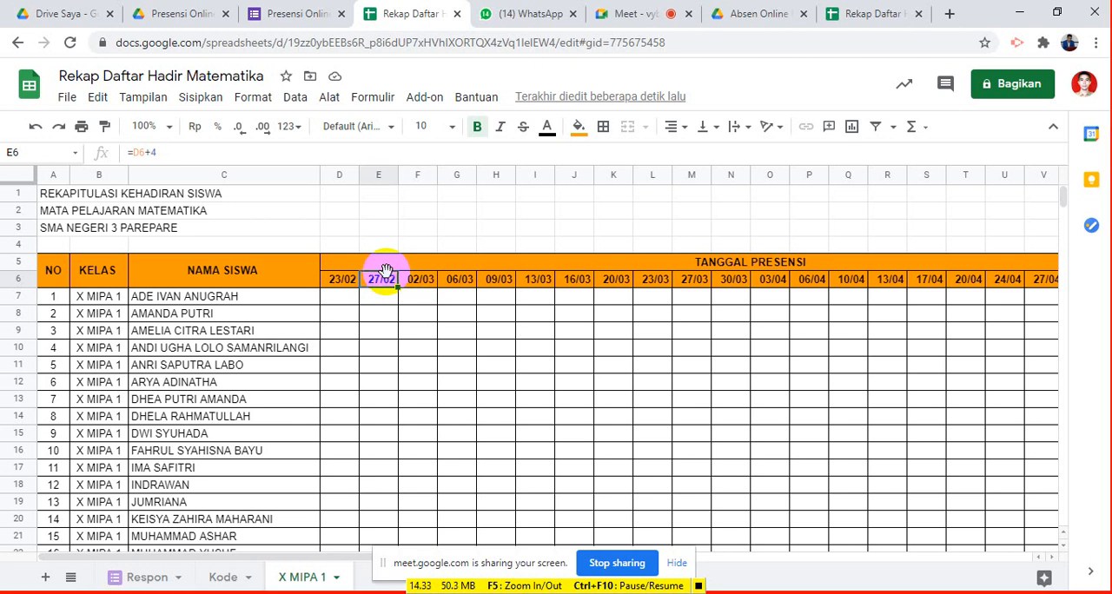
pyautogui.hotkey('shift', 'Right')
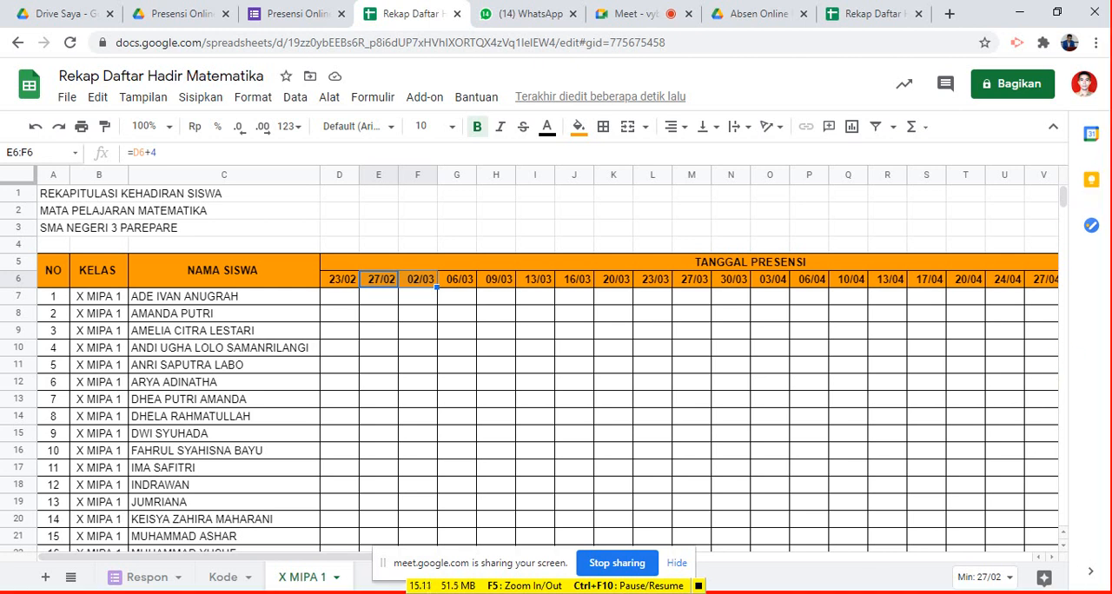
pyautogui.click(344, 300)
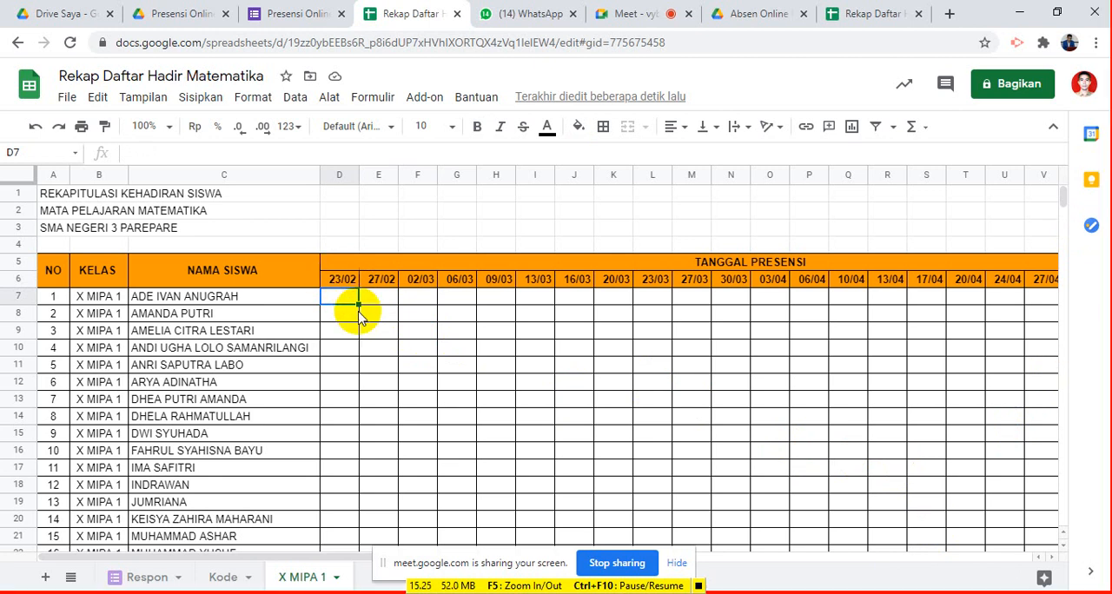
# - Merge cells A1:Y1 containing the title REKAPITULASI KEHADIRAN SISWA
pyautogui.click(60, 194)
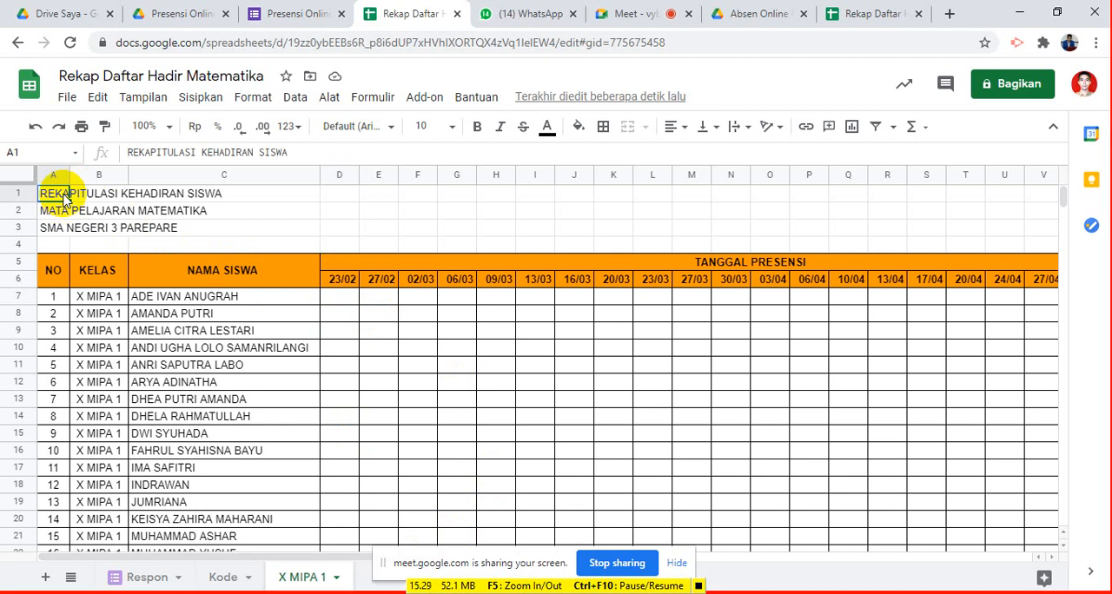
pyautogui.hotkey('shift', 'Right')
pyautogui.hotkey('shift', 'Right')
pyautogui.hotkey('shift', 'Right')
pyautogui.hotkey('shift', 'Right')
pyautogui.hotkey('shift', 'Right')
pyautogui.hotkey('shift', 'Right')
pyautogui.hotkey('shift', 'Right')
pyautogui.hotkey('shift', 'Right')
pyautogui.hotkey('shift', 'Right')
pyautogui.hotkey('shift', 'Right')
pyautogui.hotkey('shift', 'Right')
pyautogui.hotkey('shift', 'Right')
pyautogui.hotkey('shift', 'Right')
pyautogui.hotkey('shift', 'Right')
pyautogui.hotkey('shift', 'Right')
pyautogui.hotkey('shift', 'Right')
pyautogui.hotkey('shift', 'Right')
pyautogui.hotkey('shift', 'Right')
pyautogui.hotkey('shift', 'Right')
pyautogui.hotkey('shift', 'Right')
pyautogui.hotkey('shift', 'Right')
pyautogui.hotkey('shift', 'Right')
pyautogui.hotkey('shift', 'Right')
pyautogui.hotkey('shift', 'Right')
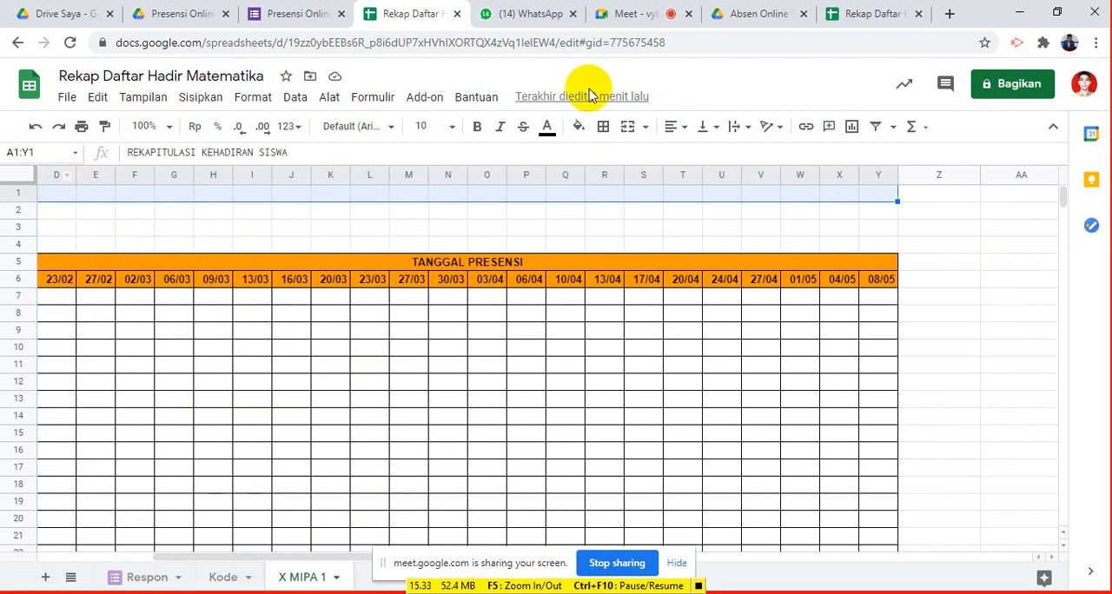
pyautogui.click(629, 128)
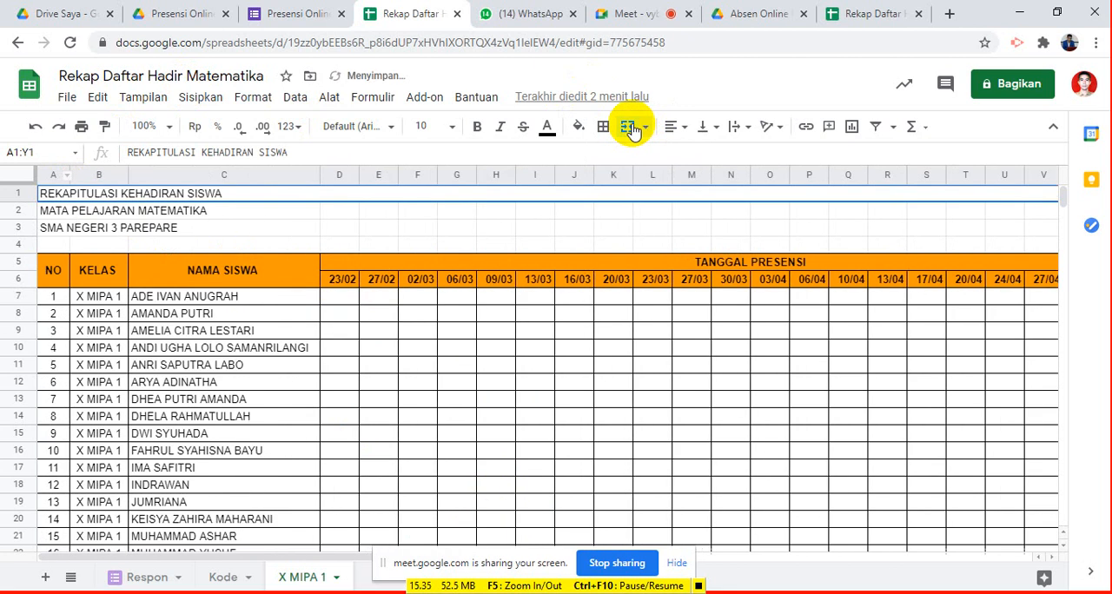
# - Merge cells A2:X2 containing the line MATA PELAJARAN MATEMATIKA
pyautogui.press('Down')
pyautogui.hotkey('shift', 'Right')
pyautogui.hotkey('shift', 'Right')
pyautogui.hotkey('shift', 'Right')
pyautogui.hotkey('shift', 'Right')
pyautogui.hotkey('shift', 'Right')
pyautogui.hotkey('shift', 'Right')
pyautogui.hotkey('shift', 'Right')
pyautogui.hotkey('shift', 'Right')
pyautogui.hotkey('shift', 'Right')
pyautogui.hotkey('shift', 'Right')
pyautogui.hotkey('shift', 'Right')
pyautogui.hotkey('shift', 'Right')
pyautogui.hotkey('shift', 'Right')
pyautogui.hotkey('shift', 'Right')
pyautogui.hotkey('shift', 'Right')
pyautogui.hotkey('shift', 'Right')
pyautogui.hotkey('shift', 'Right')
pyautogui.hotkey('shift', 'Right')
pyautogui.hotkey('shift', 'Right')
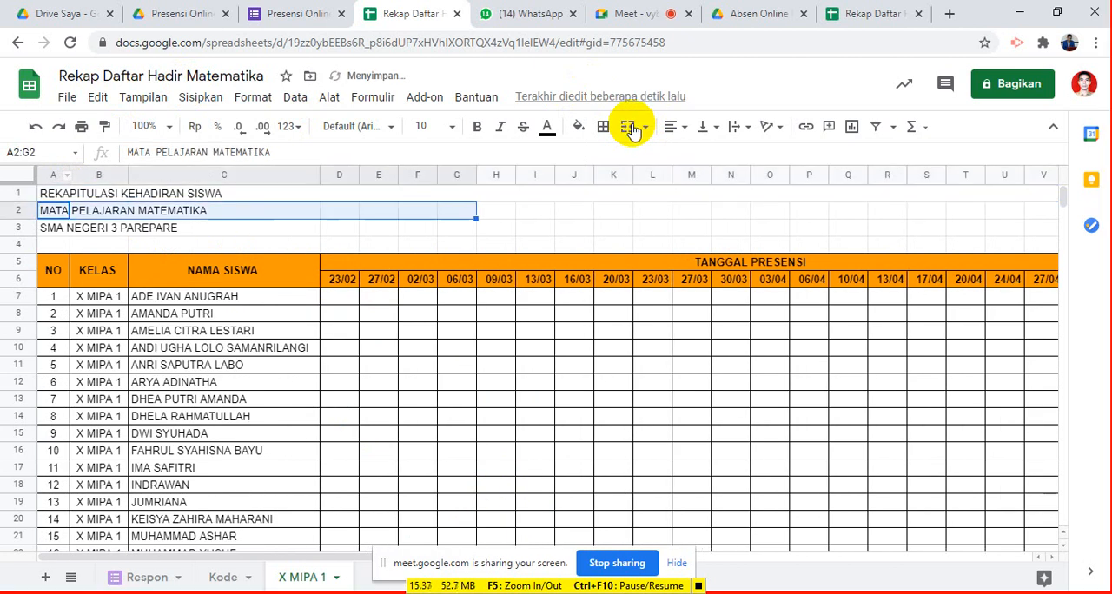
pyautogui.hotkey('shift', 'Right')
pyautogui.hotkey('shift', 'Right')
pyautogui.hotkey('shift', 'Right')
pyautogui.hotkey('shift', 'Right')
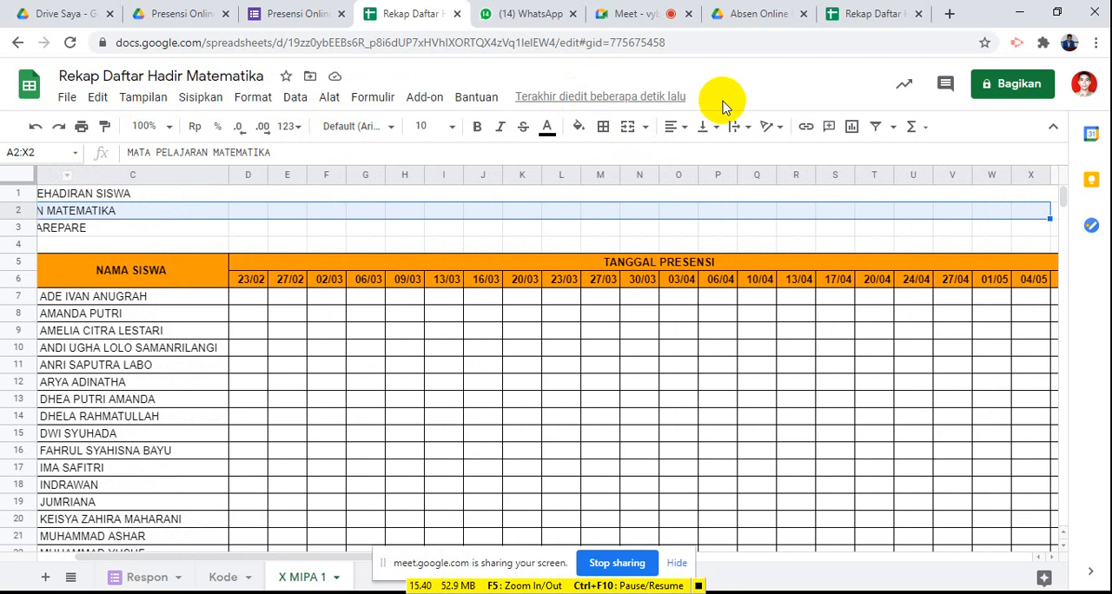
pyautogui.click(627, 127)
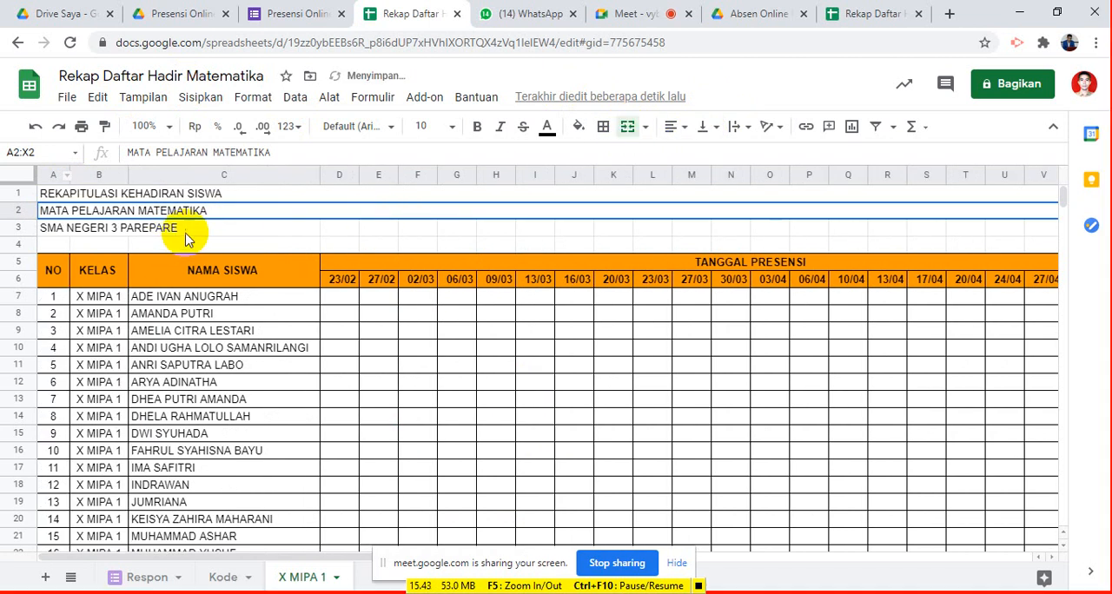
# - Merge cells A3:Y3 containing the school name SMA NEGERI 3 PAREPARE
pyautogui.click(137, 233)
pyautogui.press('Left')
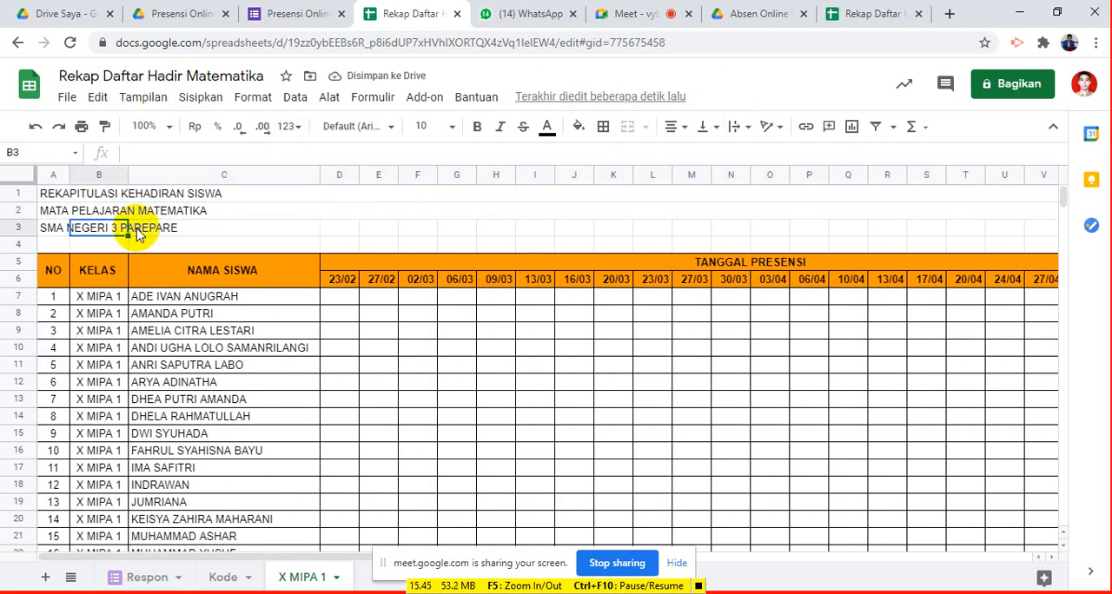
pyautogui.press('Left')
pyautogui.hotkey('shift', 'Right')
pyautogui.hotkey('shift', 'Right')
pyautogui.hotkey('shift', 'Right')
pyautogui.hotkey('shift', 'Right')
pyautogui.hotkey('shift', 'Right')
pyautogui.hotkey('shift', 'Right')
pyautogui.hotkey('shift', 'Right')
pyautogui.hotkey('shift', 'Right')
pyautogui.hotkey('shift', 'Right')
pyautogui.hotkey('shift', 'Right')
pyautogui.hotkey('shift', 'Right')
pyautogui.hotkey('shift', 'Right')
pyautogui.hotkey('shift', 'Right')
pyautogui.hotkey('shift', 'Right')
pyautogui.hotkey('shift', 'Right')
pyautogui.hotkey('shift', 'Right')
pyautogui.hotkey('shift', 'Right')
pyautogui.hotkey('shift', 'Right')
pyautogui.hotkey('shift', 'Right')
pyautogui.hotkey('shift', 'Right')
pyautogui.hotkey('shift', 'Right')
pyautogui.hotkey('shift', 'Right')
pyautogui.hotkey('shift', 'Right')
pyautogui.hotkey('shift', 'Right')
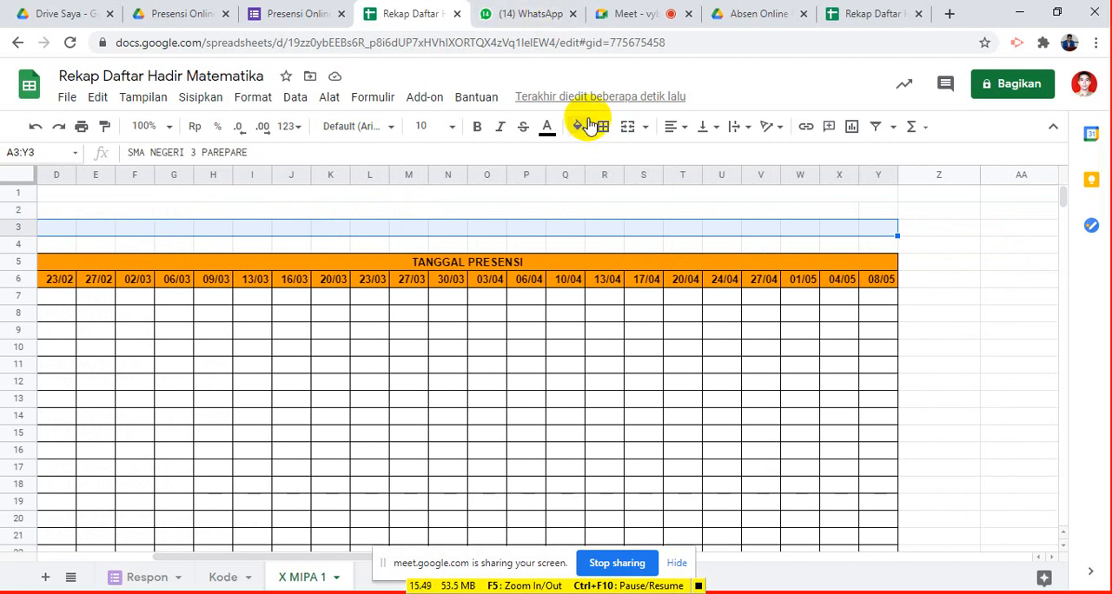
pyautogui.click(629, 129)
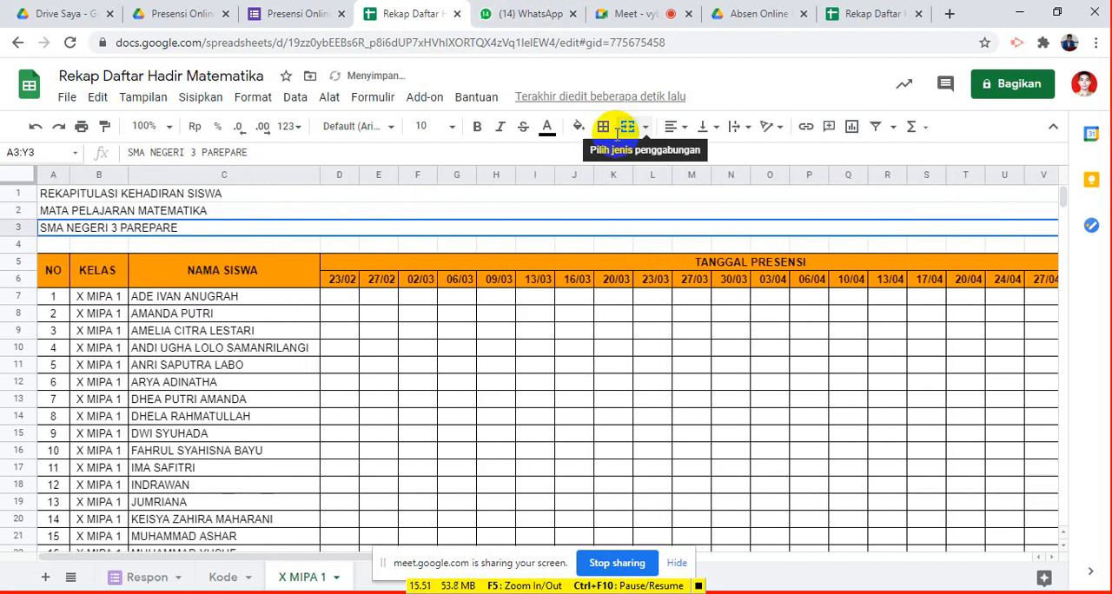
# - Centre the three title lines in rows 1 to 3 horizontally and align them vertically to the middle
pyautogui.click(263, 194)
pyautogui.hotkey('shift', 'Down')
pyautogui.hotkey('shift', 'Down')
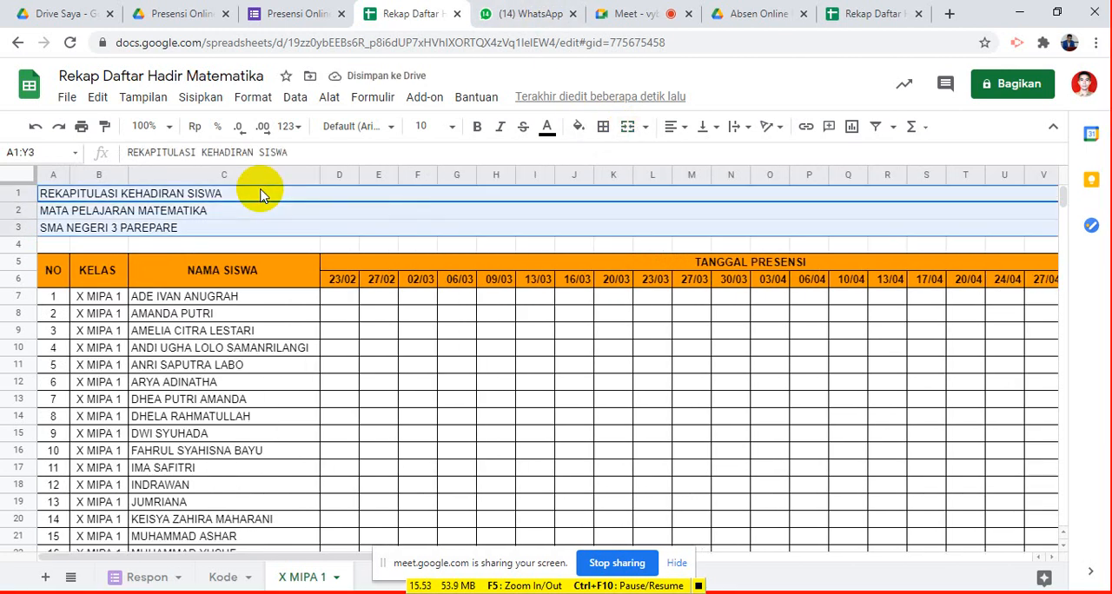
pyautogui.click(675, 128)
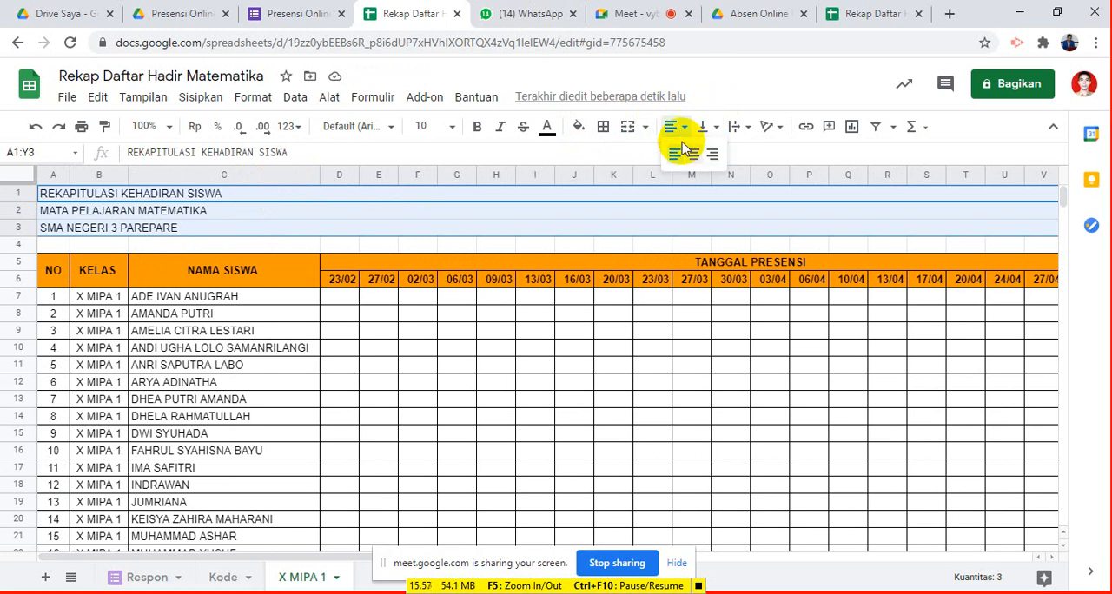
pyautogui.click(694, 156)
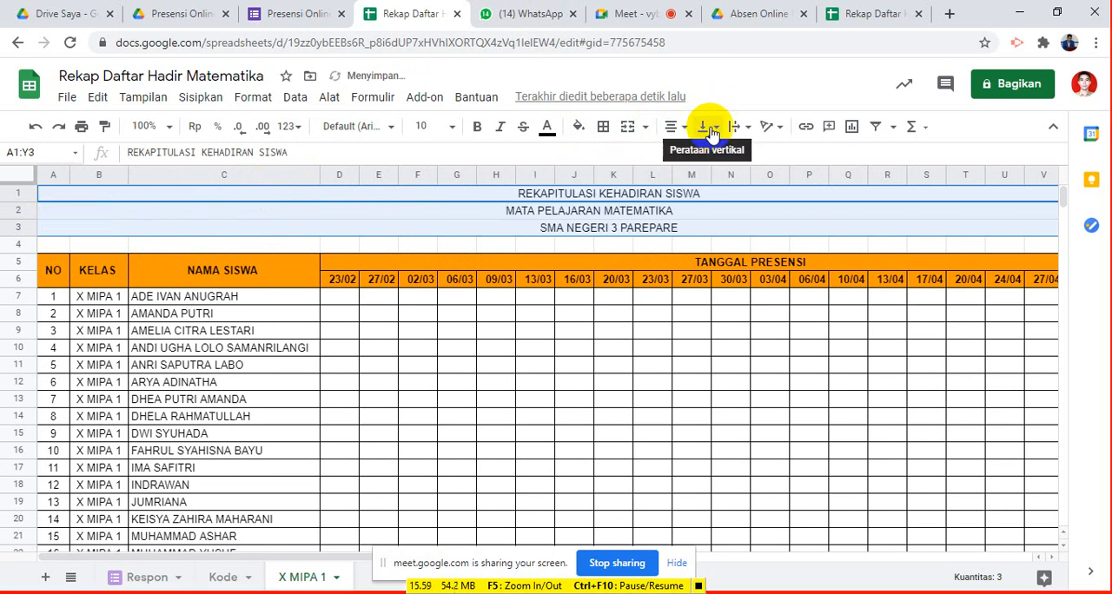
pyautogui.click(714, 130)
pyautogui.click(726, 154)
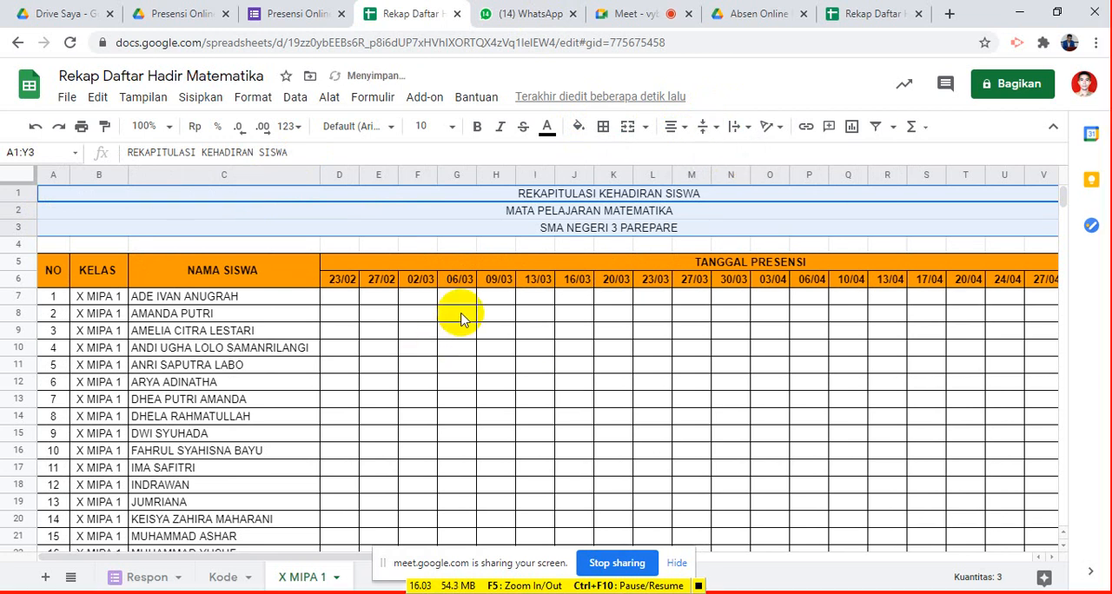
# - Make the three title lines in rows 1 to 3 bold
pyautogui.hotkey('ctrl', 'b')
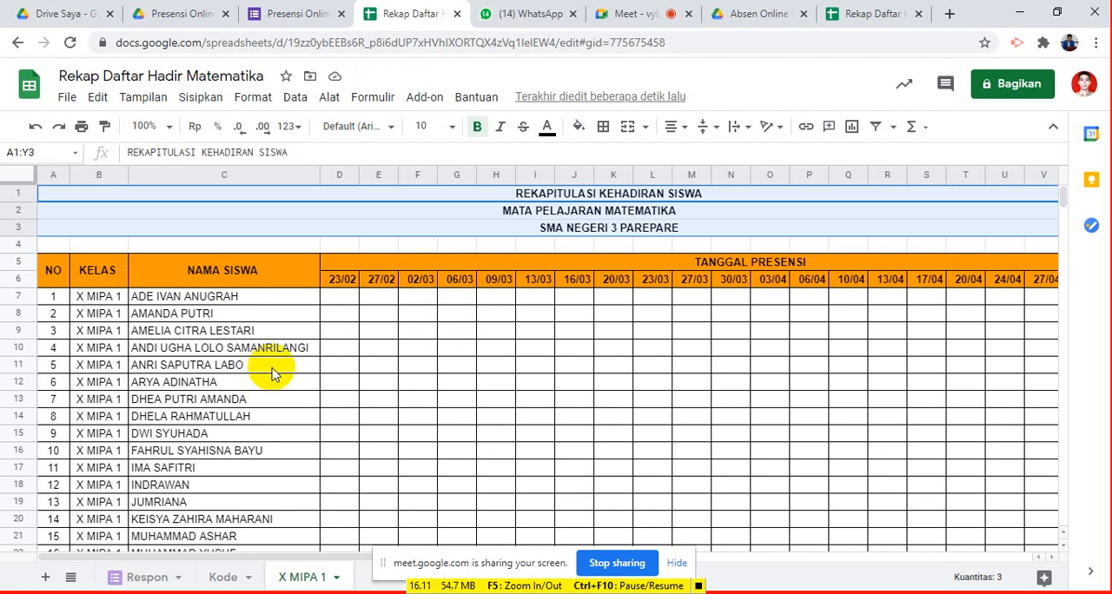
pyautogui.click(342, 298)
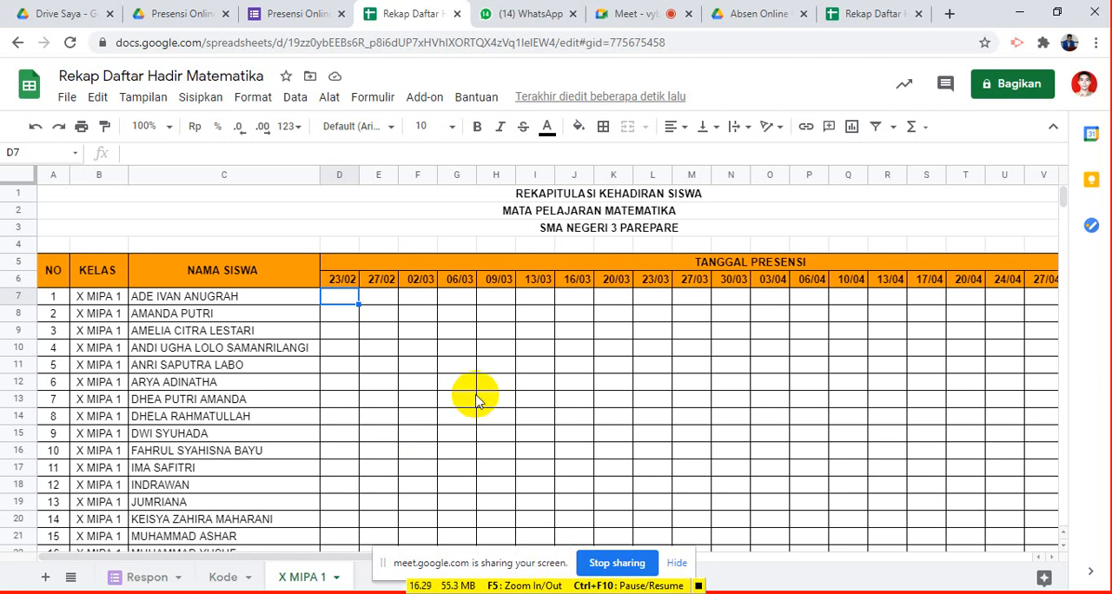
pyautogui.click(350, 177)
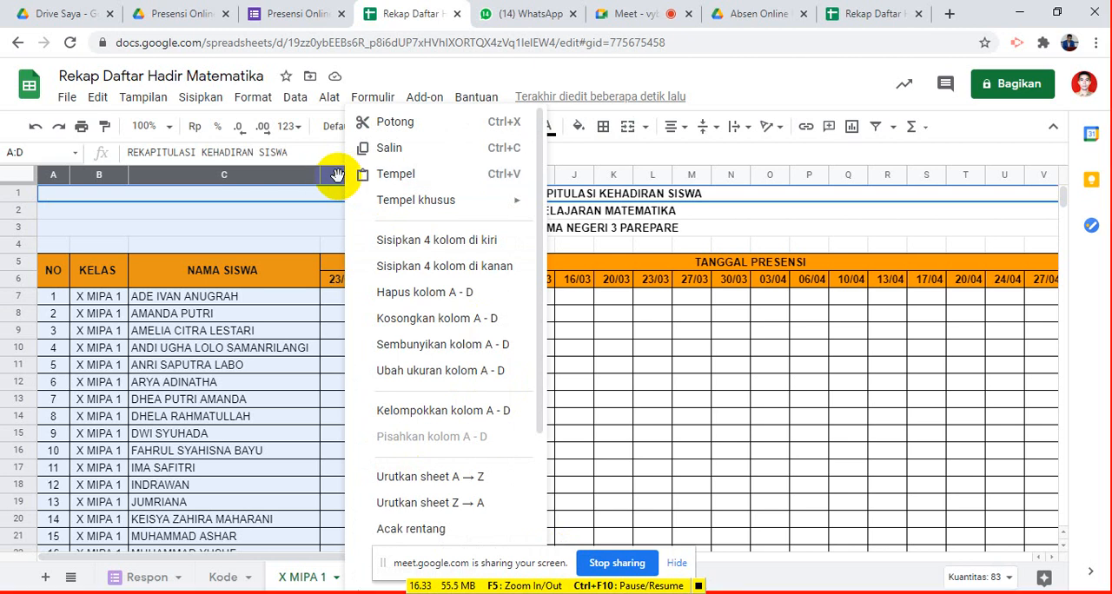
pyautogui.click(332, 178)
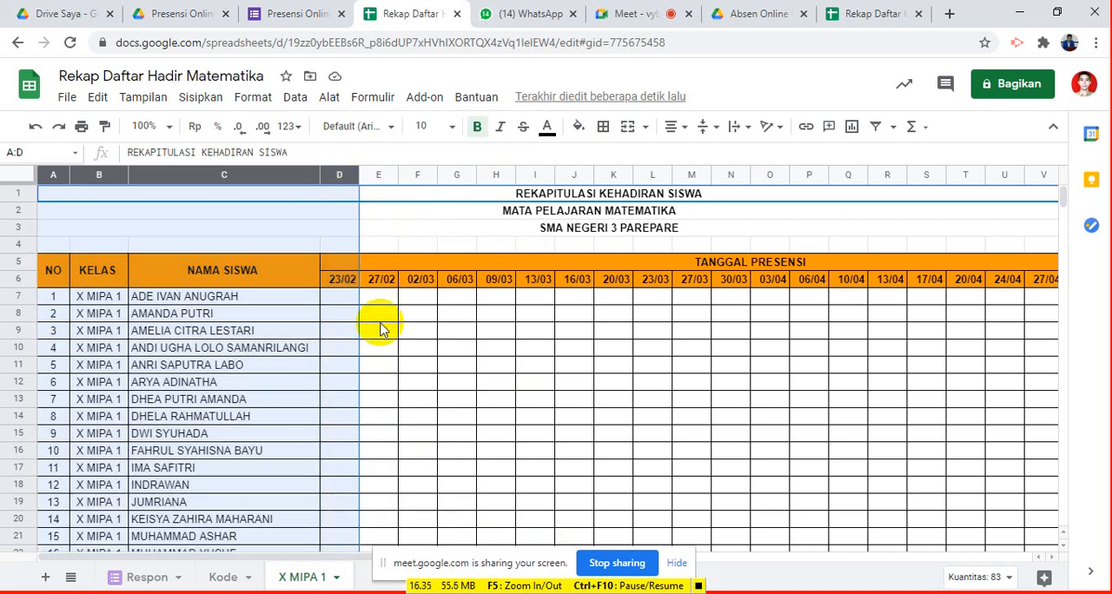
pyautogui.click(385, 323)
# - Narrow the date columns D to Y to one equal width that just fits the dates
pyautogui.click(328, 178)
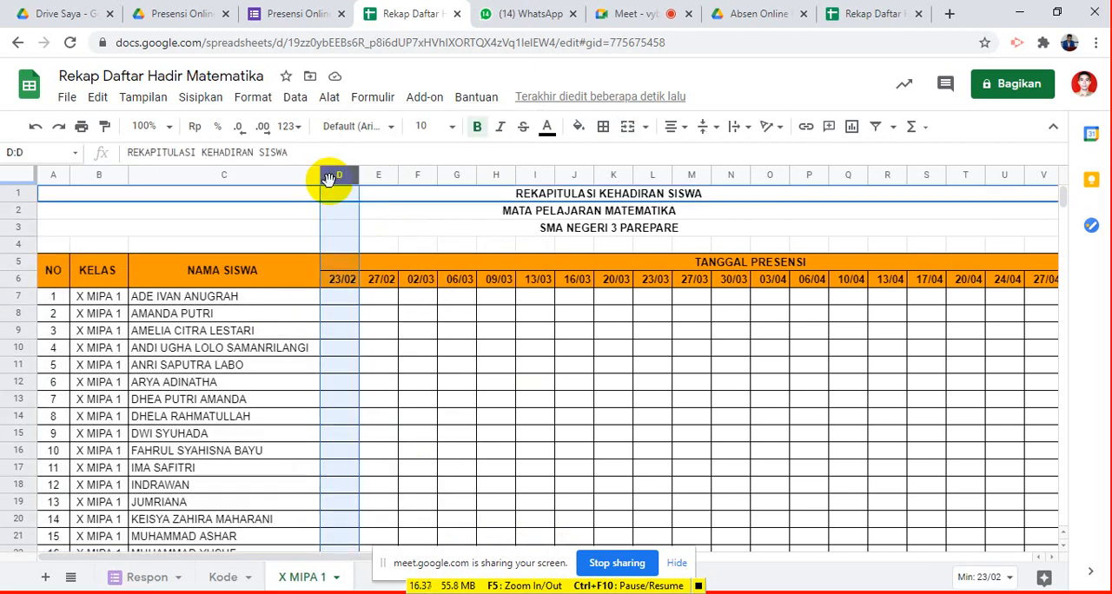
pyautogui.hotkey('shift', 'Right')
pyautogui.hotkey('shift', 'Right')
pyautogui.hotkey('shift', 'Right')
pyautogui.hotkey('shift', 'Right')
pyautogui.hotkey('shift', 'Right')
pyautogui.hotkey('shift', 'Right')
pyautogui.hotkey('shift', 'Right')
pyautogui.hotkey('shift', 'Right')
pyautogui.hotkey('shift', 'Right')
pyautogui.hotkey('shift', 'Right')
pyautogui.hotkey('shift', 'Right')
pyautogui.hotkey('shift', 'Right')
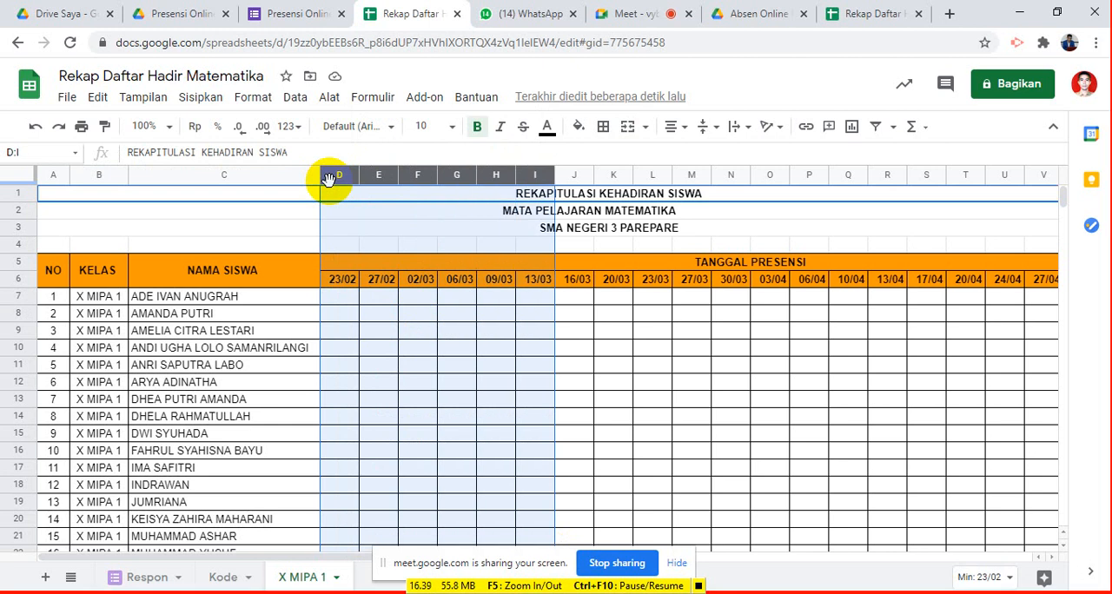
pyautogui.hotkey('shift', 'Right')
pyautogui.hotkey('shift', 'Right')
pyautogui.hotkey('shift', 'Right')
pyautogui.hotkey('shift', 'Right')
pyautogui.hotkey('shift', 'Right')
pyautogui.hotkey('shift', 'Right')
pyautogui.hotkey('shift', 'Right')
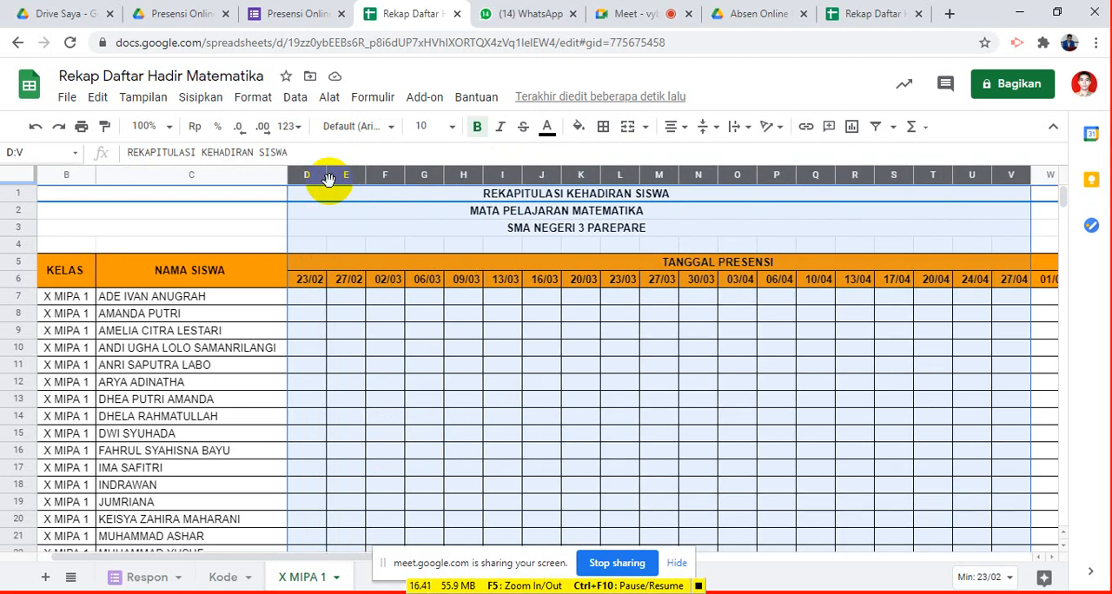
pyautogui.hotkey('shift', 'Right')
pyautogui.hotkey('shift', 'Right')
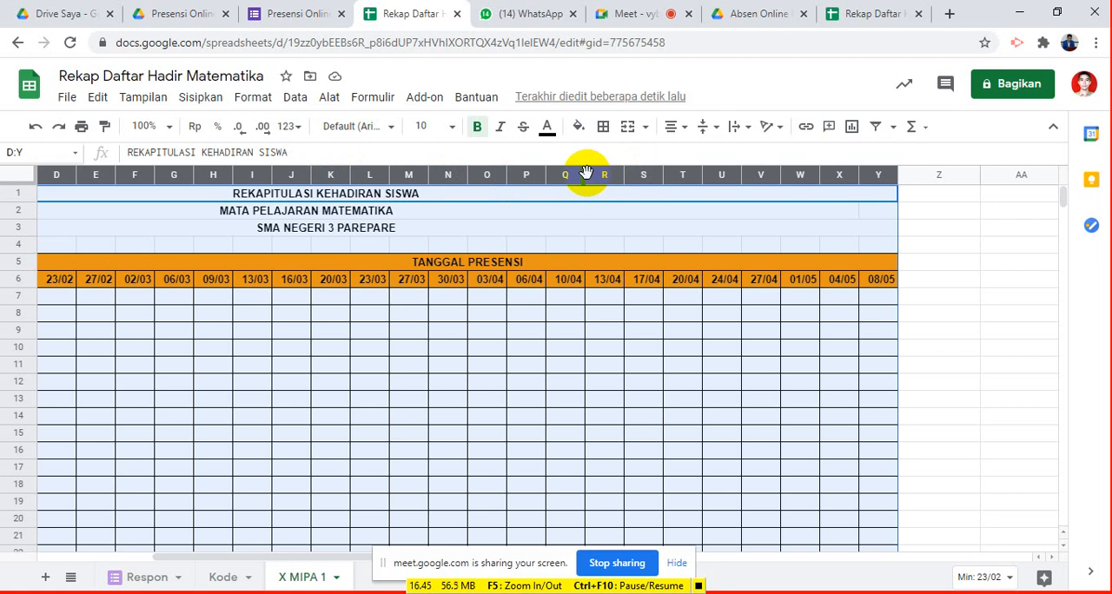
pyautogui.moveTo(585, 174); pyautogui.dragTo(576, 168)
pyautogui.hotkey('ctrl', 'Home')
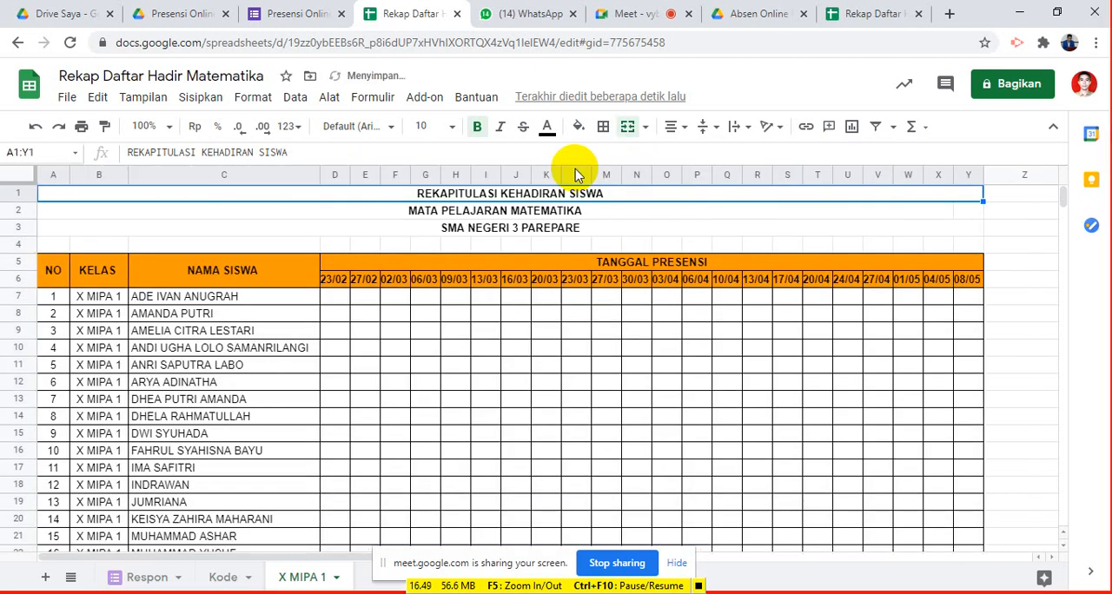
# - Examine the start date in D6 and the date formulas in E6 and F6
pyautogui.click(337, 280)
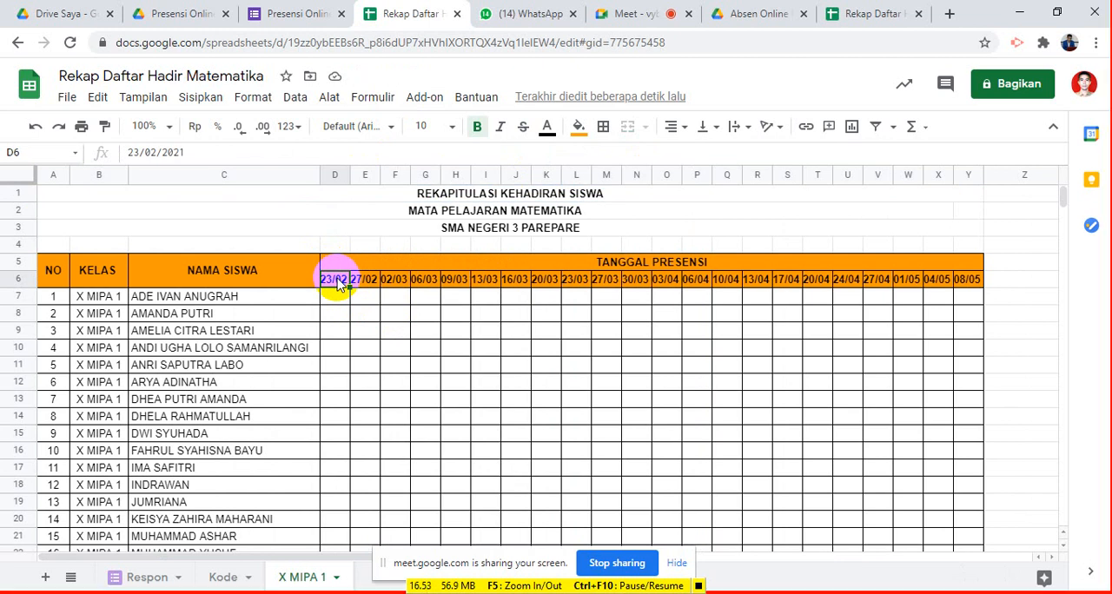
pyautogui.press('Right')
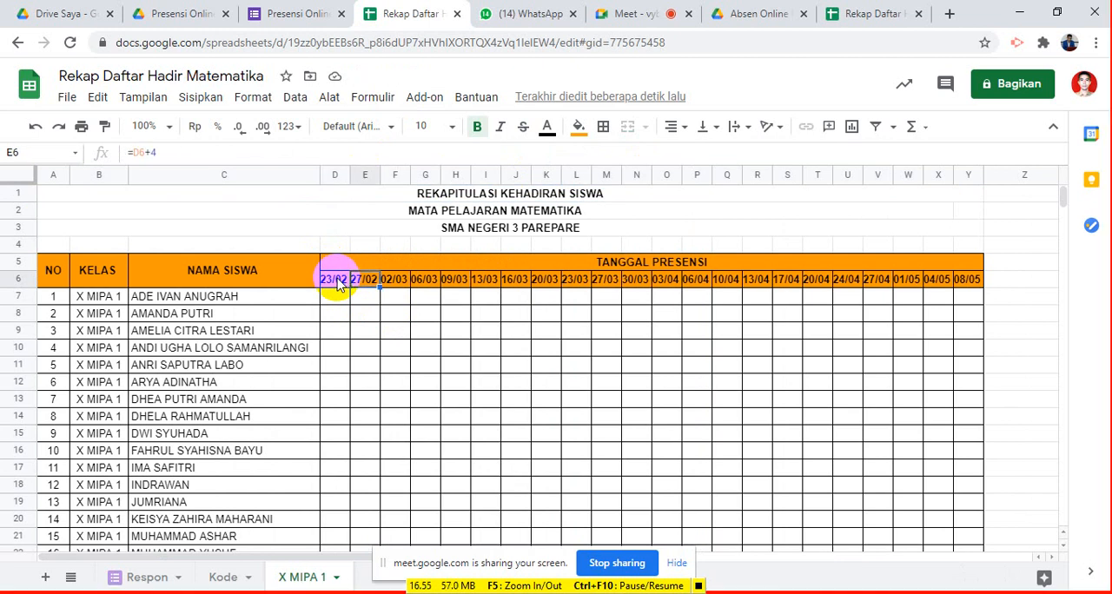
pyautogui.press('Right')
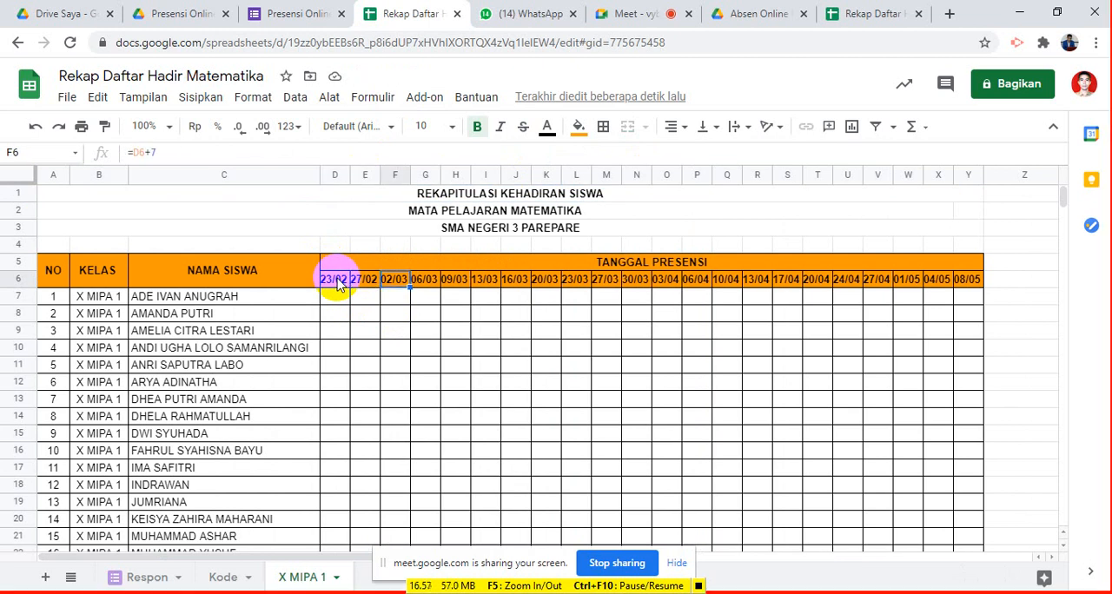
pyautogui.press('Left')
pyautogui.press('Left')
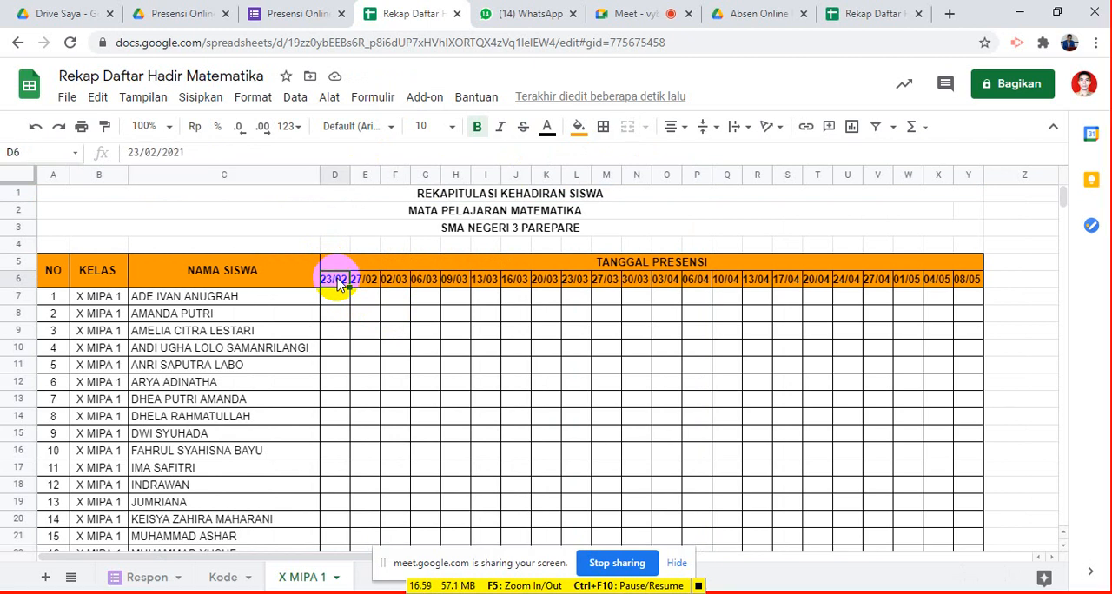
pyautogui.press('Right')
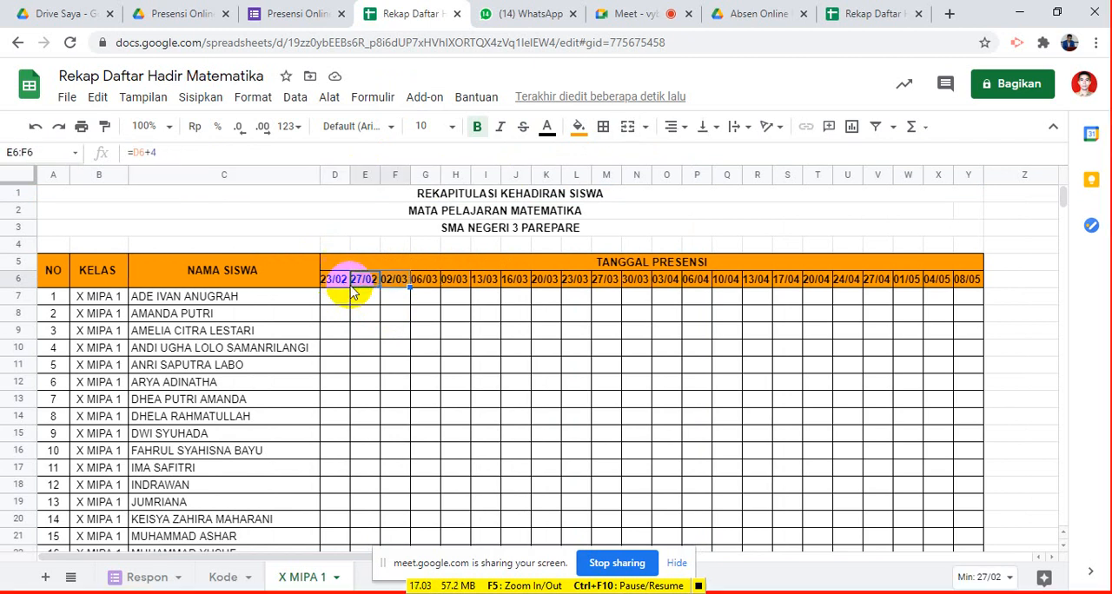
pyautogui.moveTo(356, 287); pyautogui.dragTo(402, 285)
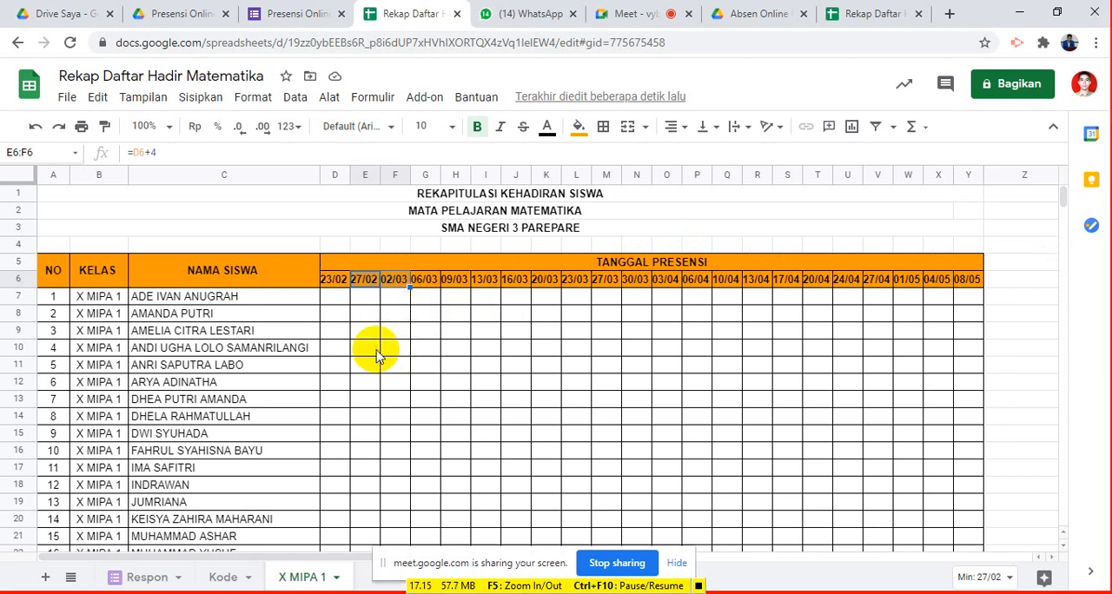
pyautogui.click(338, 300)
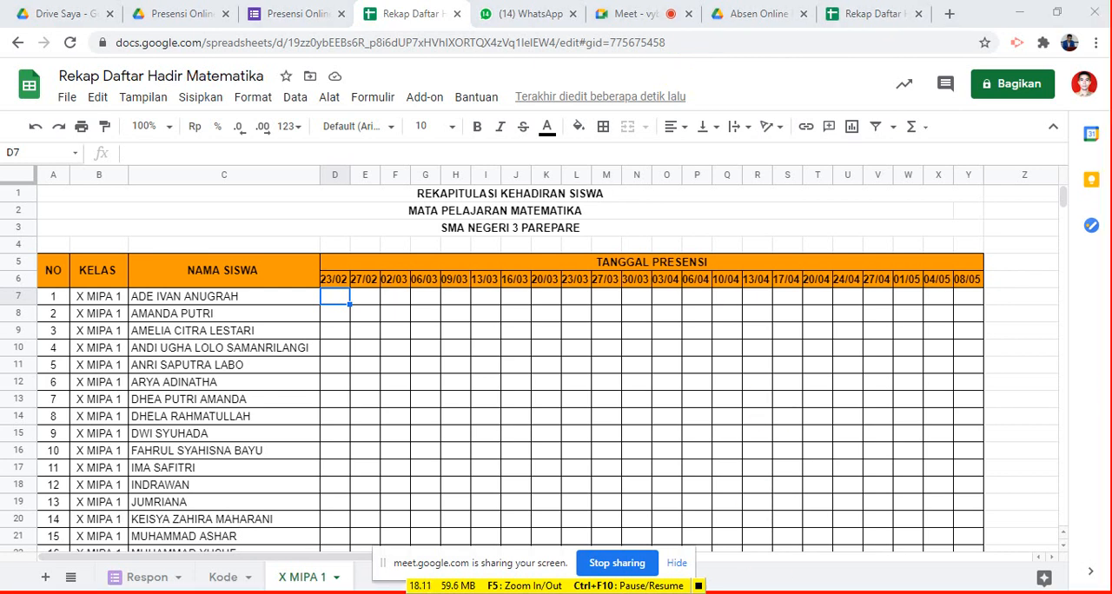
pyautogui.click(640, 13)
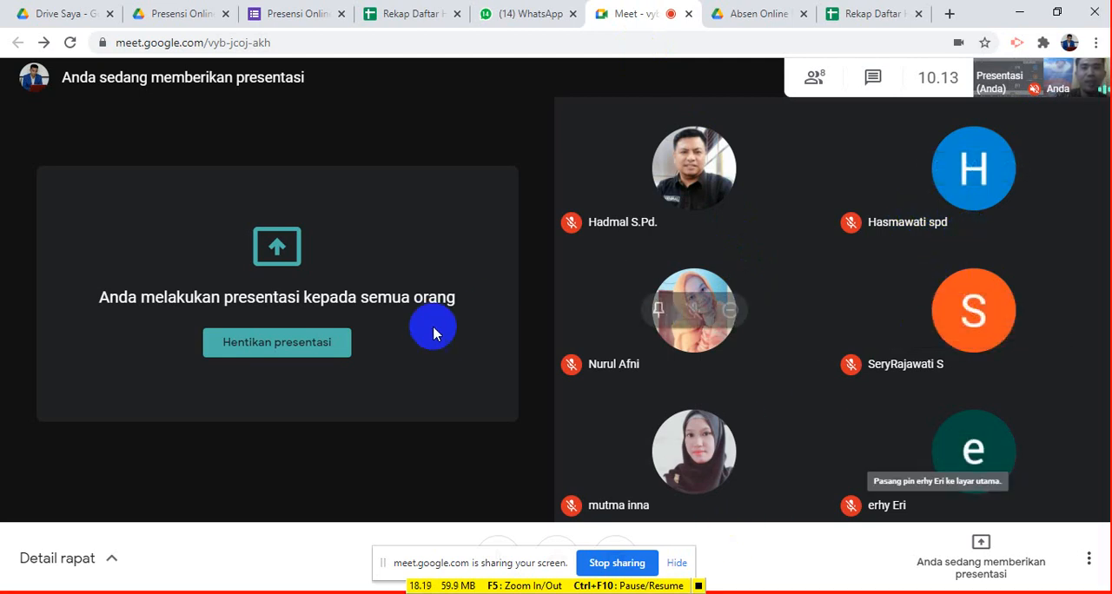
pyautogui.click(421, 14)
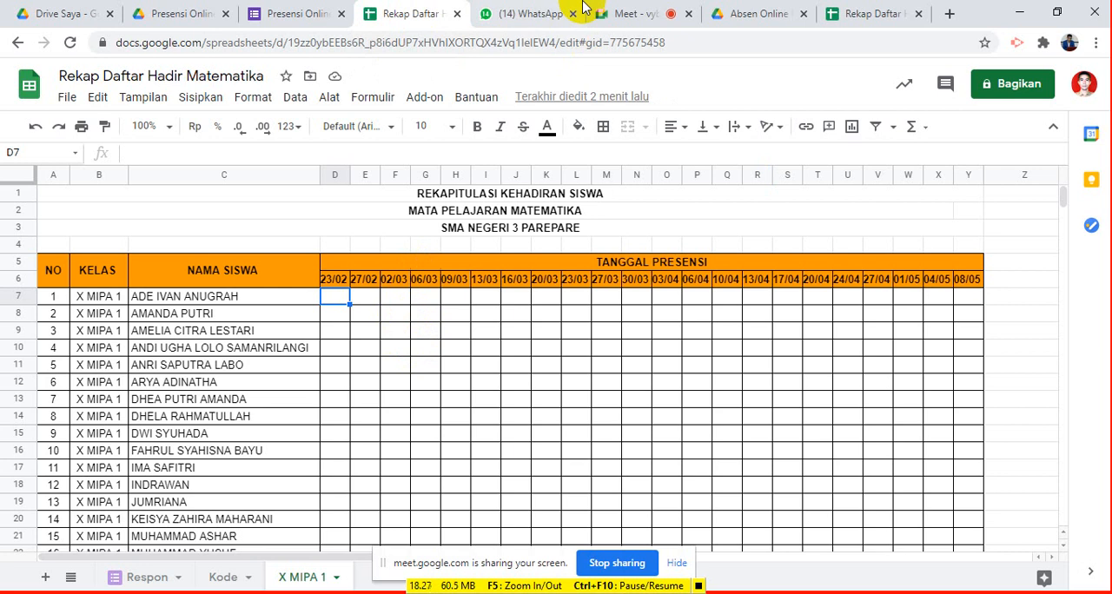
pyautogui.click(524, 14)
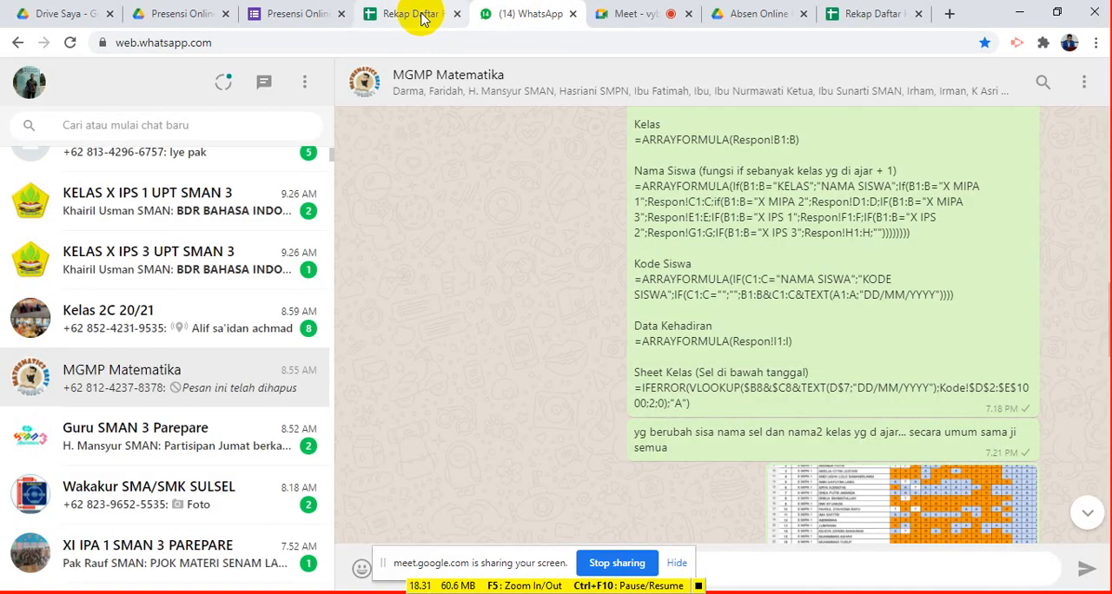
pyautogui.scroll(2, 174, 226)
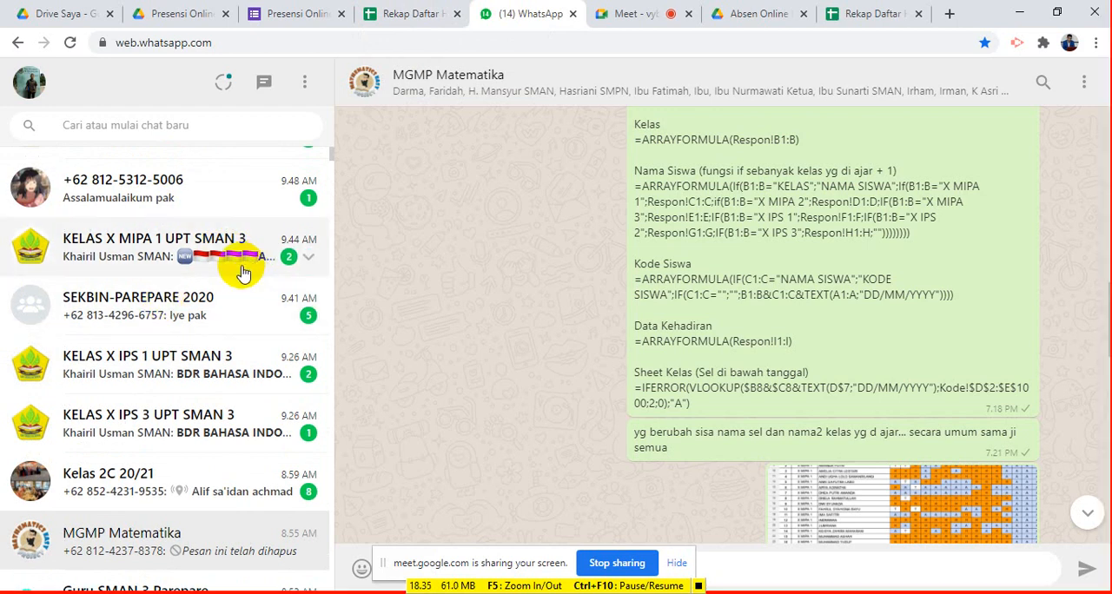
pyautogui.scroll(1, 243, 269)
pyautogui.scroll(1, 252, 235)
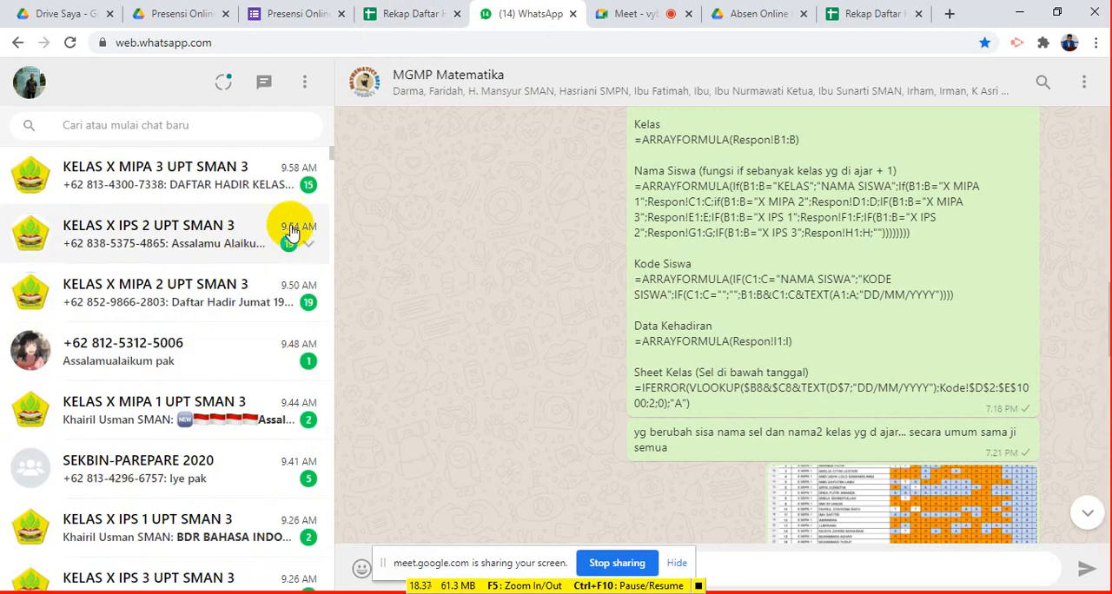
pyautogui.scroll(-3, 291, 209)
pyautogui.scroll(-4, 304, 277)
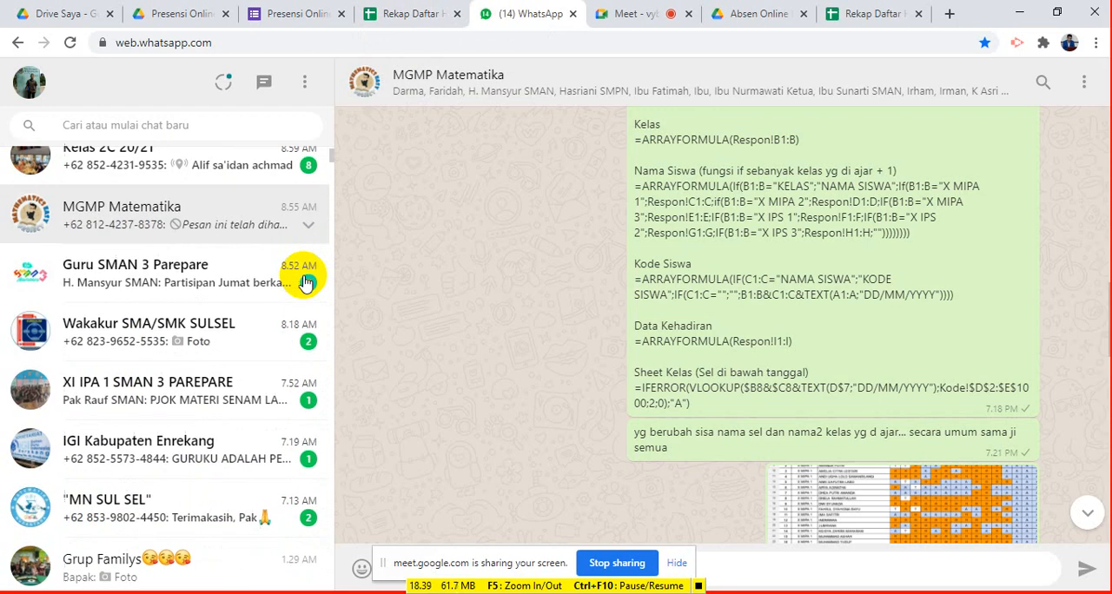
pyautogui.scroll(4, 304, 276)
pyautogui.click(615, 13)
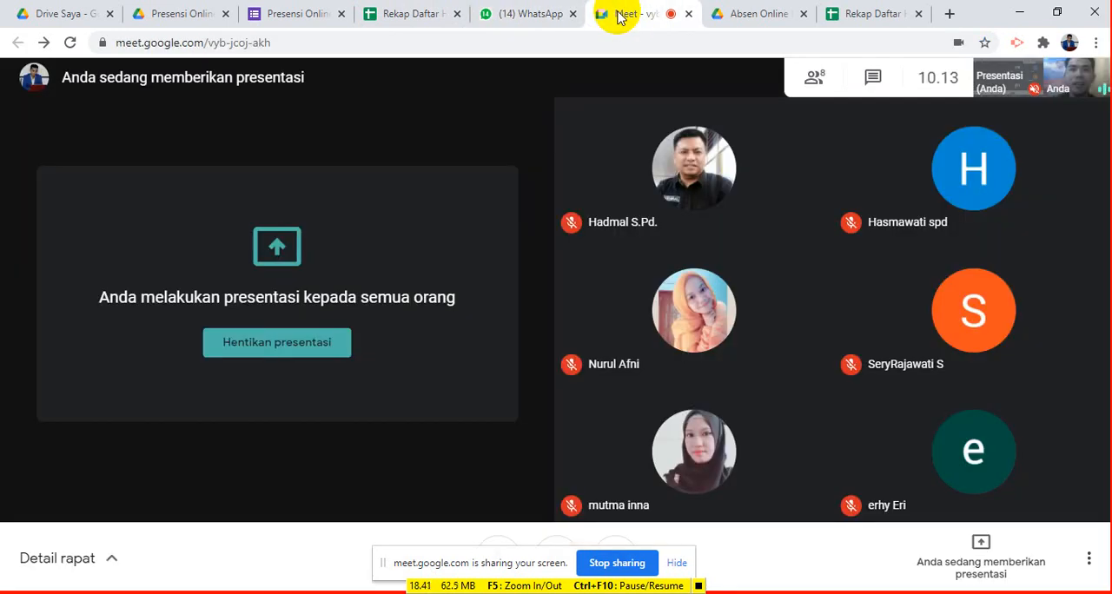
pyautogui.click(408, 13)
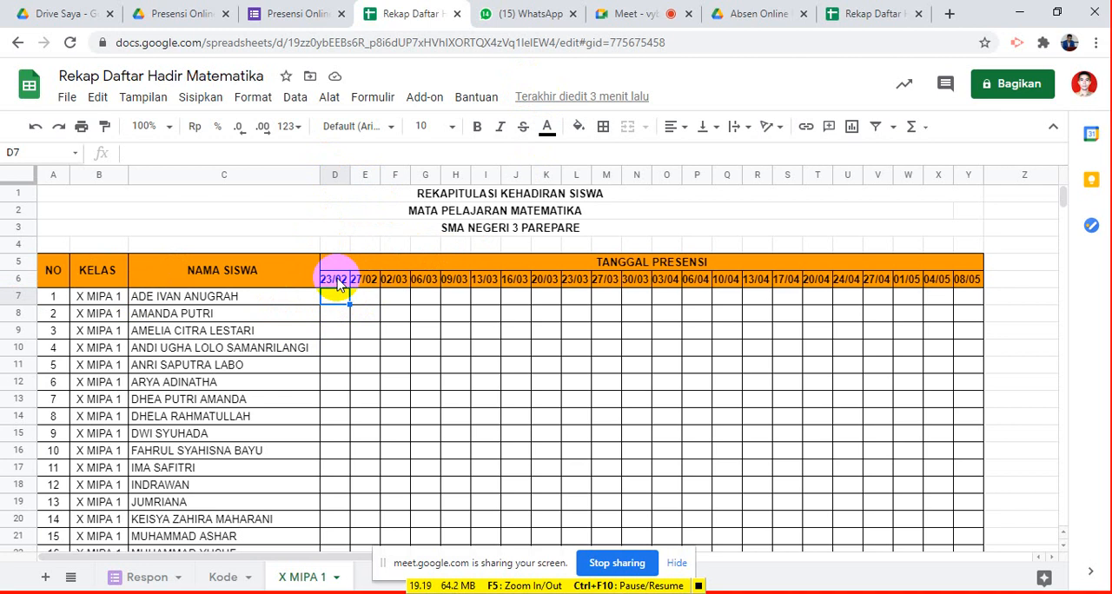
# - Switch to WhatsApp and copy the IFERROR formula under "Sheet Kelas (Sel di bawah tanggal)" in the MGMP Matematika chat
pyautogui.click(529, 19)
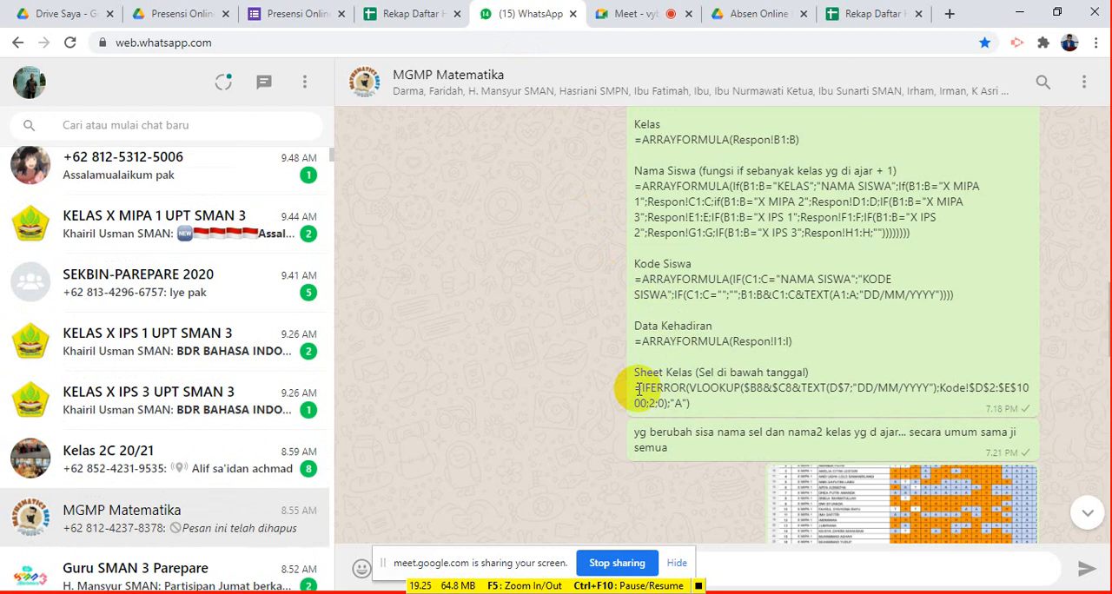
pyautogui.click(634, 389)
pyautogui.moveTo(634, 389); pyautogui.dragTo(688, 404)
pyautogui.hotkey('ctrl', 'c')
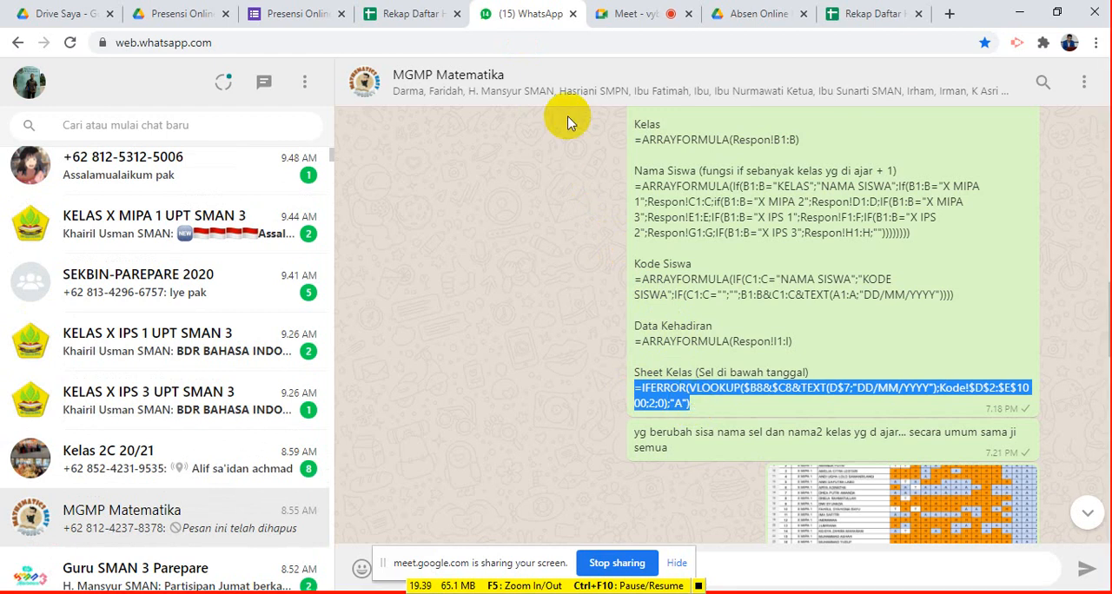
# - Return to the X MIPA 1 sheet in Google Sheets and paste =IFERROR(VLOOKUP($B8&$C8&TEXT(D$7;"DD/MM/YYYY");Kode!$D$2:$E$1000;2;0);"A") into D7
pyautogui.click(425, 16)
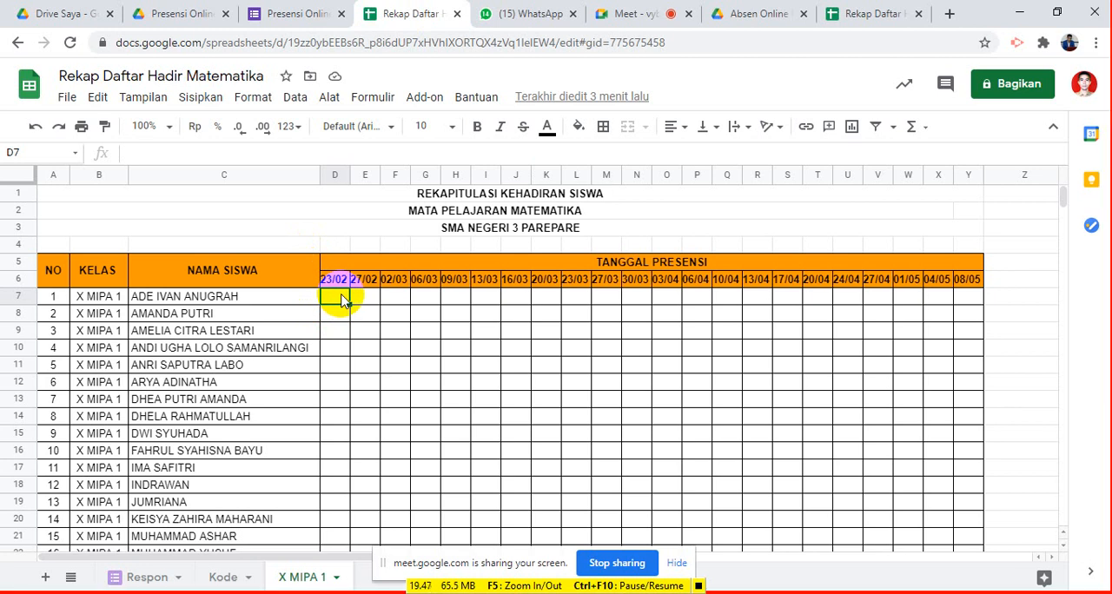
pyautogui.hotkey('ctrl', 'v')
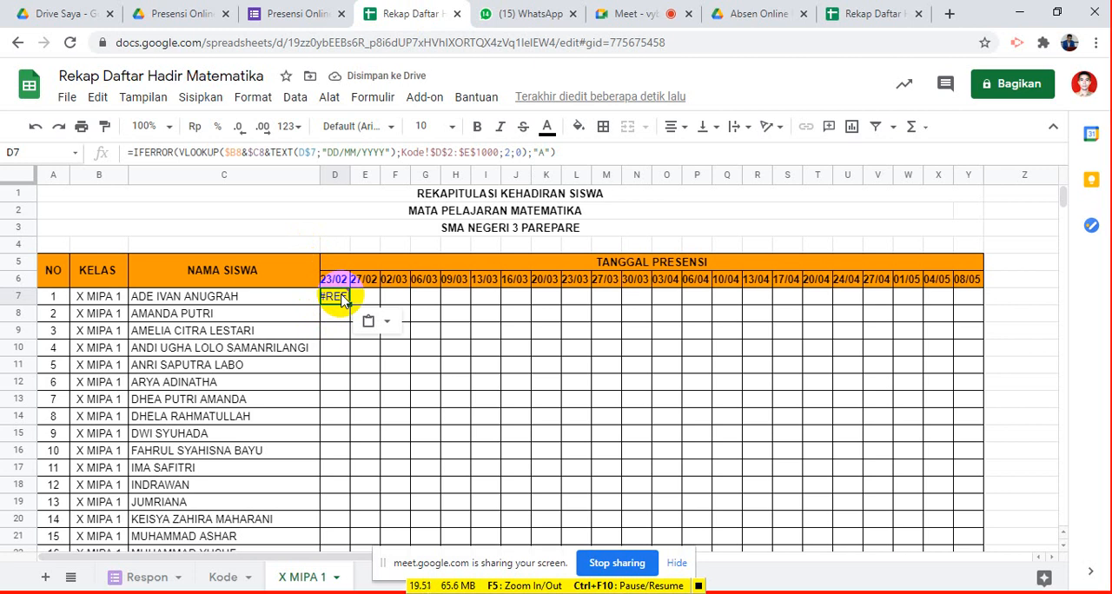
pyautogui.moveTo(338, 298)
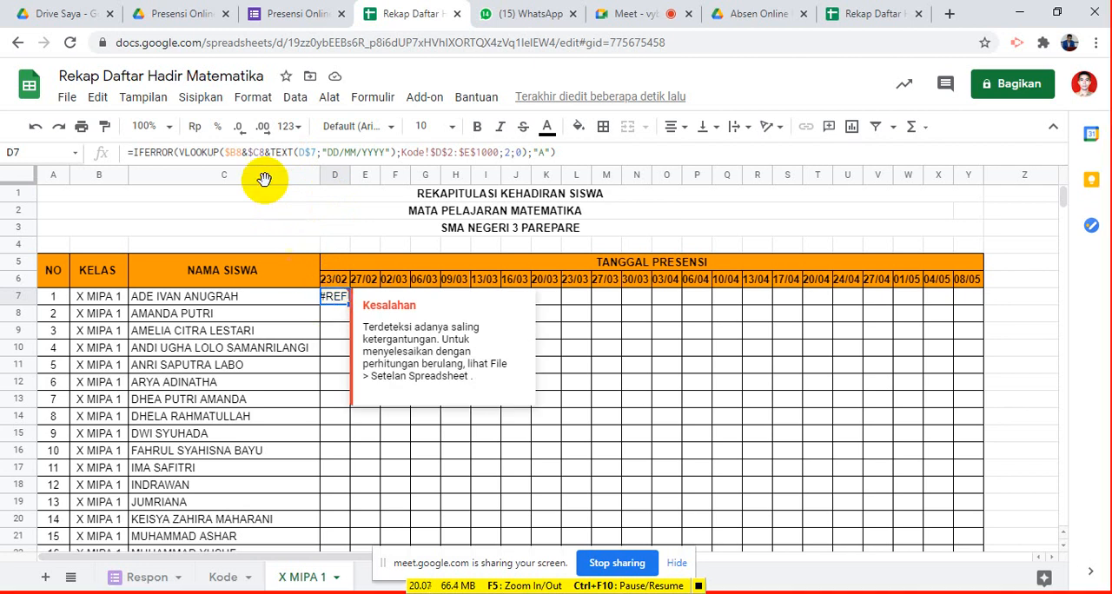
pyautogui.hotkey('ctrl', 'v')
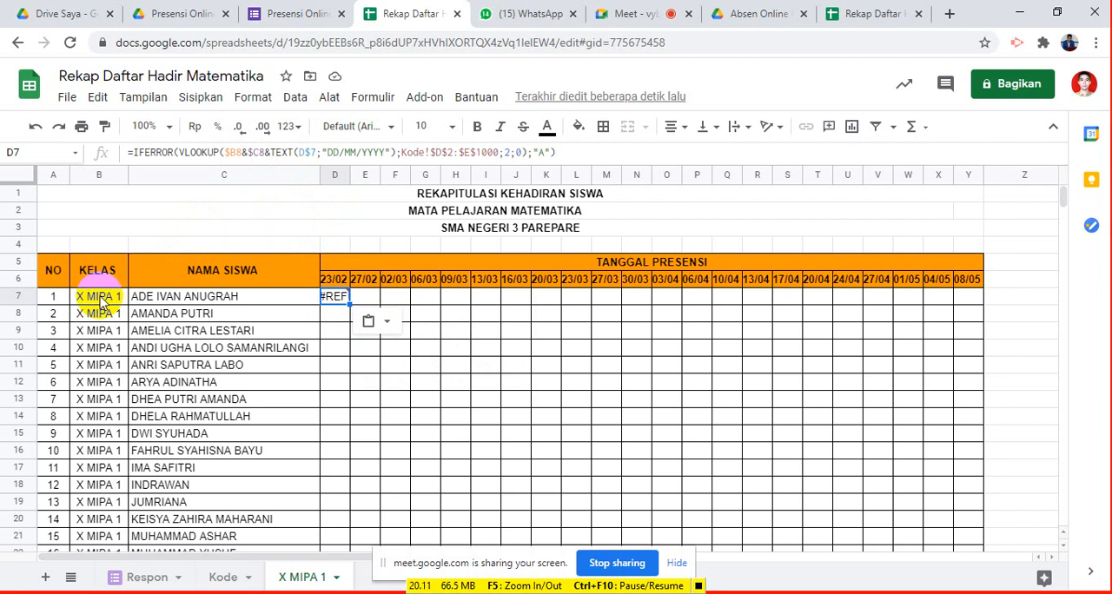
# - Correct the D7 formula's class and student name references to $B7 and $C7
pyautogui.click(238, 155)
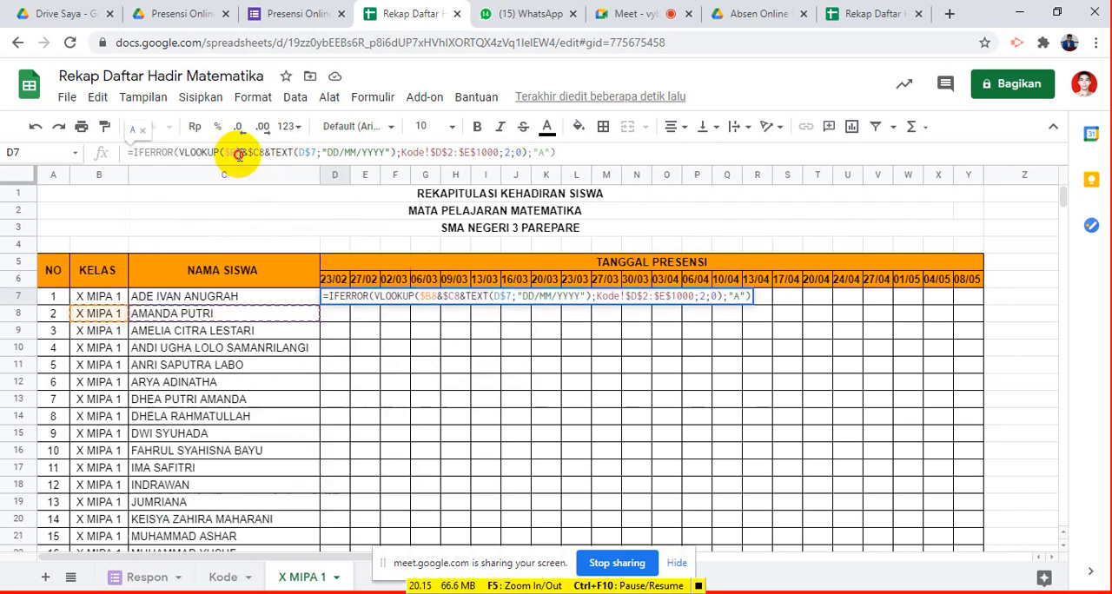
pyautogui.moveTo(237, 155); pyautogui.dragTo(242, 155)
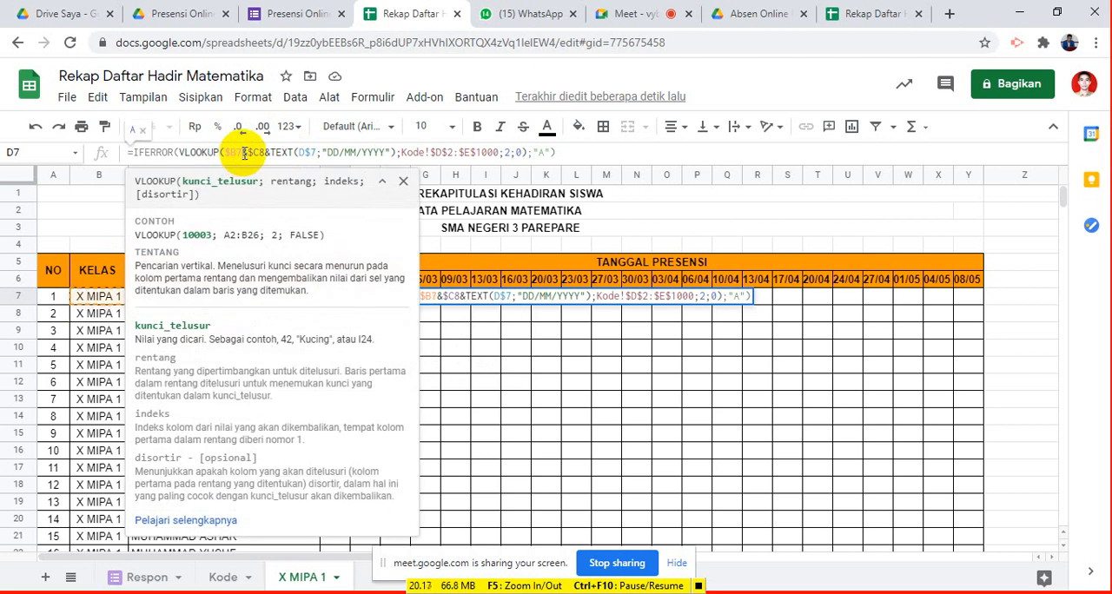
pyautogui.write('7')
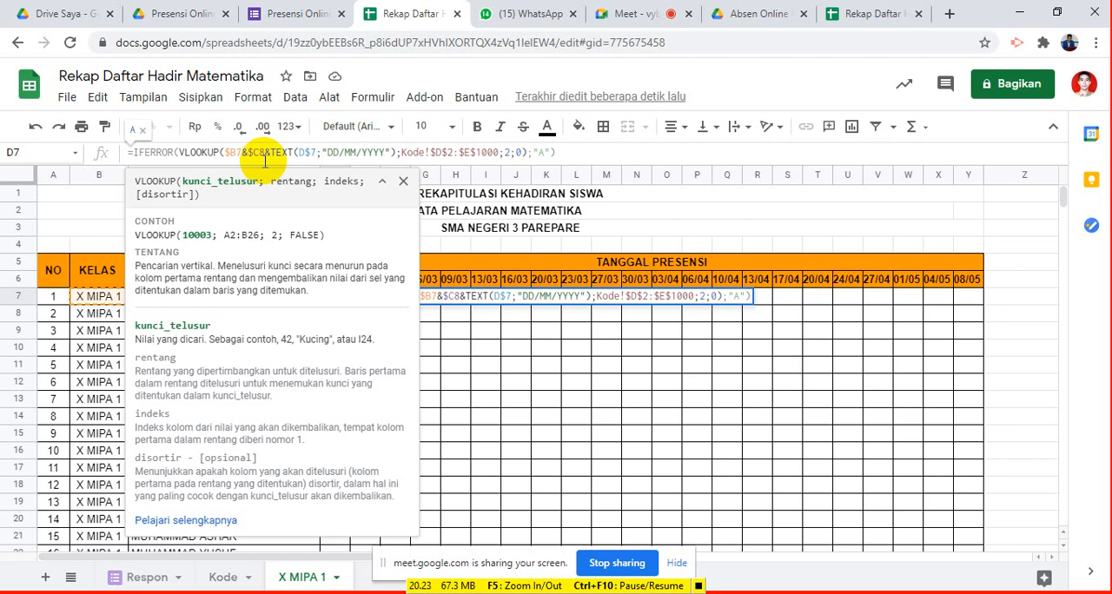
pyautogui.click(403, 183)
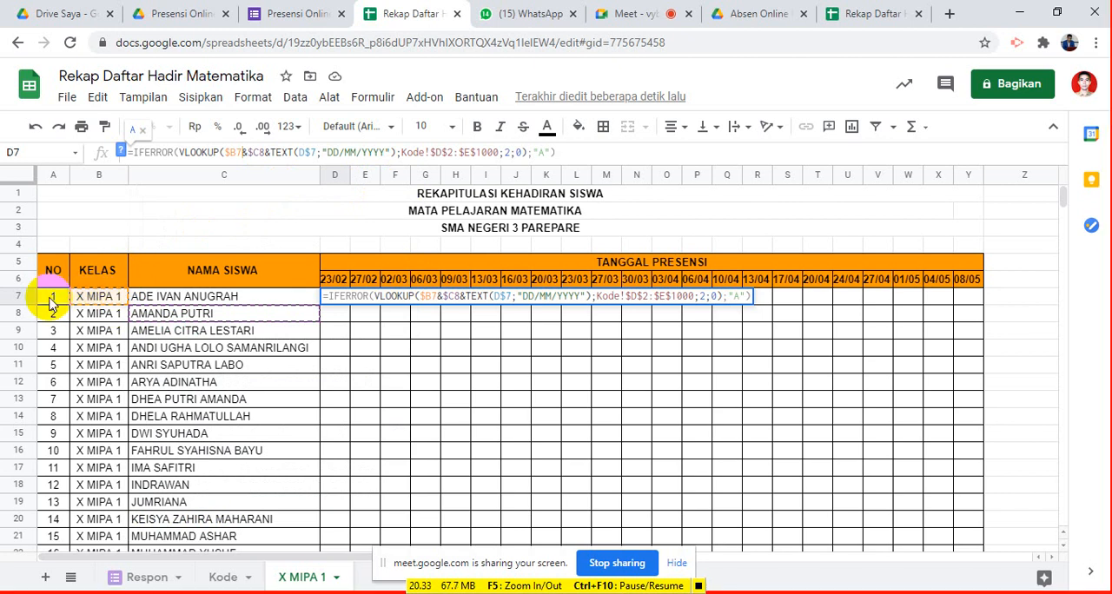
pyautogui.click(238, 153)
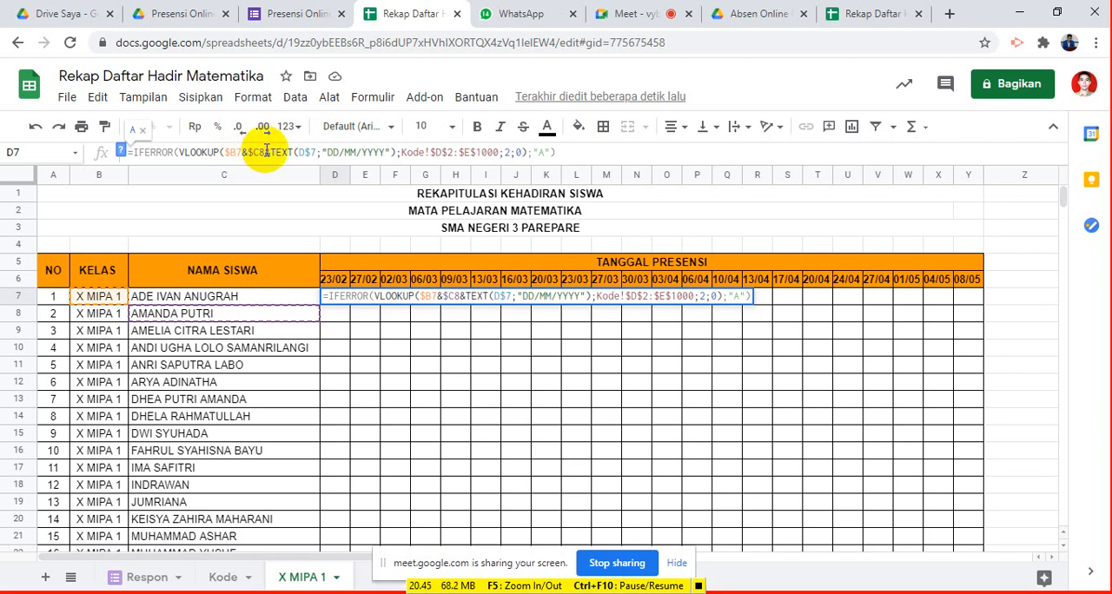
pyautogui.moveTo(260, 153); pyautogui.dragTo(266, 152)
pyautogui.write('7')
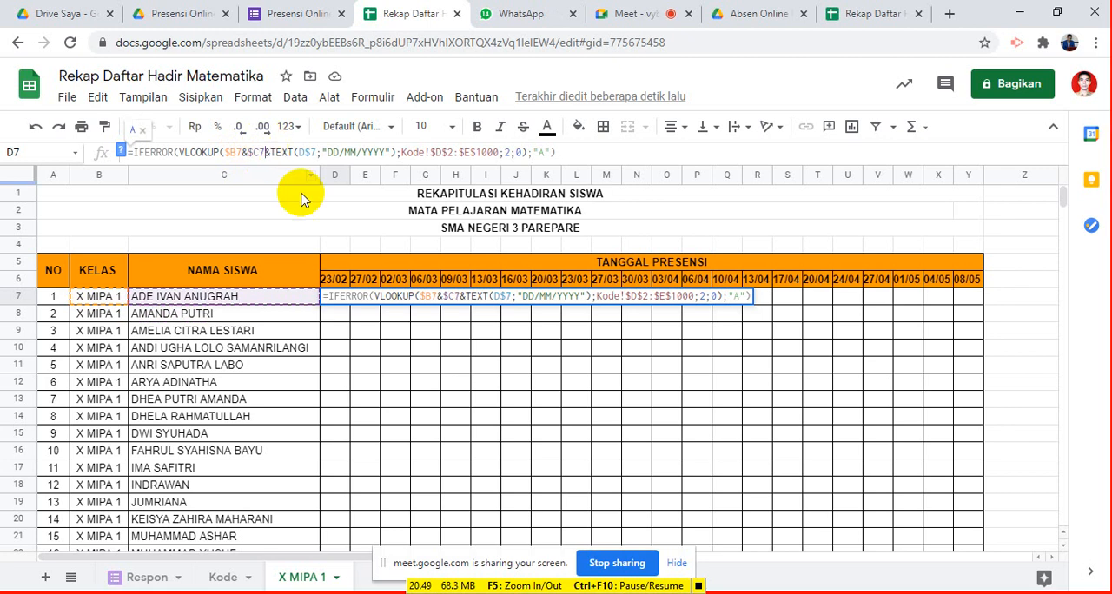
pyautogui.press('Return')
# - Change the date reference in the D7 formula to D$6, checking the lookup range on the Kode sheet before returning to X MIPA 1
pyautogui.click(335, 297)
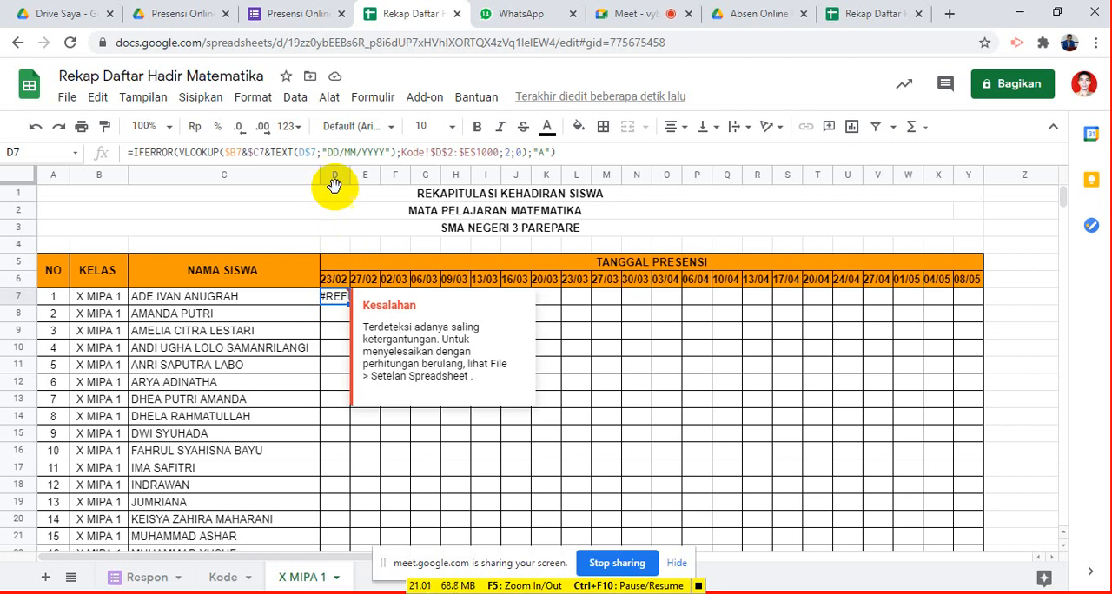
pyautogui.moveTo(332, 302)
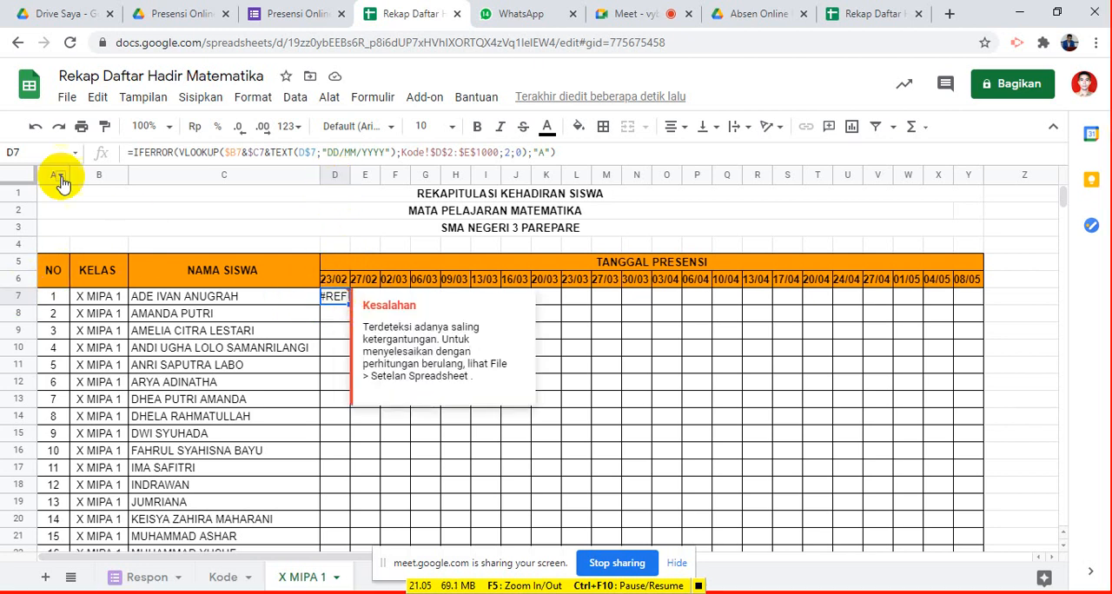
pyautogui.click(235, 152)
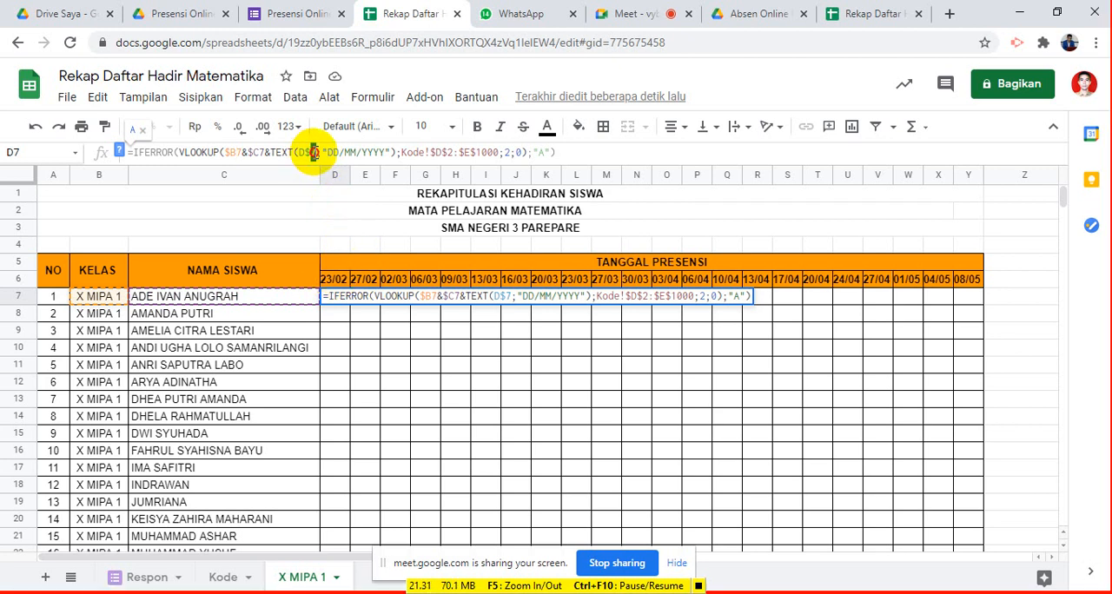
pyautogui.write('6')
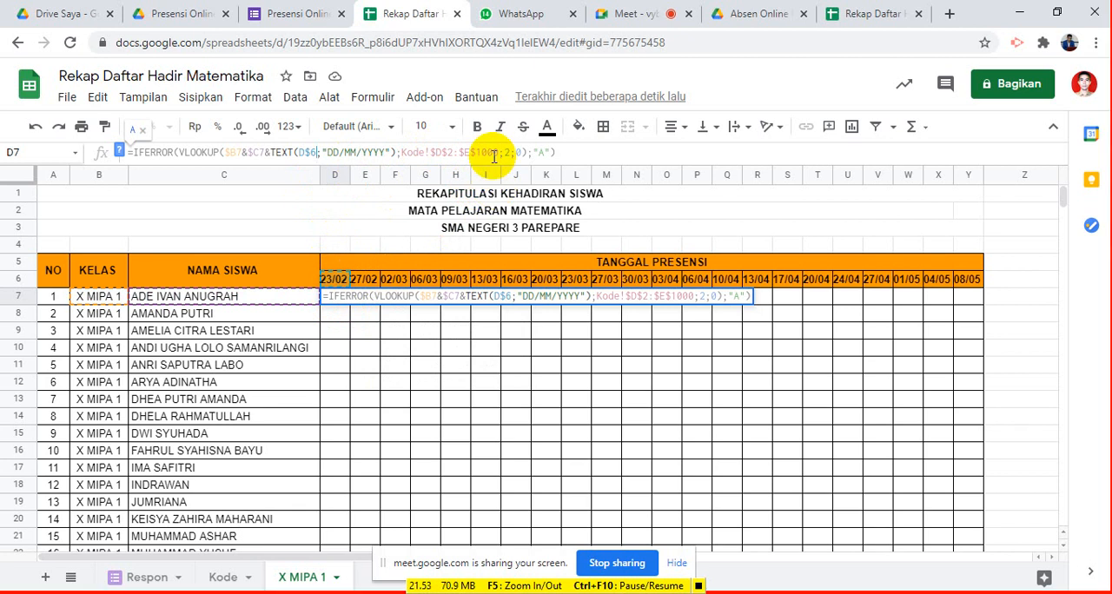
pyautogui.click(229, 578)
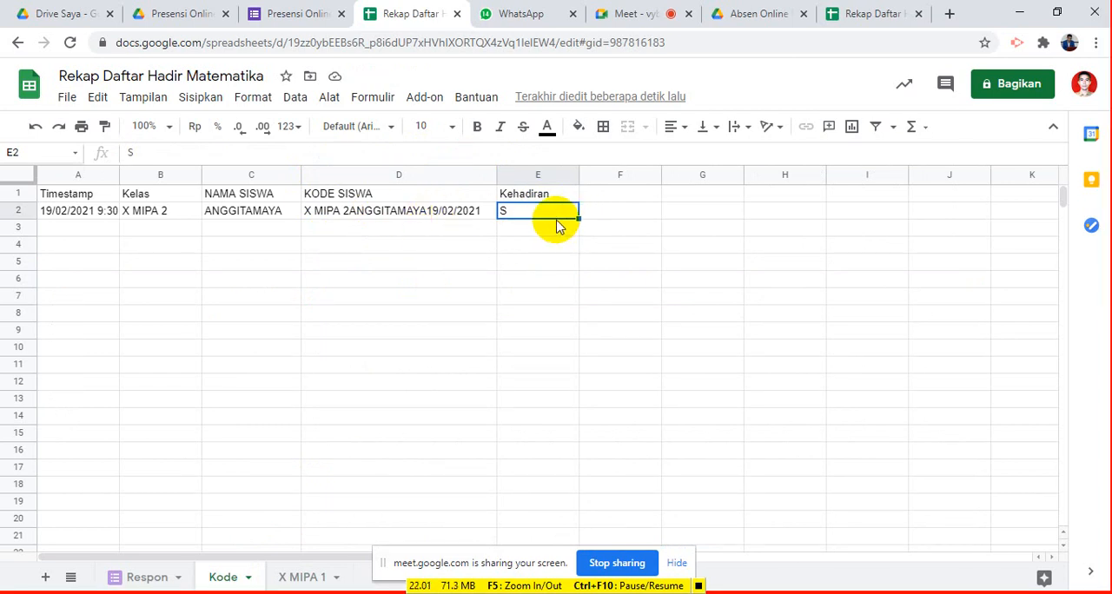
pyautogui.click(310, 575)
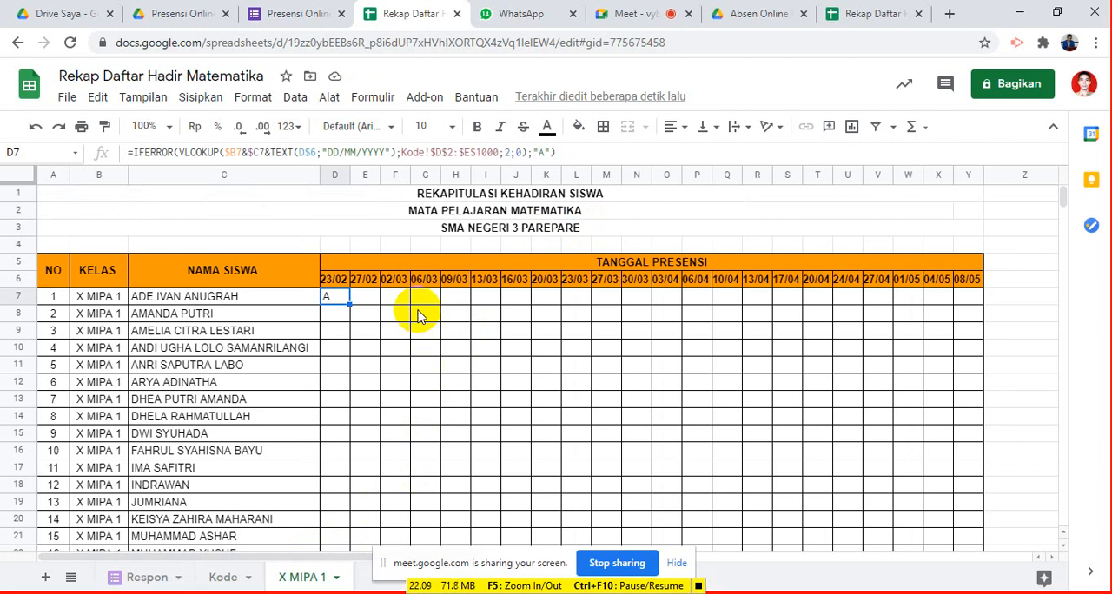
# - Center the attendance result in D7 horizontally and review the student codes on the Kode sheet before returning to X MIPA 1
pyautogui.press('F2')
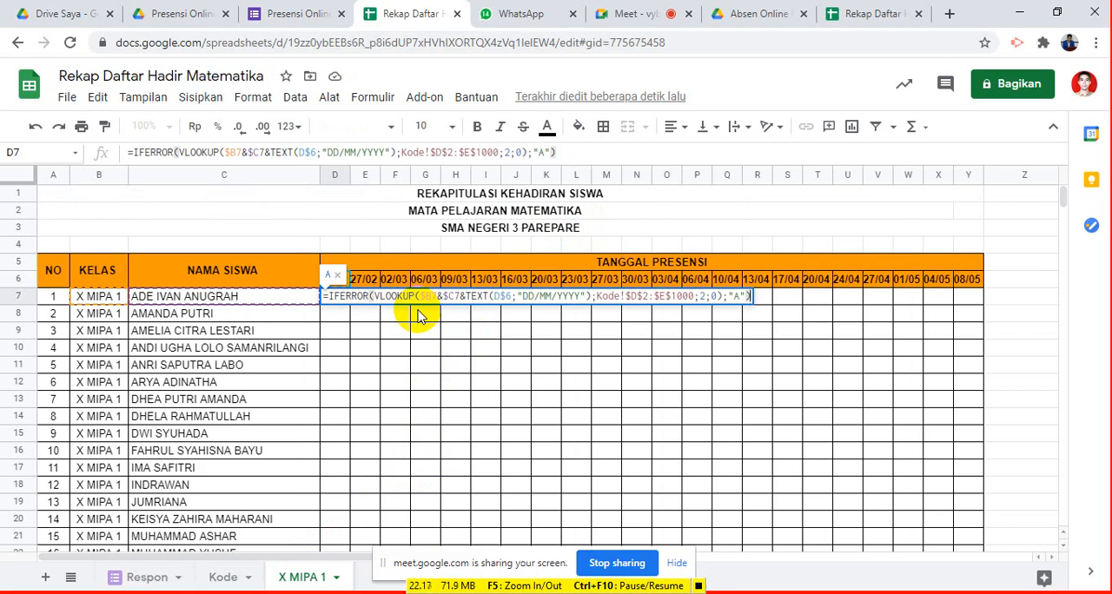
pyautogui.click(556, 440)
pyautogui.click(345, 298)
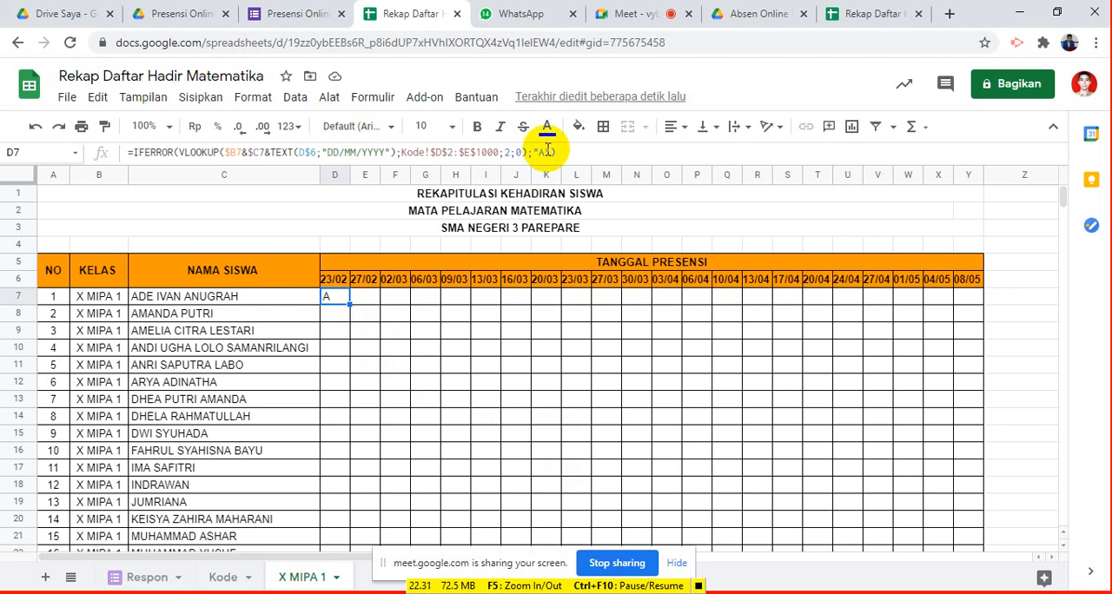
pyautogui.click(673, 128)
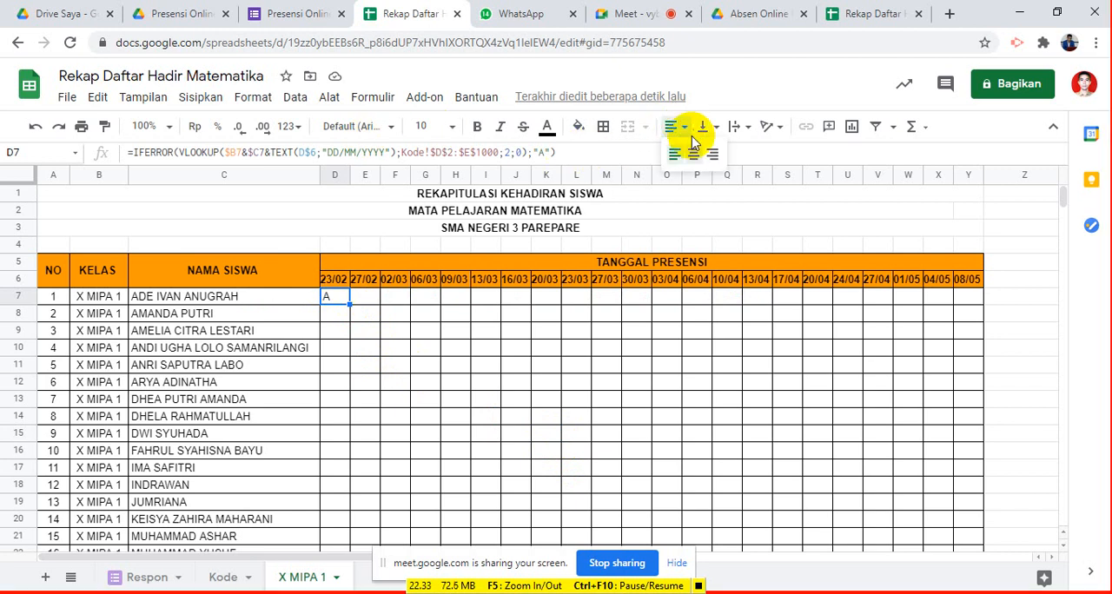
pyautogui.click(698, 157)
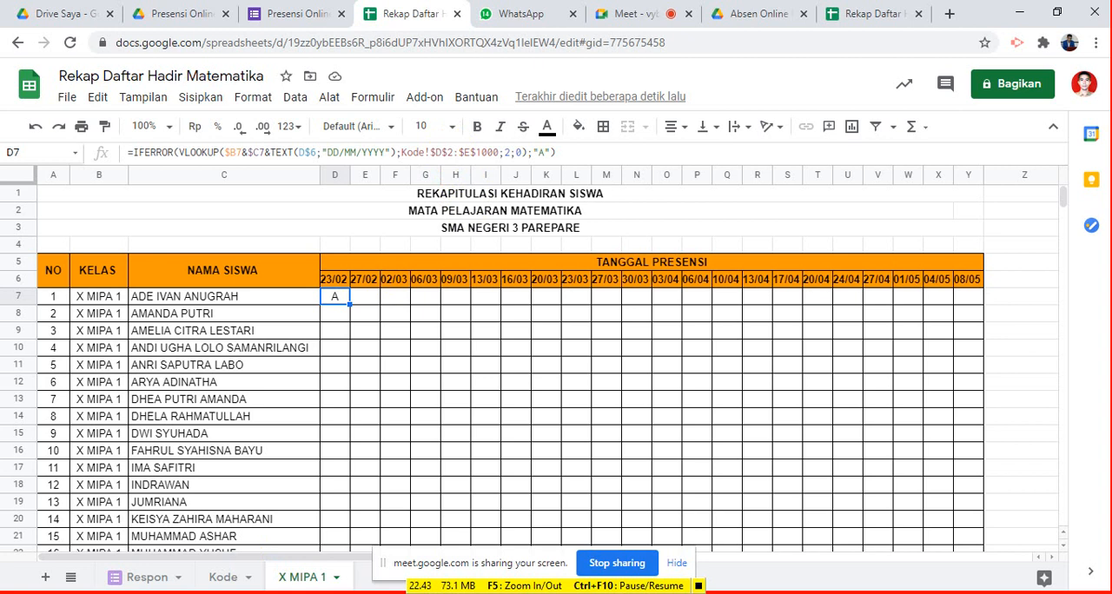
pyautogui.click(222, 580)
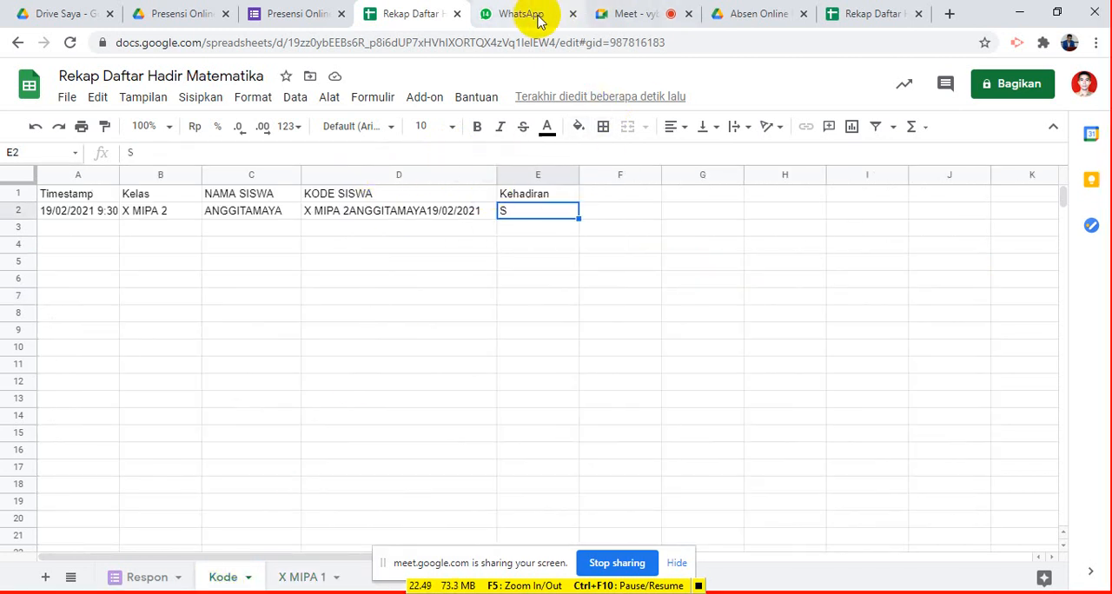
pyautogui.click(289, 583)
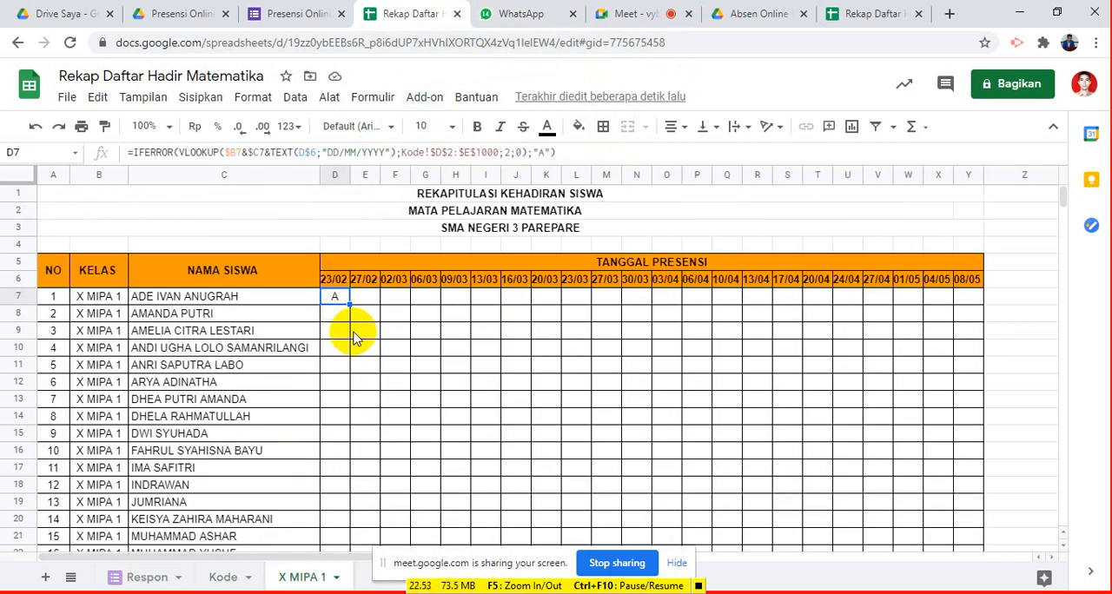
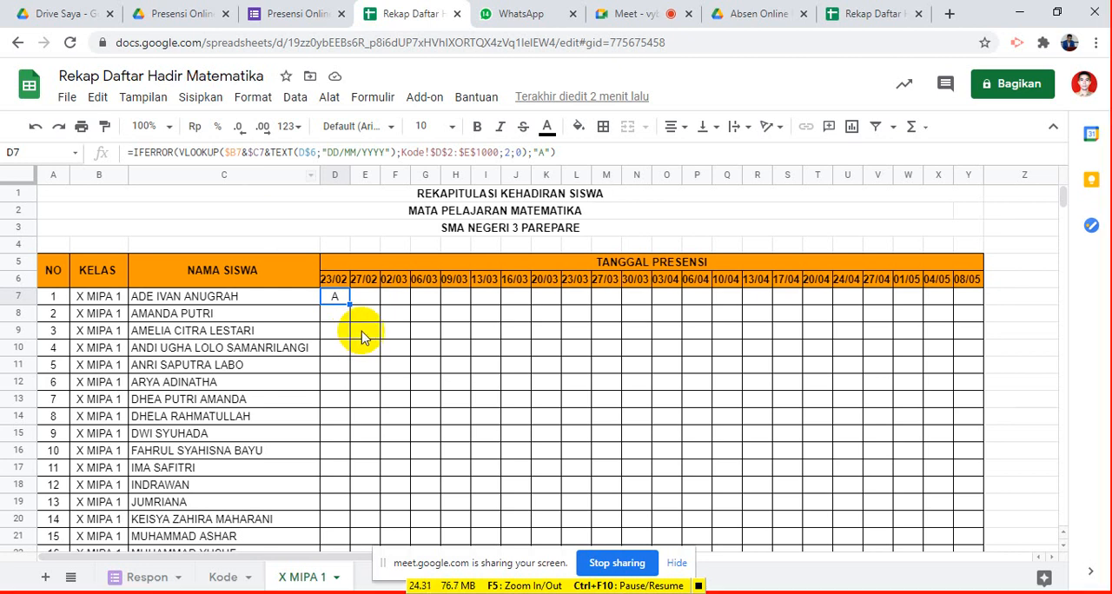
# - Fill the D7 attendance formula across to Y7 and down through row 31, then check the date in D6
pyautogui.click(349, 302)
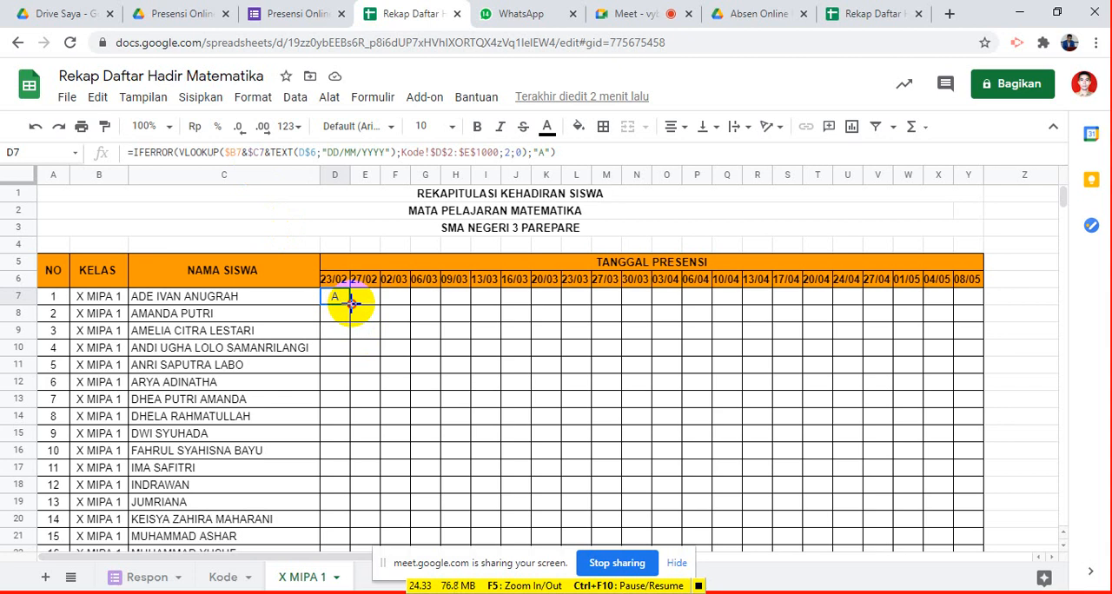
pyautogui.moveTo(349, 302)
pyautogui.mouseDown()
pyautogui.moveTo(530, 340)
pyautogui.moveTo(784, 358)
pyautogui.moveTo(350, 301)
pyautogui.mouseUp()
pyautogui.moveTo(351, 304); pyautogui.dragTo(974, 309)
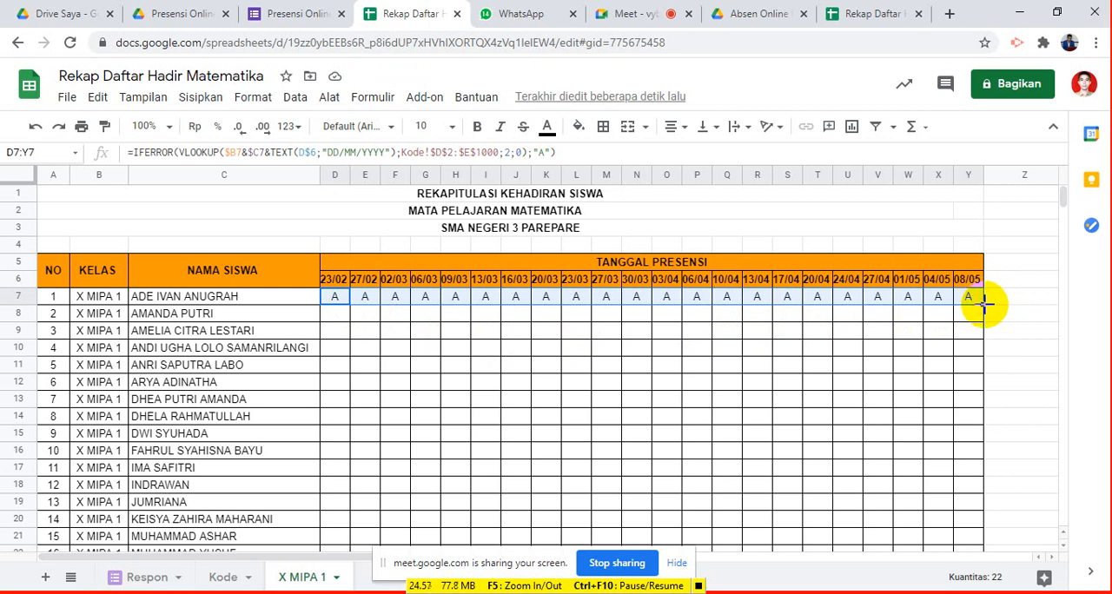
pyautogui.moveTo(985, 304); pyautogui.dragTo(984, 527)
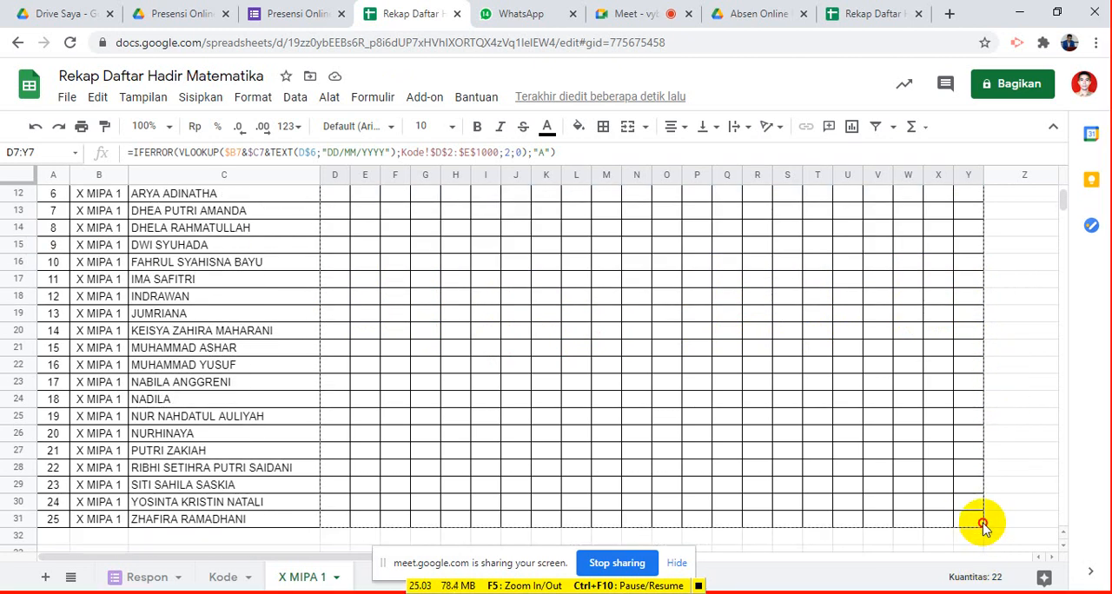
pyautogui.moveTo(984, 527); pyautogui.dragTo(980, 511)
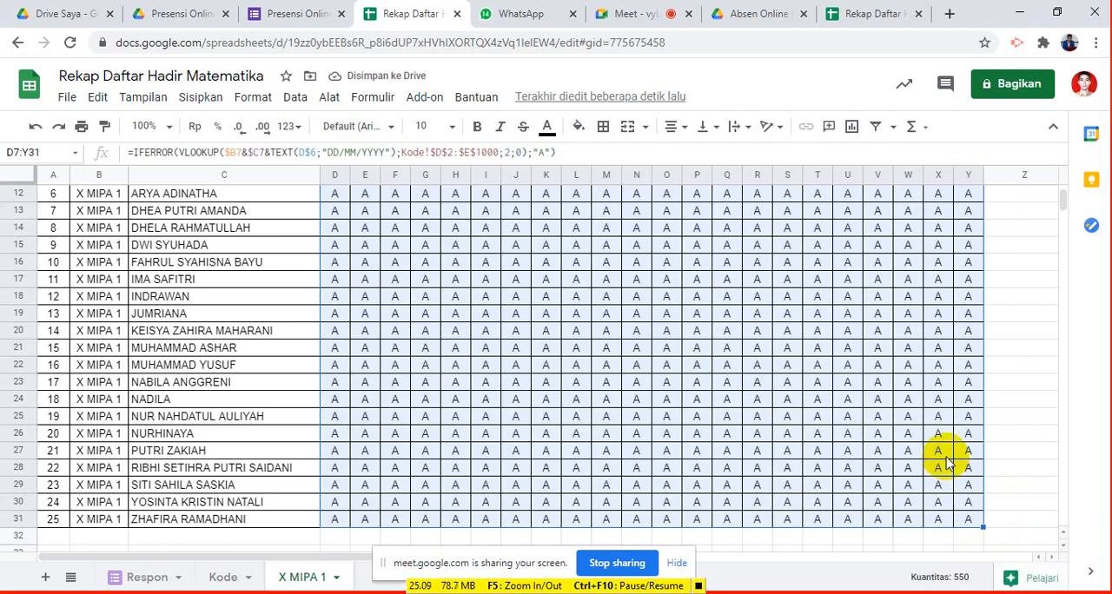
pyautogui.scroll(4, 945, 461)
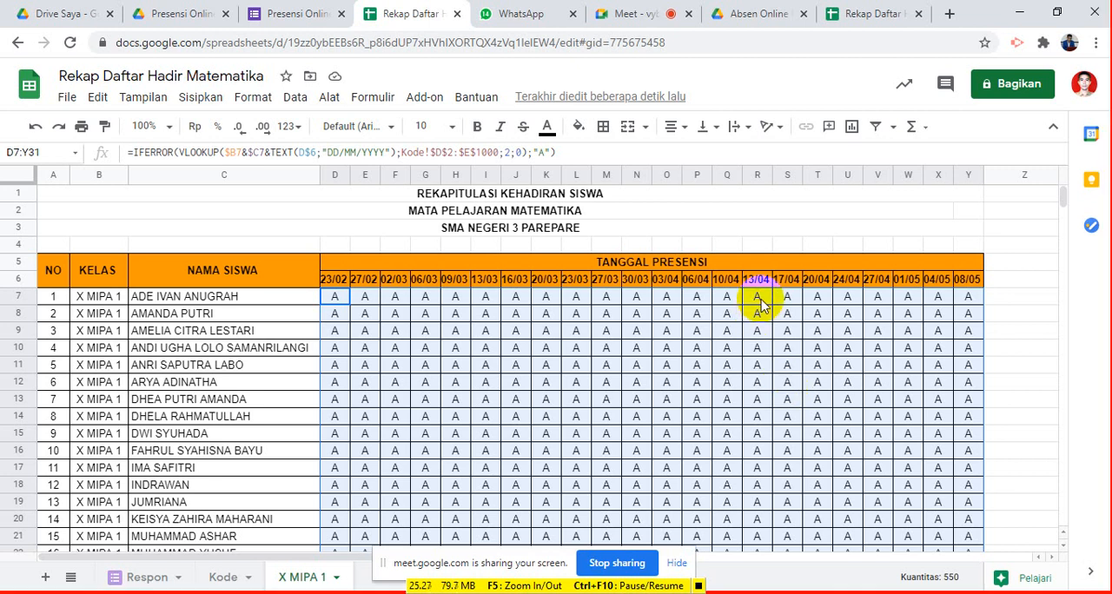
pyautogui.click(335, 280)
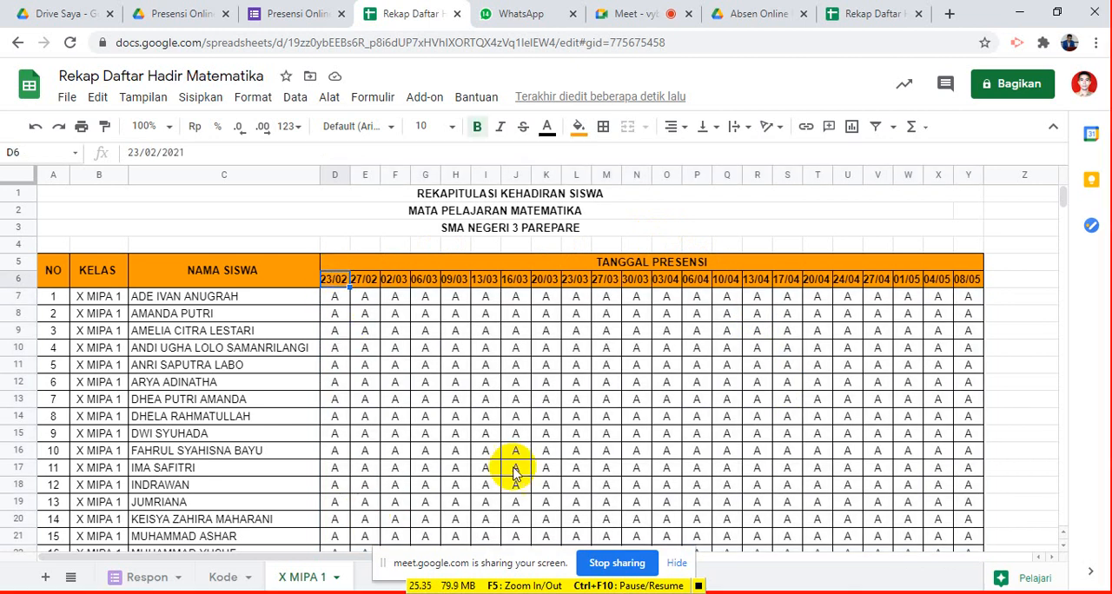
# - Select the attendance results in D7:Y31 and open a new conditional formatting rule for that range
pyautogui.click(344, 300)
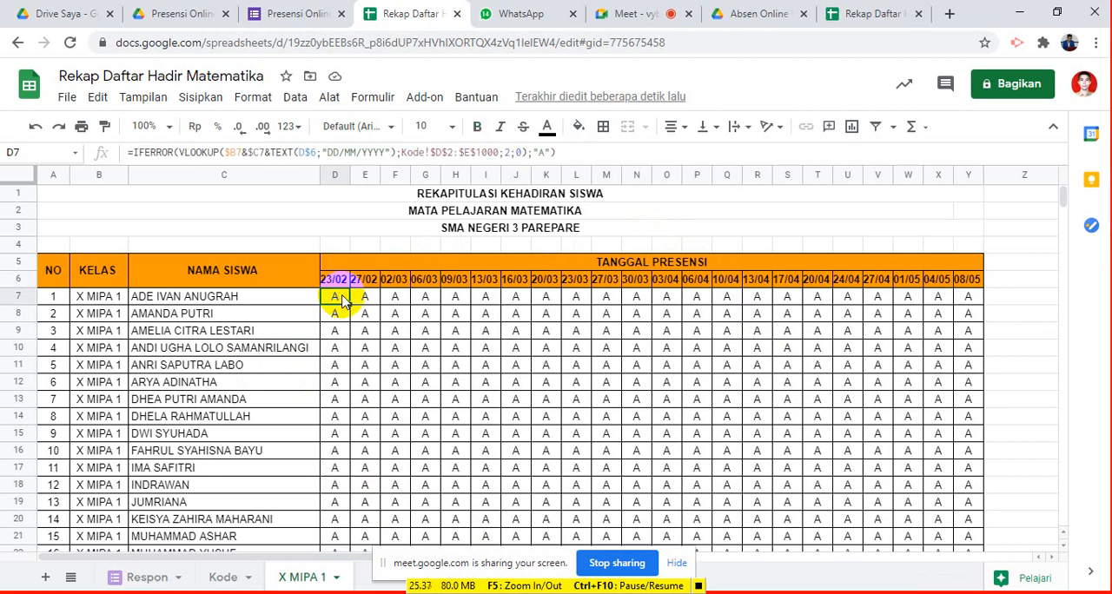
pyautogui.hotkey('shift', 'Right')
pyautogui.hotkey('shift', 'Right')
pyautogui.hotkey('shift', 'Right')
pyautogui.hotkey('shift', 'Right')
pyautogui.hotkey('shift', 'Right')
pyautogui.hotkey('shift', 'Right')
pyautogui.hotkey('shift', 'Right')
pyautogui.hotkey('shift', 'Right')
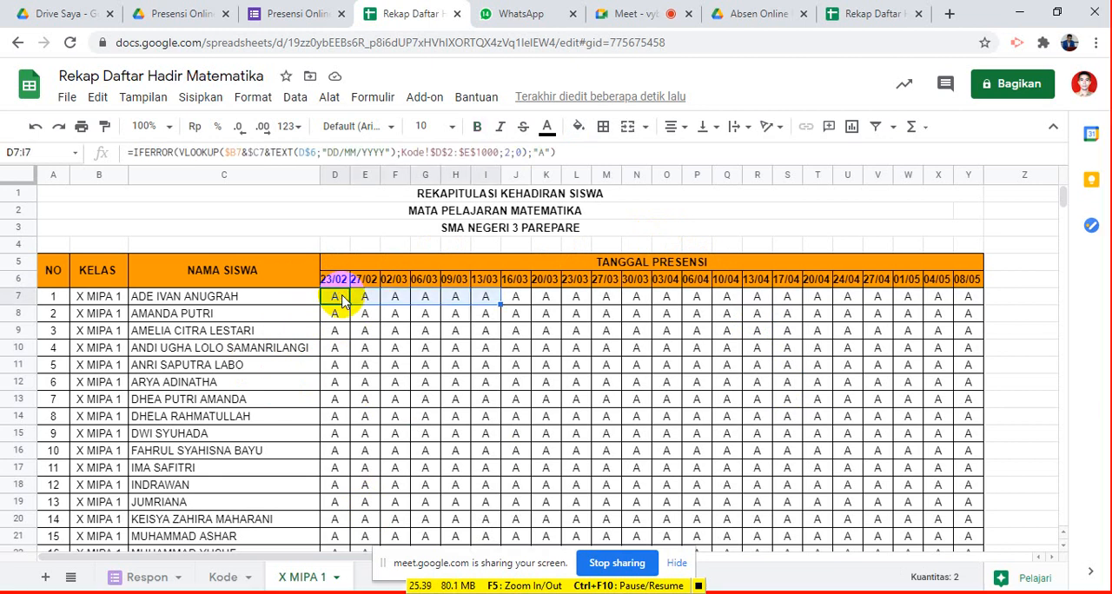
pyautogui.hotkey('shift', 'Right')
pyautogui.hotkey('shift', 'Right')
pyautogui.hotkey('shift', 'Right')
pyautogui.hotkey('shift', 'Right')
pyautogui.hotkey('shift', 'Right')
pyautogui.hotkey('shift', 'Right')
pyautogui.hotkey('shift', 'Right')
pyautogui.hotkey('shift', 'Right')
pyautogui.hotkey('shift', 'Right')
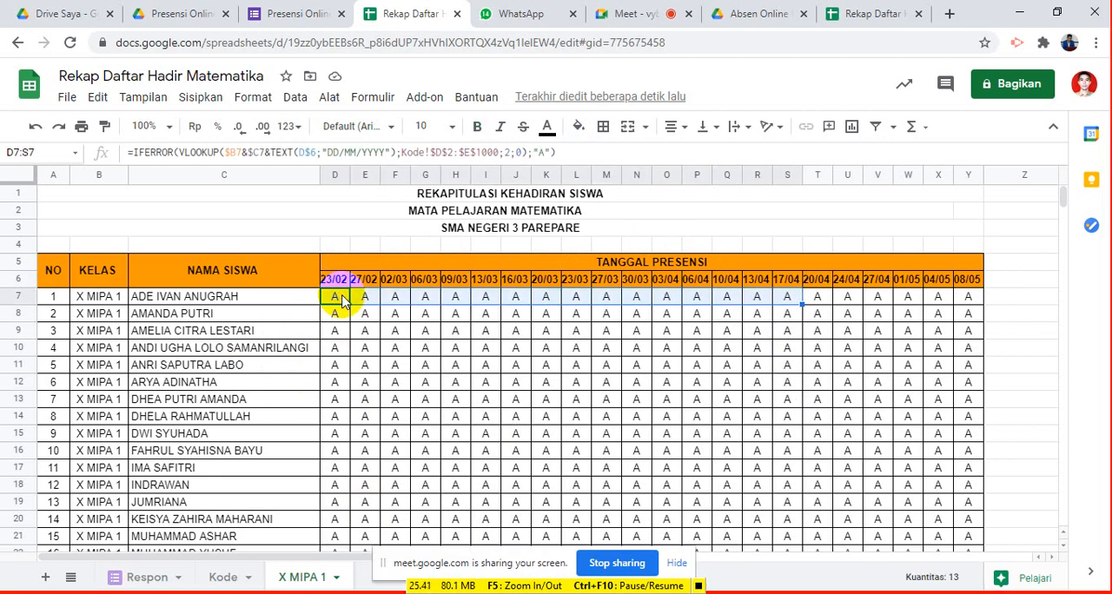
pyautogui.hotkey('shift', 'Right')
pyautogui.hotkey('shift', 'Right')
pyautogui.hotkey('shift', 'Right')
pyautogui.hotkey('shift', 'Right')
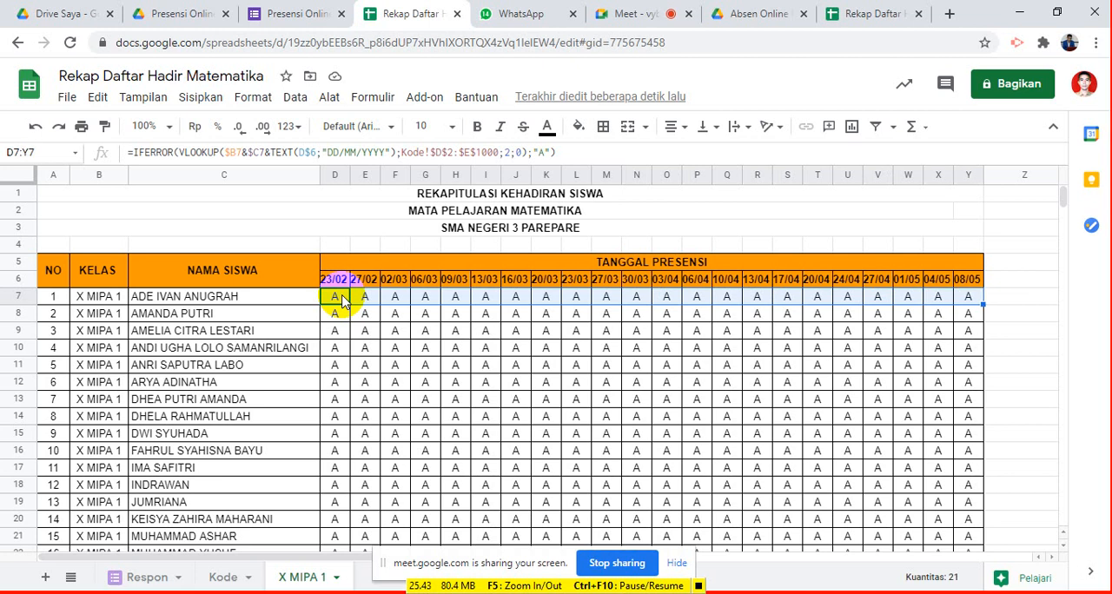
pyautogui.hotkey('ctrl', 'shift', 'Down')
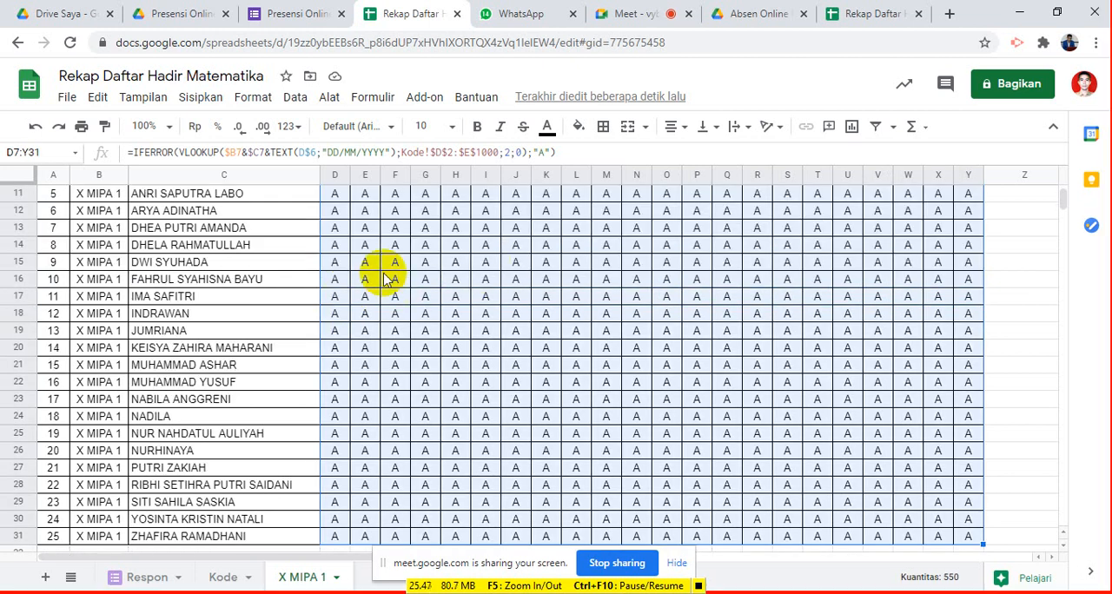
pyautogui.rightClick(572, 325)
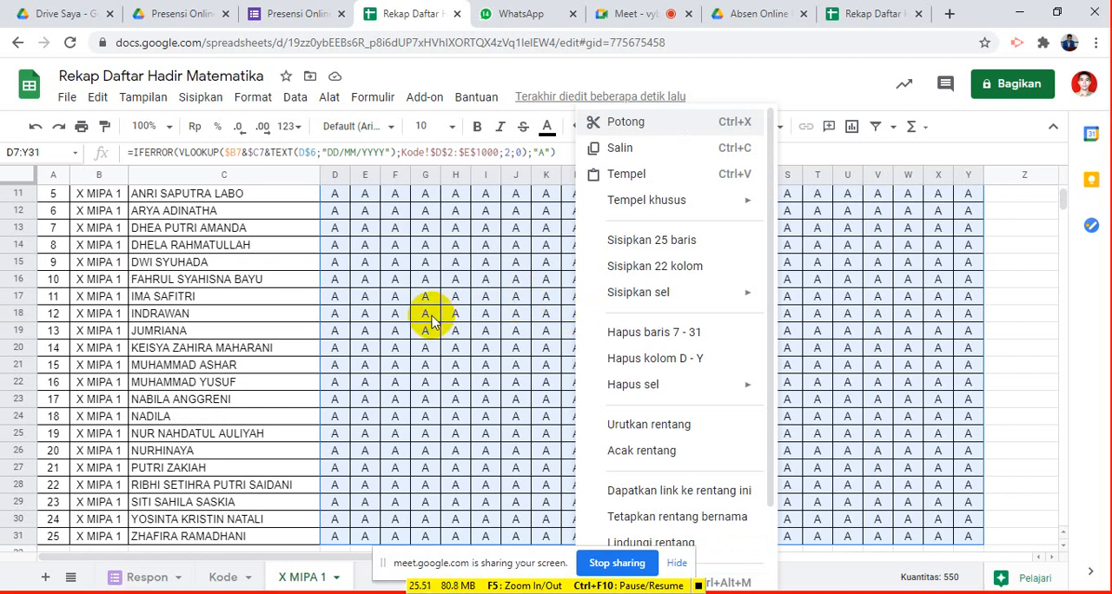
pyautogui.scroll(-2, 678, 417)
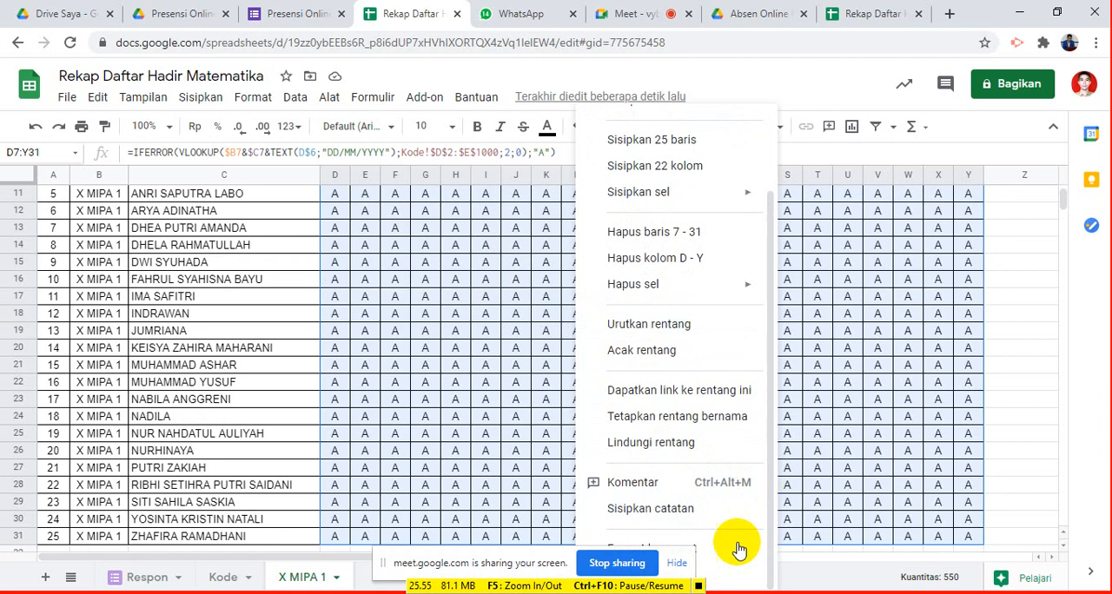
pyautogui.moveTo(534, 566); pyautogui.dragTo(438, 467)
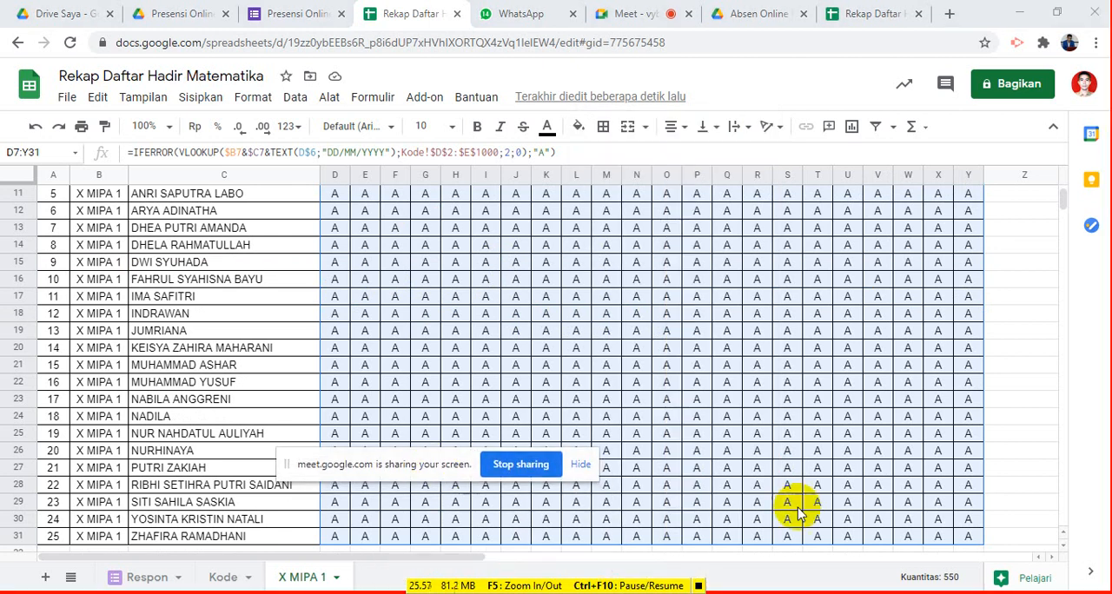
pyautogui.rightClick(789, 465)
pyautogui.scroll(-2, 827, 489)
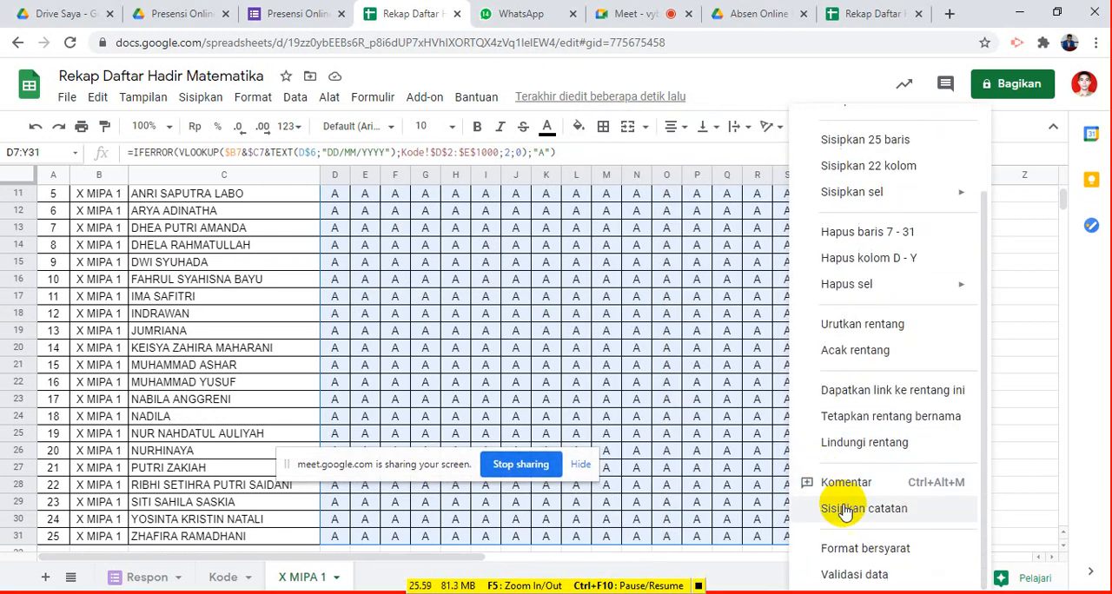
pyautogui.click(867, 550)
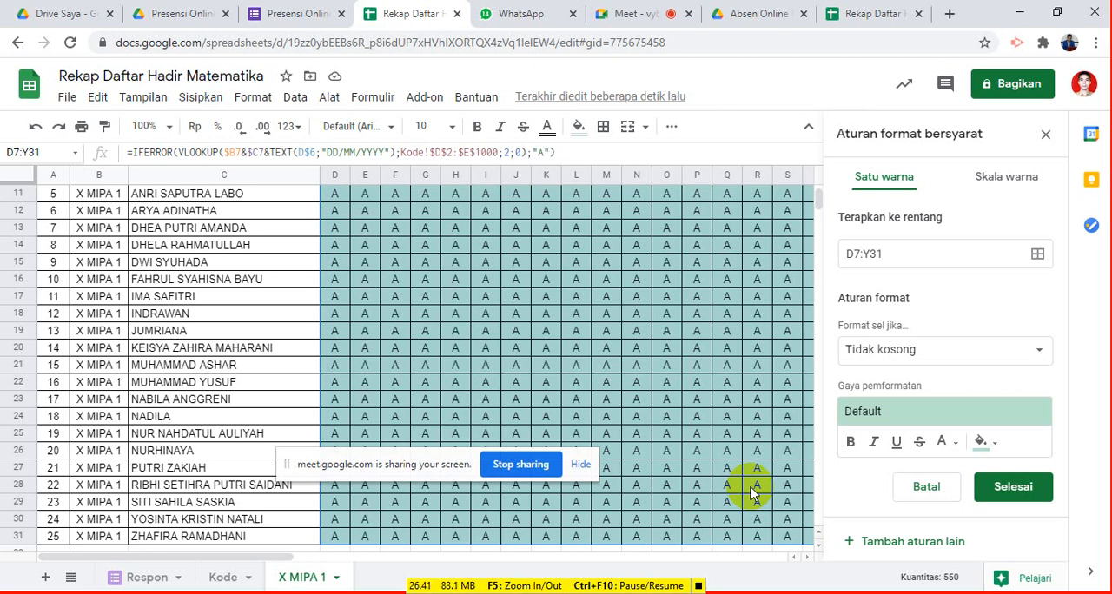
pyautogui.moveTo(382, 465); pyautogui.dragTo(270, 571)
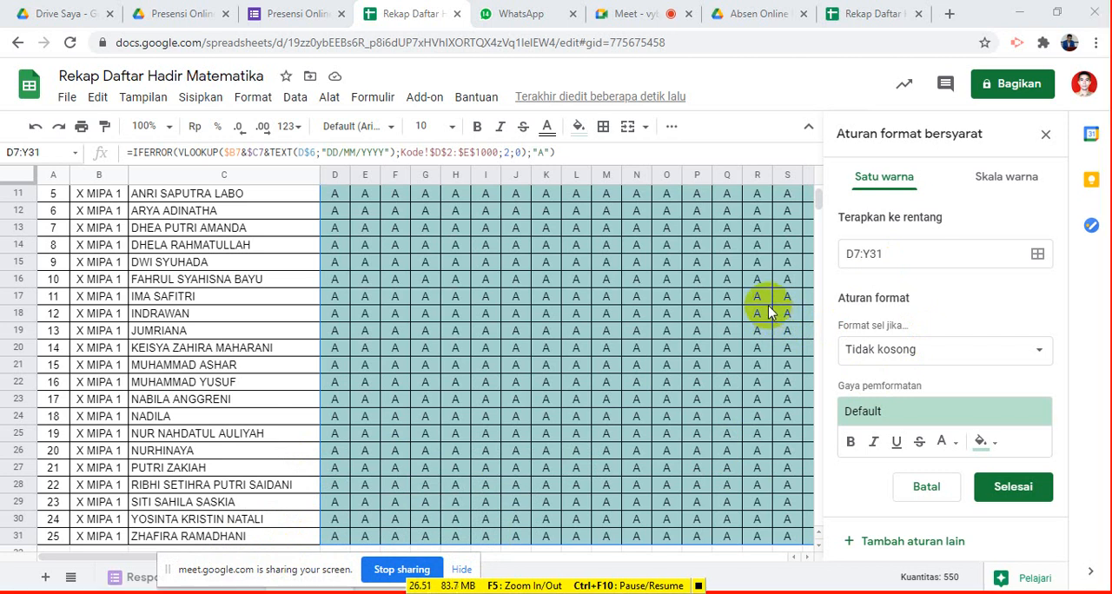
# - Create a conditional formatting rule for D7:Y31 that fills cells whose text contains "H" (Teks berisi) with light green
pyautogui.click(997, 445)
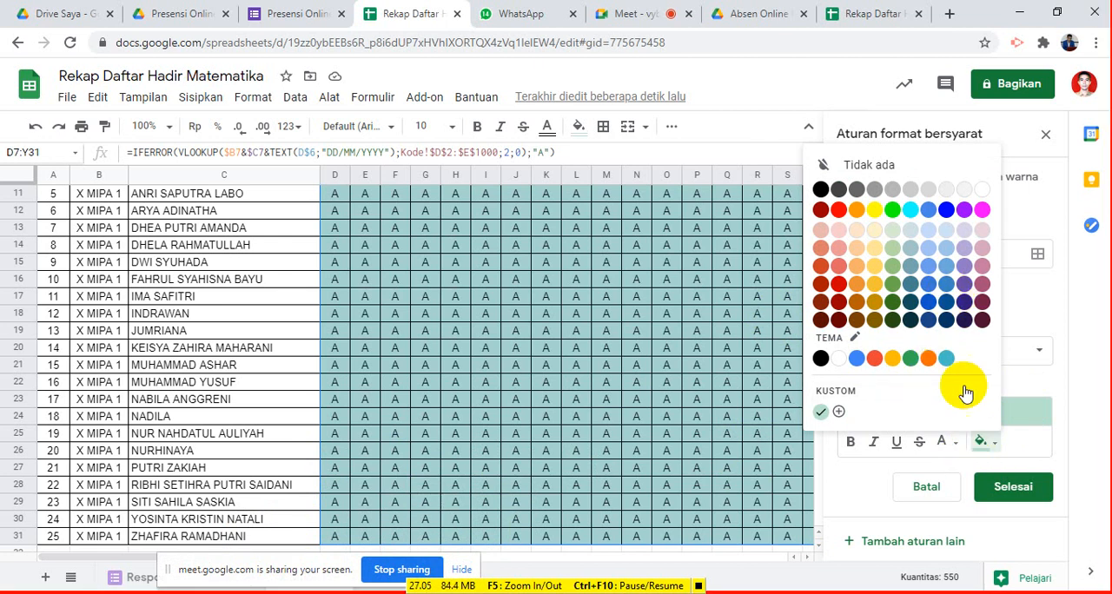
pyautogui.click(983, 443)
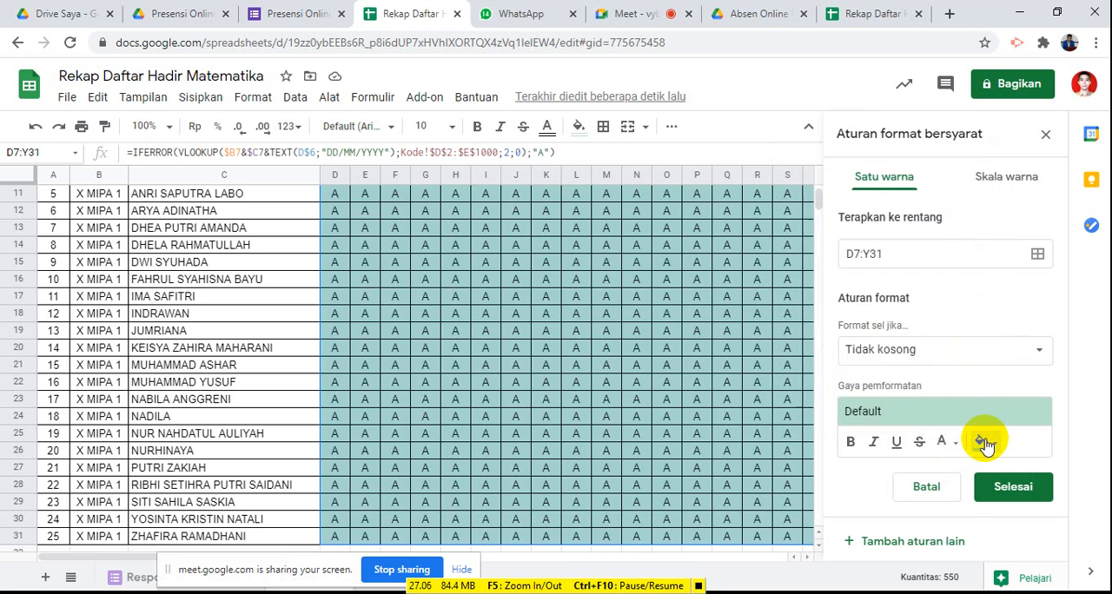
pyautogui.click(959, 359)
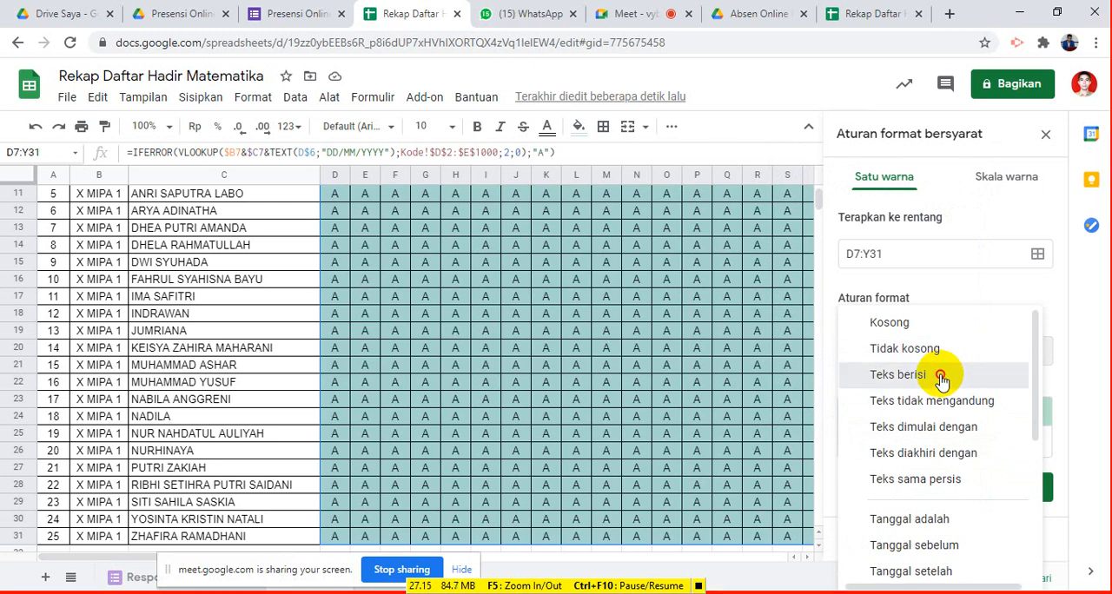
pyautogui.click(941, 378)
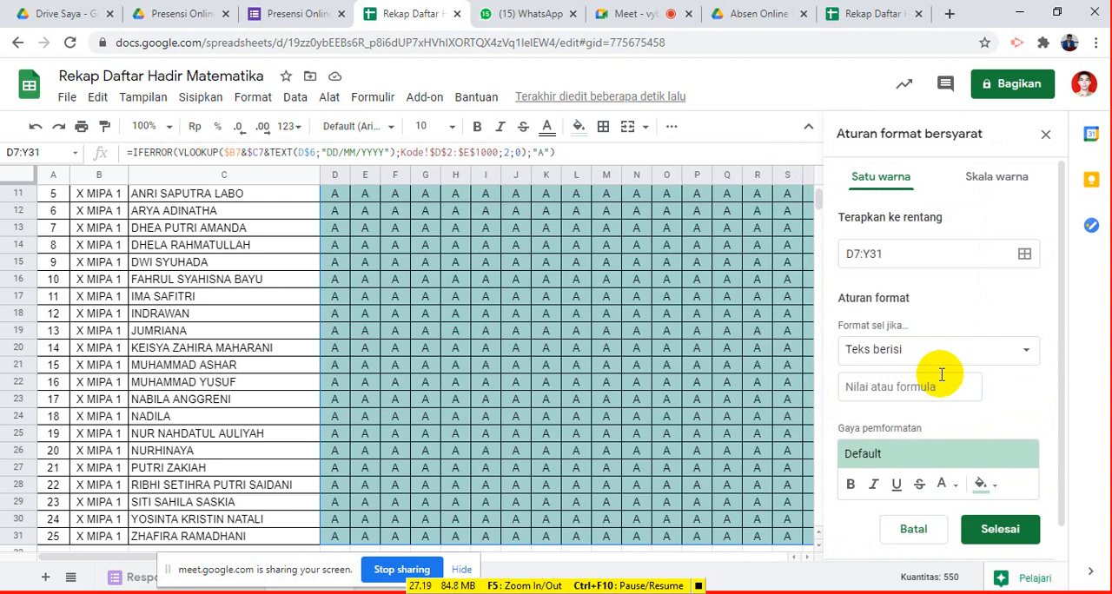
pyautogui.click(923, 387)
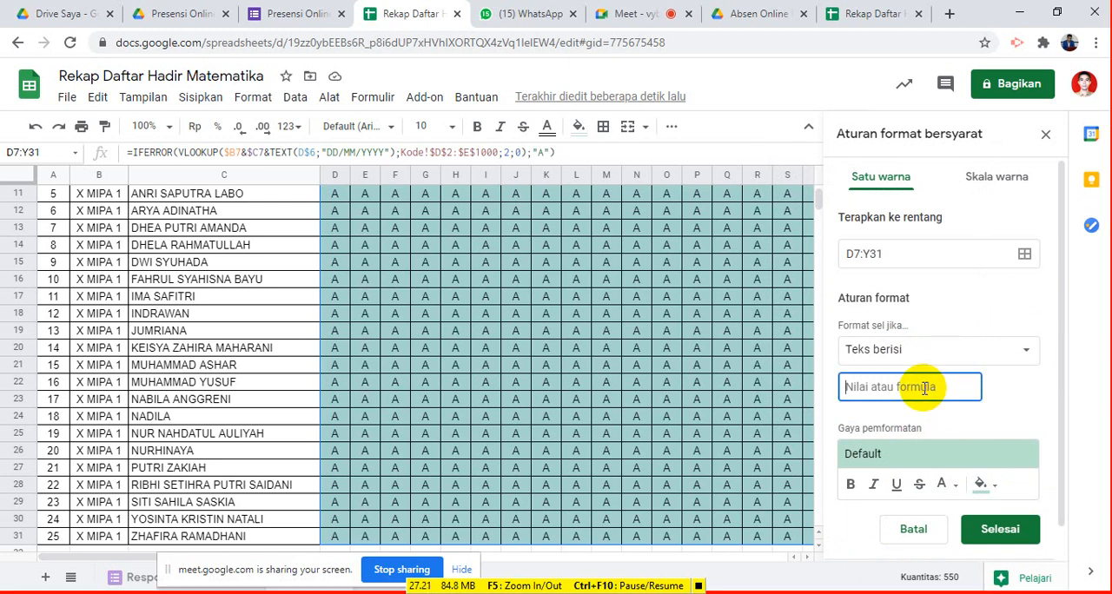
pyautogui.write('H')
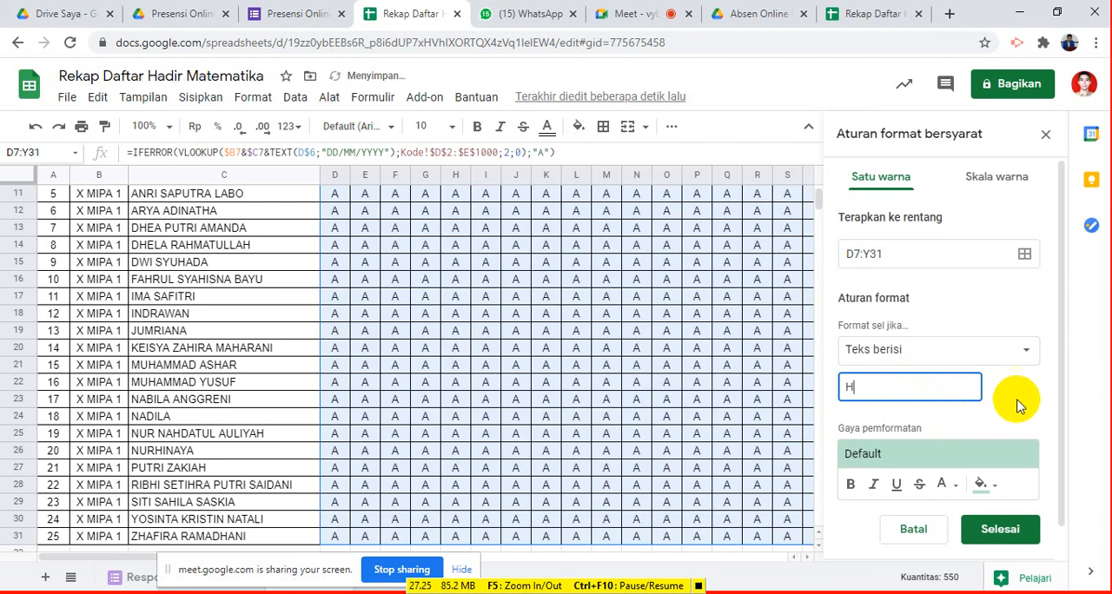
pyautogui.scroll(-1, 1018, 464)
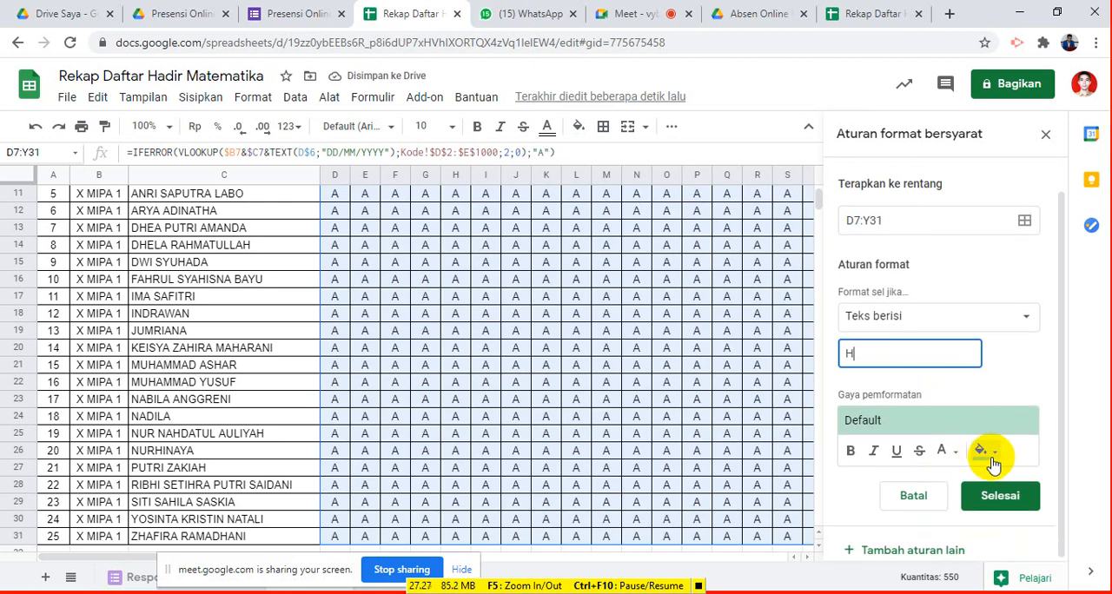
pyautogui.click(997, 460)
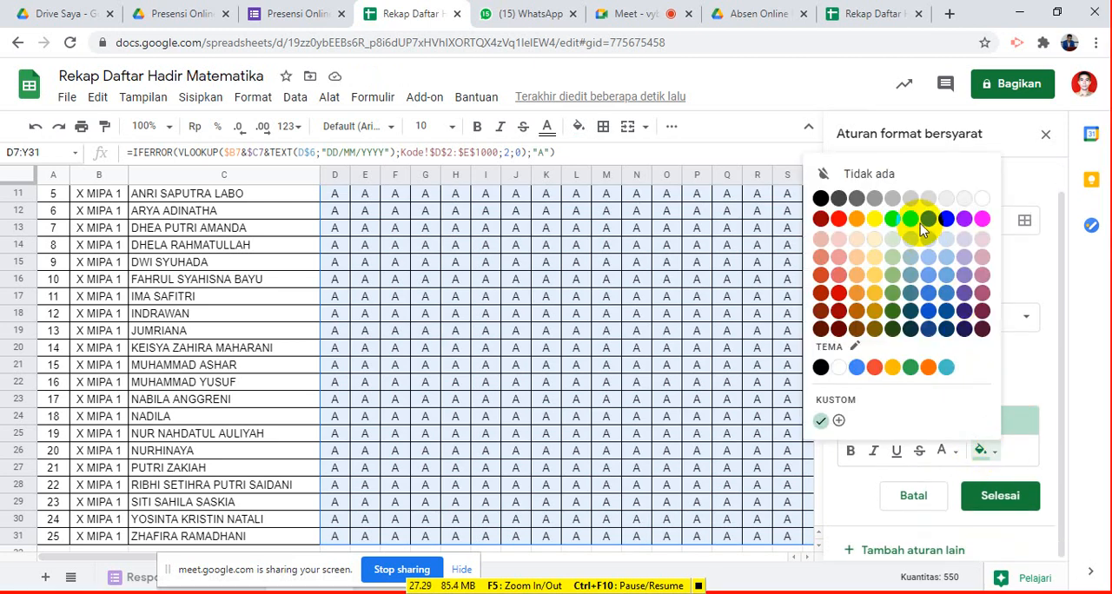
pyautogui.click(891, 279)
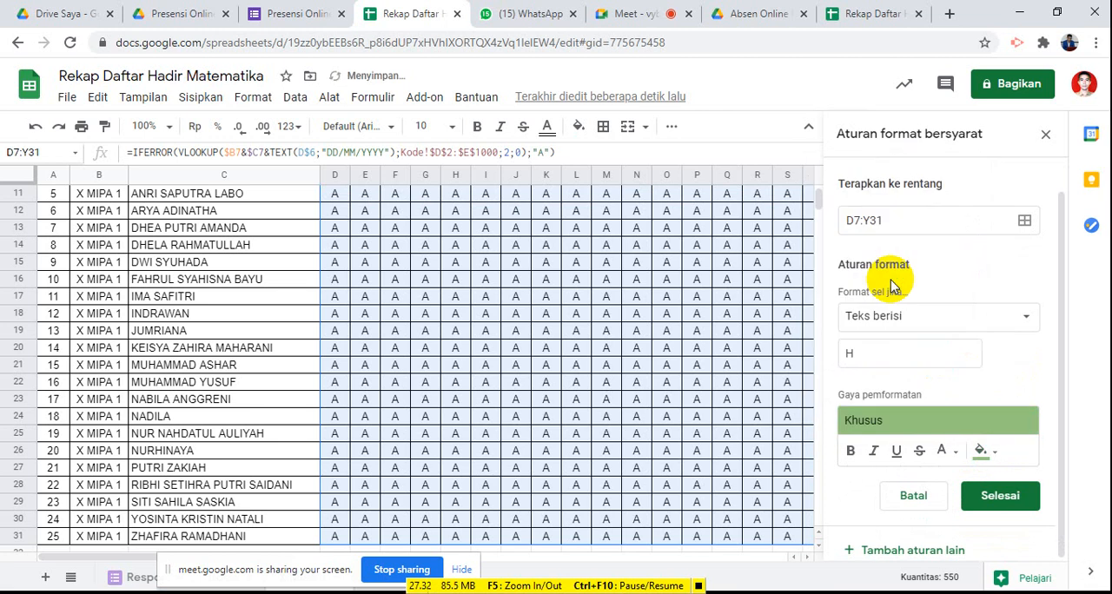
pyautogui.click(1003, 497)
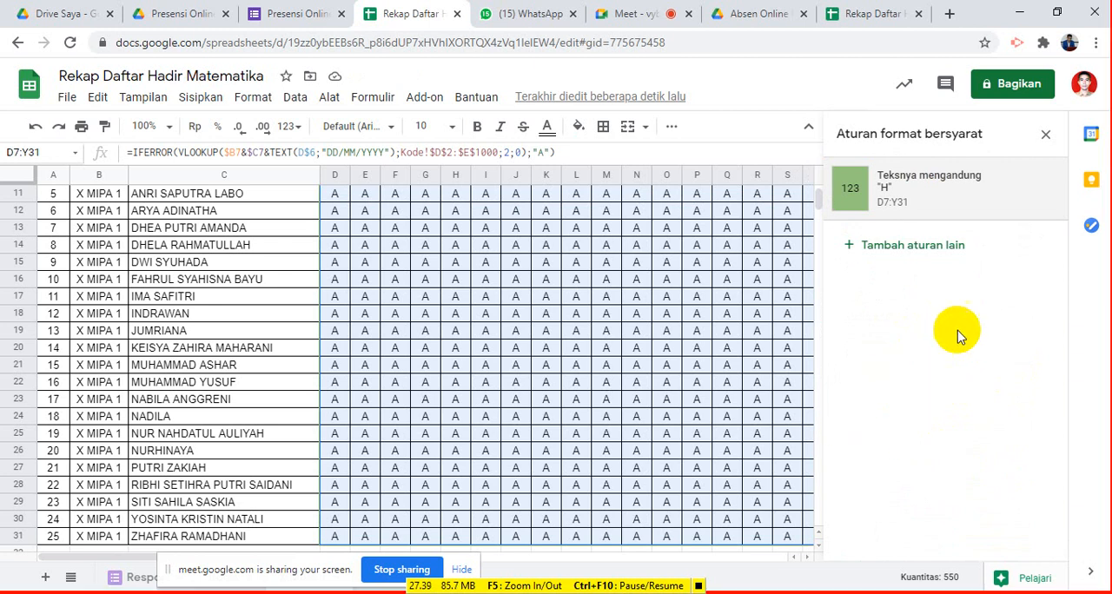
# - Add a second rule for D7:Y31 that fills cells whose text contains "S" (Teks berisi) with dark yellow
pyautogui.click(942, 249)
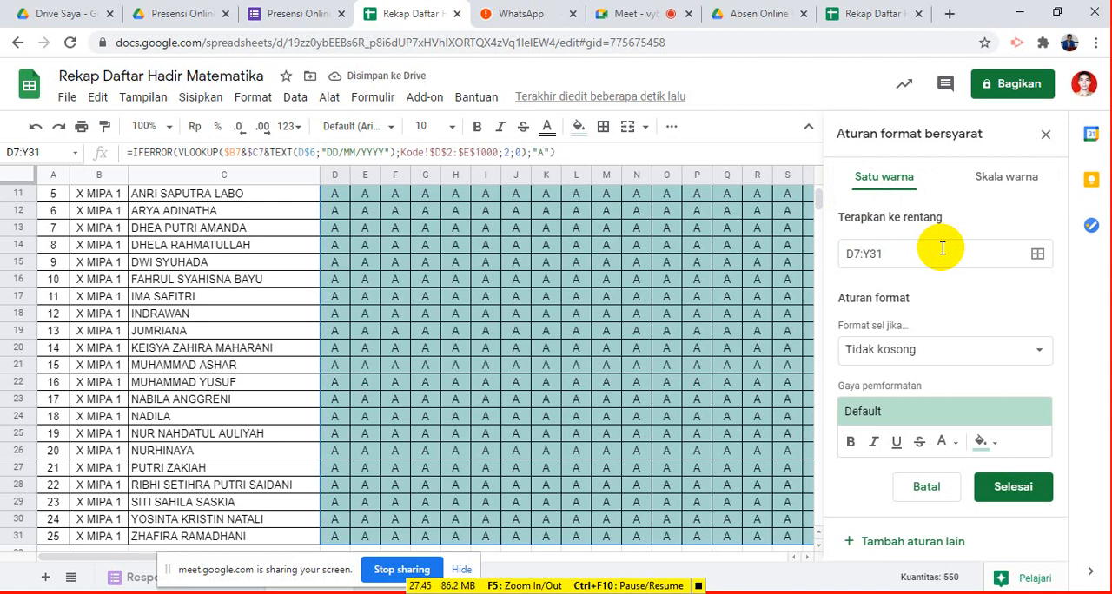
pyautogui.click(921, 352)
pyautogui.click(900, 382)
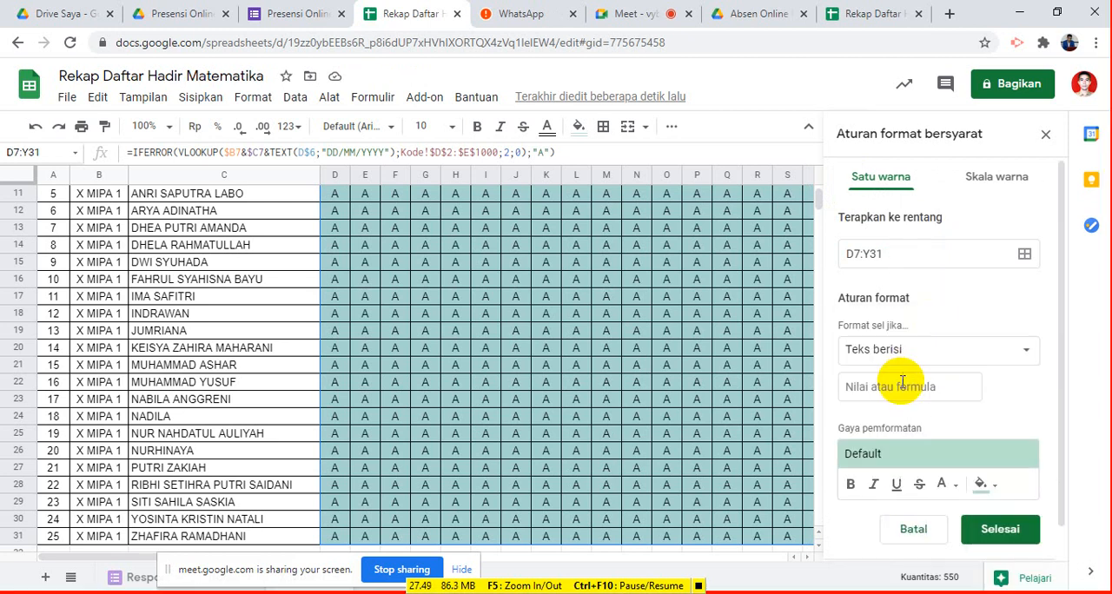
pyautogui.click(900, 389)
pyautogui.write('S')
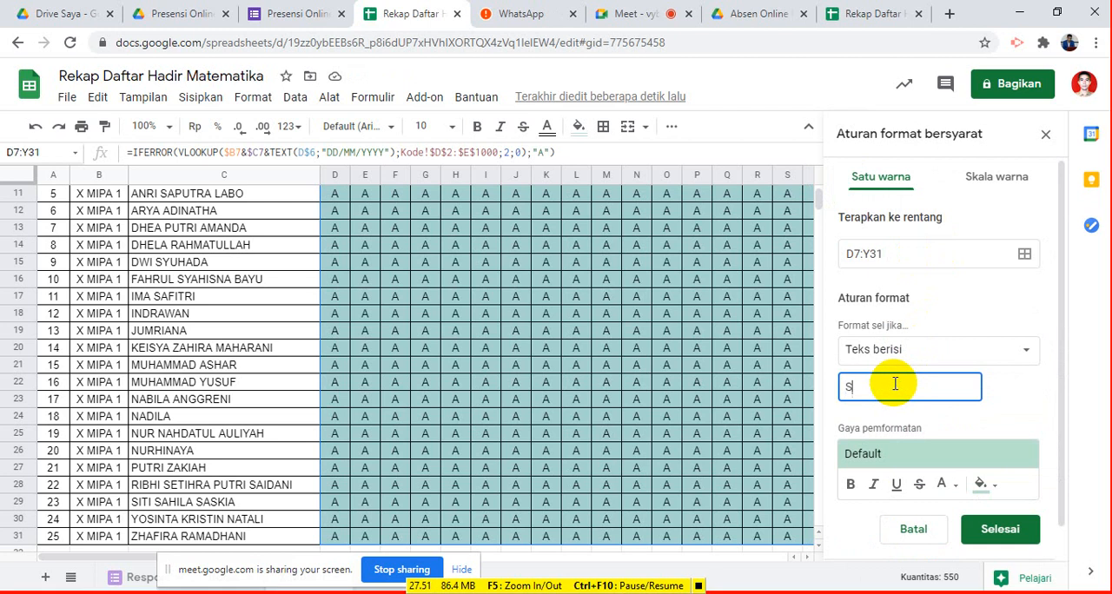
pyautogui.click(997, 492)
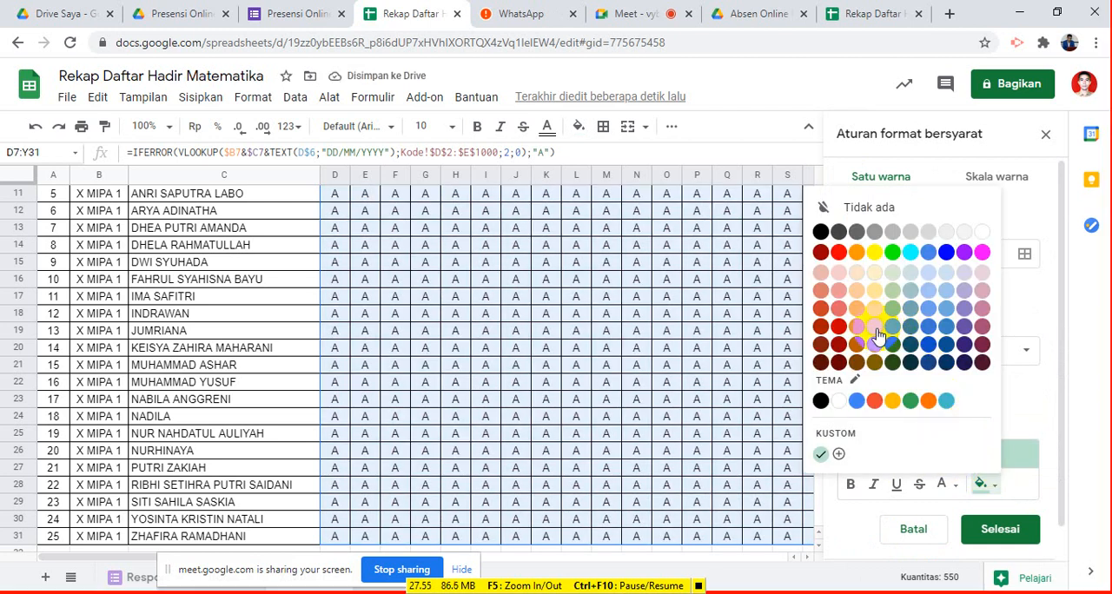
pyautogui.click(876, 329)
pyautogui.click(1000, 530)
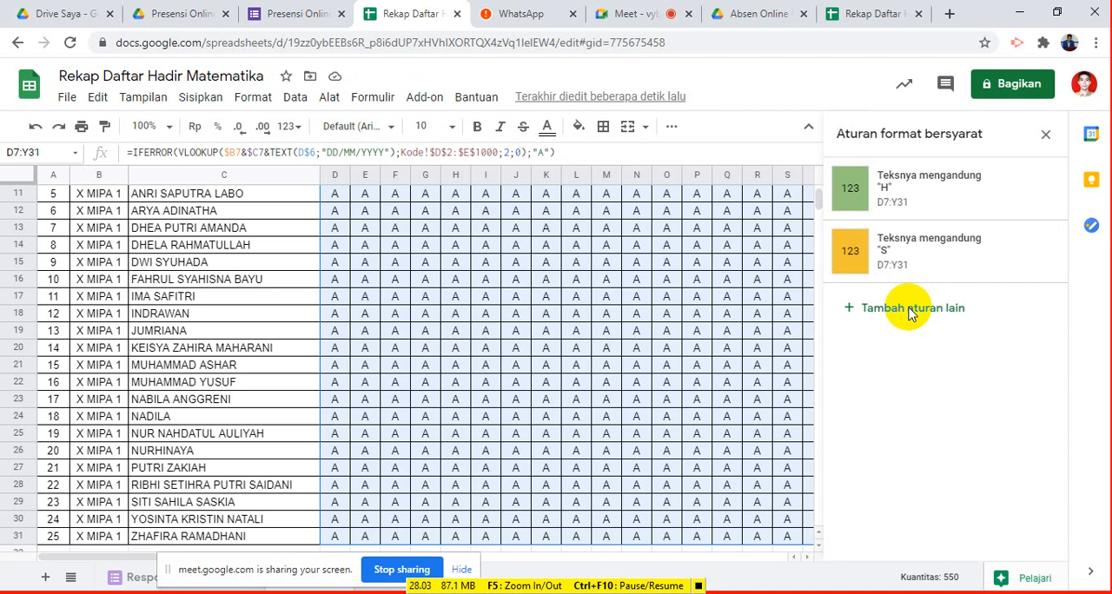
# - Add a third rule for D7:Y31 that fills cells whose text contains "I" (Teks berisi) with light blue
pyautogui.click(910, 310)
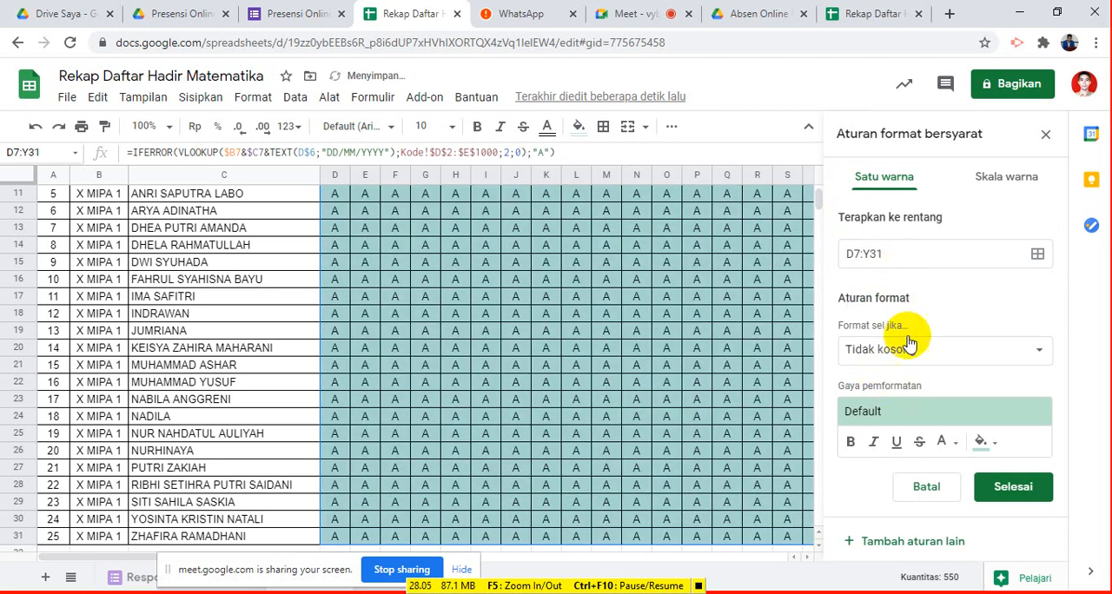
pyautogui.click(919, 353)
pyautogui.click(908, 375)
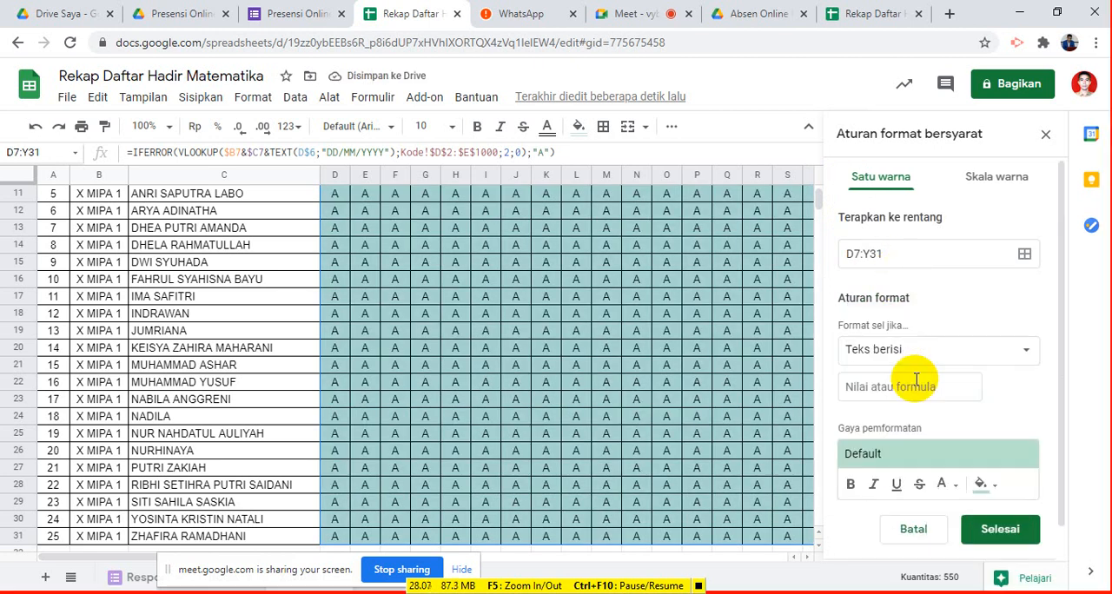
pyautogui.click(904, 388)
pyautogui.write('A')
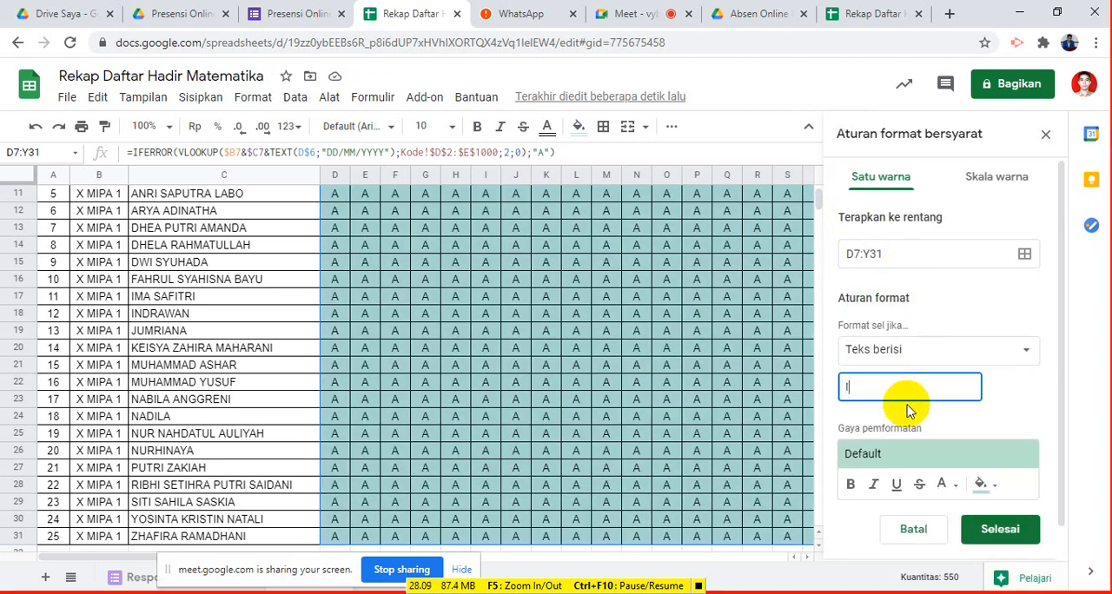
pyautogui.click(982, 485)
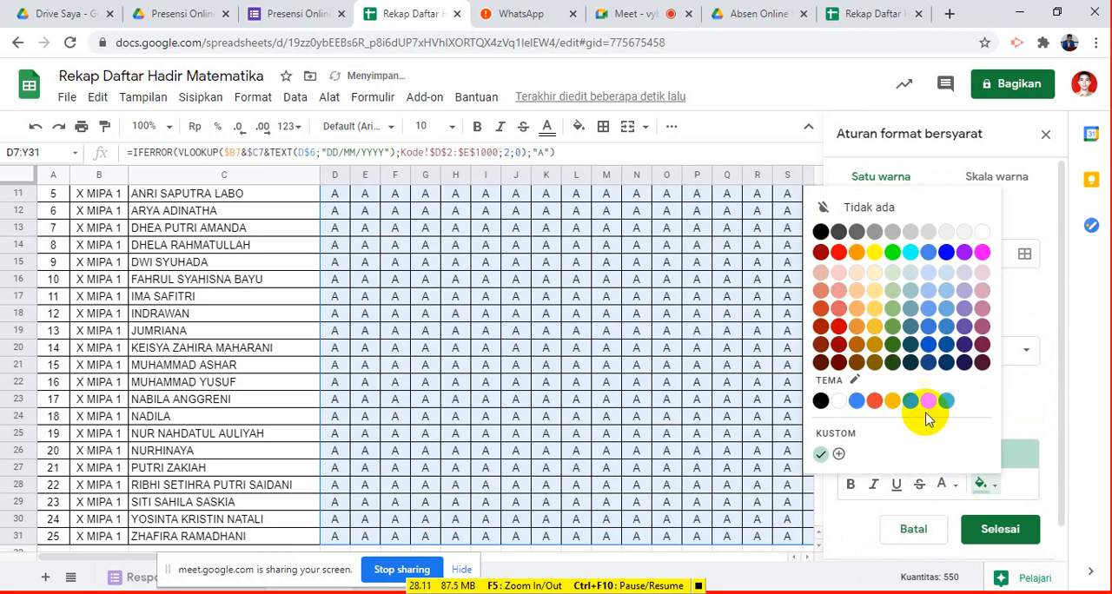
pyautogui.click(929, 291)
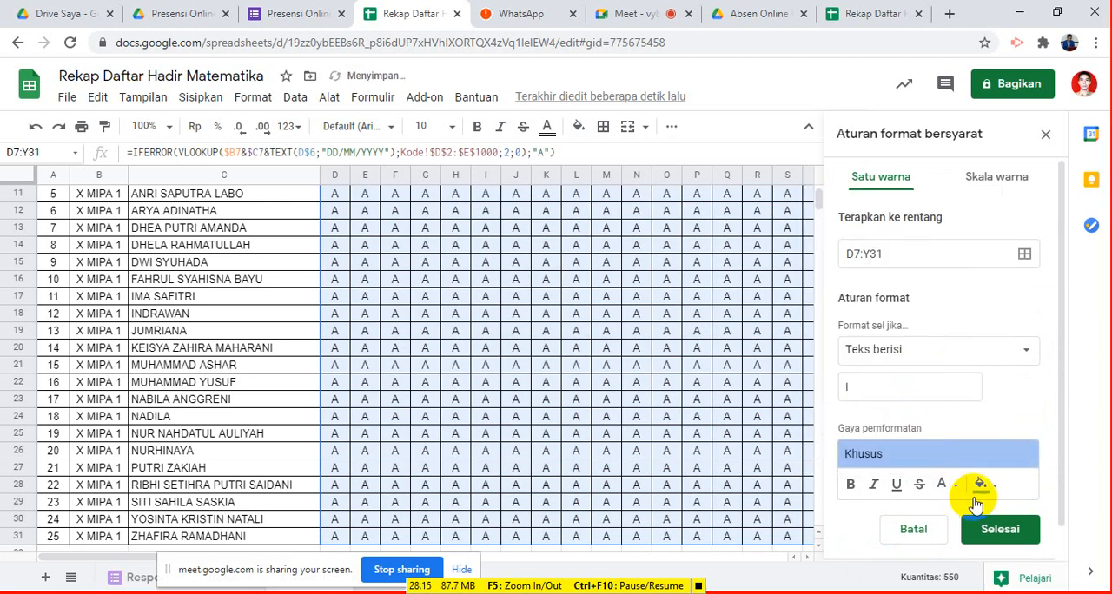
pyautogui.click(986, 529)
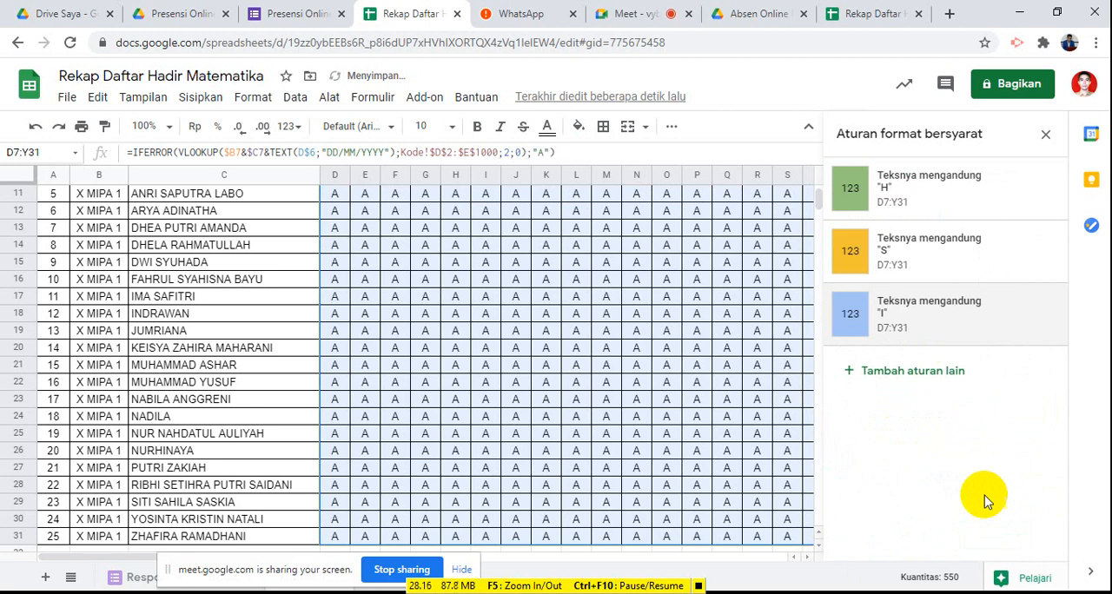
# - Add a fourth rule for D7:Y31 that fills cells whose text contains "A" (Teks berisi) with light red
pyautogui.click(912, 380)
pyautogui.click(904, 350)
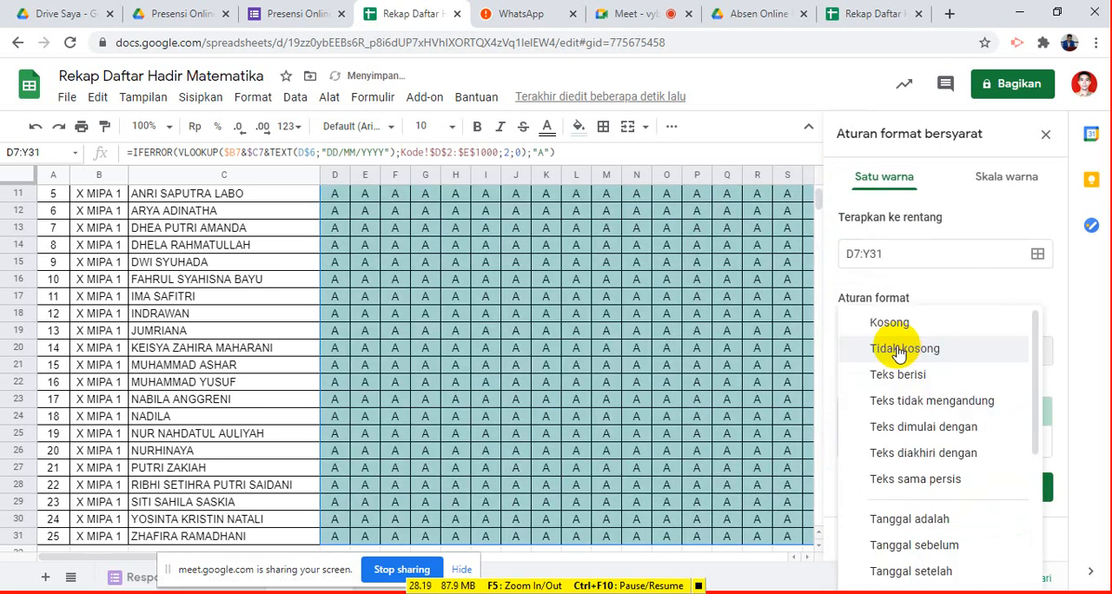
pyautogui.click(899, 372)
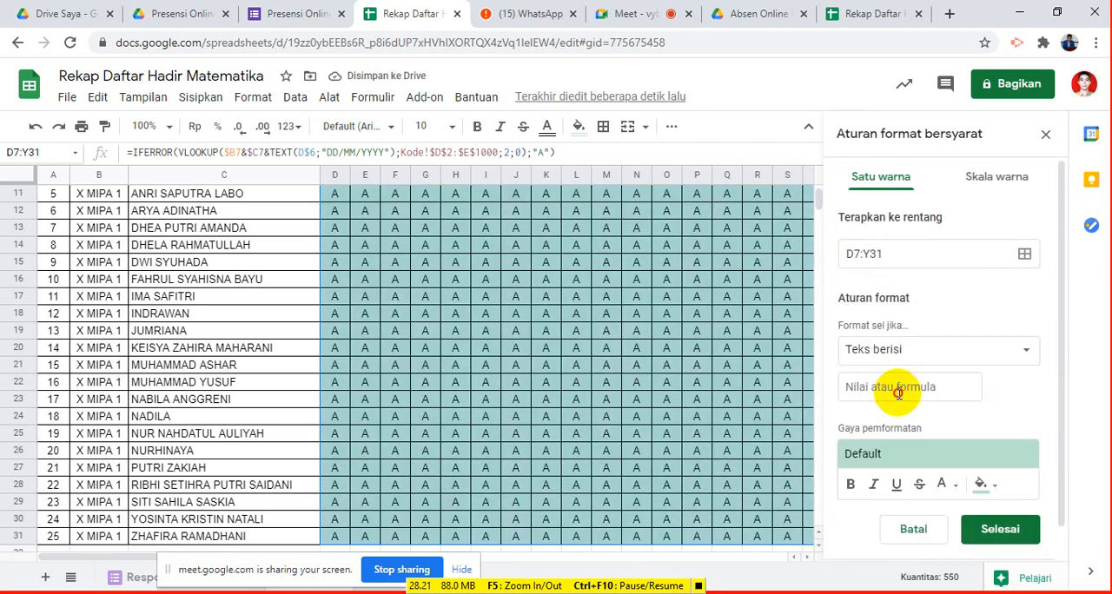
pyautogui.click(901, 389)
pyautogui.write('A')
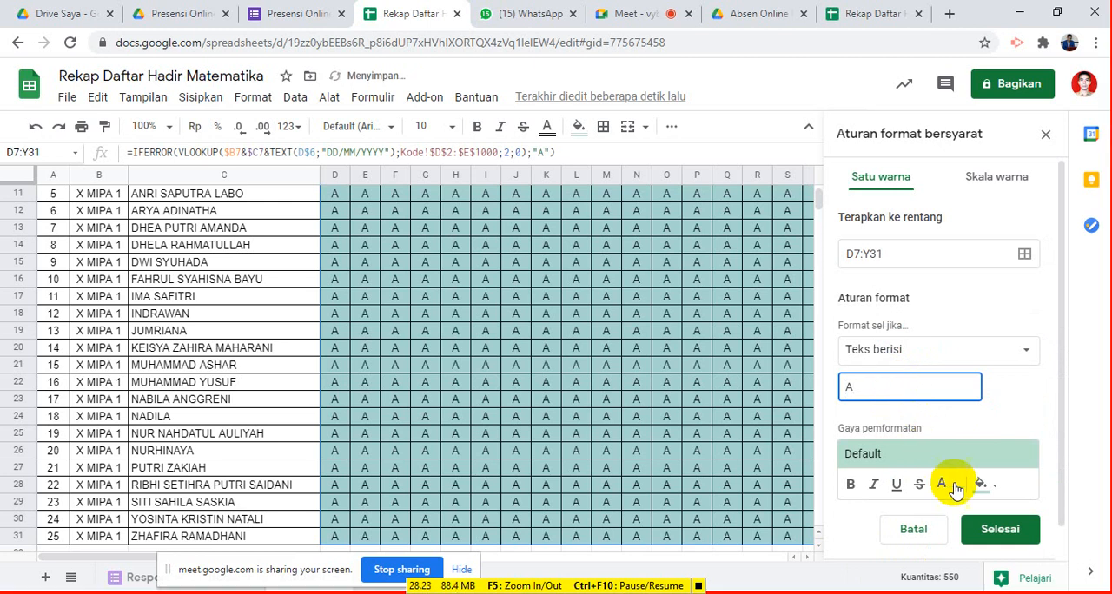
pyautogui.click(985, 484)
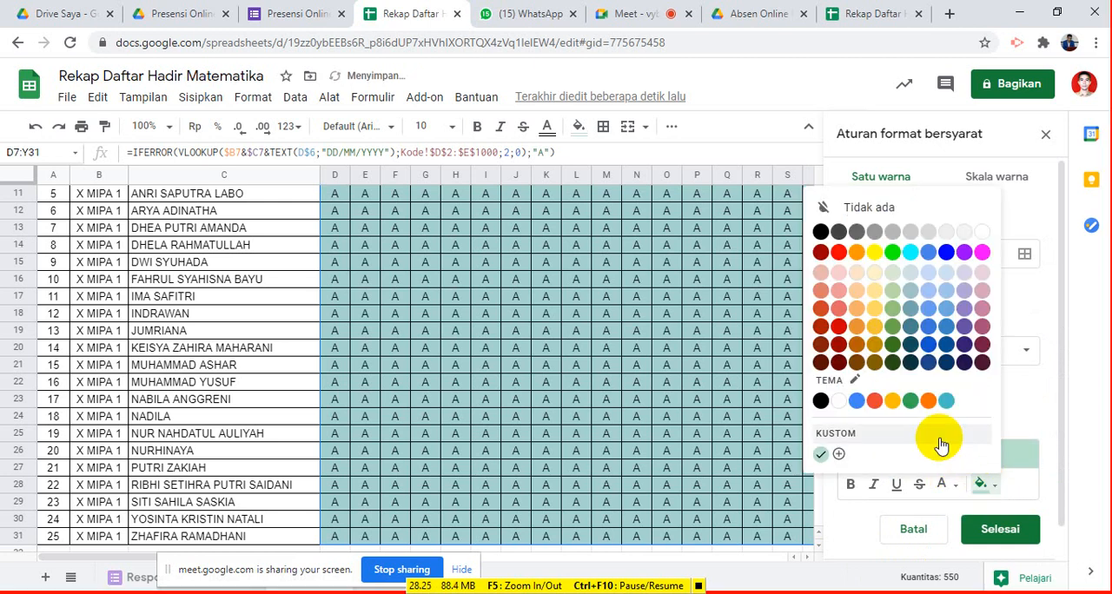
pyautogui.click(839, 308)
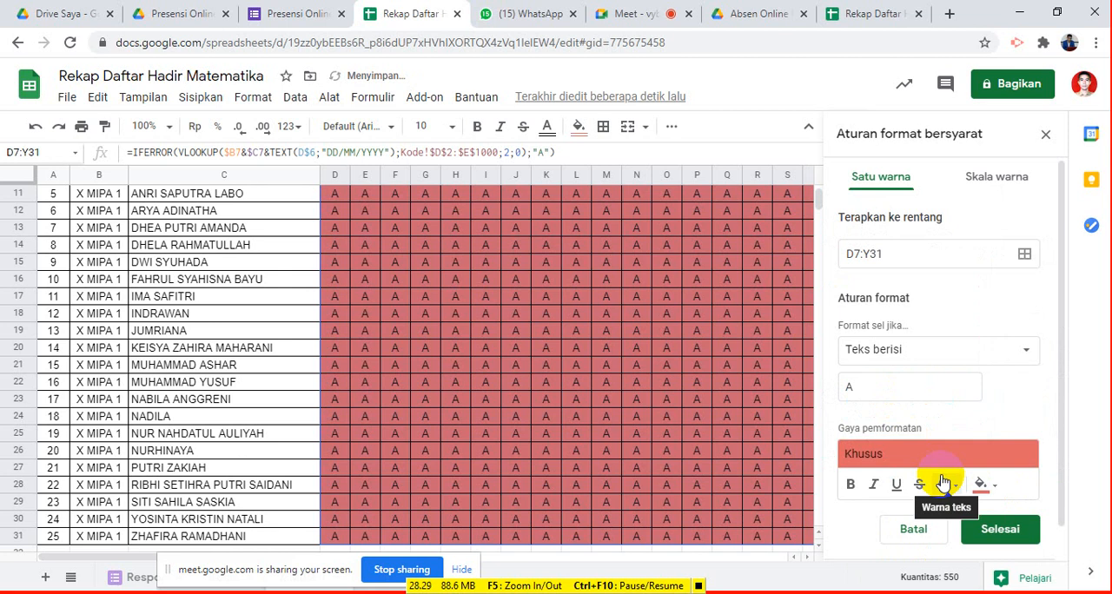
pyautogui.click(947, 484)
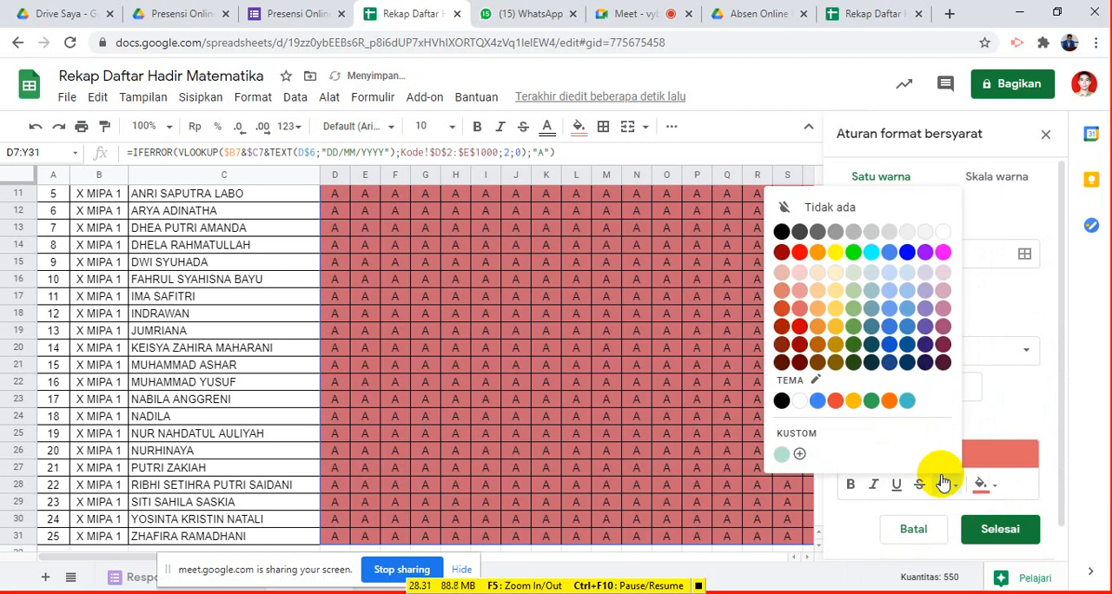
pyautogui.click(496, 433)
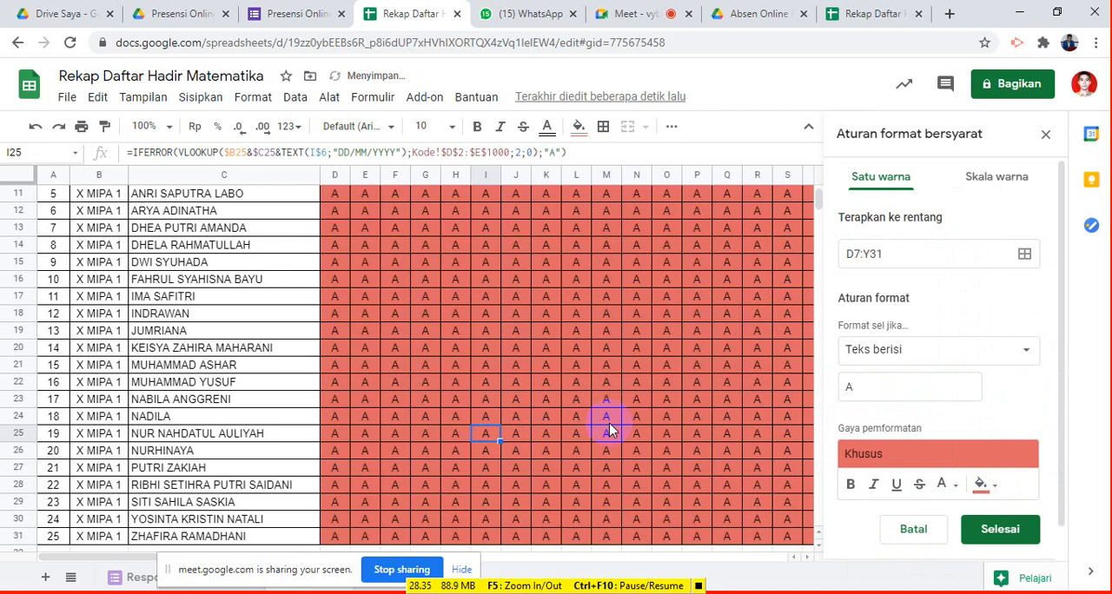
pyautogui.scroll(1, 609, 426)
pyautogui.scroll(-2, 608, 426)
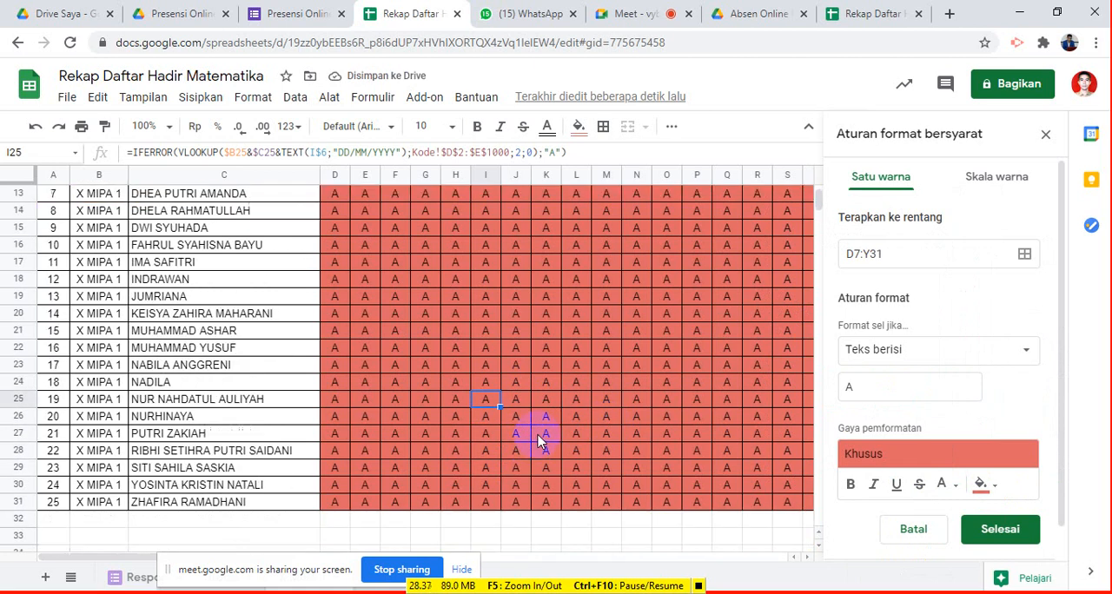
pyautogui.scroll(2, 608, 426)
pyautogui.scroll(3, 609, 426)
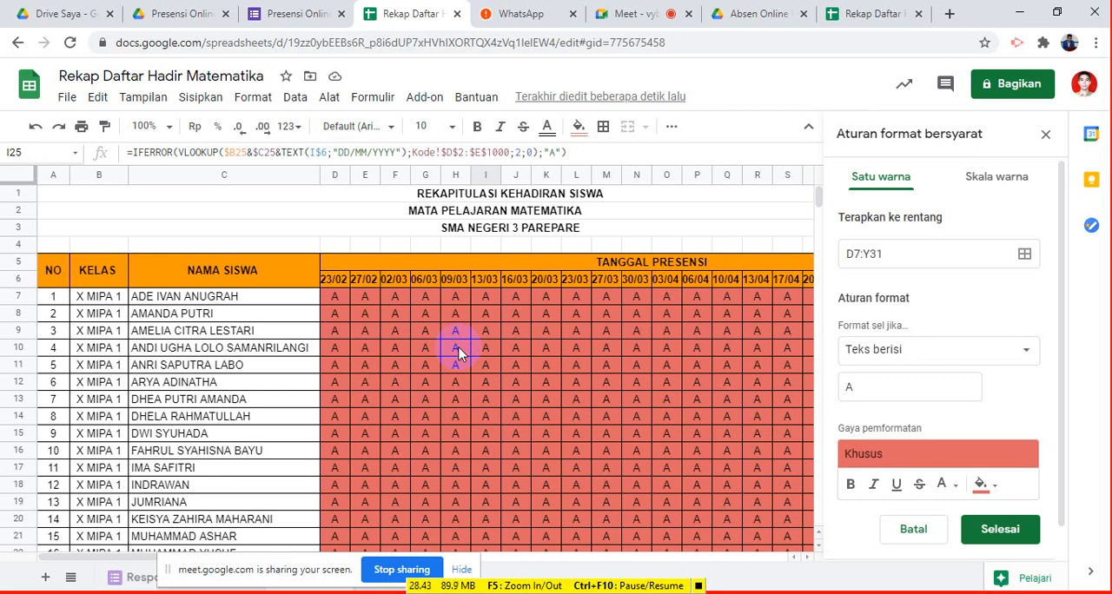
pyautogui.scroll(-1, 459, 353)
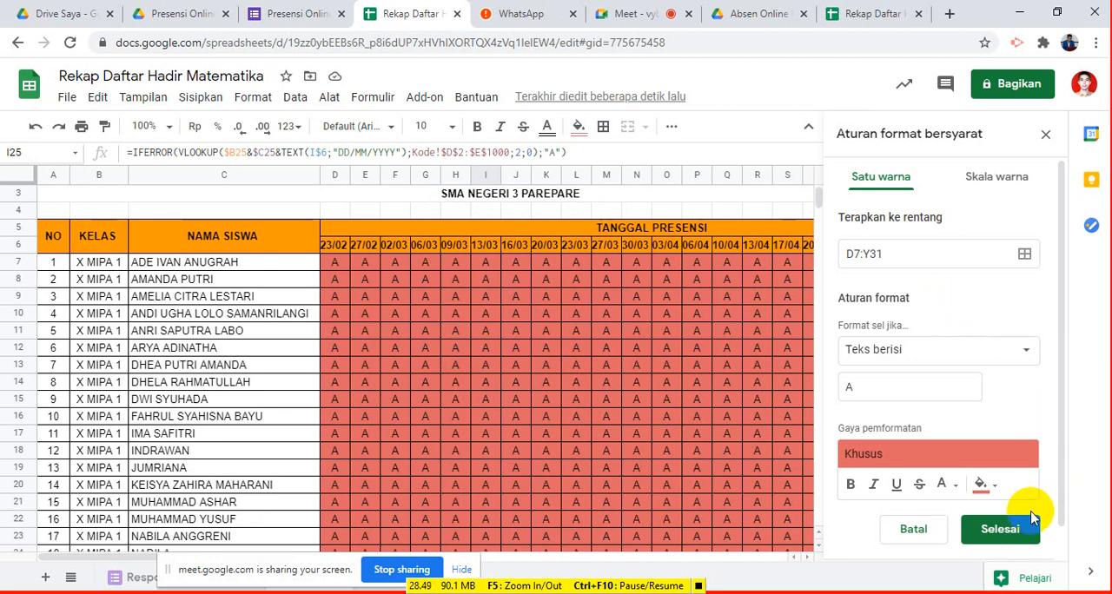
pyautogui.click(1023, 536)
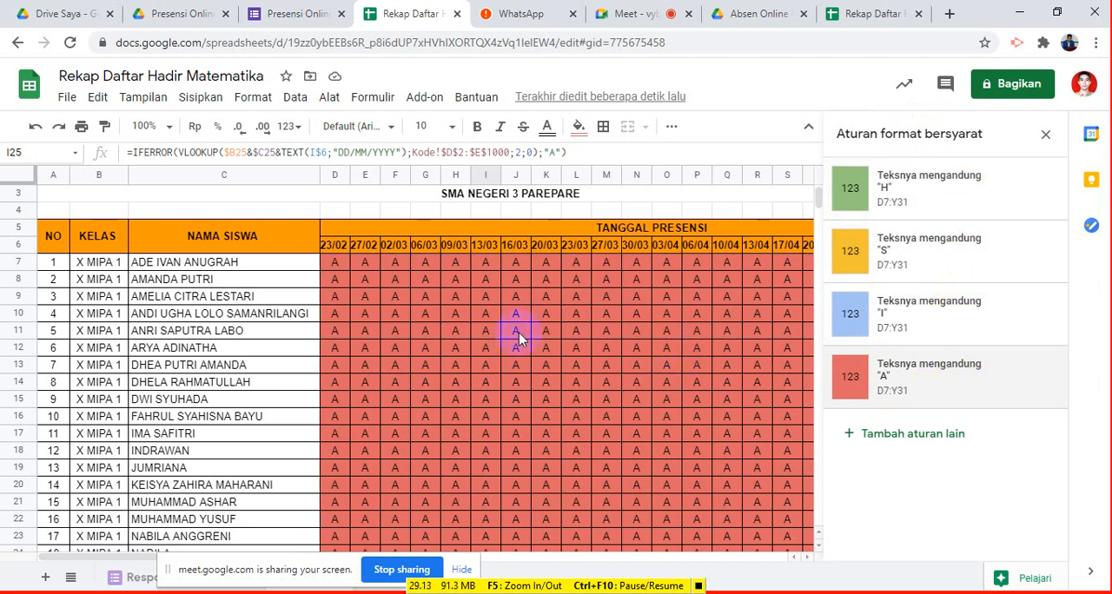
# - Test the color rules by entering S in G7, H in G8 and I in G9
pyautogui.click(456, 280)
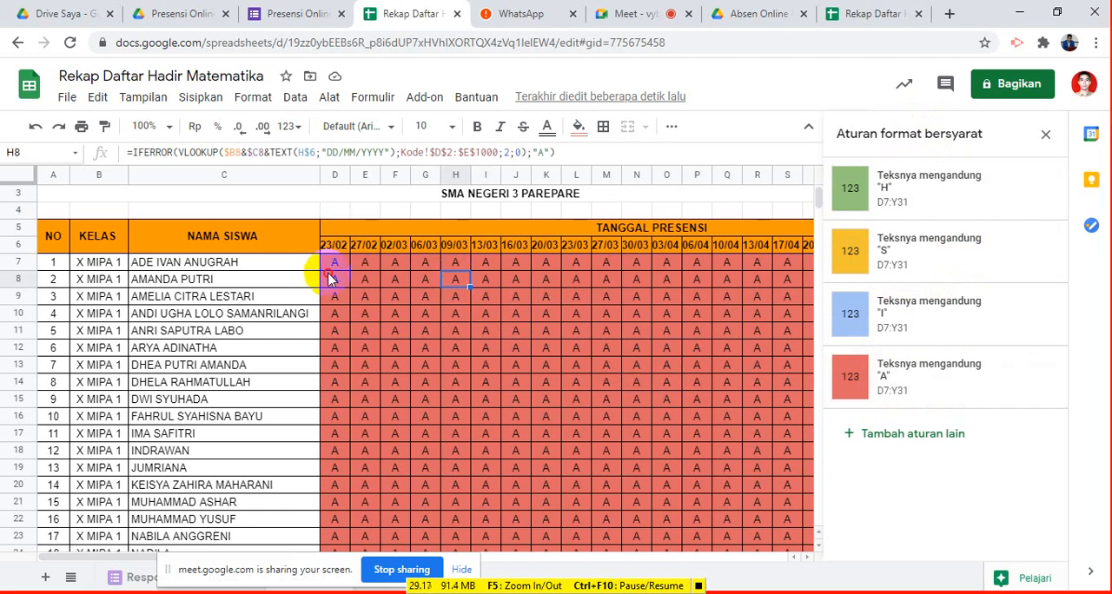
pyautogui.click(331, 278)
pyautogui.click(420, 265)
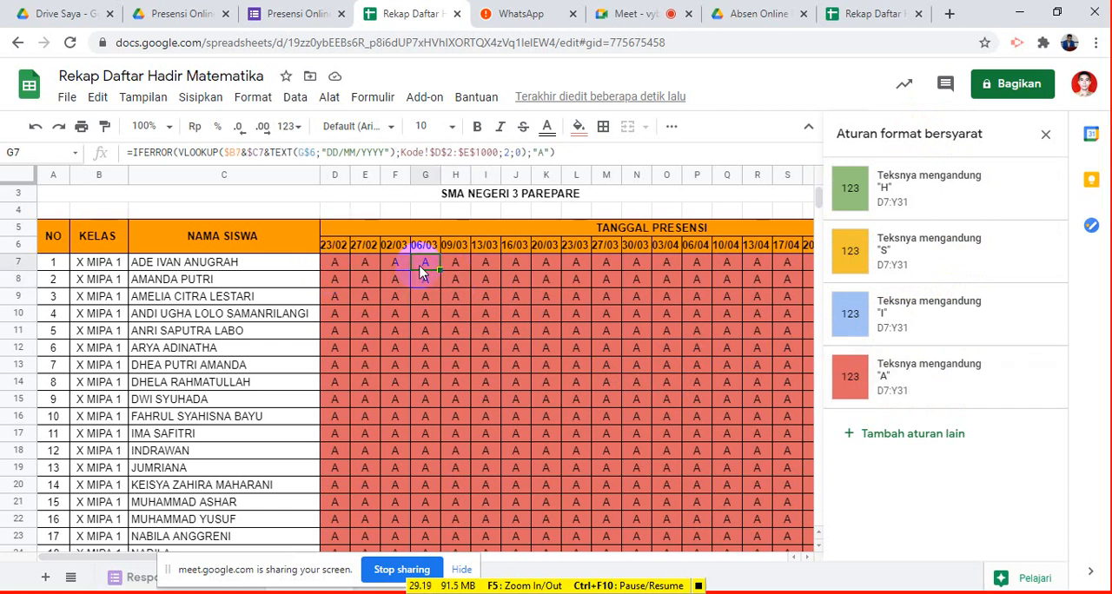
pyautogui.write('S')
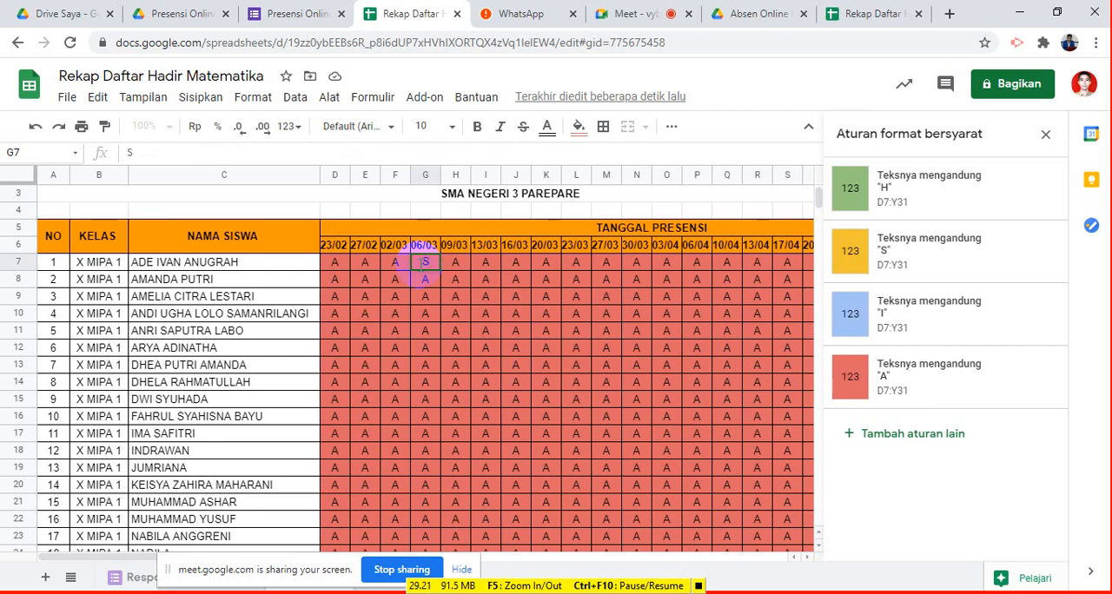
pyautogui.press('Return')
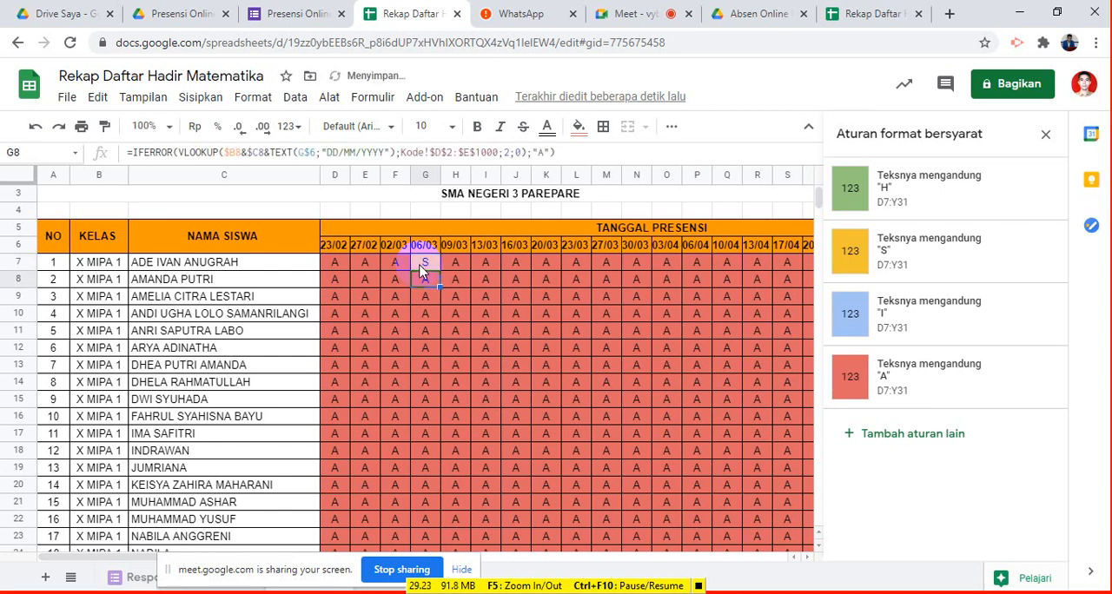
pyautogui.write('H')
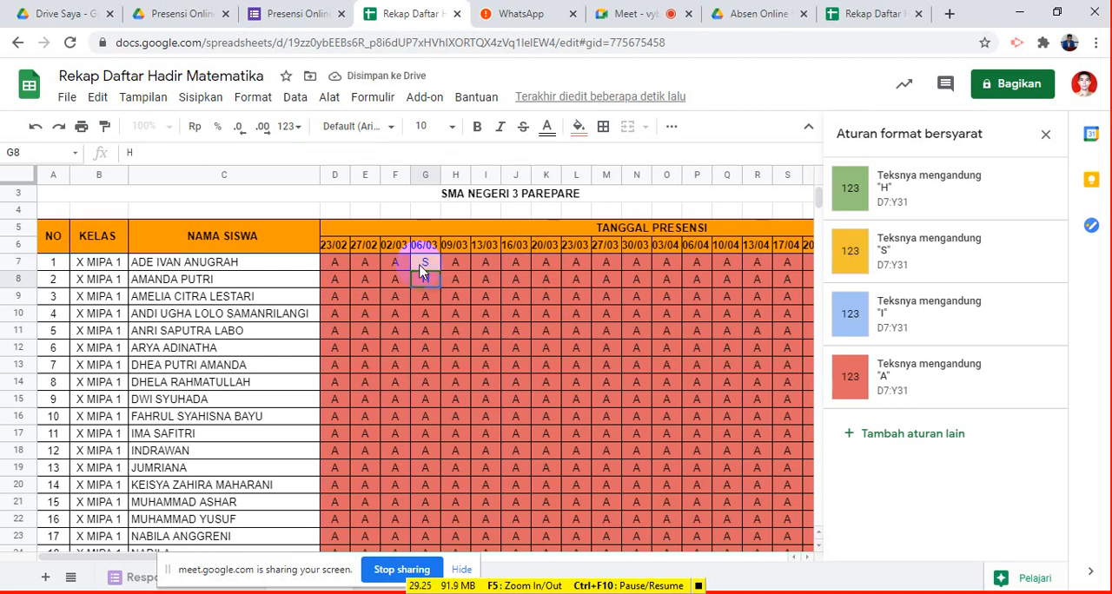
pyautogui.press('Return')
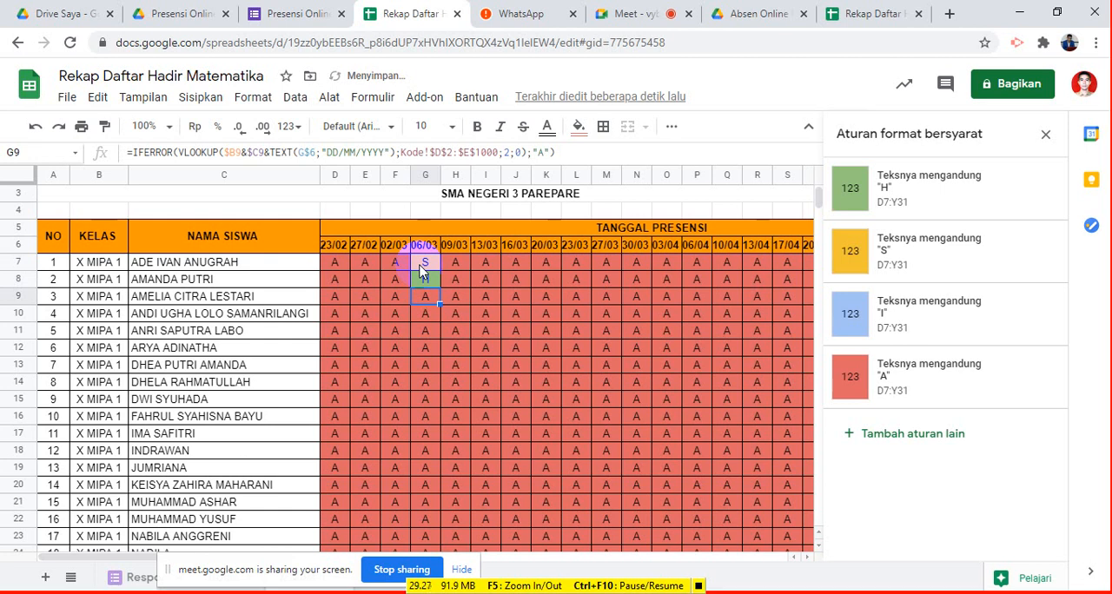
pyautogui.write('I')
pyautogui.press('Return')
# - Undo the three test entries in G7:G9
pyautogui.hotkey('ctrl', 'z')
pyautogui.hotkey('ctrl', 'z')
pyautogui.hotkey('ctrl', 'z')
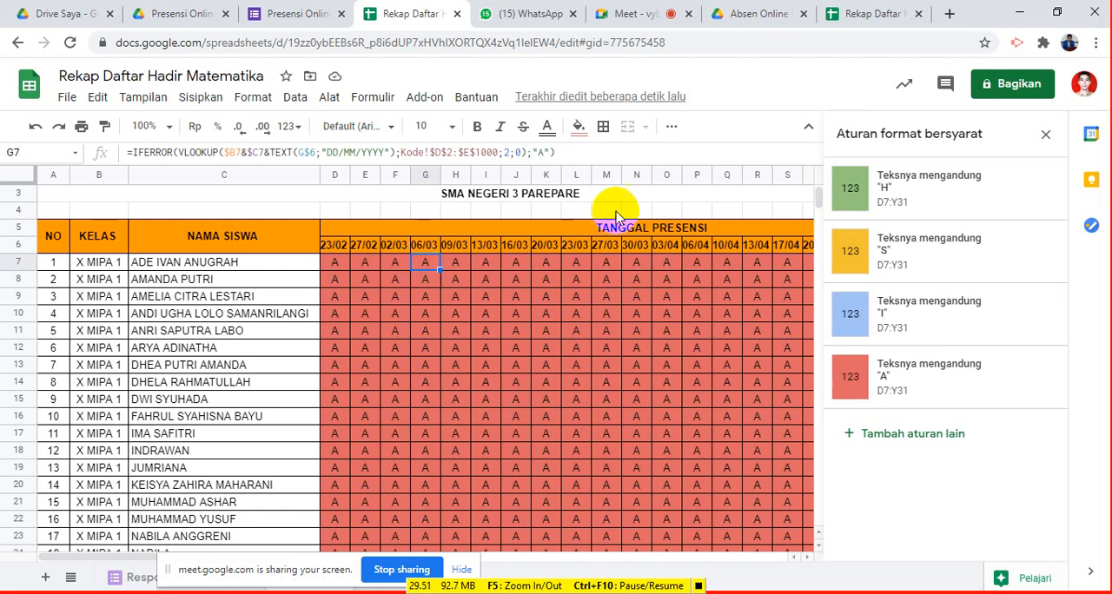
# - Close the conditional formatting rules and check the colored attendance table down to its last student row
pyautogui.click(1047, 139)
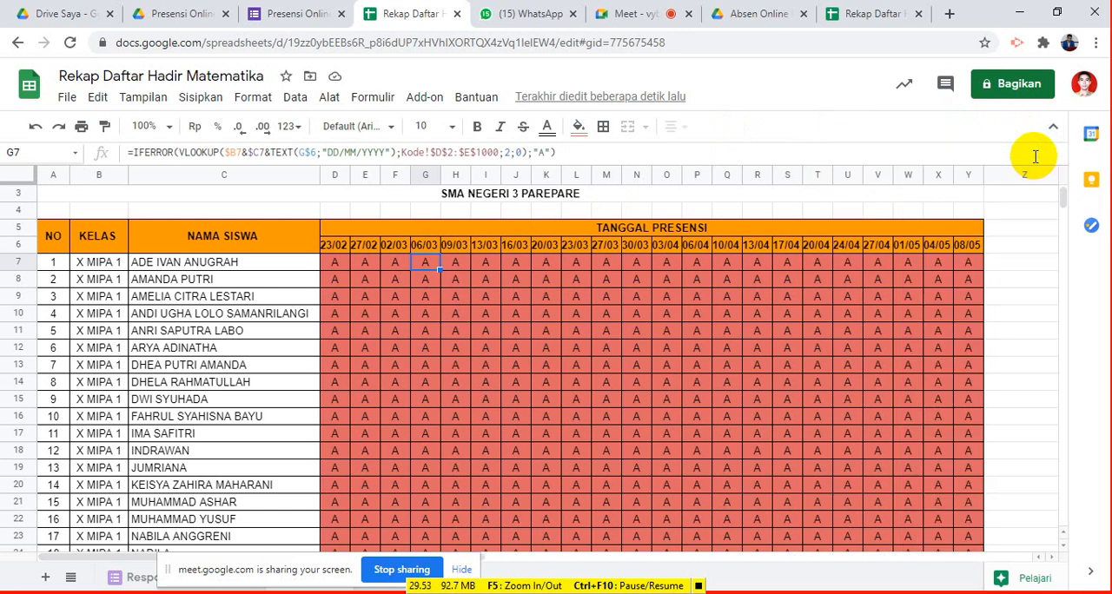
pyautogui.scroll(-1, 963, 355)
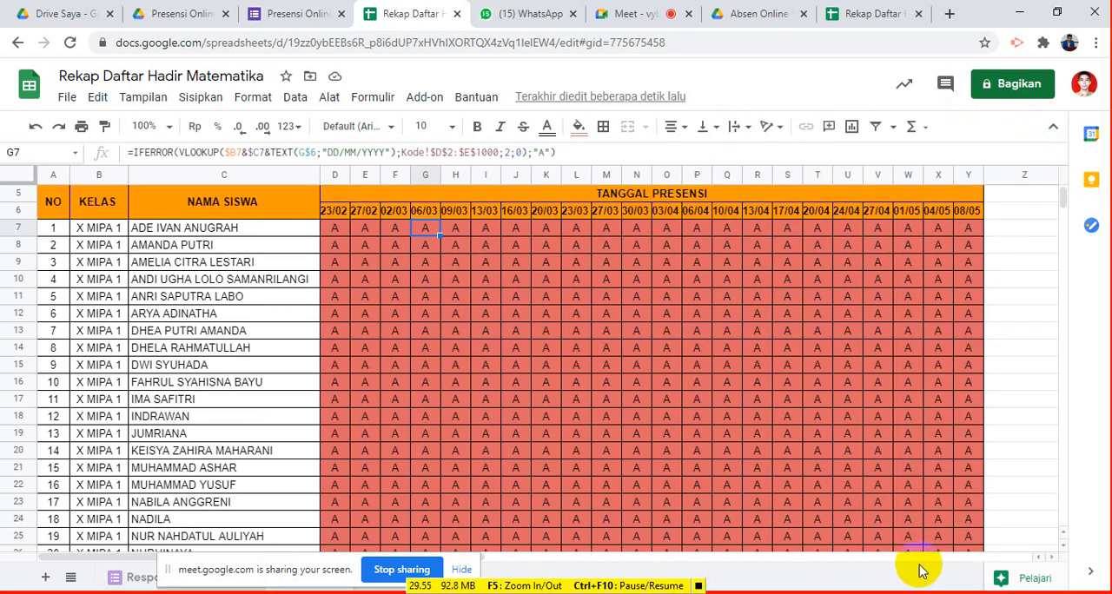
pyautogui.scroll(2, 900, 513)
pyautogui.scroll(-9, 897, 505)
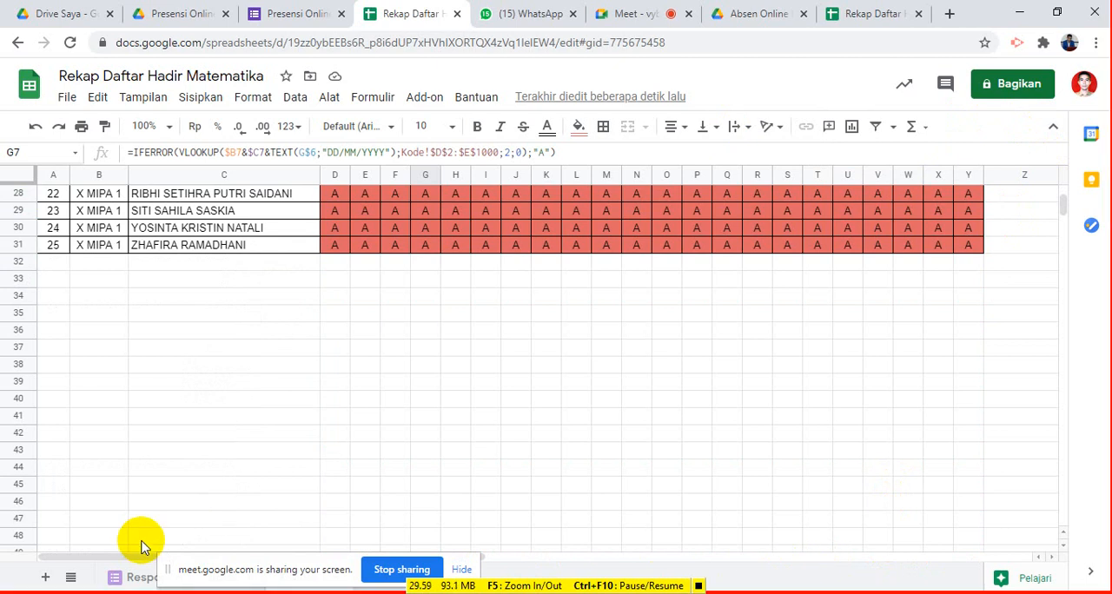
# - Enter the heading KETERANGAN in Z5, beside the last attendance date column
pyautogui.moveTo(116, 554); pyautogui.dragTo(409, 538)
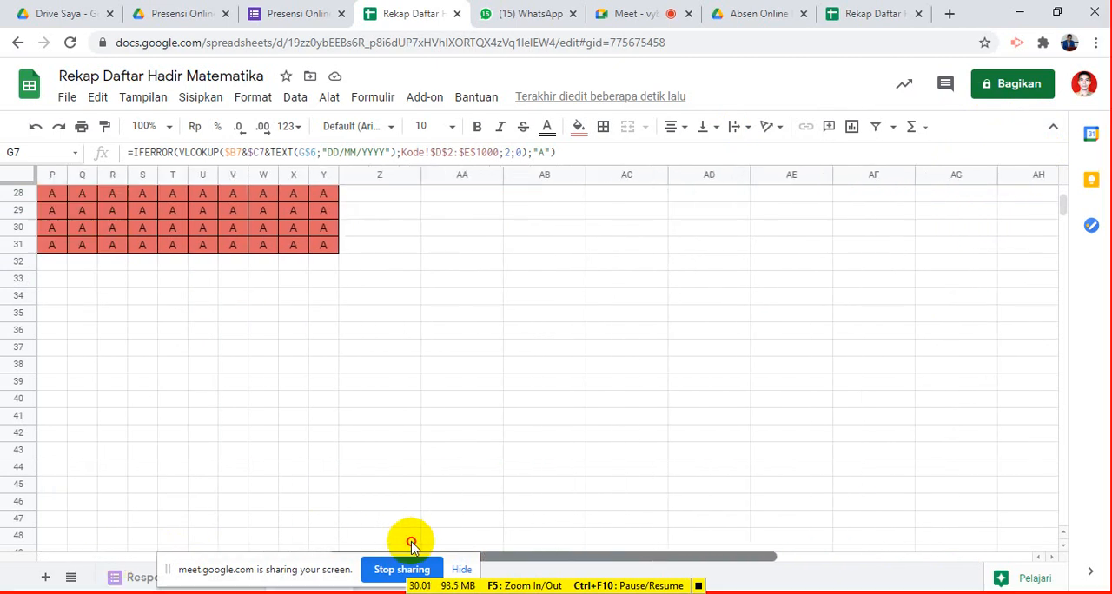
pyautogui.scroll(9, 464, 399)
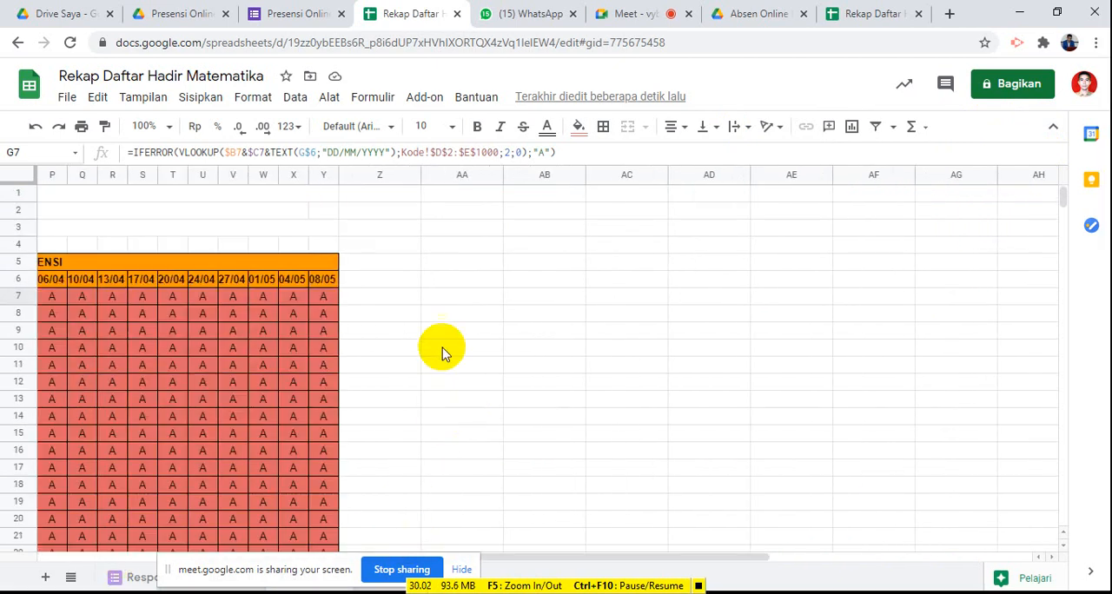
pyautogui.click(388, 265)
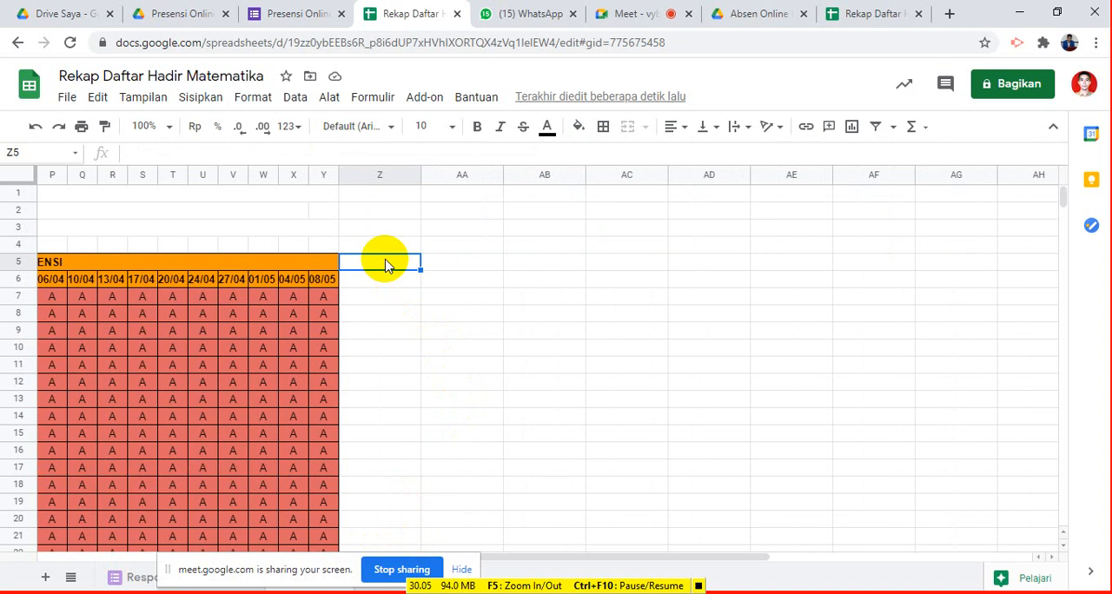
pyautogui.write('ke')
pyautogui.press('BackSpace')
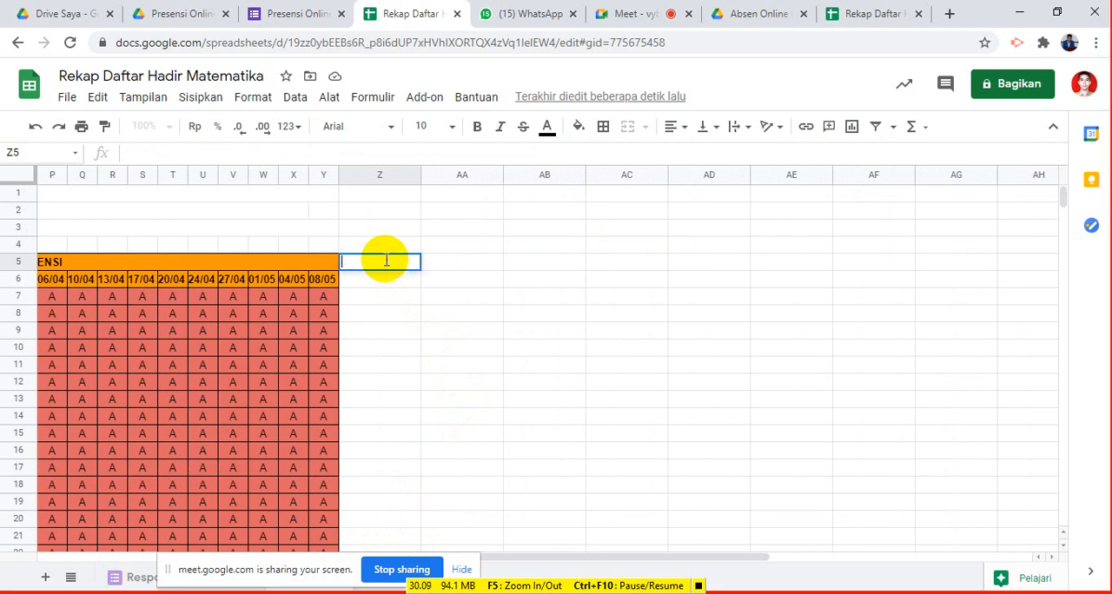
pyautogui.write('KEHADI')
pyautogui.press('BackSpace')
pyautogui.press('BackSpace')
pyautogui.press('BackSpace')
pyautogui.press('BackSpace')
pyautogui.press('BackSpace')
pyautogui.write('TERANGAN')
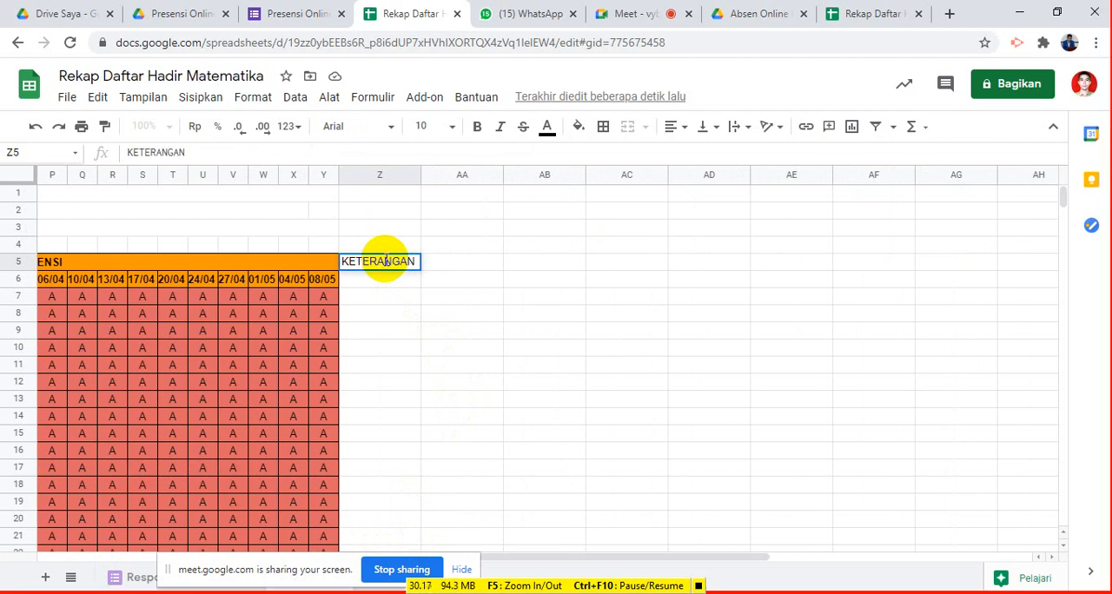
pyautogui.press('Return')
# - Enter the status headings HADIR, SAKIT, IZIN and ALPA in Z6:AC6, under KETERANGAN
pyautogui.write('HA')
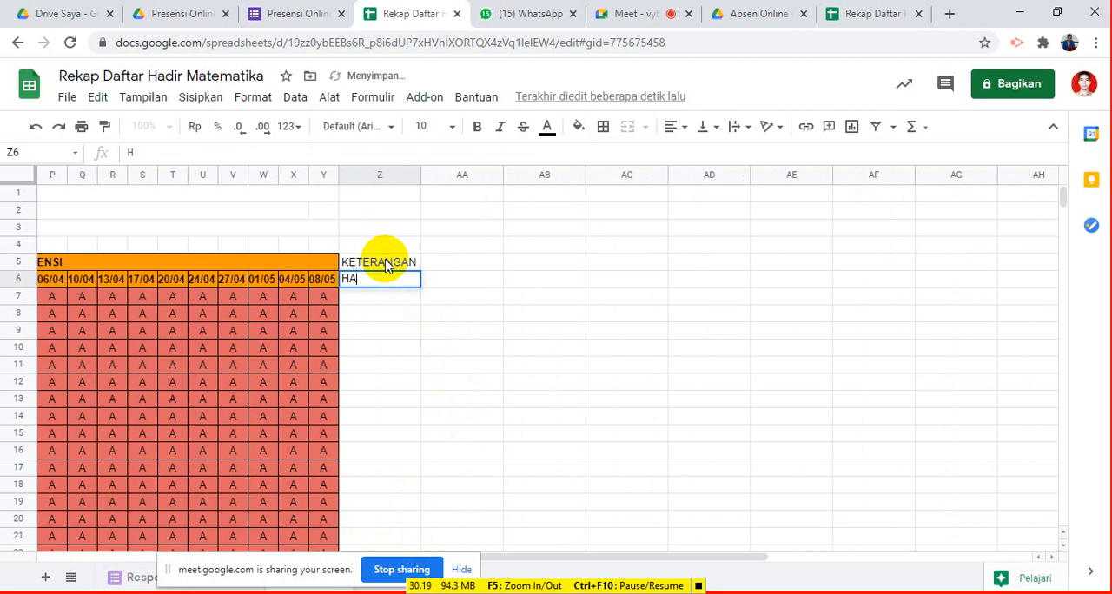
pyautogui.write('DIR')
pyautogui.press('Tab')
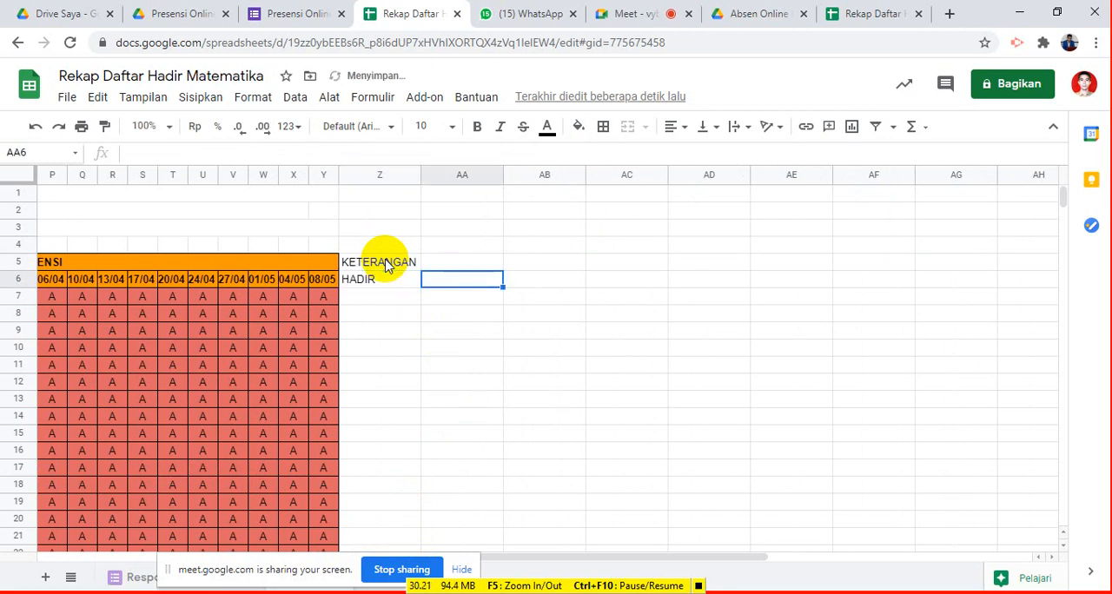
pyautogui.write('SAKI')
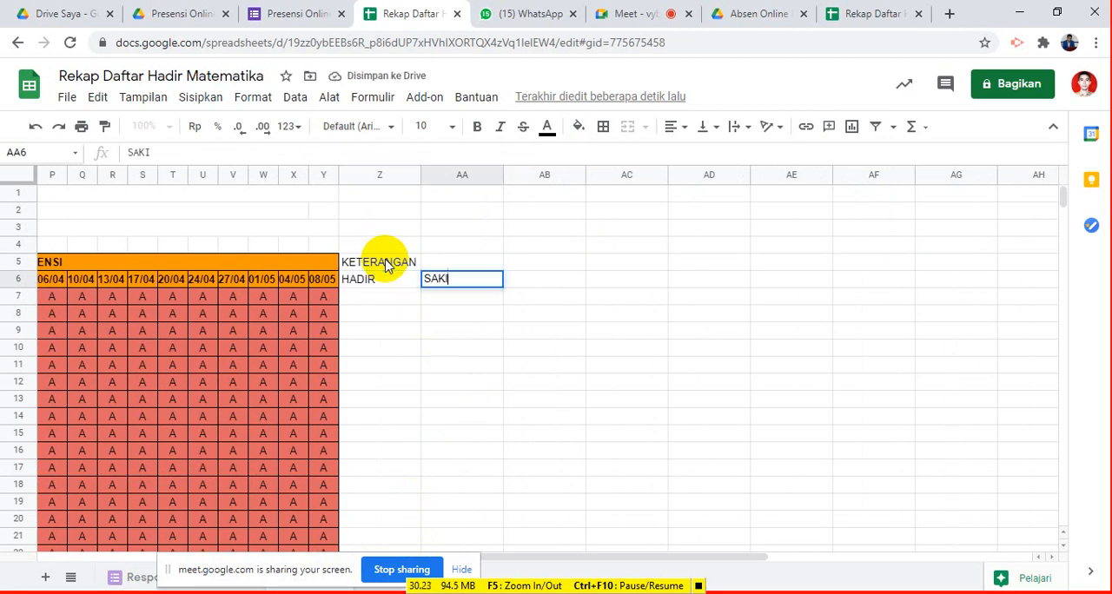
pyautogui.write('T')
pyautogui.press('Tab')
pyautogui.write('I')
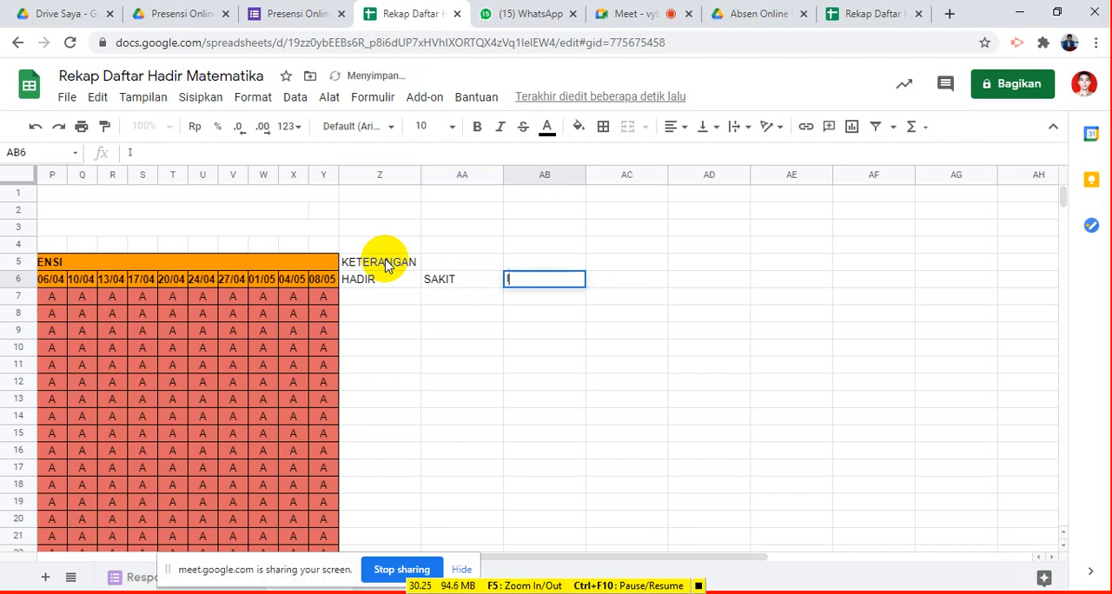
pyautogui.write('ZIN')
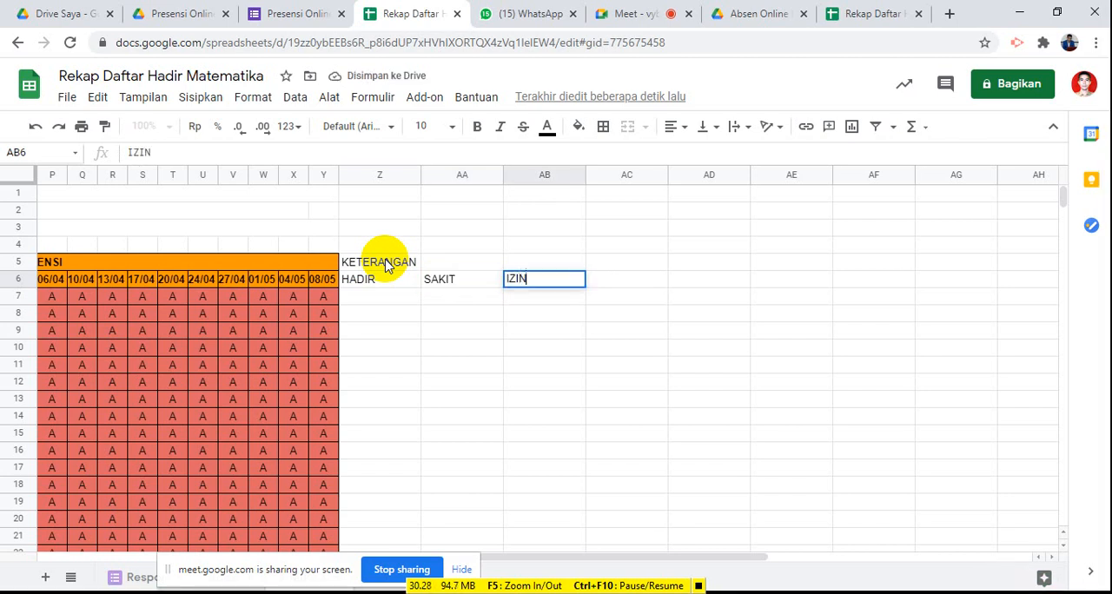
pyautogui.press('Tab')
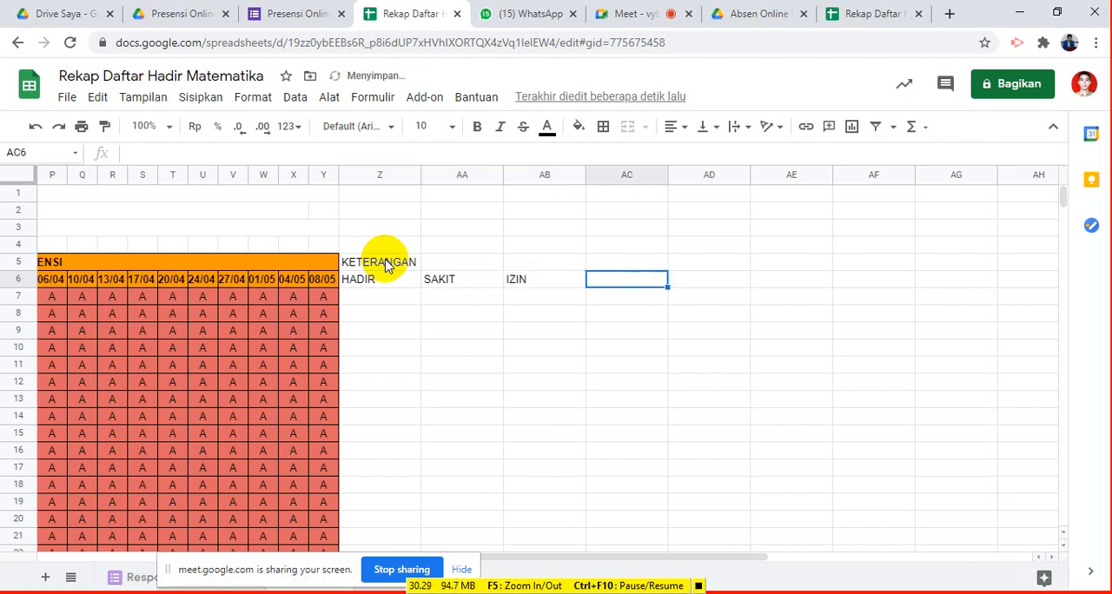
pyautogui.write('ALPA')
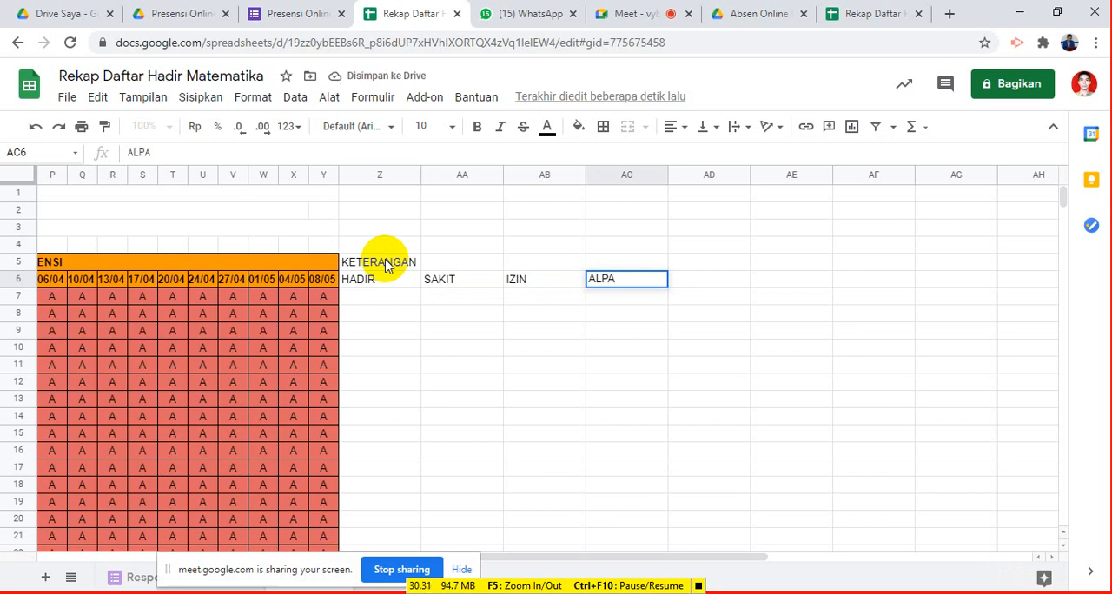
# - Narrow columns Z to AC equally so they closely fit the four status headings
pyautogui.click(378, 174)
pyautogui.hotkey('shift', 'Right')
pyautogui.hotkey('shift', 'Right')
pyautogui.hotkey('shift', 'Right')
pyautogui.hotkey('shift', 'Right')
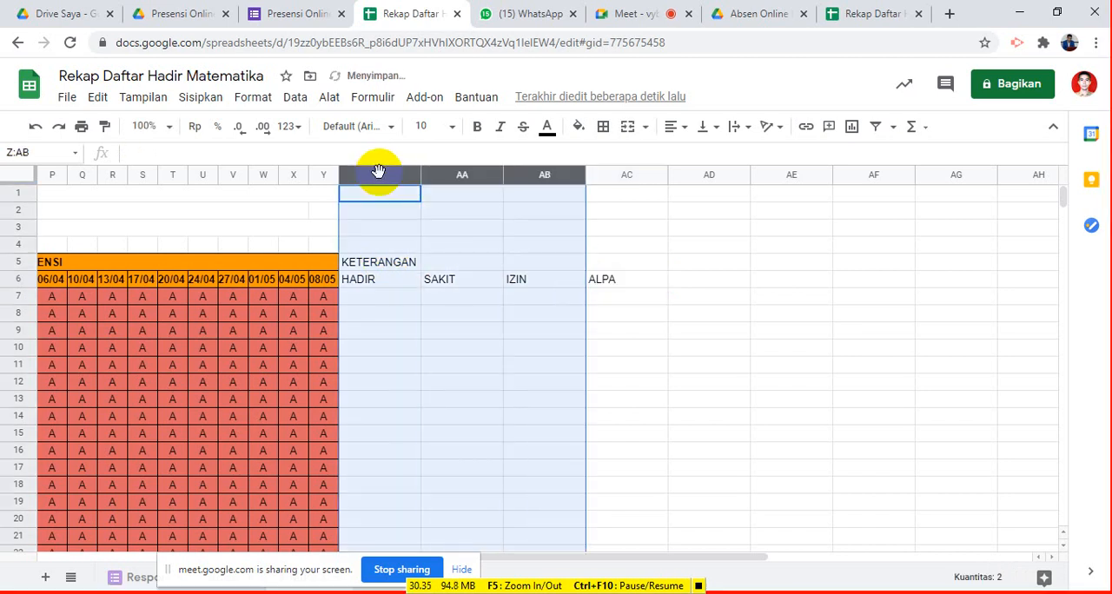
pyautogui.hotkey('shift', 'Left')
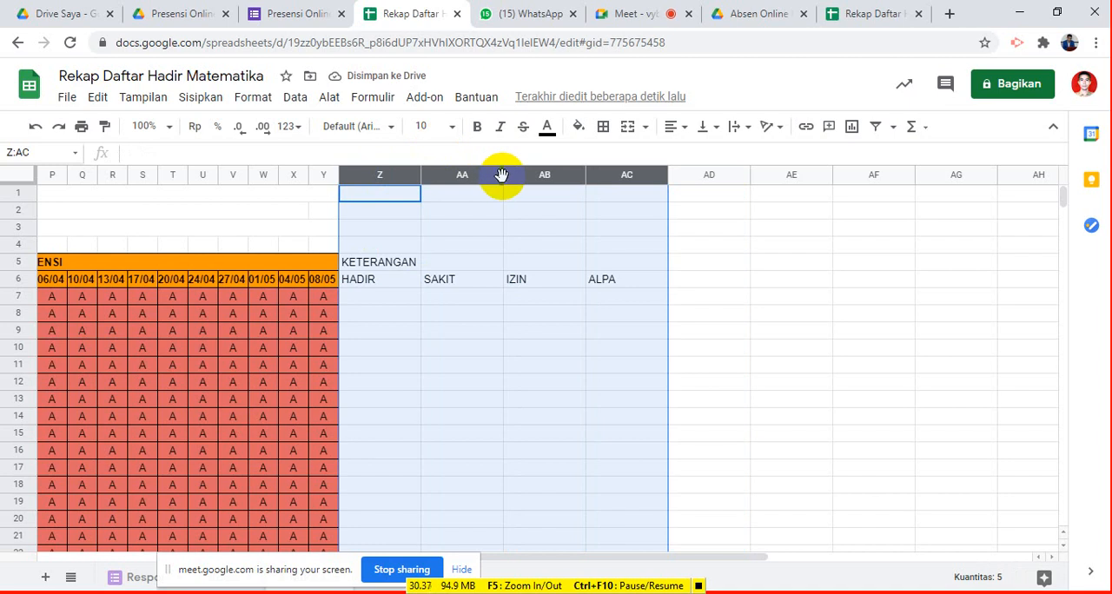
pyautogui.moveTo(457, 174); pyautogui.dragTo(455, 172)
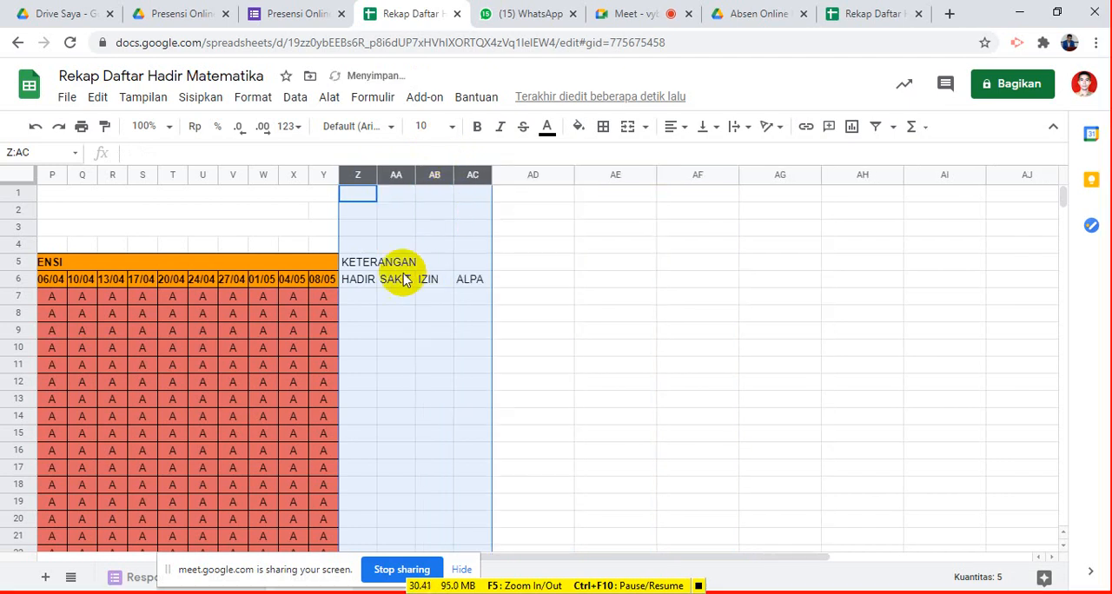
# - Merge Z5:AC5 so the KETERANGAN heading spans the four status columns
pyautogui.click(365, 263)
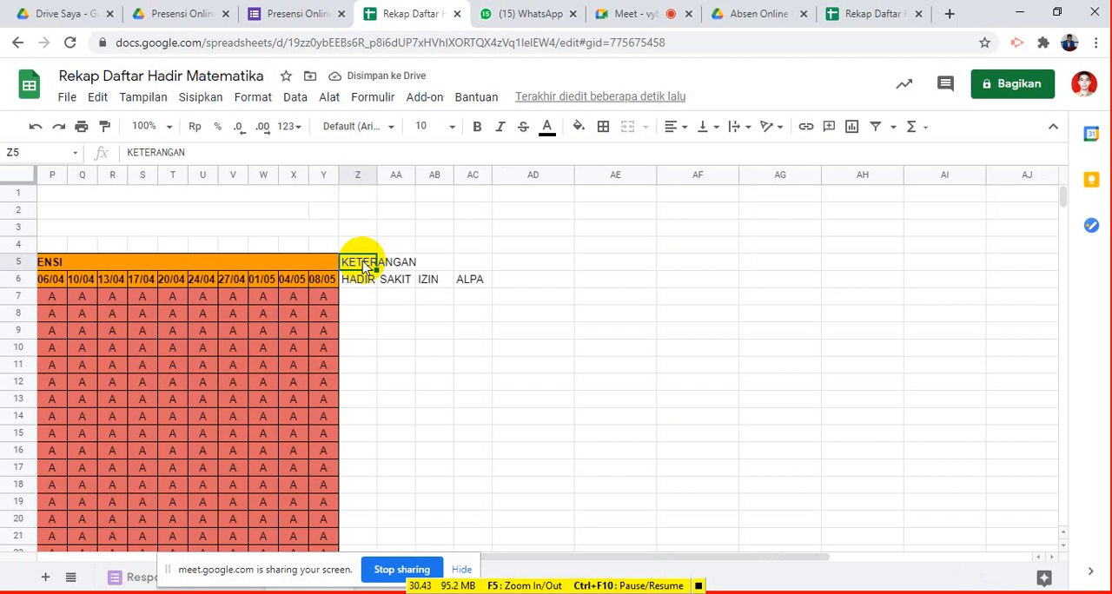
pyautogui.hotkey('shift', 'Right')
pyautogui.hotkey('shift', 'Right')
pyautogui.hotkey('shift', 'Right')
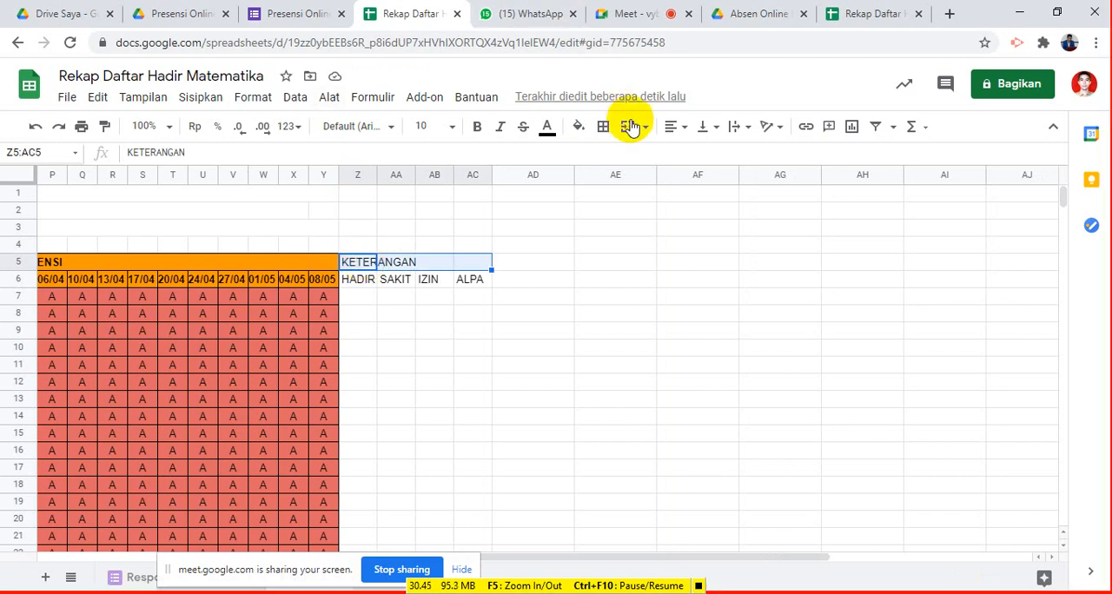
pyautogui.click(628, 126)
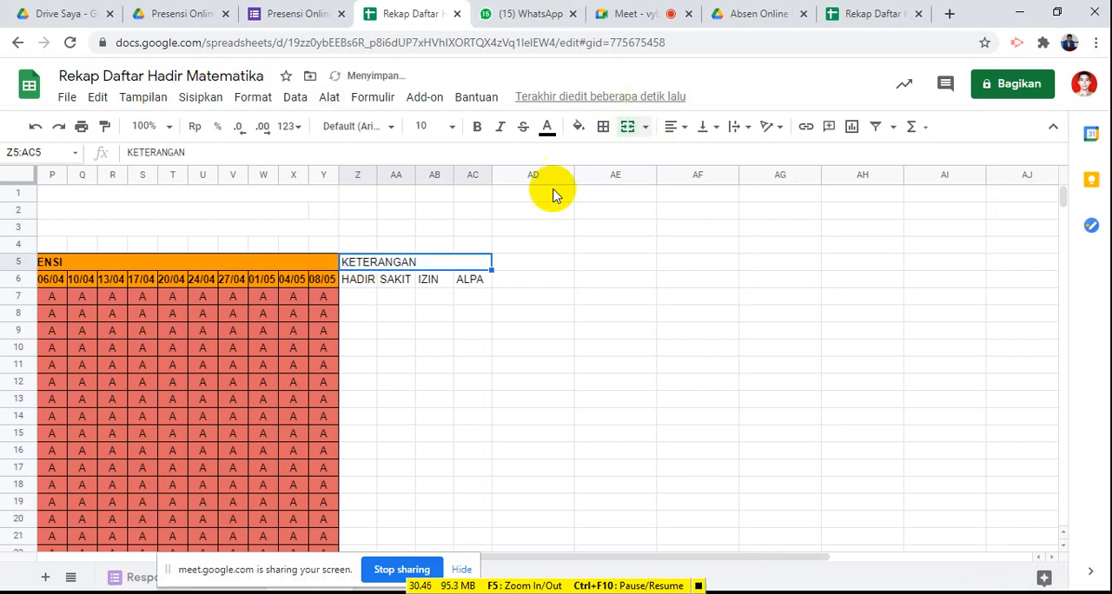
# - Center the status headings in Z6:AC6 horizontally
pyautogui.click(362, 287)
pyautogui.hotkey('shift', 'Right')
pyautogui.hotkey('shift', 'Right')
pyautogui.hotkey('shift', 'Right')
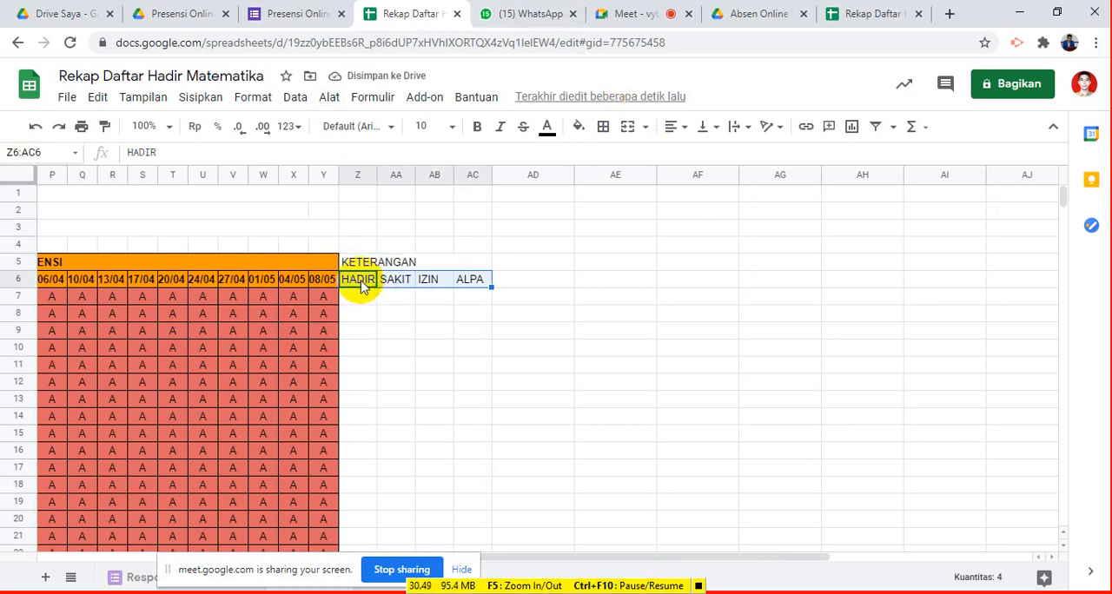
pyautogui.click(681, 128)
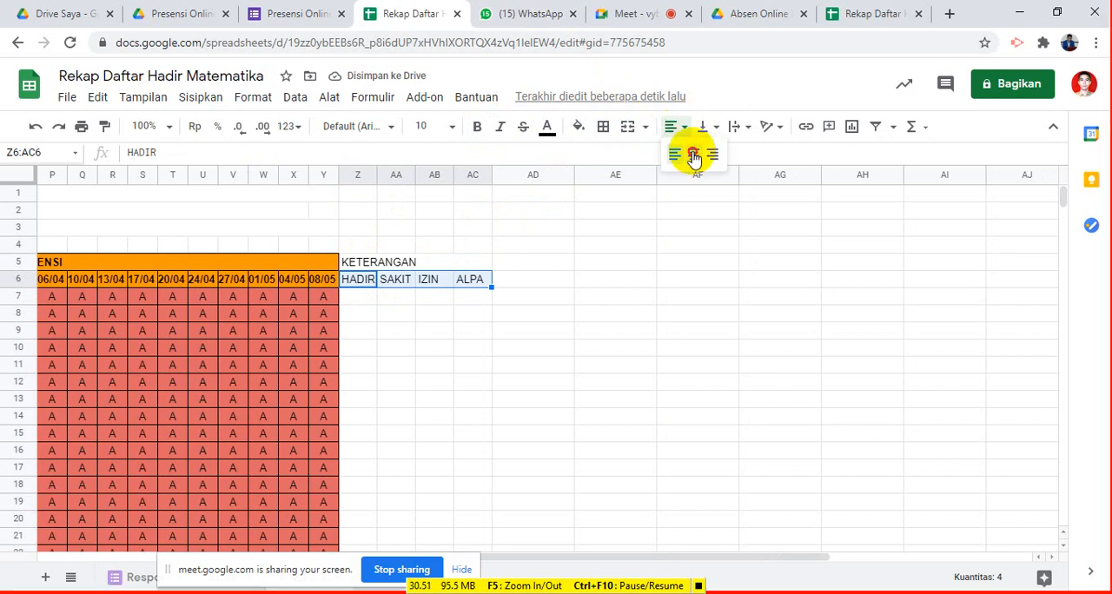
pyautogui.click(693, 154)
# - Center the merged KETERANGAN heading in Z5:AC5 horizontally
pyautogui.click(385, 265)
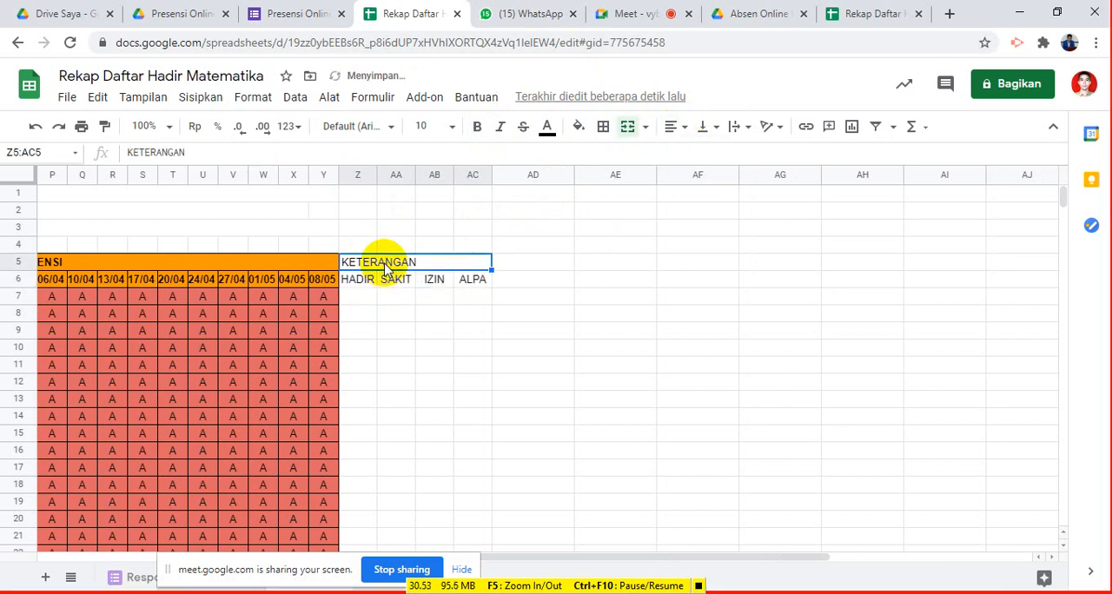
pyautogui.hotkey('shift', 'Right')
pyautogui.hotkey('shift', 'Left')
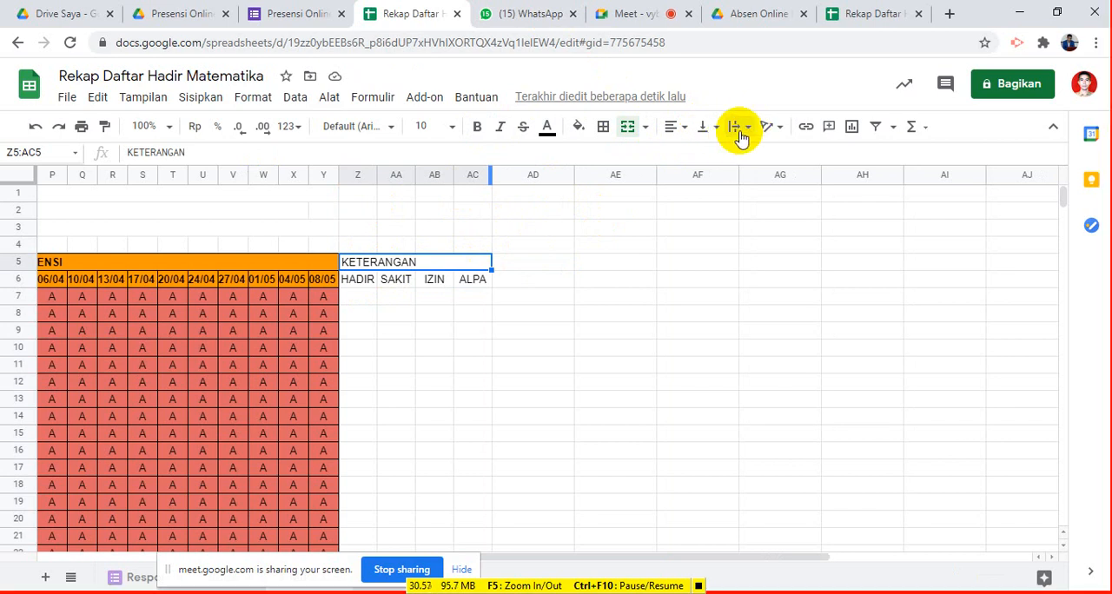
pyautogui.click(685, 131)
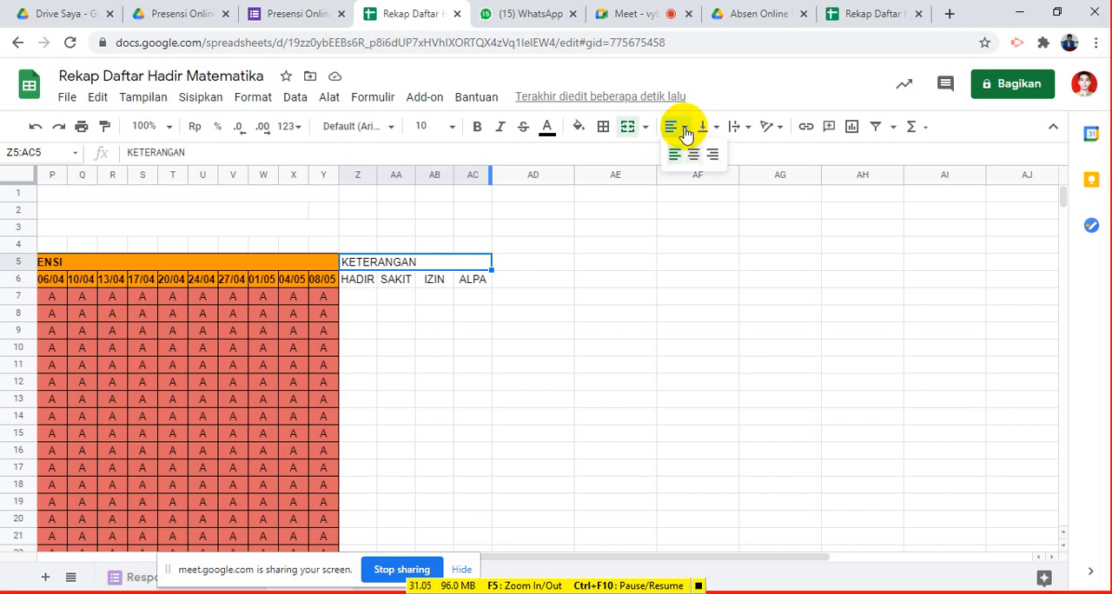
pyautogui.click(698, 157)
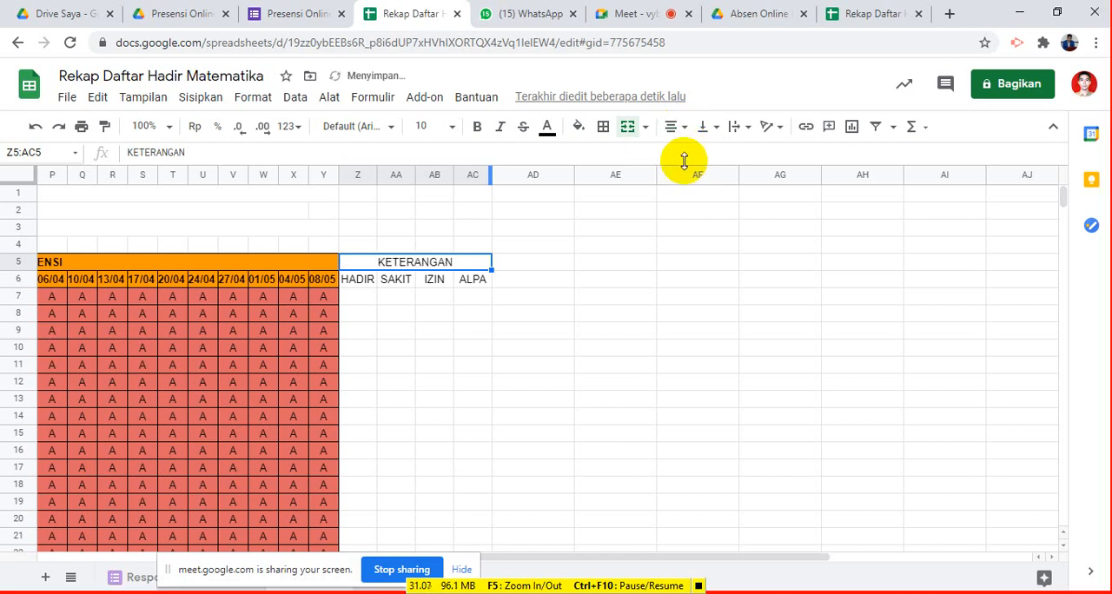
pyautogui.scroll(-3, 487, 240)
pyautogui.scroll(3, 435, 247)
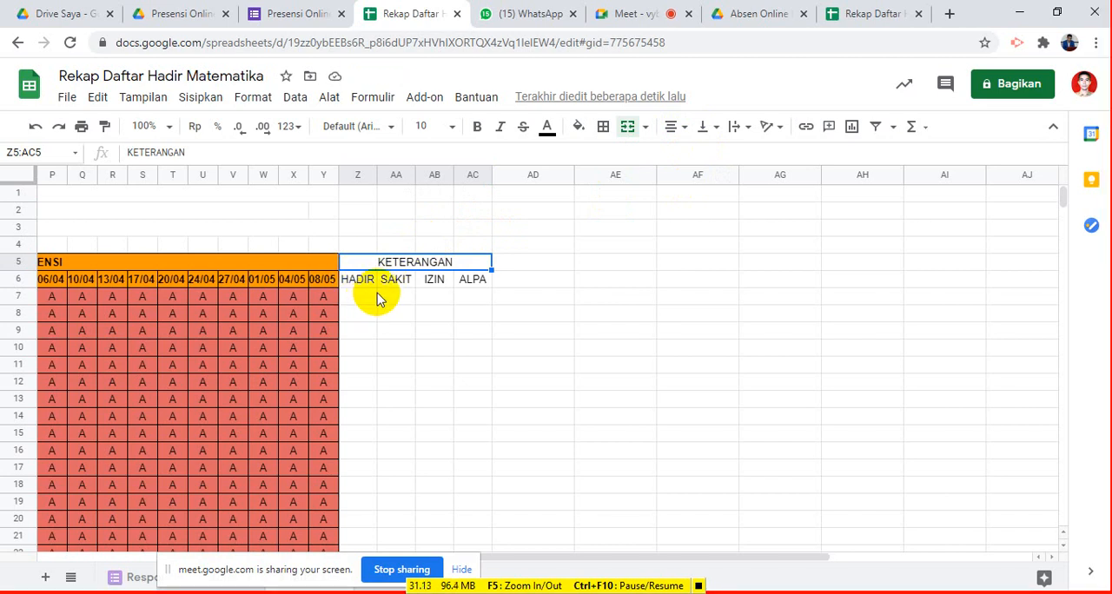
# - Enter the formula =COUNTIF(D7:Y7;"H") in Z7 to count the first student's HADIR entries
pyautogui.click(357, 295)
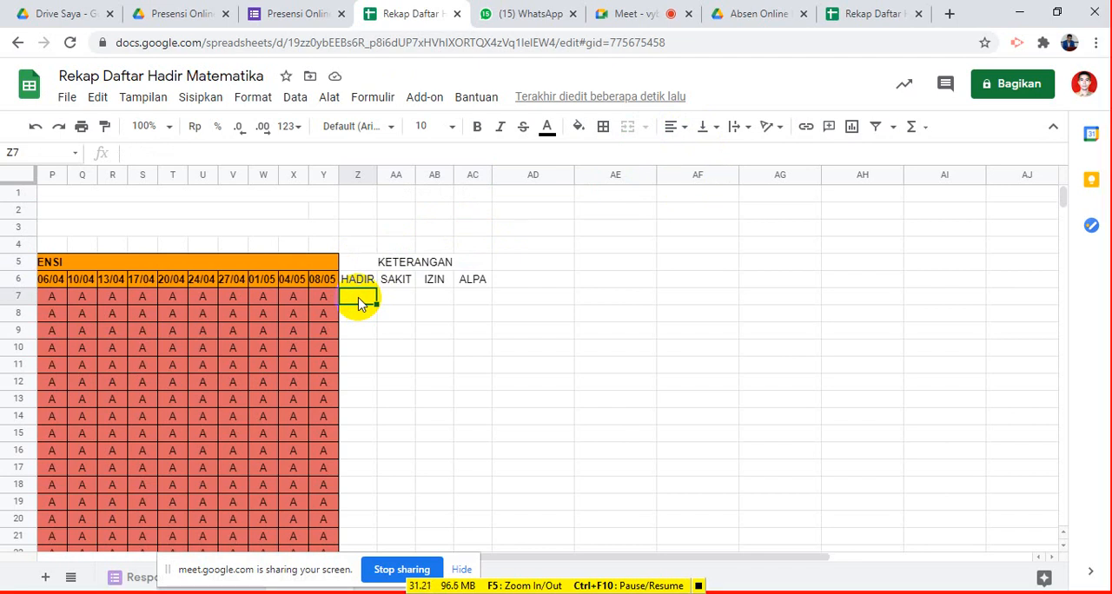
pyautogui.write('CO')
pyautogui.press('BackSpace')
pyautogui.press('BackSpace')
pyautogui.press('BackSpace')
pyautogui.write('=')
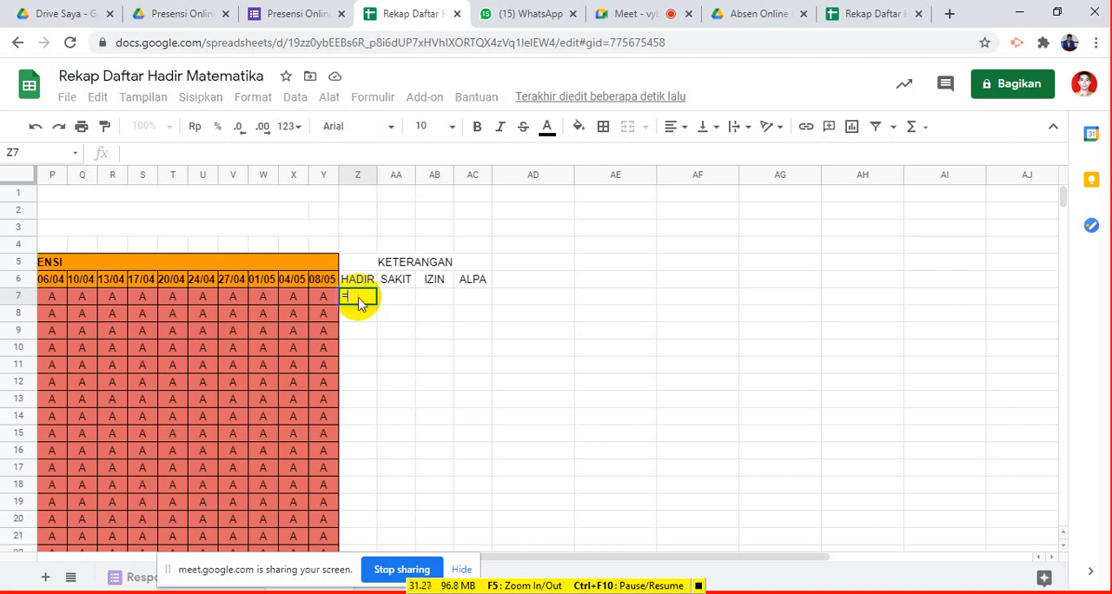
pyautogui.write('COUNTIF')
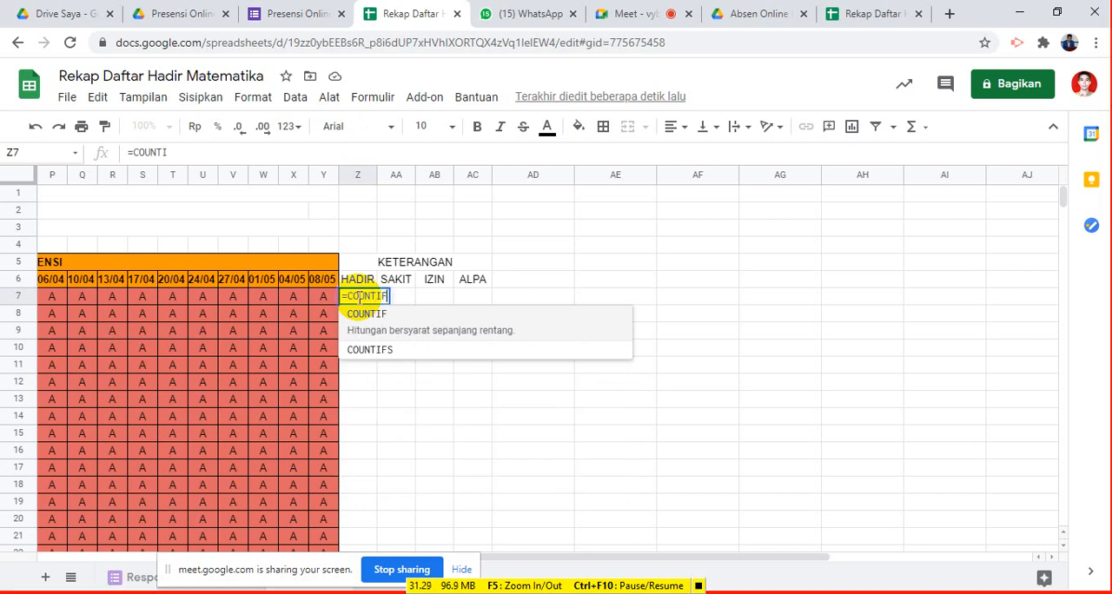
pyautogui.write('(')
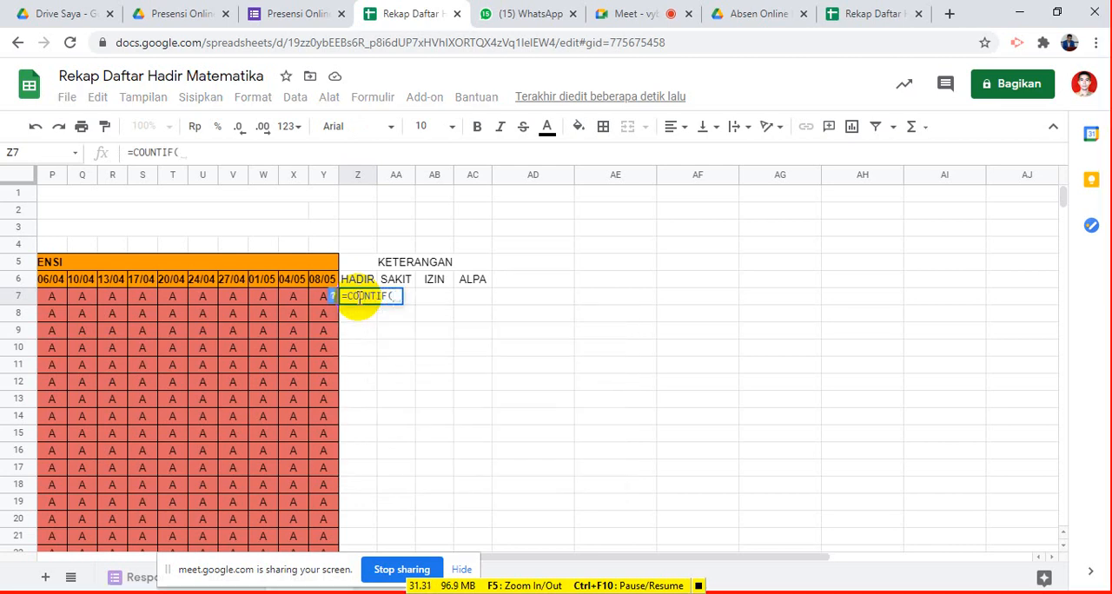
pyautogui.moveTo(297, 300); pyautogui.dragTo(314, 299)
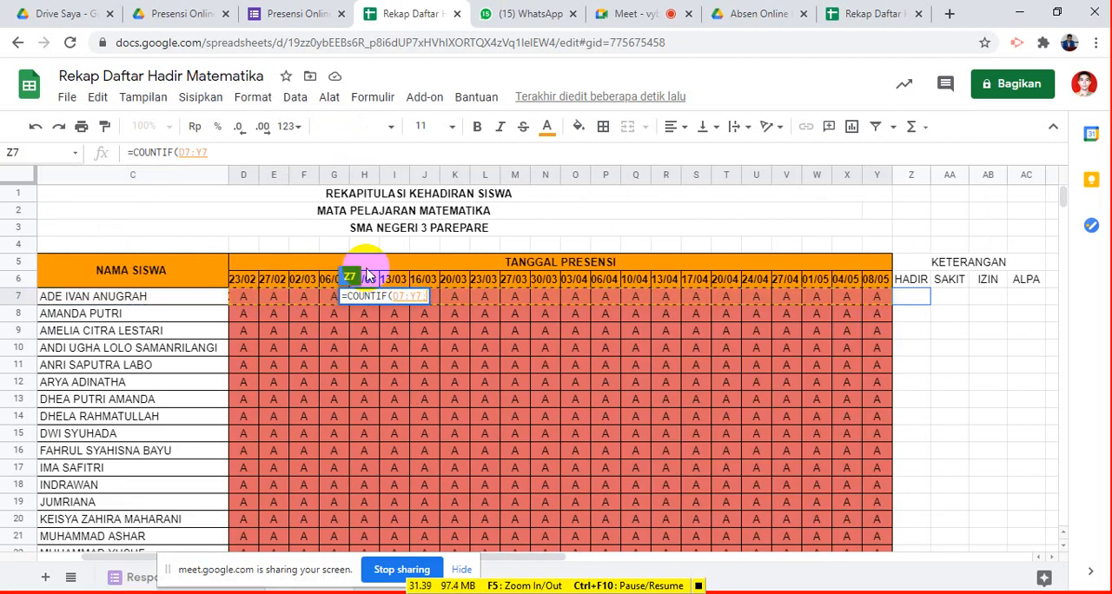
pyautogui.write(';"')
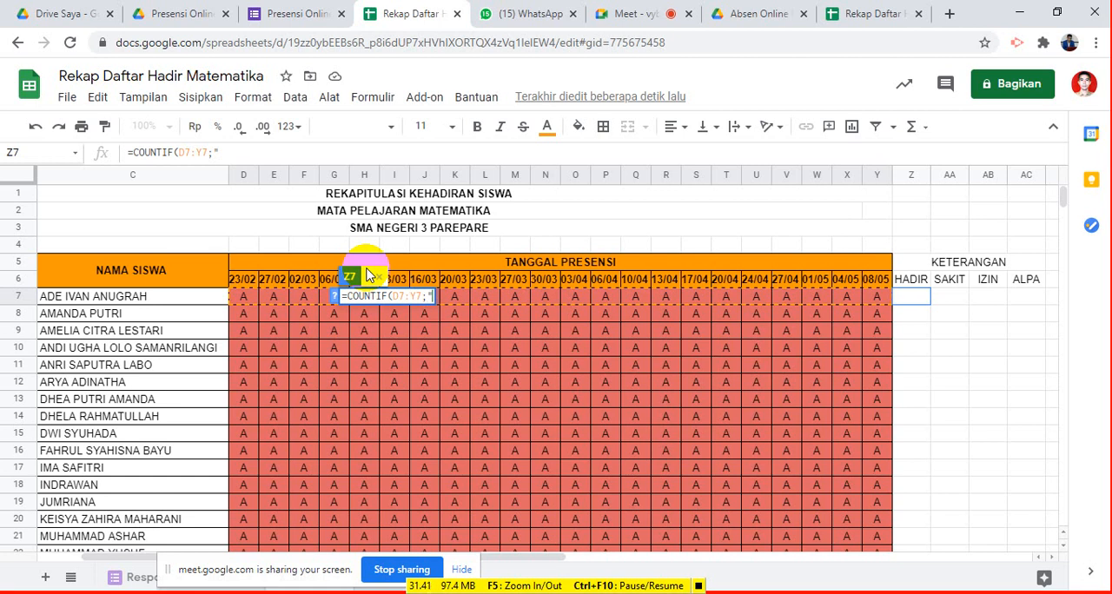
pyautogui.write('h')
pyautogui.press('BackSpace')
pyautogui.write('H")')
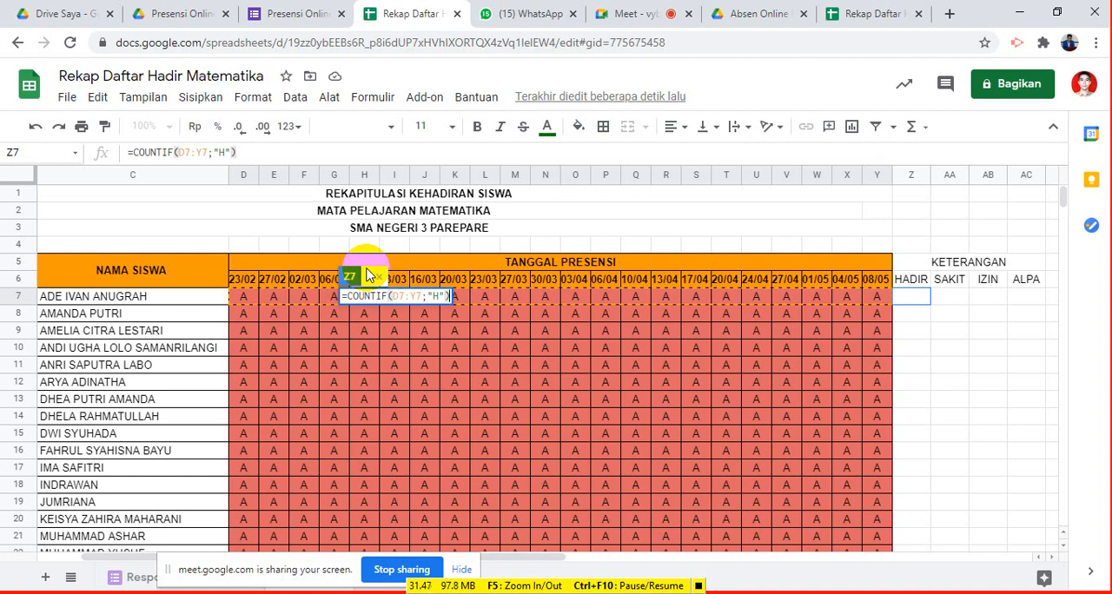
pyautogui.press('Return')
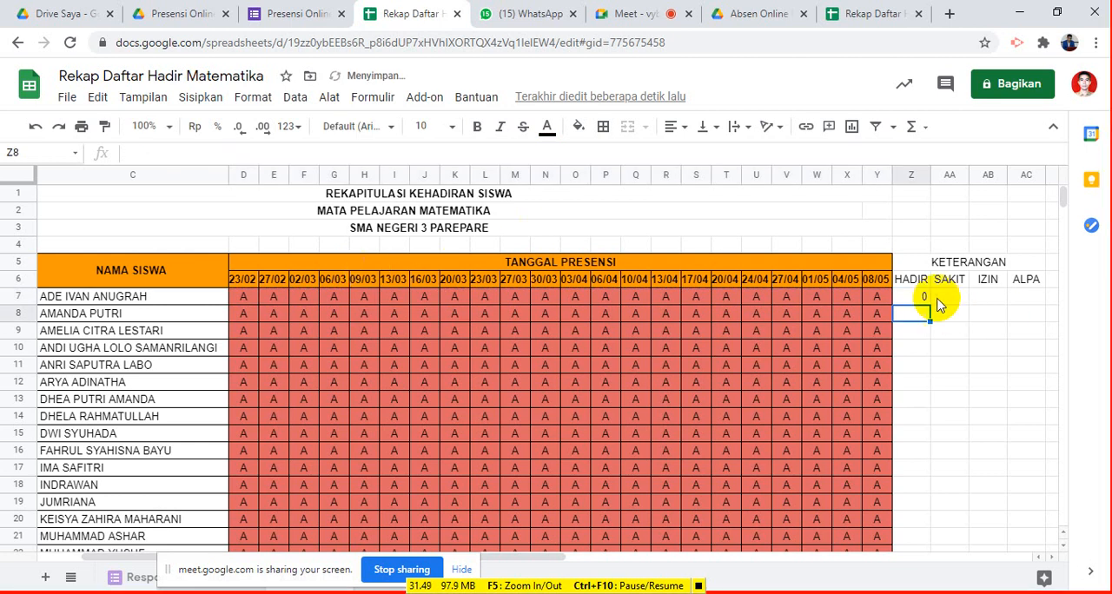
# - Copy the complete COUNTIF formula text from Z7, including the equals sign, leaving the cell as it is
pyautogui.click(913, 300)
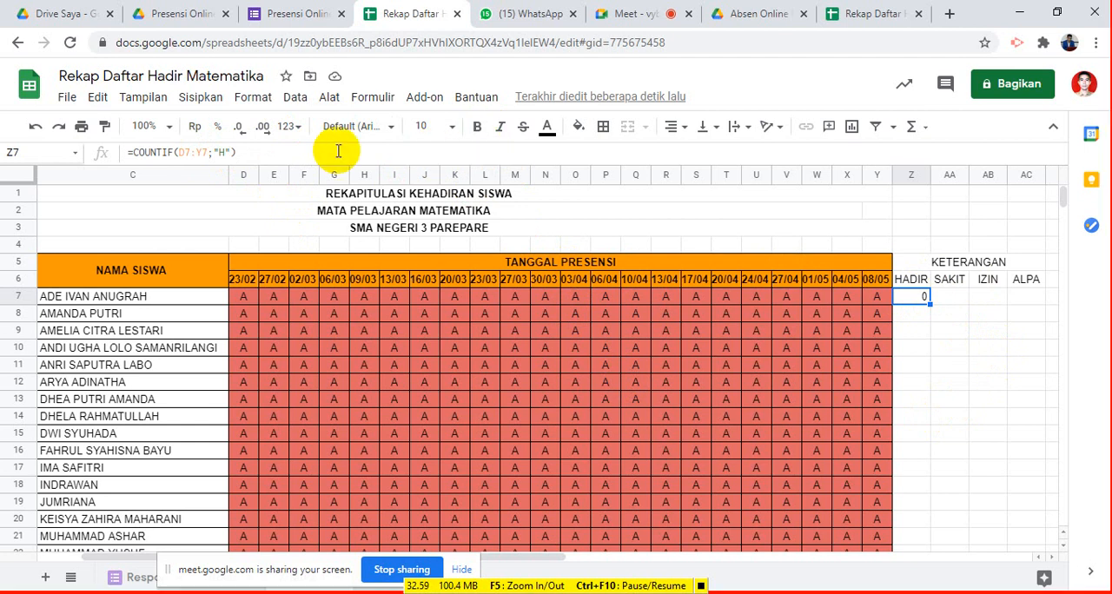
pyautogui.moveTo(238, 152); pyautogui.dragTo(133, 153)
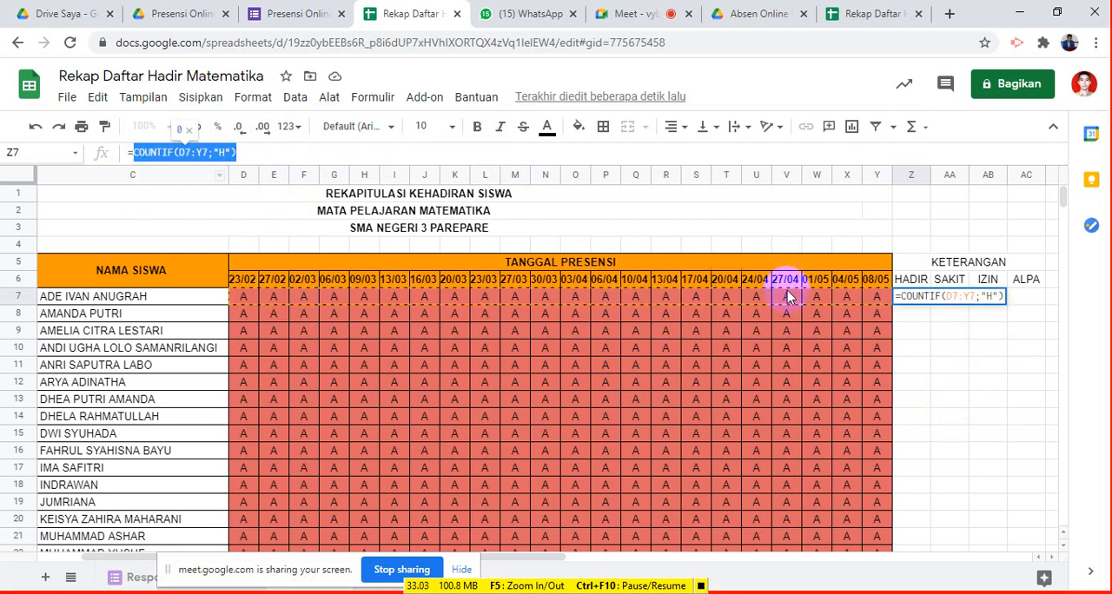
pyautogui.press('Escape')
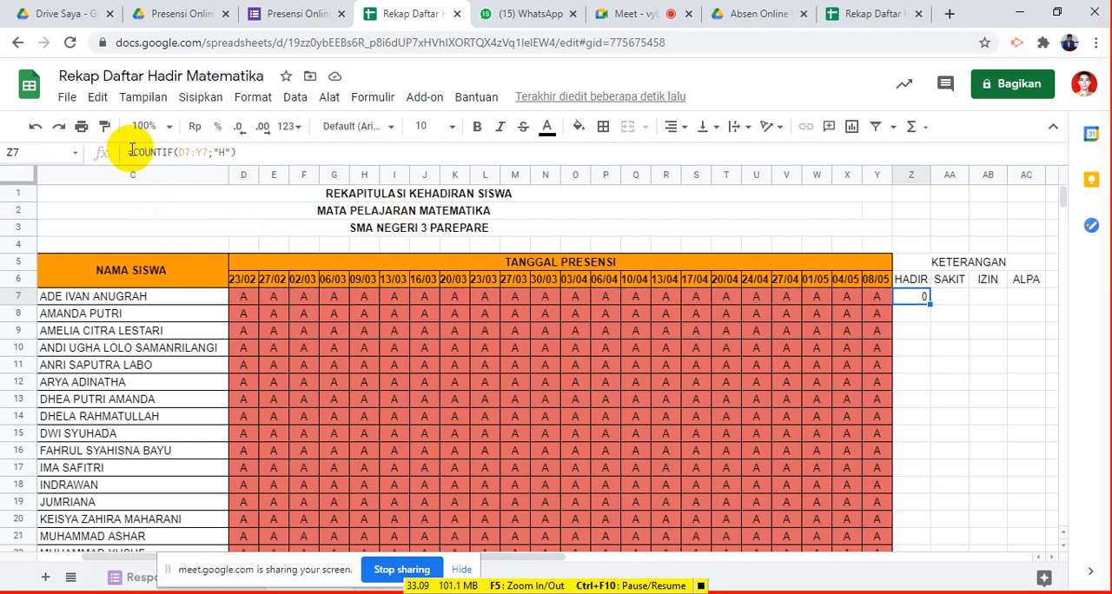
pyautogui.moveTo(128, 150); pyautogui.dragTo(245, 145)
pyautogui.hotkey('ctrl', 'c')
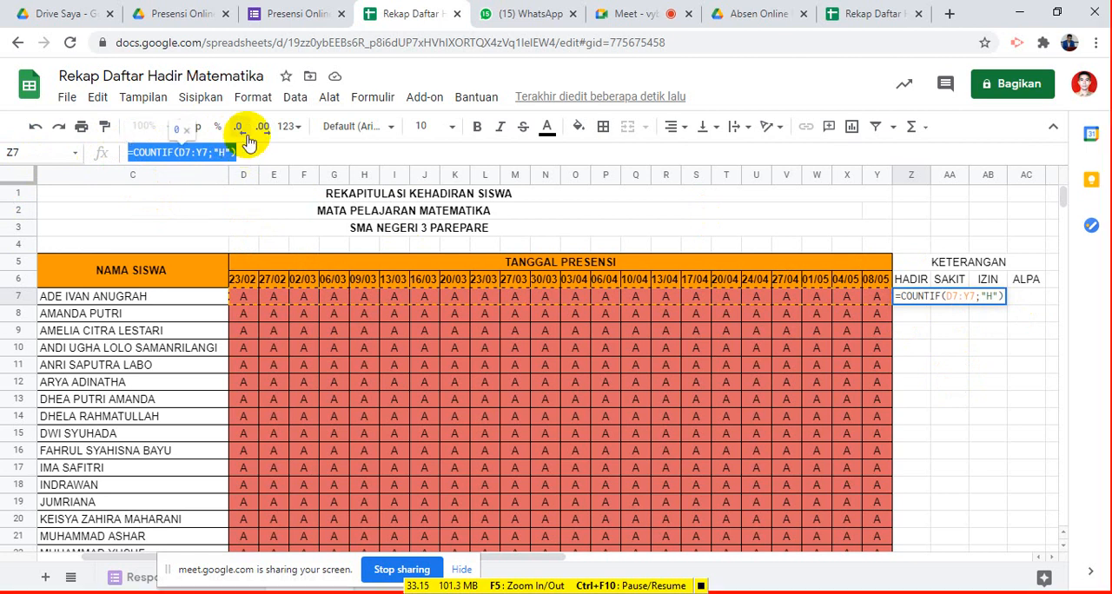
pyautogui.click(967, 323)
# - Paste the copied formula into AA7 and change its criterion to "S" to count the SAKIT entries
pyautogui.click(954, 300)
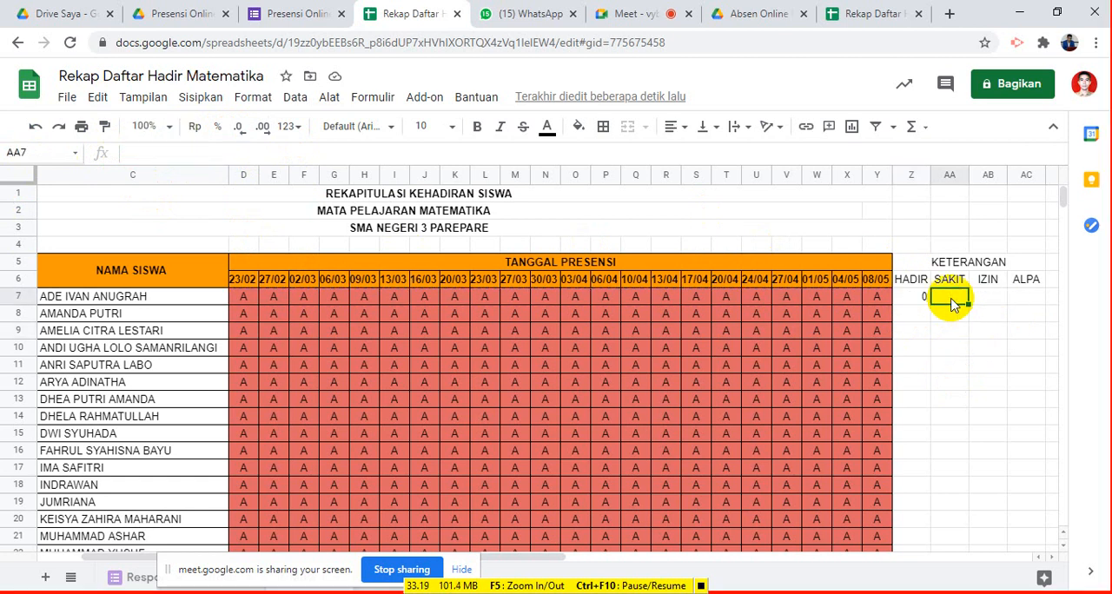
pyautogui.hotkey('ctrl', 'v')
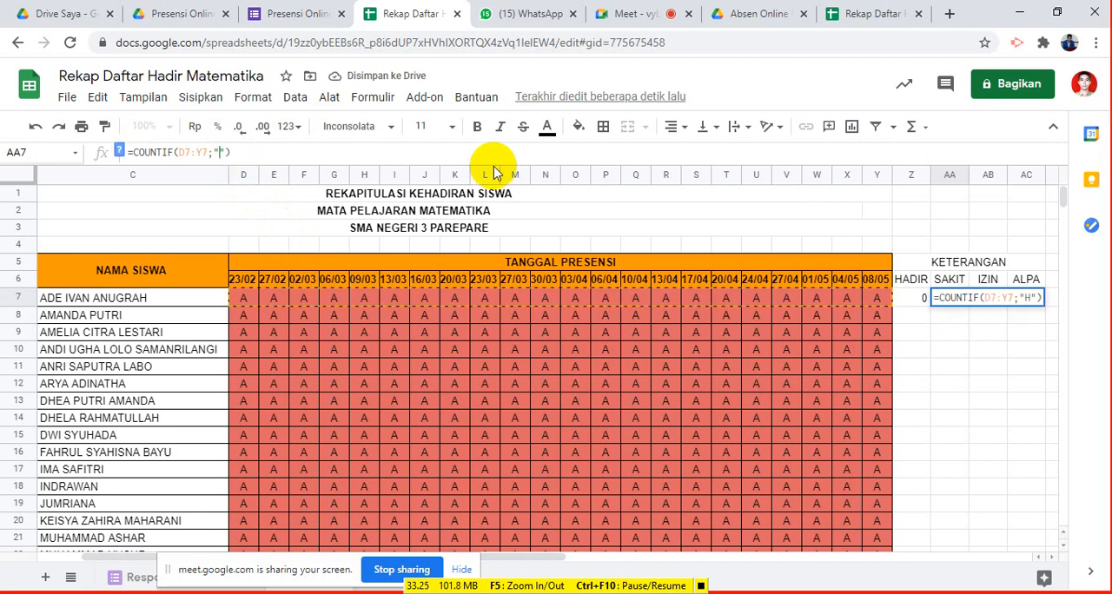
pyautogui.press('Delete')
pyautogui.write('S')
pyautogui.press('Return')
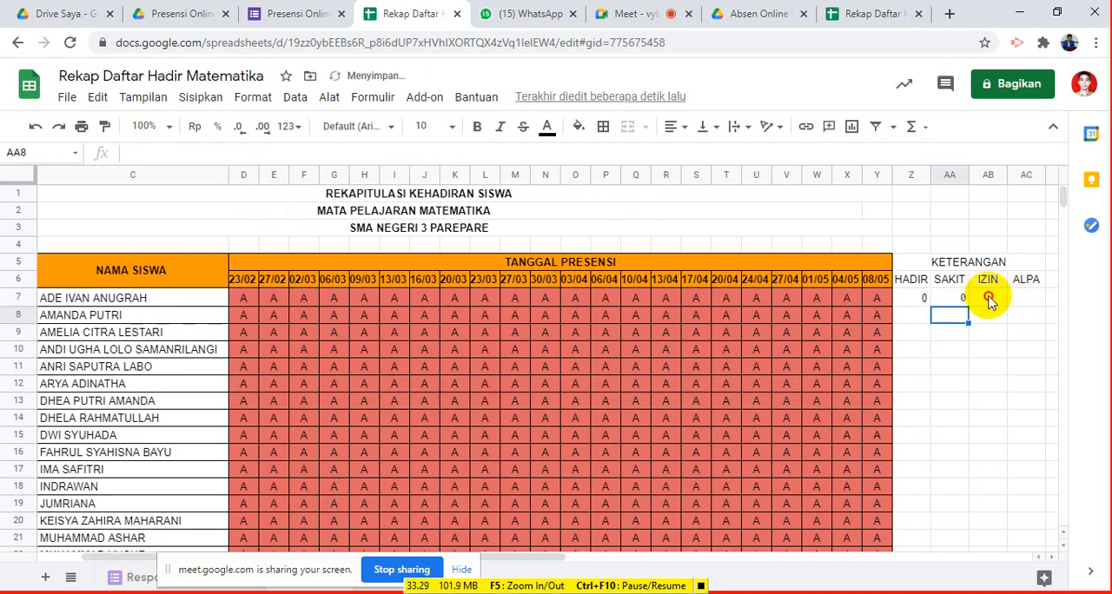
# - Paste the copied COUNTIF formula into AB7 and change its criterion to "I" to count the IZIN entries
pyautogui.click(988, 298)
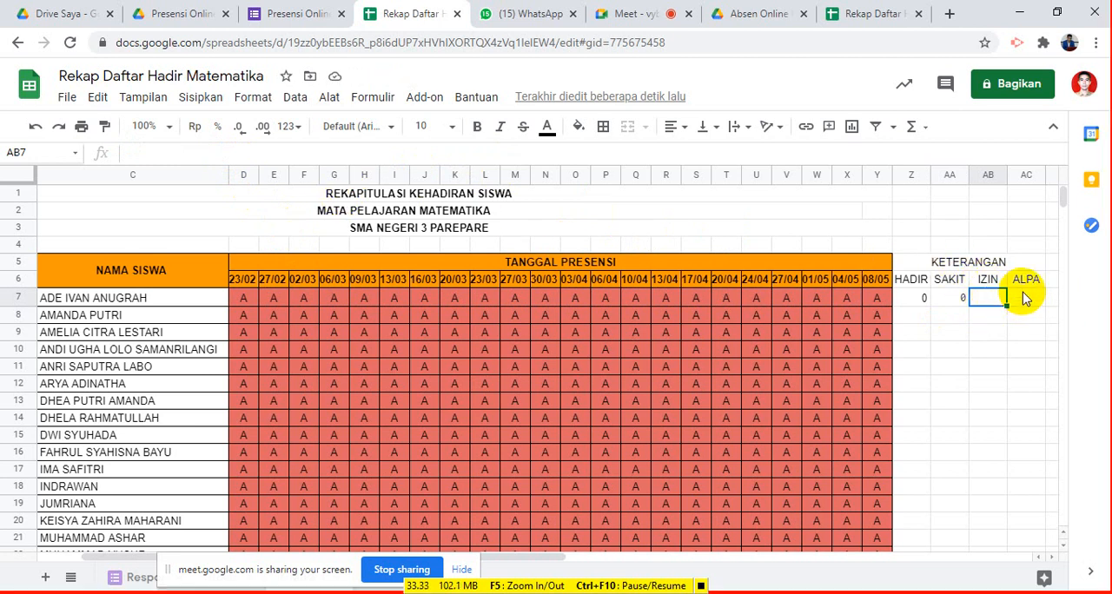
pyautogui.hotkey('ctrl', 'v')
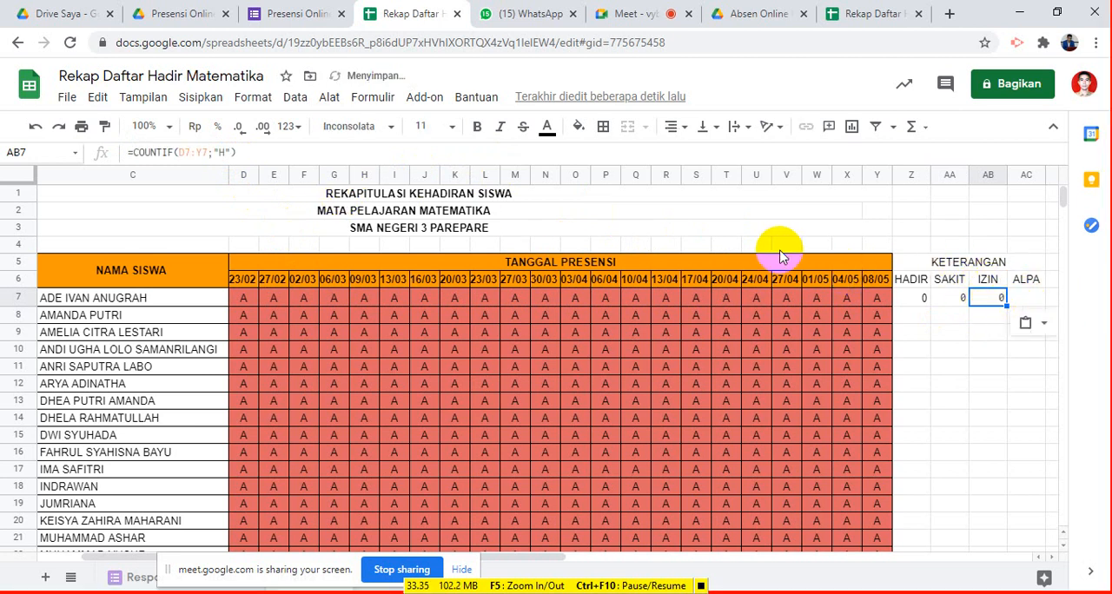
pyautogui.doubleClick(219, 152)
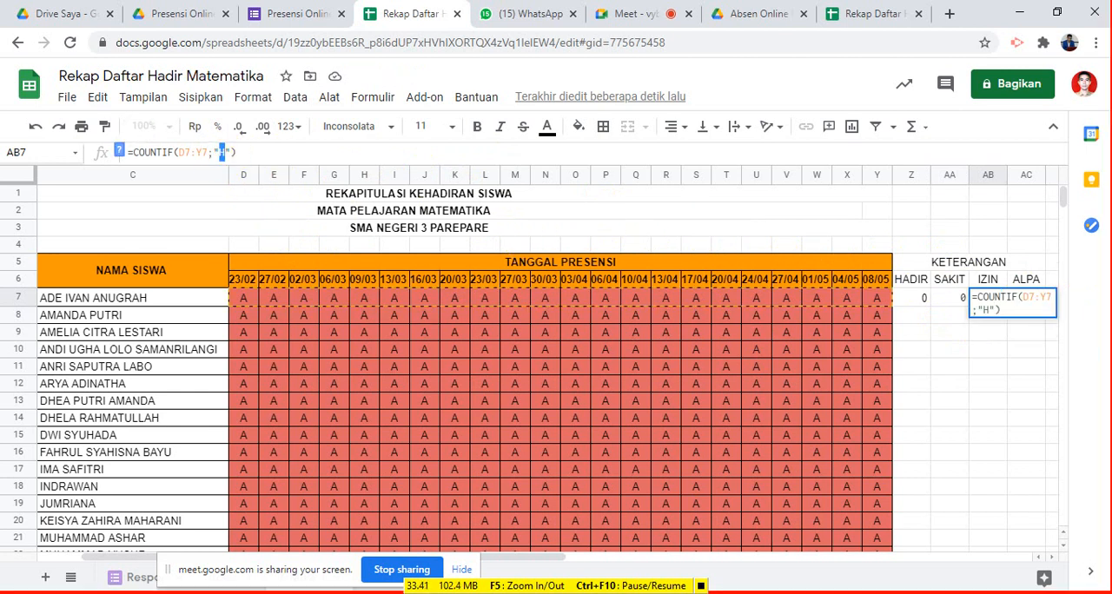
pyautogui.write('I')
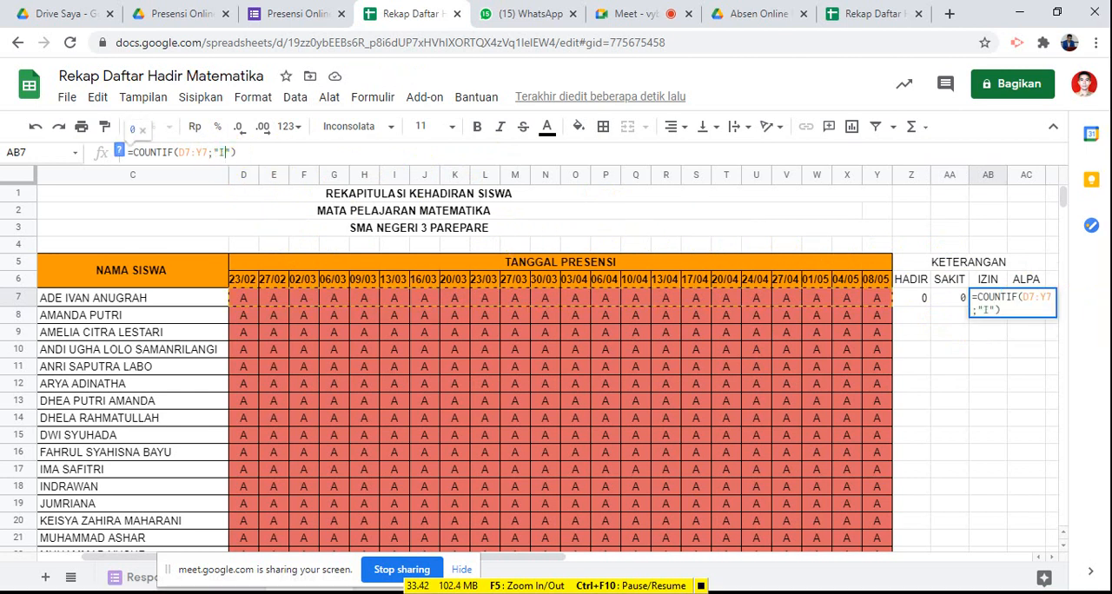
pyautogui.click(1032, 379)
# - Paste the copied COUNTIF formula into AC7 and change its criterion to "a" to count the ALPA entries
pyautogui.click(1027, 301)
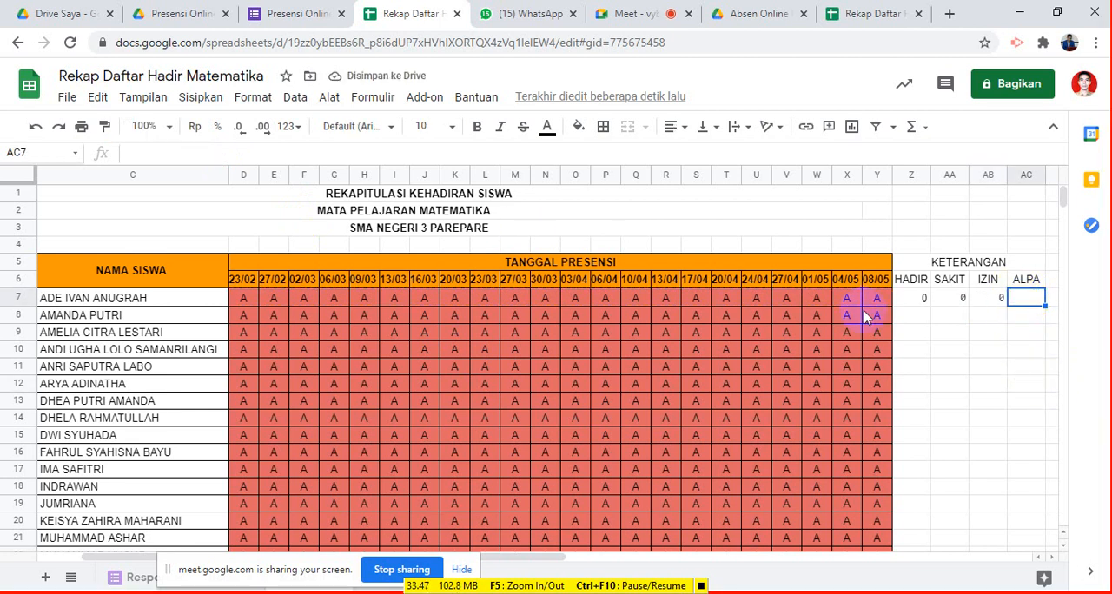
pyautogui.hotkey('ctrl', 'v')
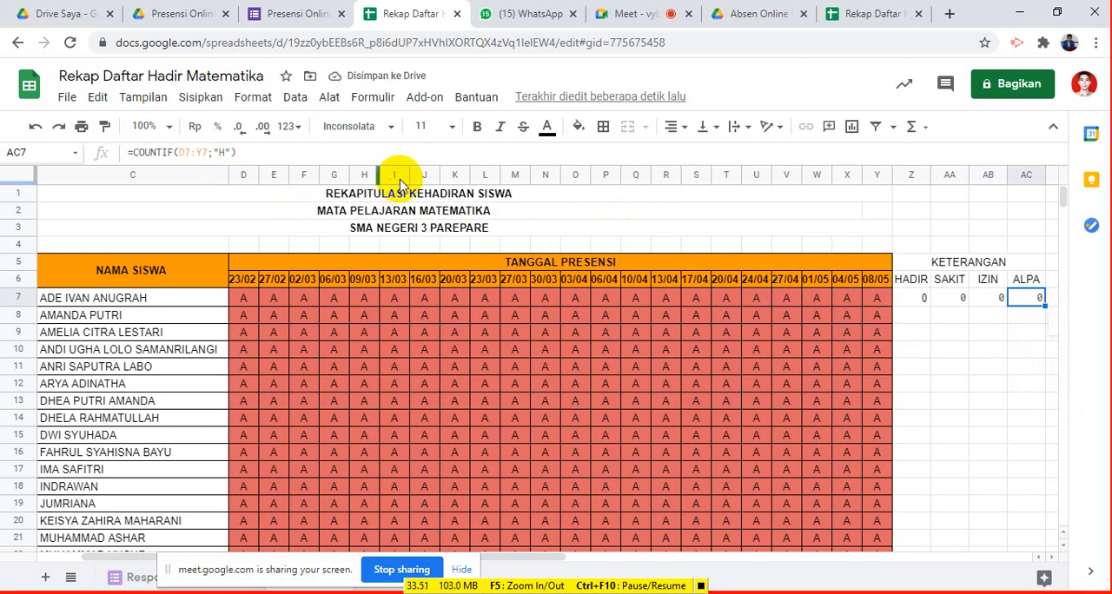
pyautogui.click(220, 153)
pyautogui.doubleClick(219, 153)
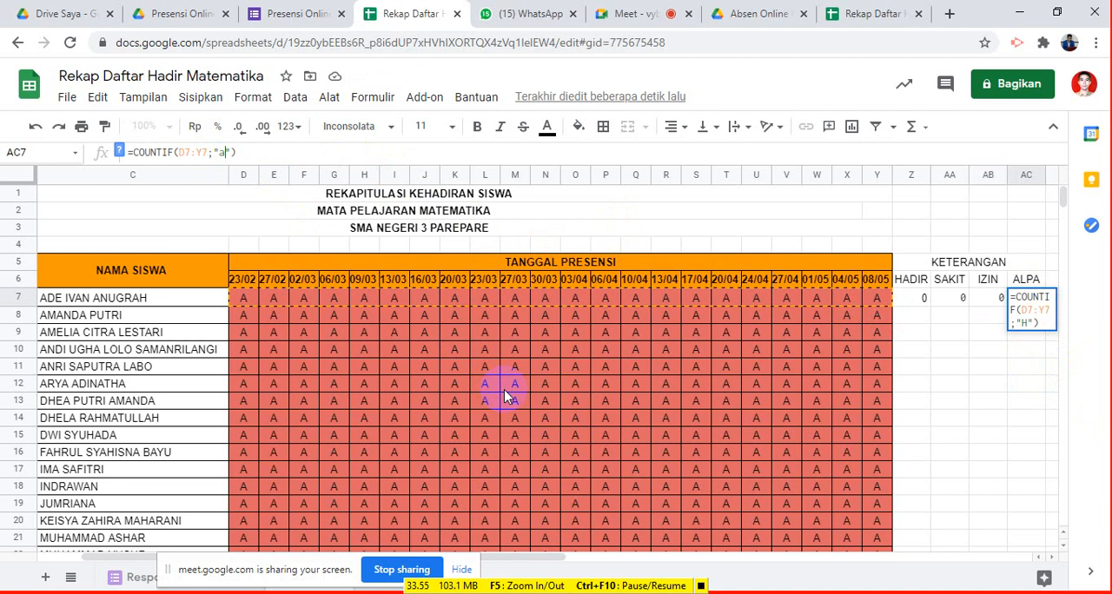
pyautogui.write('a')
pyautogui.press('Return')
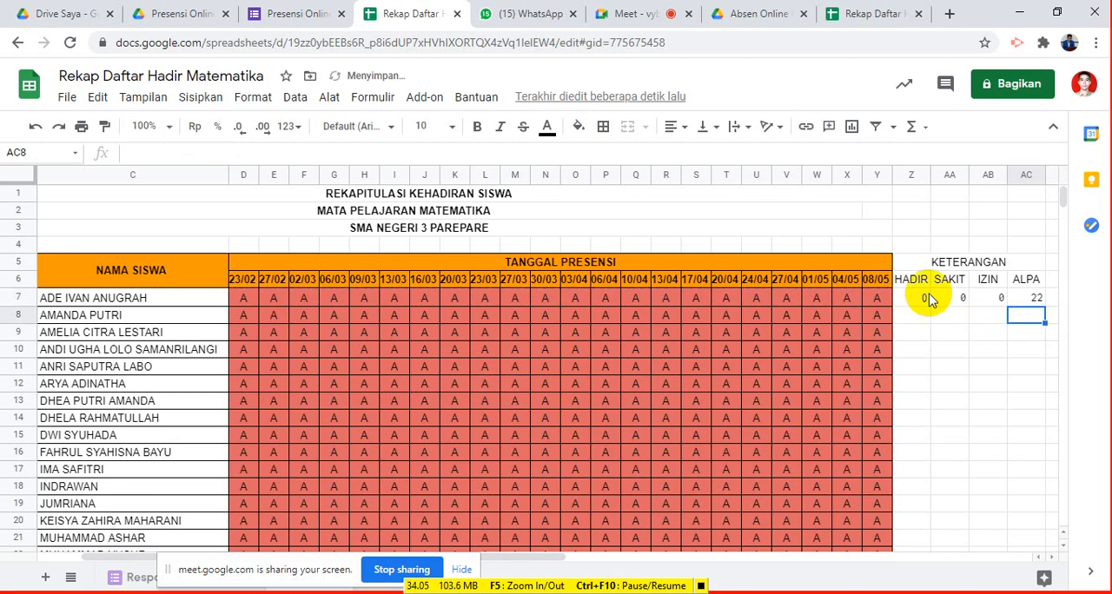
# - Set the font of the status totals in Z7:AC7 to Arial and center them horizontally
pyautogui.moveTo(919, 300); pyautogui.dragTo(1041, 299)
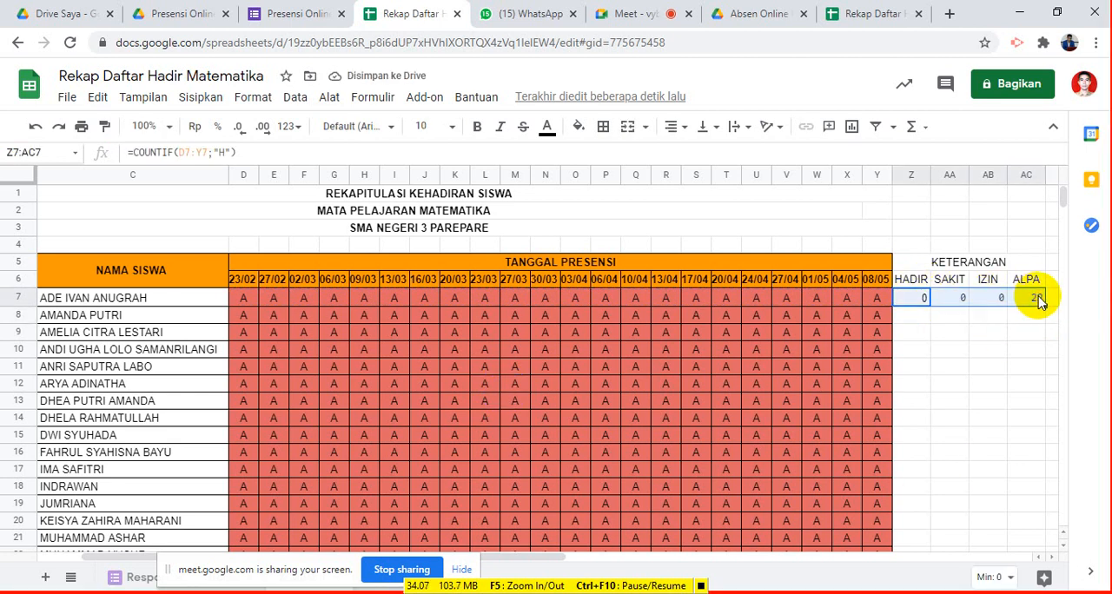
pyautogui.click(394, 129)
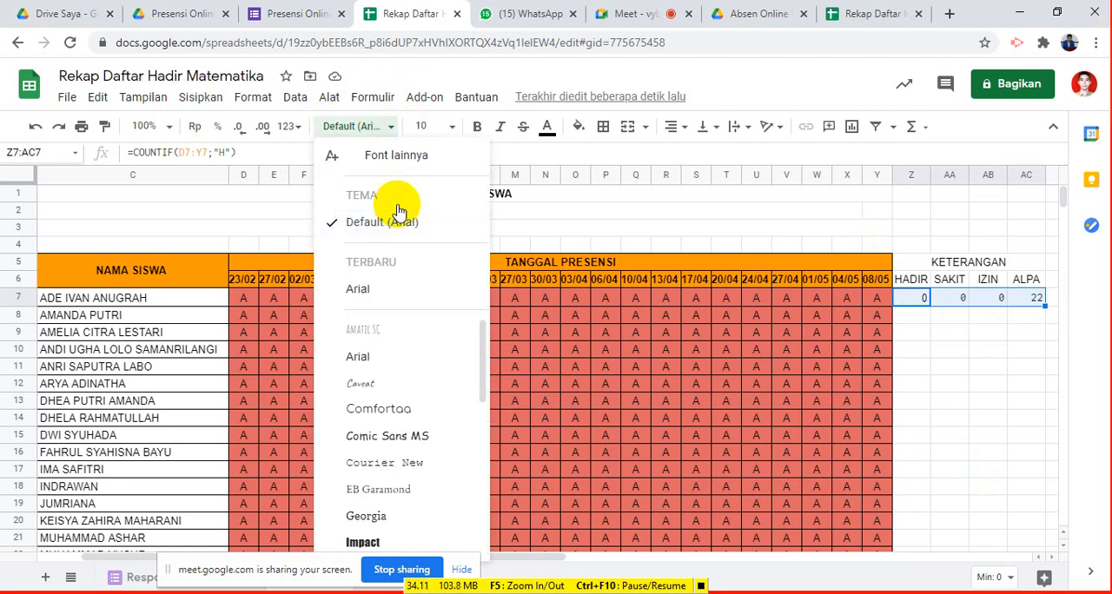
pyautogui.click(383, 293)
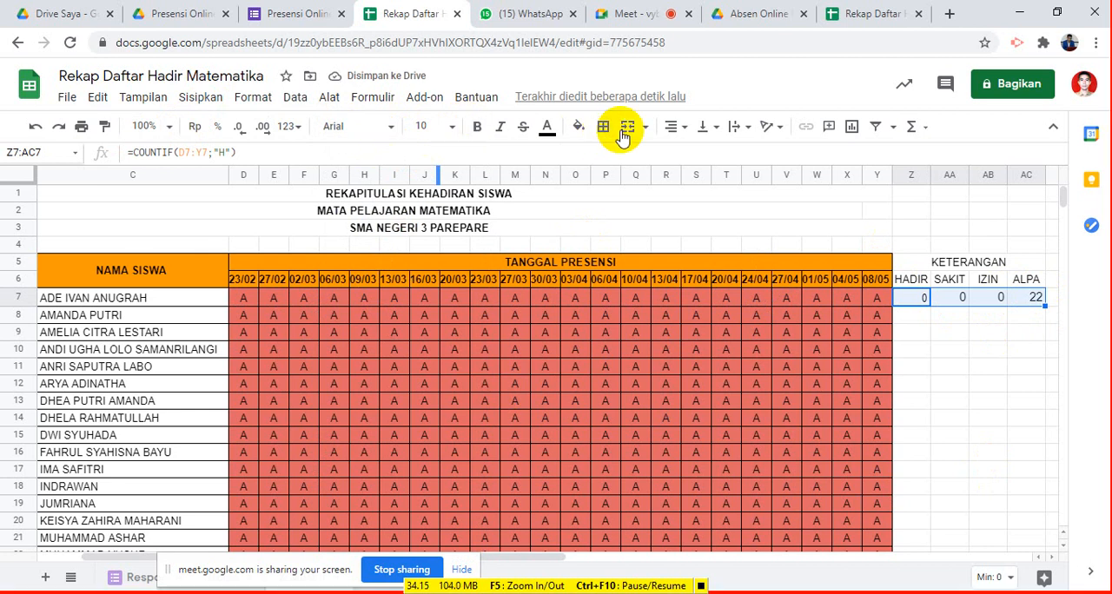
pyautogui.click(676, 130)
pyautogui.click(693, 152)
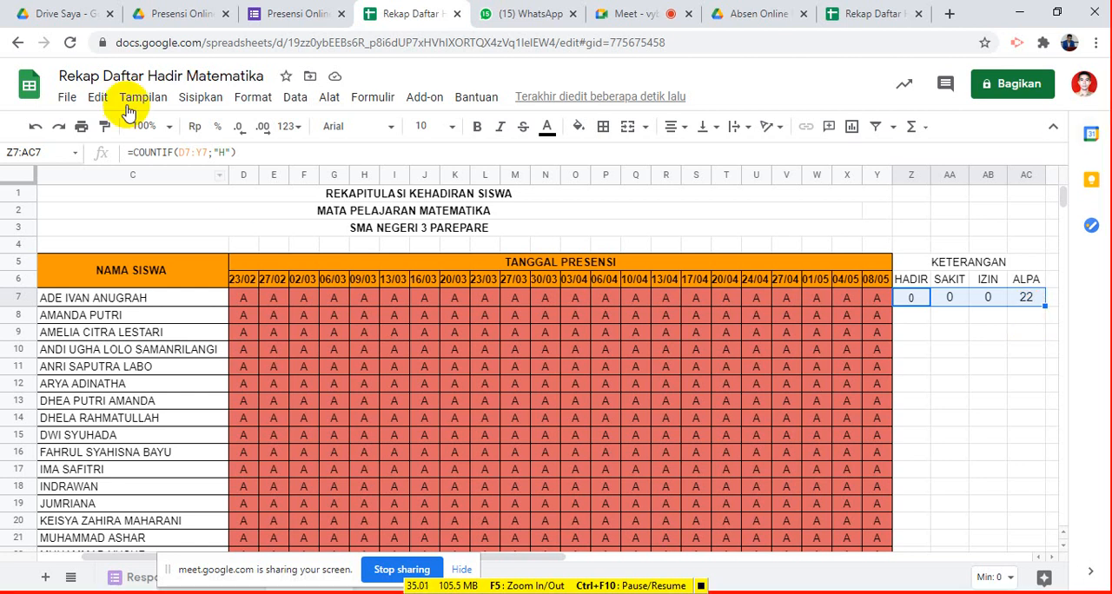
# - Review the COUNTIF formulas and their criteria in the HADIR total Z7 and the SAKIT total AA7
pyautogui.moveTo(131, 152); pyautogui.dragTo(256, 151)
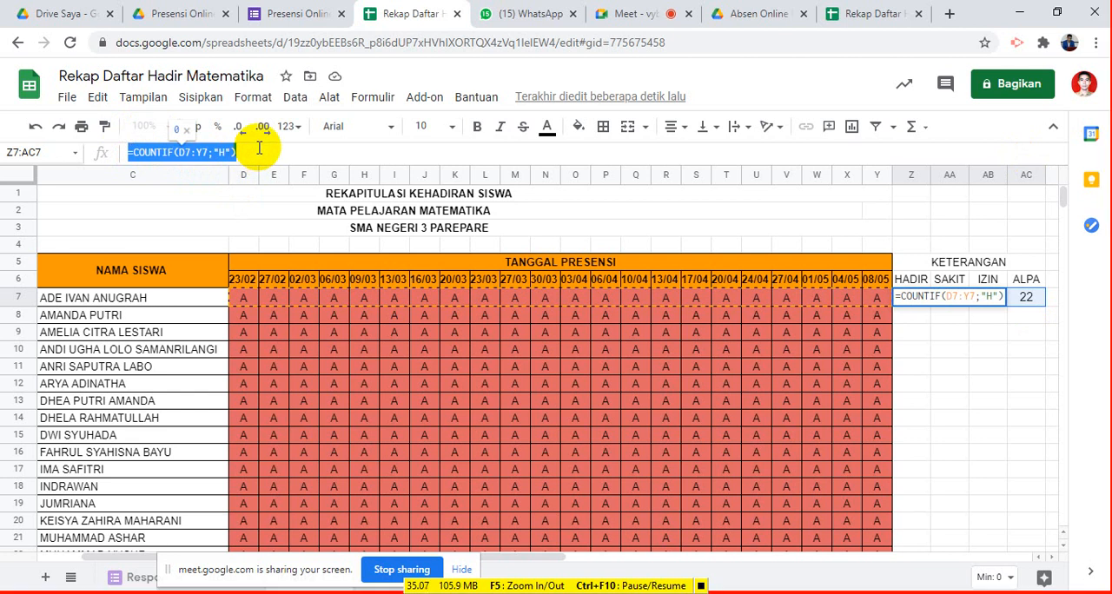
pyautogui.click(949, 299)
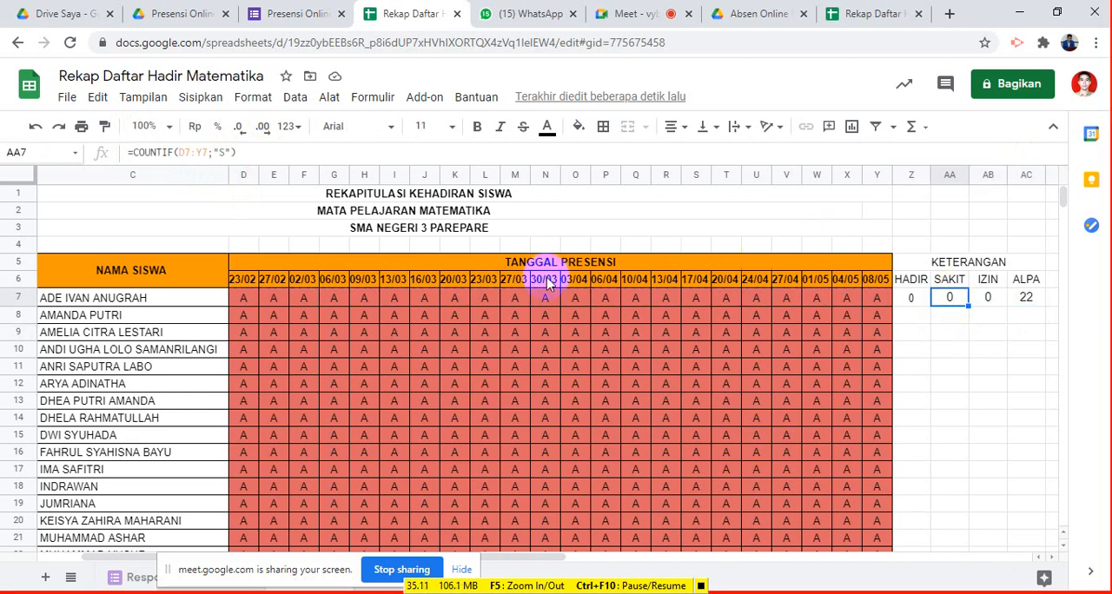
pyautogui.click(222, 153)
pyautogui.write('S')
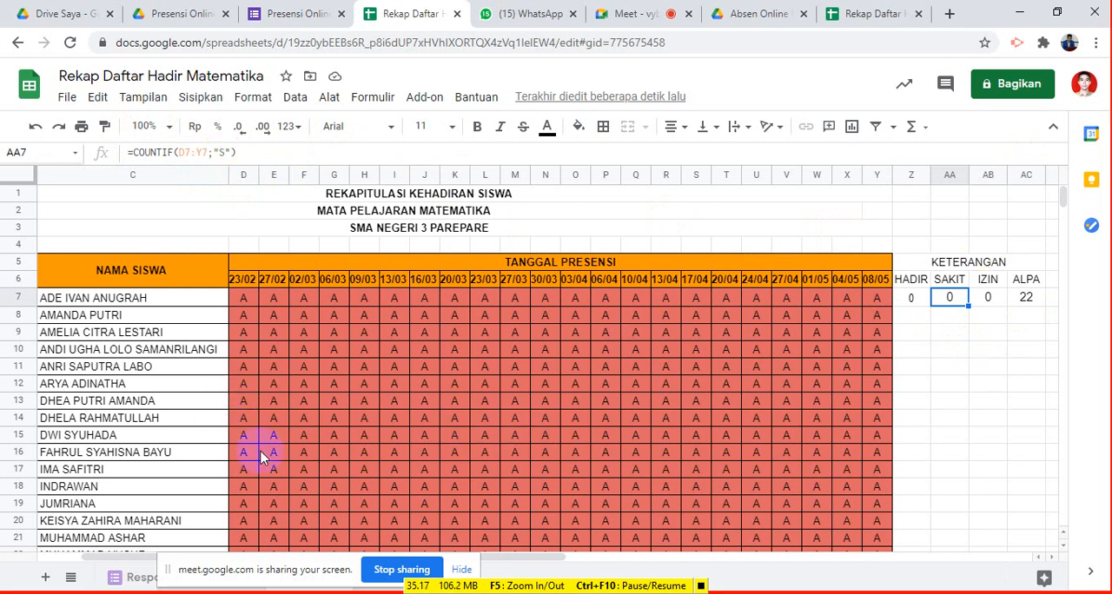
# - Fill the four status total formulas from Z7:AC7 down to row 31 for all remaining students
pyautogui.click(919, 298)
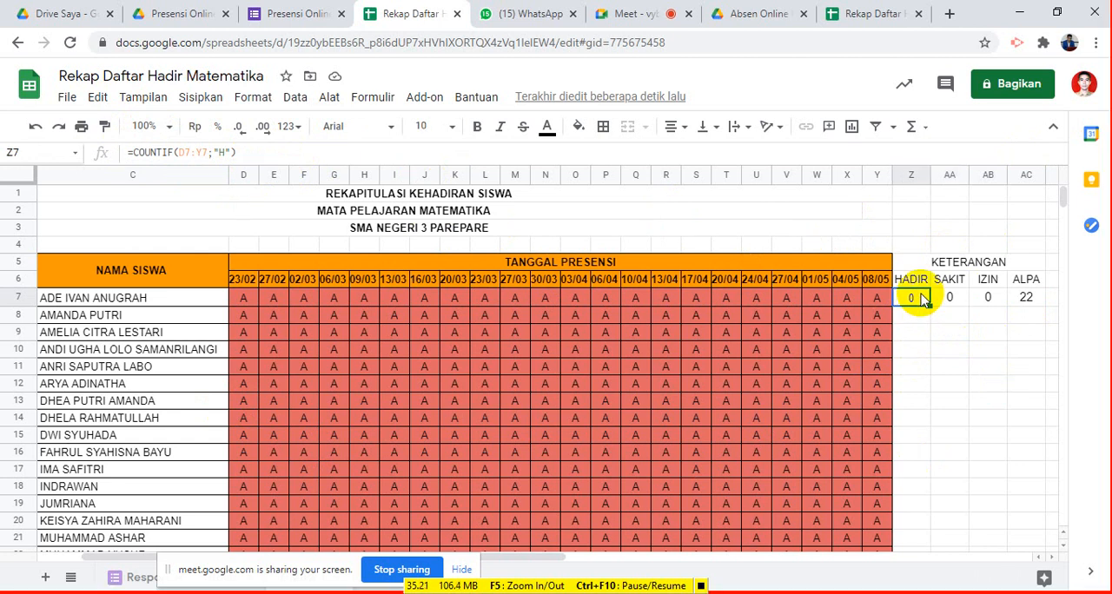
pyautogui.hotkey('shift', 'Right')
pyautogui.hotkey('shift', 'Right')
pyautogui.hotkey('shift', 'Right')
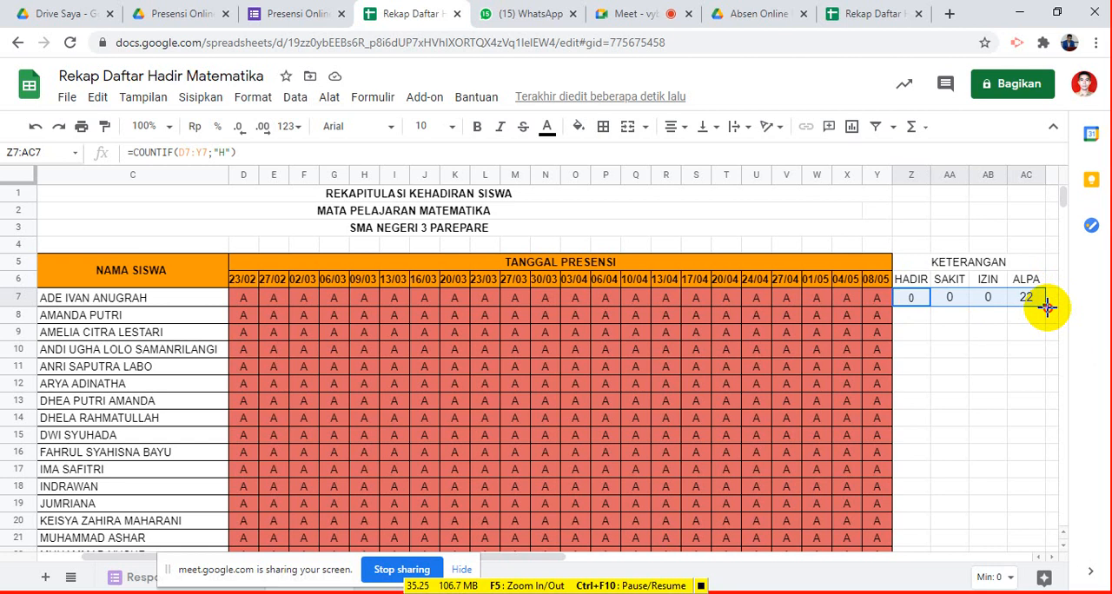
pyautogui.moveTo(1045, 306); pyautogui.dragTo(1046, 405)
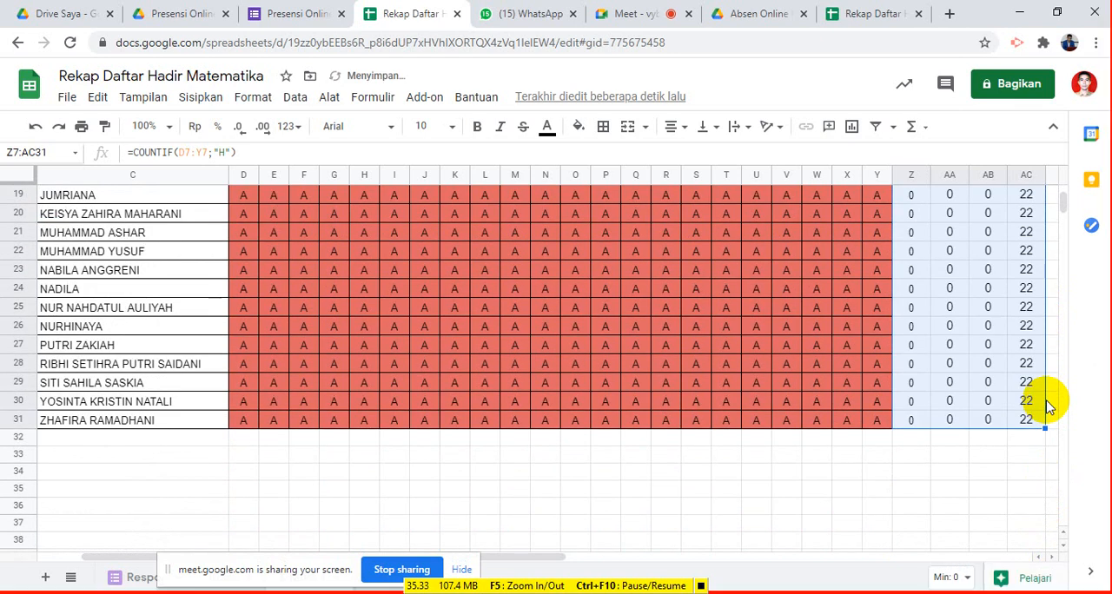
pyautogui.click(813, 455)
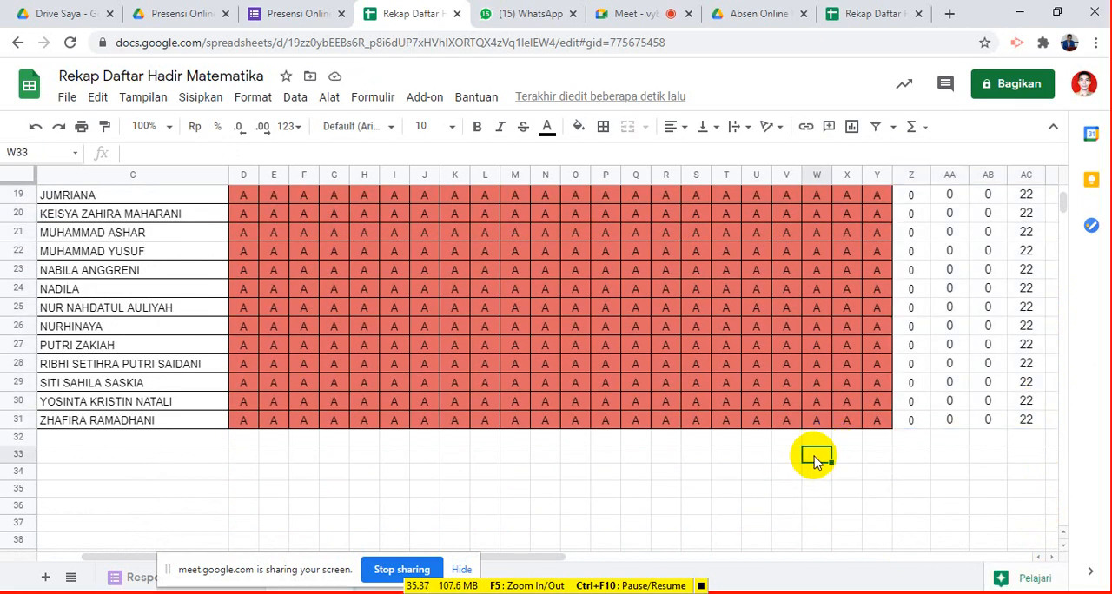
pyautogui.write('g0')
pyautogui.write('Parep')
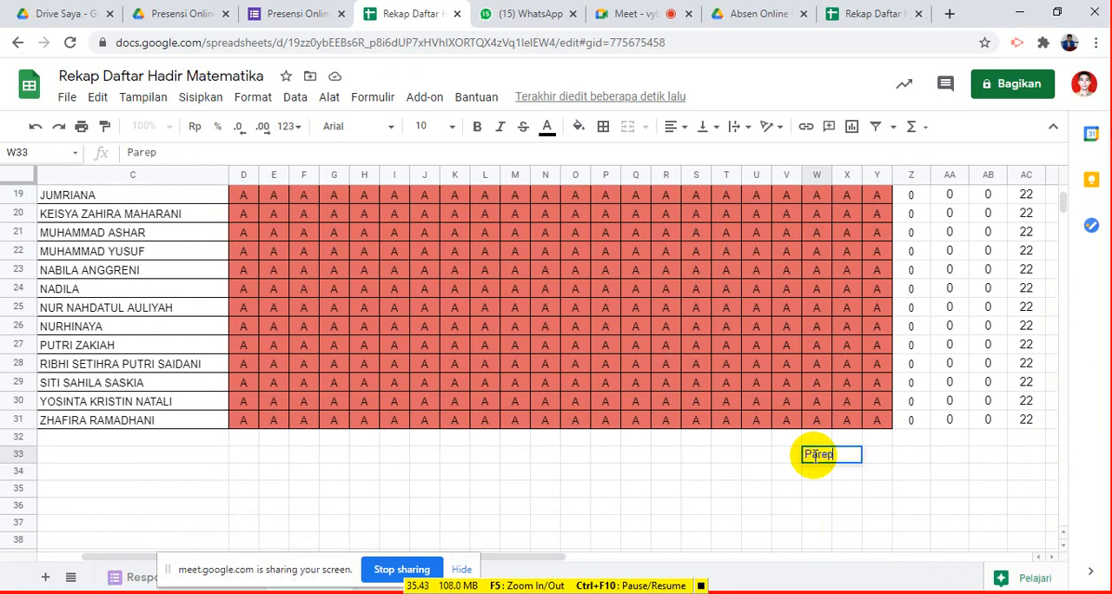
pyautogui.write('are, Pa')
pyautogui.press('BackSpace')
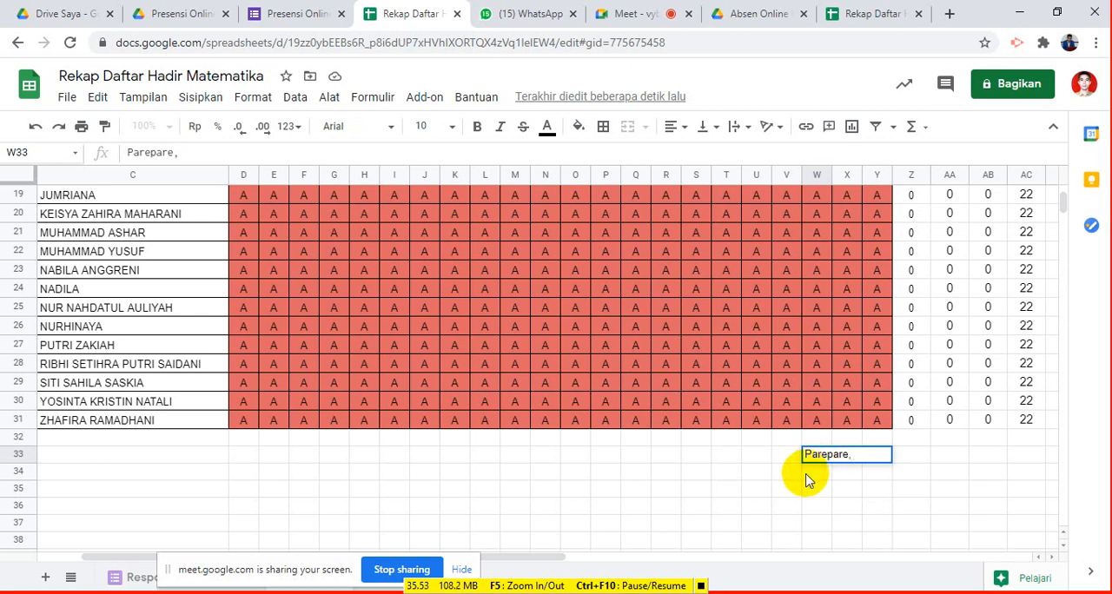
pyautogui.click(806, 481)
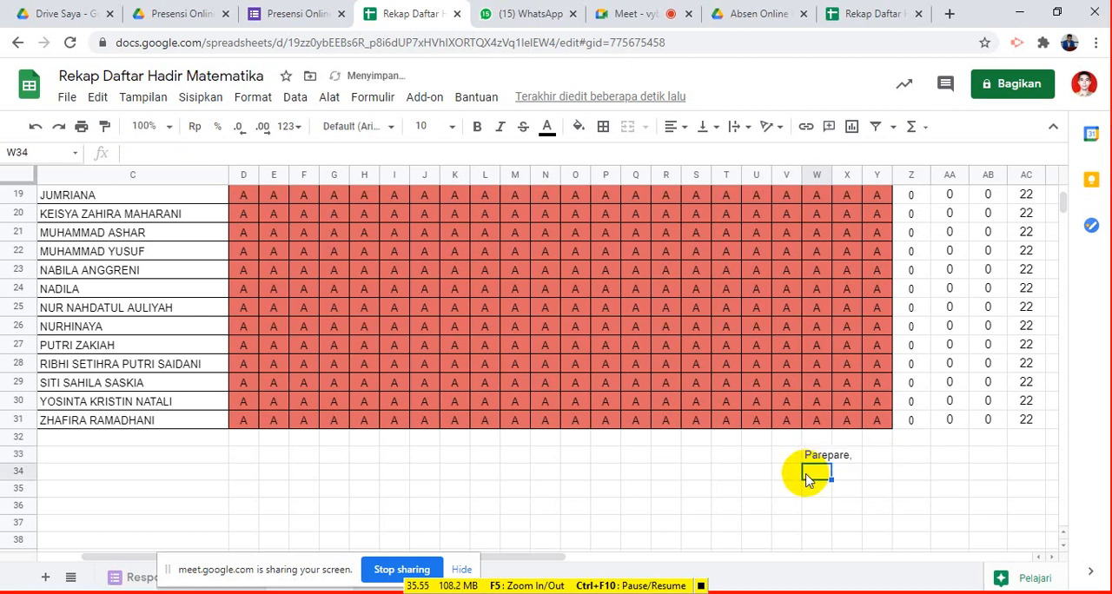
pyautogui.click(823, 461)
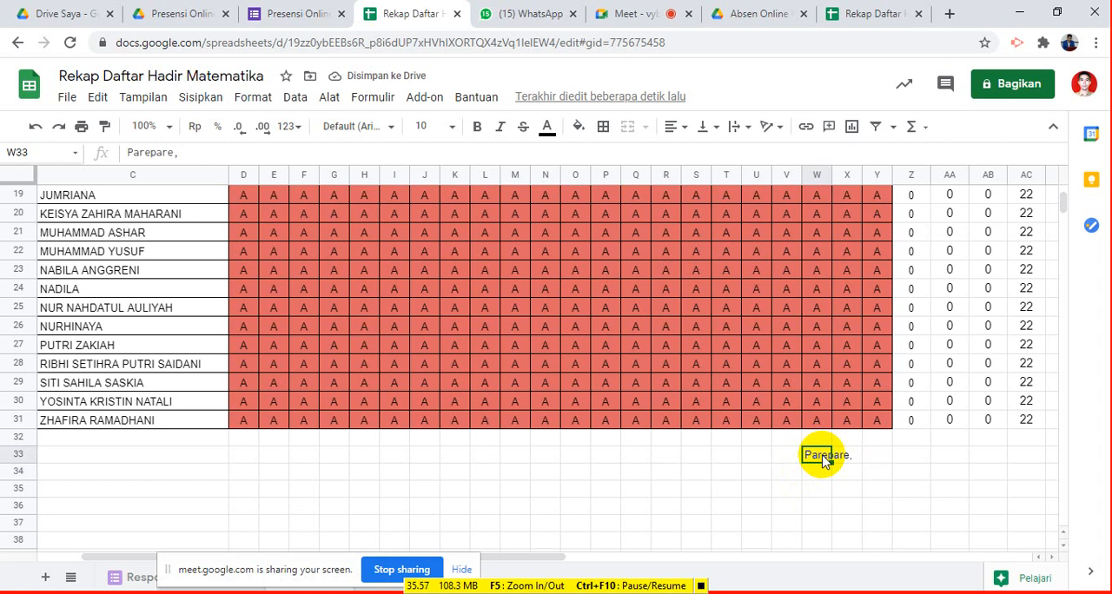
pyautogui.press('Delete')
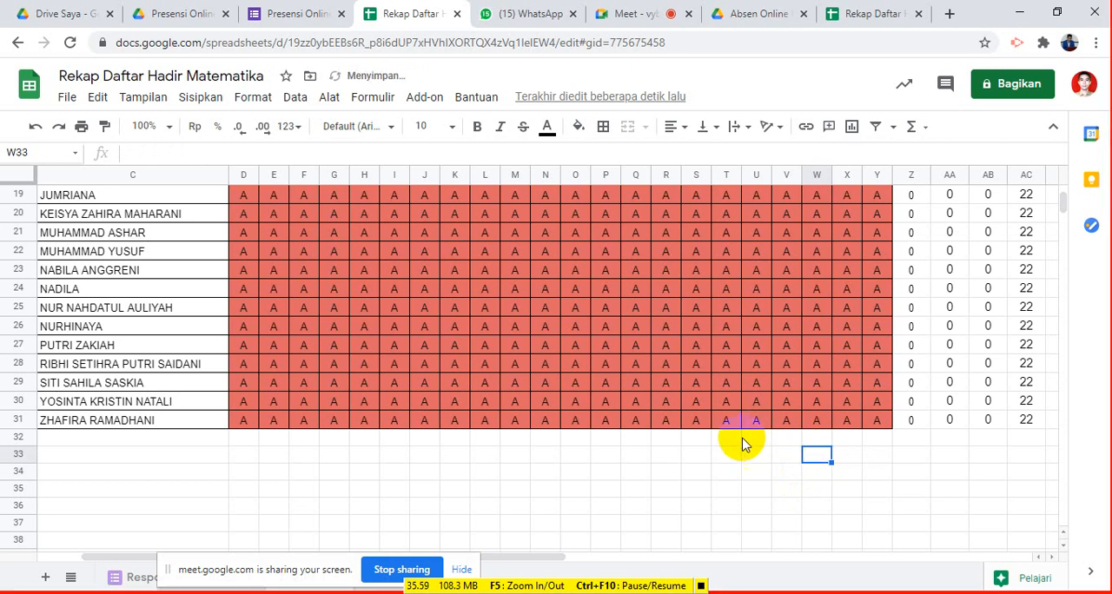
# - Enter the label "Jumlah Peserta didik yang hadir" in C32, directly below the last student name
pyautogui.scroll(4, 739, 435)
pyautogui.scroll(-2, 738, 427)
pyautogui.scroll(3, 738, 422)
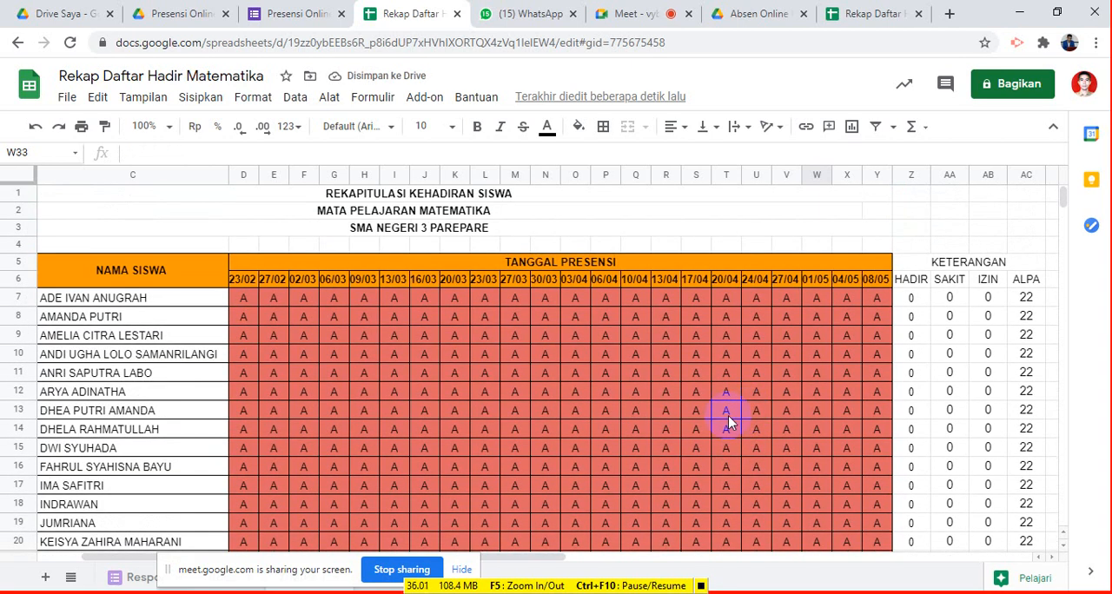
pyautogui.scroll(-5, 257, 310)
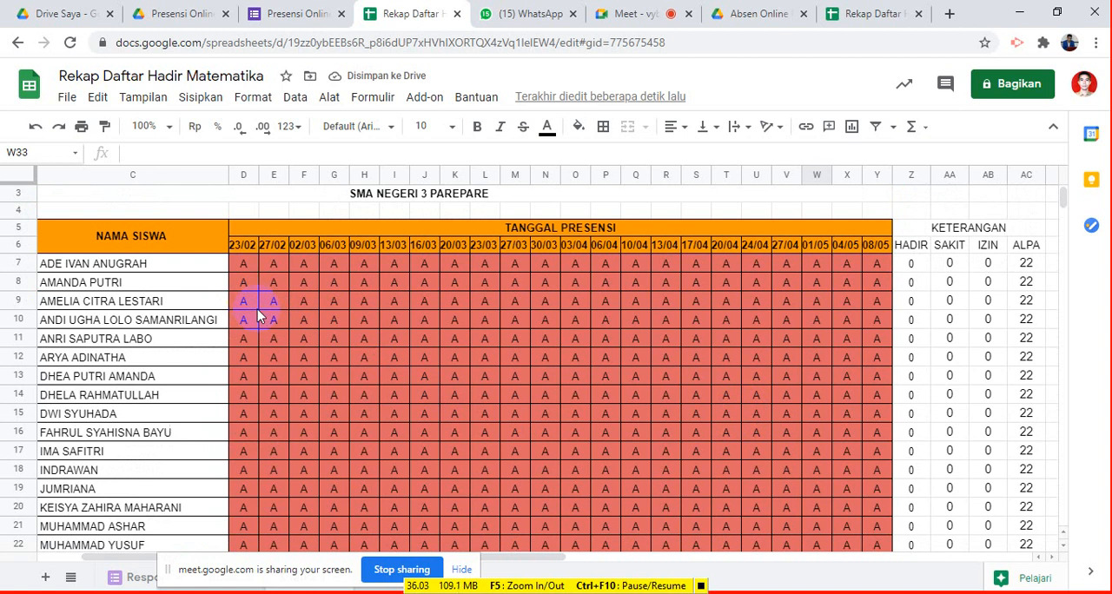
pyautogui.scroll(-5, 177, 527)
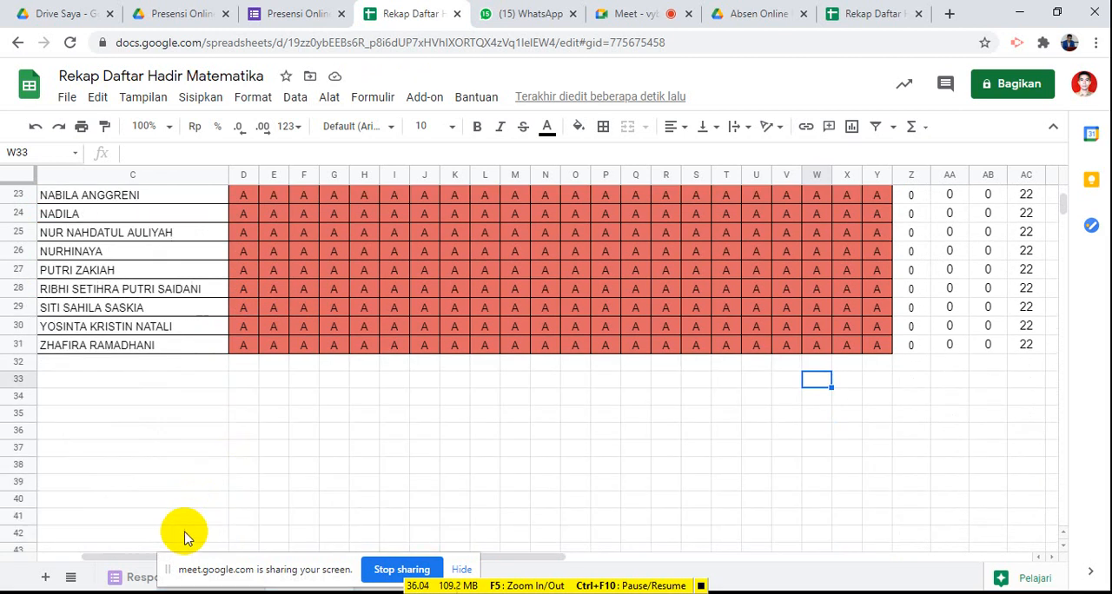
pyautogui.click(129, 370)
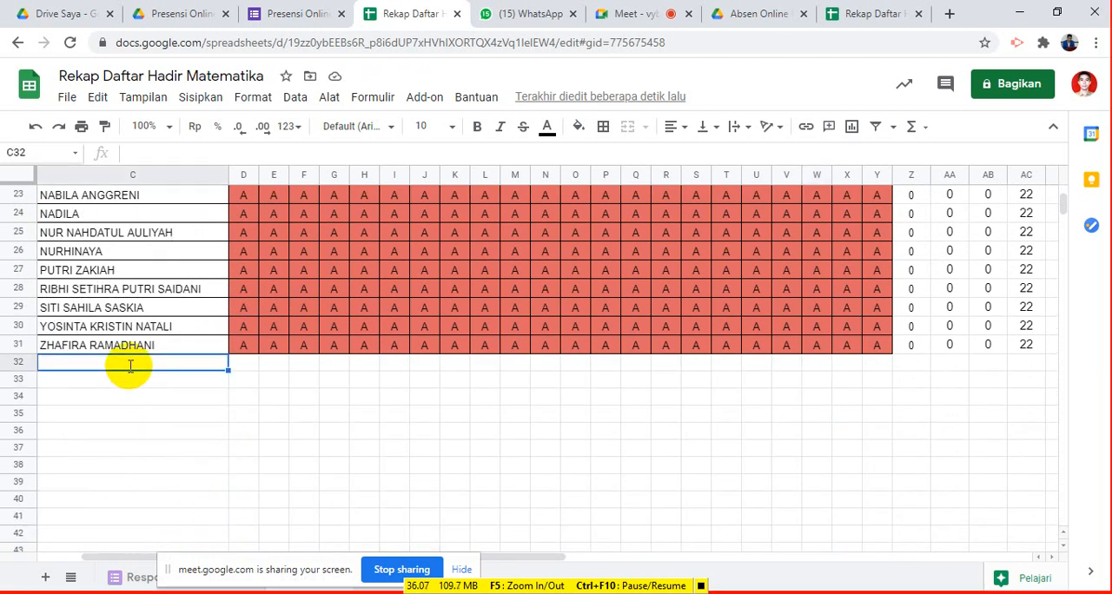
pyautogui.write('Jumlah')
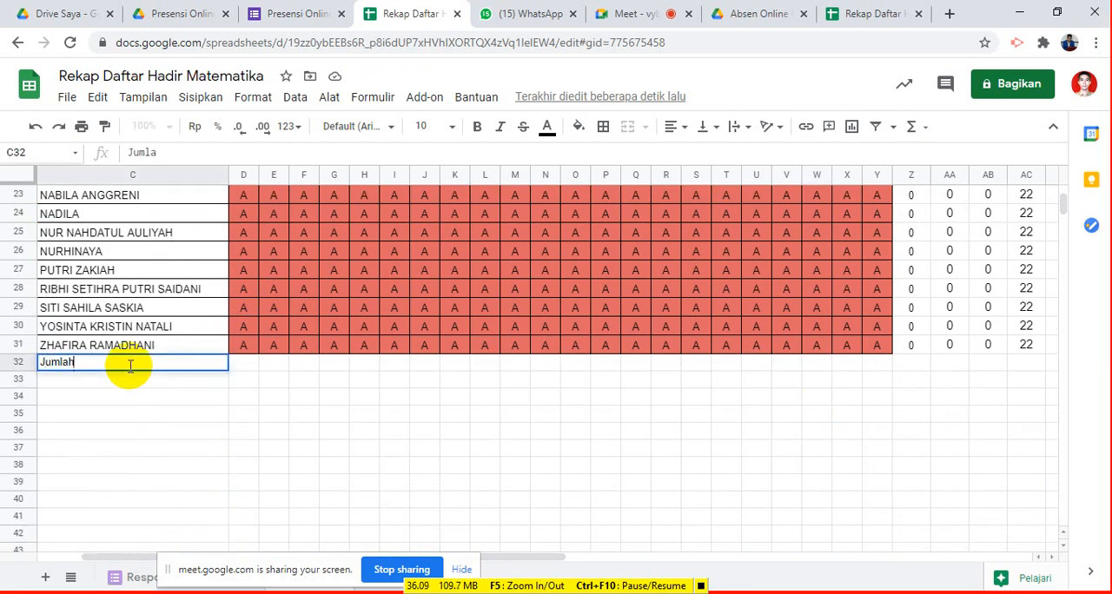
pyautogui.write(' Peserta didik ya')
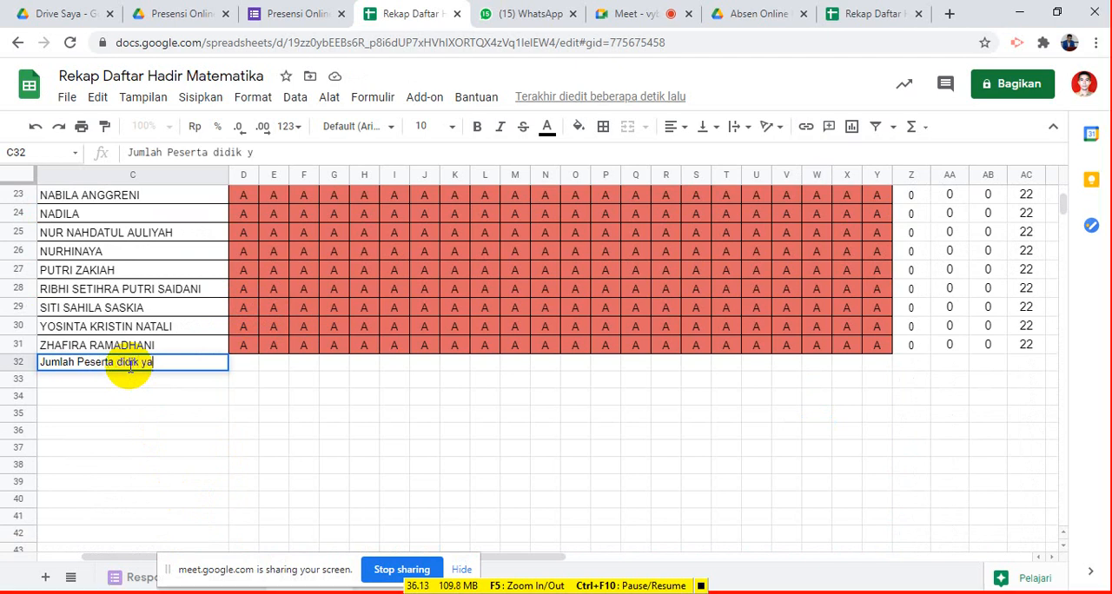
pyautogui.write('ng hadir')
pyautogui.press('Return')
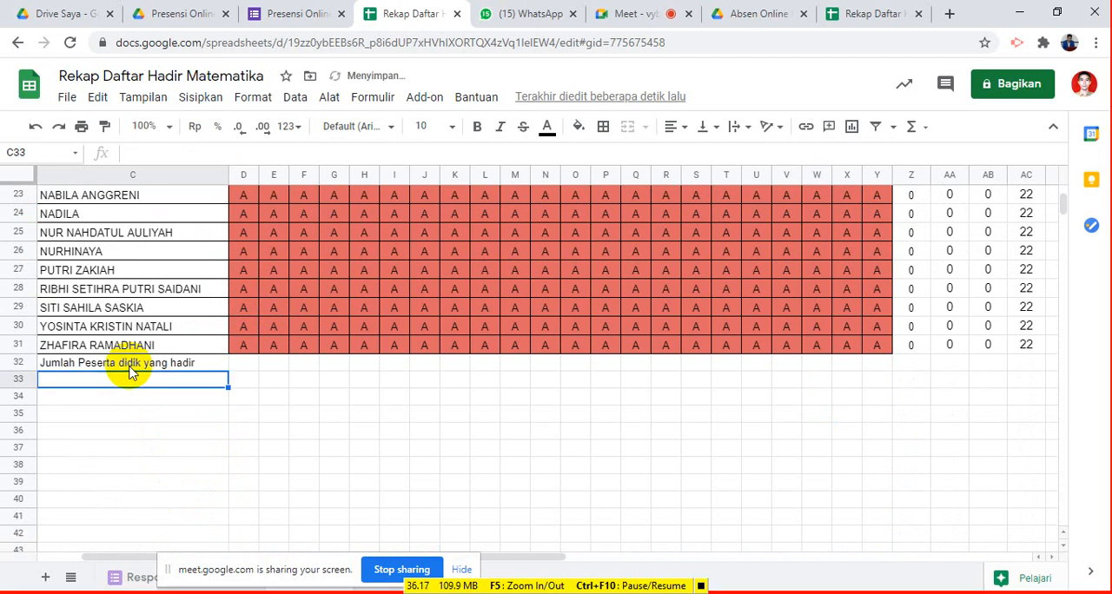
# - Copy the label "Jumlah Peserta didik yang hadir" from C32 into C33, C34 and C35
pyautogui.click(132, 367)
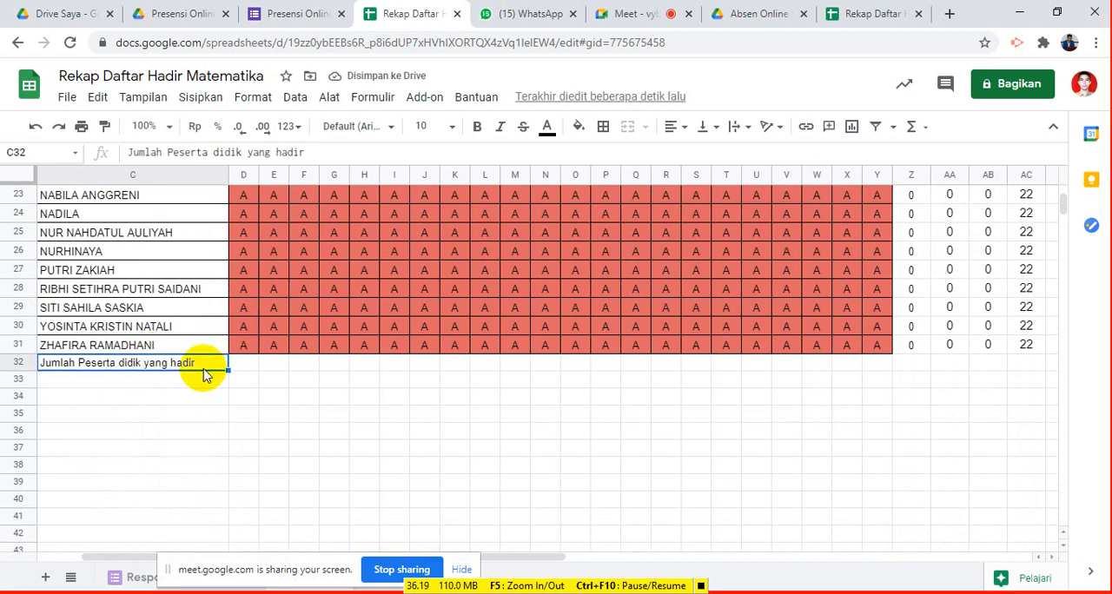
pyautogui.hotkey('ctrl', 'c')
pyautogui.press('Down')
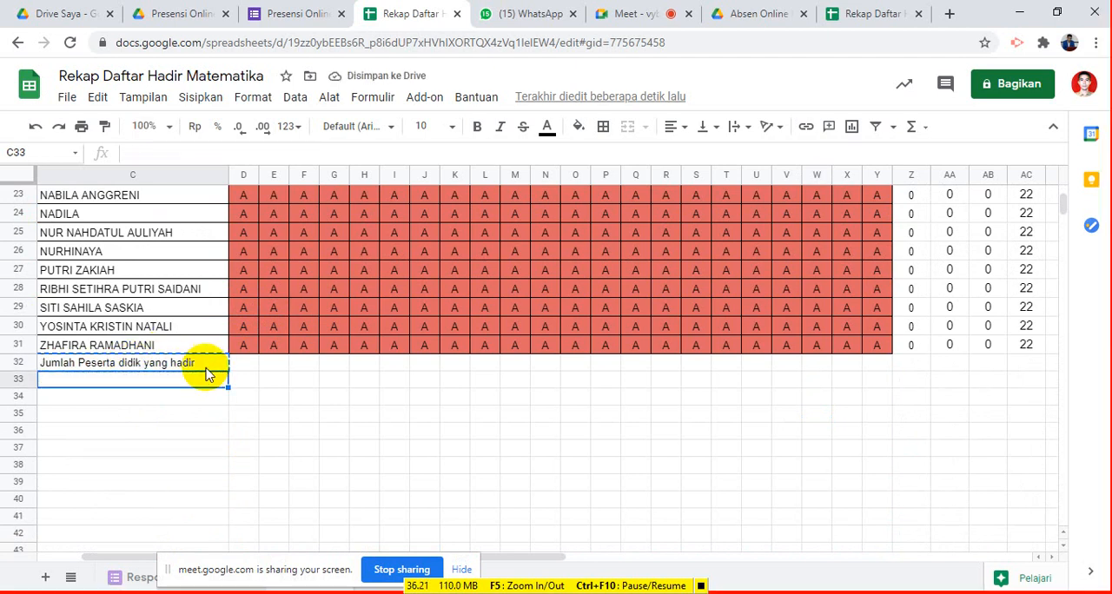
pyautogui.hotkey('ctrl', 'v')
pyautogui.press('Down')
pyautogui.hotkey('ctrl', 'v')
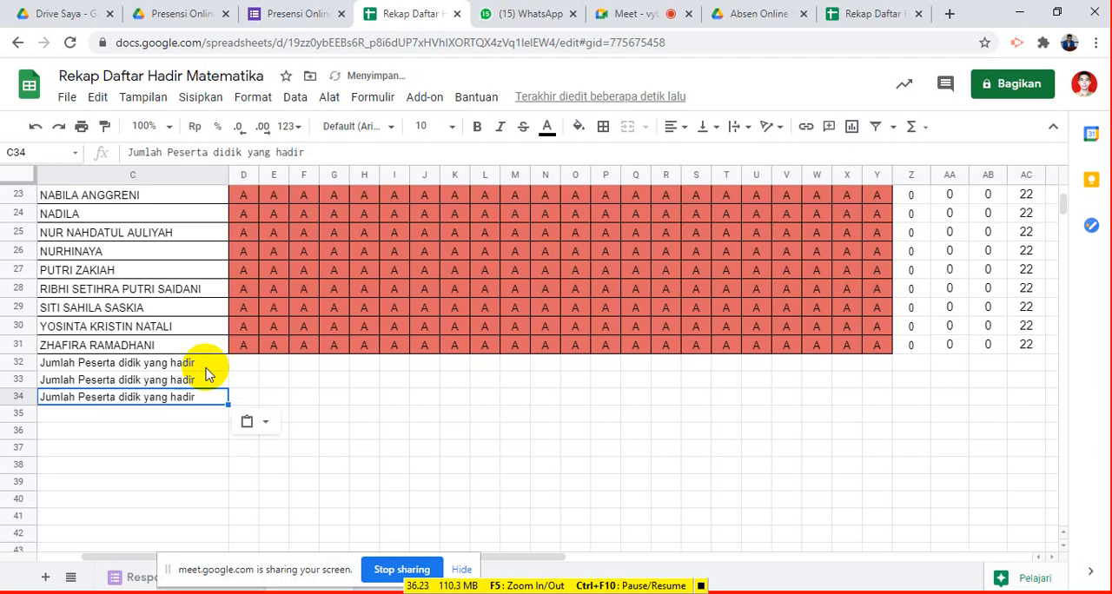
pyautogui.press('Down')
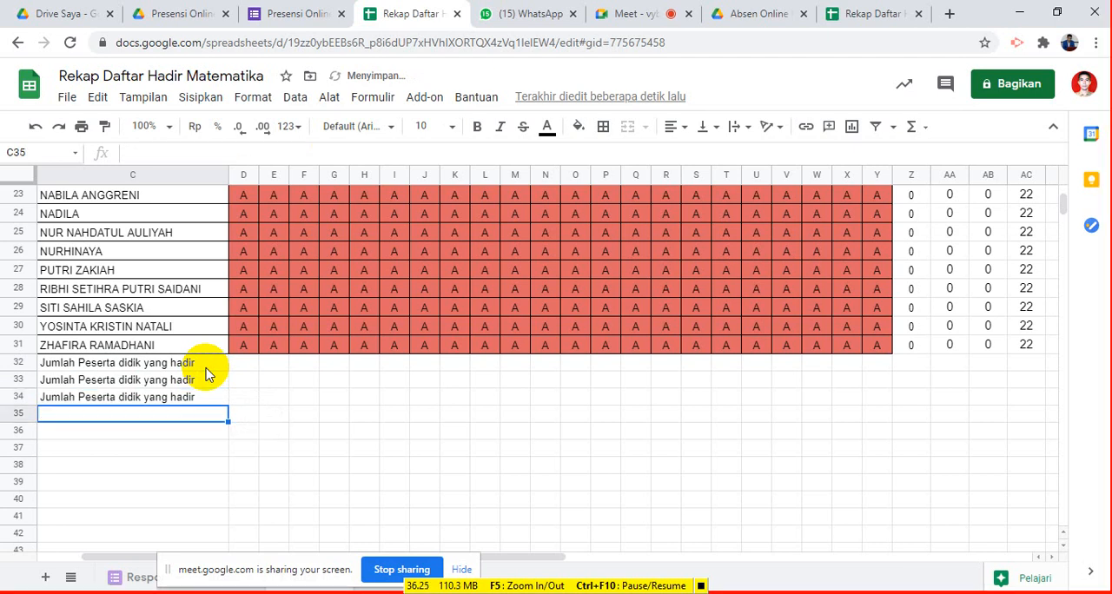
pyautogui.hotkey('ctrl', 'v')
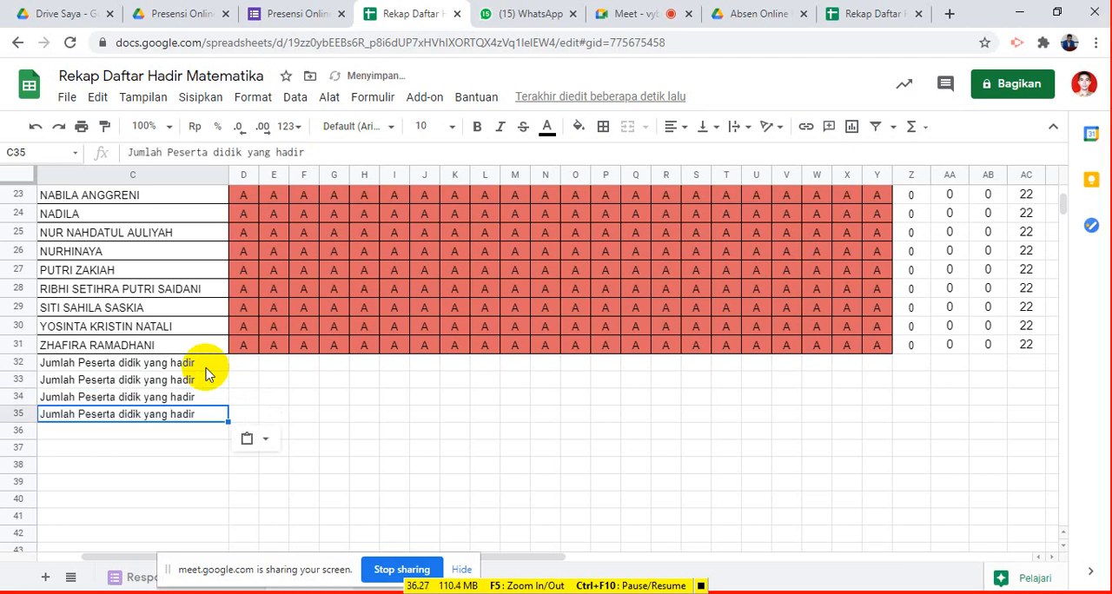
# - Enter the label "Persentase Kehadiran" in C36, below the copied labels
pyautogui.press('Down')
pyautogui.write('P')
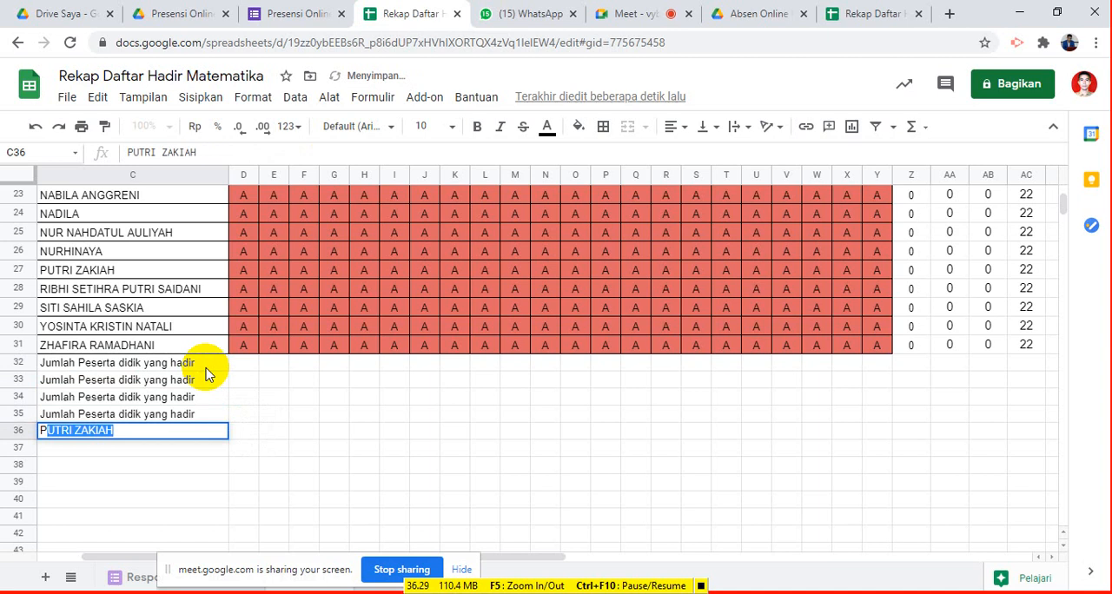
pyautogui.write('ersen')
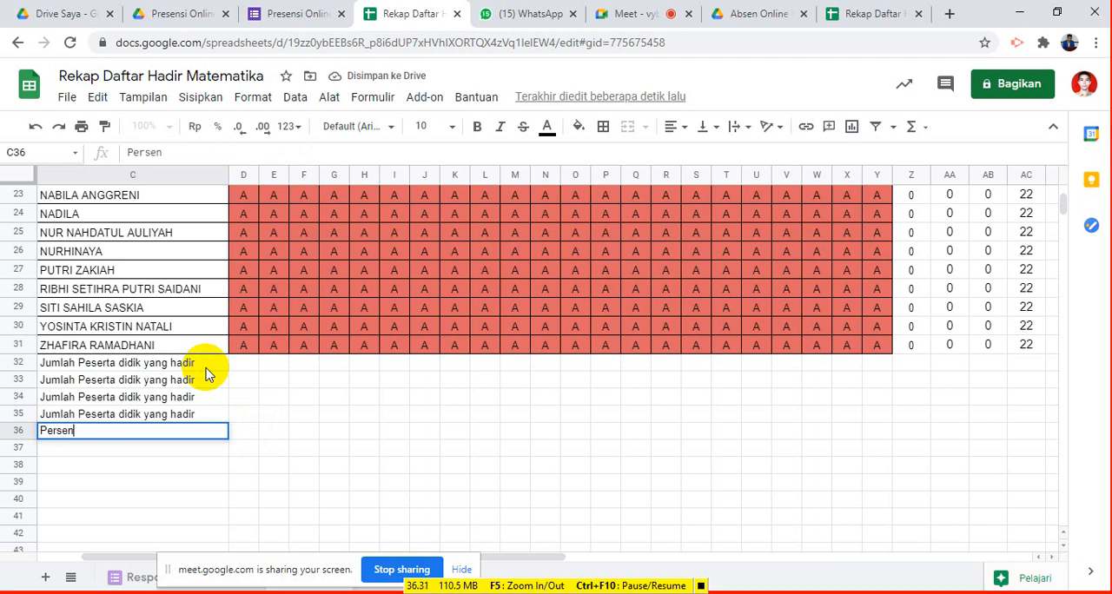
pyautogui.write('tase Keh')
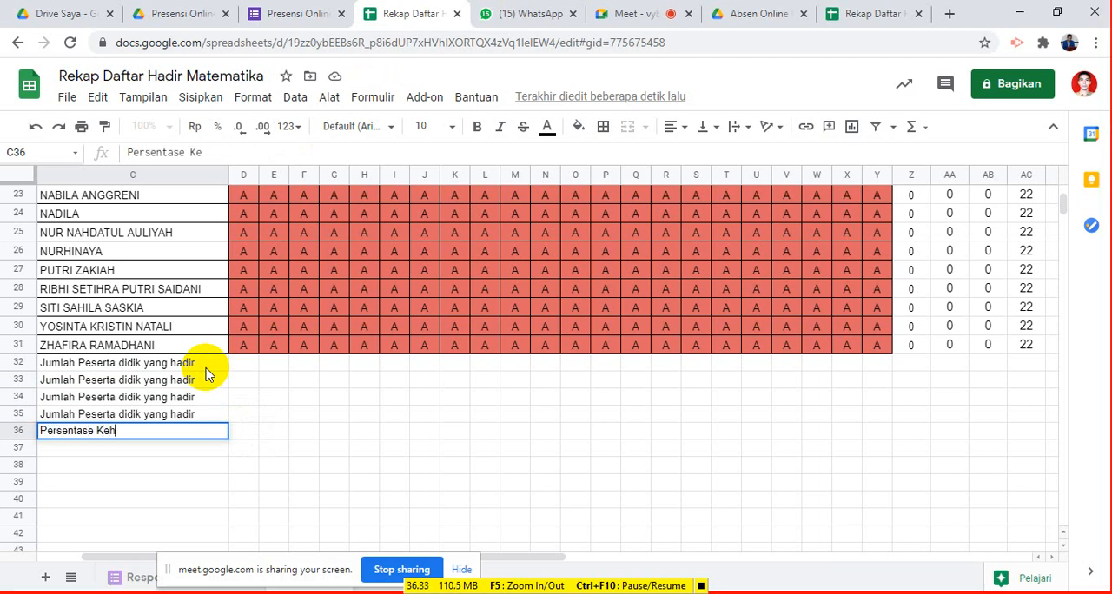
pyautogui.write('adiran')
# - Change the last word of the copied labels to "sakit" in C33 and "izin" in C34
pyautogui.click(201, 380)
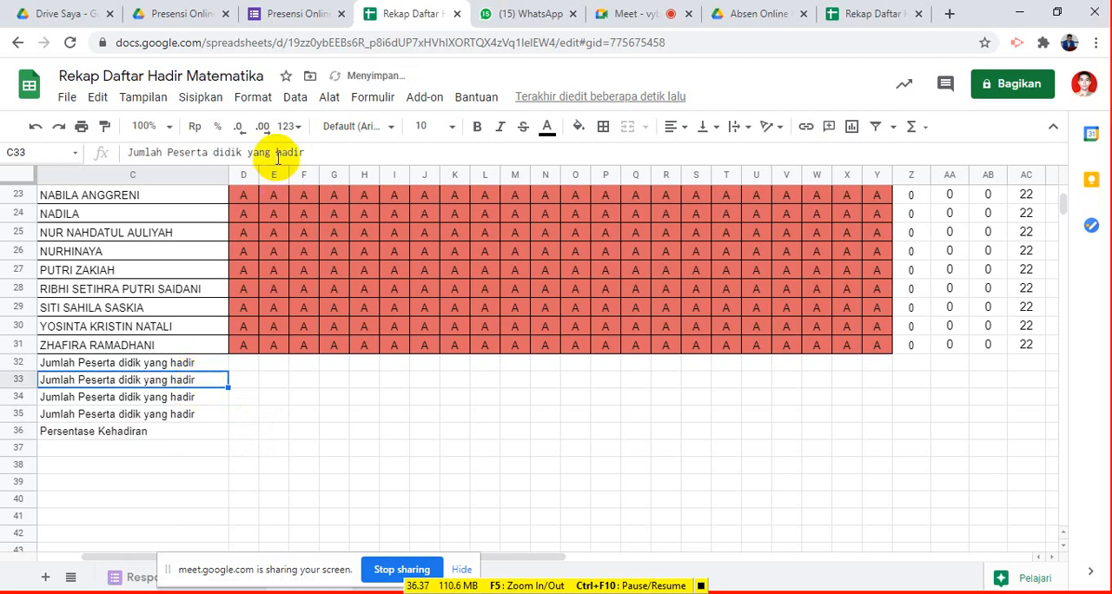
pyautogui.moveTo(277, 153); pyautogui.dragTo(309, 158)
pyautogui.write('sa')
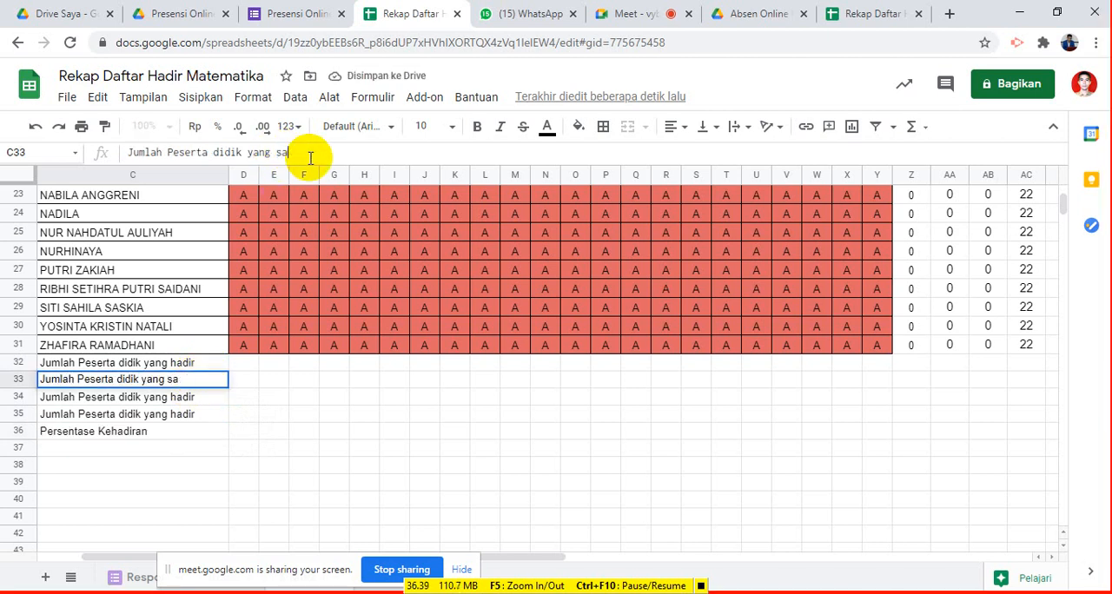
pyautogui.write('kit')
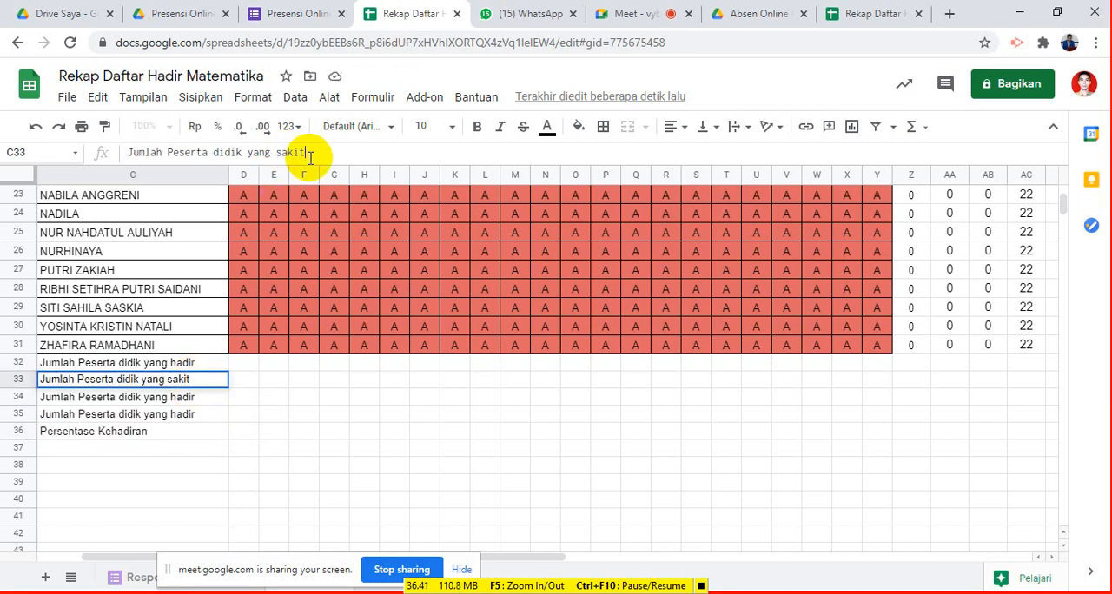
pyautogui.press('Return')
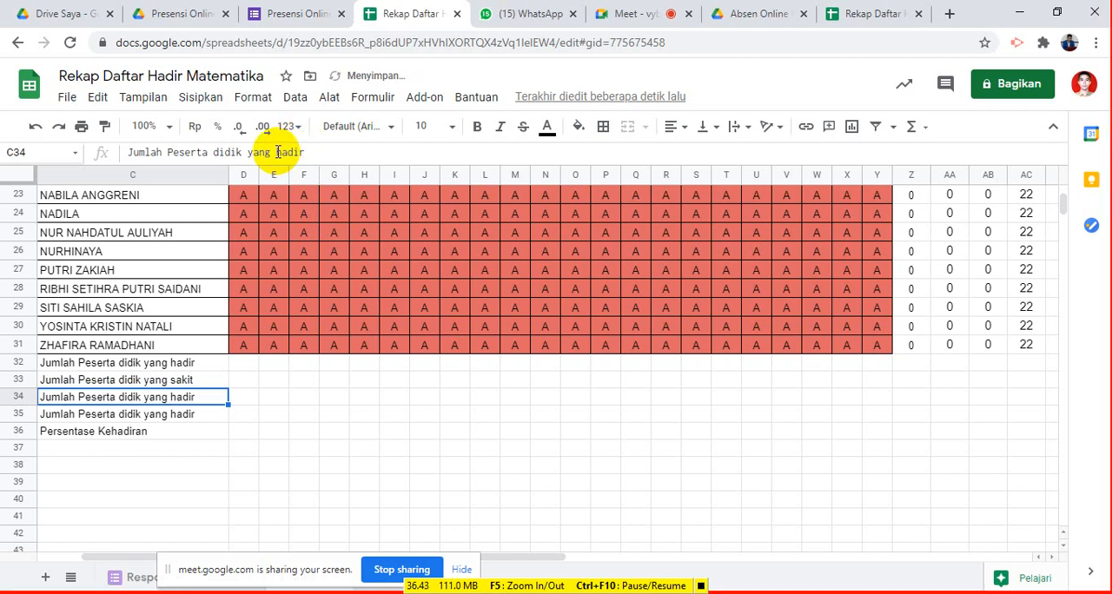
pyautogui.doubleClick(292, 153)
pyautogui.write('i')
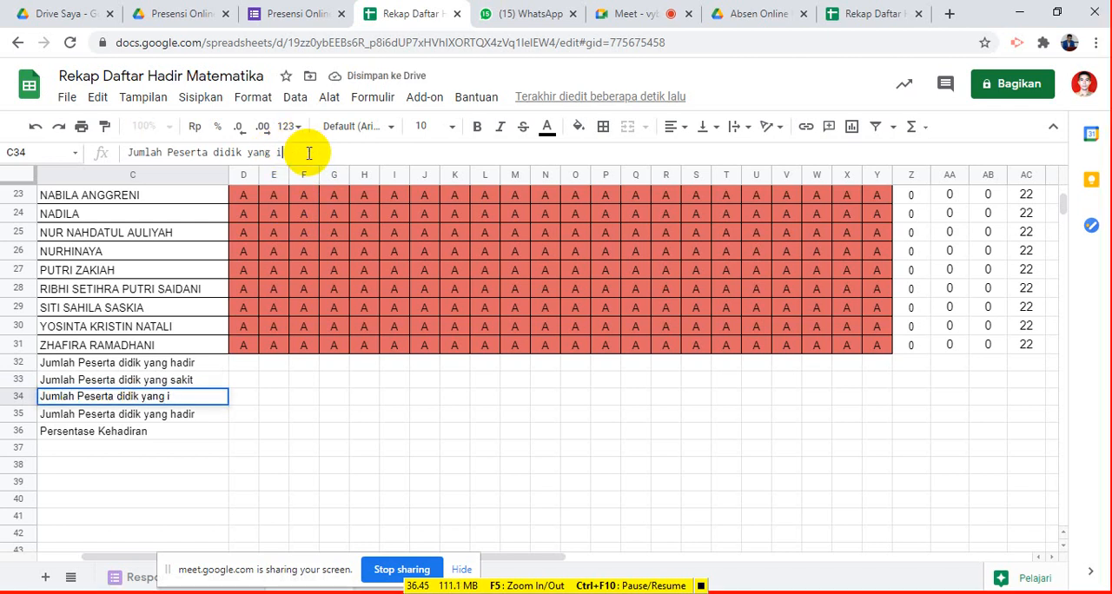
pyautogui.write('zin')
pyautogui.press('Return')
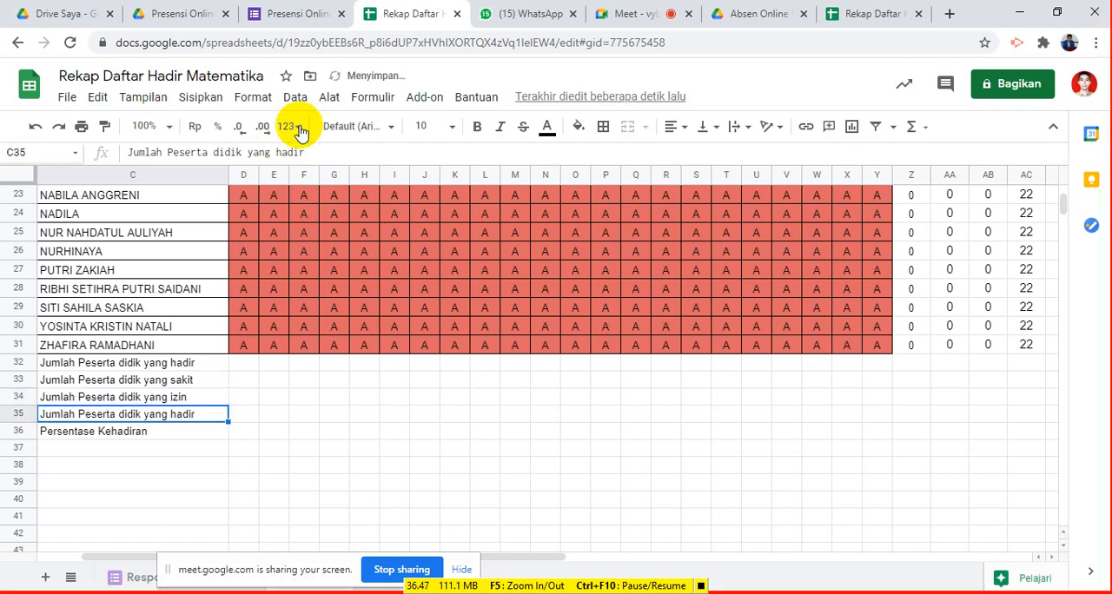
# - Change the last word of the label in C35 to lowercase "alpa"
pyautogui.doubleClick(293, 153)
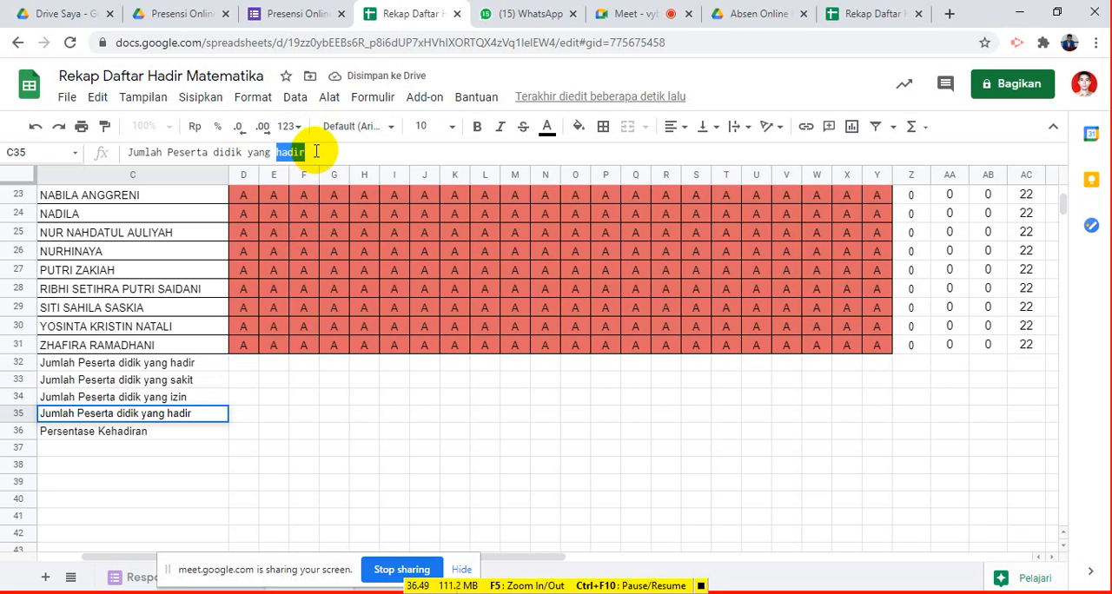
pyautogui.write('Alpa')
pyautogui.press('Return')
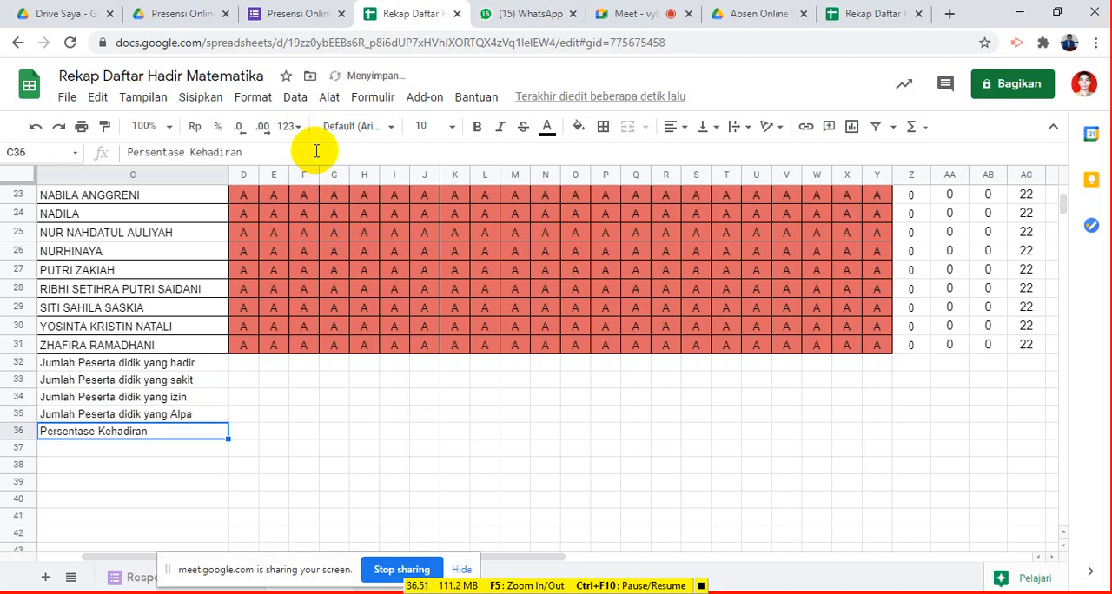
pyautogui.click(180, 415)
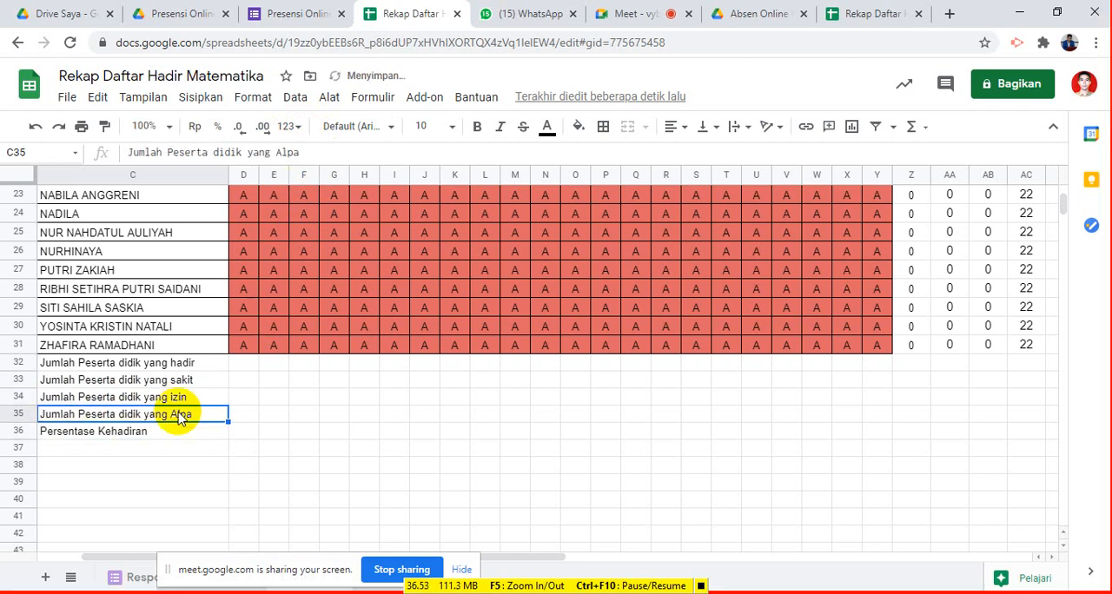
pyautogui.click(281, 154)
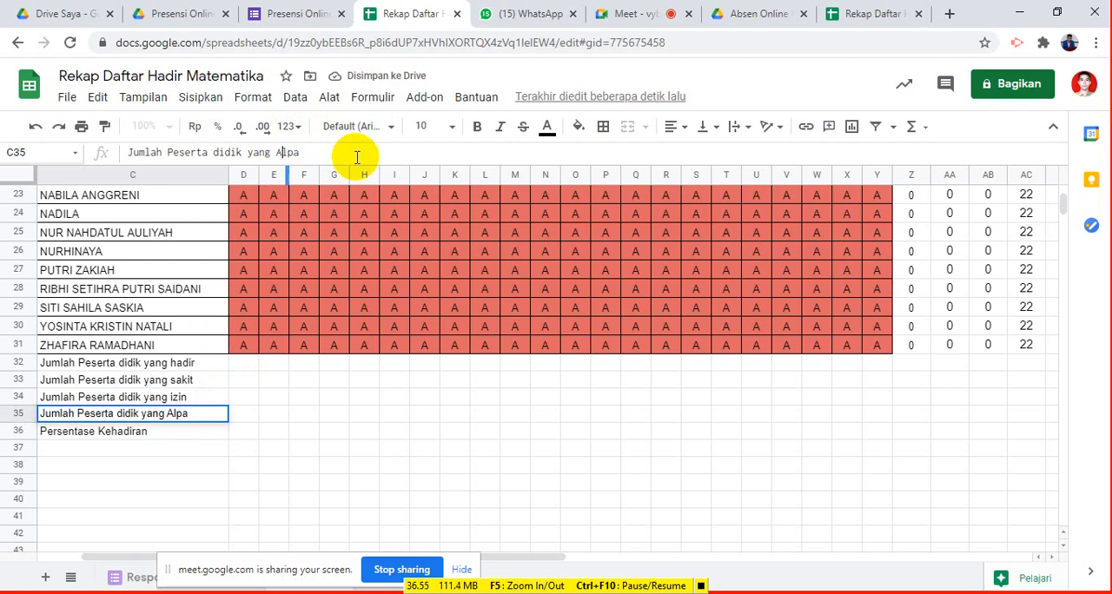
pyautogui.press('BackSpace')
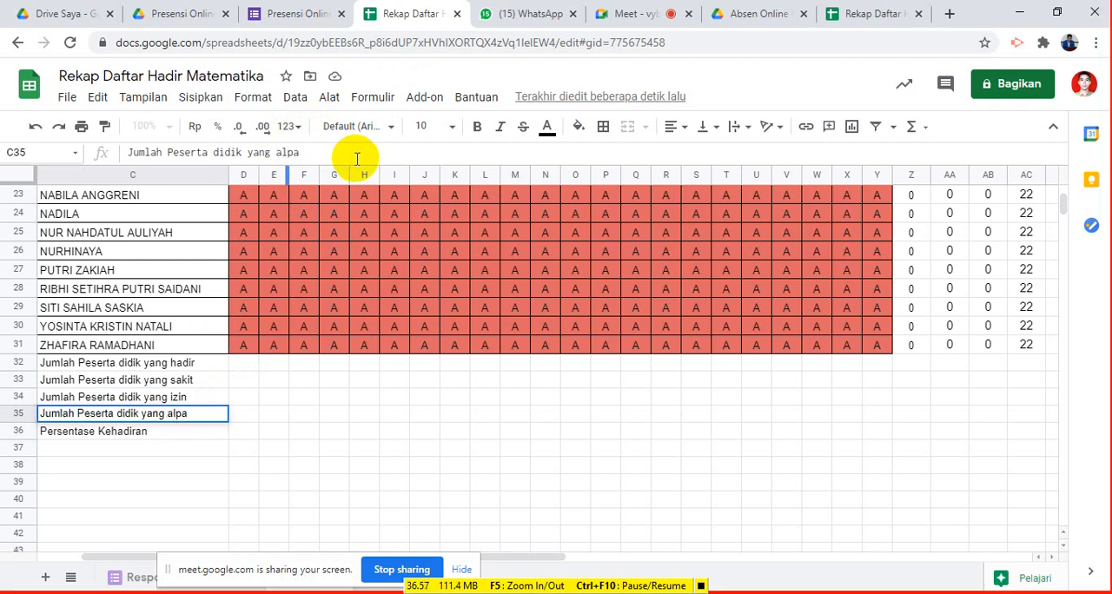
pyautogui.click(190, 439)
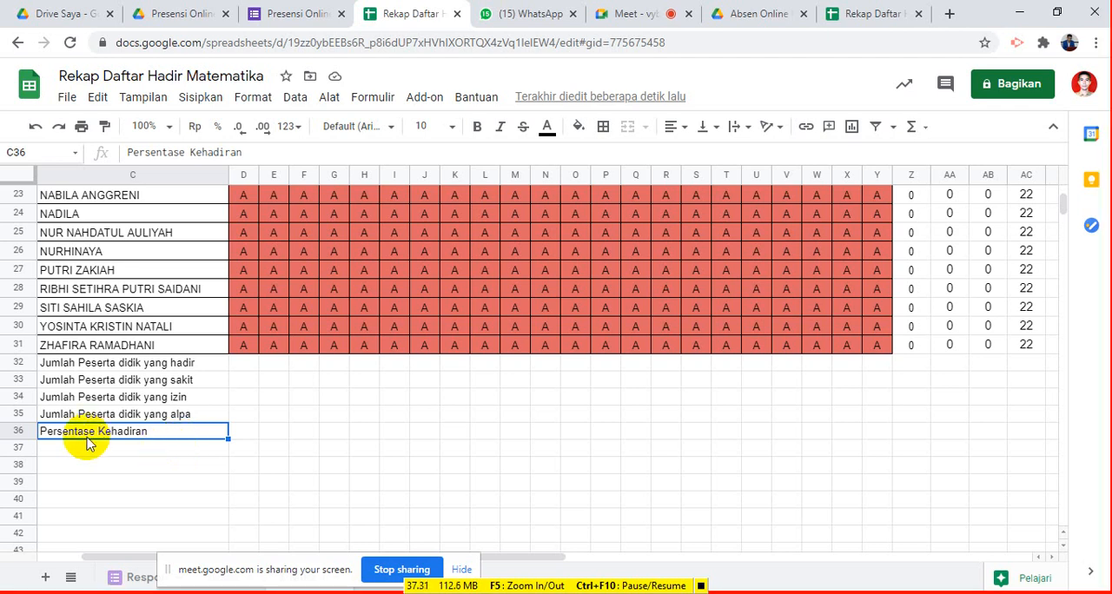
# - In the Presensi Online Matematika form's responses, stop accepting responses and set the message for respondents to "Absensi di tutup..."
pyautogui.click(308, 13)
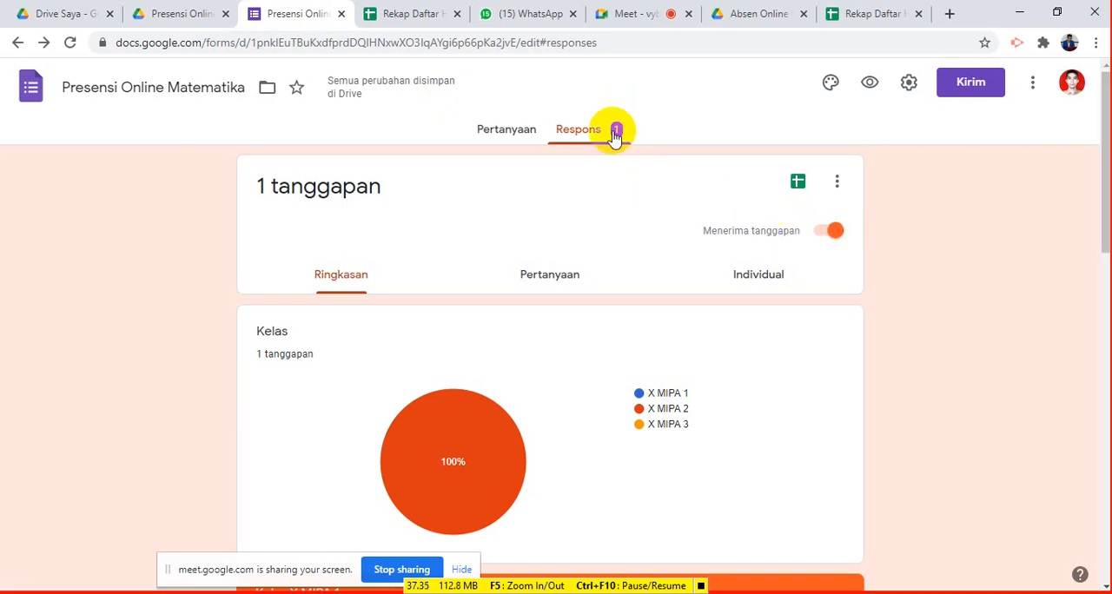
pyautogui.click(819, 234)
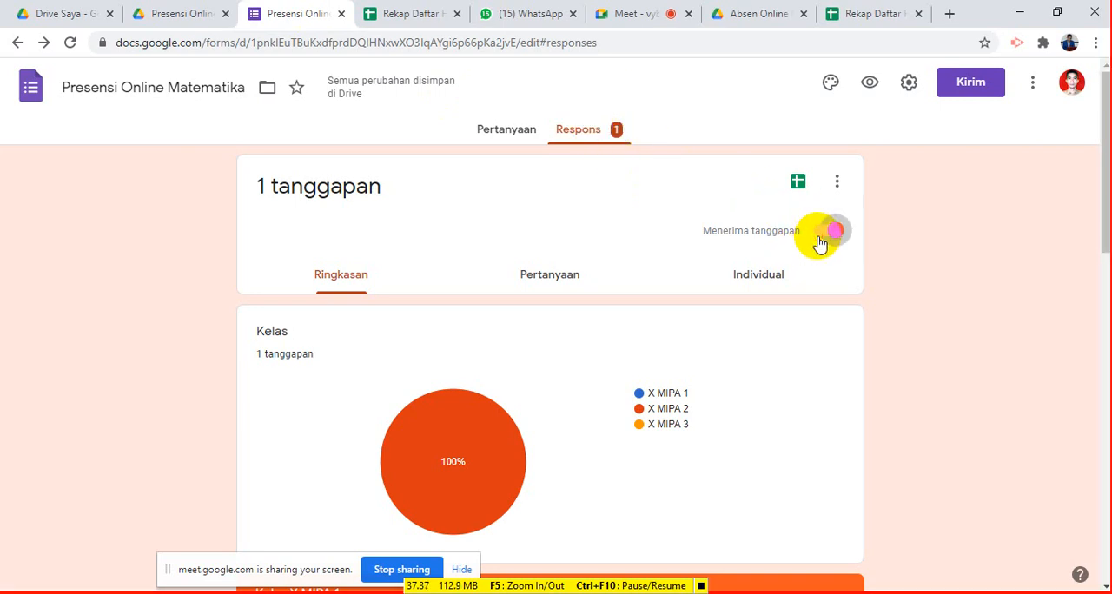
pyautogui.click(361, 300)
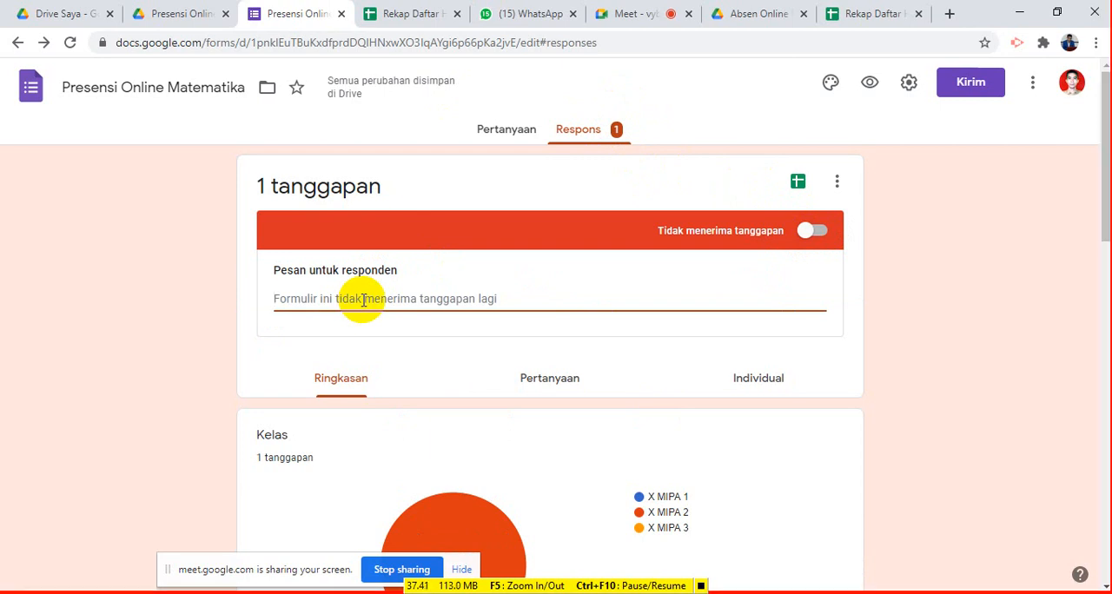
pyautogui.write('Absens')
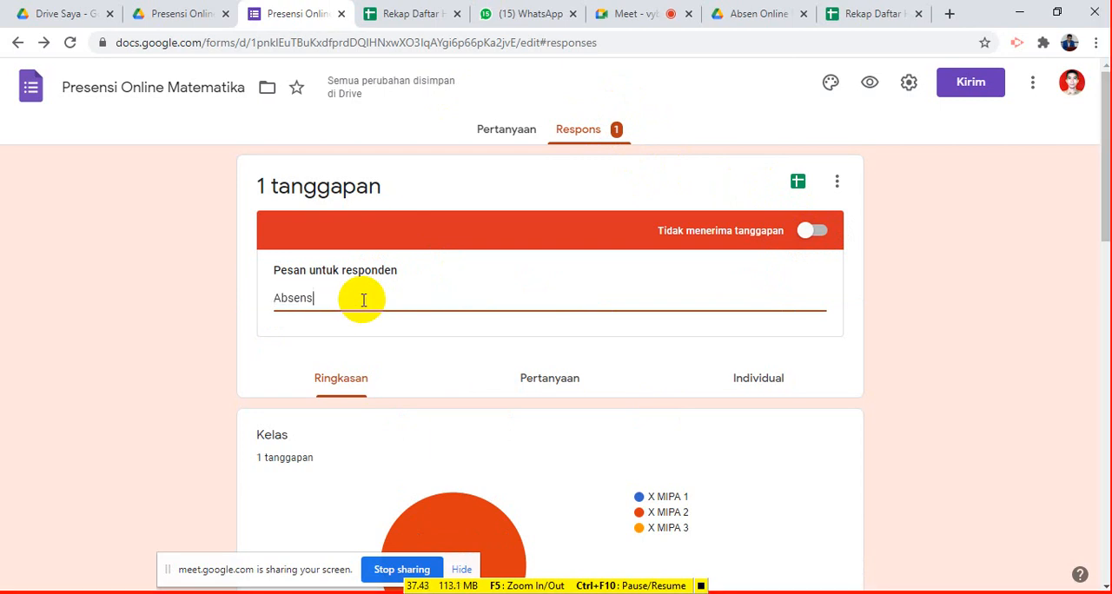
pyautogui.write('i di tutup')
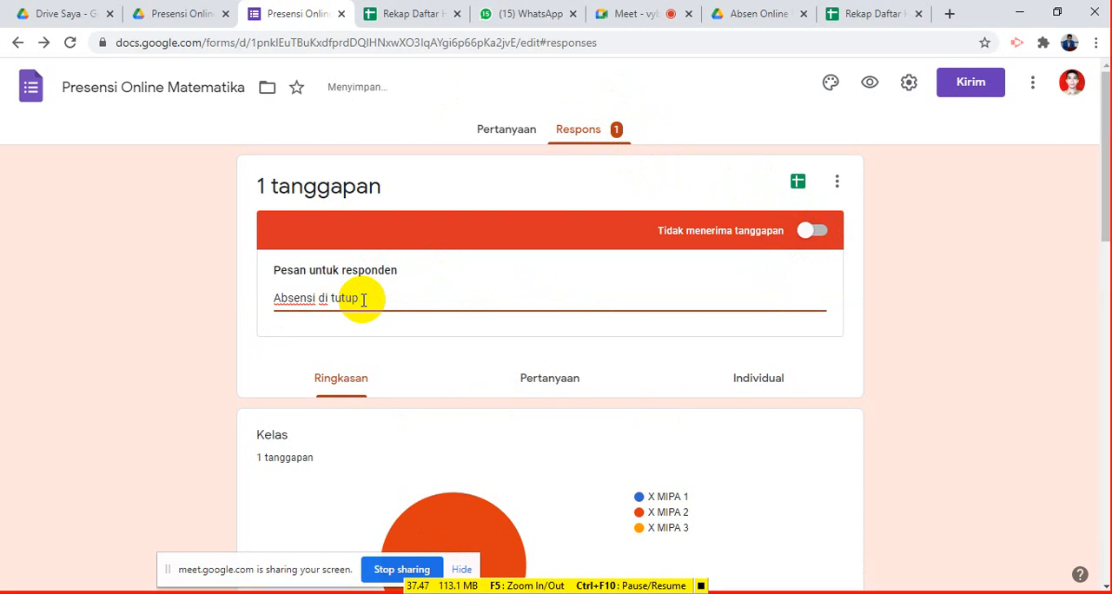
pyautogui.write('...')
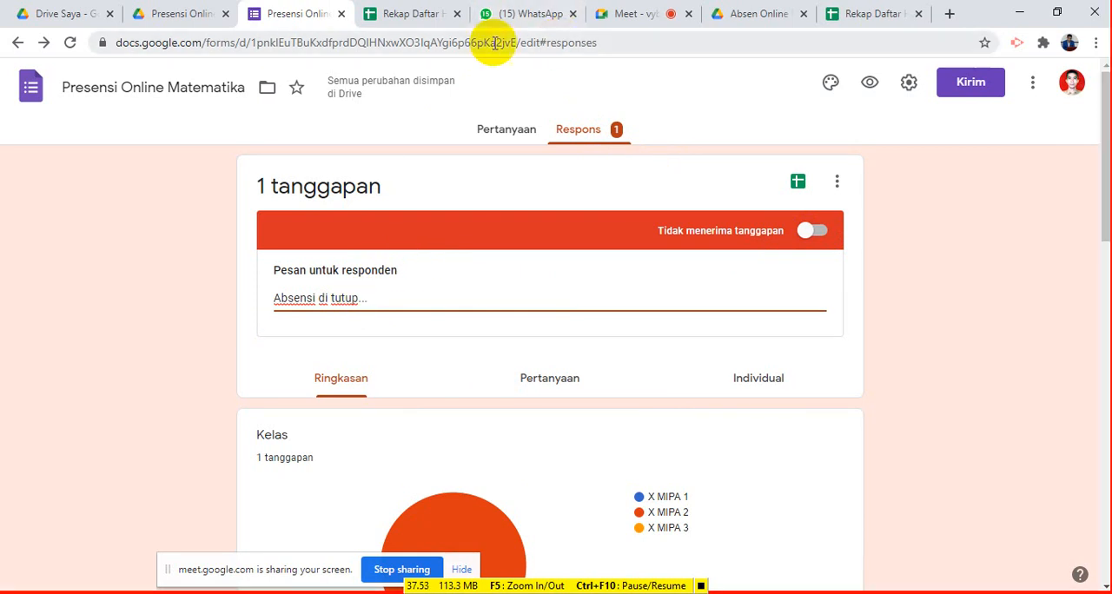
# - Open the DAFTAR HADIR MATEMATIKA X form from the Absen Online Matematika Smt Genap Drive folder and examine the respondent message in its responses
pyautogui.click(634, 14)
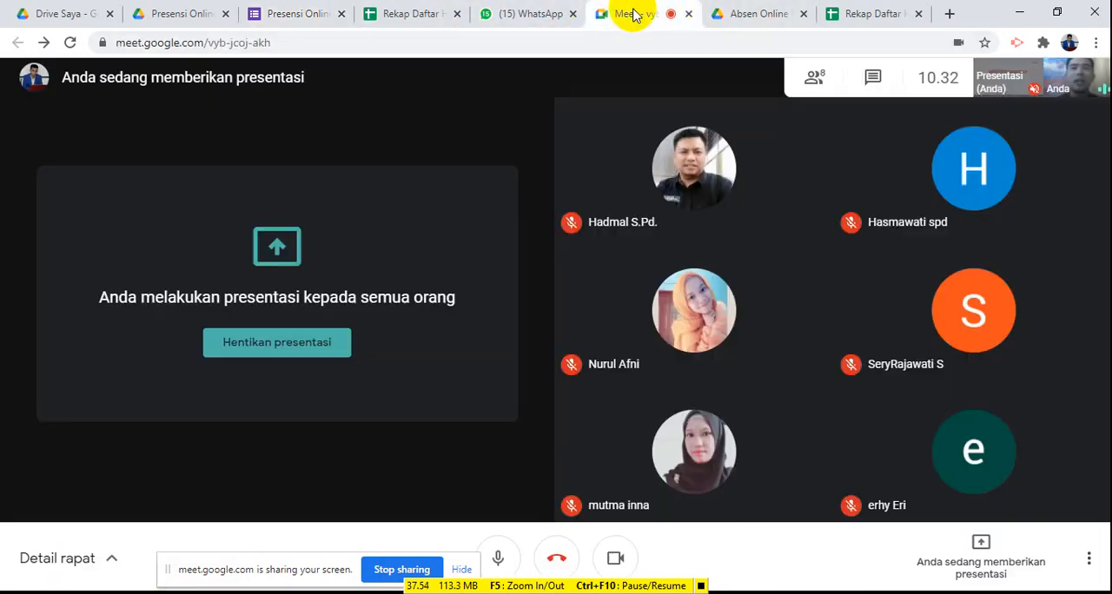
pyautogui.click(740, 15)
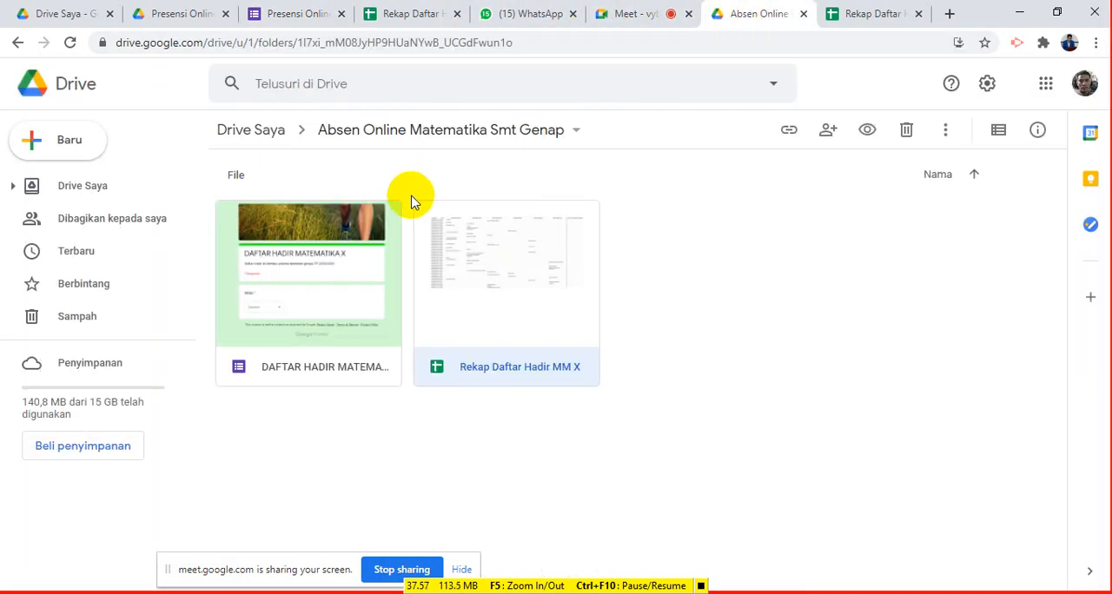
pyautogui.doubleClick(351, 350)
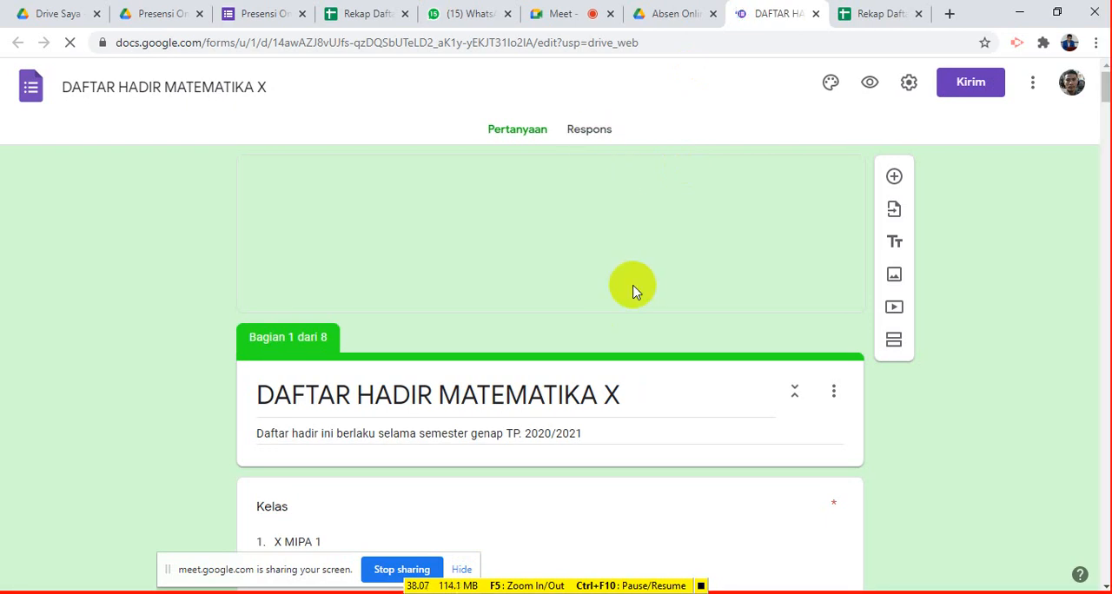
pyautogui.scroll(-4, 633, 286)
pyautogui.scroll(4, 633, 286)
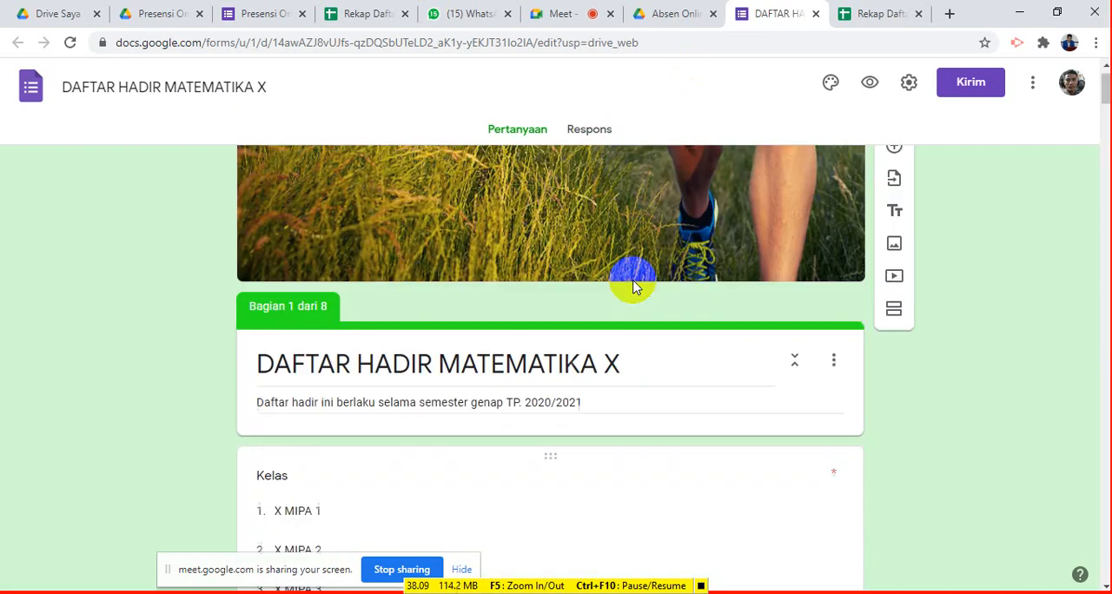
pyautogui.click(590, 130)
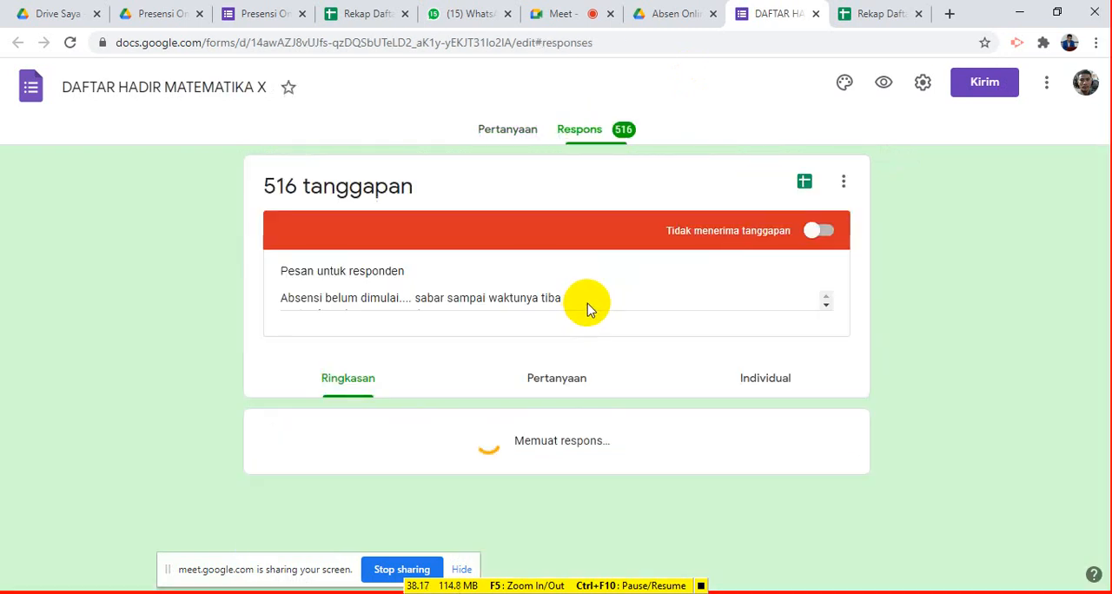
pyautogui.click(824, 307)
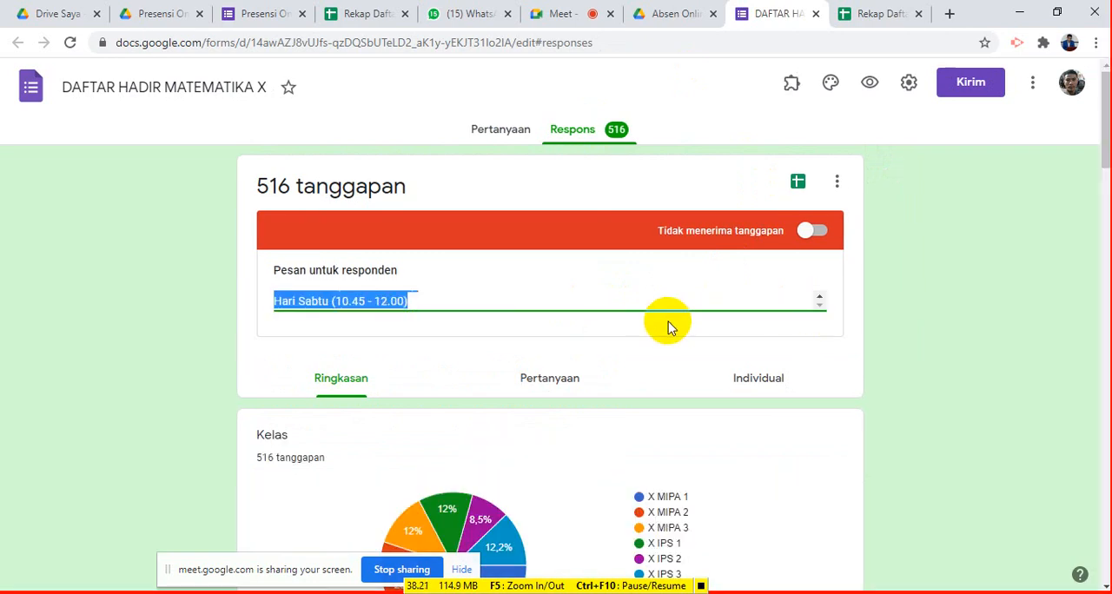
pyautogui.scroll(1, 670, 304)
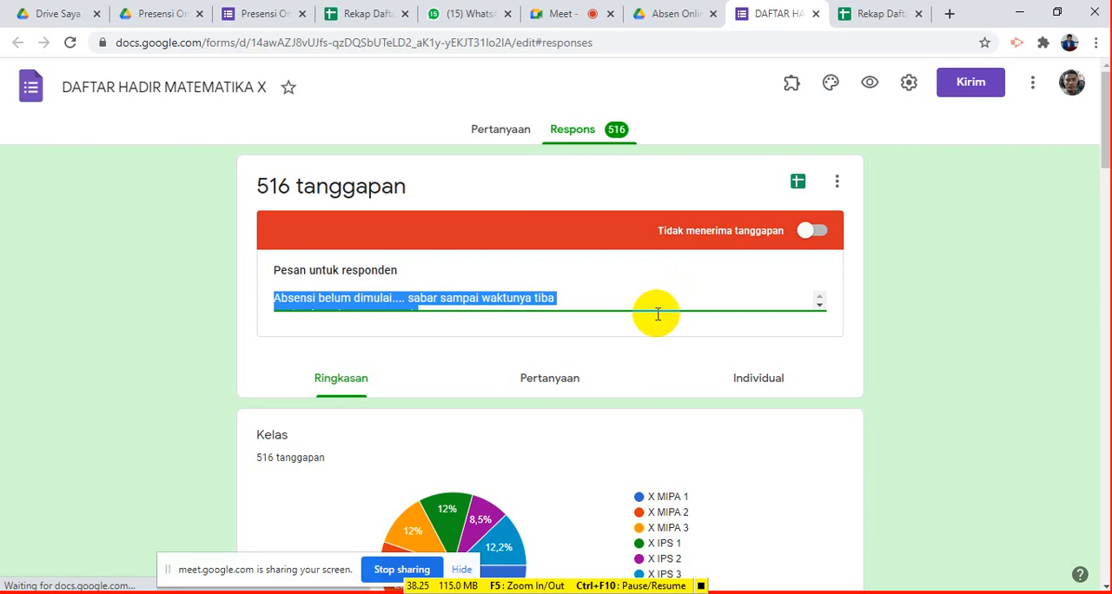
pyautogui.scroll(-2, 657, 298)
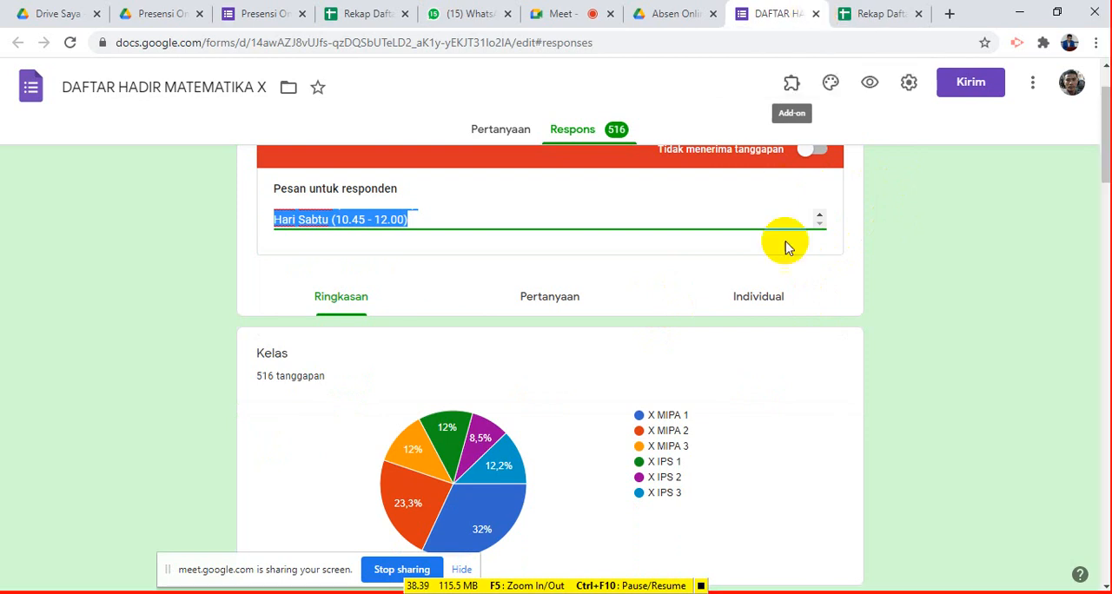
pyautogui.scroll(1, 785, 243)
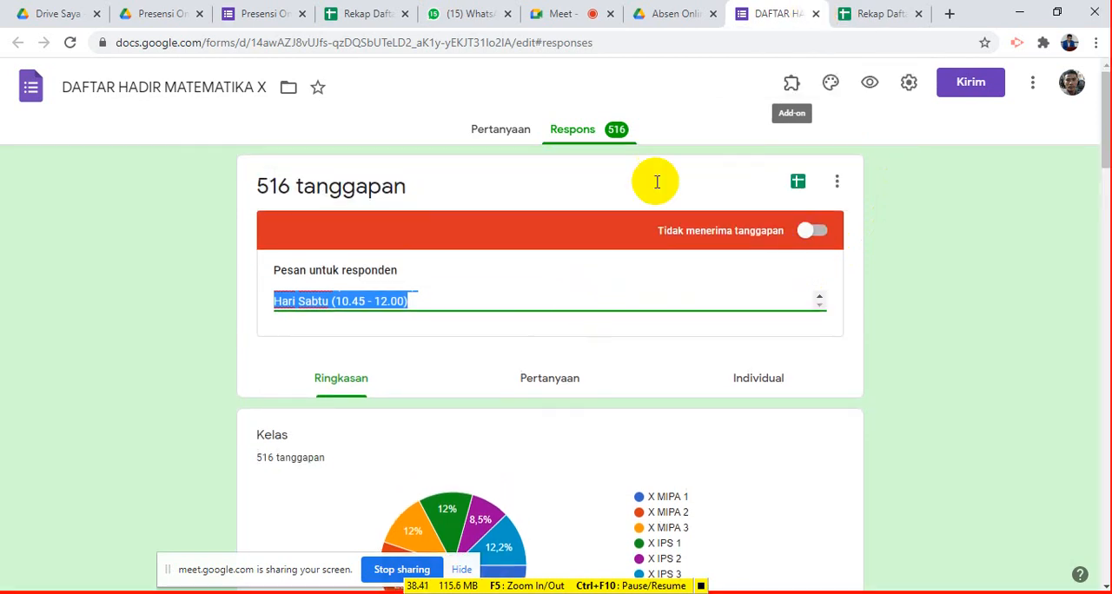
# - Close the DAFTAR HADIR MATEMATIKA X form and turn accepting responses back on in the Presensi Online Matematika form
pyautogui.click(815, 14)
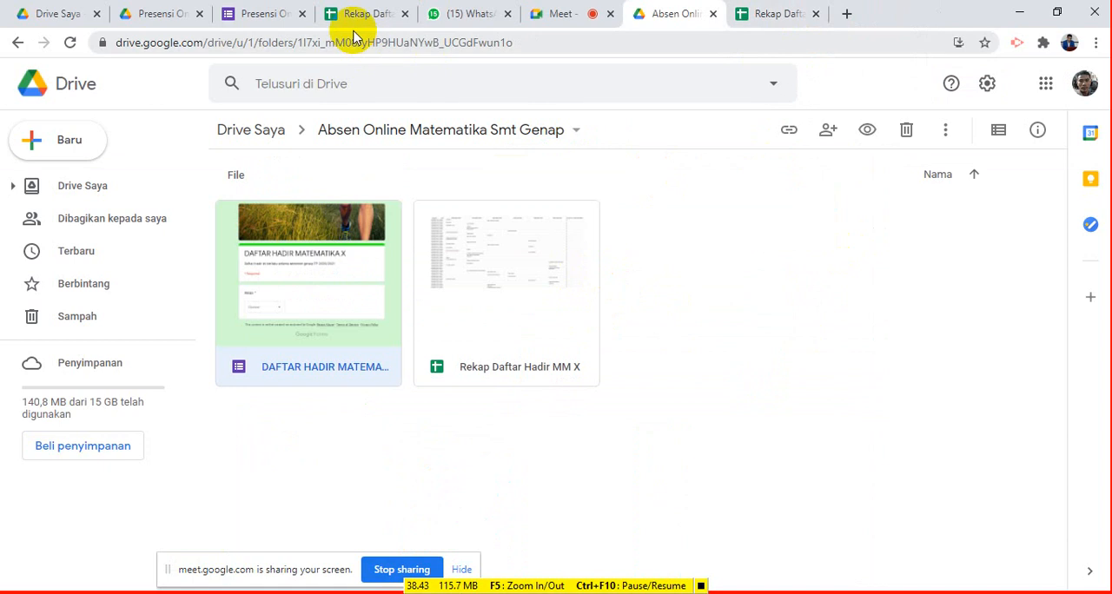
pyautogui.click(276, 15)
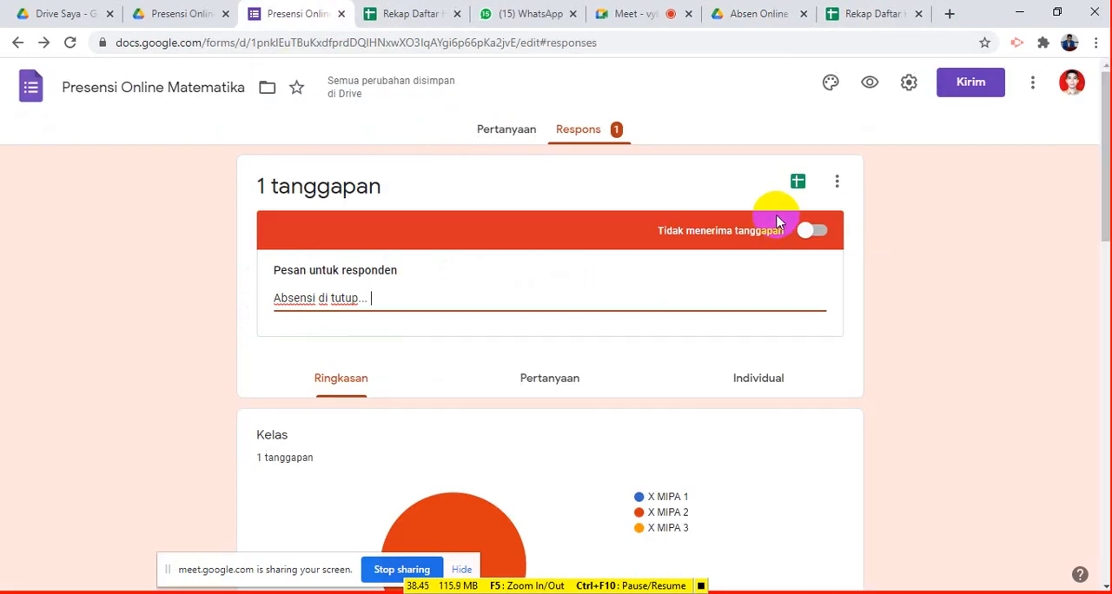
pyautogui.click(815, 230)
pyautogui.click(819, 233)
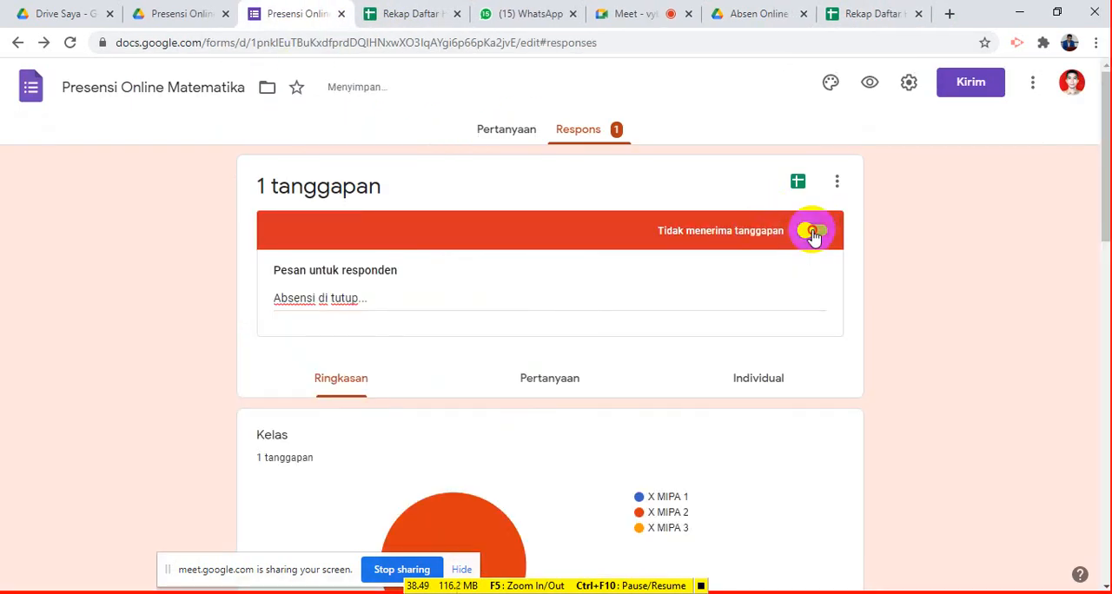
pyautogui.click(812, 232)
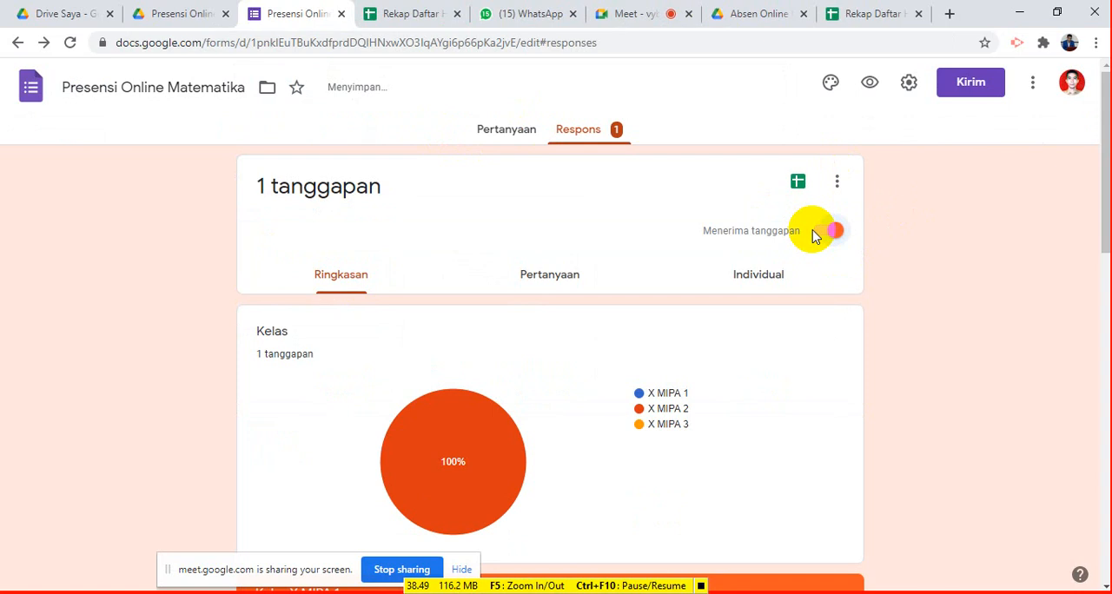
# - In the Rekap Daftar Hadir Matematika spreadsheet, enter =countif(D7:D31;"H") in D32 to count the students present on the first date
pyautogui.click(423, 16)
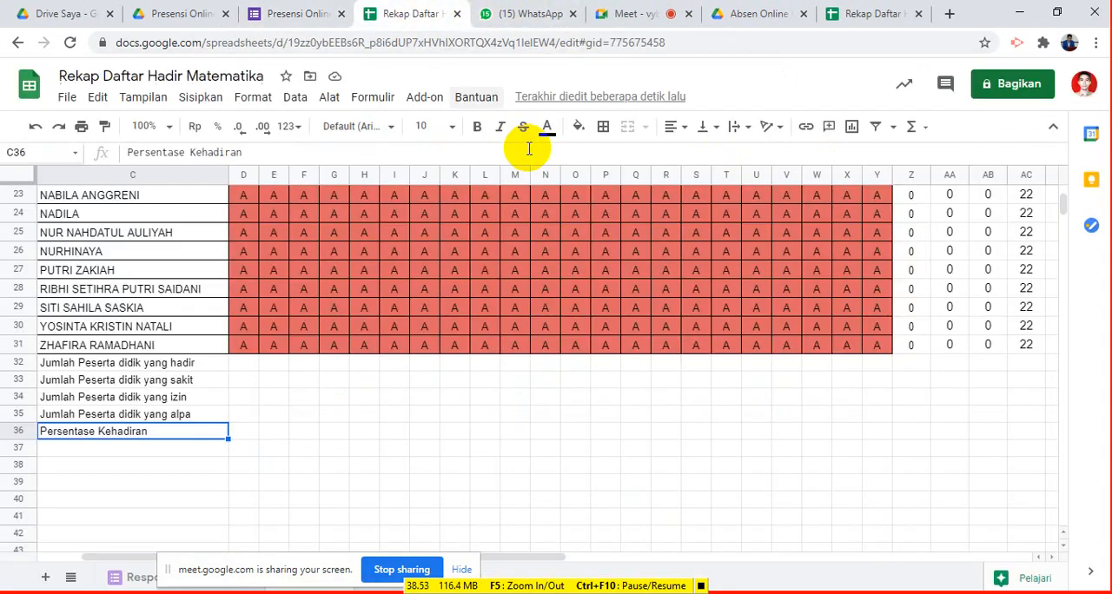
pyautogui.click(244, 367)
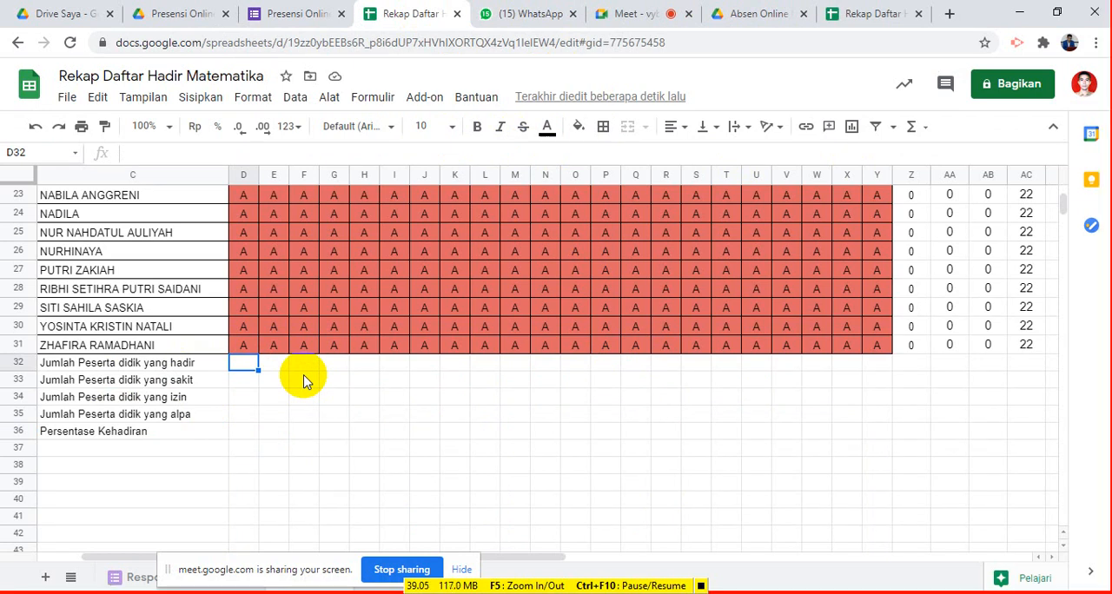
pyautogui.write('countif')
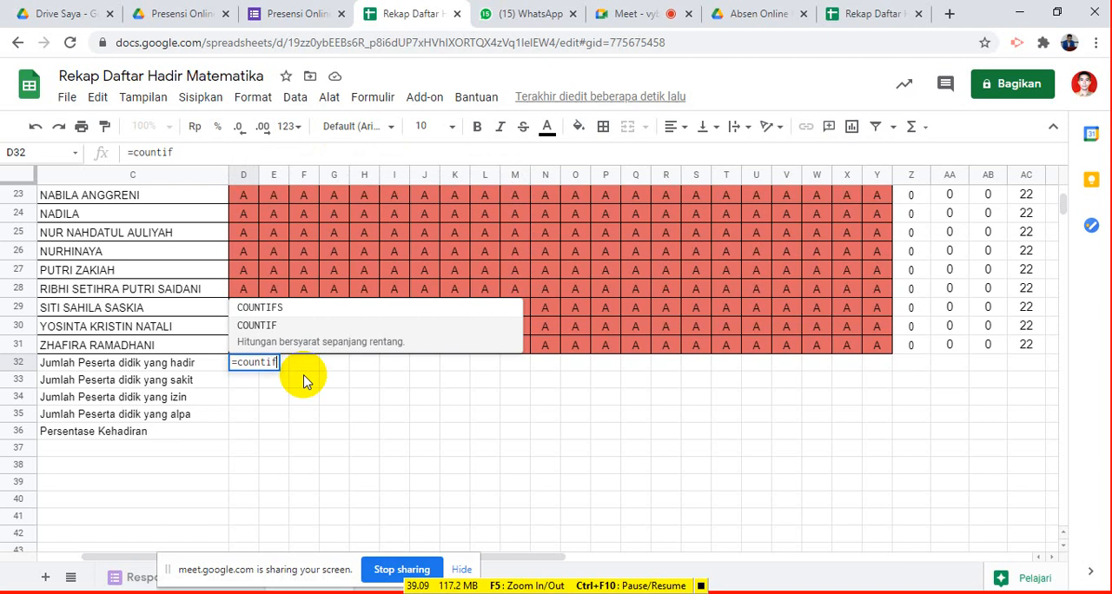
pyautogui.write('(')
pyautogui.click(244, 347)
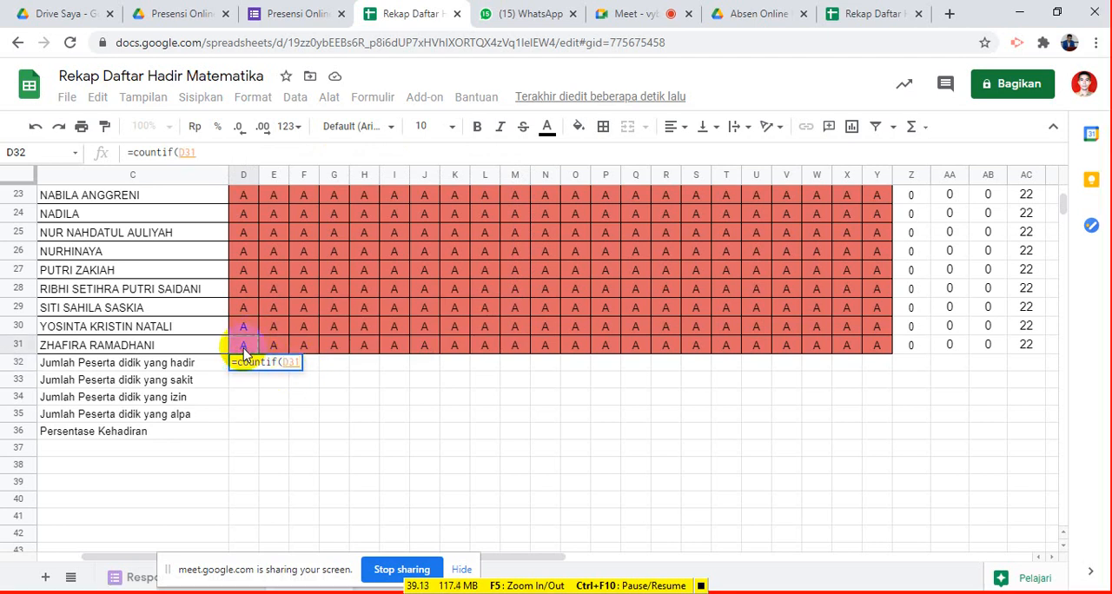
pyautogui.hotkey('shift', 'Up')
pyautogui.hotkey('shift', 'Up')
pyautogui.hotkey('shift', 'Up')
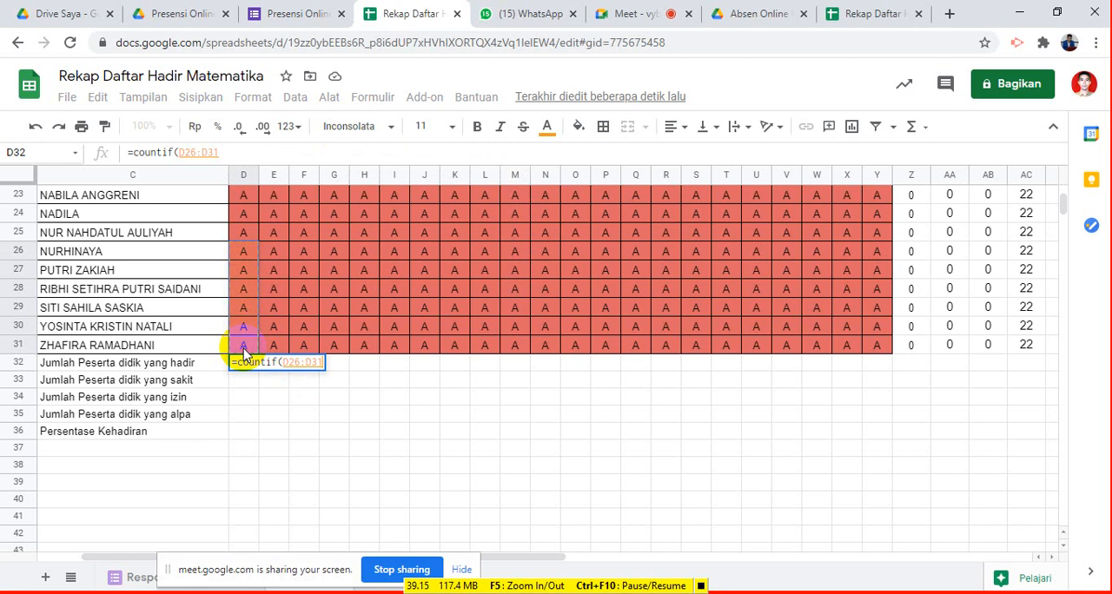
pyautogui.hotkey('ctrl', 'a')
pyautogui.hotkey('shift', 'Down')
pyautogui.hotkey('shift', 'Down')
pyautogui.hotkey('shift', 'Down')
pyautogui.hotkey('shift', 'Down')
pyautogui.hotkey('shift', 'Down')
pyautogui.hotkey('shift', 'Down')
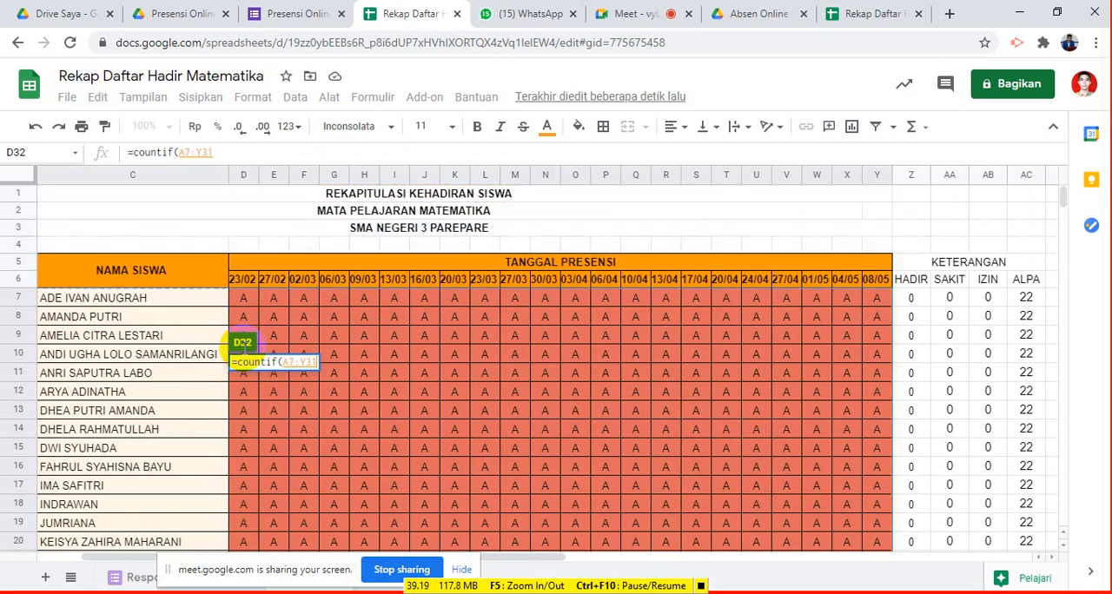
pyautogui.hotkey('shift', 'Left')
pyautogui.hotkey('shift', 'Left')
pyautogui.hotkey('shift', 'Left')
pyautogui.hotkey('shift', 'Left')
pyautogui.hotkey('shift', 'Left')
pyautogui.hotkey('shift', 'Left')
pyautogui.hotkey('shift', 'Left')
pyautogui.hotkey('shift', 'Left')
pyautogui.hotkey('shift', 'Left')
pyautogui.hotkey('shift', 'Left')
pyautogui.hotkey('shift', 'Left')
pyautogui.hotkey('shift', 'Left')
pyautogui.hotkey('shift', 'Left')
pyautogui.hotkey('shift', 'Left')
pyautogui.hotkey('shift', 'Left')
pyautogui.hotkey('shift', 'Left')
pyautogui.hotkey('shift', 'Left')
pyautogui.hotkey('shift', 'Left')
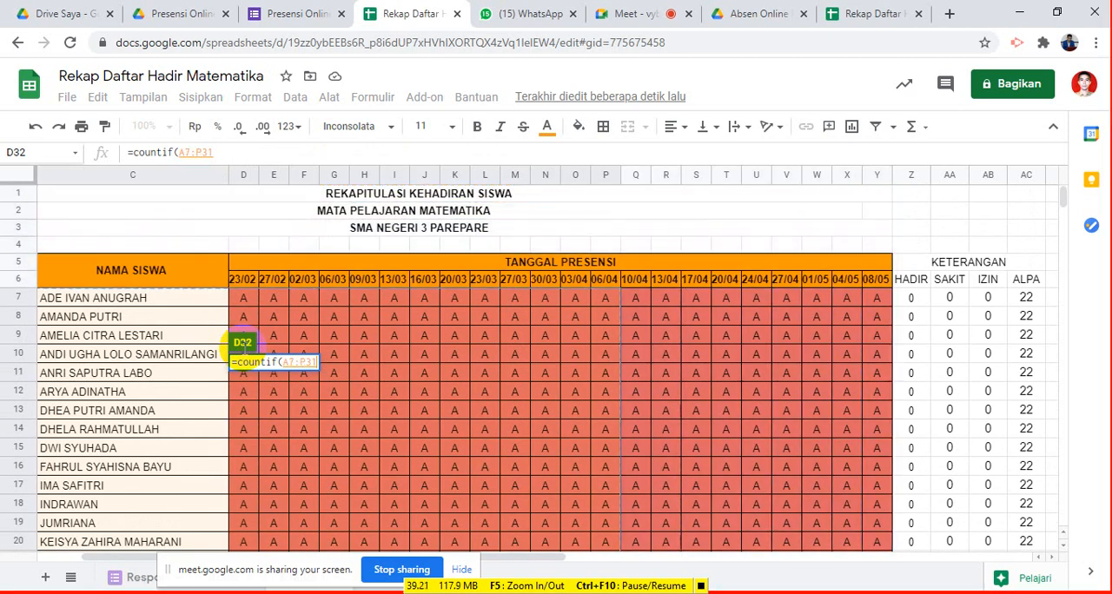
pyautogui.hotkey('shift', 'Left')
pyautogui.hotkey('shift', 'Left')
pyautogui.hotkey('shift', 'Left')
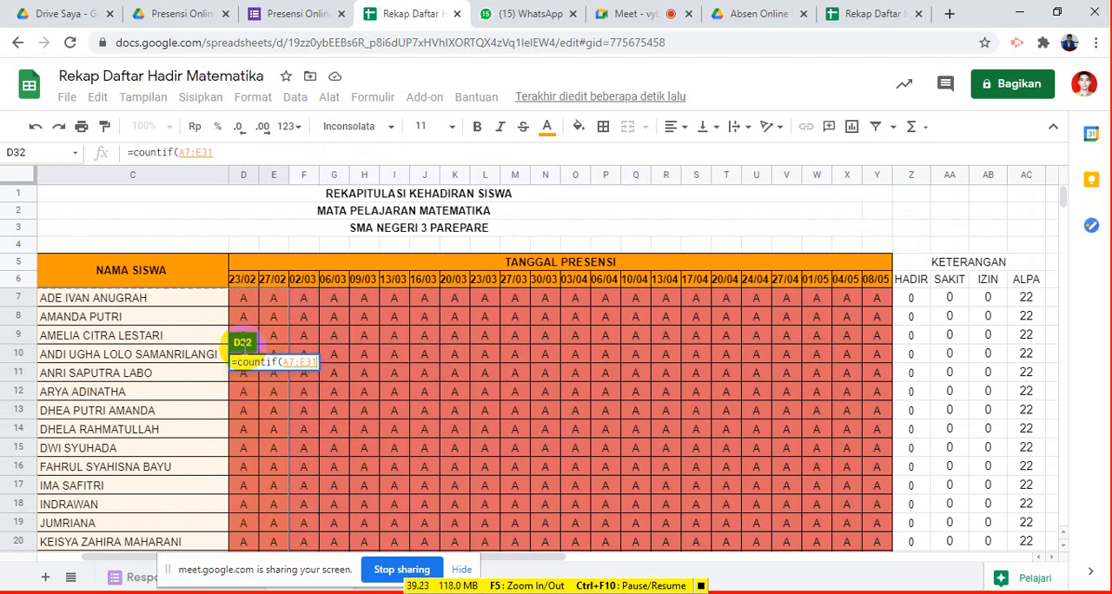
pyautogui.hotkey('shift', 'Right')
pyautogui.hotkey('shift', 'Right')
pyautogui.hotkey('shift', 'Right')
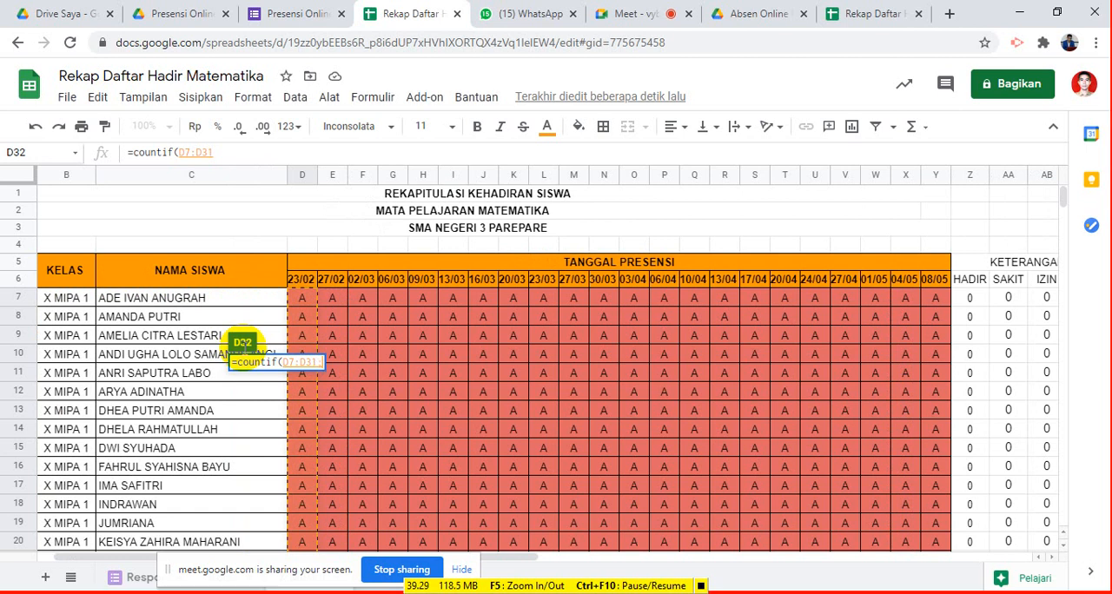
pyautogui.write(';"')
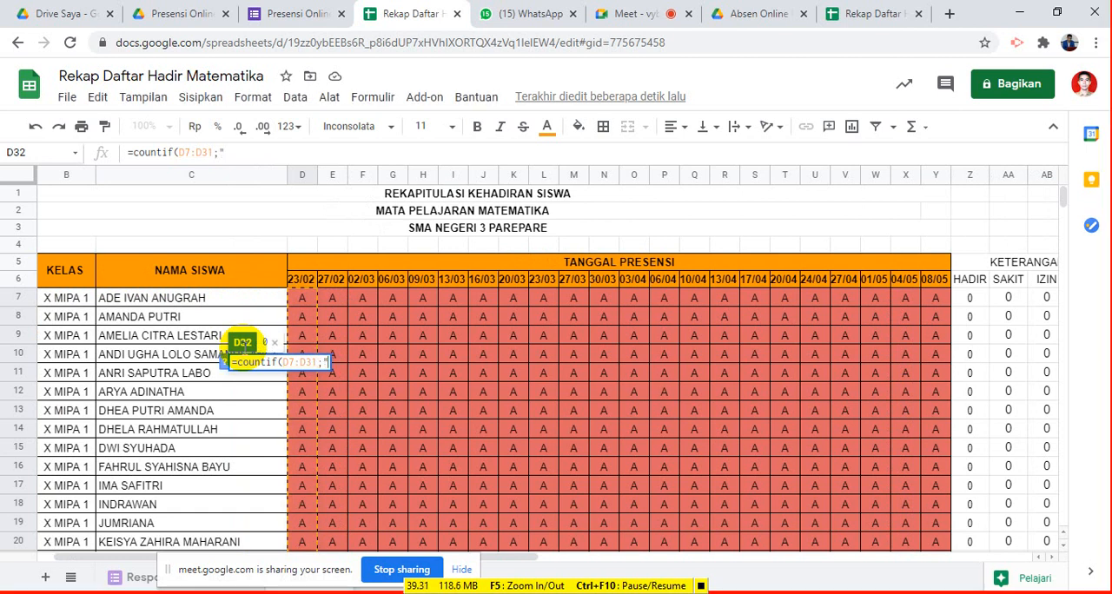
pyautogui.write('H")')
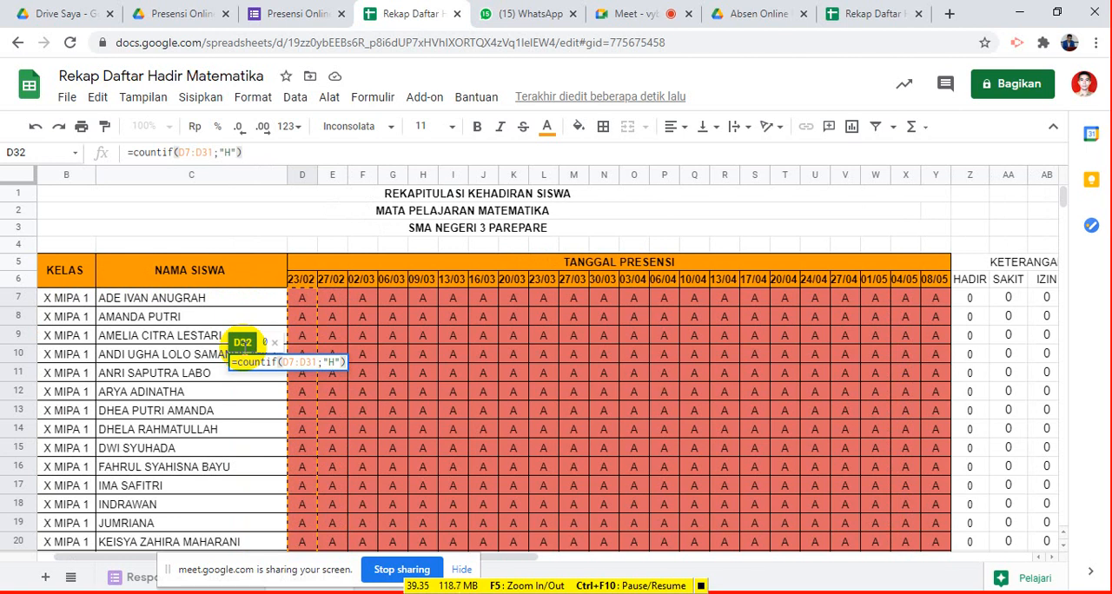
pyautogui.press('Return')
# - Copy the formula text of D32 into D33 unchanged in range and set its criterion to "s" for sakit
pyautogui.scroll(-4, 293, 375)
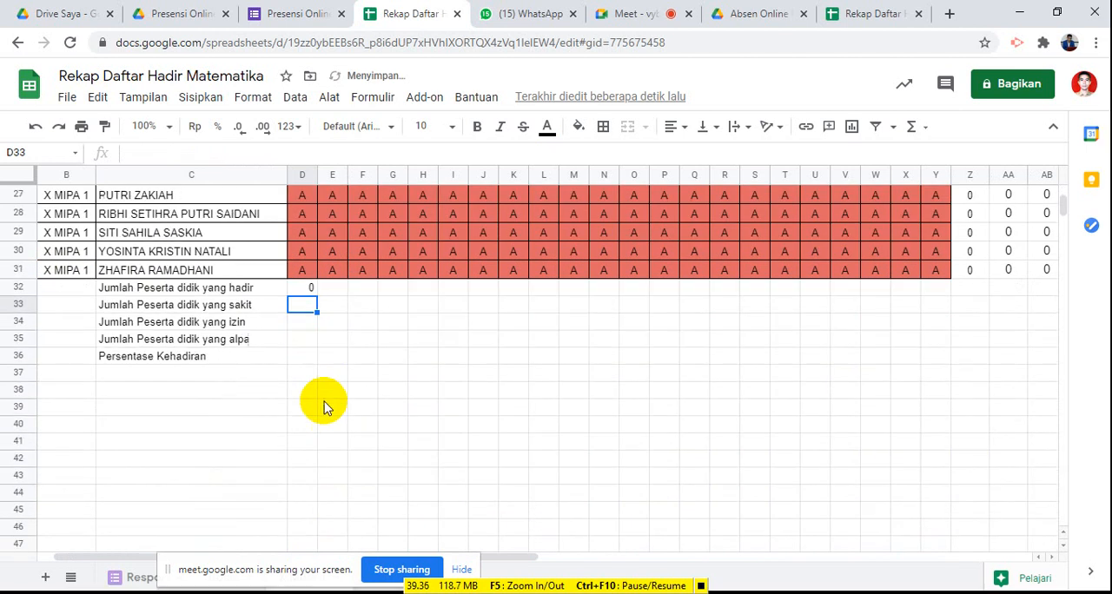
pyautogui.click(306, 287)
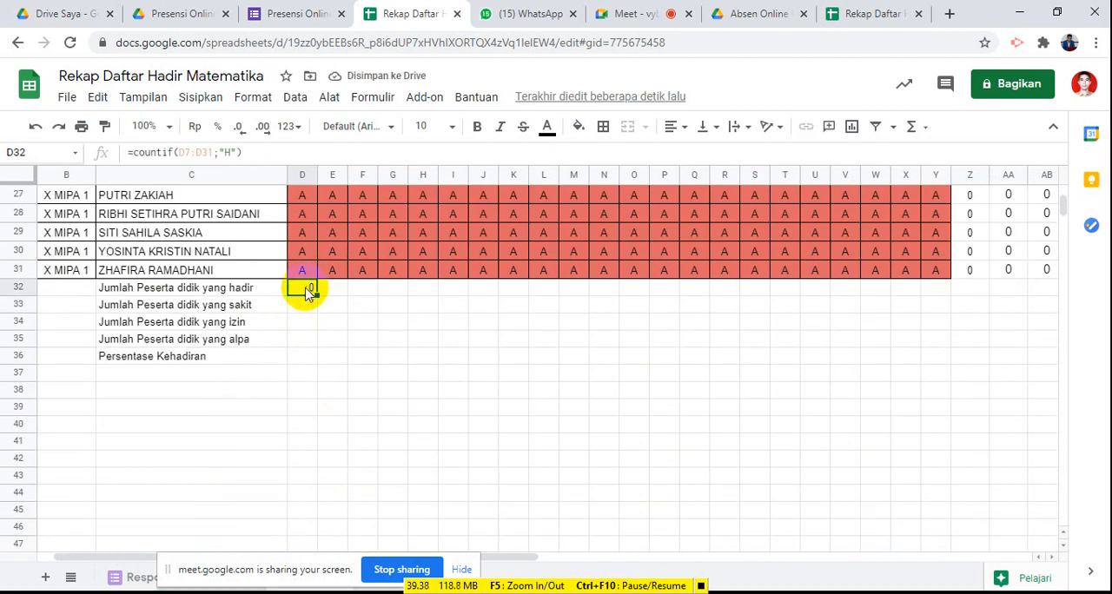
pyautogui.click(127, 153)
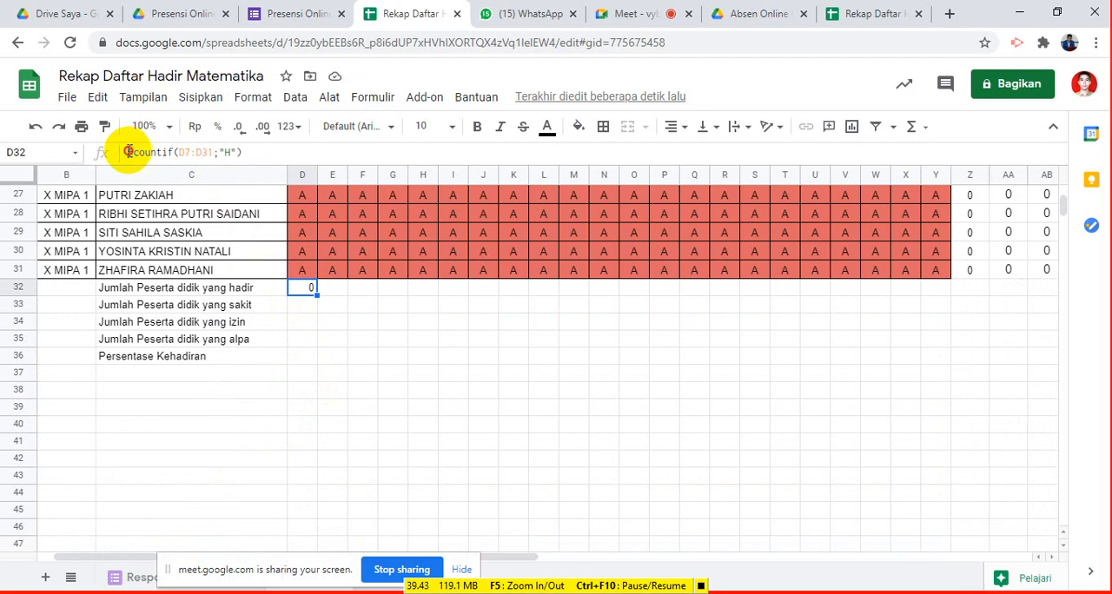
pyautogui.moveTo(131, 152); pyautogui.dragTo(264, 153)
pyautogui.hotkey('ctrl', 'c')
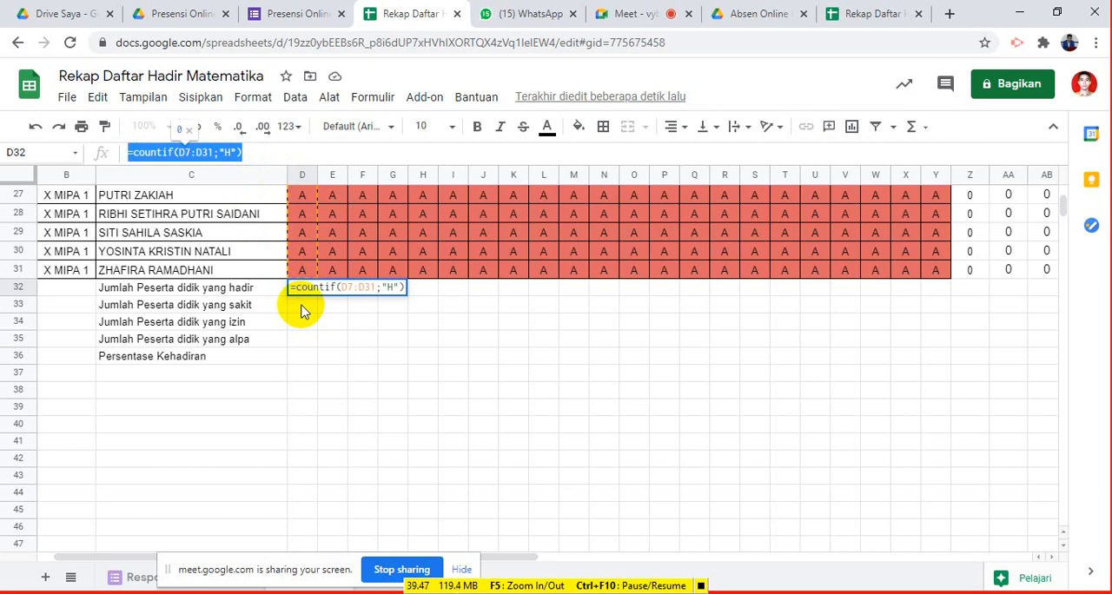
pyautogui.press('Return')
pyautogui.hotkey('ctrl', 'v')
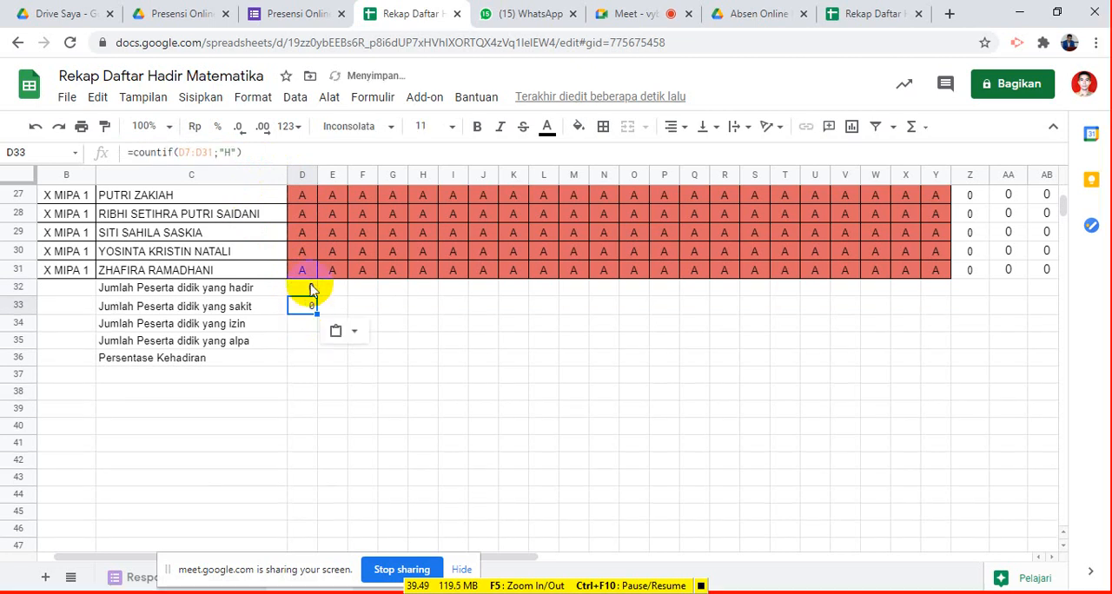
pyautogui.click(228, 152)
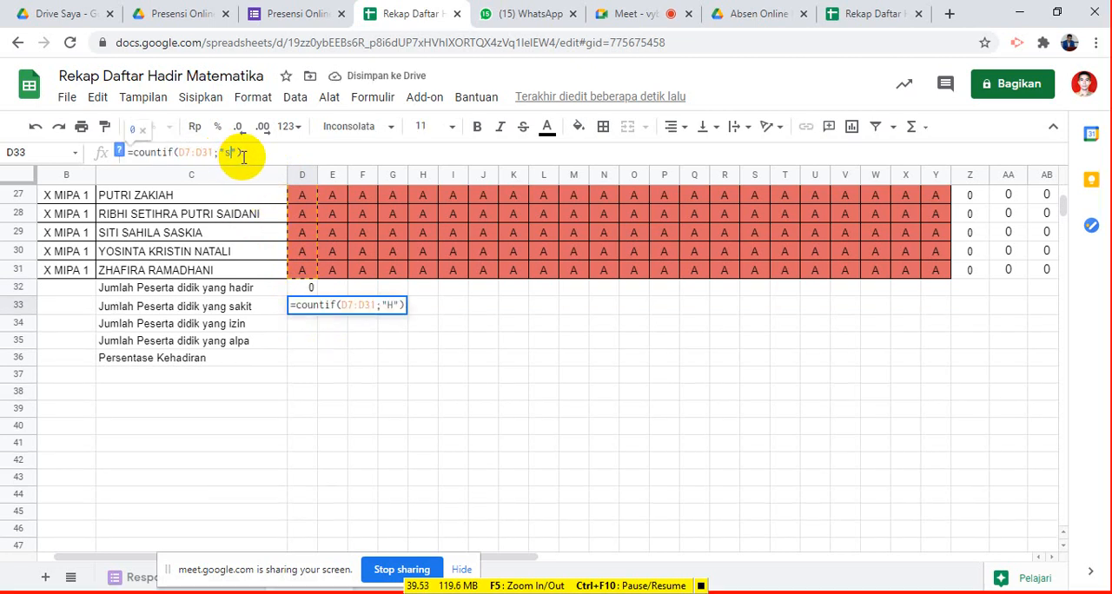
pyautogui.write('s')
pyautogui.press('Return')
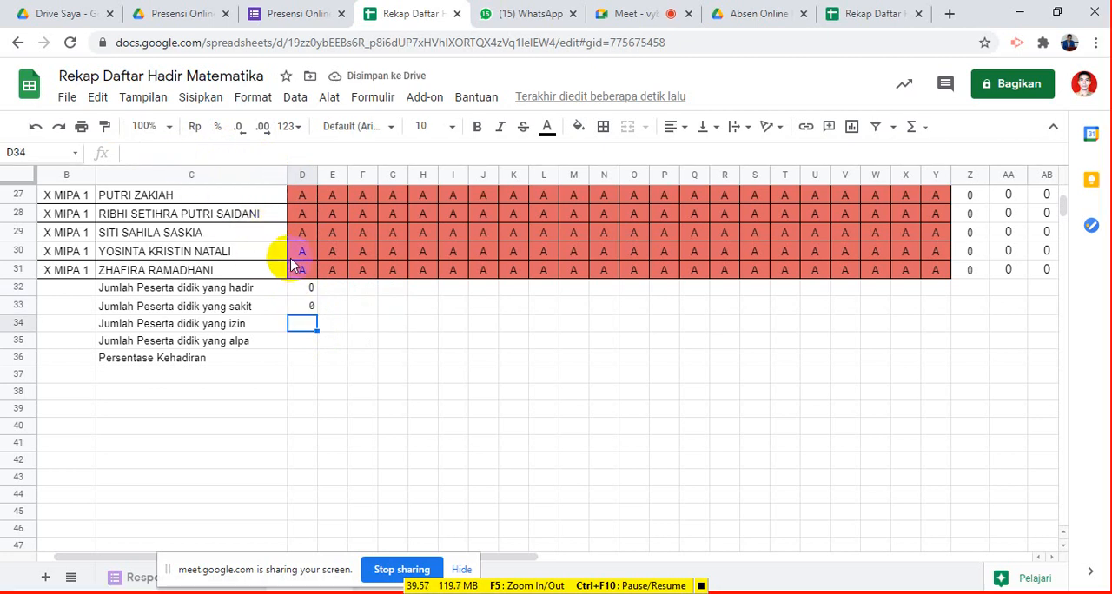
# - Paste the copied COUNTIF formula into D34 and set its criterion to "i" for izin
pyautogui.hotkey('ctrl', 'v')
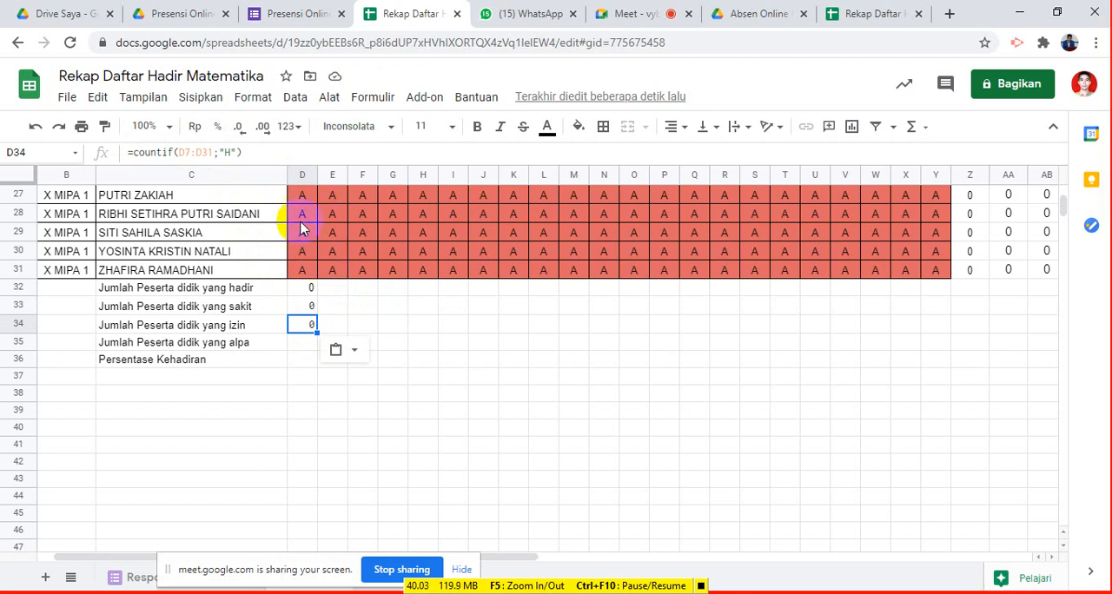
pyautogui.click(227, 151)
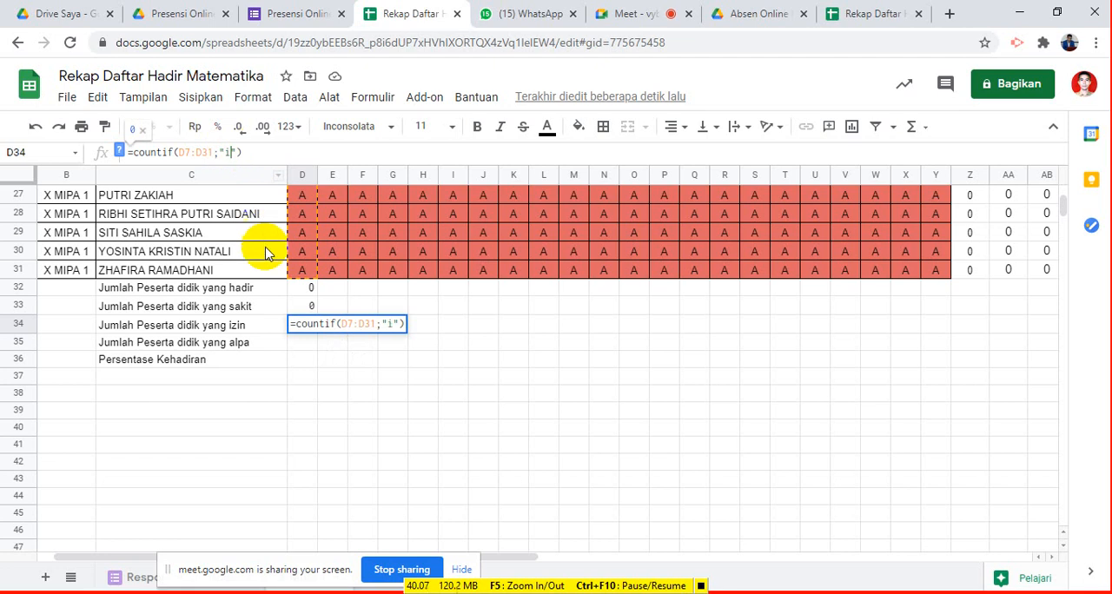
pyautogui.click(299, 346)
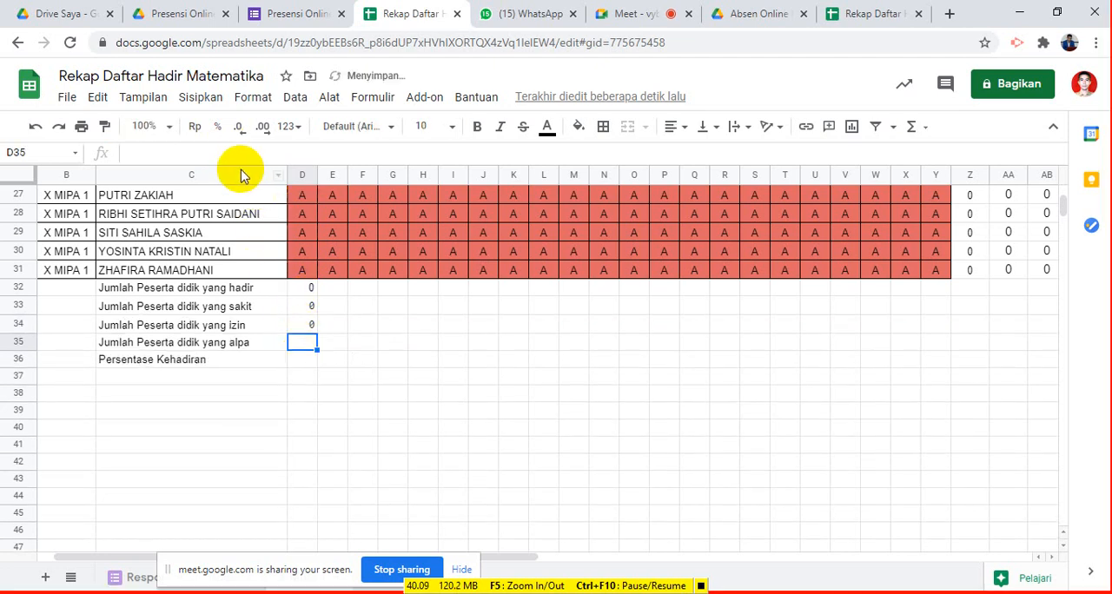
# - Paste the copied COUNTIF formula into D35 and change its criterion to count the alpa entries
pyautogui.hotkey('ctrl', 'v')
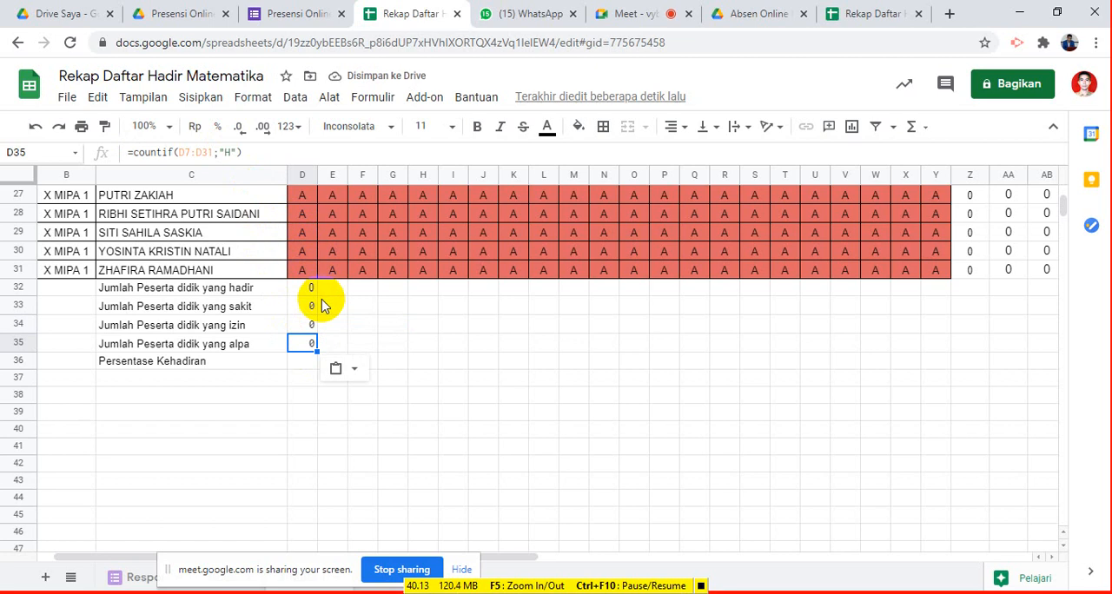
pyautogui.click(228, 153)
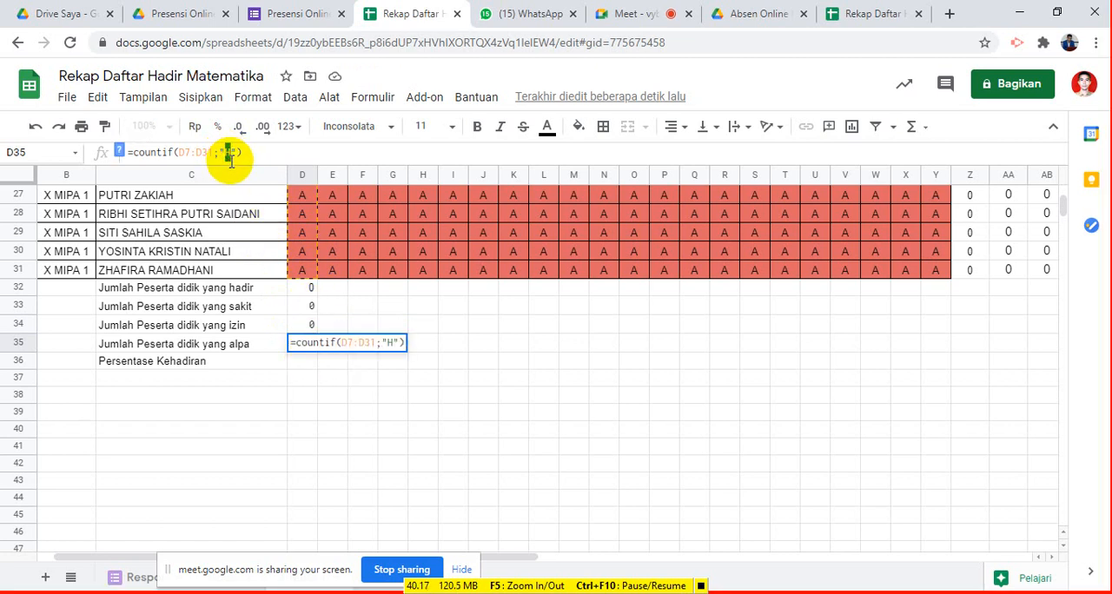
pyautogui.press('Return')
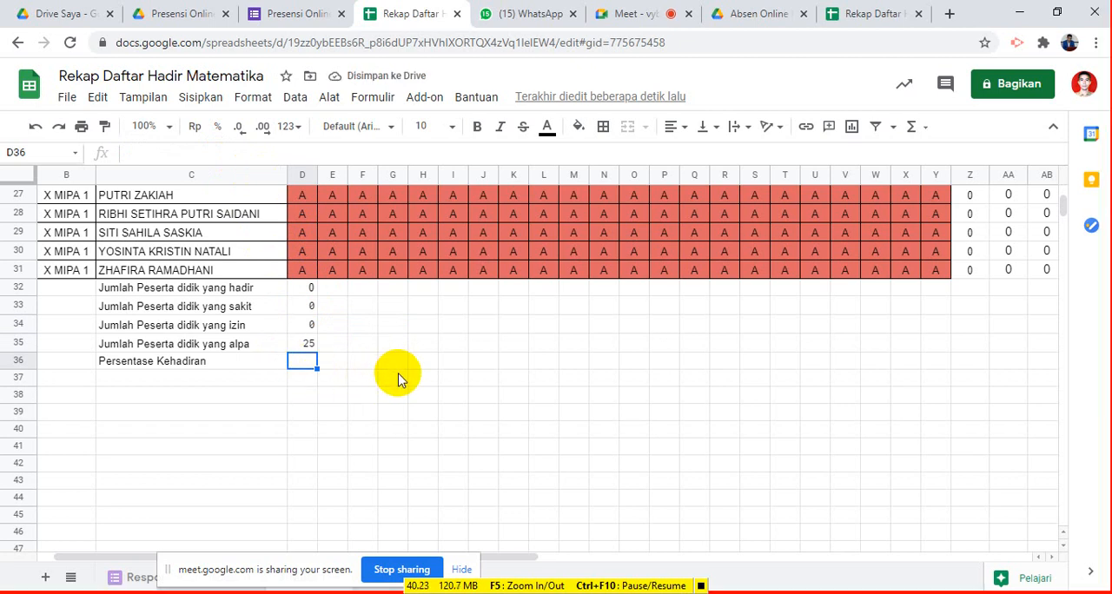
# - Enter =D32/$A$31*100 in D36 as the attendance percentage for the first date
pyautogui.write('=')
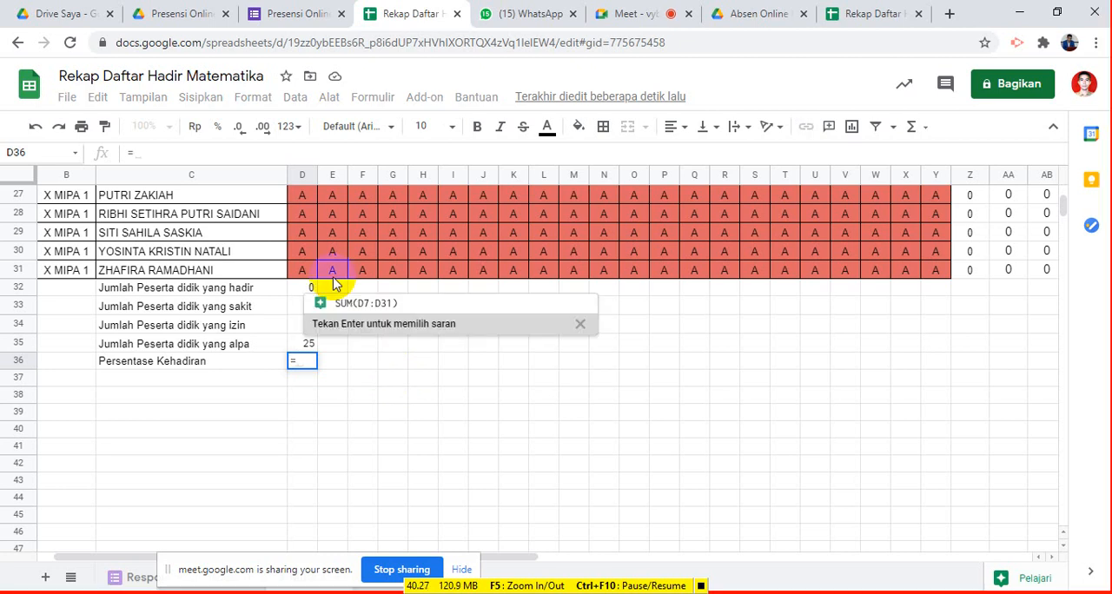
pyautogui.click(300, 288)
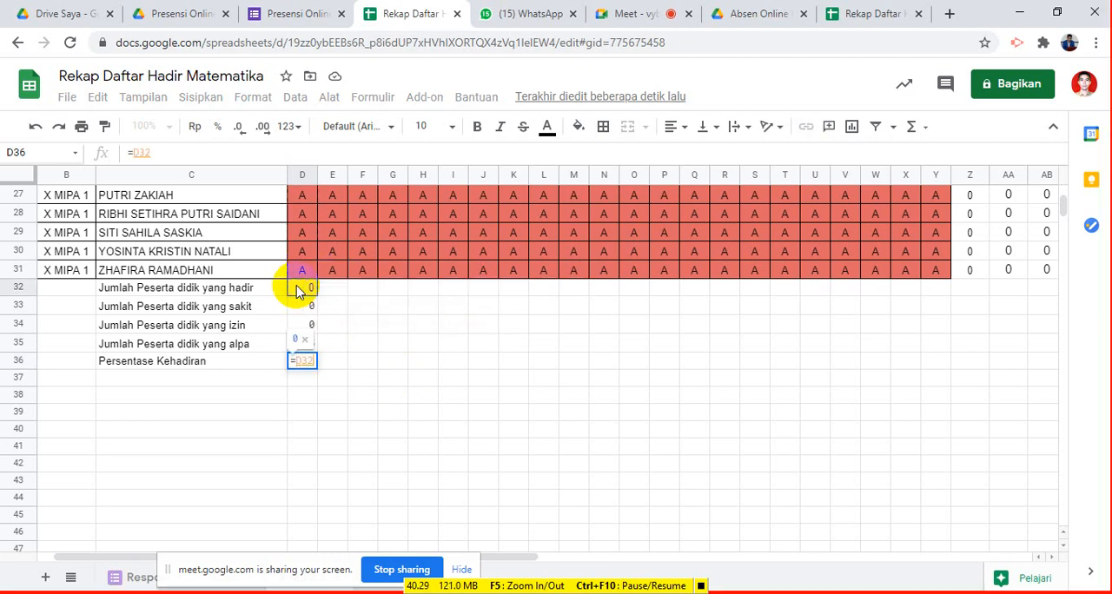
pyautogui.write('/')
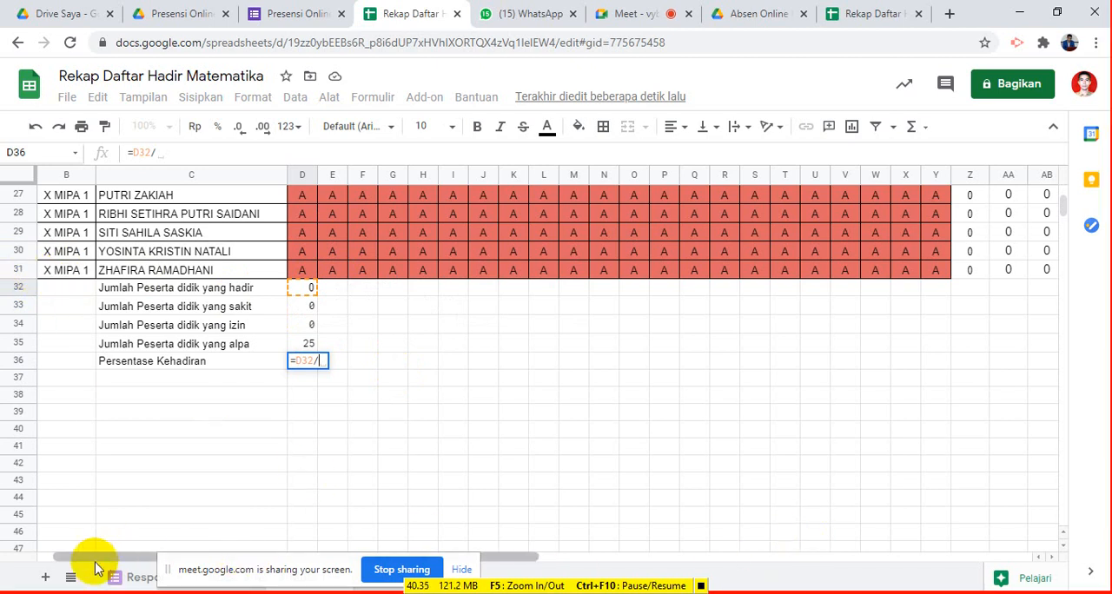
pyautogui.moveTo(98, 559); pyautogui.dragTo(39, 548)
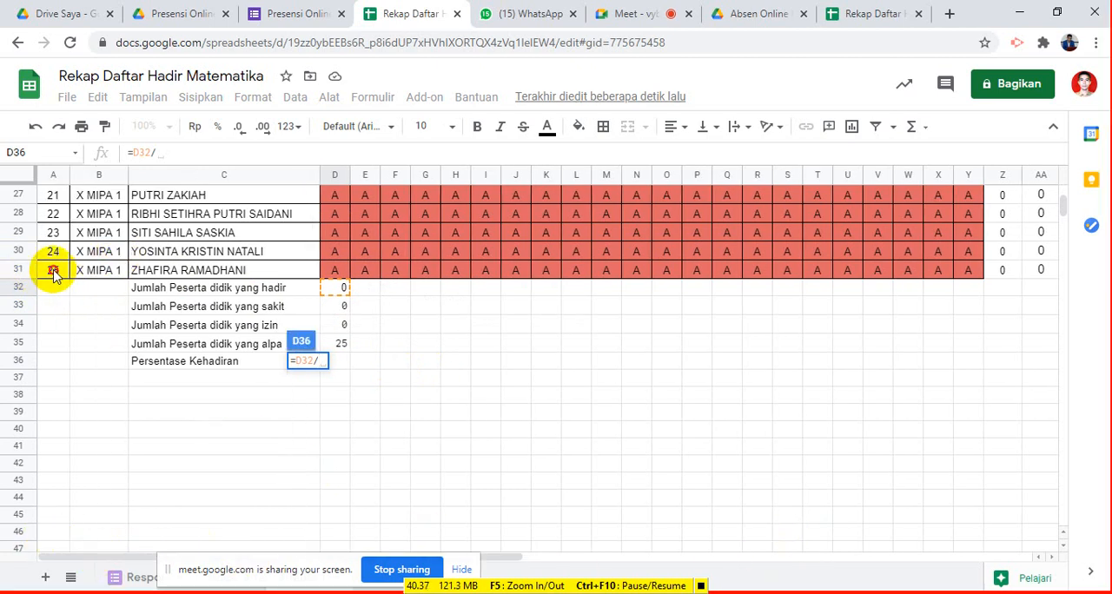
pyautogui.click(53, 272)
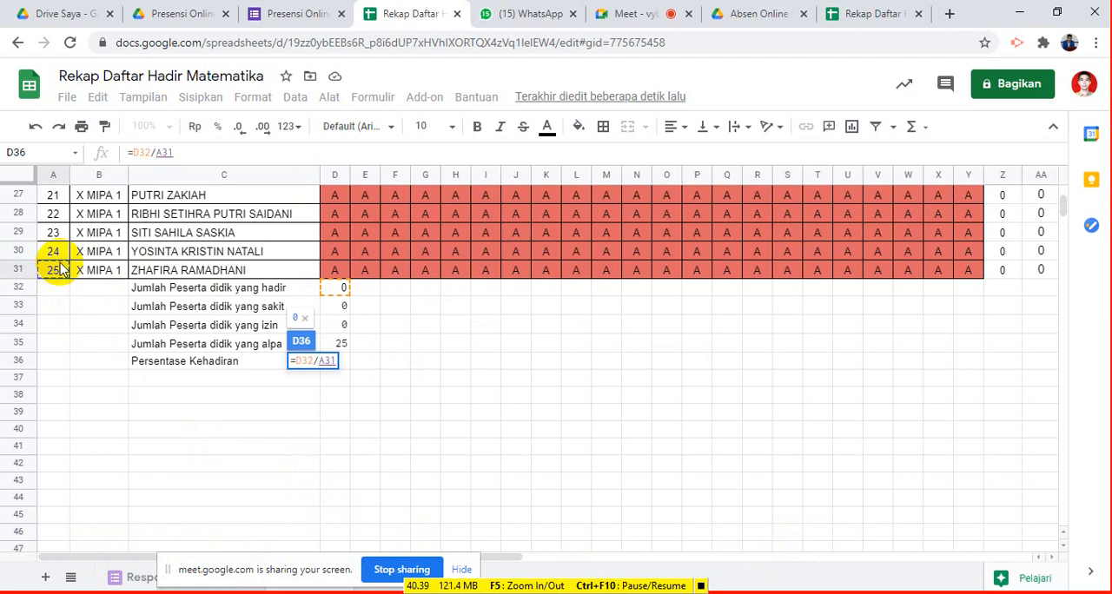
pyautogui.press('F4')
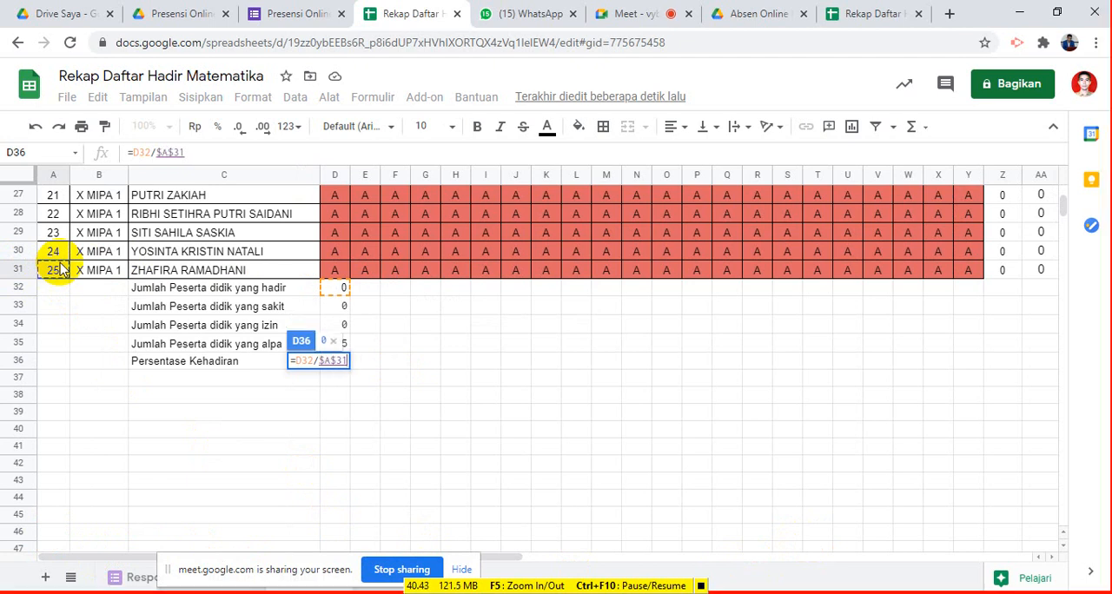
pyautogui.write('*100')
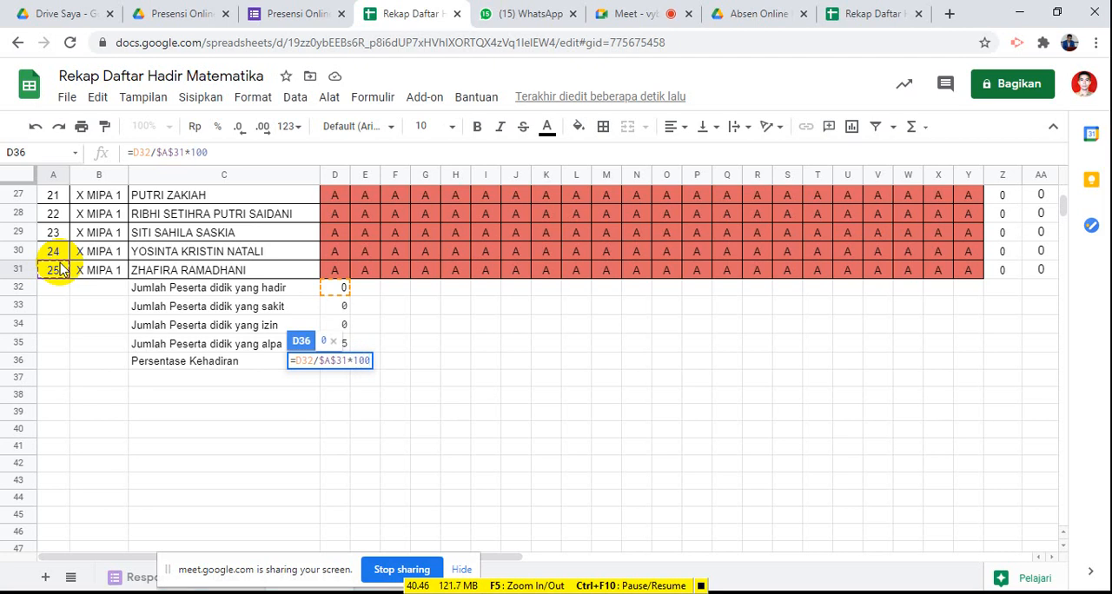
pyautogui.press('Return')
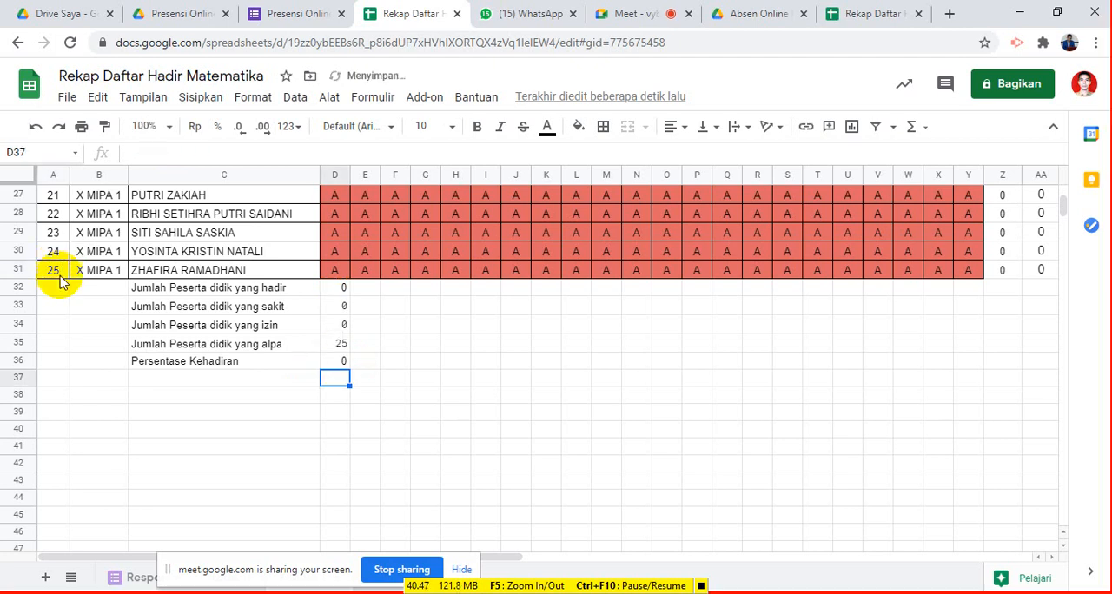
# - Fill the summary formulas in D32:D36 across all dates to column Y
pyautogui.moveTo(339, 294); pyautogui.dragTo(975, 379)
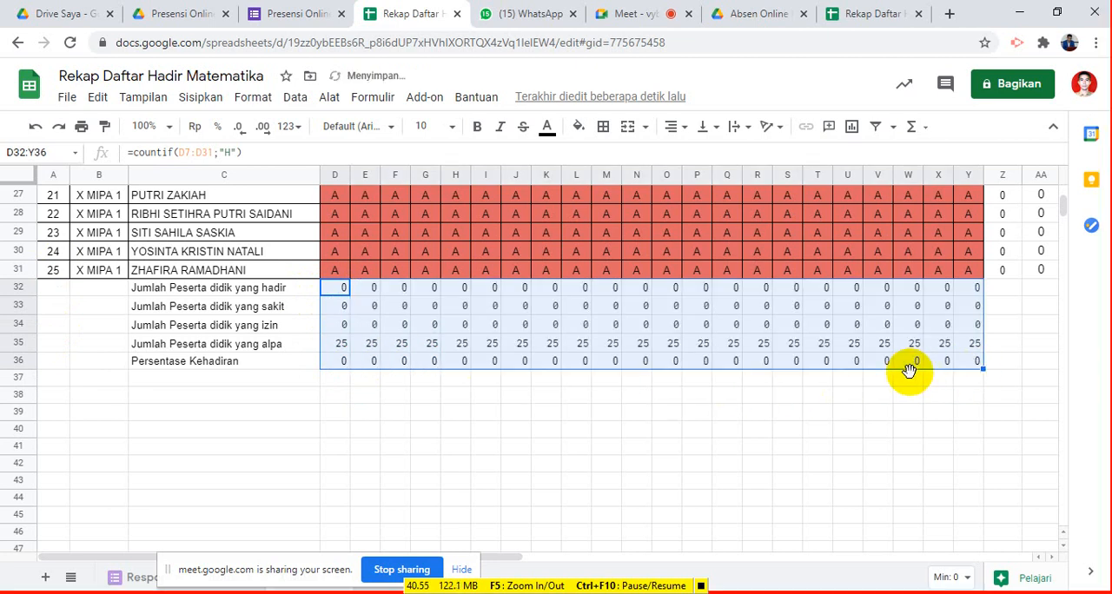
pyautogui.scroll(6, 541, 348)
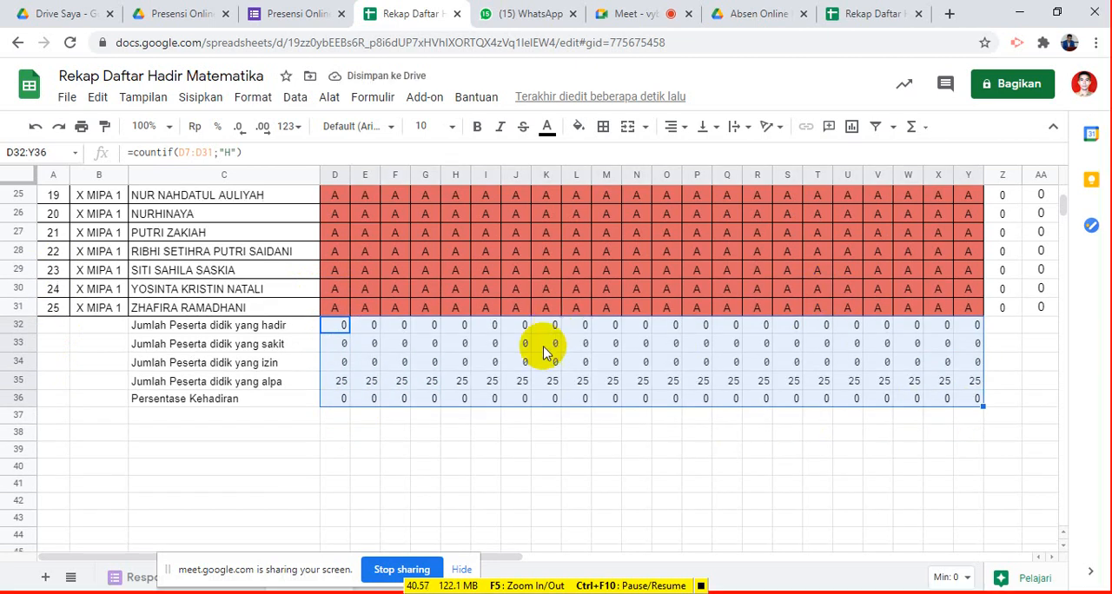
pyautogui.scroll(-5, 391, 313)
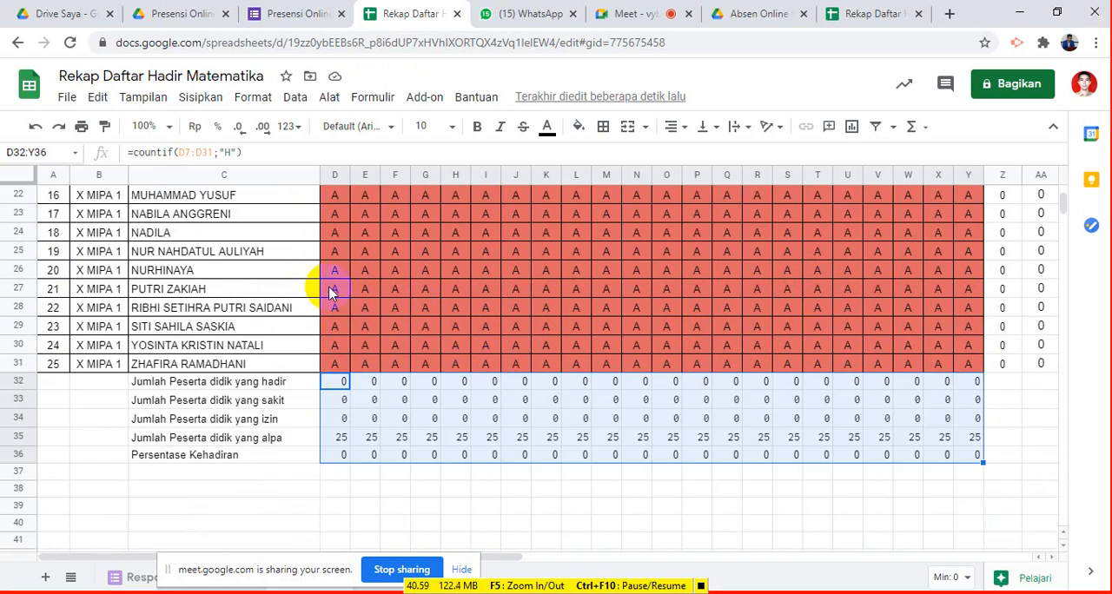
# - Test the summary formulas by entering "h" for the first date in D27 and D26
pyautogui.click(330, 293)
pyautogui.write('H')
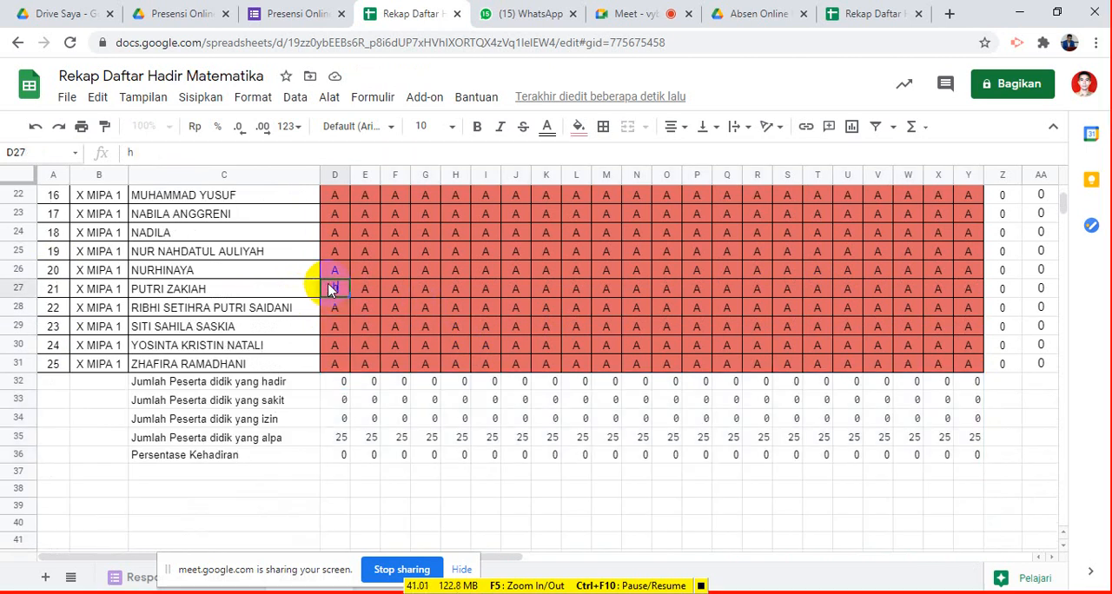
pyautogui.press('Return')
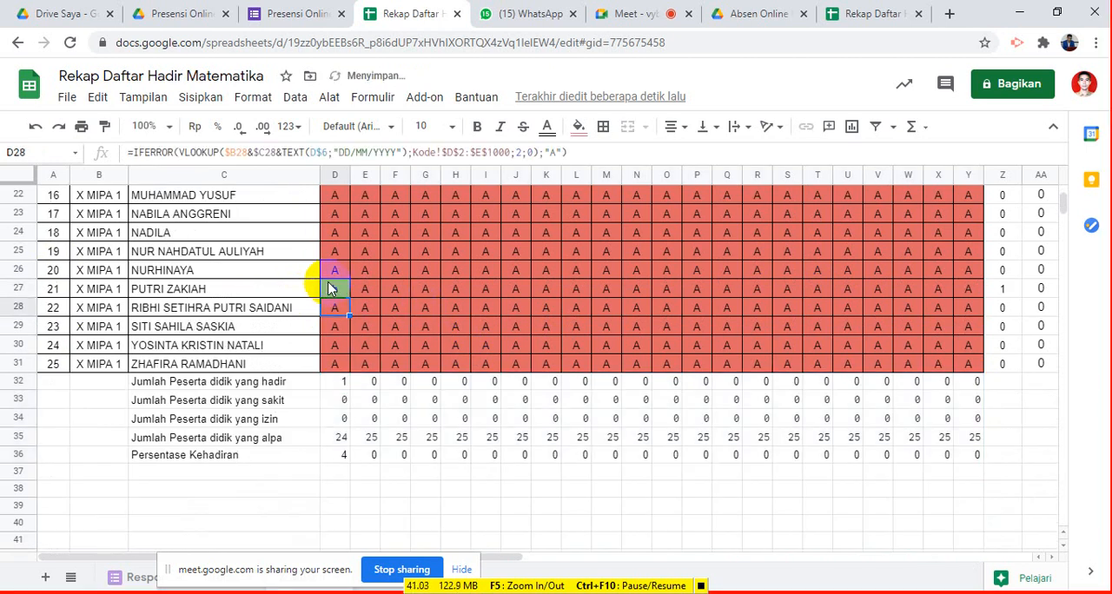
pyautogui.click(339, 270)
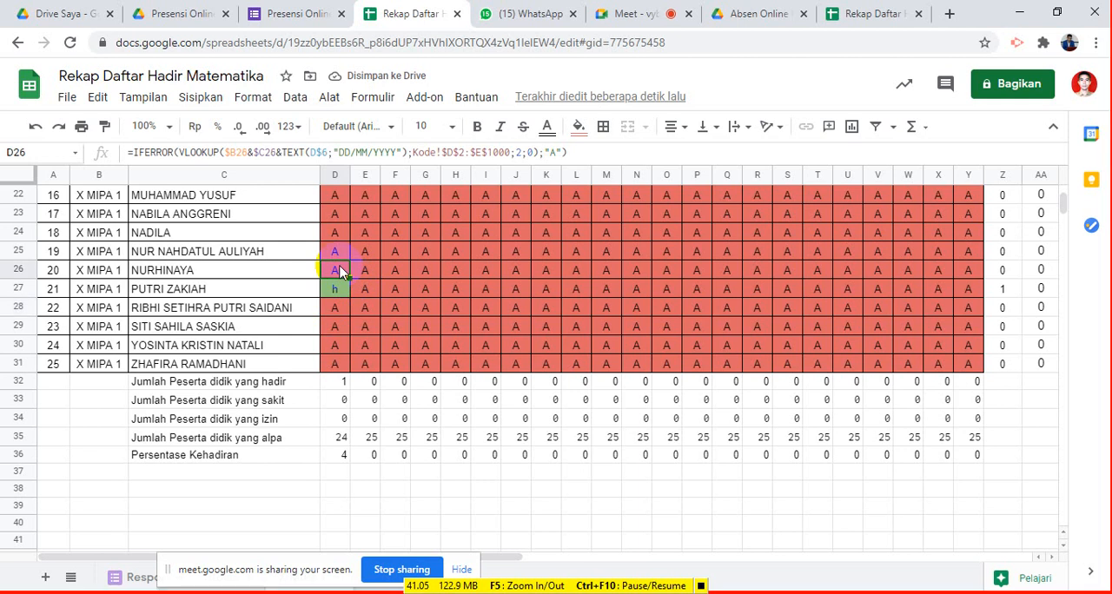
pyautogui.write('h')
pyautogui.press('Return')
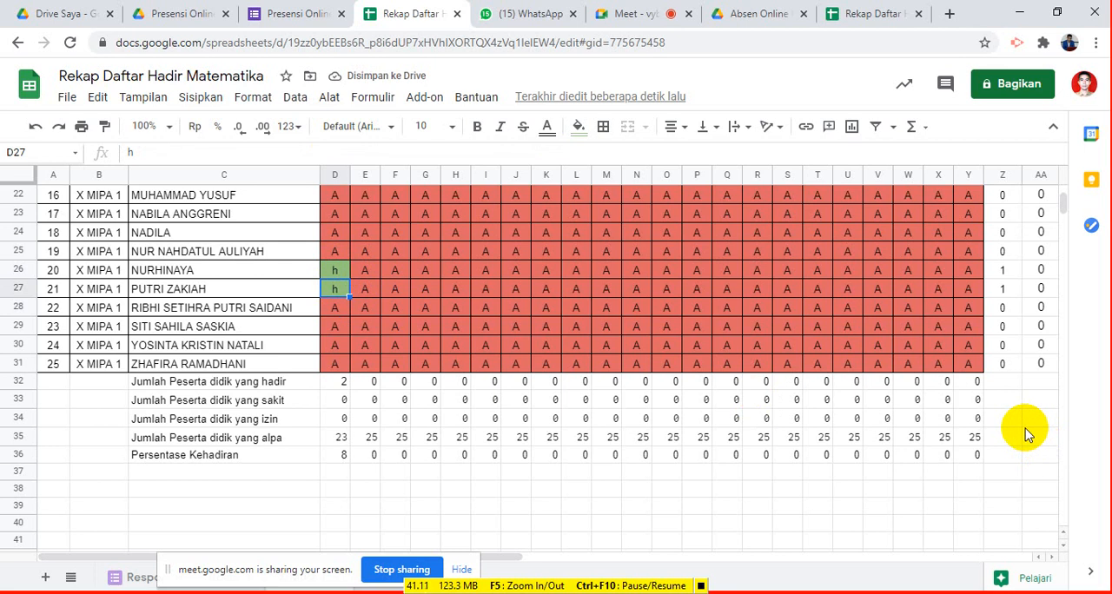
# - Undo the two test entries and the fill across the dates, keeping the percentage formula in D36
pyautogui.hotkey('ctrl', 'z')
pyautogui.hotkey('ctrl', 'z')
pyautogui.hotkey('ctrl', 'z')
pyautogui.hotkey('ctrl', 'z')
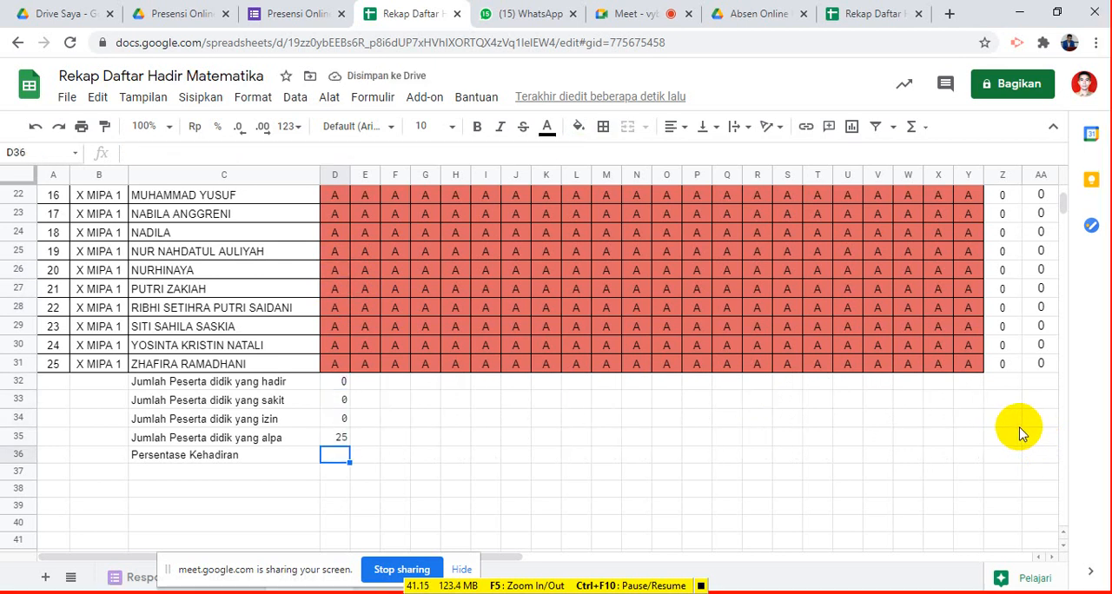
pyautogui.hotkey('ctrl', 'y')
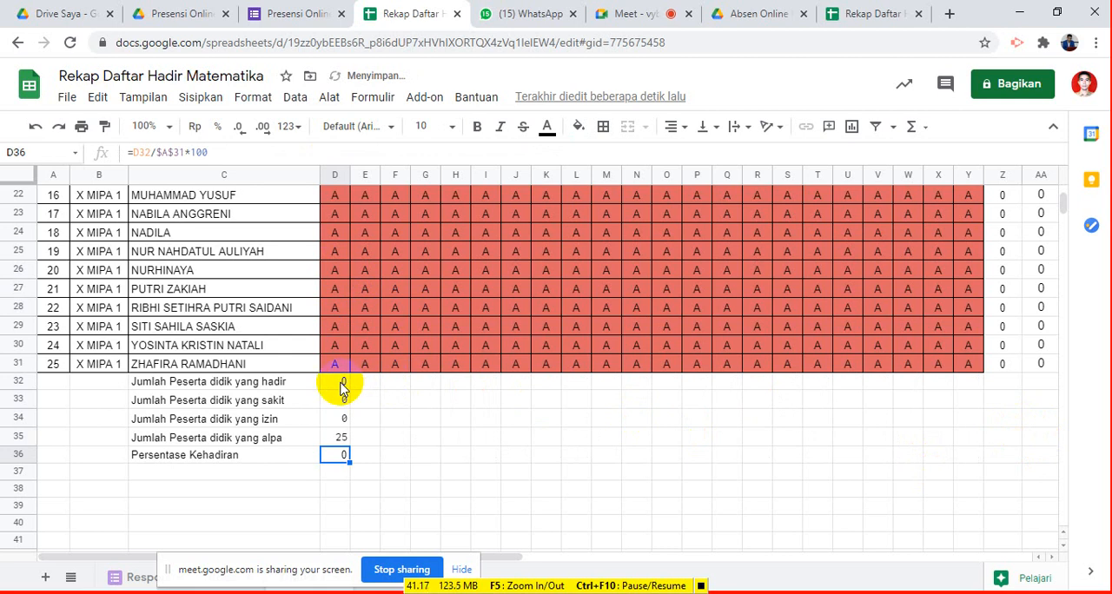
# - Extend the status counts and percentage formula in D32:D36 through column Y for every date
pyautogui.moveTo(340, 381); pyautogui.dragTo(974, 458)
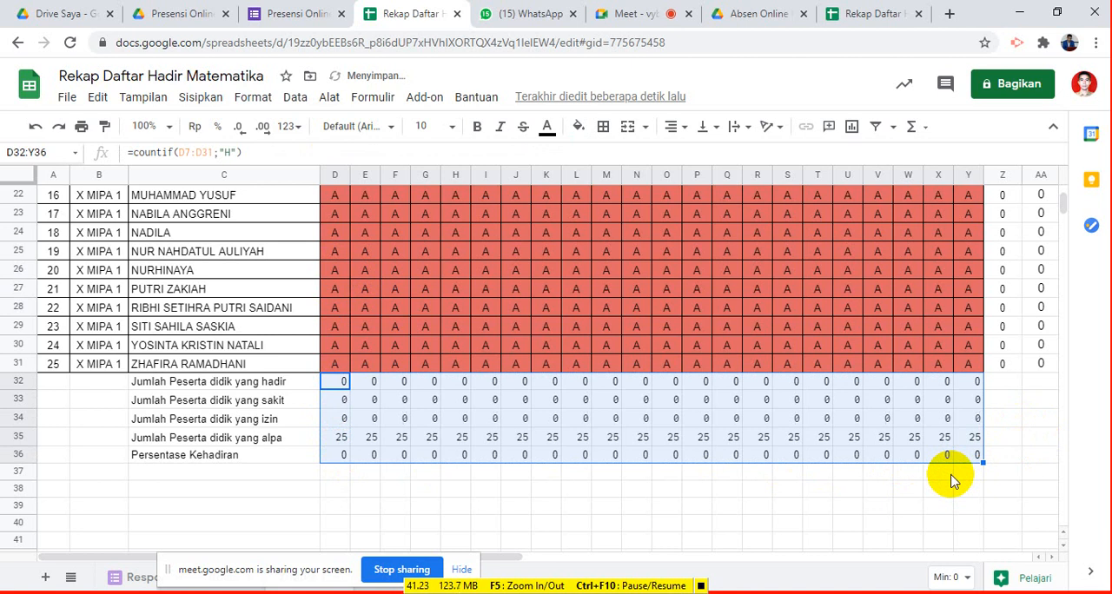
pyautogui.scroll(-1, 919, 450)
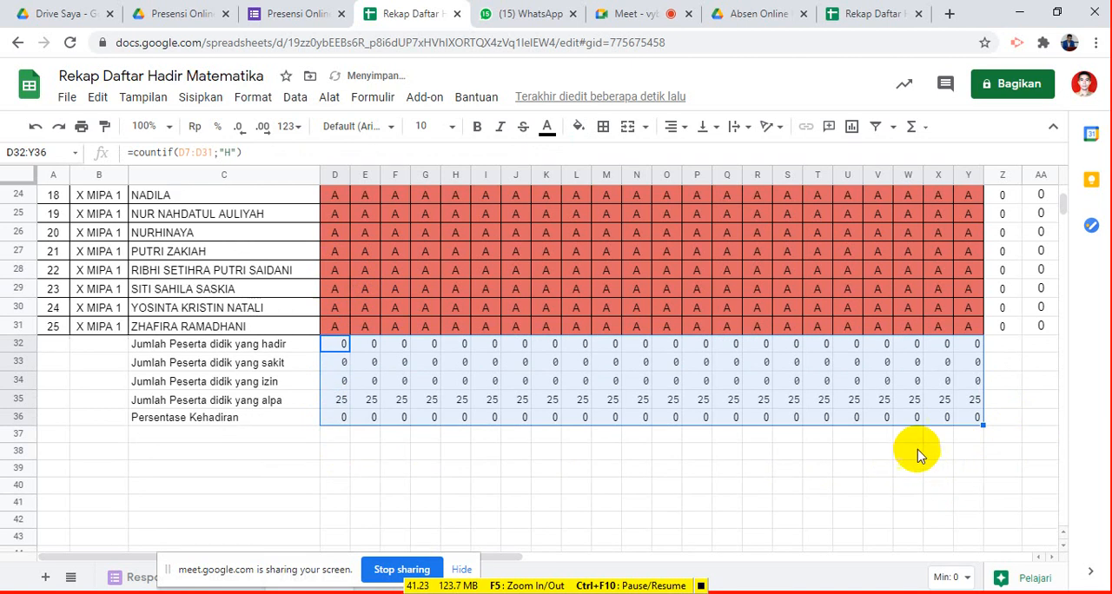
# - Start the signature block below the summary with "Parepare," in T38 and "Guru Mata Pelajaran" in T39
pyautogui.click(820, 452)
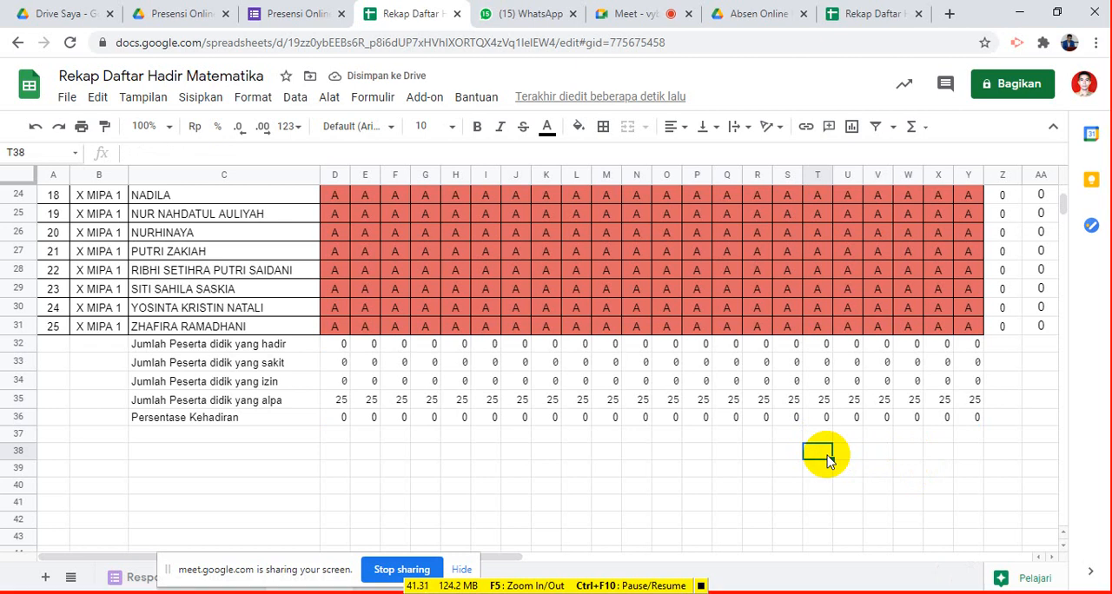
pyautogui.write('Parea')
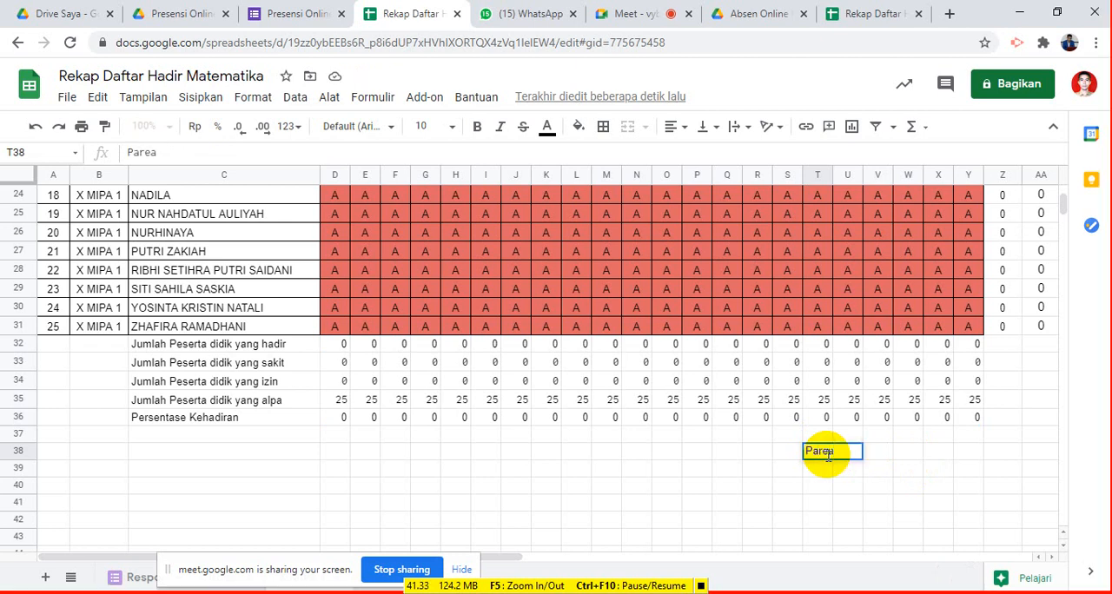
pyautogui.press('BackSpace')
pyautogui.write('pare,')
pyautogui.press('Return')
pyautogui.write('Guru')
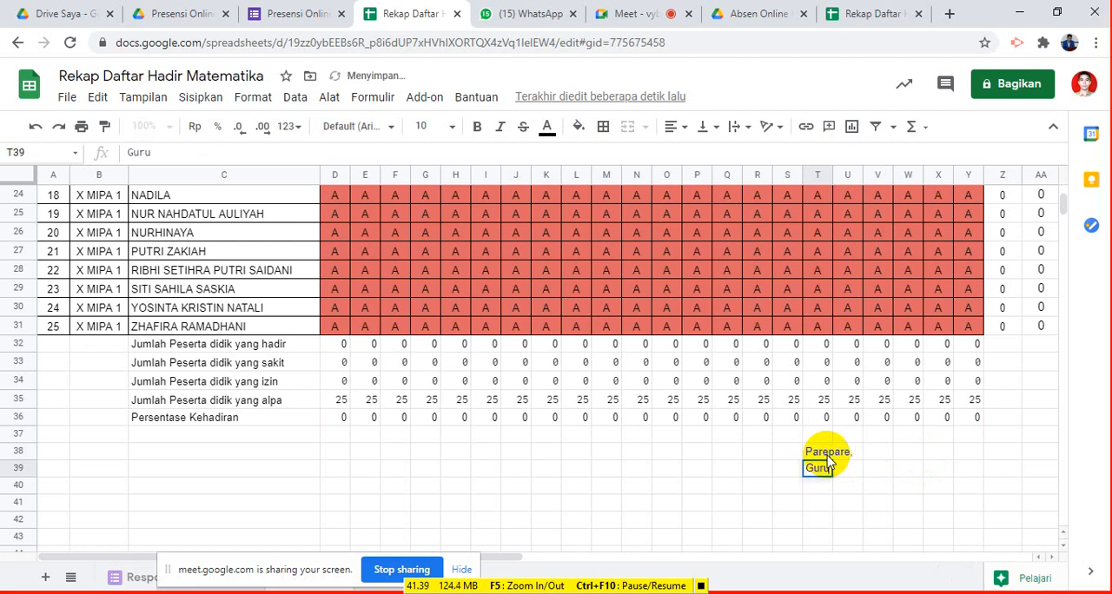
pyautogui.write(' Mata P')
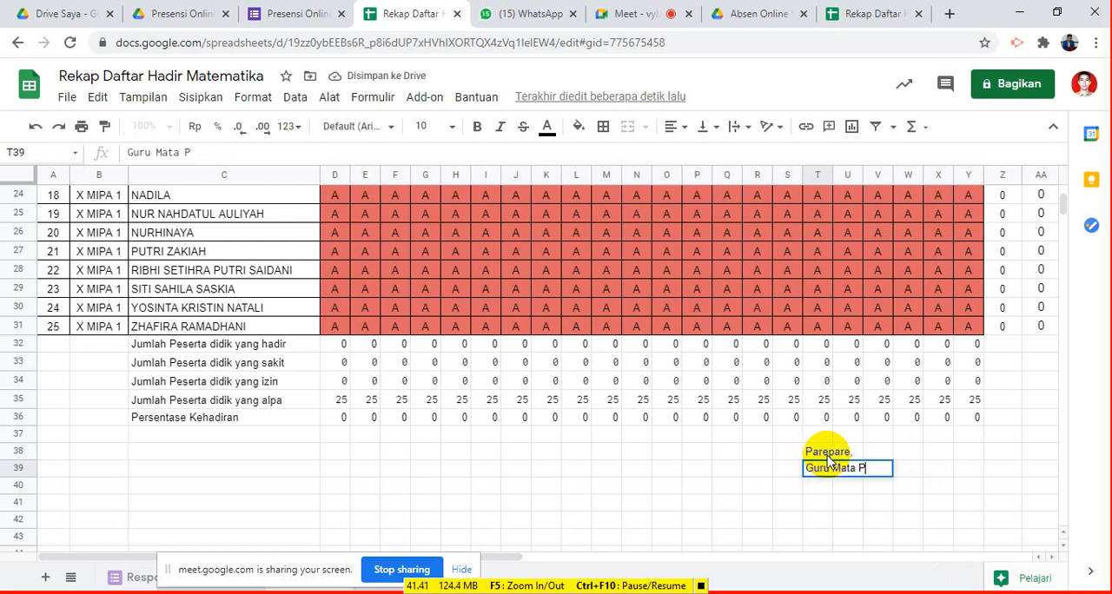
pyautogui.write('elajaran')
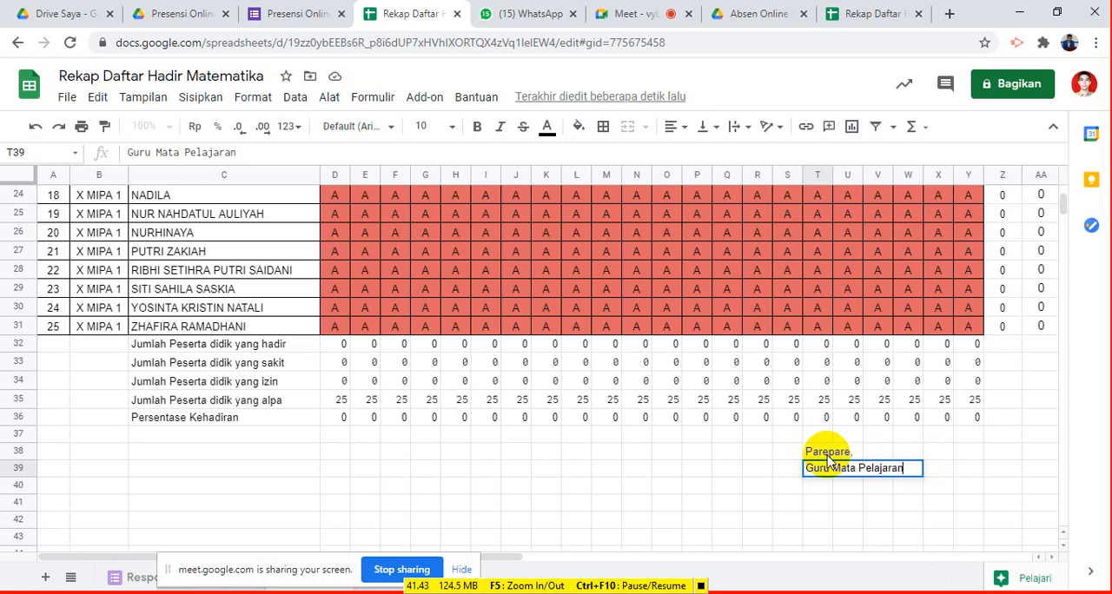
pyautogui.press('Return')
# - Leave signature space below the title and enter the teacher's name in T42
pyautogui.press('Down')
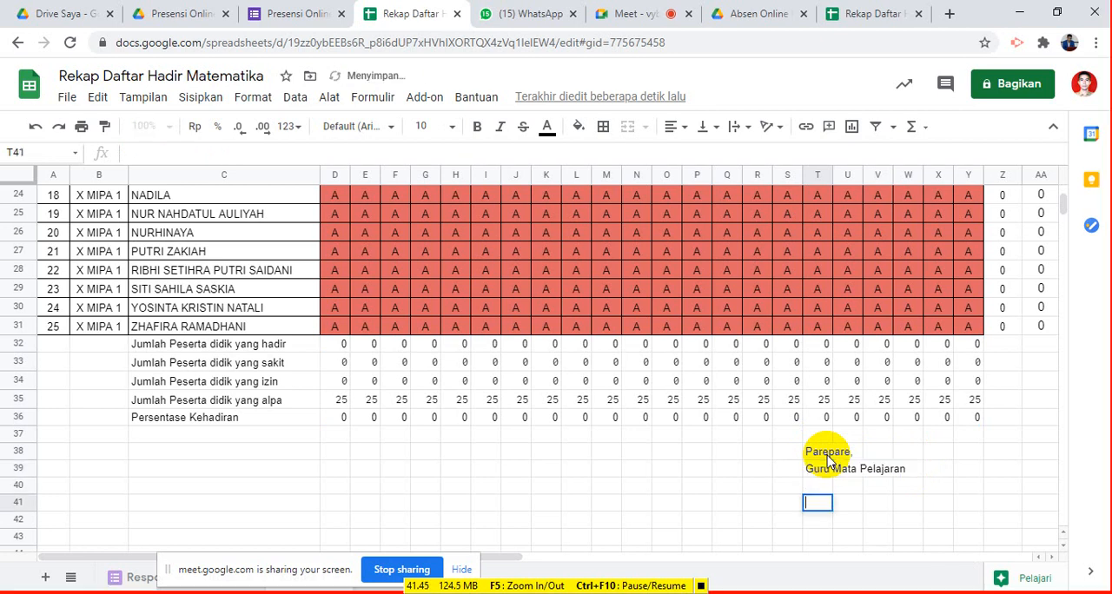
pyautogui.press('Down')
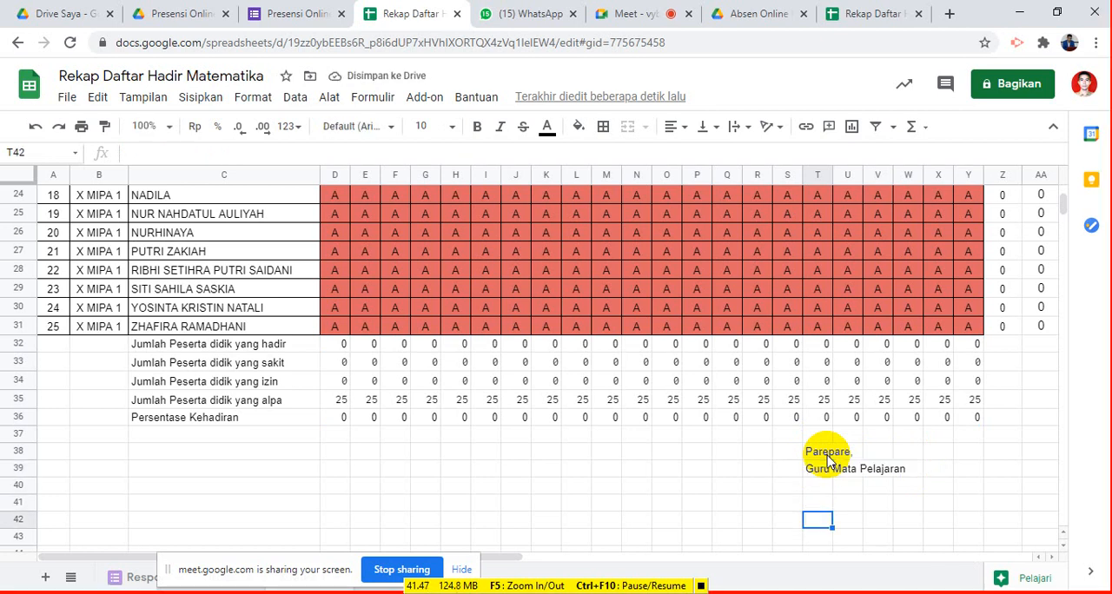
pyautogui.write('Arifuddin')
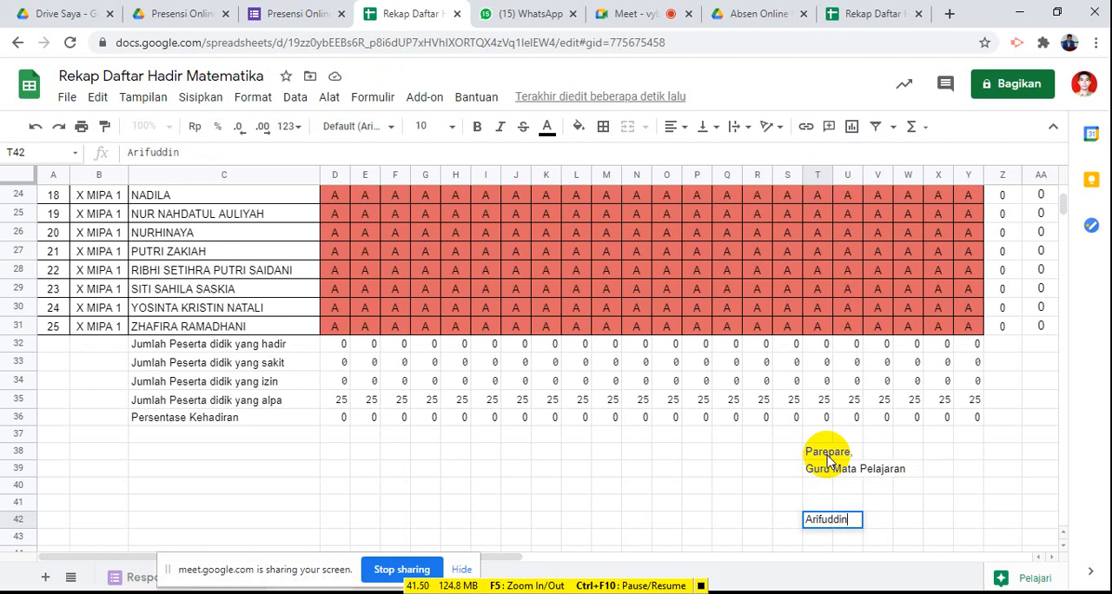
pyautogui.press('Return')
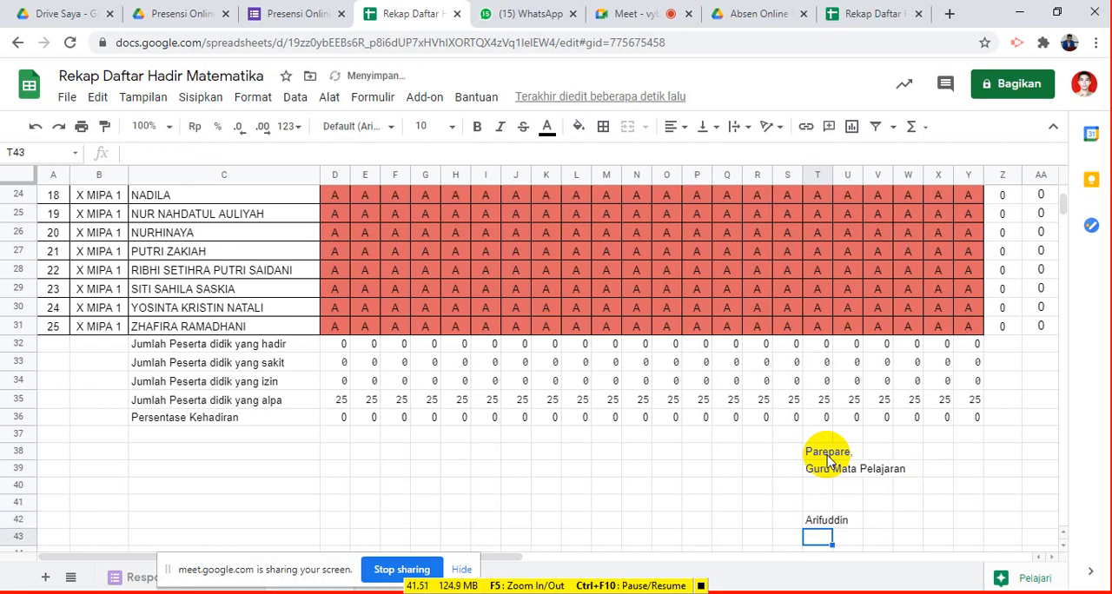
# - Move the screen-sharing notice so that it no longer covers the sheet tabs
pyautogui.scroll(5, 385, 468)
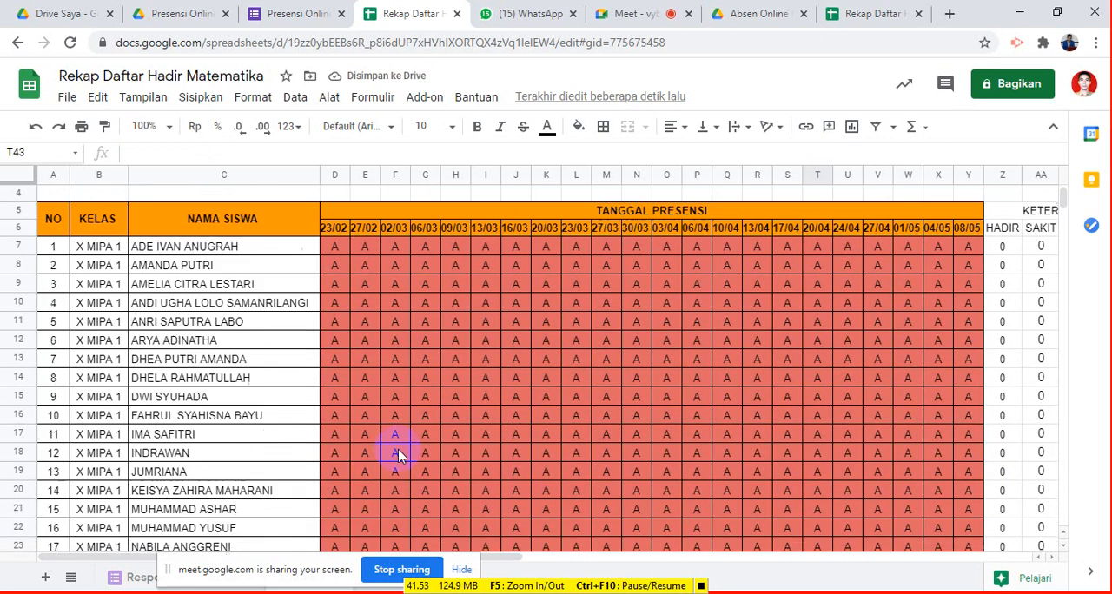
pyautogui.scroll(-3, 400, 461)
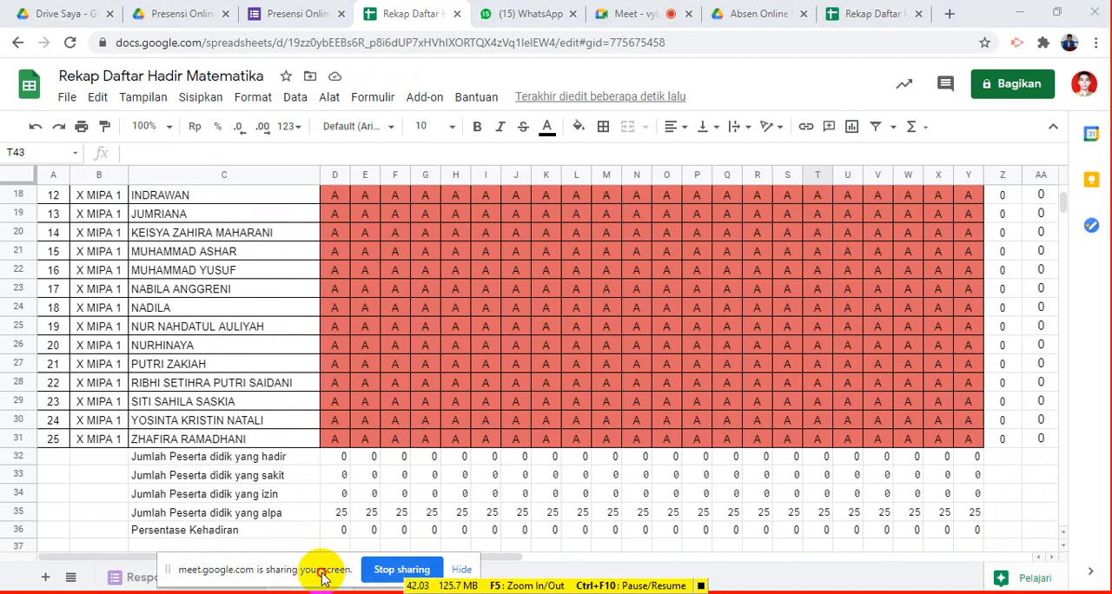
pyautogui.moveTo(318, 566); pyautogui.dragTo(691, 567)
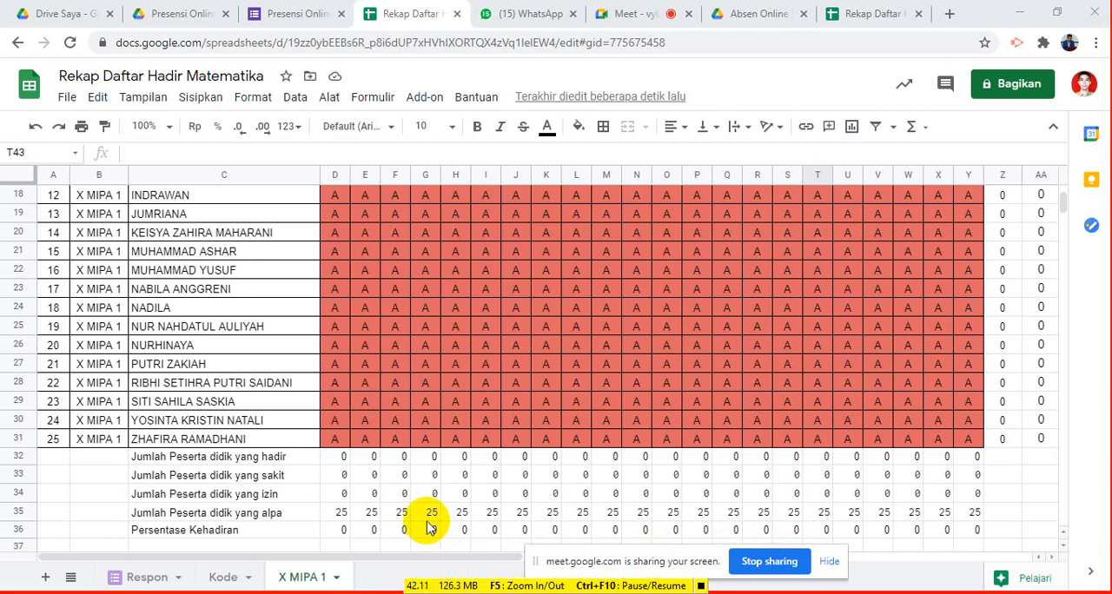
# - Examine the percentage formula in D36, the COUNTIF formula in D32 and the lookup formula in D30 on the X MIPA 1 sheet
pyautogui.click(342, 530)
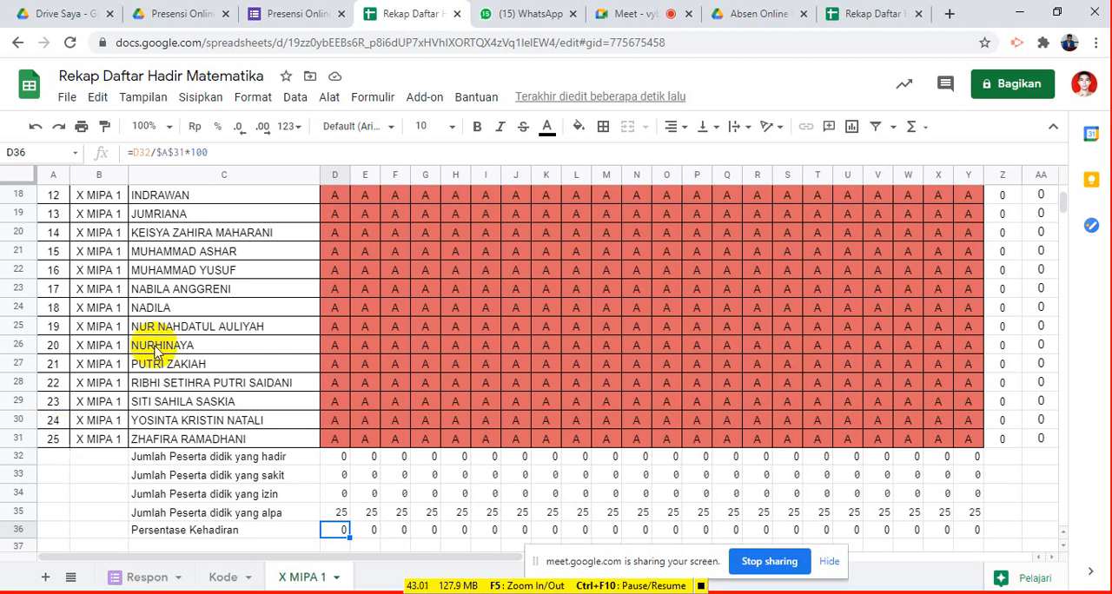
pyautogui.click(344, 459)
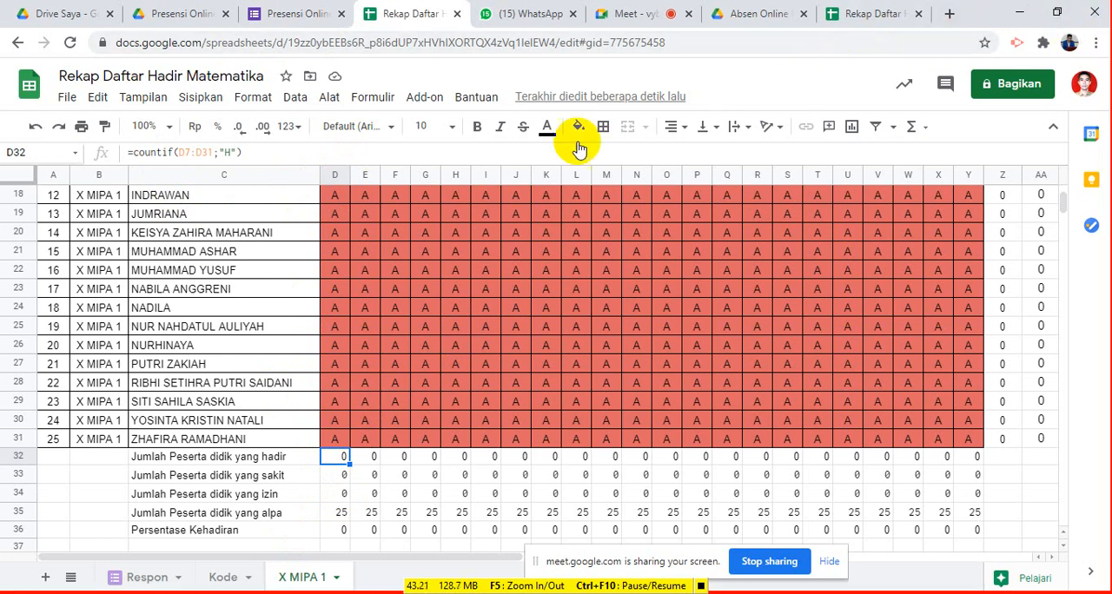
pyautogui.scroll(6, 456, 243)
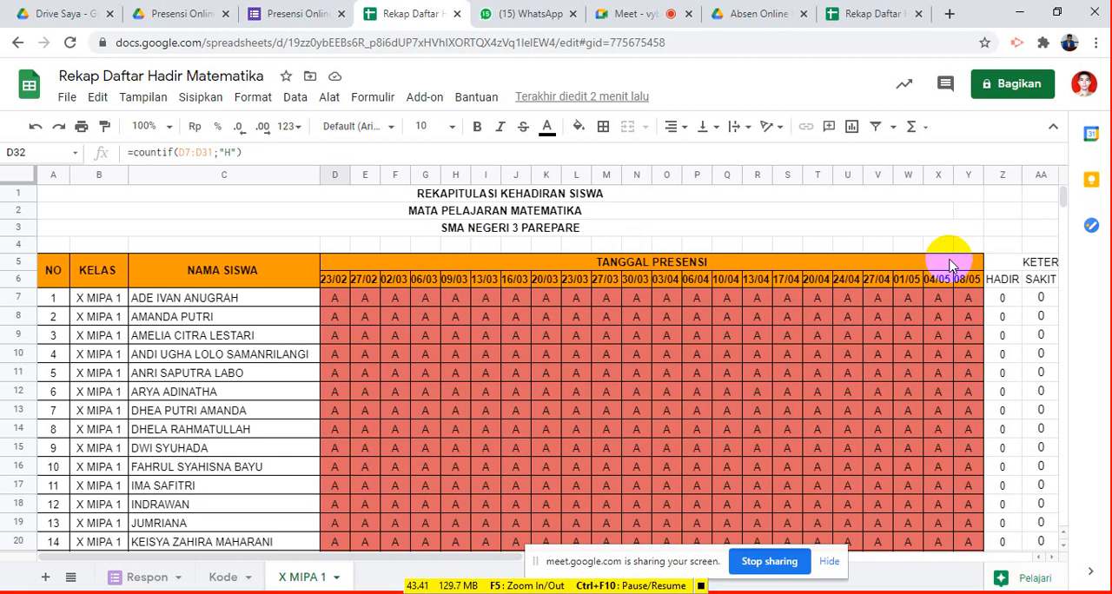
pyautogui.scroll(-8, 856, 373)
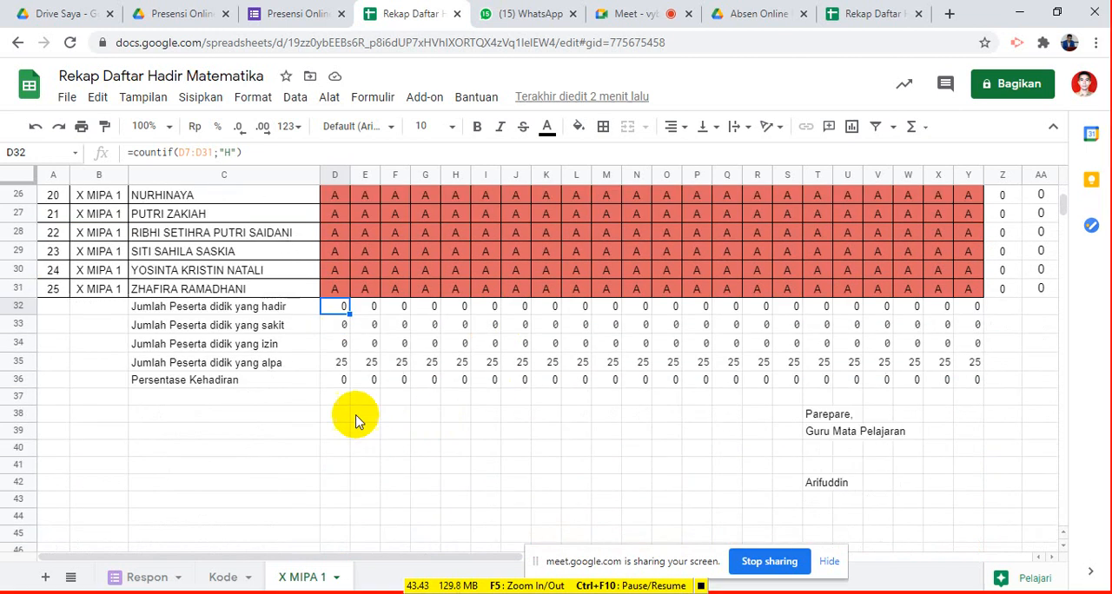
pyautogui.click(341, 381)
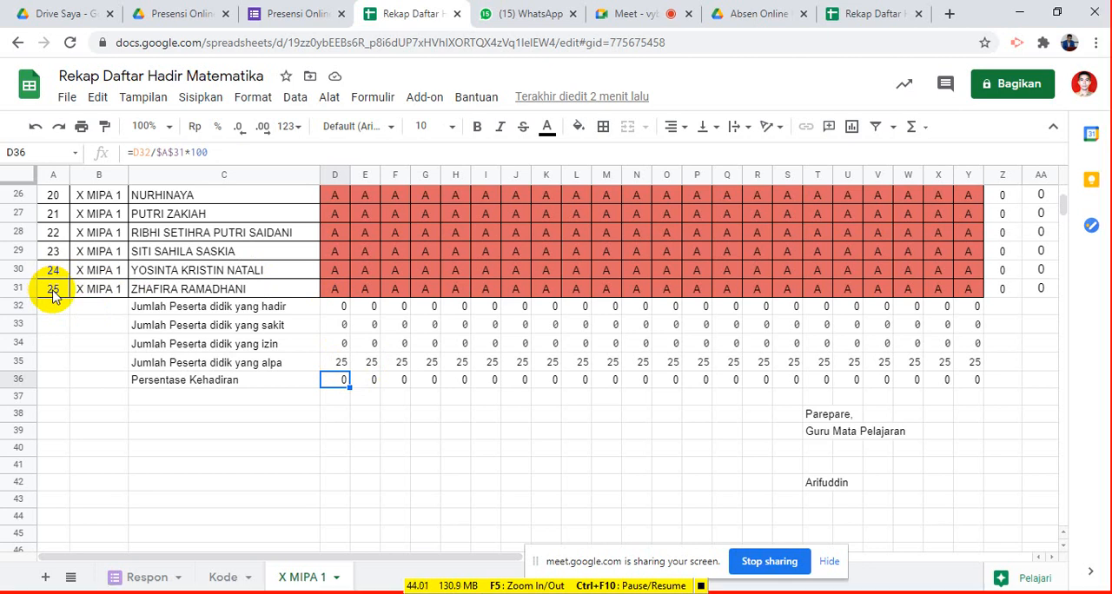
pyautogui.click(336, 272)
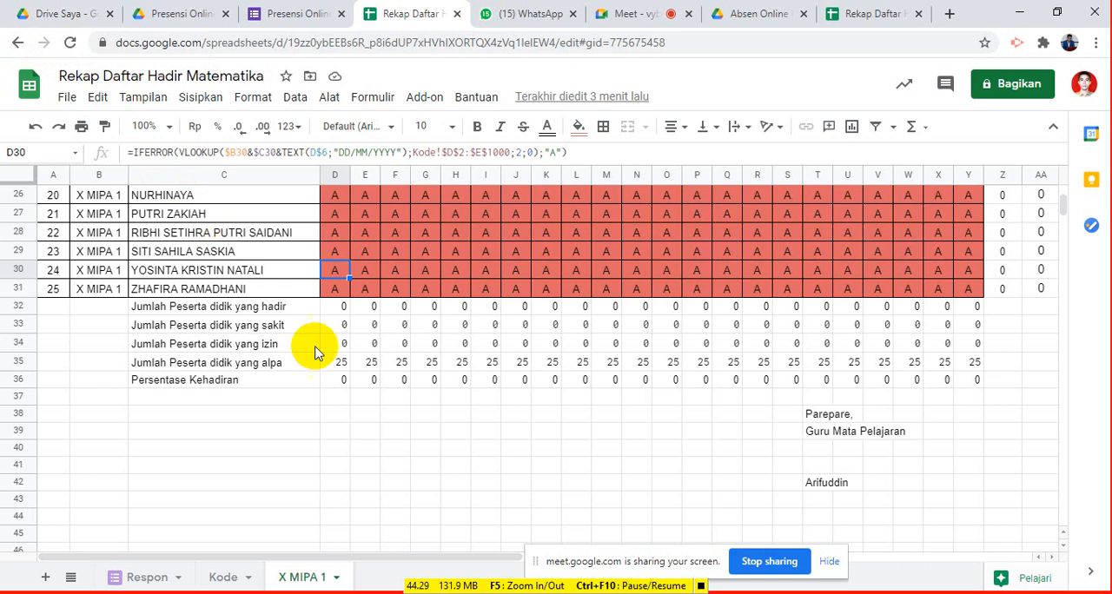
pyautogui.click(345, 380)
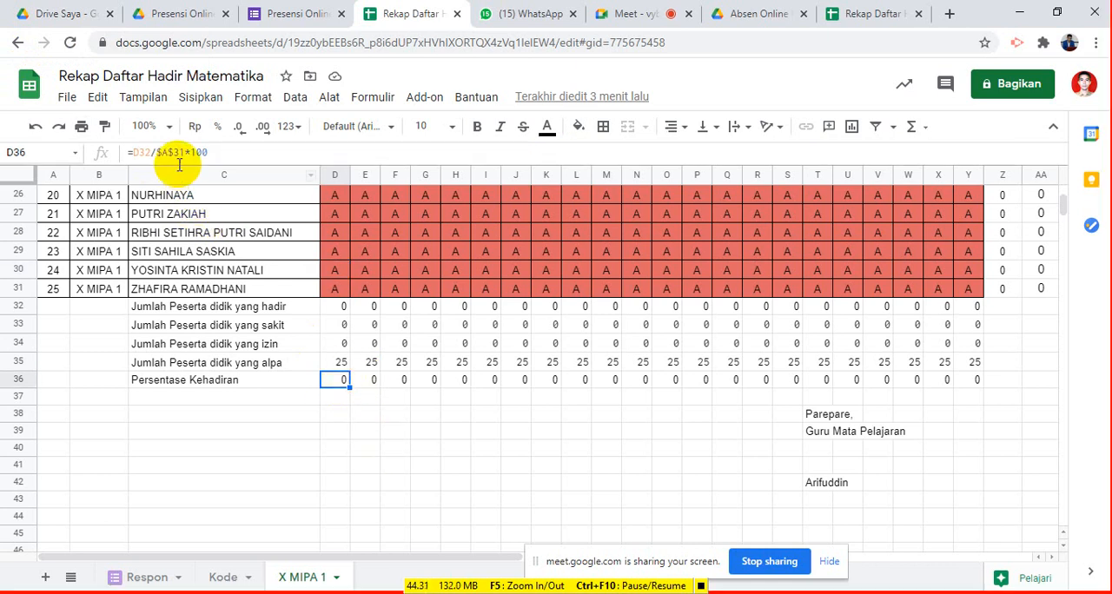
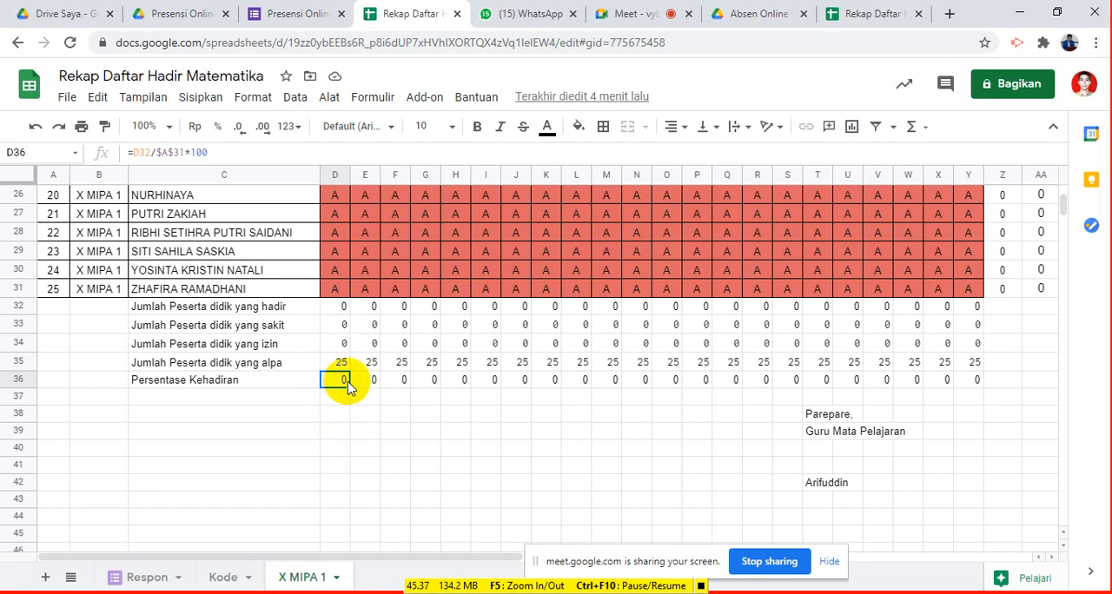
# - Append &" %" to the attendance percentage formula in D36 and fill the formula across to Y36
pyautogui.click(234, 156)
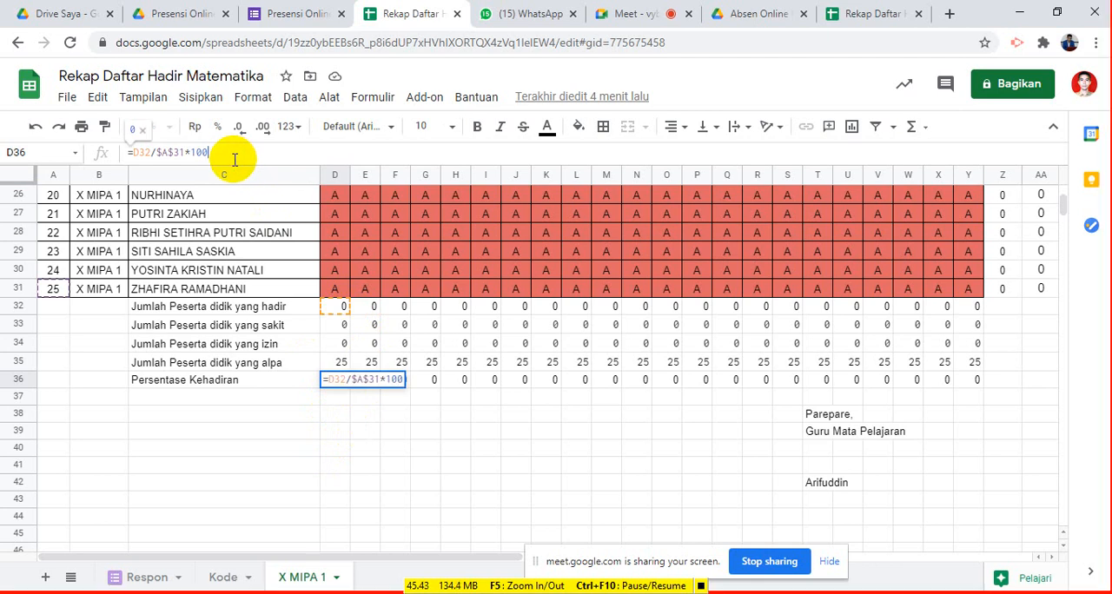
pyautogui.write('&')
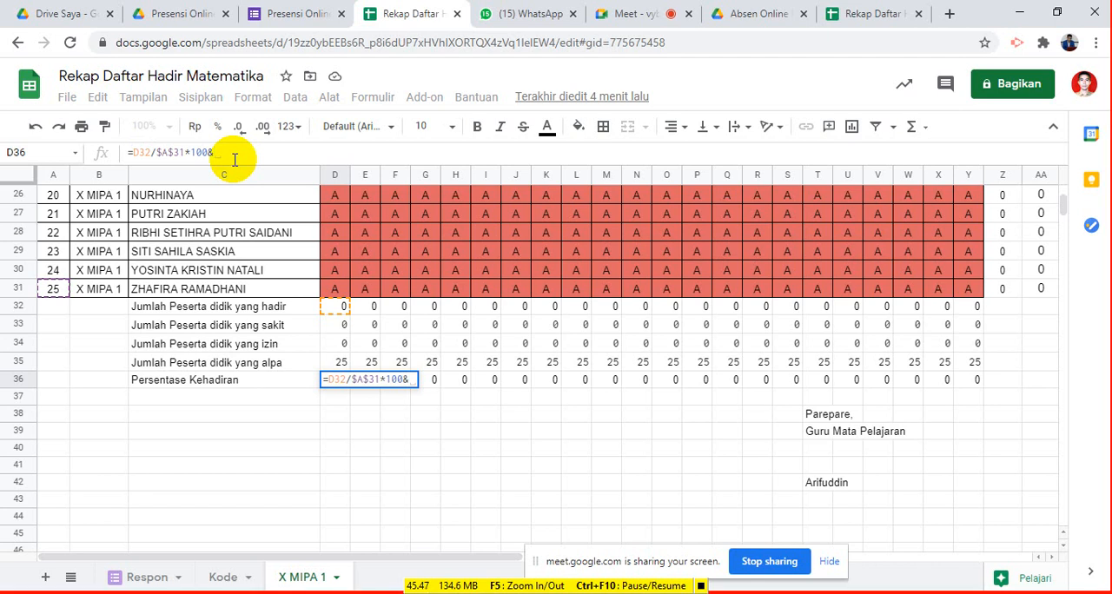
pyautogui.write('"')
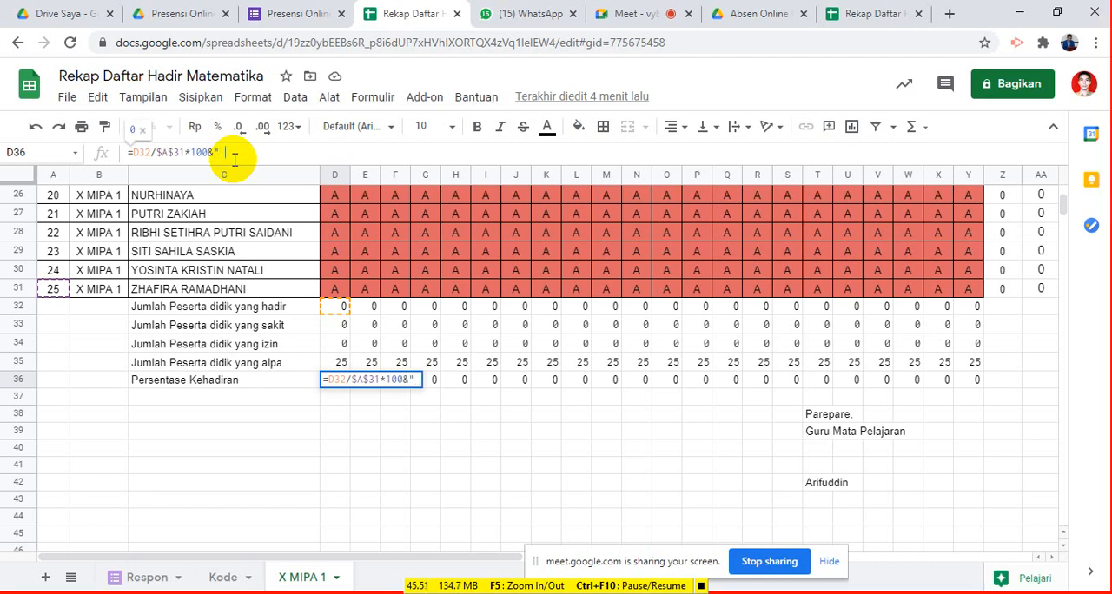
pyautogui.write(' %"')
pyautogui.press('Return')
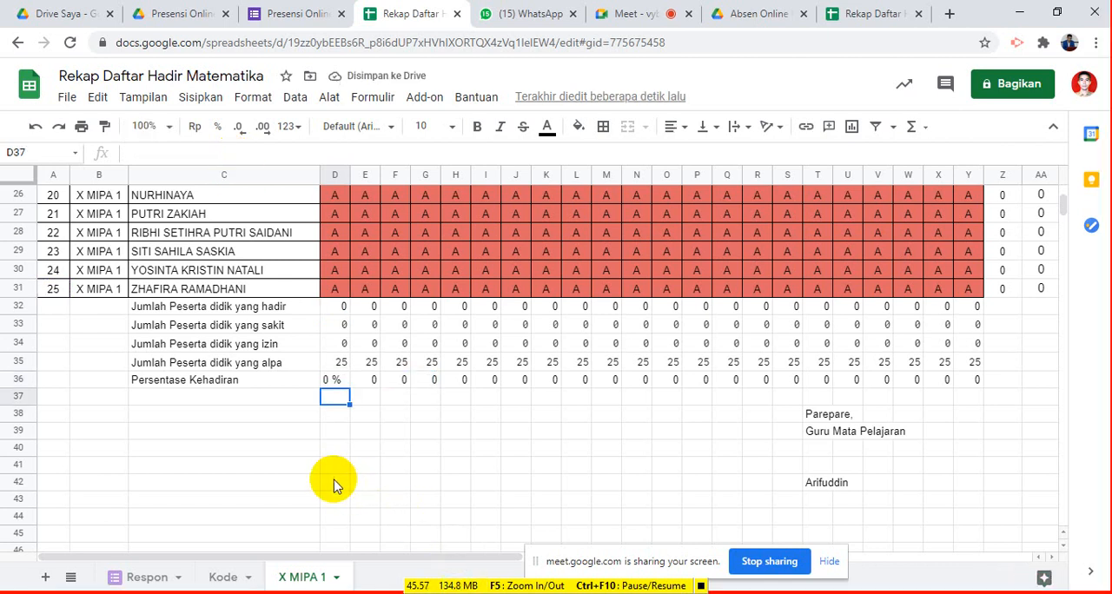
pyautogui.click(335, 381)
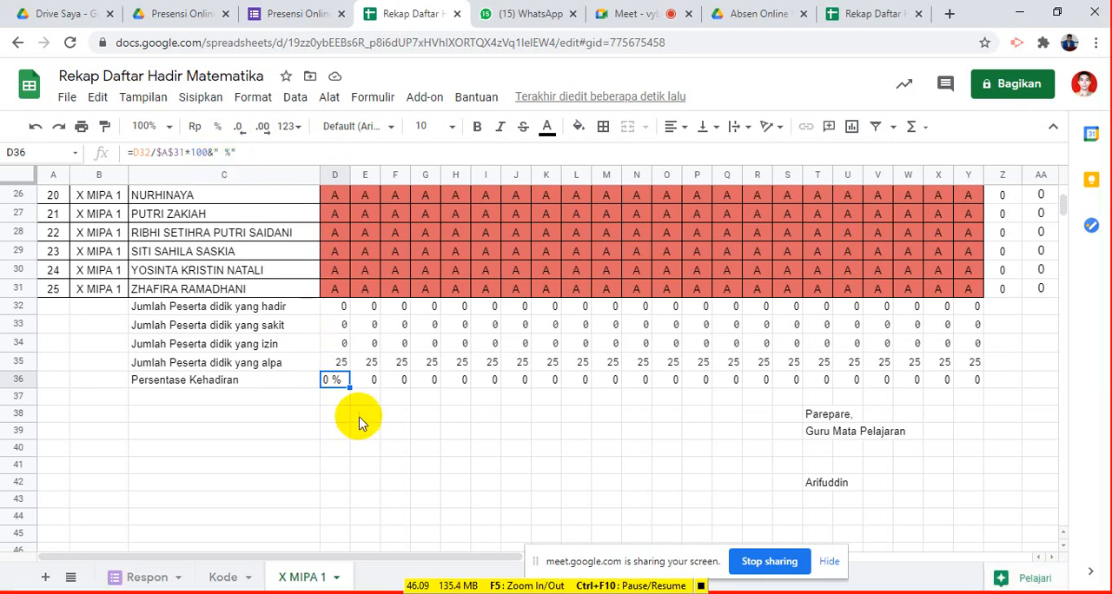
pyautogui.moveTo(347, 389); pyautogui.dragTo(979, 388)
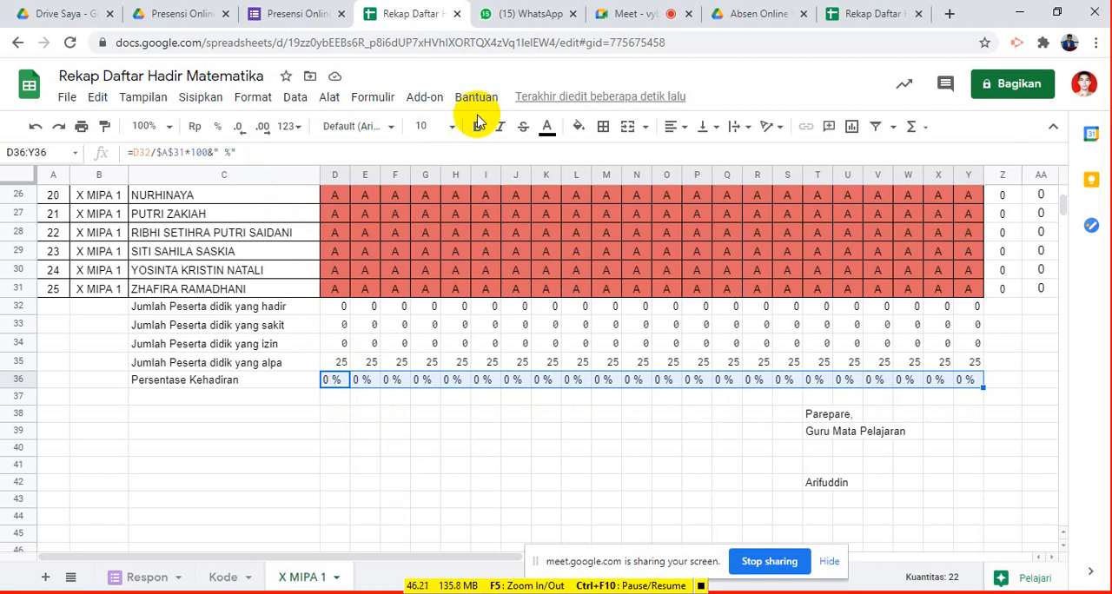
# - Center-align the percentages in D36:Y36 and the attendance status totals in D32:Y35
pyautogui.click(683, 135)
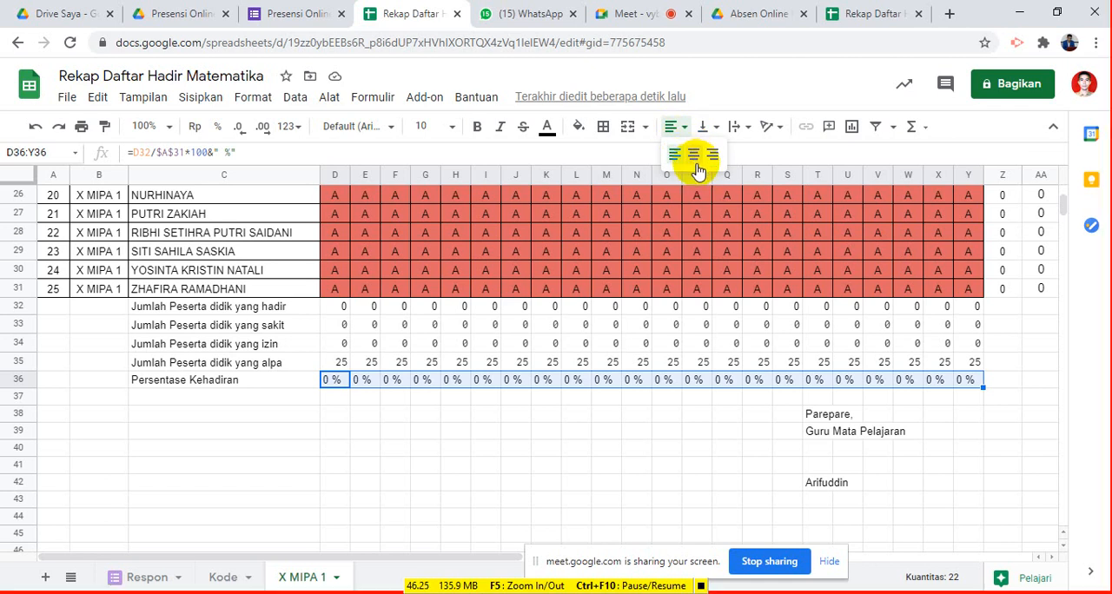
pyautogui.click(694, 155)
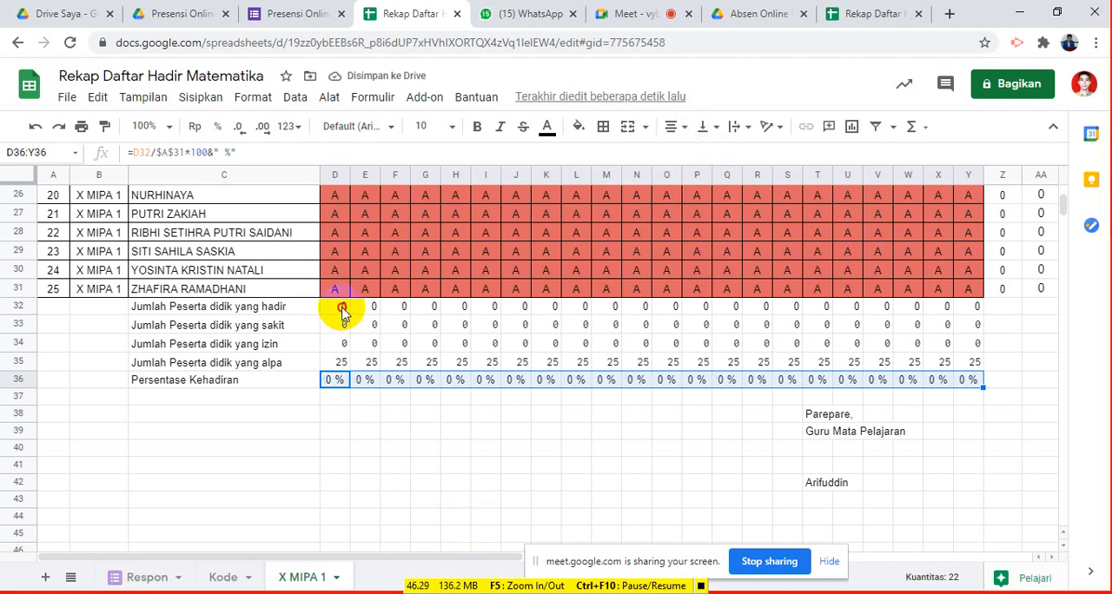
pyautogui.click(342, 309)
pyautogui.moveTo(349, 337); pyautogui.dragTo(964, 363)
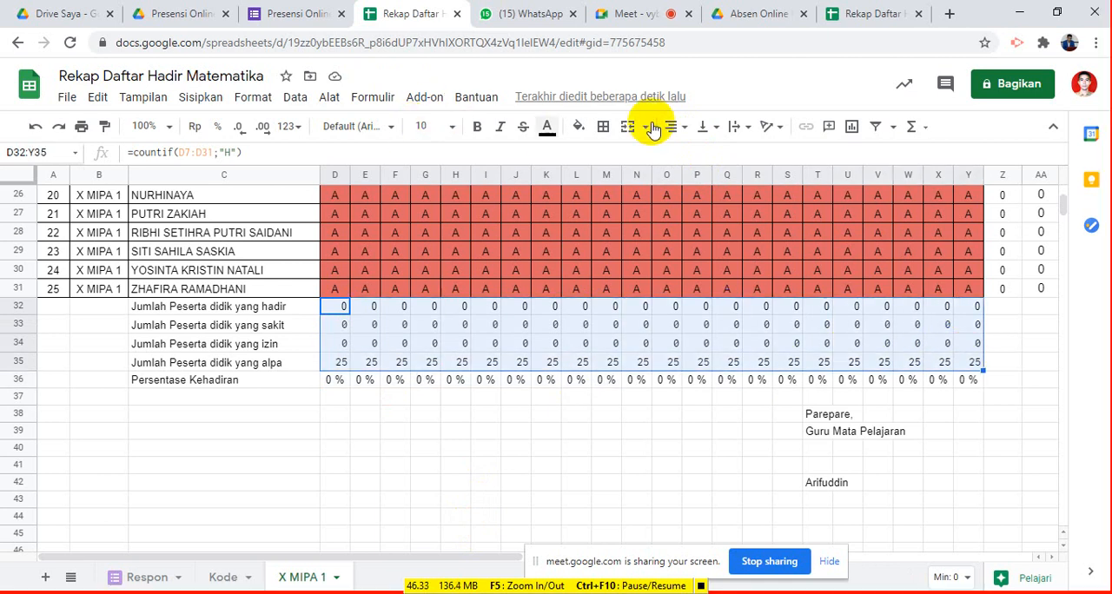
pyautogui.click(685, 136)
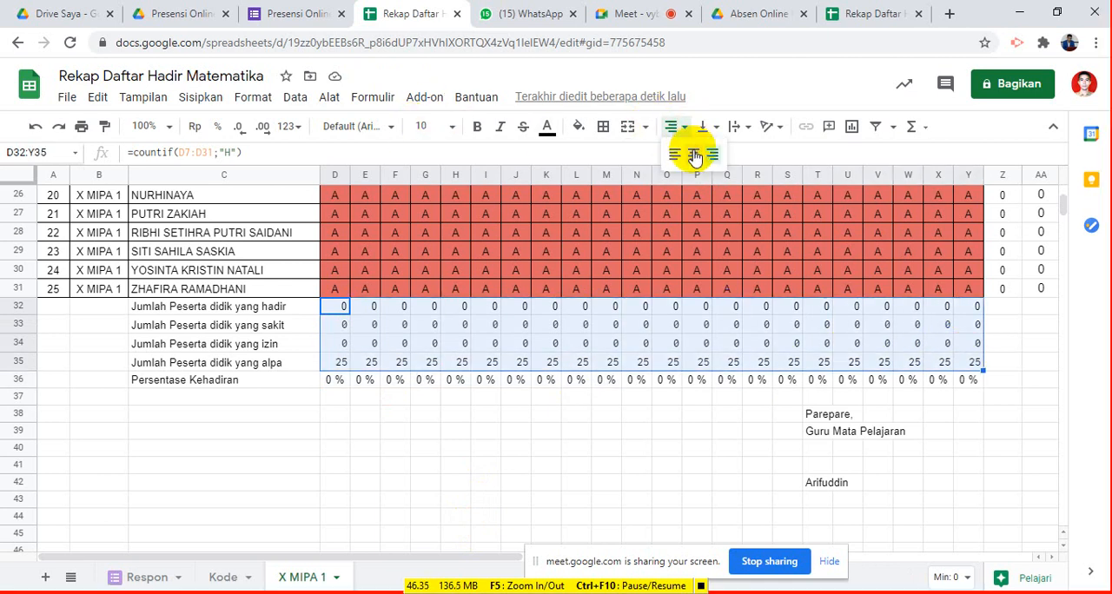
pyautogui.click(695, 150)
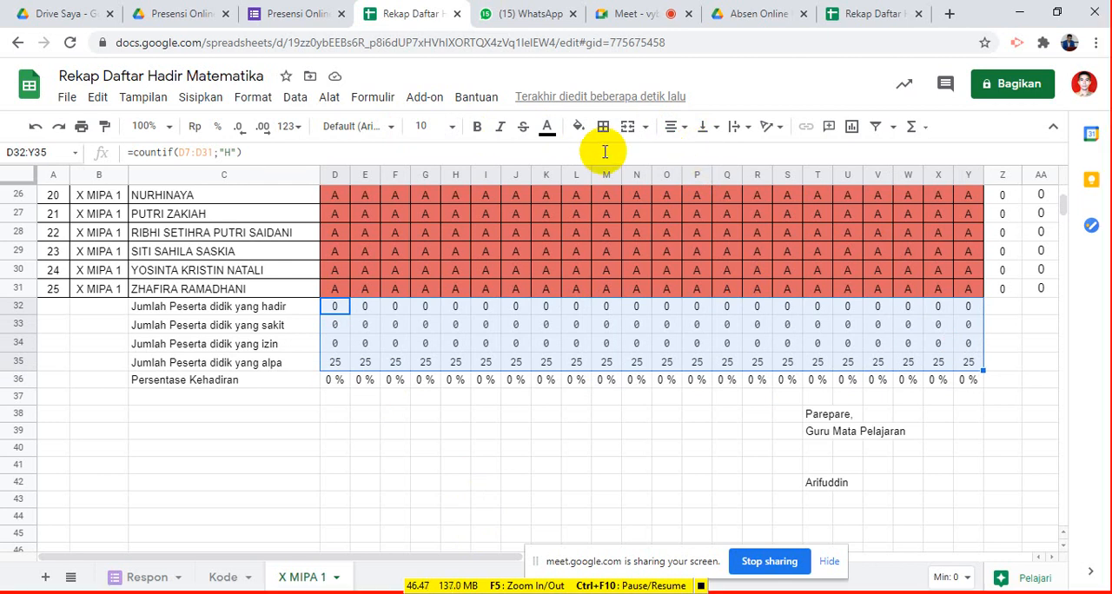
# - Check the Google Meet call and return to the Rekap Daftar Hadir Matematika spreadsheet
pyautogui.click(629, 17)
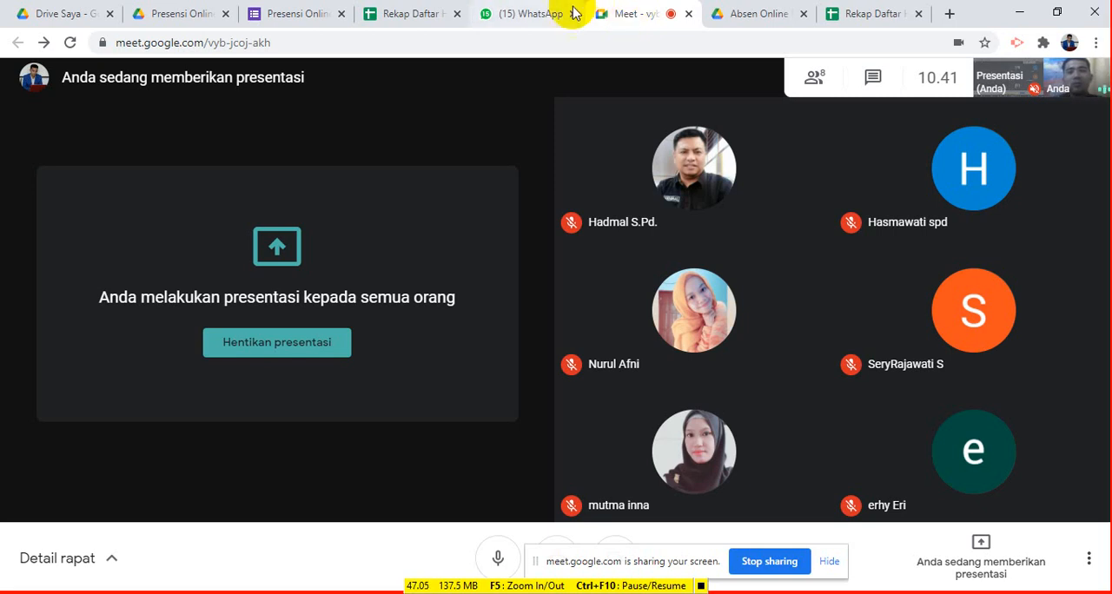
pyautogui.click(426, 19)
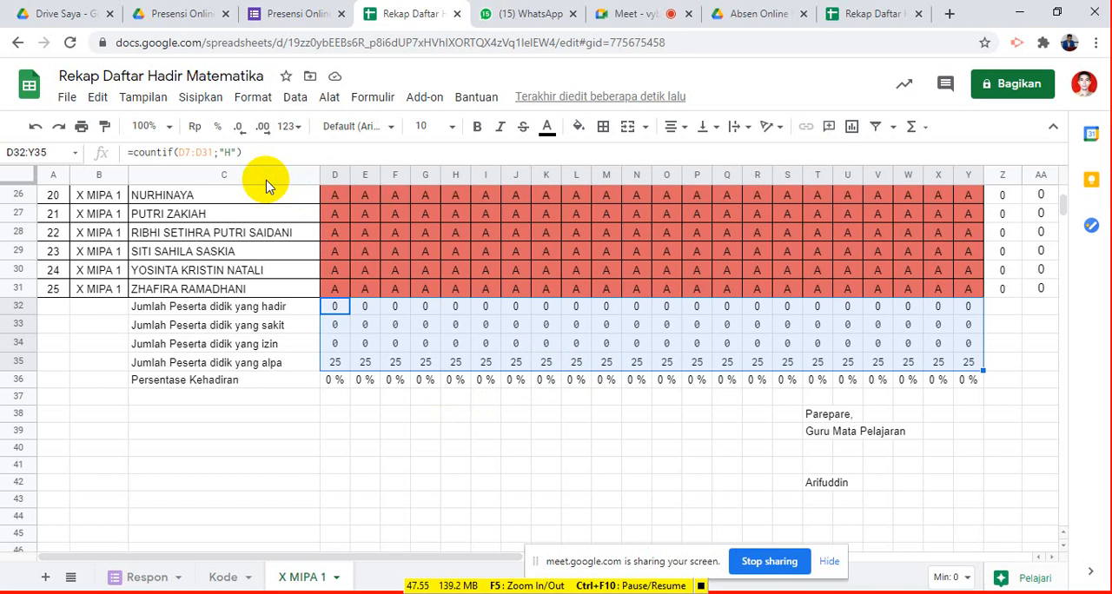
# - Review the X MIPA 1 recap from its title and date headings down to the summary rows and signature block
pyautogui.scroll(3, 422, 303)
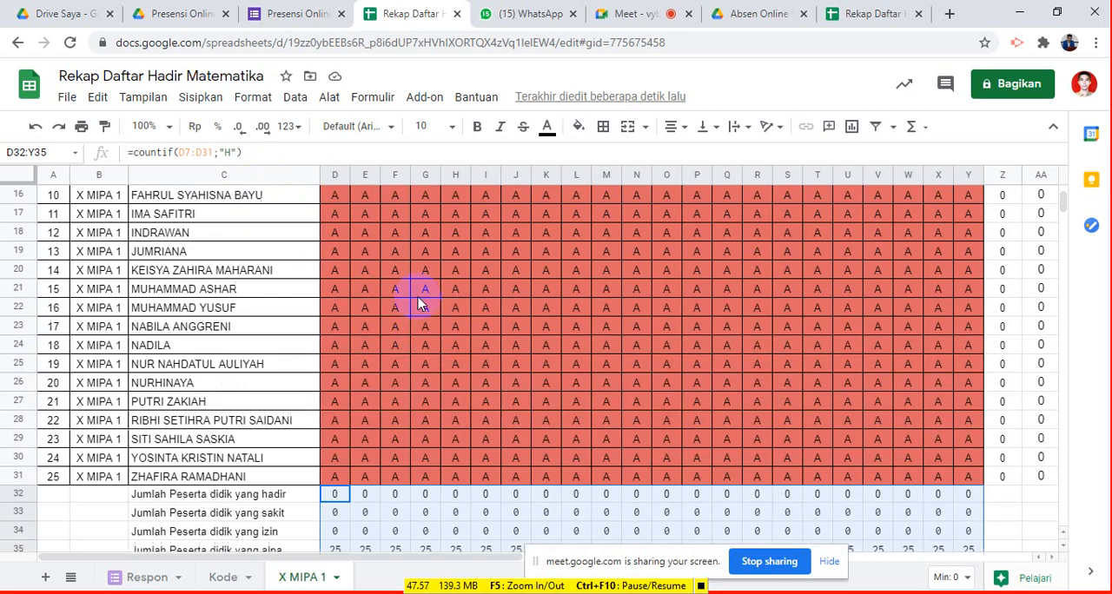
pyautogui.scroll(-1, 419, 304)
pyautogui.scroll(-2, 422, 303)
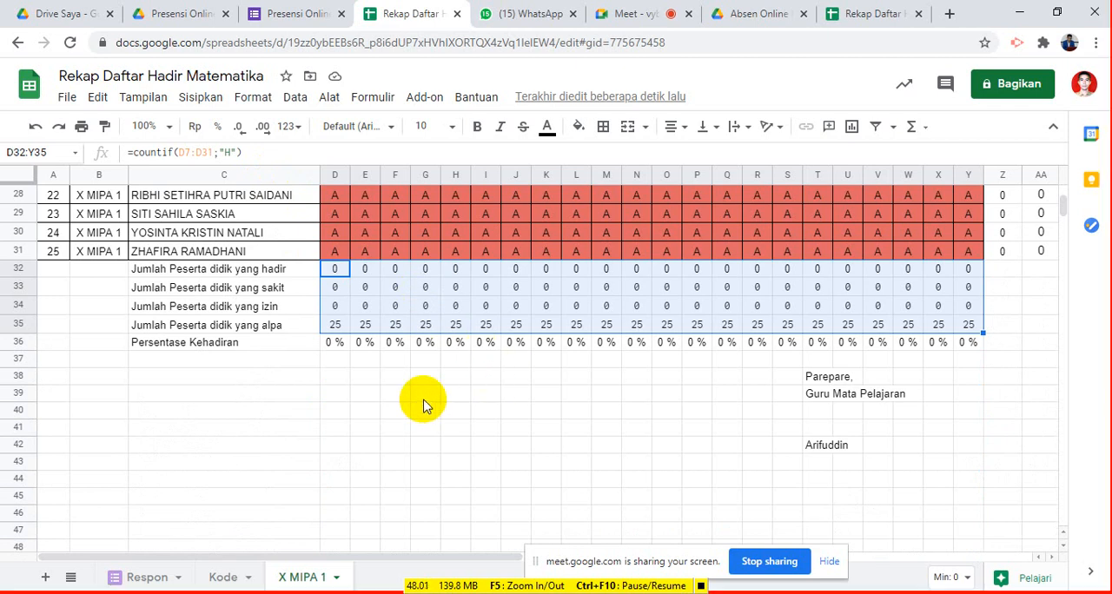
pyautogui.scroll(1, 401, 413)
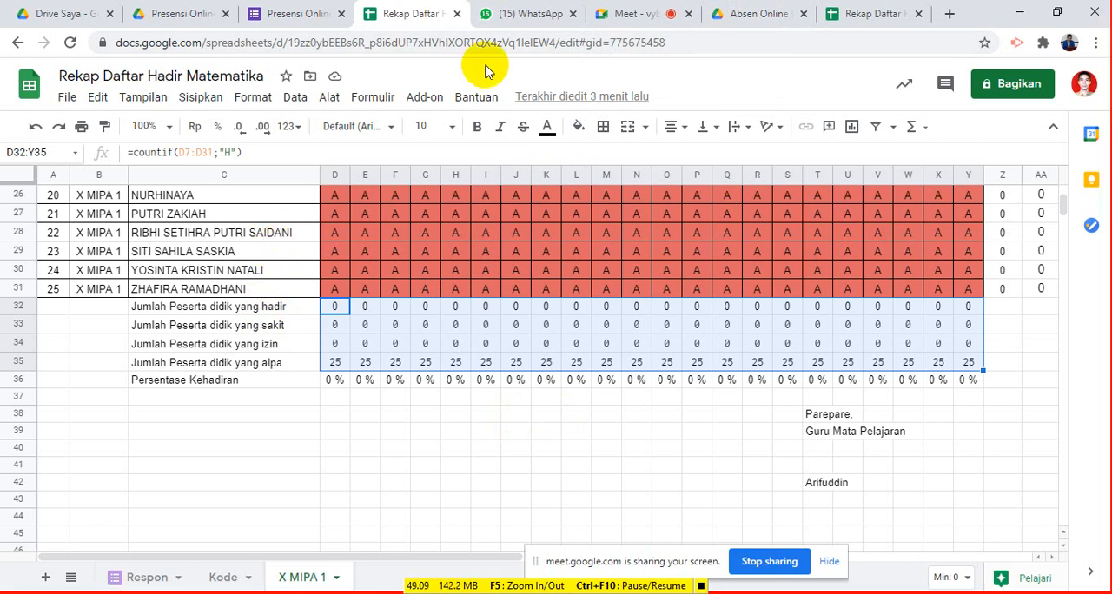
pyautogui.scroll(-3, 460, 313)
pyautogui.scroll(2, 447, 335)
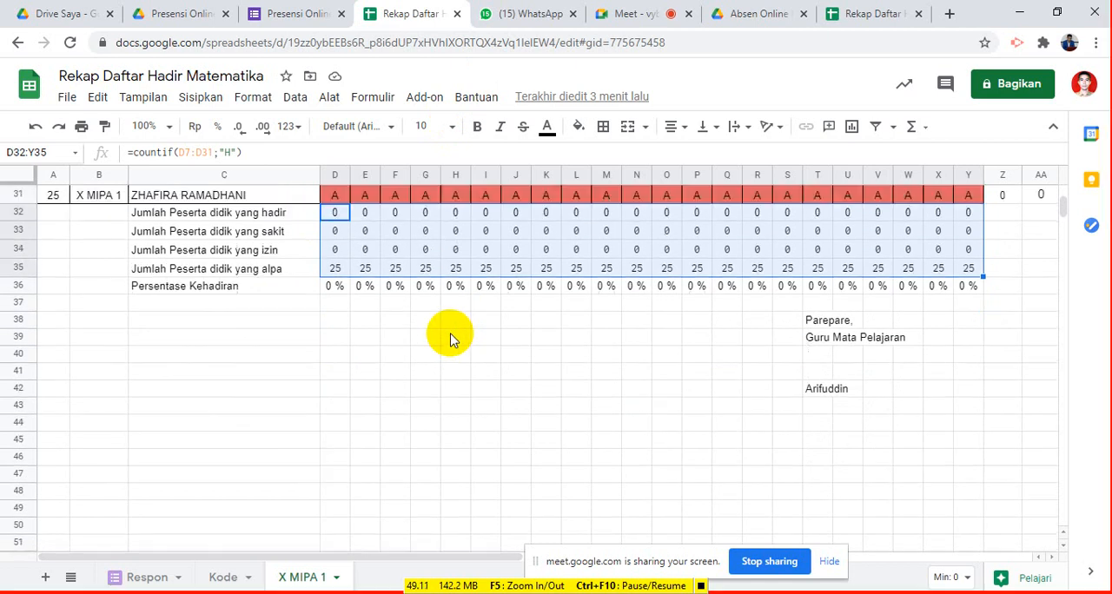
pyautogui.scroll(6, 450, 333)
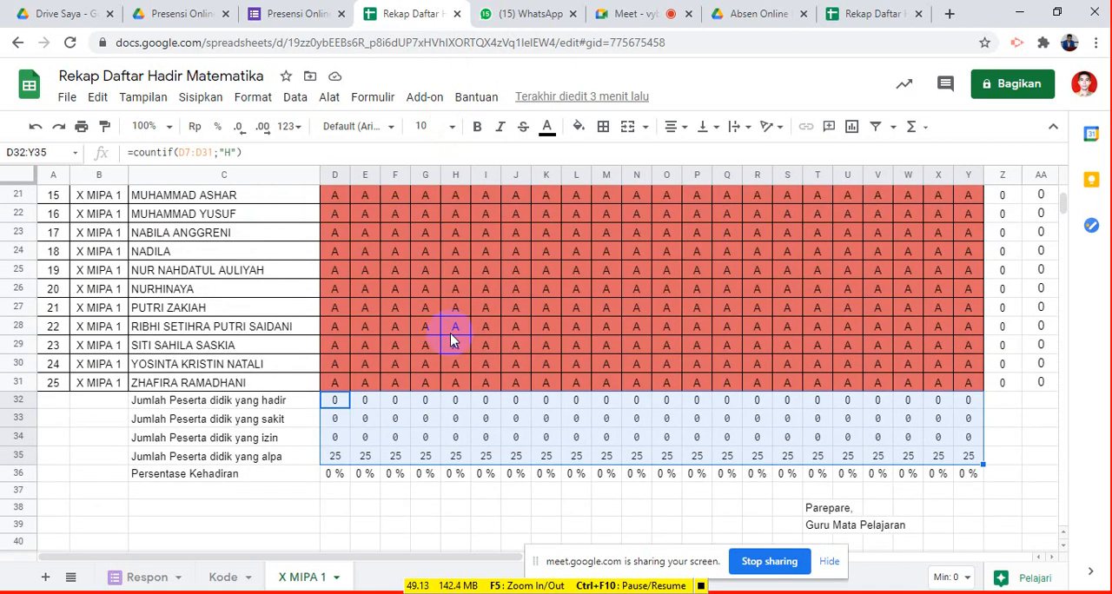
pyautogui.scroll(4, 450, 333)
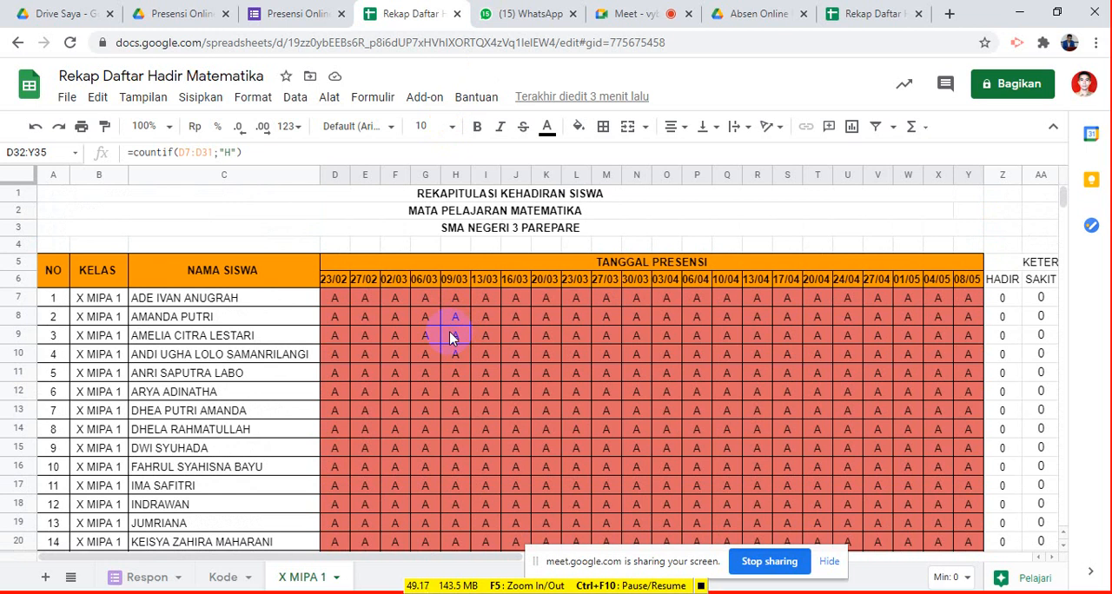
pyautogui.scroll(-1, 450, 331)
pyautogui.scroll(-1, 449, 331)
pyautogui.scroll(-5, 449, 331)
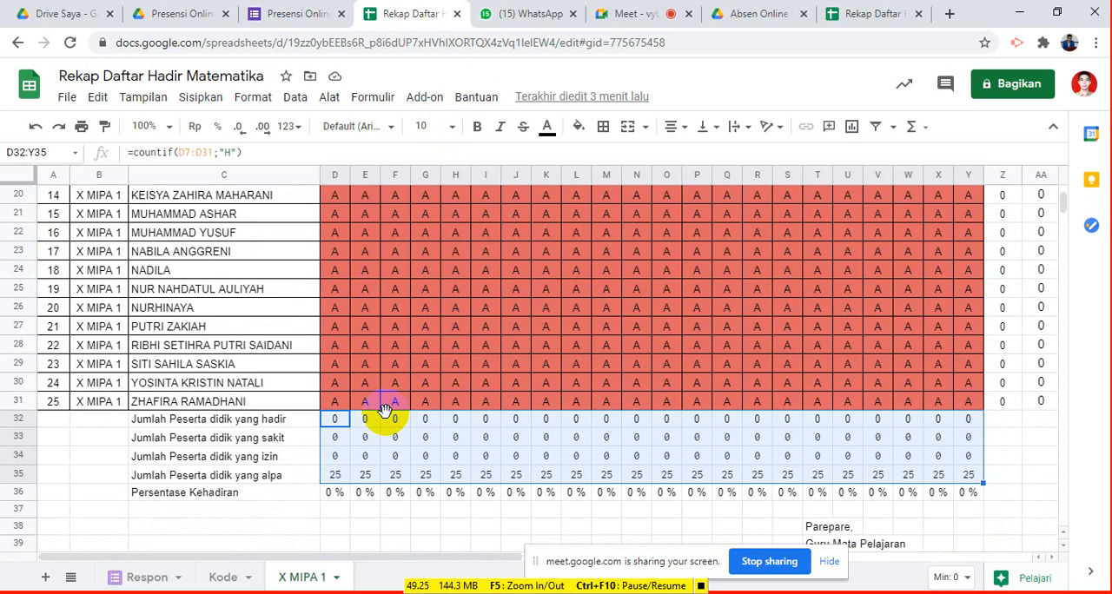
pyautogui.scroll(5, 385, 410)
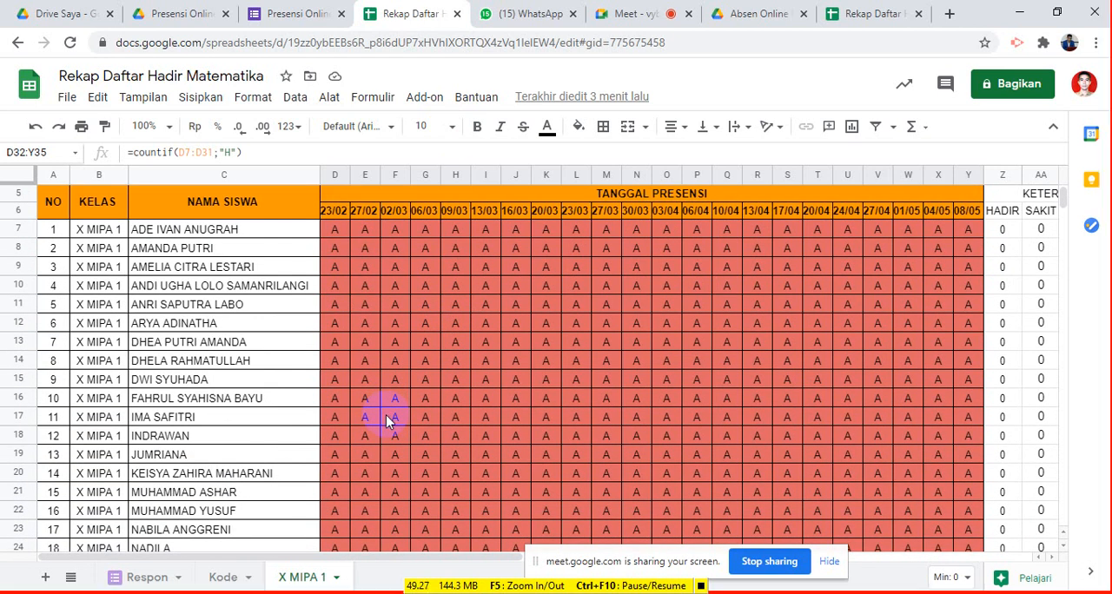
pyautogui.scroll(-5, 385, 414)
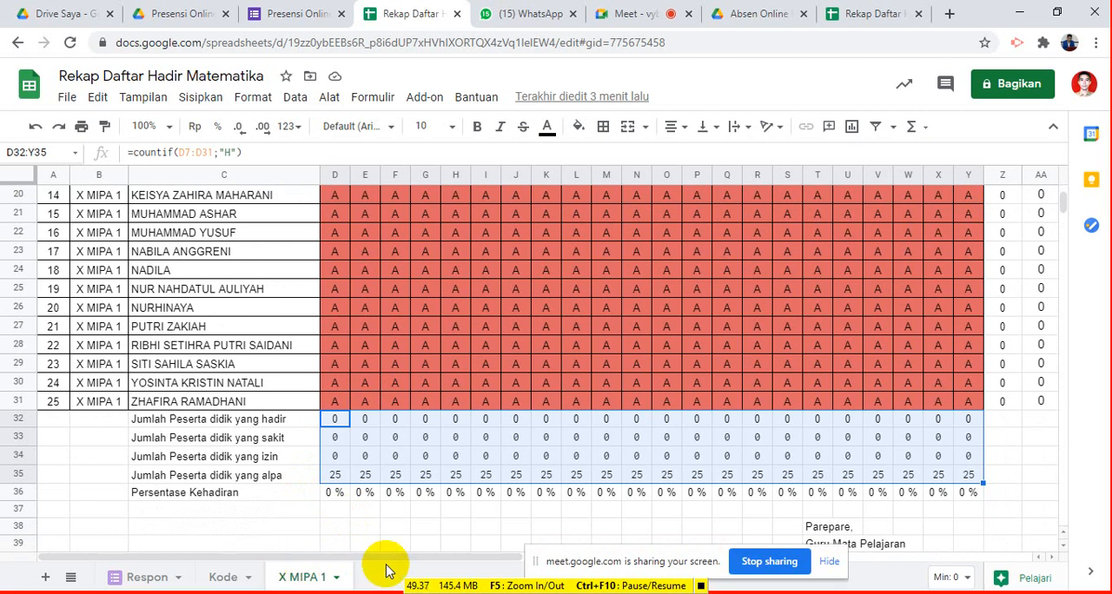
# - Duplicate the X MIPA 1 sheet and rename the copy X MIPA 2
pyautogui.rightClick(318, 584)
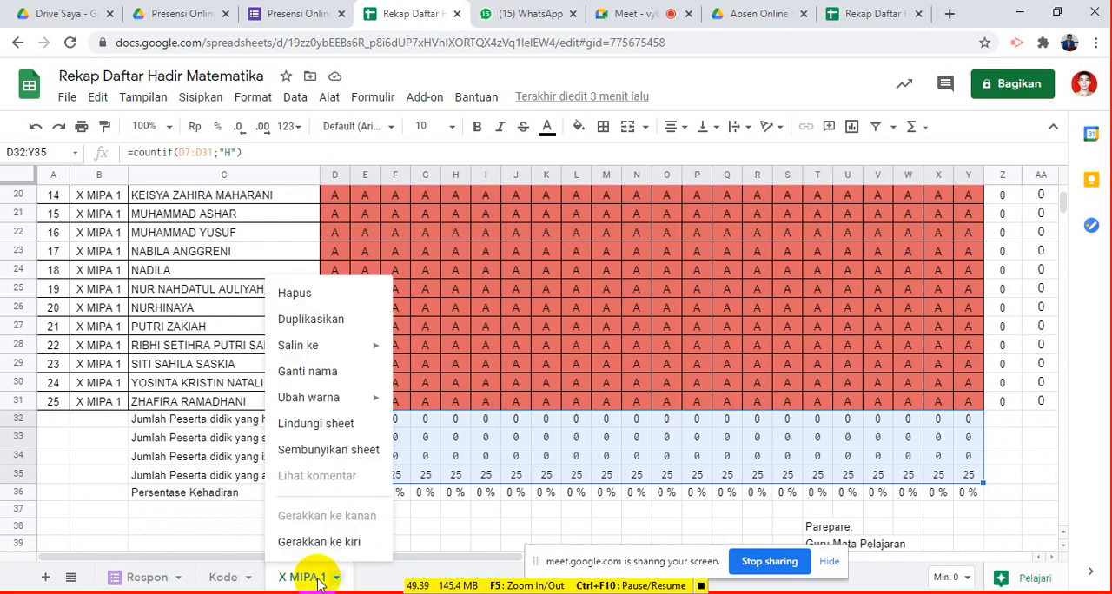
pyautogui.click(323, 325)
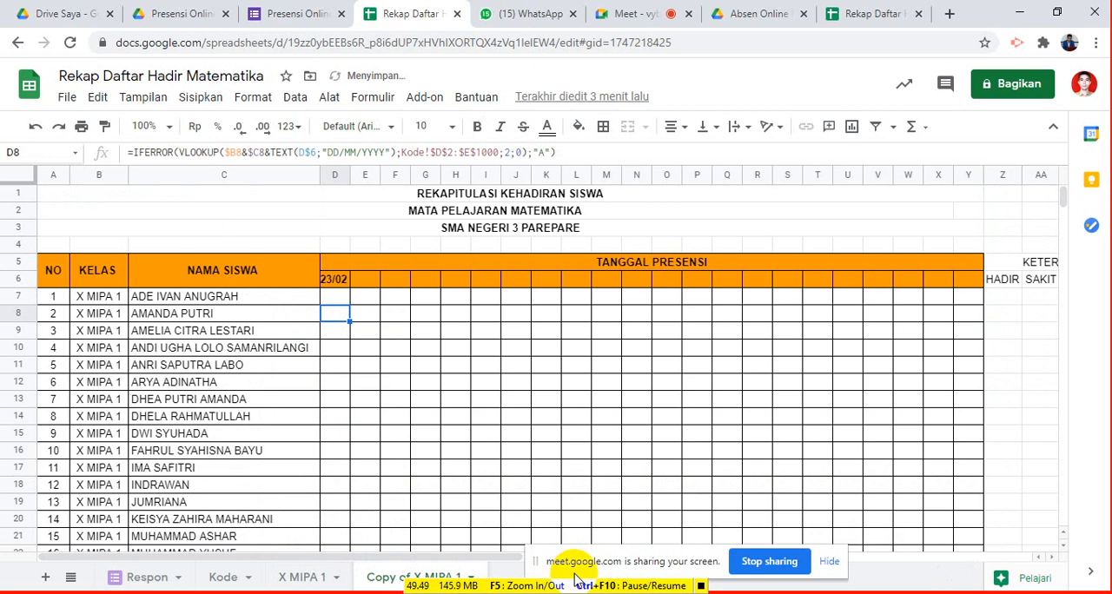
pyautogui.moveTo(566, 567); pyautogui.dragTo(731, 563)
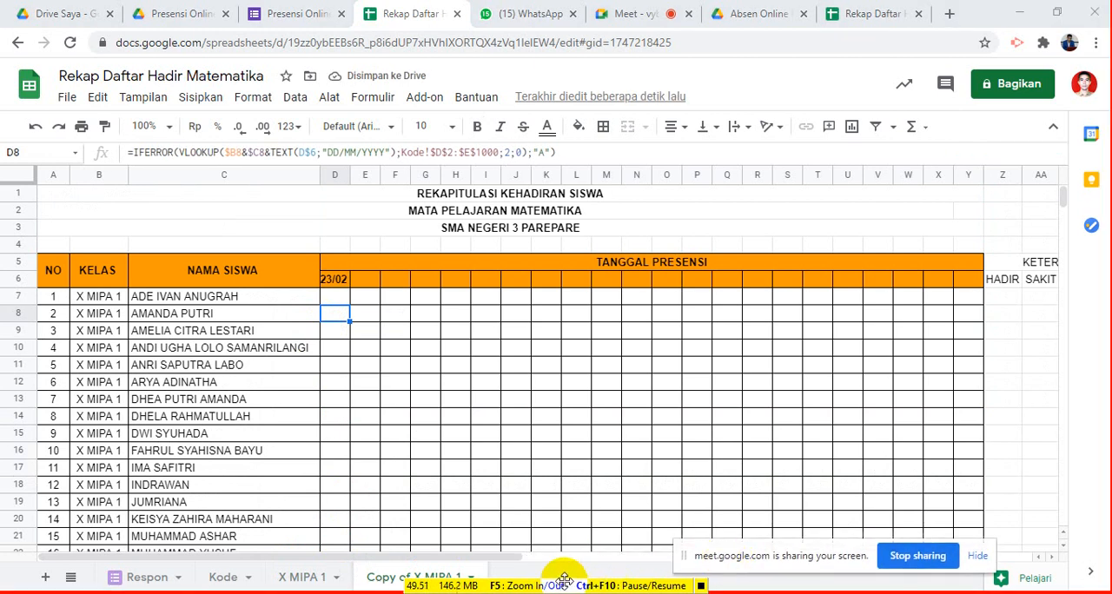
pyautogui.rightClick(418, 579)
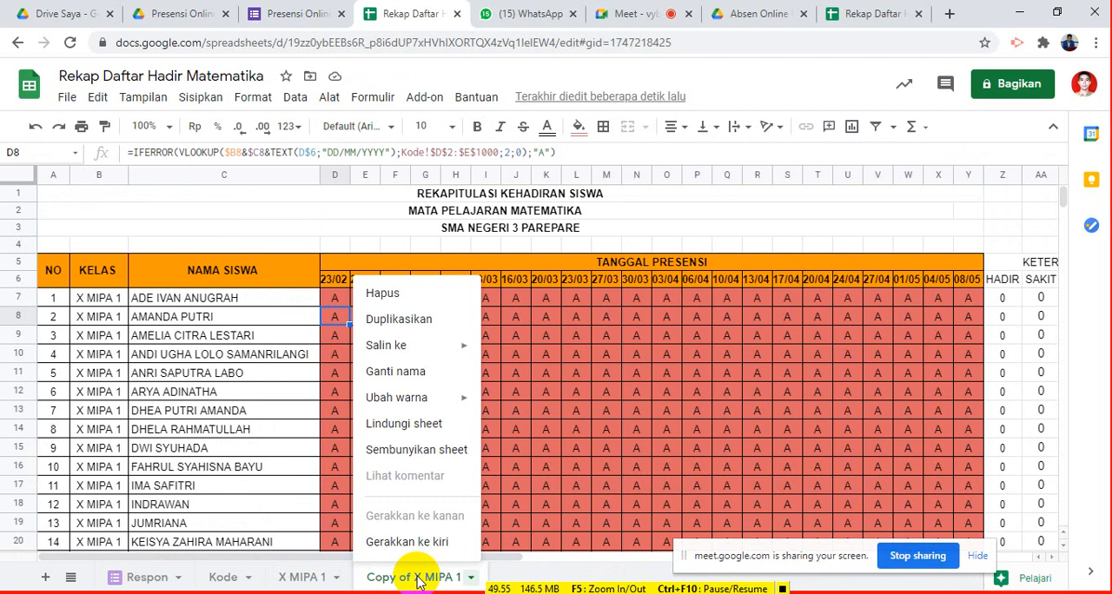
pyautogui.click(395, 373)
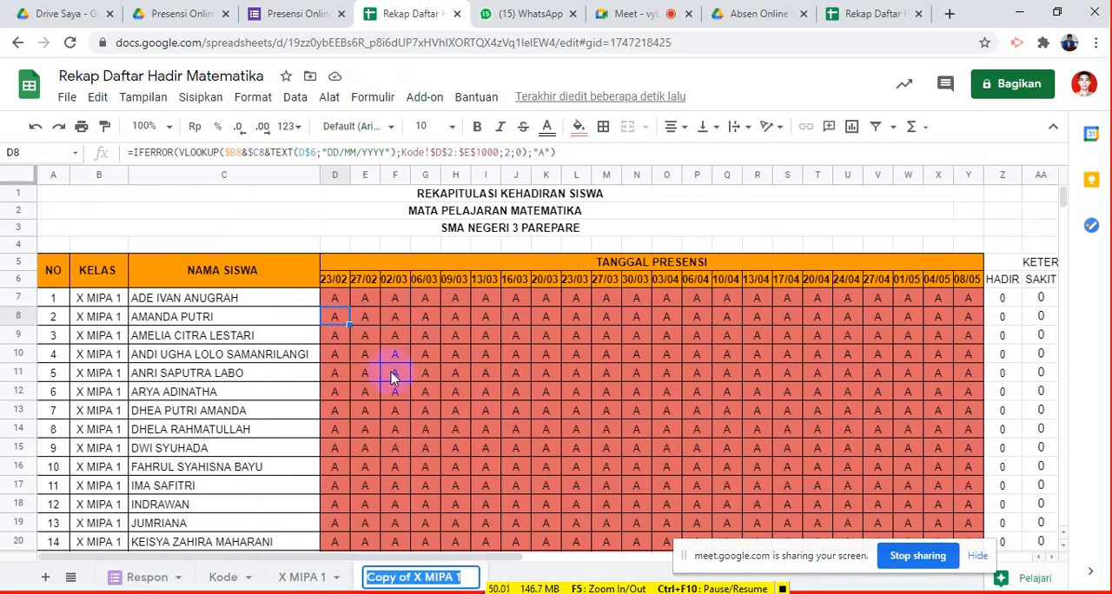
pyautogui.write('X M')
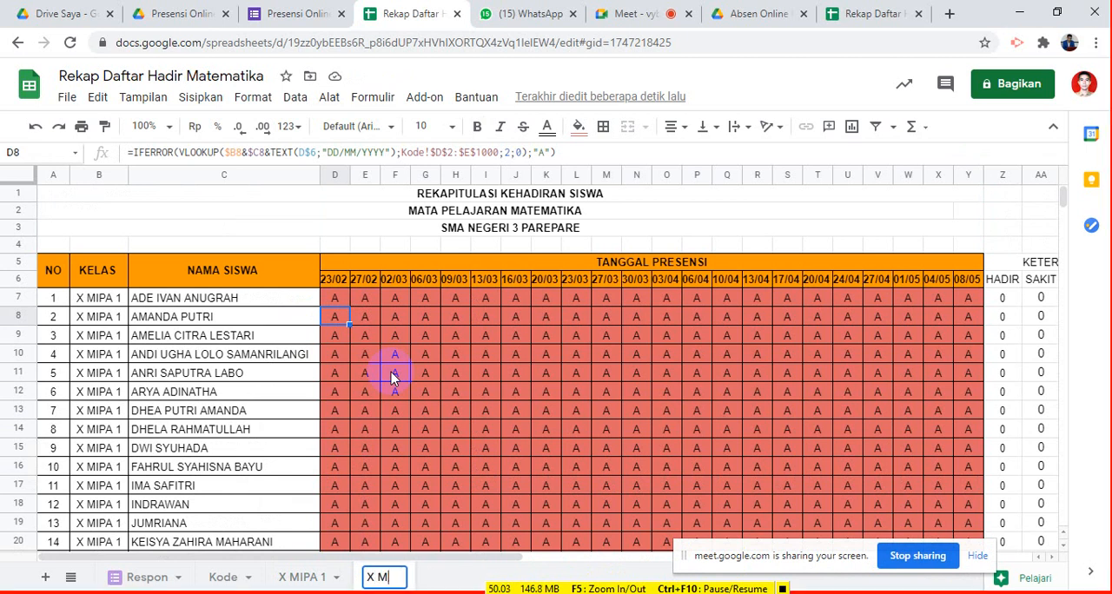
pyautogui.write('IPA 2')
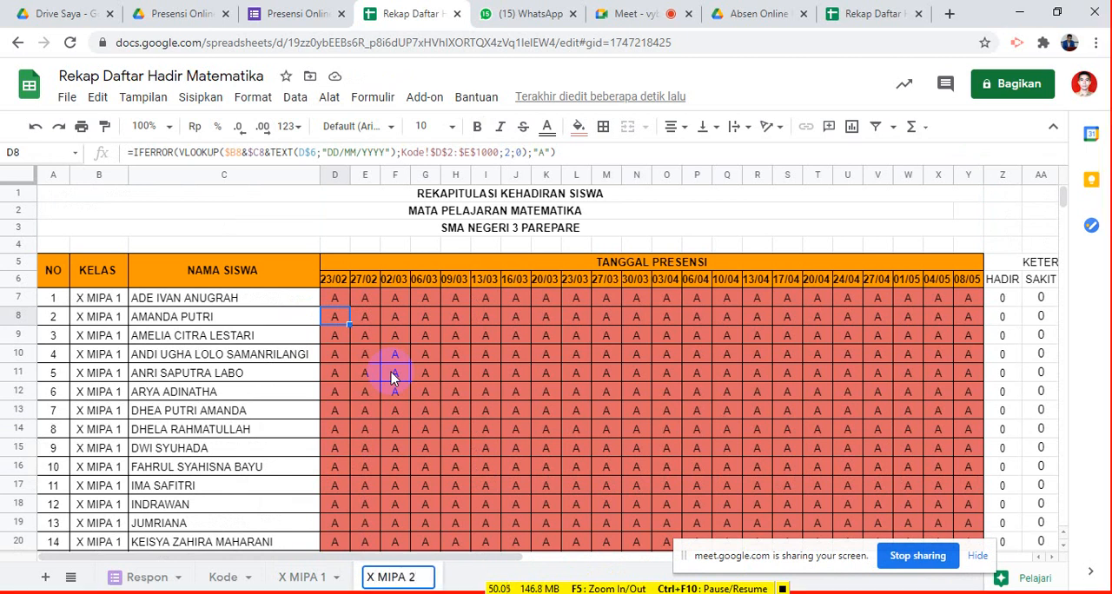
pyautogui.press('Return')
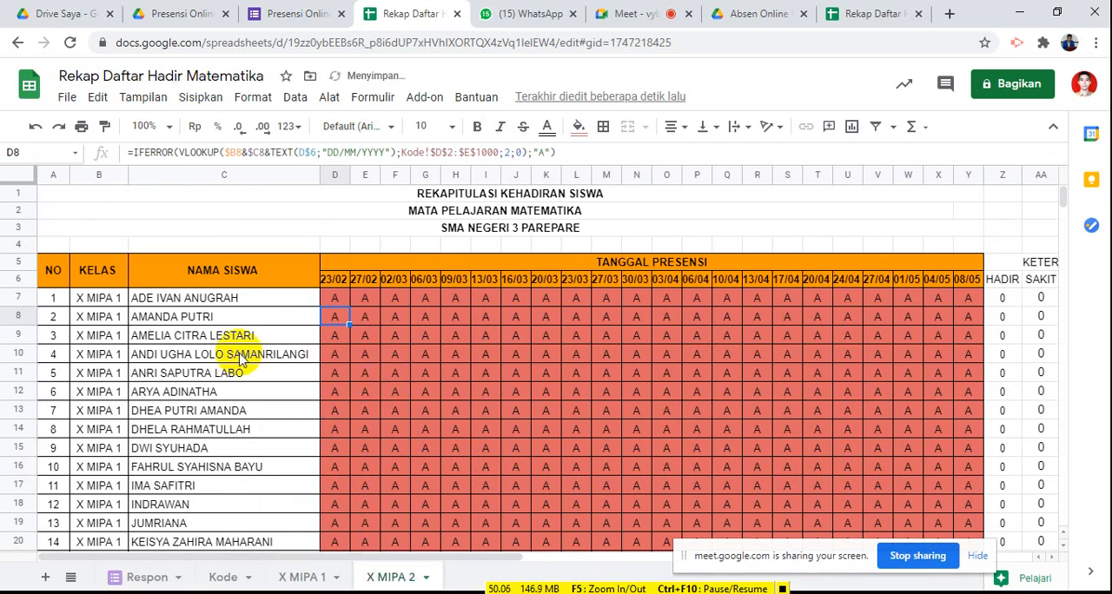
# - Change the class of the first student in B7 to X MIPA 2
pyautogui.click(100, 300)
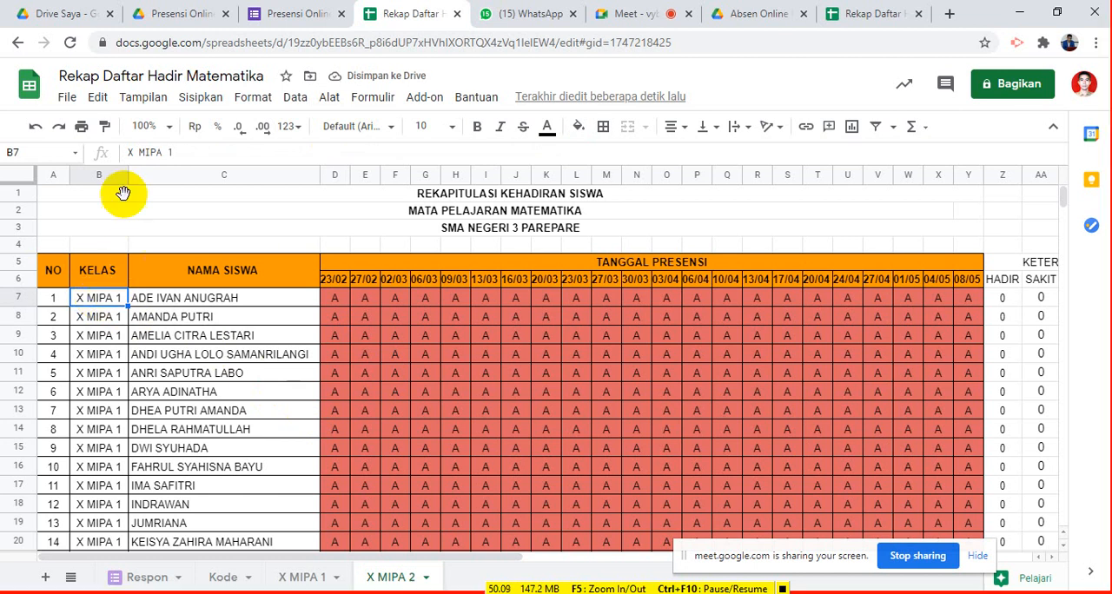
pyautogui.moveTo(164, 152); pyautogui.dragTo(181, 151)
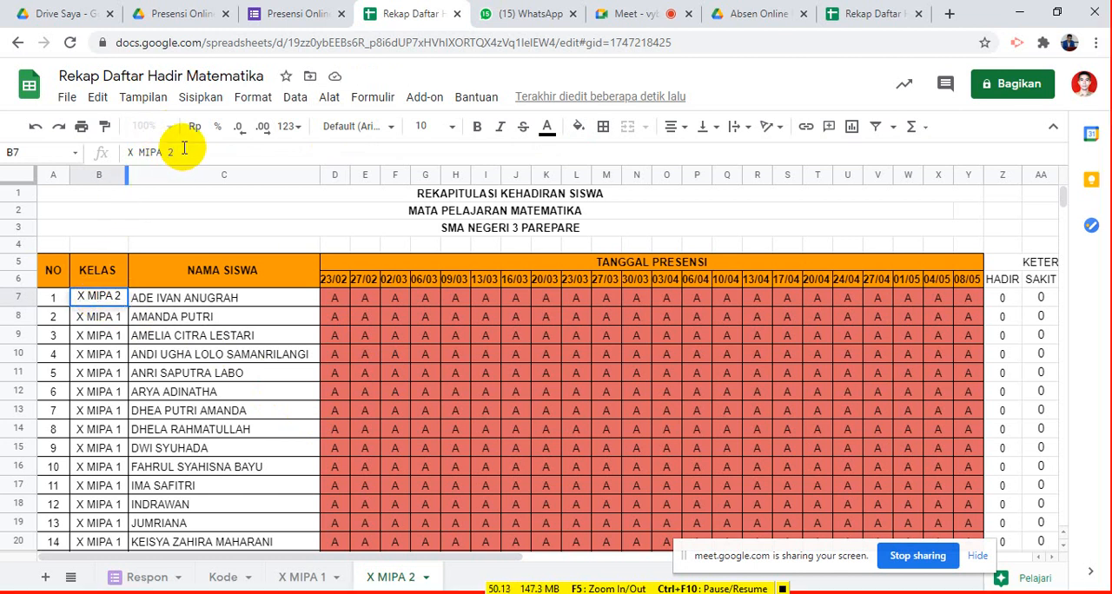
pyautogui.press('BackSpace')
pyautogui.press('BackSpace')
pyautogui.write('2')
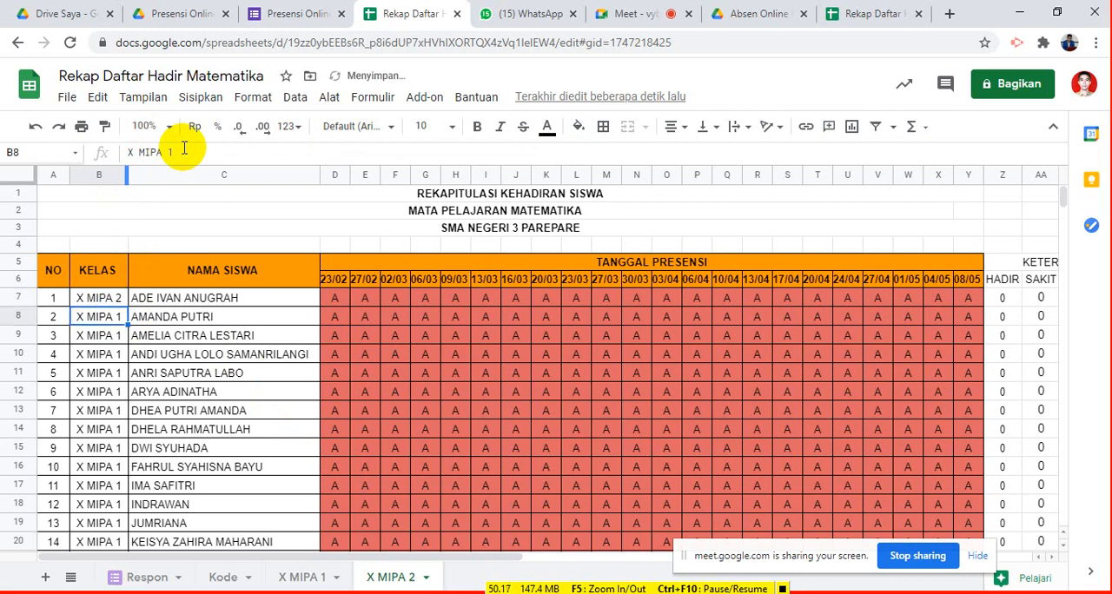
pyautogui.press('Tab')
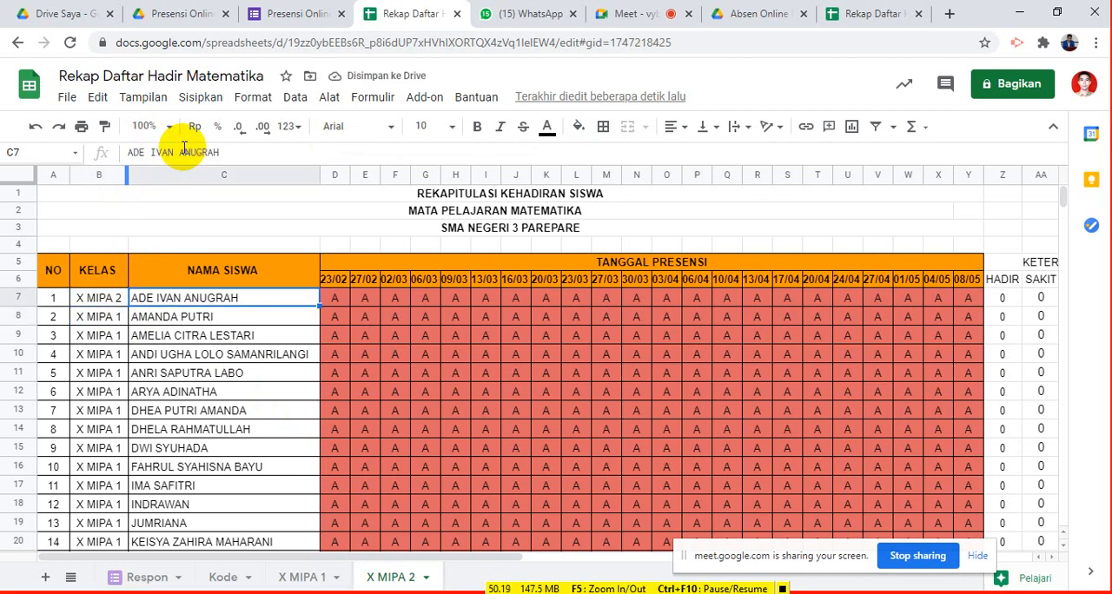
pyautogui.click(434, 593)
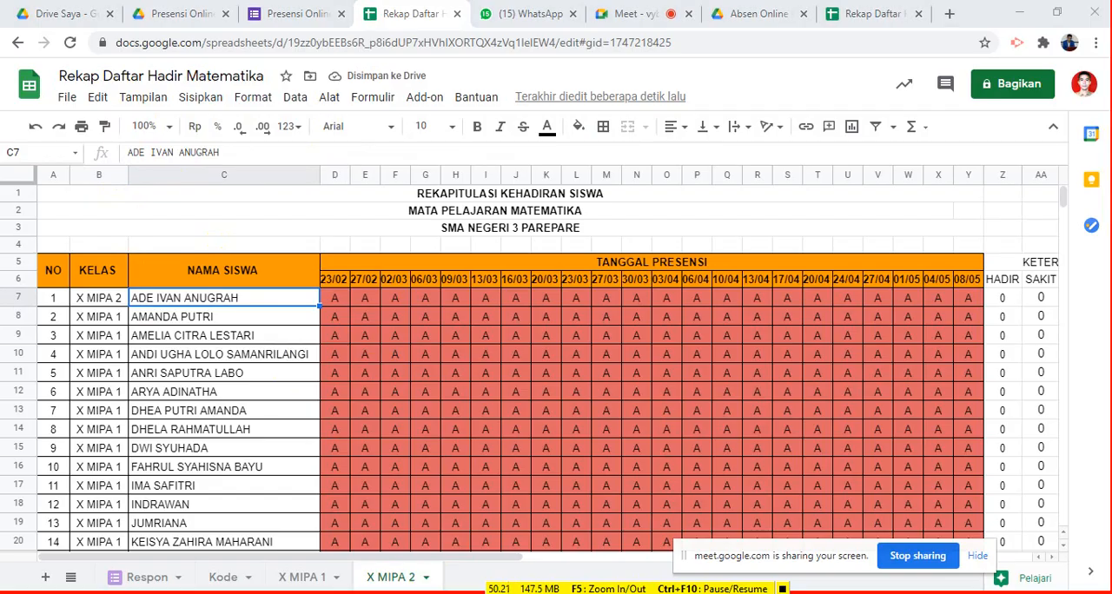
# - Copy the student names of class X / MIPA.2 from D79 down in the KELAS X sheet of the Excel workbook ABSEN 2020-2021 FIX
pyautogui.scroll(-6, 372, 500)
pyautogui.scroll(-9, 372, 498)
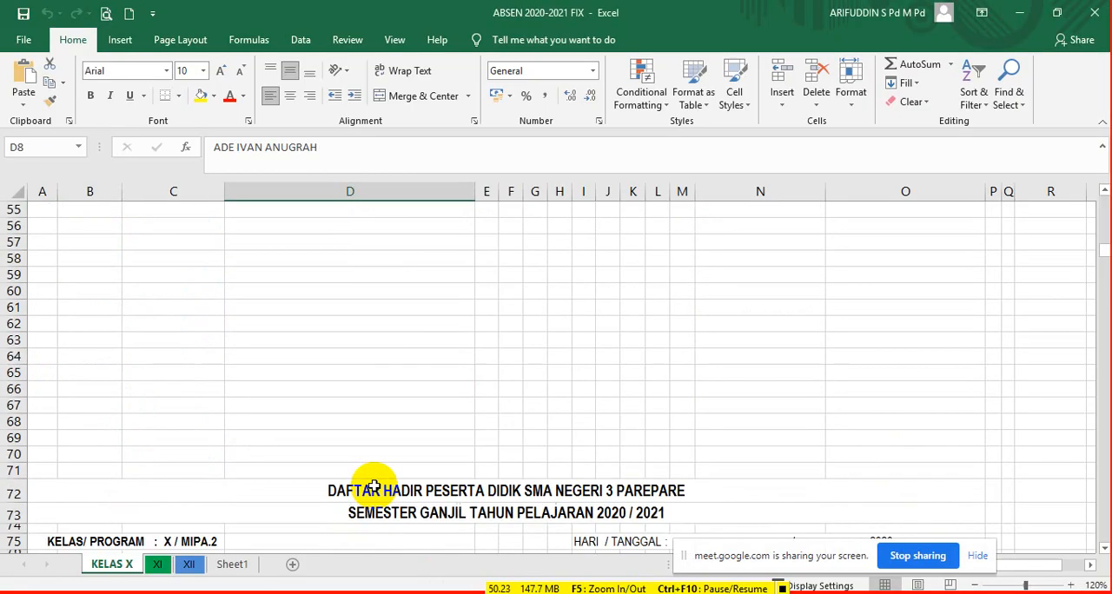
pyautogui.click(360, 445)
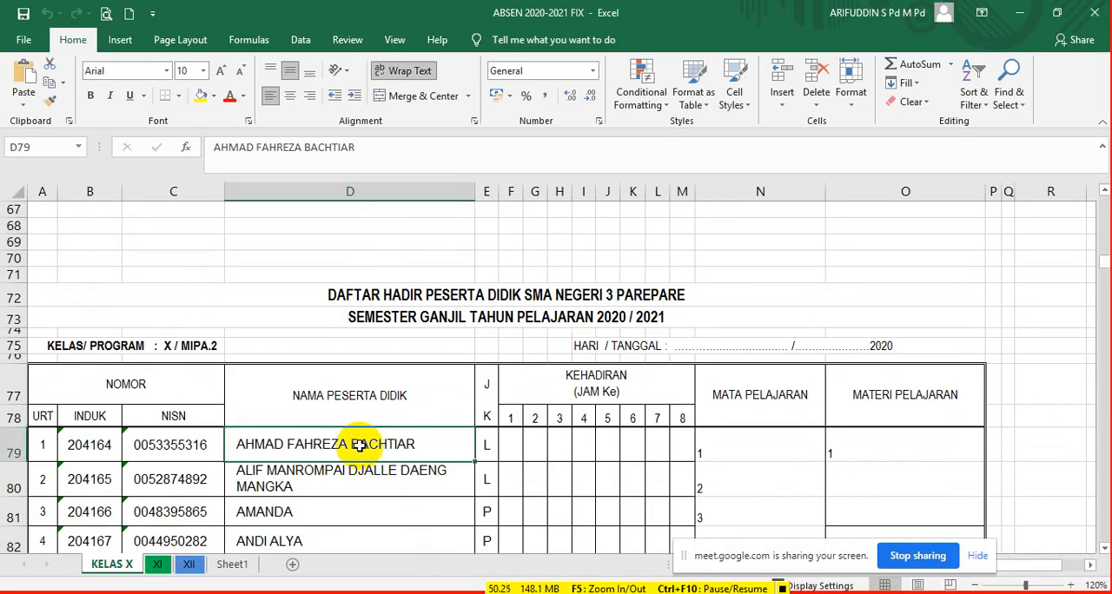
pyautogui.hotkey('ctrl', 'shift', 'Down')
pyautogui.hotkey('ctrl', 'c')
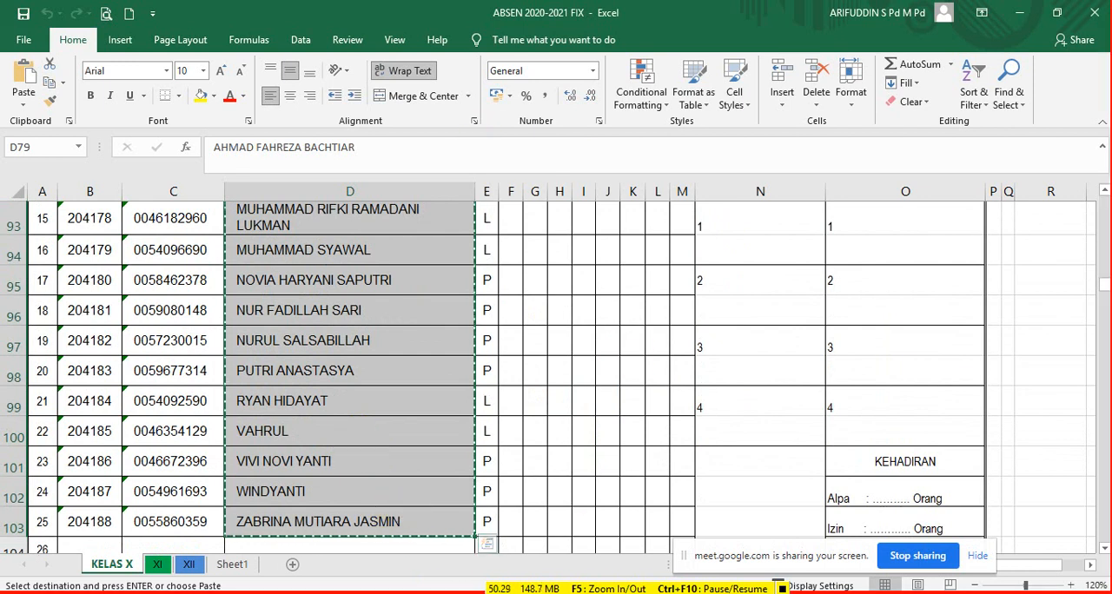
# - Return to the Rekap Daftar Hadir Matematika spreadsheet and paste the copied names over the X MIPA 2 student list starting at C7
pyautogui.hotkey('alt', 'Tab')
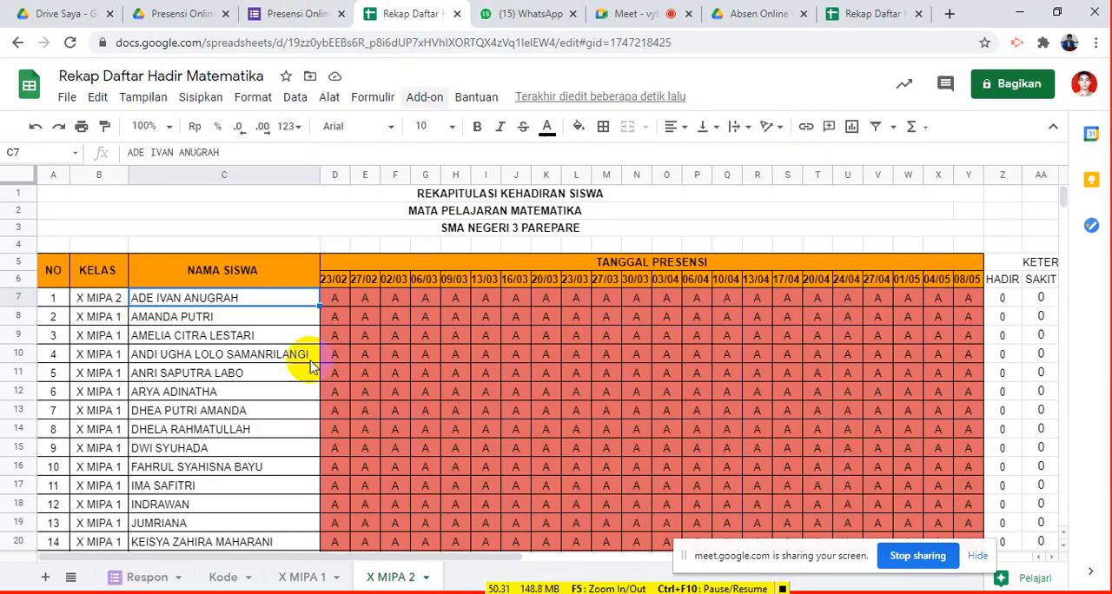
pyautogui.click(205, 300)
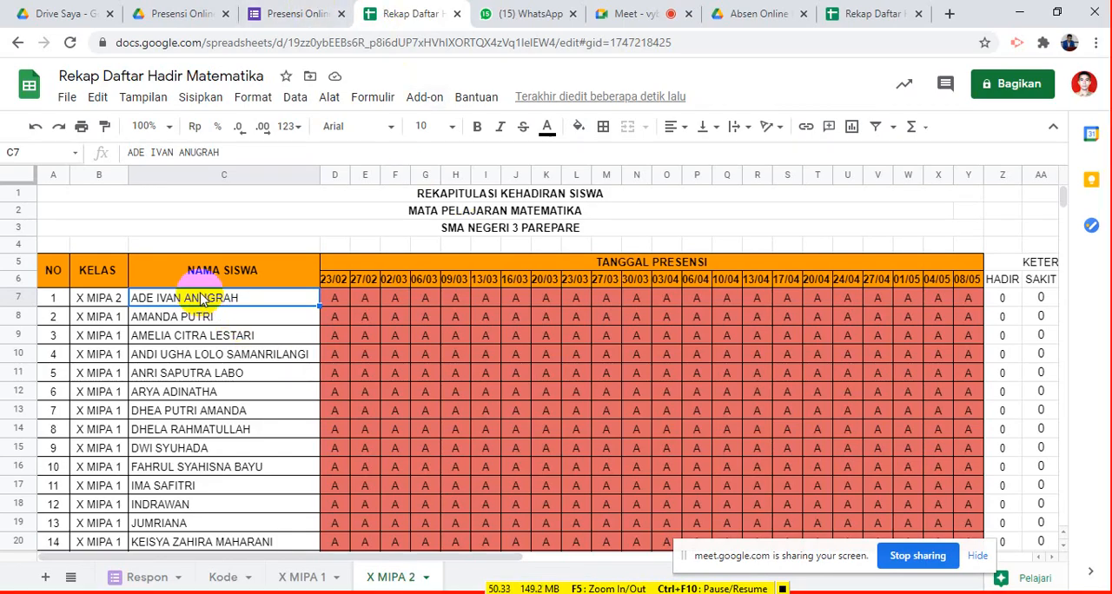
pyautogui.hotkey('ctrl', 'v')
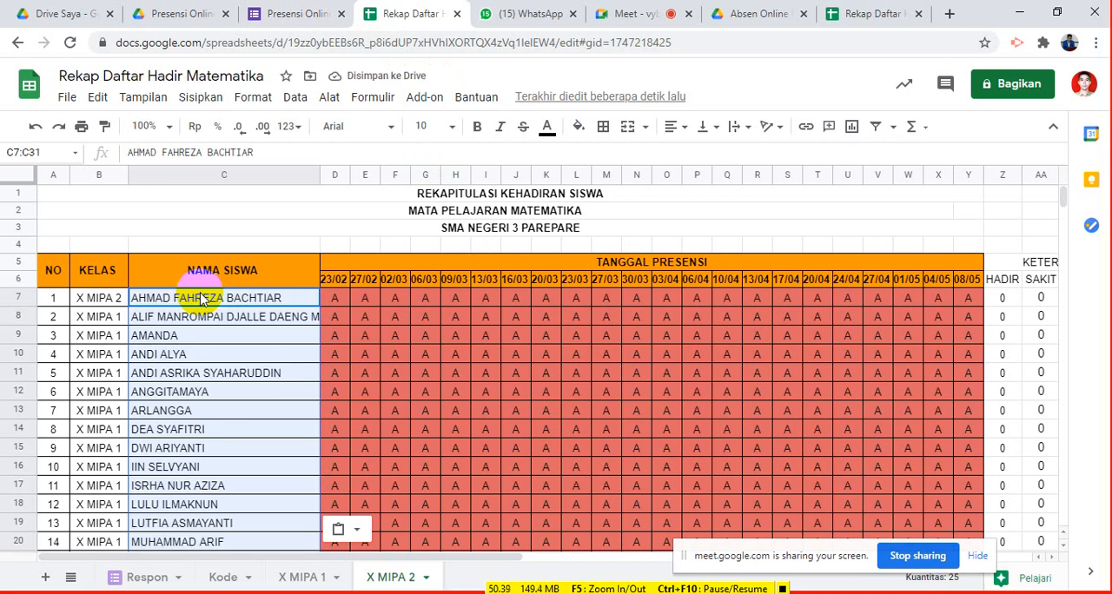
# - Insert three rows below the last student in row 31 and extend the attendance and totals formulas in D31:AC31 down to row 34
pyautogui.scroll(-6, 223, 318)
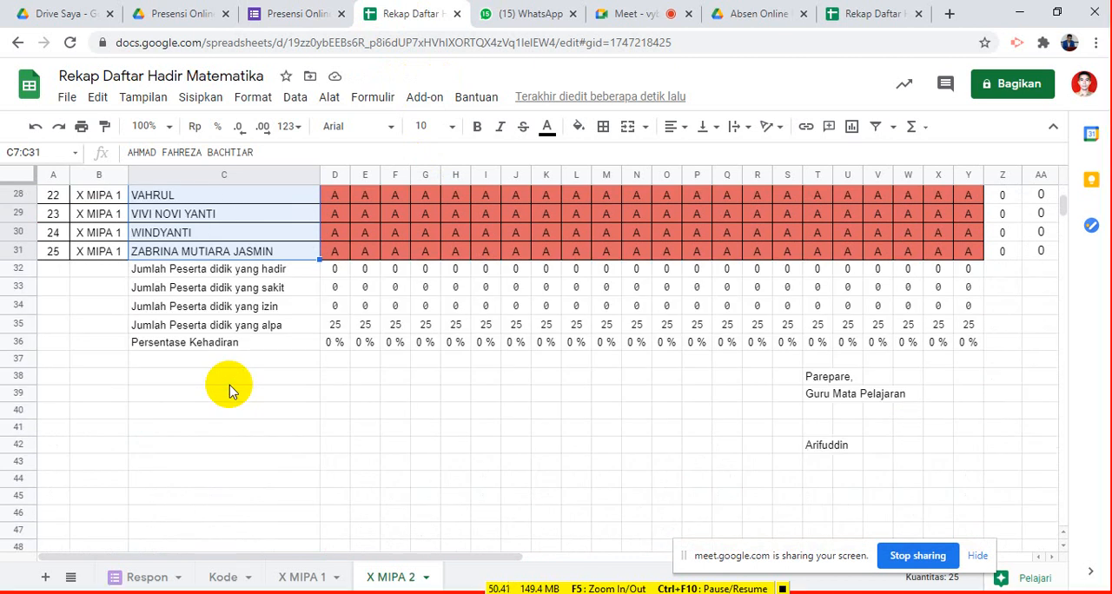
pyautogui.click(95, 274)
pyautogui.moveTo(95, 274); pyautogui.dragTo(103, 318)
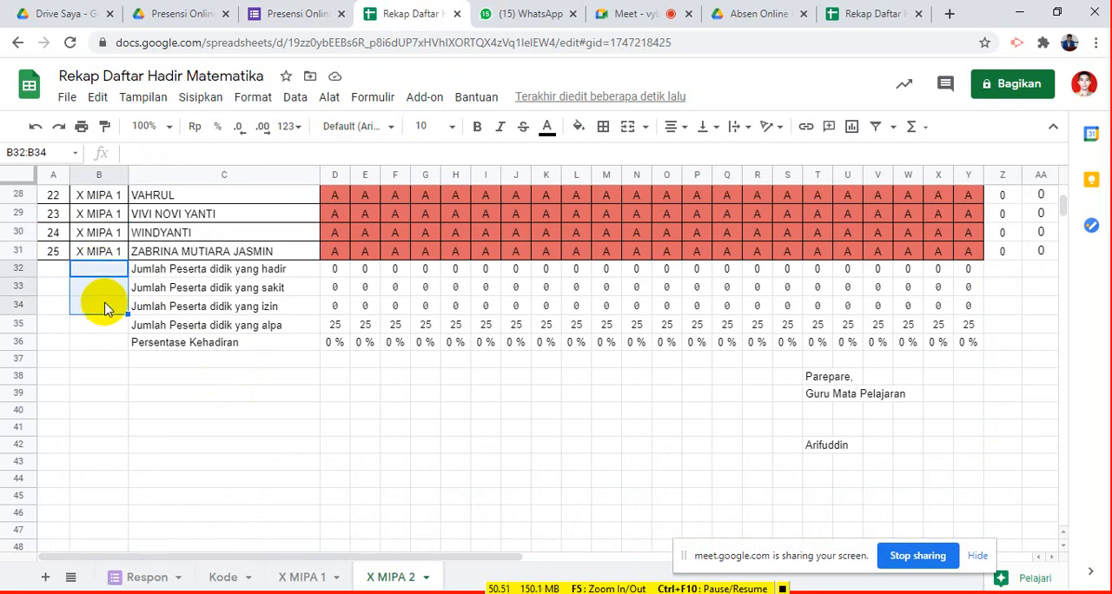
pyautogui.rightClick(100, 303)
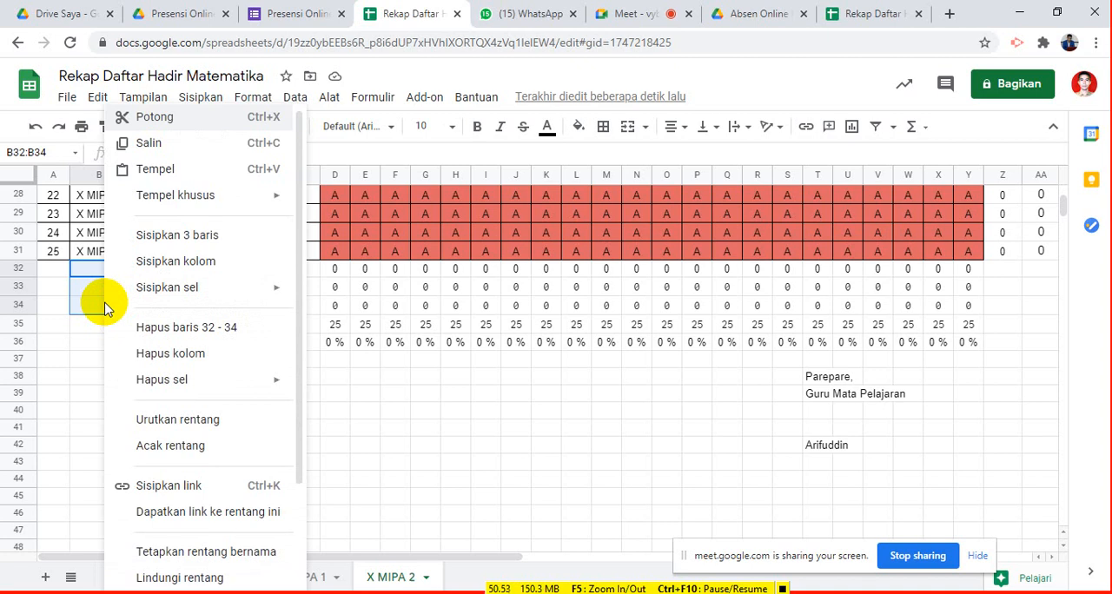
pyautogui.click(182, 247)
pyautogui.moveTo(341, 253); pyautogui.dragTo(793, 302)
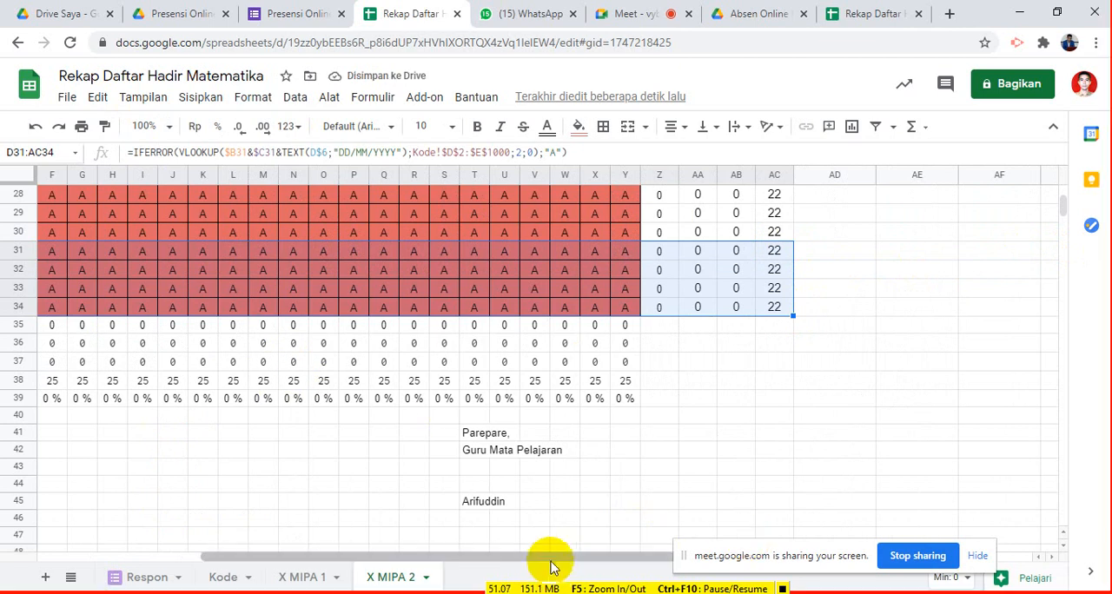
pyautogui.moveTo(550, 557); pyautogui.dragTo(293, 560)
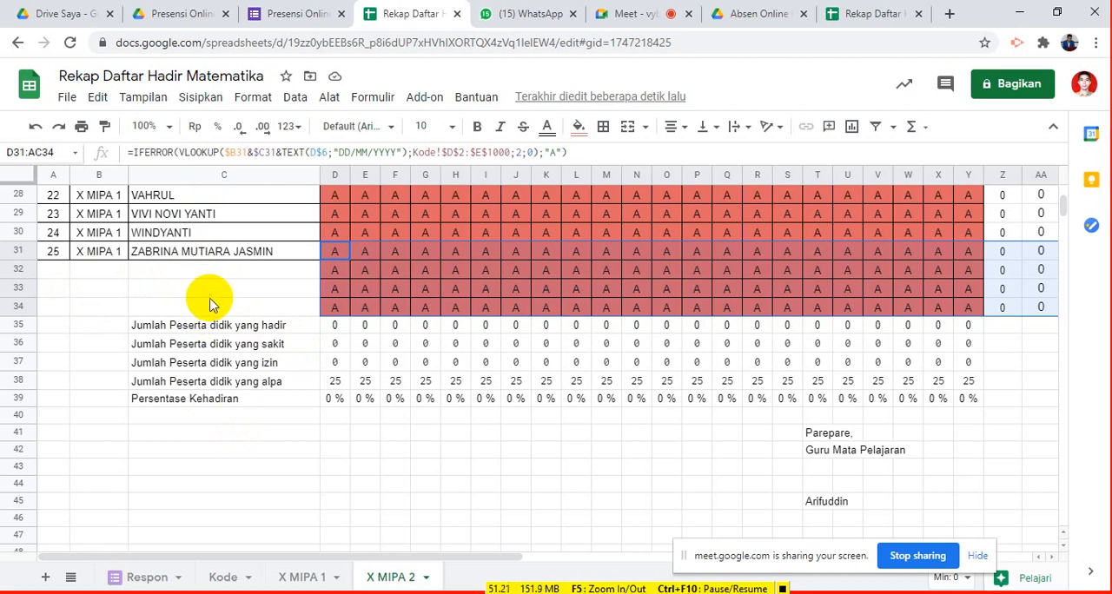
# - Copy the class X MIPA 2 from B7 into B8:B31 for the remaining students
pyautogui.scroll(10, 174, 287)
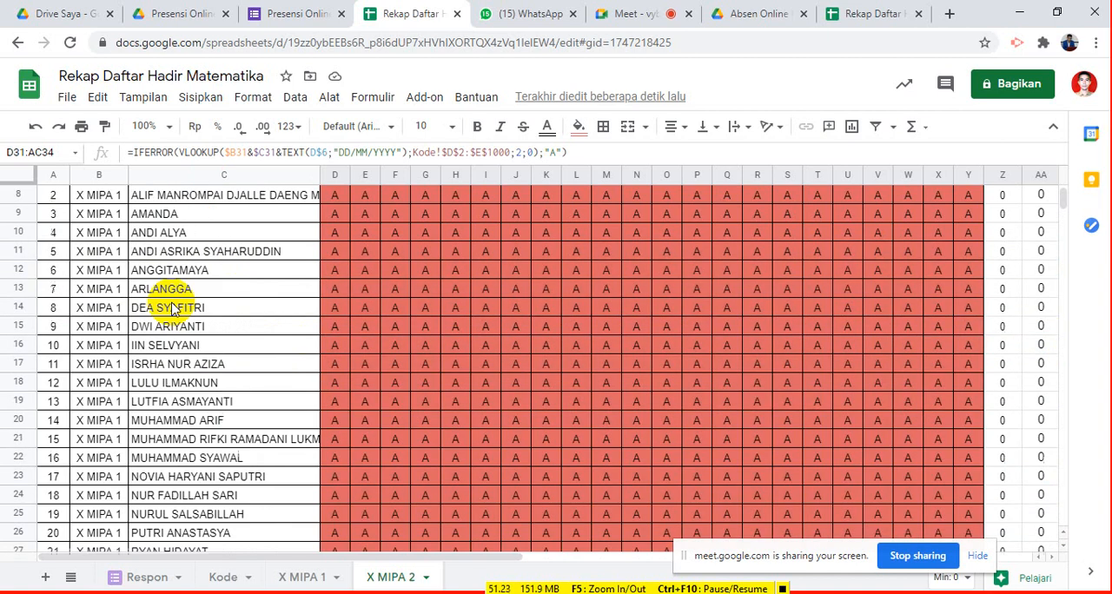
pyautogui.click(108, 301)
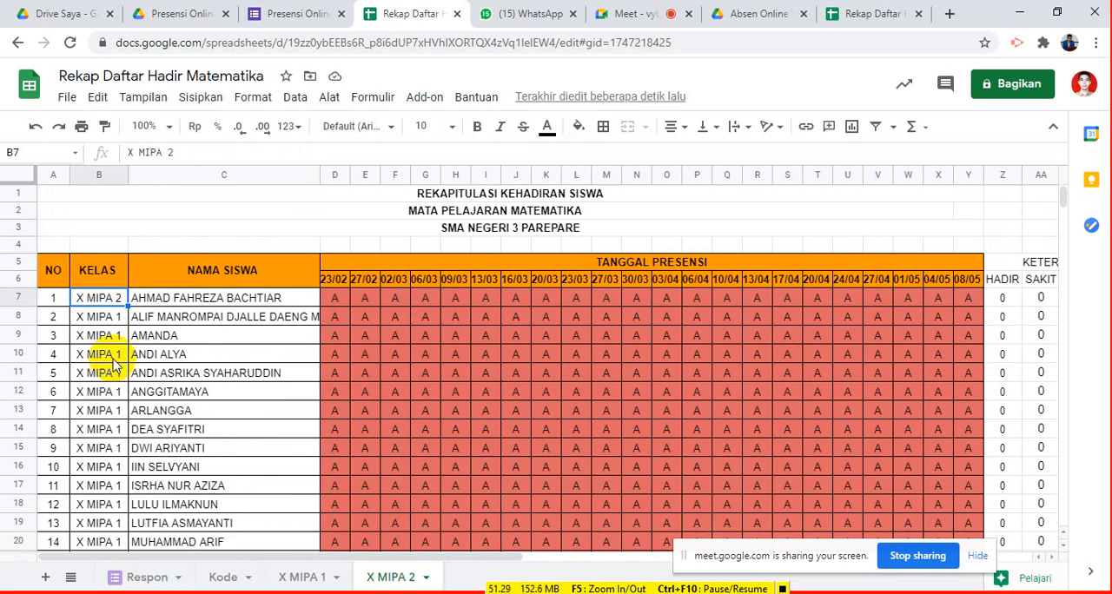
pyautogui.press('Down')
pyautogui.hotkey('shift', 'Down')
pyautogui.hotkey('shift', 'Down')
pyautogui.hotkey('shift', 'Down')
pyautogui.hotkey('shift', 'Down')
pyautogui.hotkey('shift', 'Down')
pyautogui.hotkey('shift', 'Down')
pyautogui.hotkey('shift', 'Down')
pyautogui.hotkey('shift', 'Down')
pyautogui.hotkey('shift', 'Down')
pyautogui.hotkey('shift', 'Down')
pyautogui.hotkey('shift', 'Down')
pyautogui.hotkey('shift', 'Down')
pyautogui.hotkey('shift', 'Down')
pyautogui.hotkey('shift', 'Down')
pyautogui.hotkey('shift', 'Down')
pyautogui.hotkey('shift', 'Down')
pyautogui.hotkey('shift', 'Down')
pyautogui.hotkey('shift', 'Down')
pyautogui.hotkey('shift', 'Down')
pyautogui.hotkey('shift', 'Down')
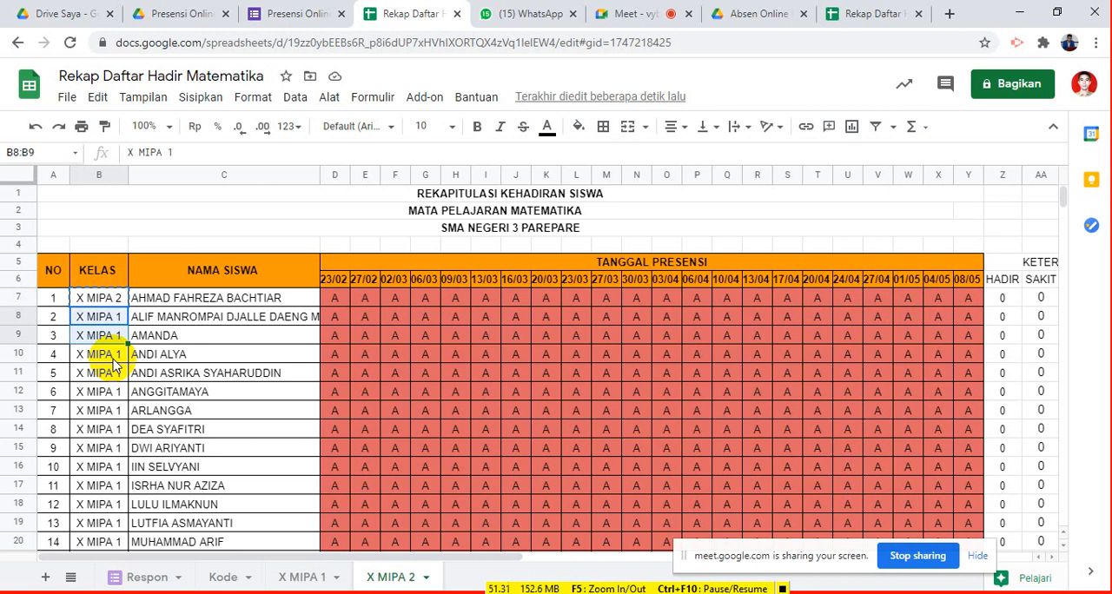
pyautogui.hotkey('shift', 'Up')
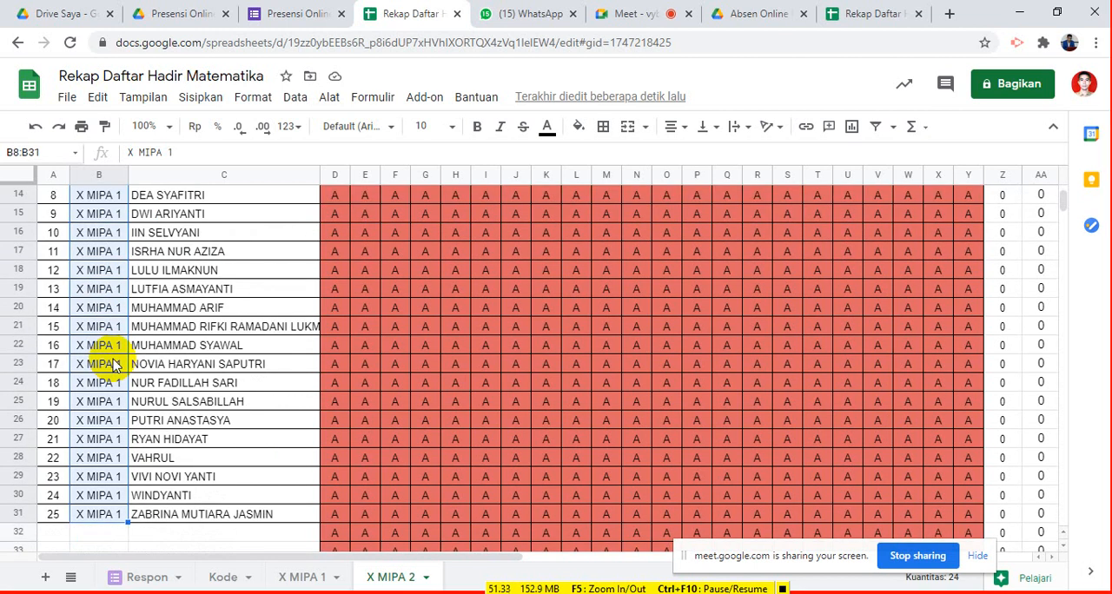
pyautogui.hotkey('ctrl', 'v')
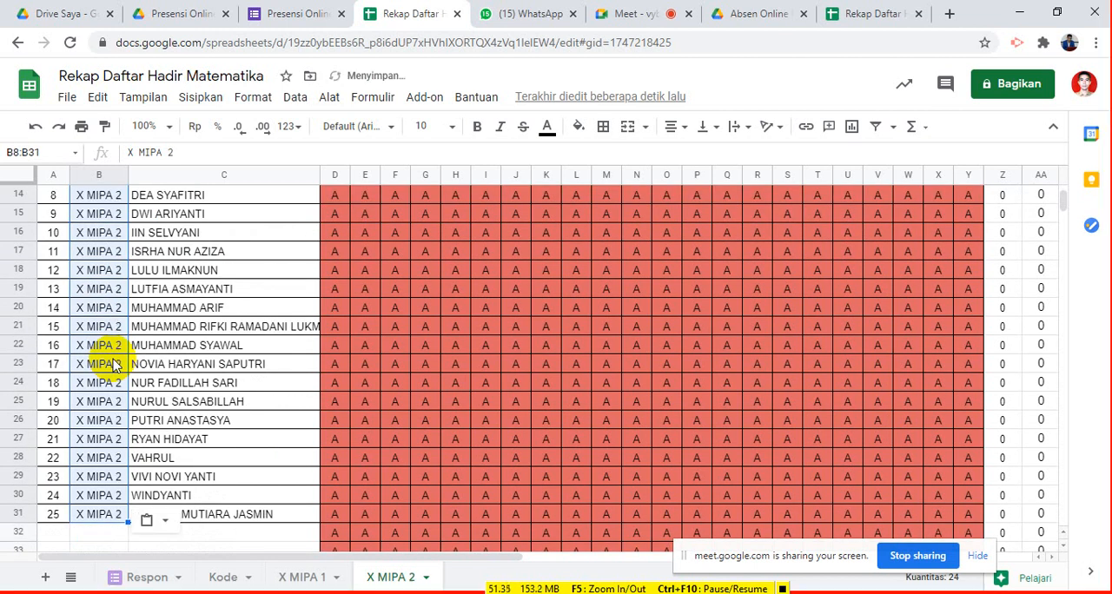
# - Change the first attendance date in D6 to 22/02
pyautogui.scroll(5, 736, 429)
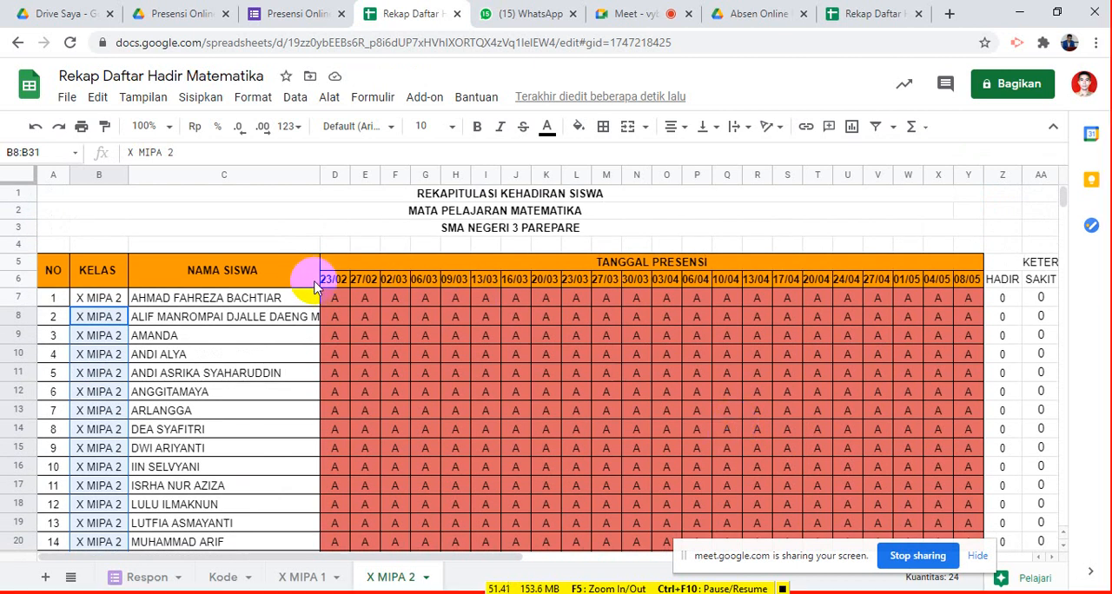
pyautogui.click(333, 283)
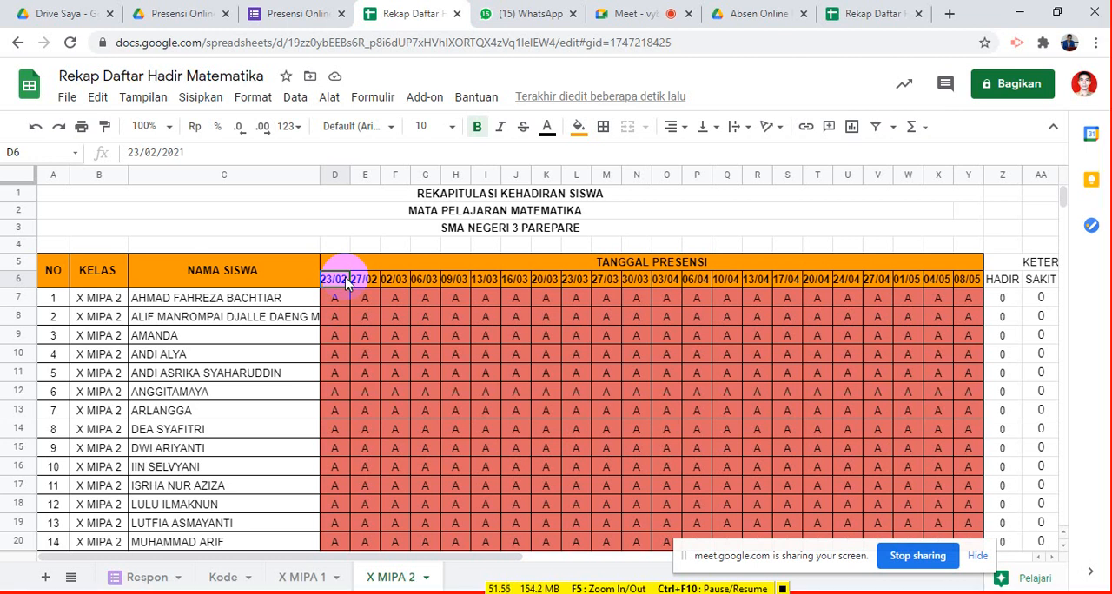
pyautogui.write('22')
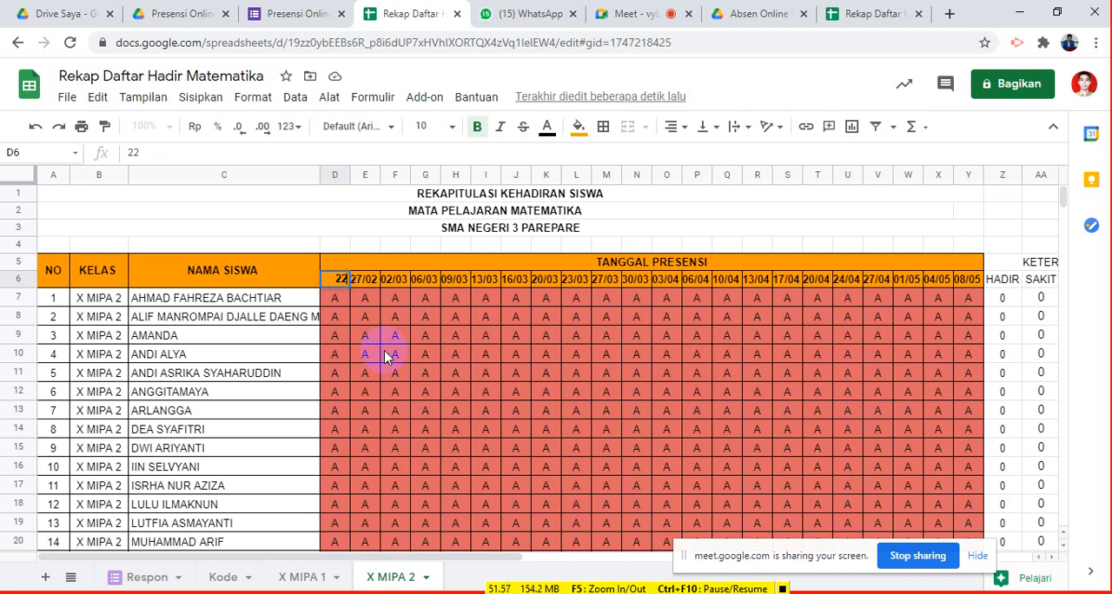
pyautogui.write('/02')
pyautogui.press('Return')
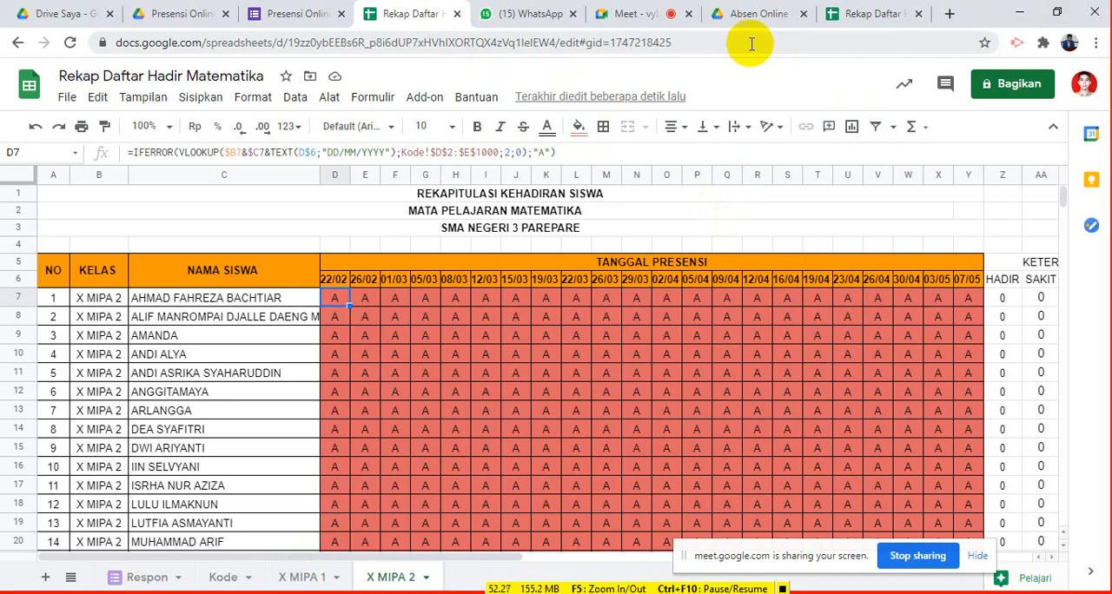
# - Switch to the Presensi Online Matematika form and copy its shortened sharing link
pyautogui.click(300, 17)
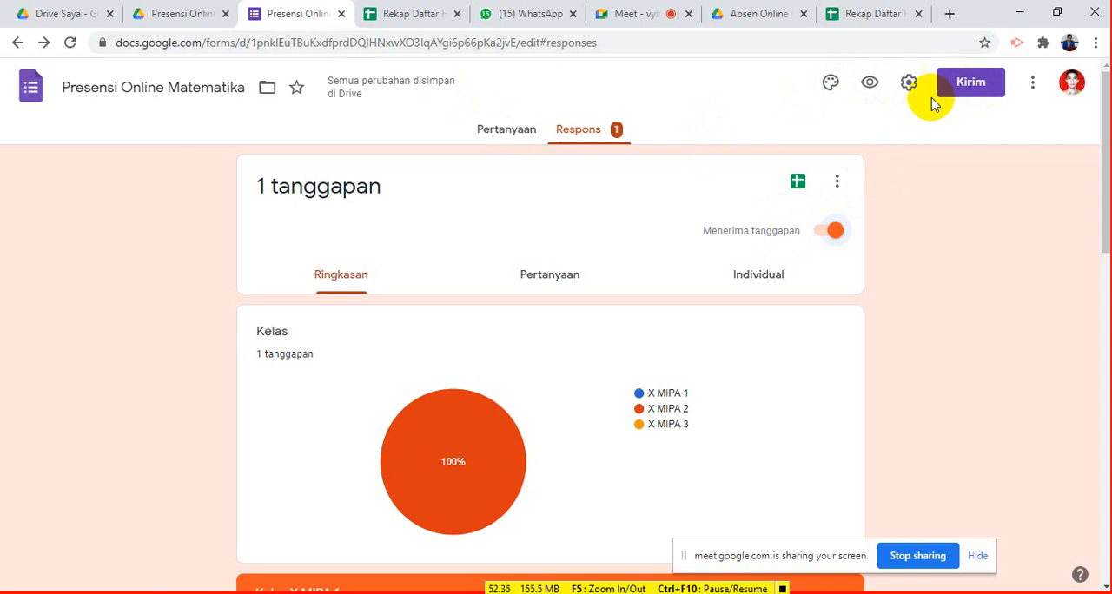
pyautogui.click(965, 84)
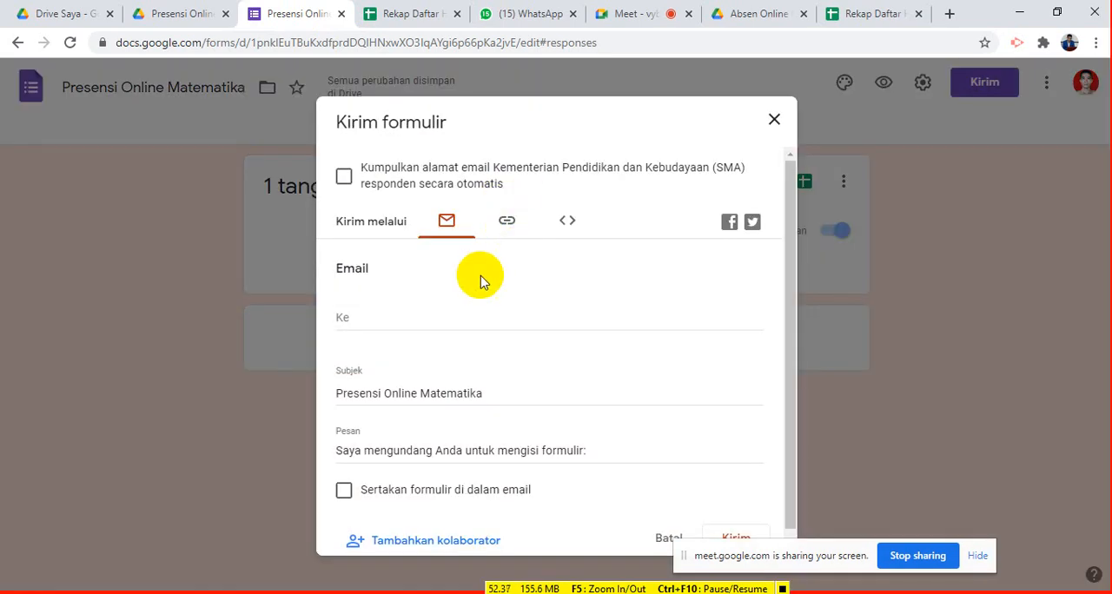
pyautogui.click(507, 224)
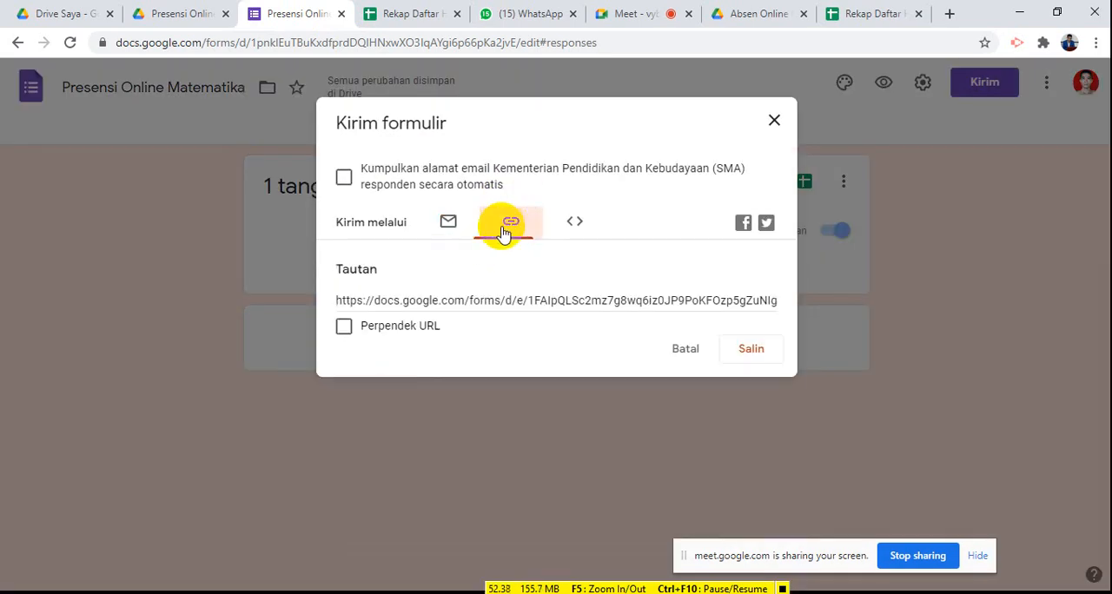
pyautogui.click(345, 328)
pyautogui.hotkey('ctrl', 'c')
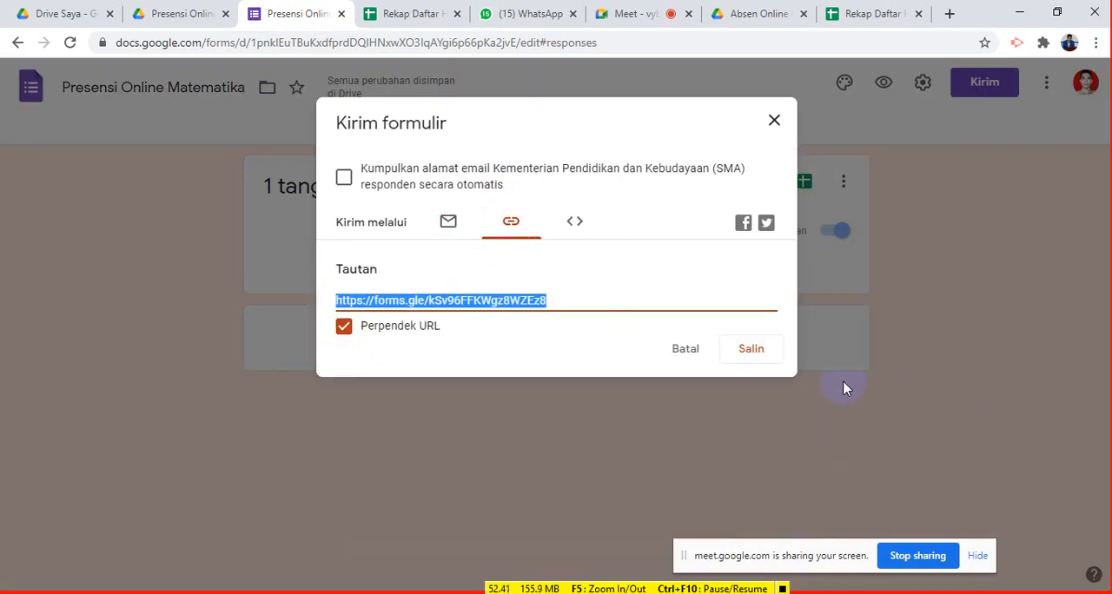
pyautogui.click(765, 360)
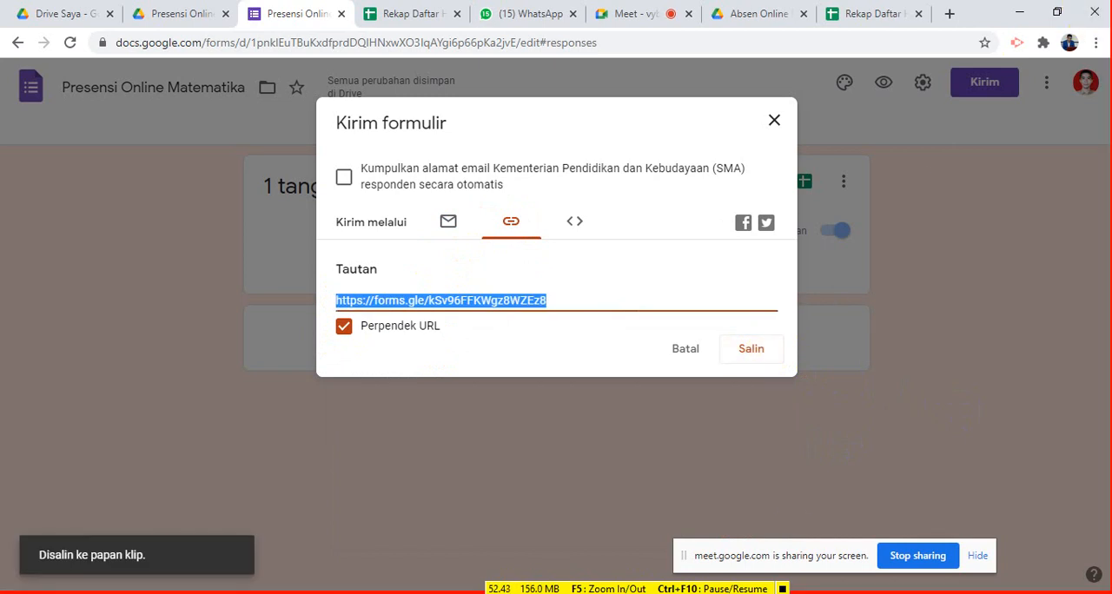
# - Launch Firefox from the Windows desktop and return to the form's Chrome window
pyautogui.press('super+d')
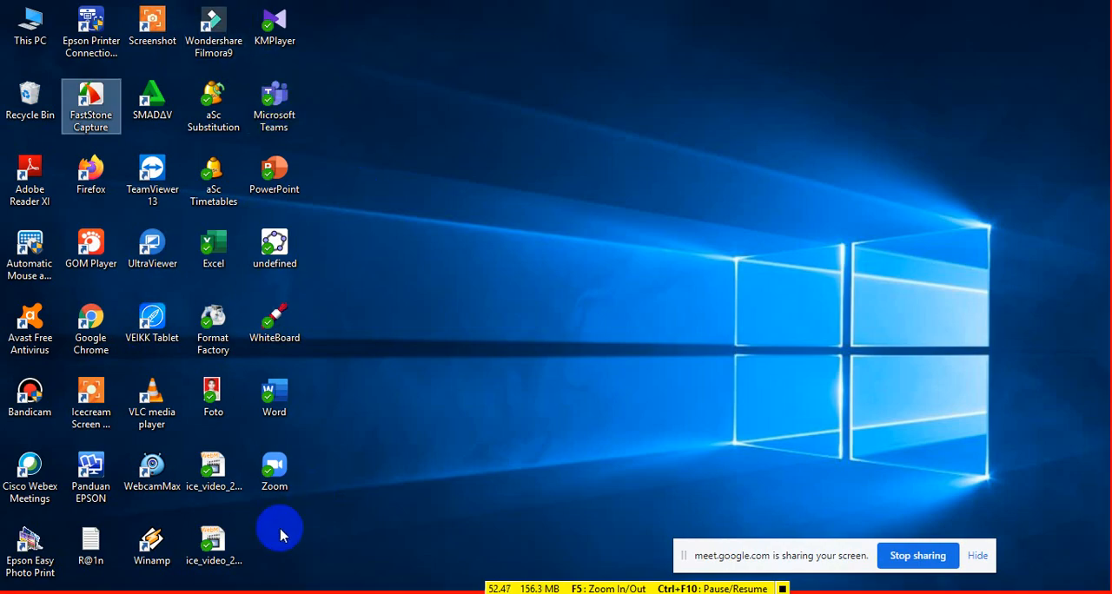
pyautogui.doubleClick(90, 172)
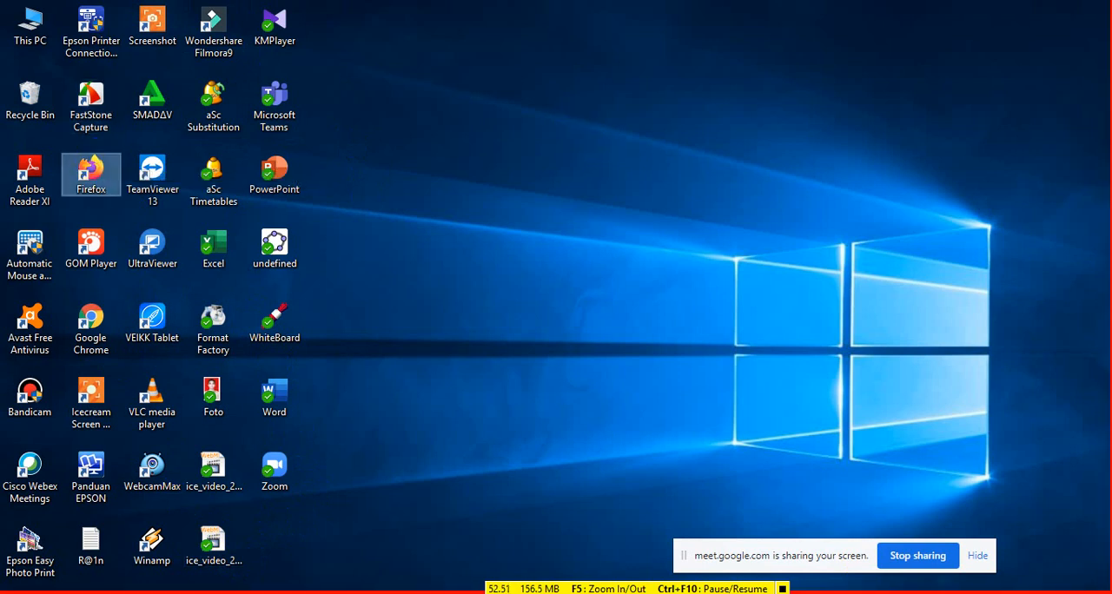
pyautogui.hotkey('alt', 'Tab')
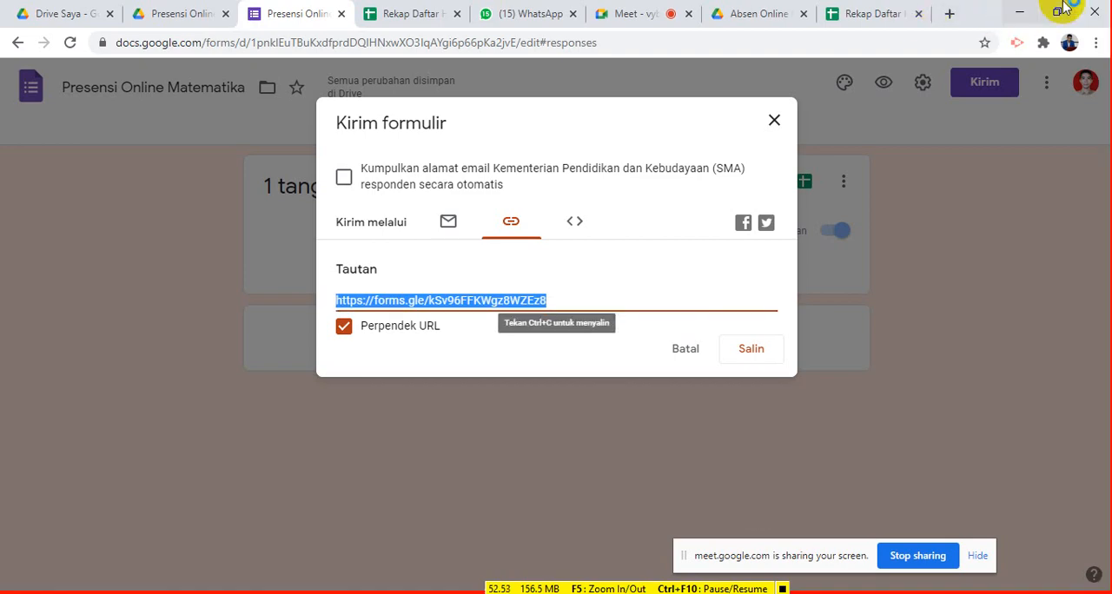
# - Close the form's send dialog and arrange the Firefox and Chrome windows side by side
pyautogui.click(1059, 12)
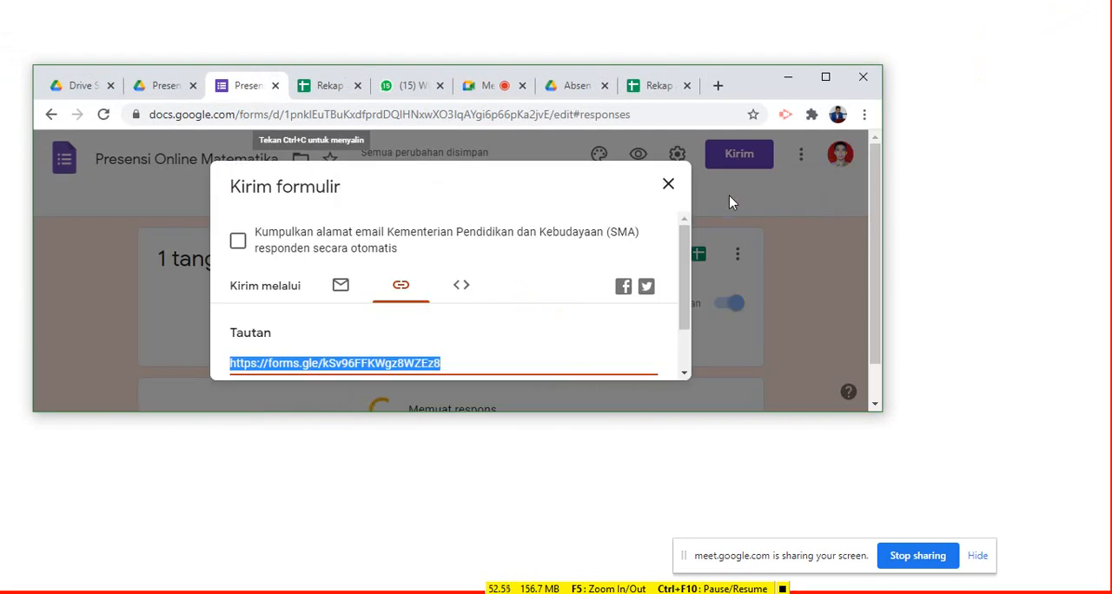
pyautogui.click(668, 186)
pyautogui.click(922, 200)
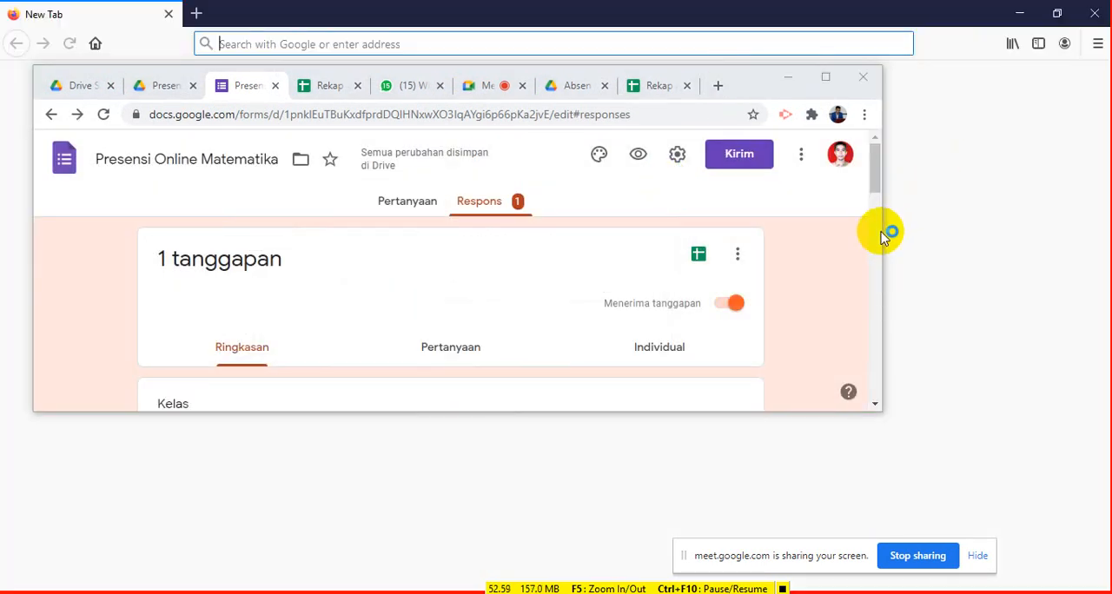
pyautogui.click(1057, 14)
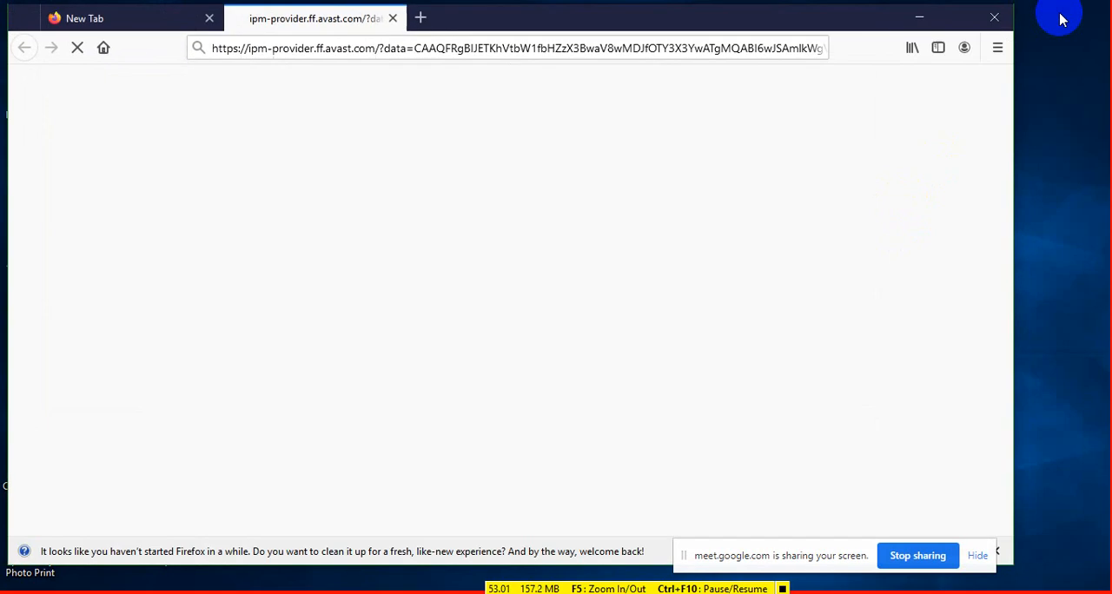
pyautogui.moveTo(1015, 151); pyautogui.dragTo(530, 162)
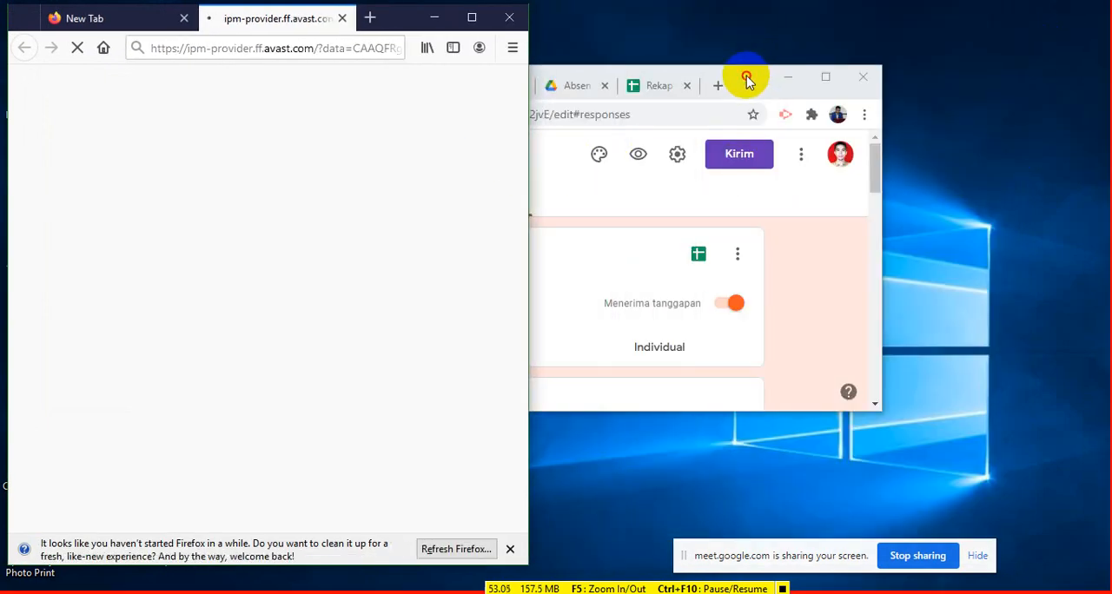
pyautogui.moveTo(745, 75); pyautogui.dragTo(931, 70)
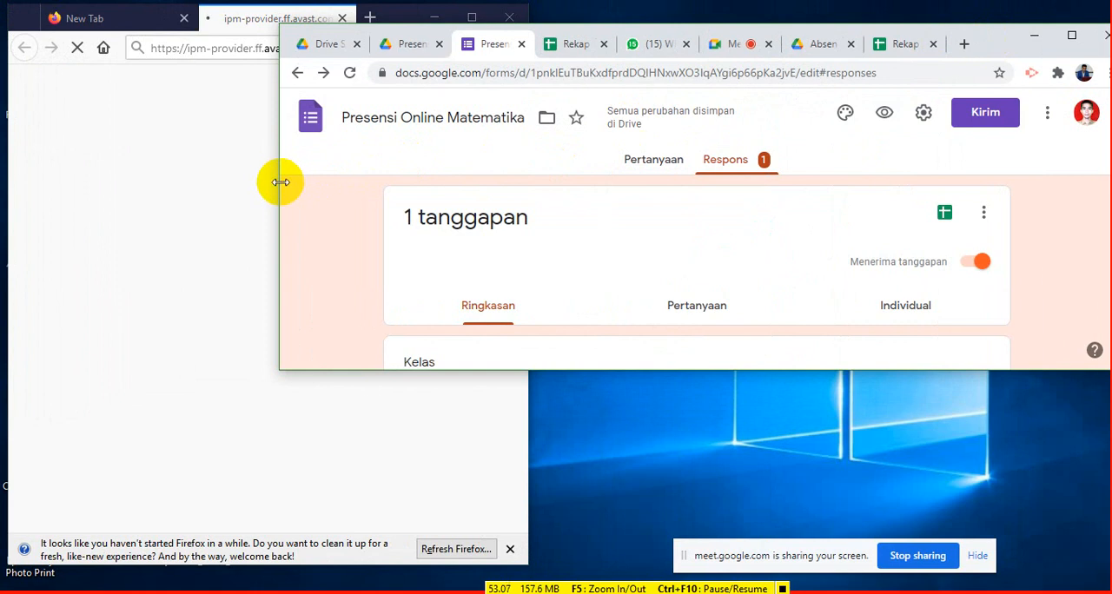
pyautogui.moveTo(279, 186); pyautogui.dragTo(527, 253)
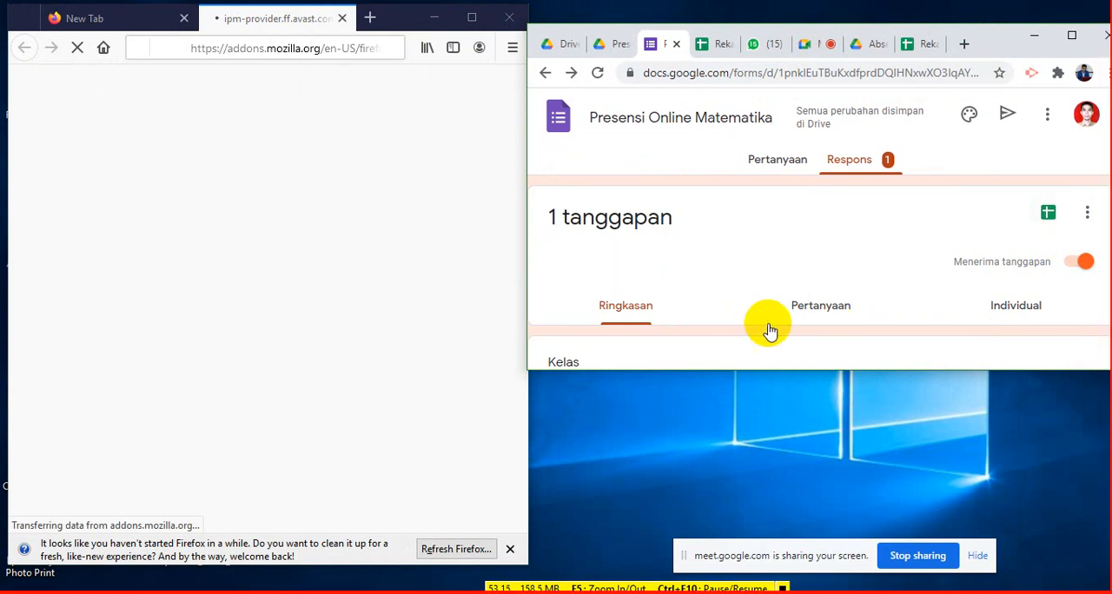
# - Load the copied shortened form link in Firefox and dismiss the browser refresh suggestion
pyautogui.click(347, 46)
pyautogui.click(344, 46)
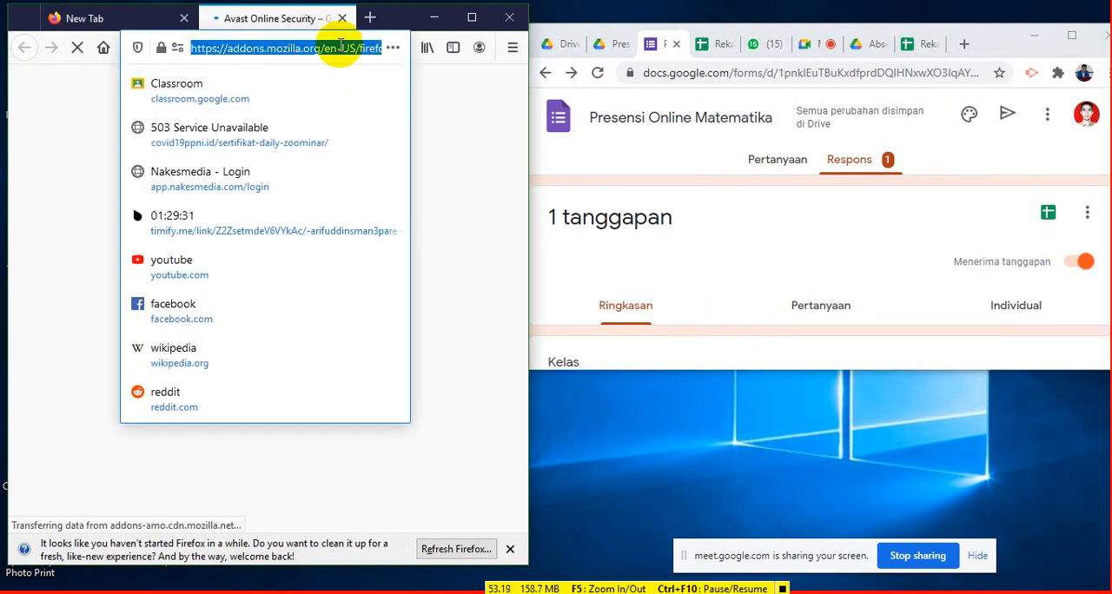
pyautogui.hotkey('ctrl', 'v')
pyautogui.press('Return')
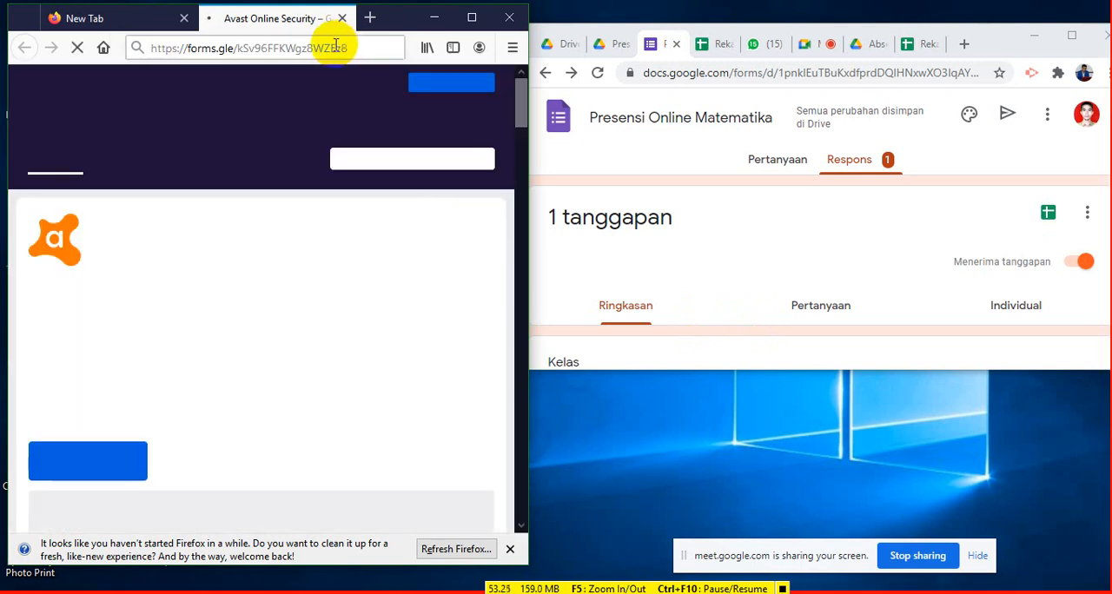
pyautogui.click(510, 549)
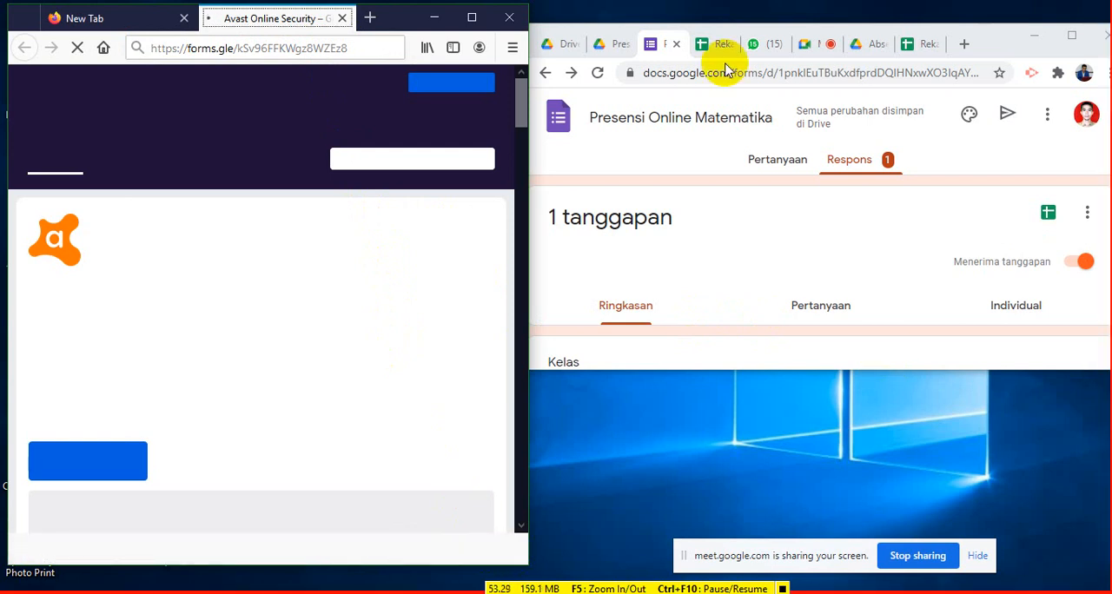
# - Narrow the Chrome window and reposition it beside the Firefox window so both are visible
pyautogui.moveTo(745, 34); pyautogui.dragTo(676, 21)
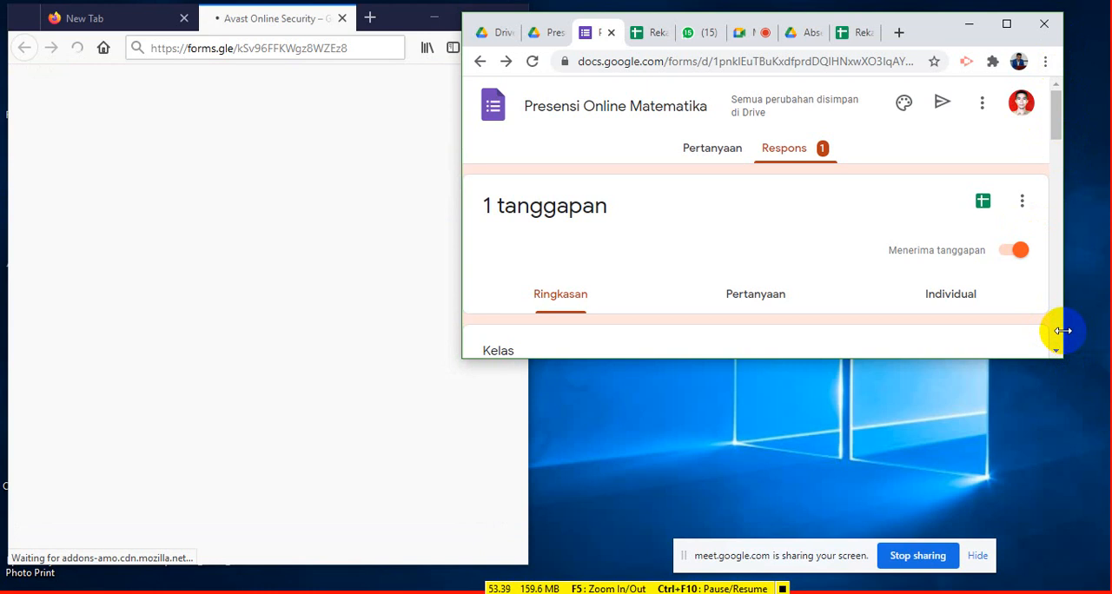
pyautogui.moveTo(1059, 329); pyautogui.dragTo(1015, 326)
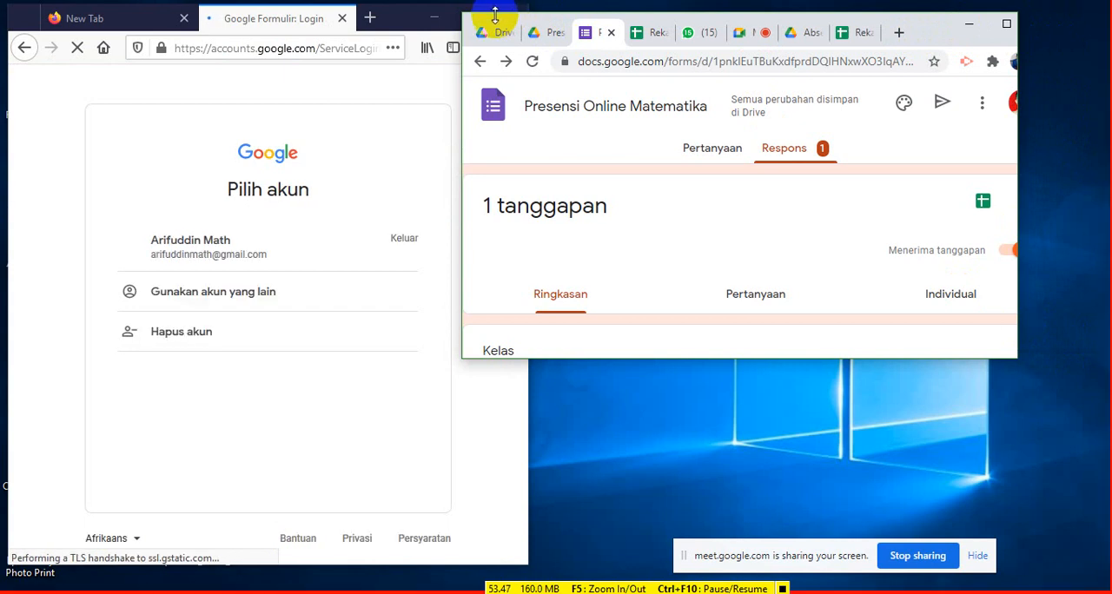
pyautogui.moveTo(493, 21); pyautogui.dragTo(579, 7)
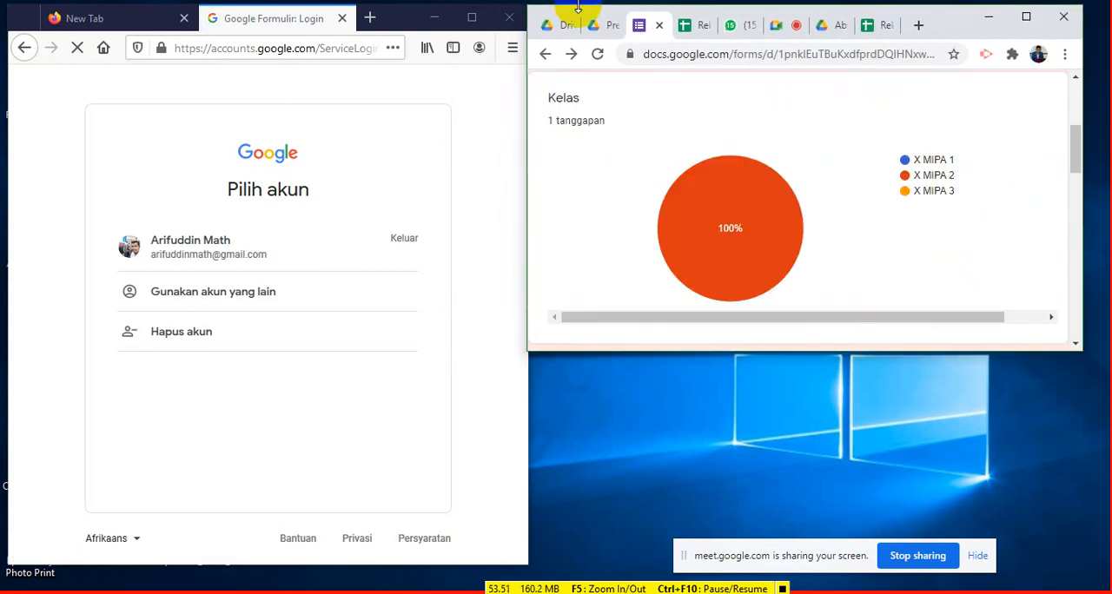
# - Choose the listed Google account in Firefox and sign in with the account password
pyautogui.click(284, 259)
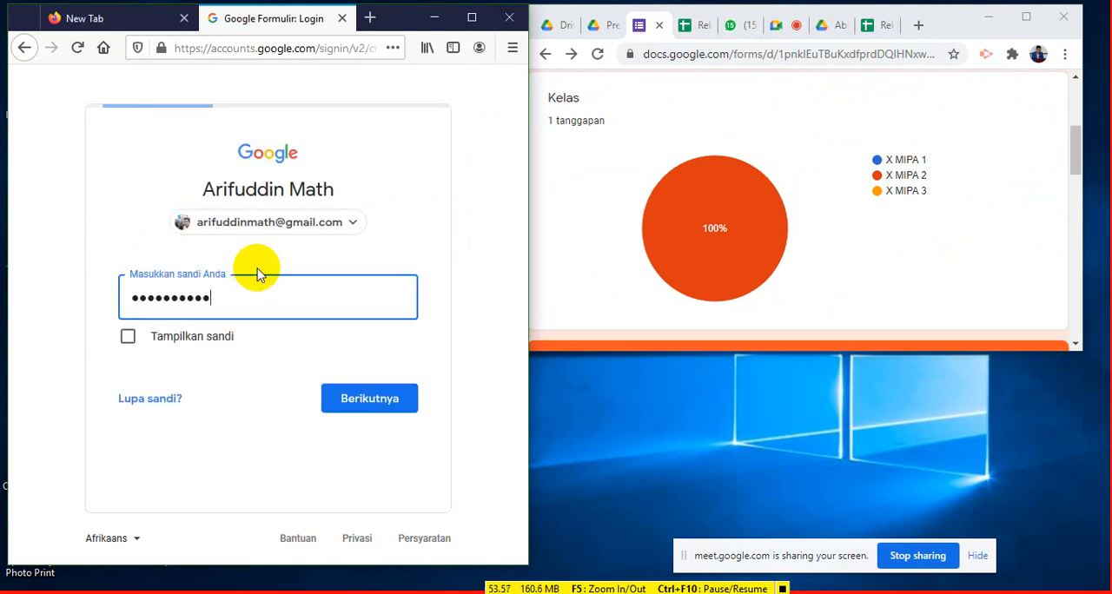
pyautogui.click(364, 402)
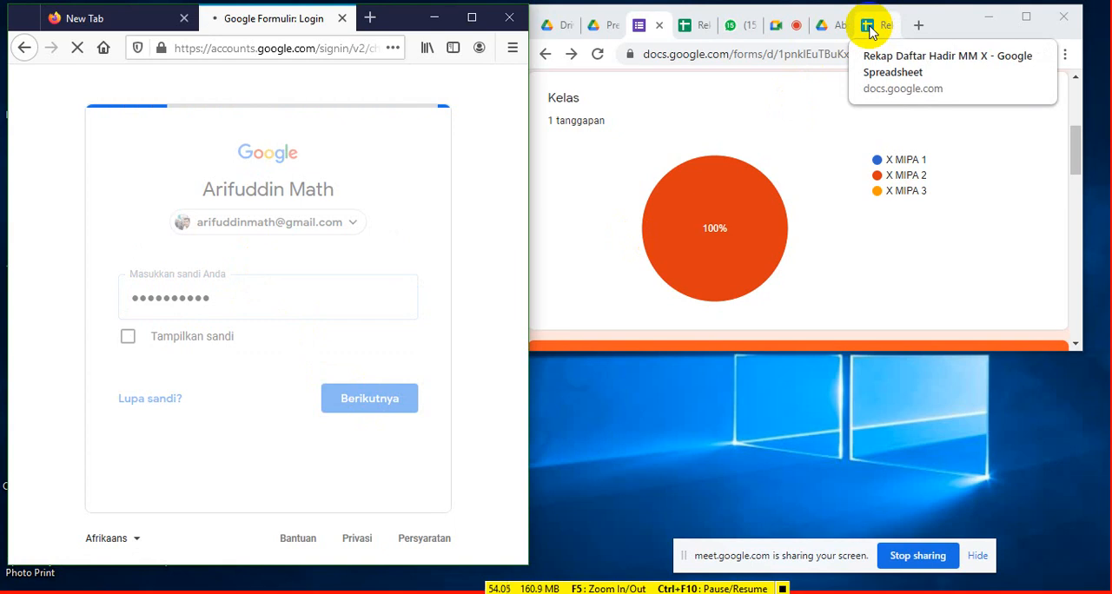
# - Switch to the mathematics attendance recap spreadsheet in Chrome and extend the window downward to show more student rows
pyautogui.click(698, 26)
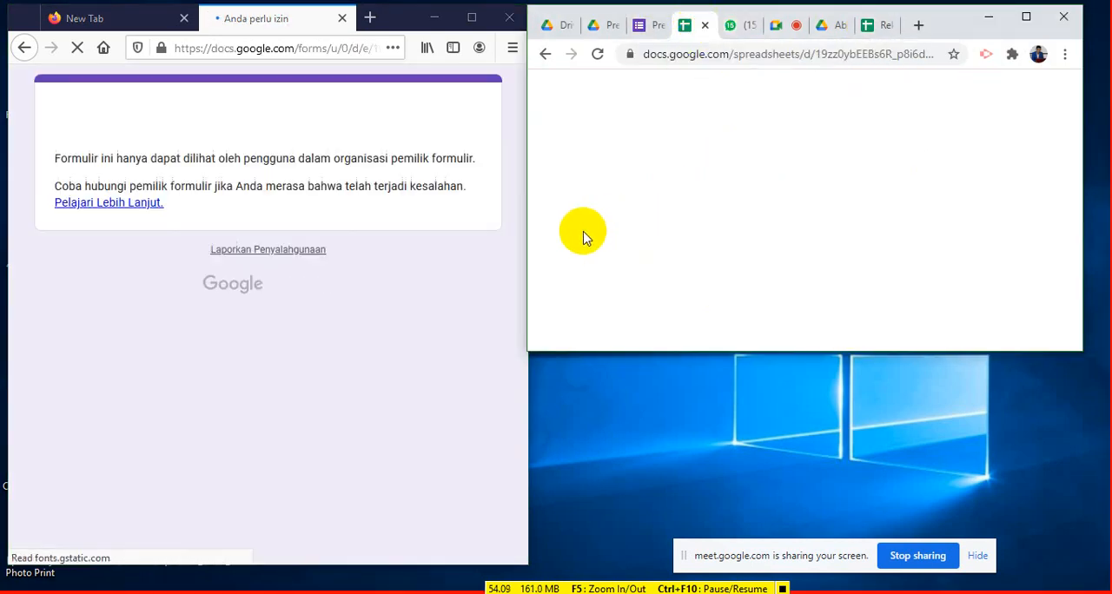
pyautogui.scroll(-1, 800, 239)
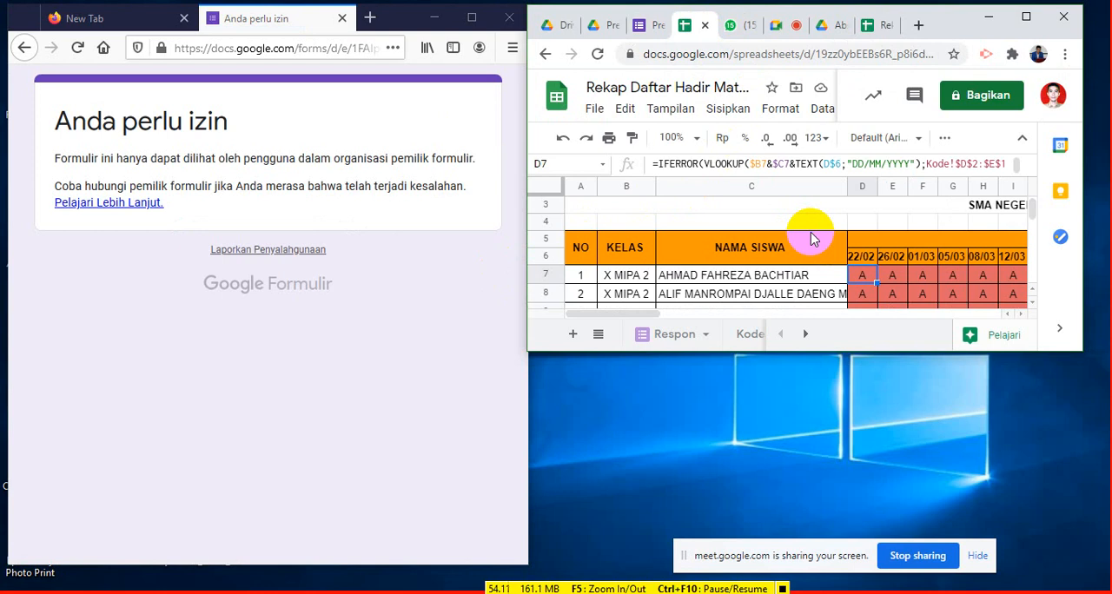
pyautogui.click(1070, 355)
pyautogui.click(1072, 355)
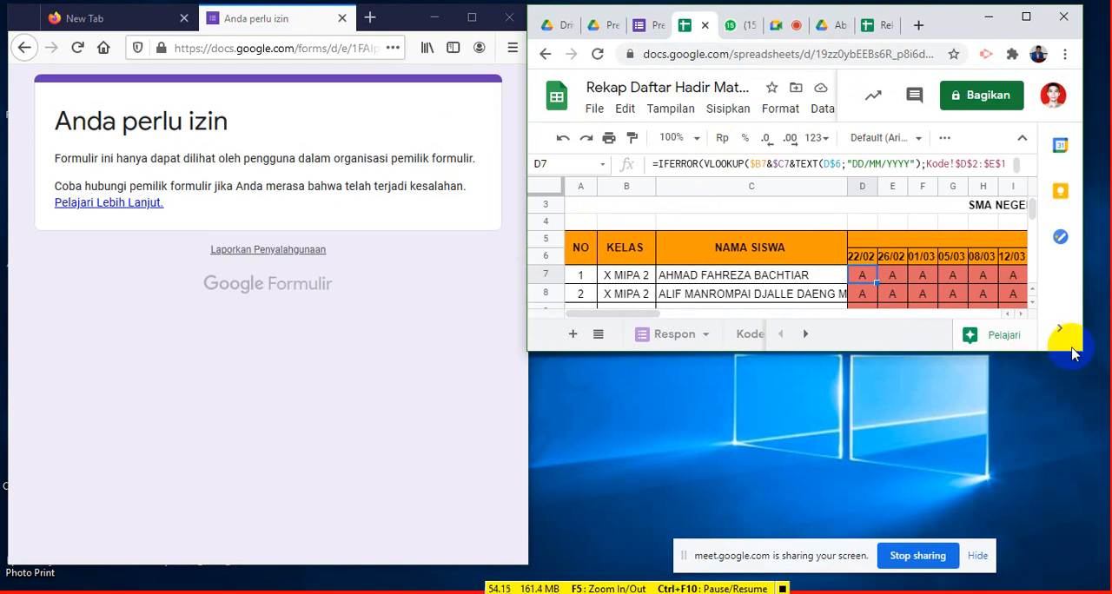
pyautogui.click(1068, 355)
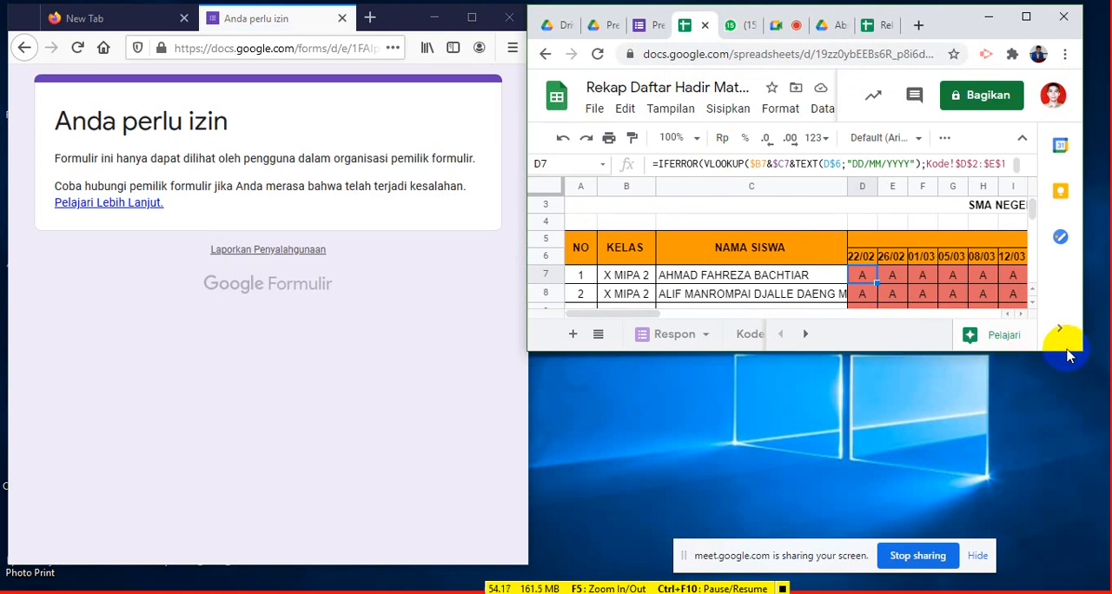
pyautogui.moveTo(1049, 353); pyautogui.dragTo(1076, 537)
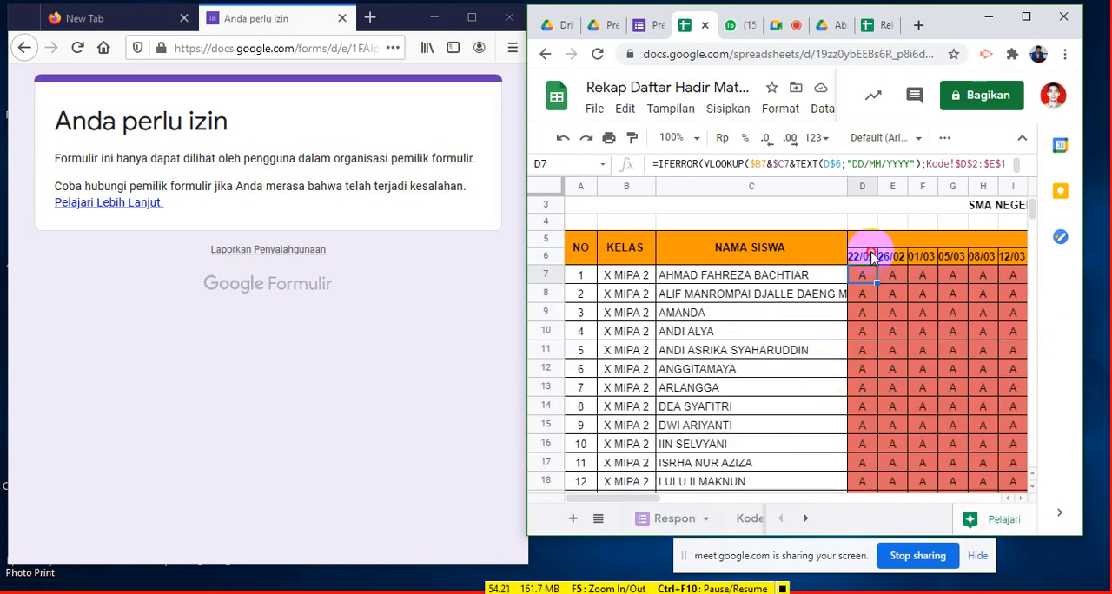
# - Change the first attendance date in D6 to 19/02
pyautogui.click(869, 256)
pyautogui.write('1')
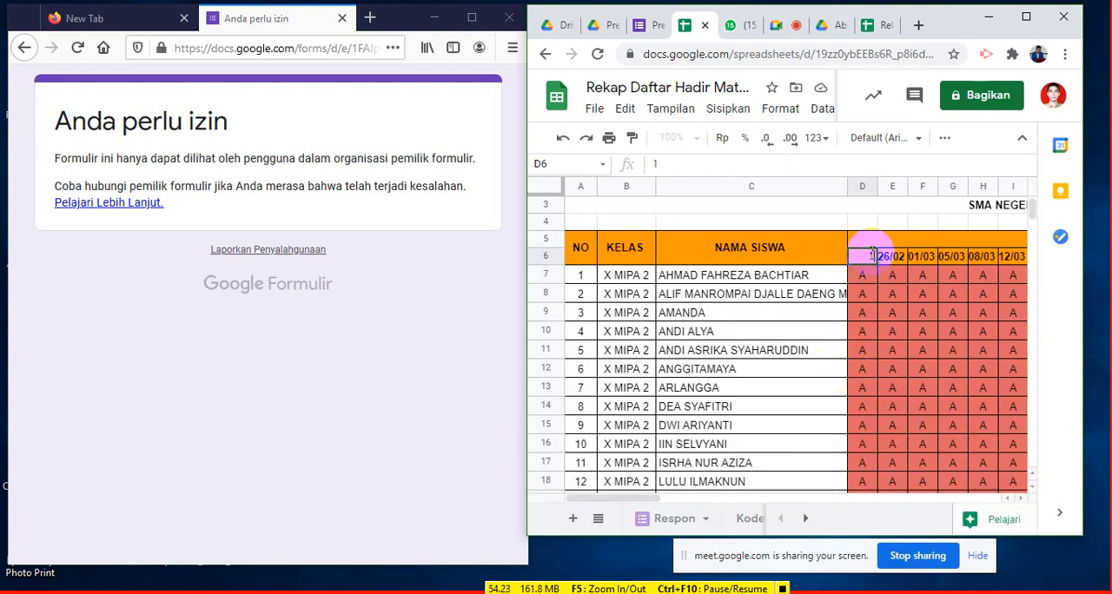
pyautogui.write('9/02')
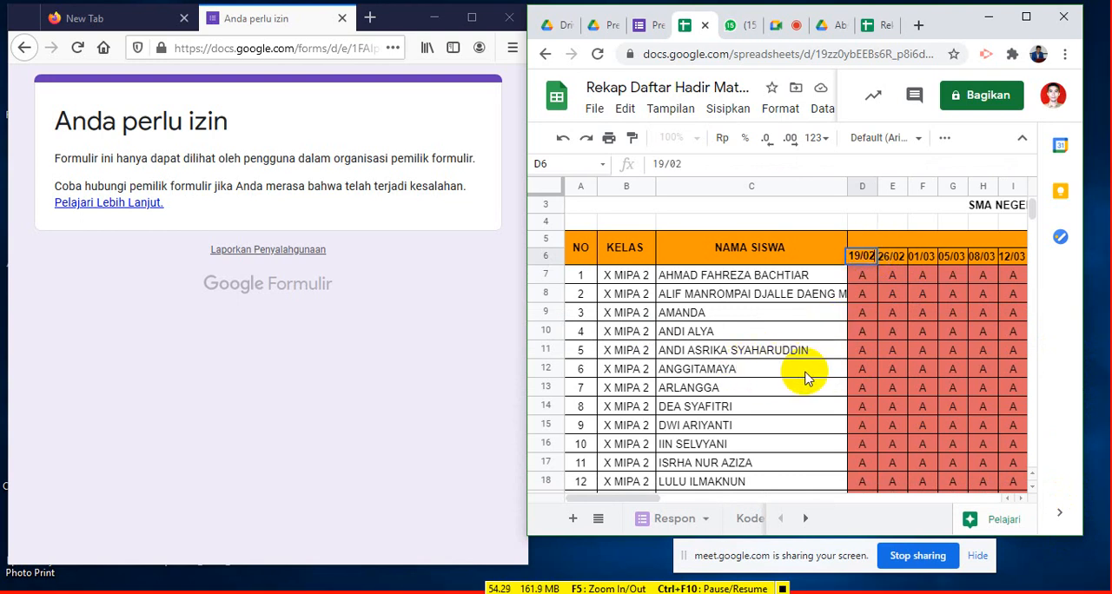
pyautogui.press('Down')
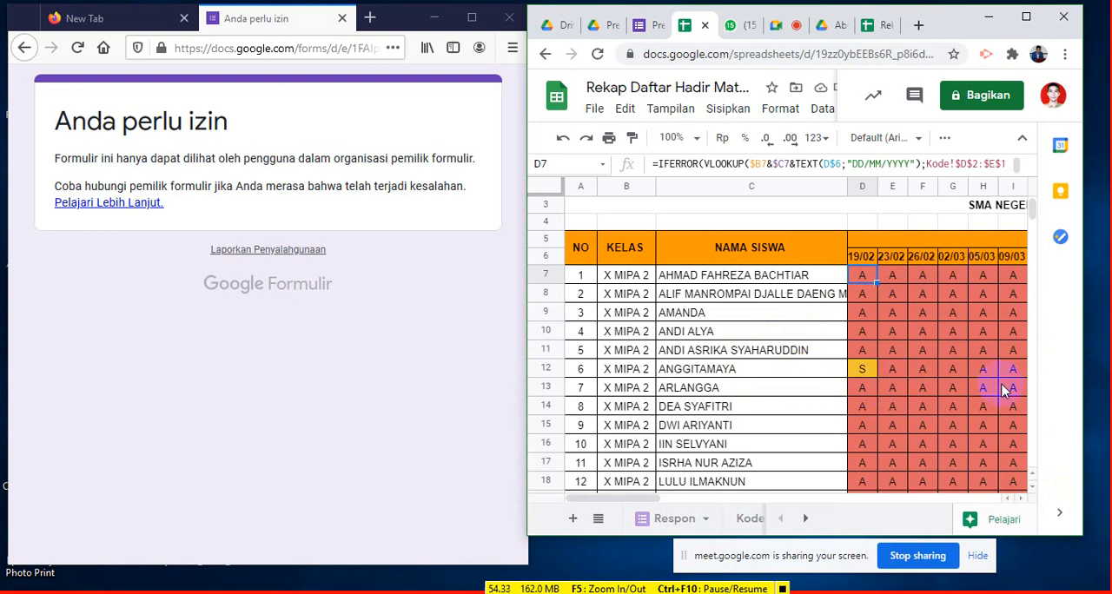
# - Open the help article linked from the form's permission notice in Firefox
pyautogui.click(125, 205)
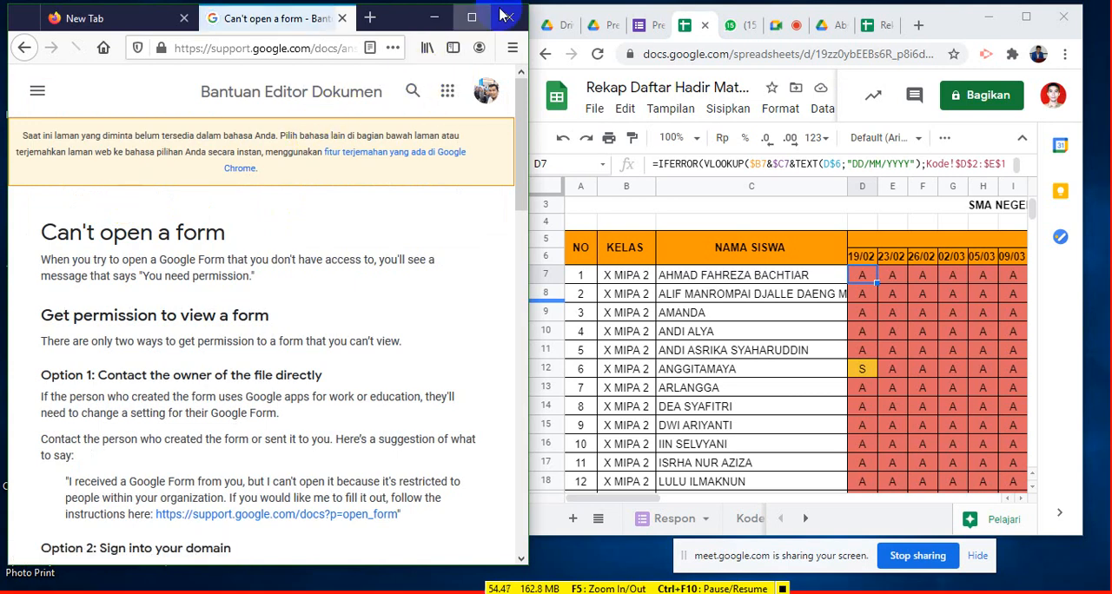
pyautogui.click(323, 47)
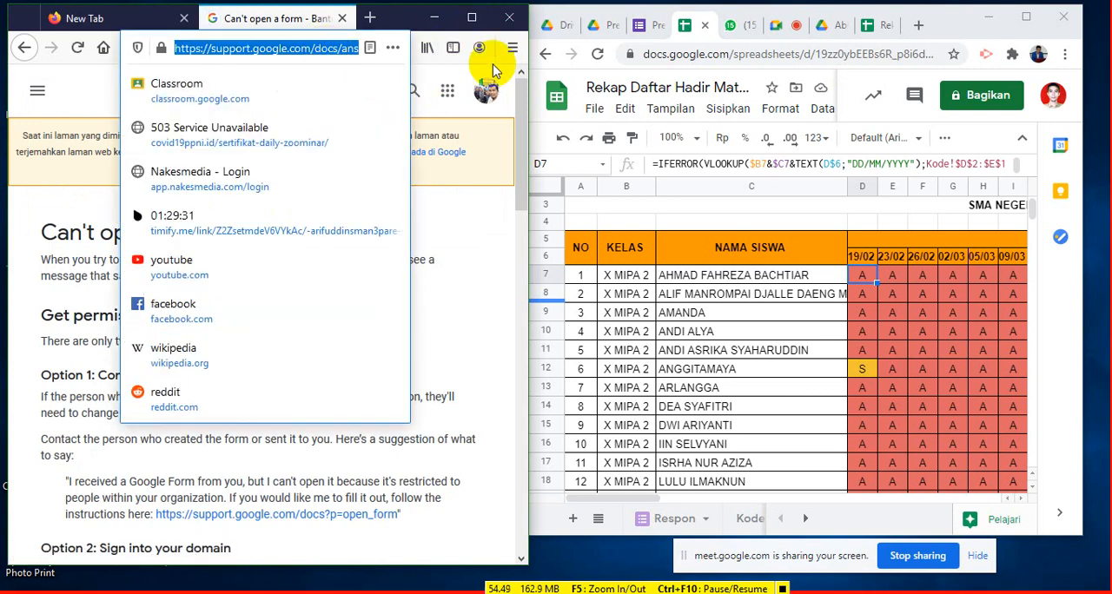
# - Return to the Presensi Online Matematika form in Chrome and get its shortened sharing link for copying
pyautogui.click(641, 25)
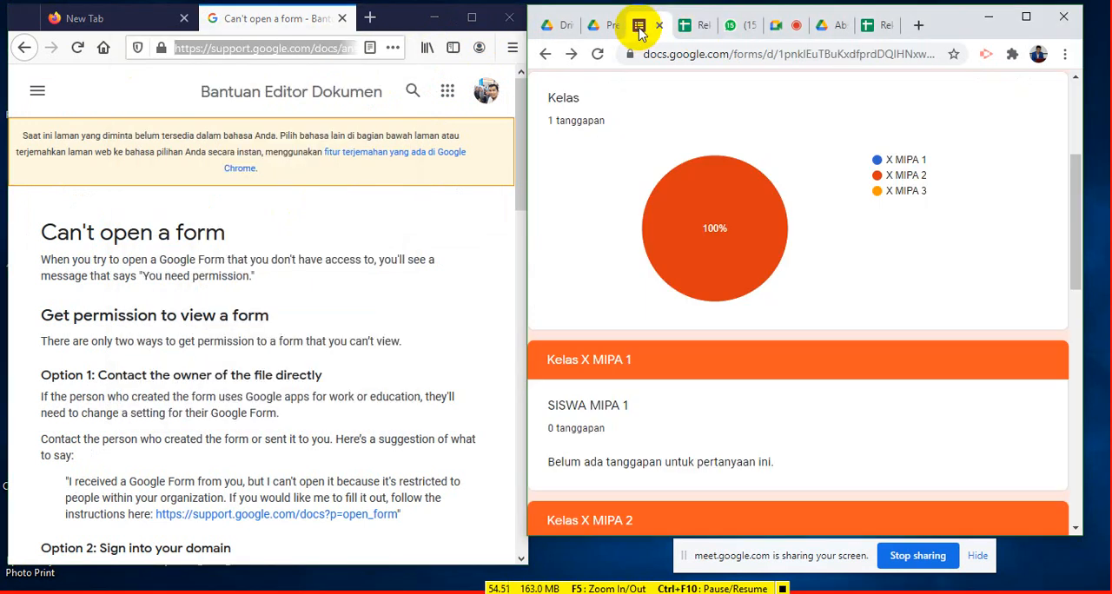
pyautogui.scroll(3, 826, 237)
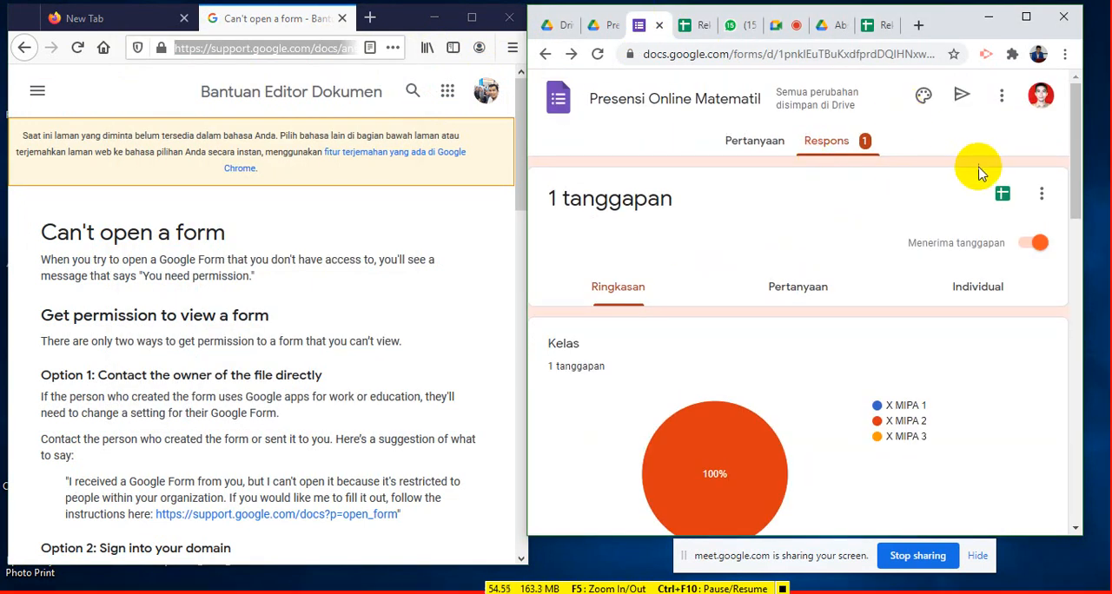
pyautogui.click(961, 100)
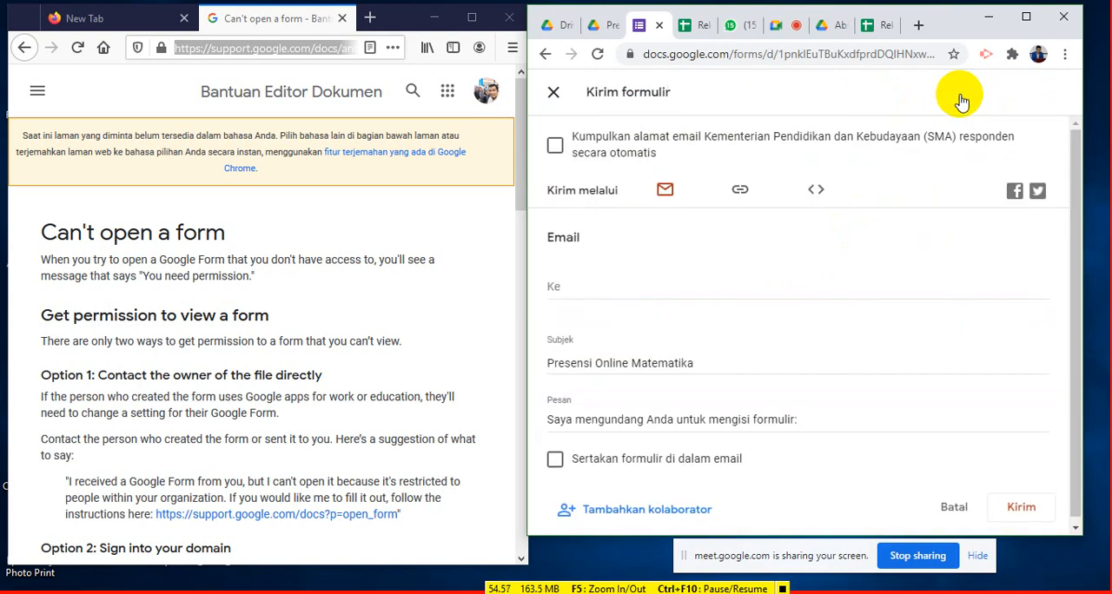
pyautogui.click(746, 191)
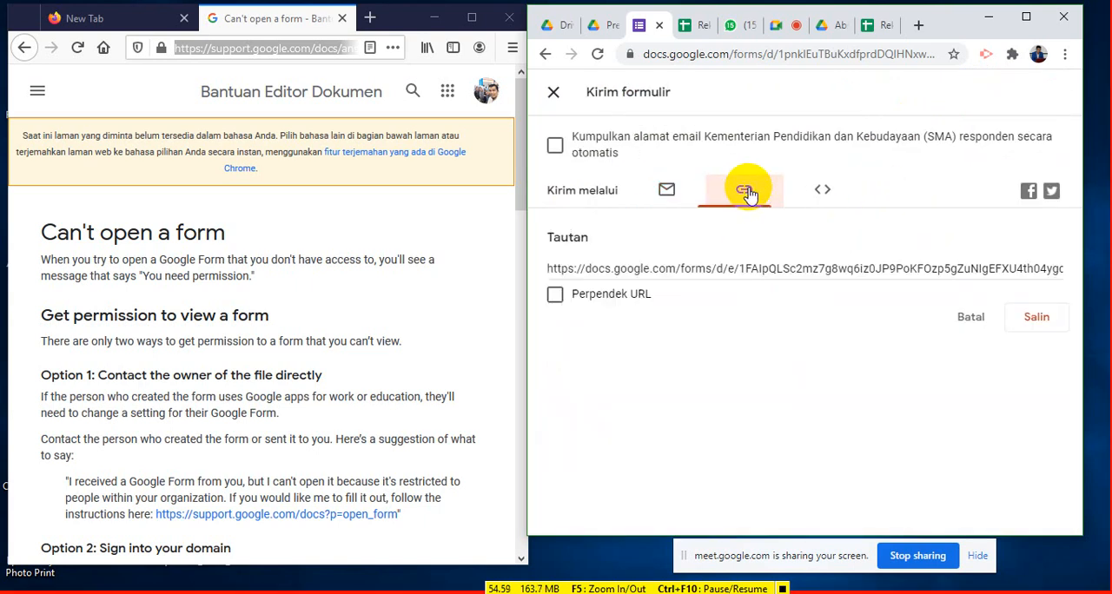
pyautogui.click(554, 296)
pyautogui.hotkey('ctrl', 'c')
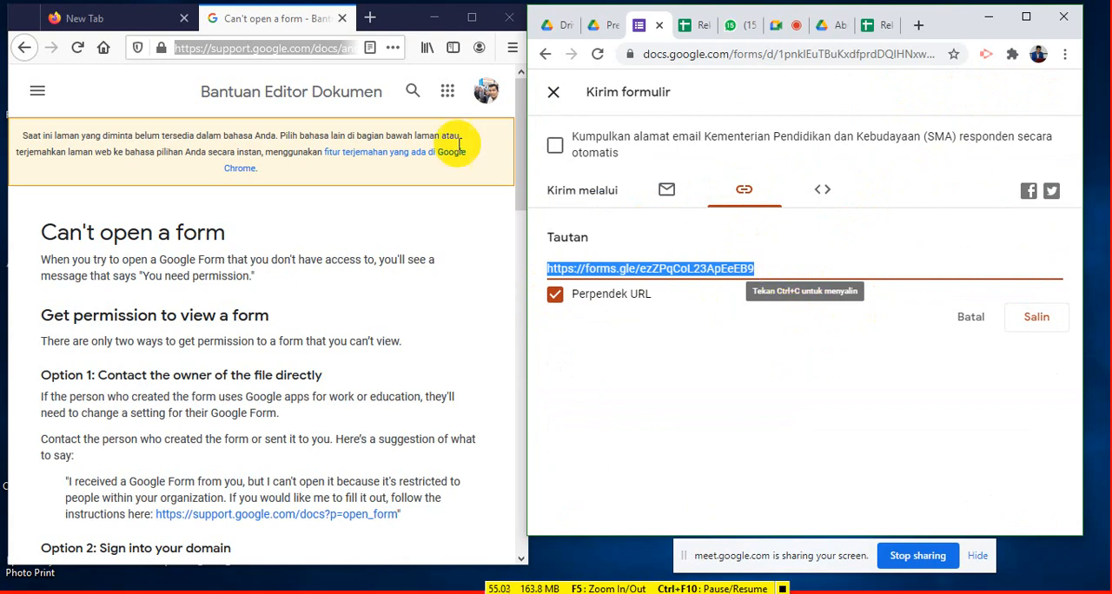
pyautogui.click(311, 47)
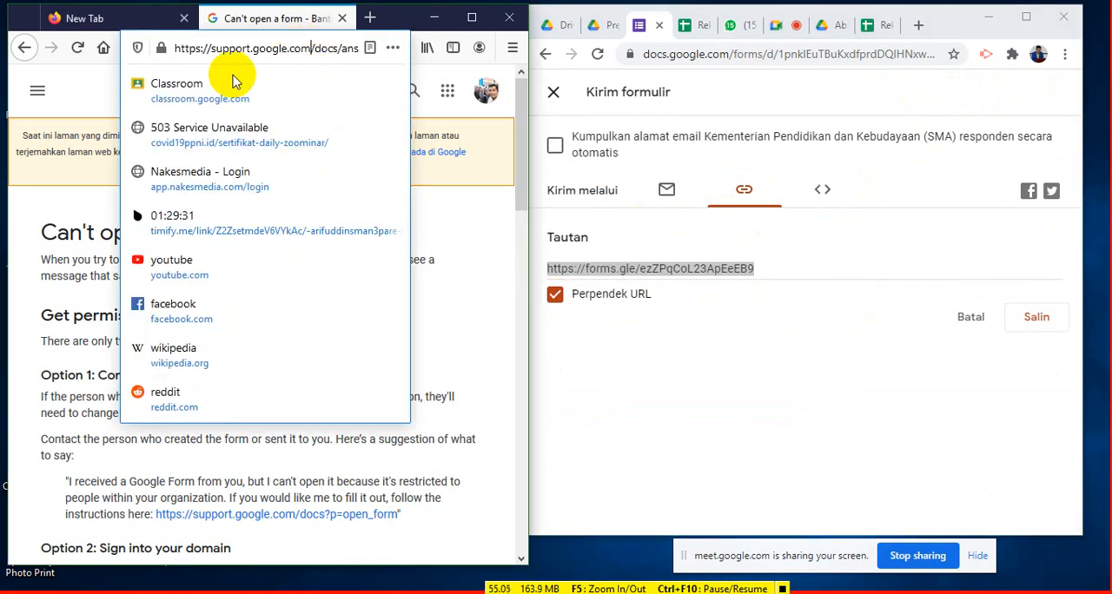
pyautogui.click(171, 50)
pyautogui.click(184, 48)
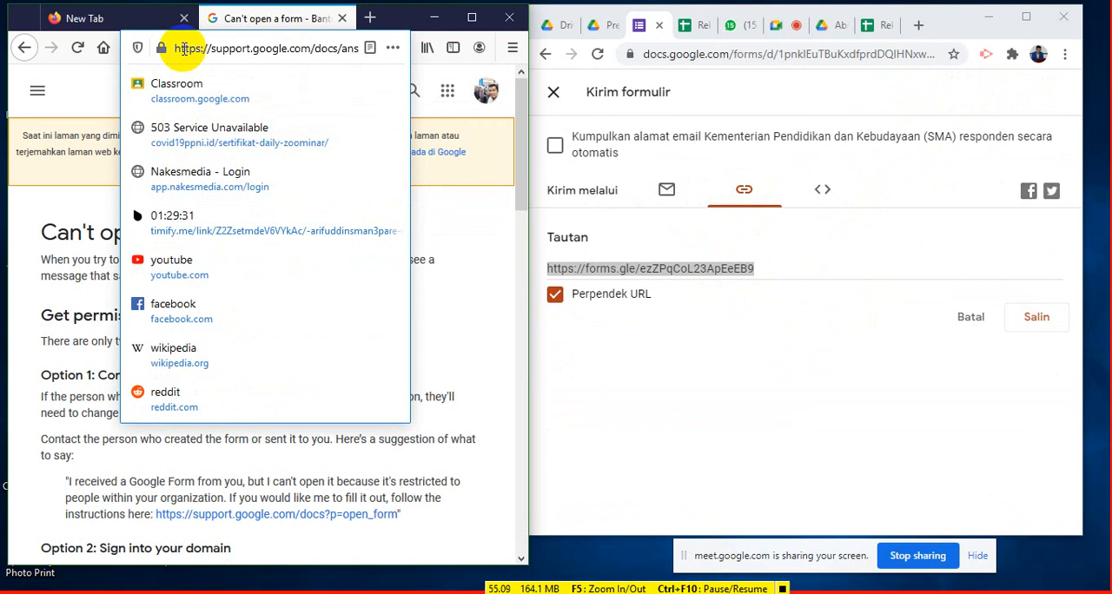
pyautogui.click(183, 48)
pyautogui.hotkey('ctrl', 'v')
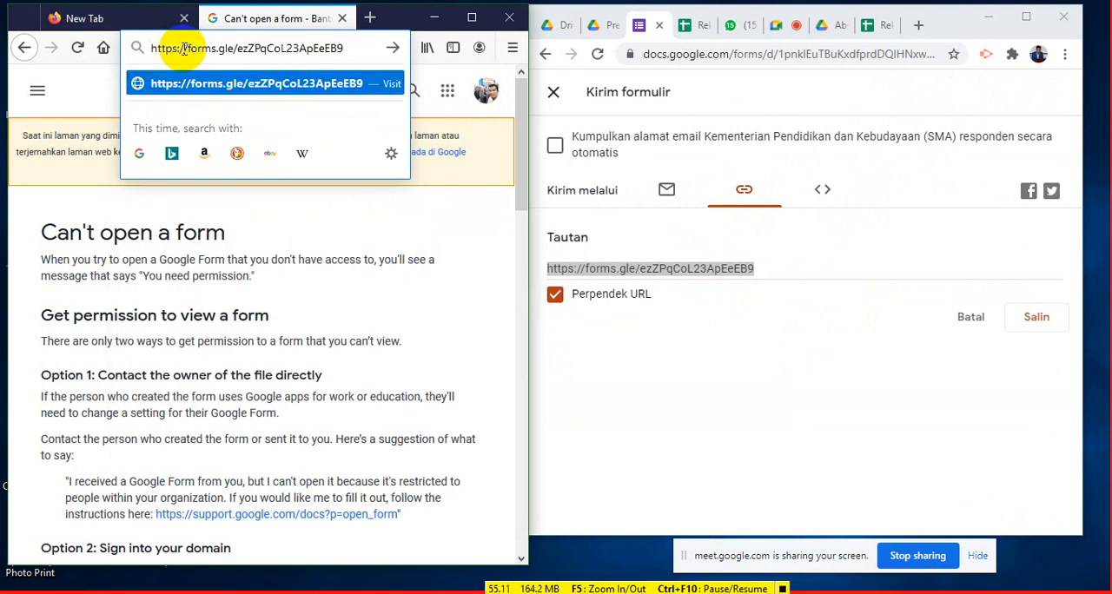
pyautogui.press('Return')
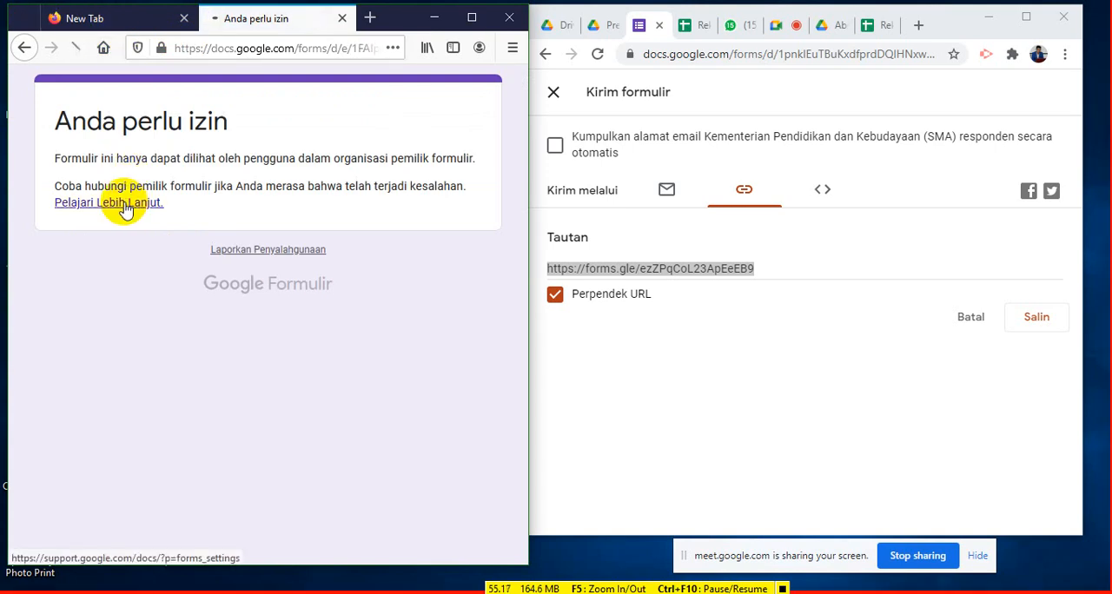
# - Follow the permission notice's help link again, close that page and quit Firefox
pyautogui.click(126, 209)
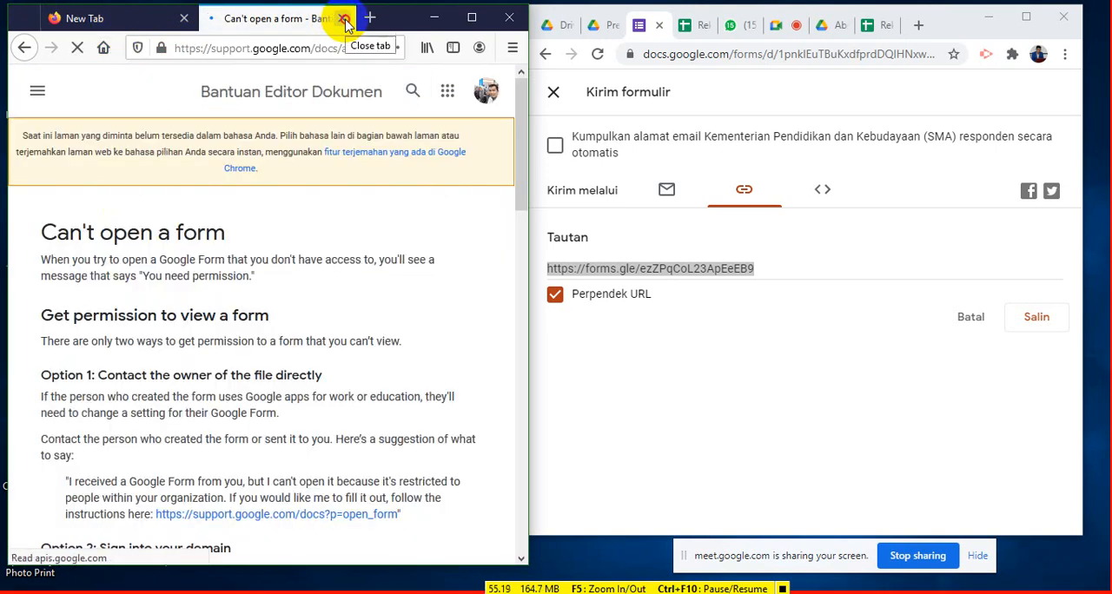
pyautogui.click(343, 19)
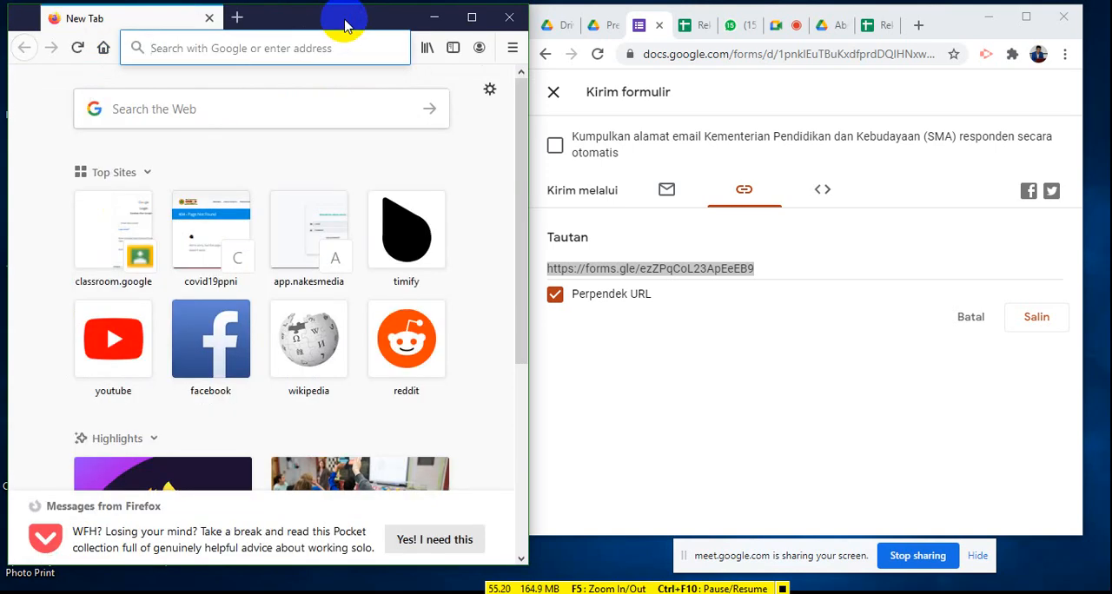
pyautogui.click(510, 18)
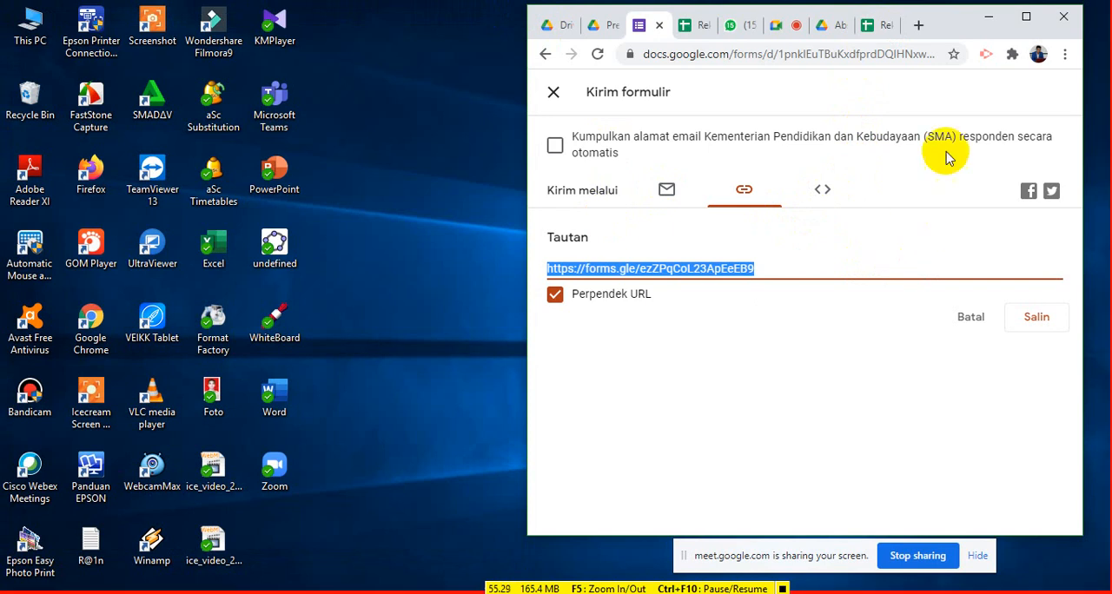
# - Maximize the Chrome window and close the send dialog of the Presensi Online Matematika form
pyautogui.click(880, 27)
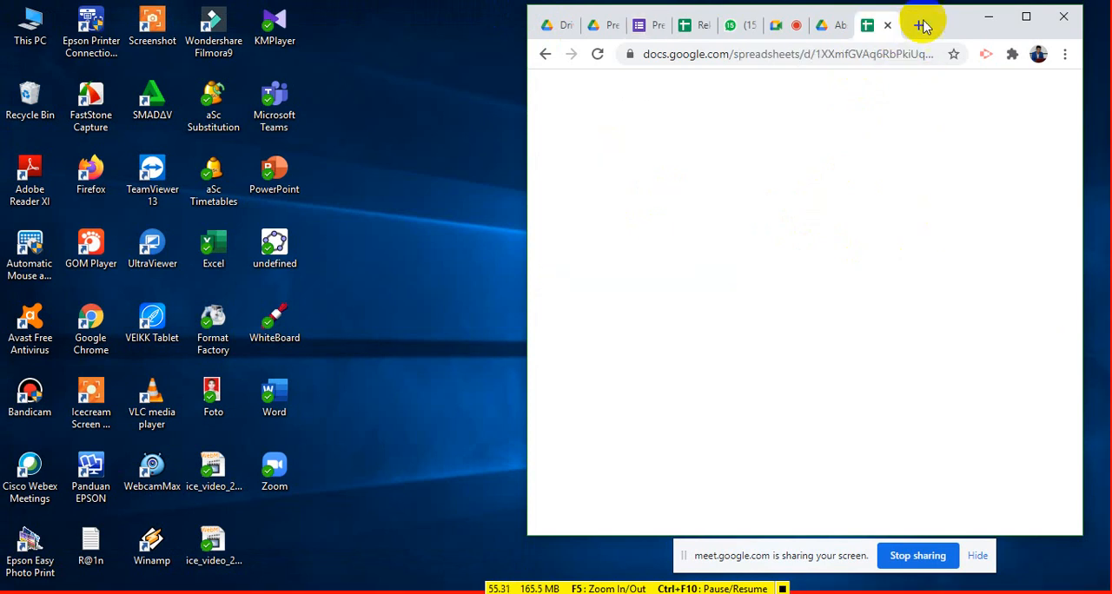
pyautogui.click(1032, 17)
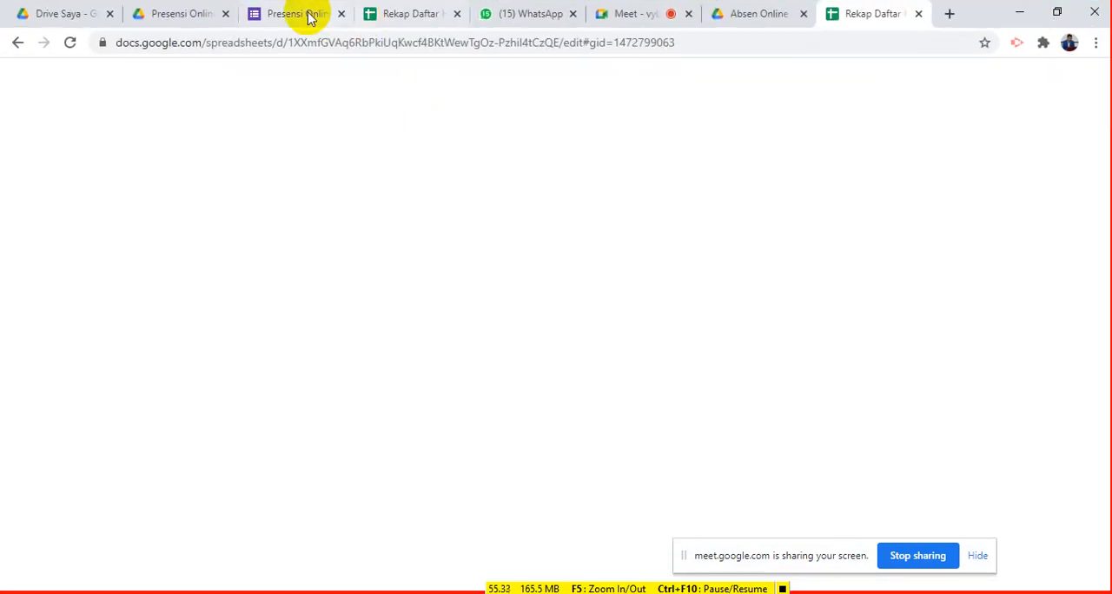
pyautogui.click(306, 16)
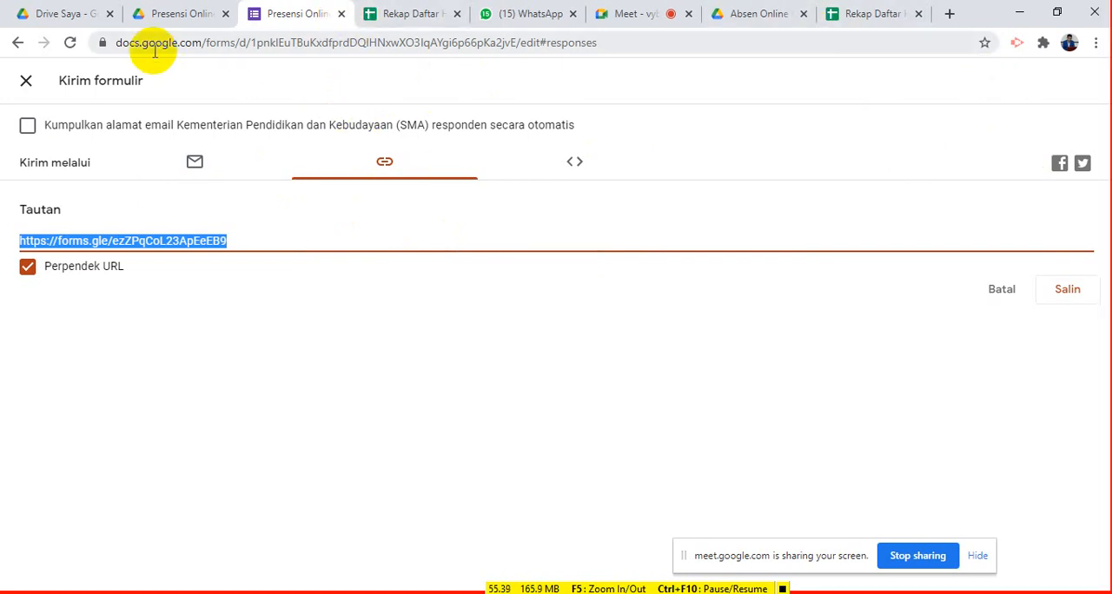
pyautogui.click(29, 81)
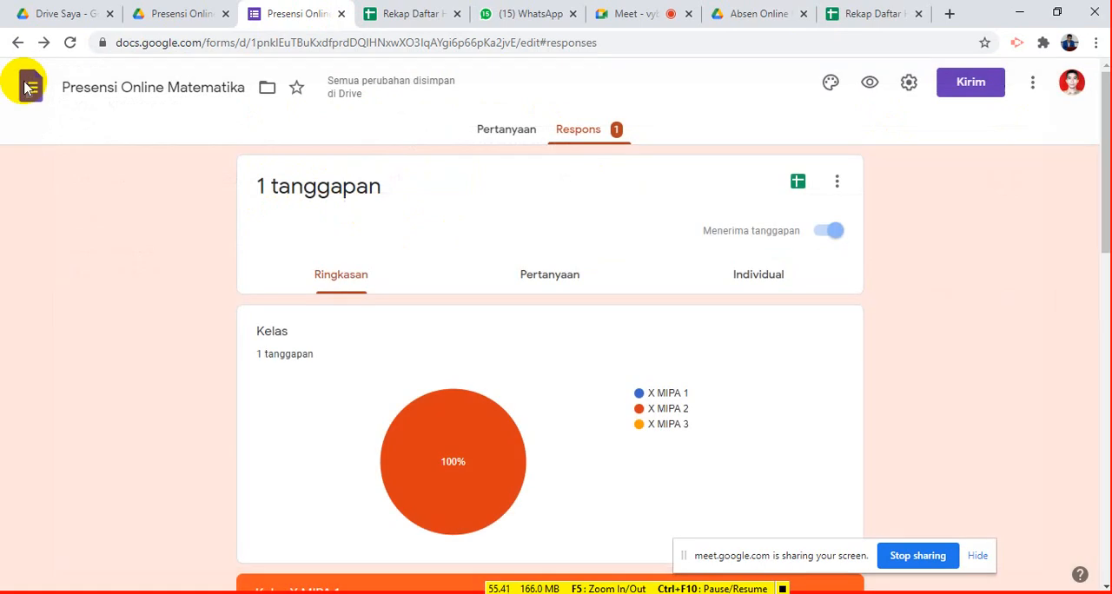
# - Open the attendance form's respondent preview, choose class X MIPA 1 and continue to the student section
pyautogui.click(882, 82)
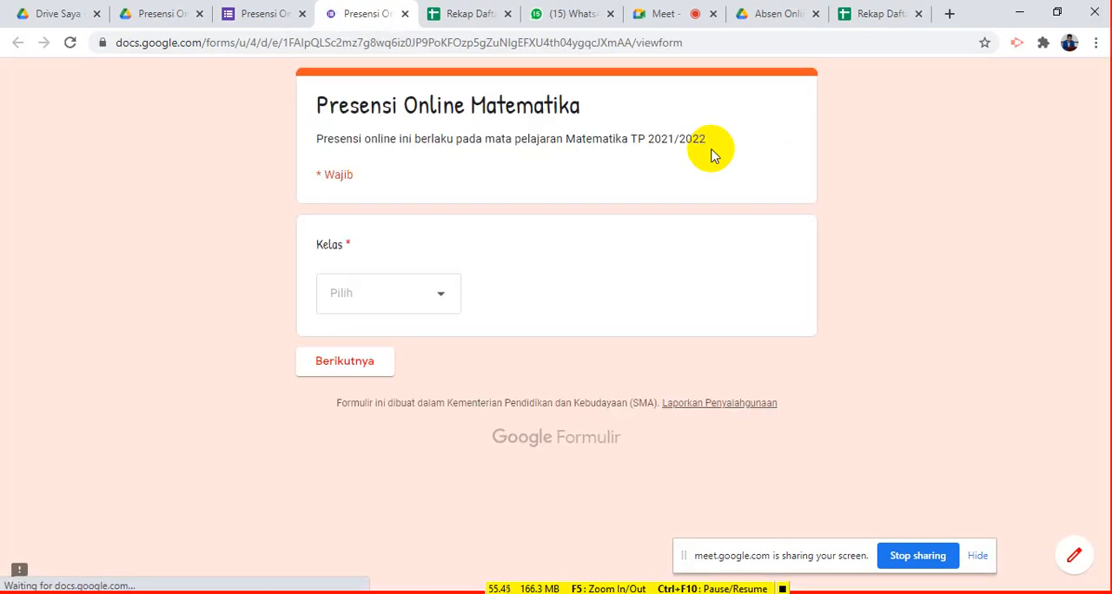
pyautogui.click(446, 294)
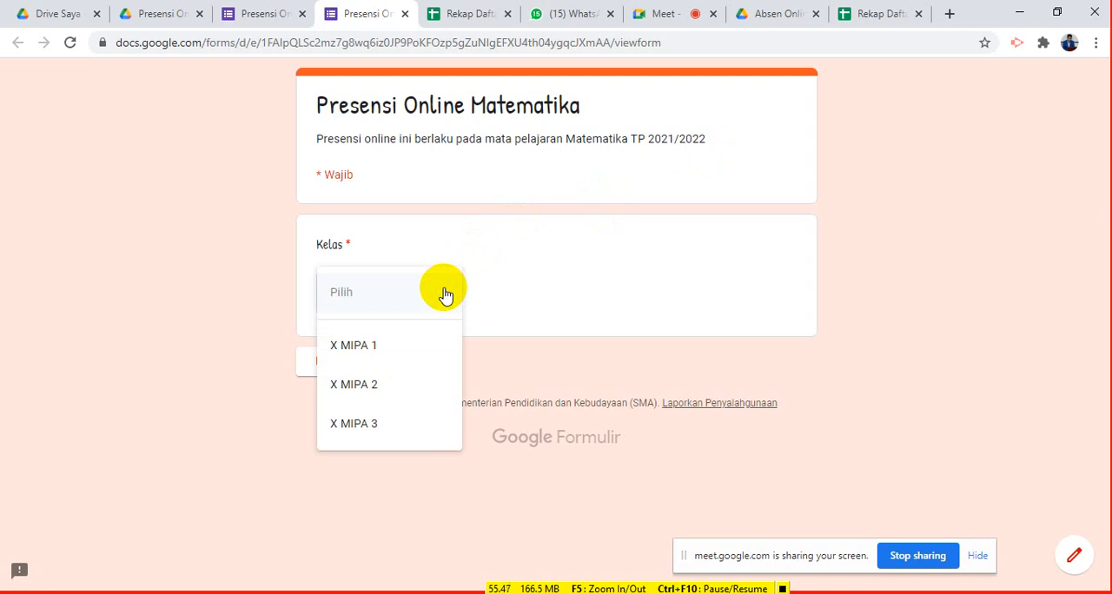
pyautogui.click(409, 347)
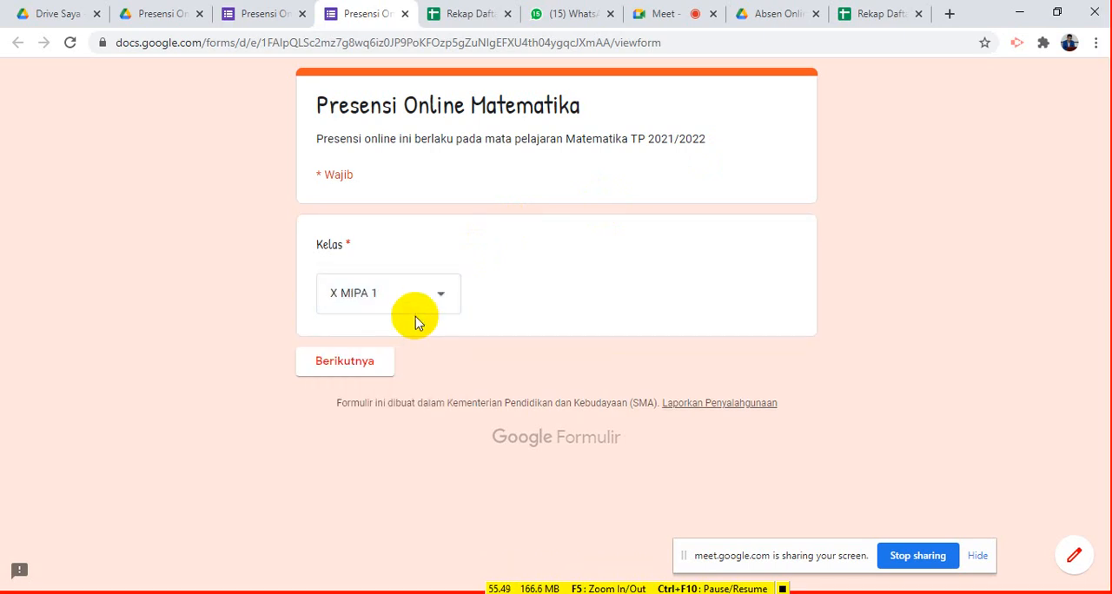
pyautogui.click(366, 363)
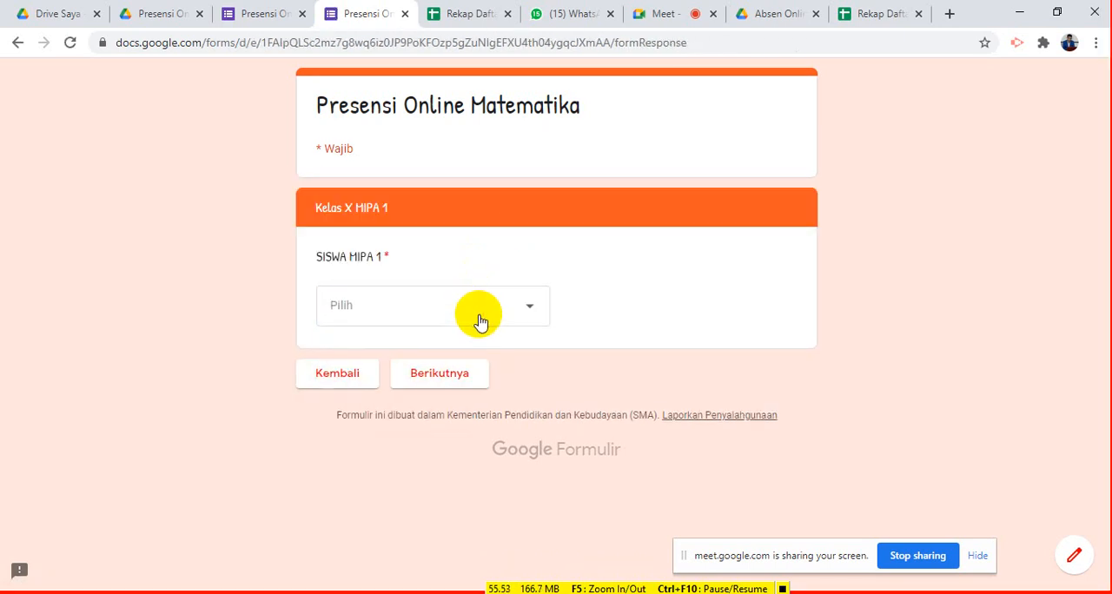
# - Select the third student in the X MIPA 1 list, mark attendance as H and submit the form
pyautogui.click(480, 316)
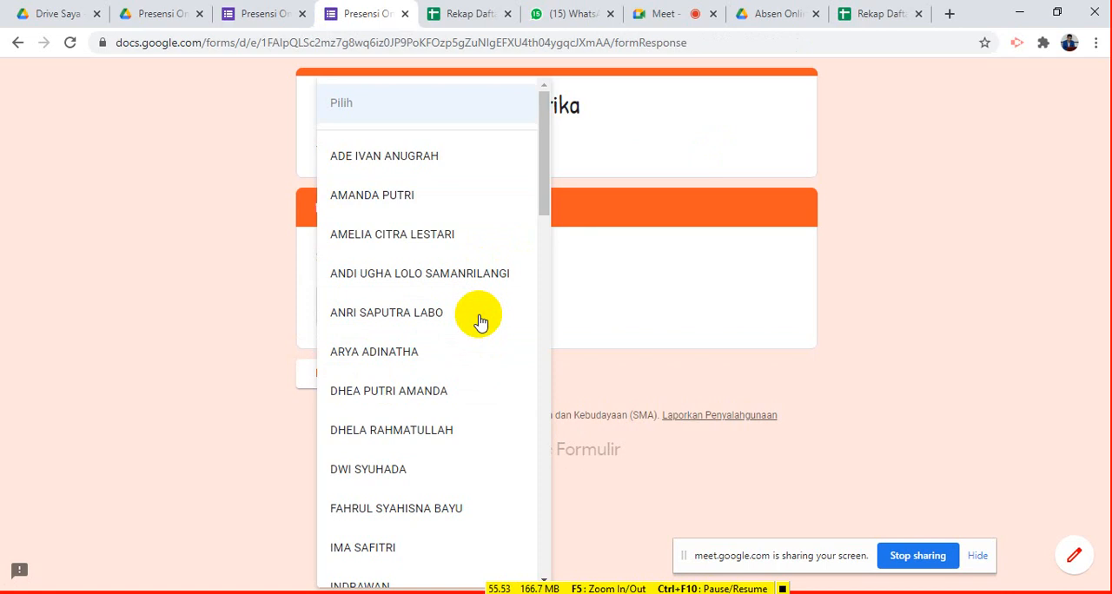
pyautogui.click(417, 234)
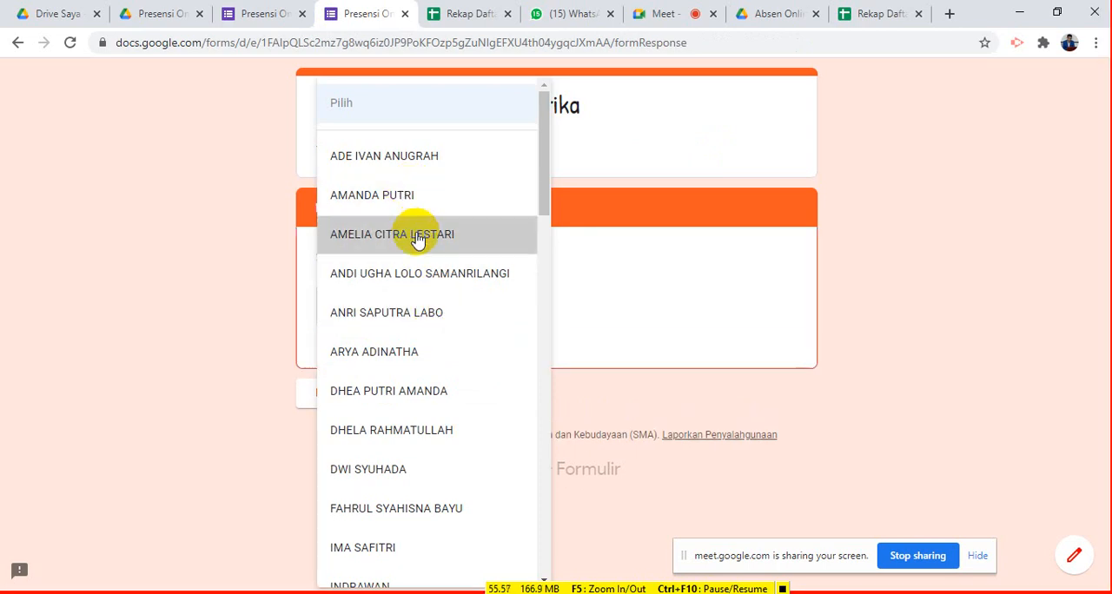
pyautogui.click(424, 373)
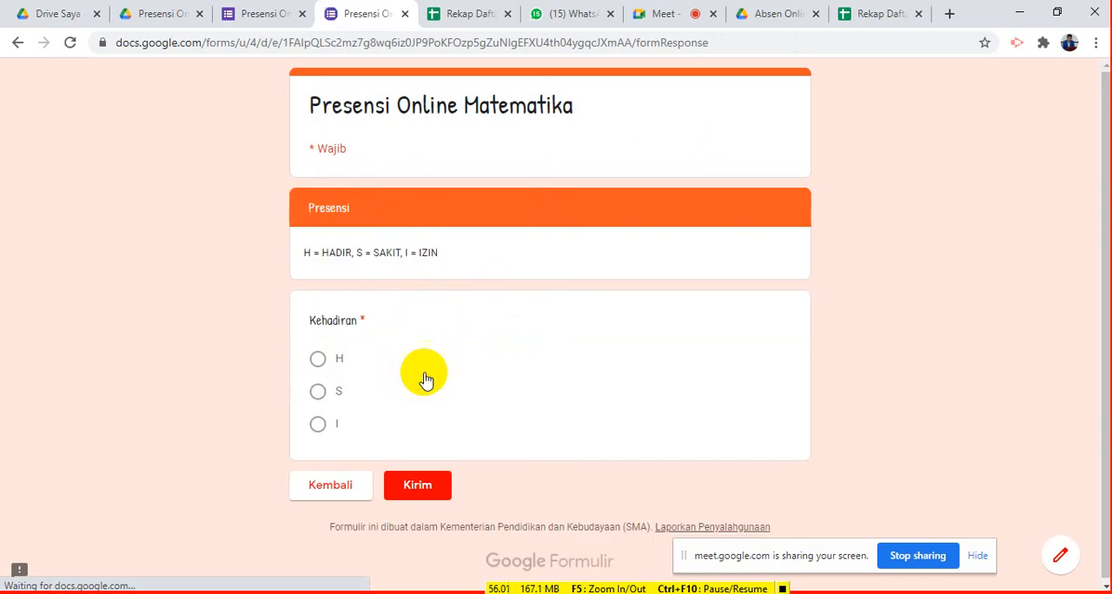
pyautogui.click(320, 360)
pyautogui.click(415, 494)
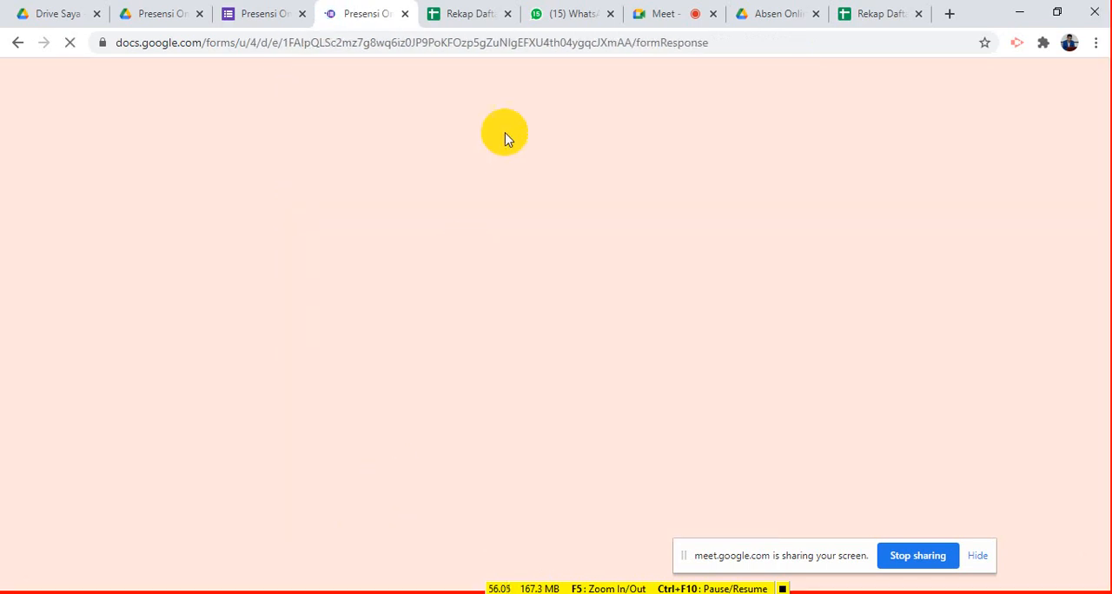
# - Submit another response for X MIPA 1, choosing the fifth student in the list and marking attendance as S
pyautogui.click(376, 187)
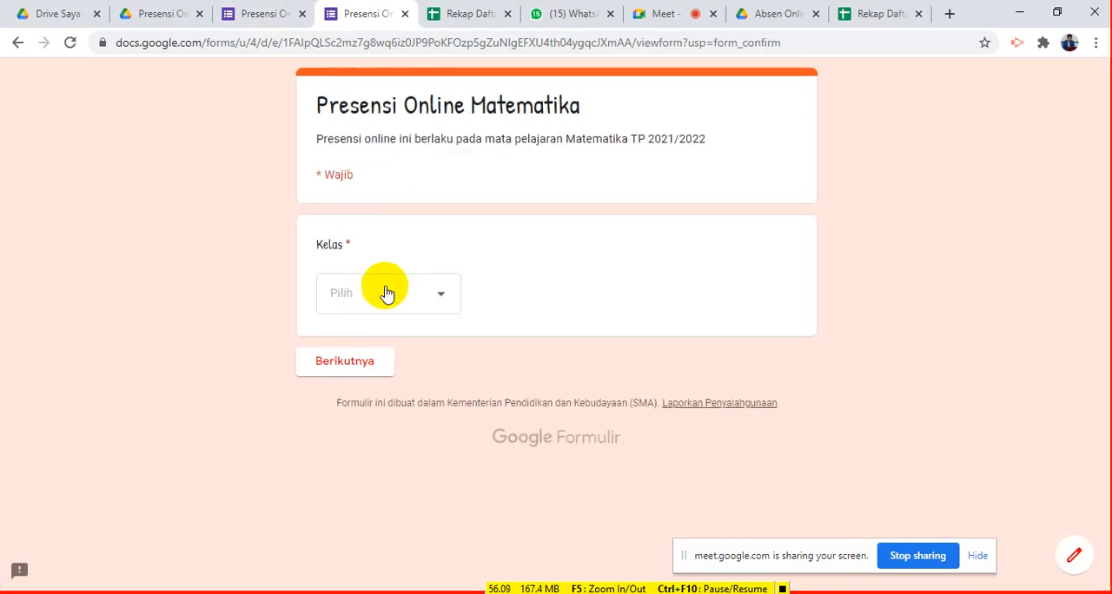
pyautogui.click(386, 294)
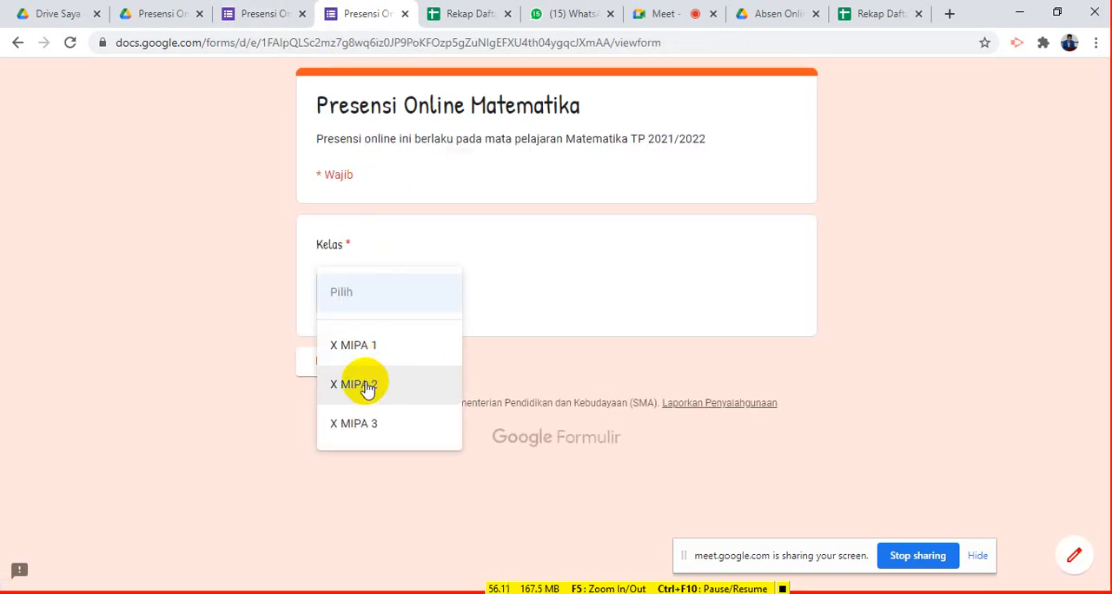
pyautogui.click(371, 356)
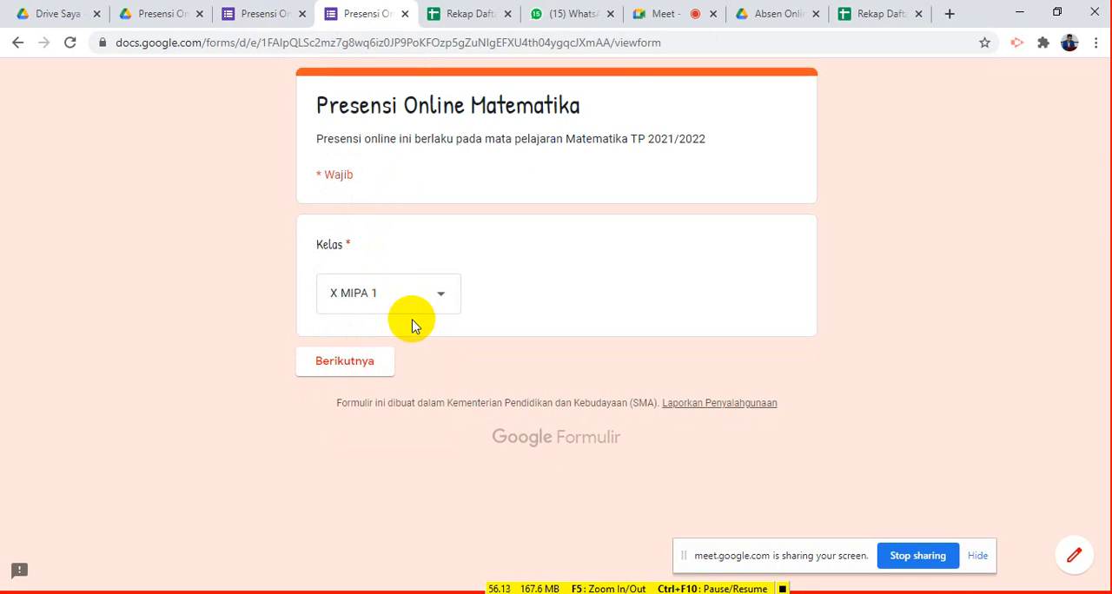
pyautogui.click(371, 360)
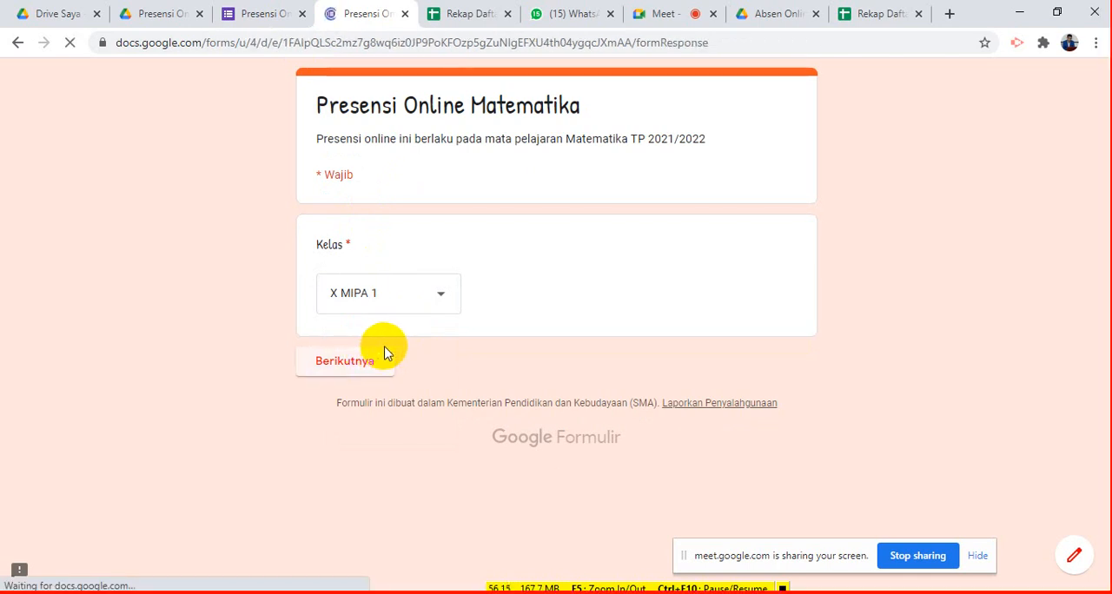
pyautogui.click(413, 314)
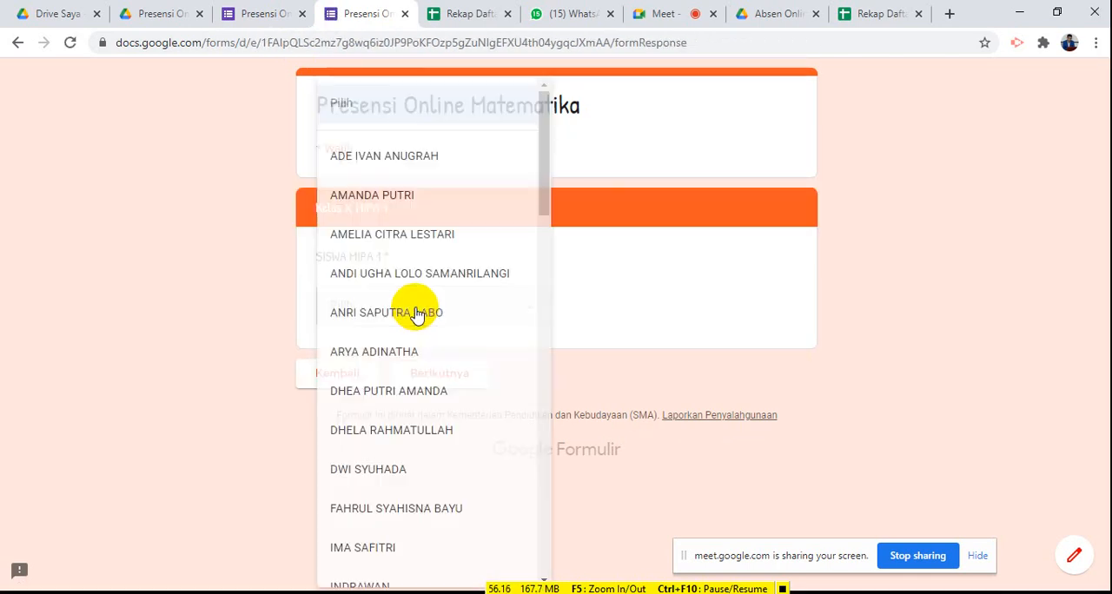
pyautogui.click(409, 316)
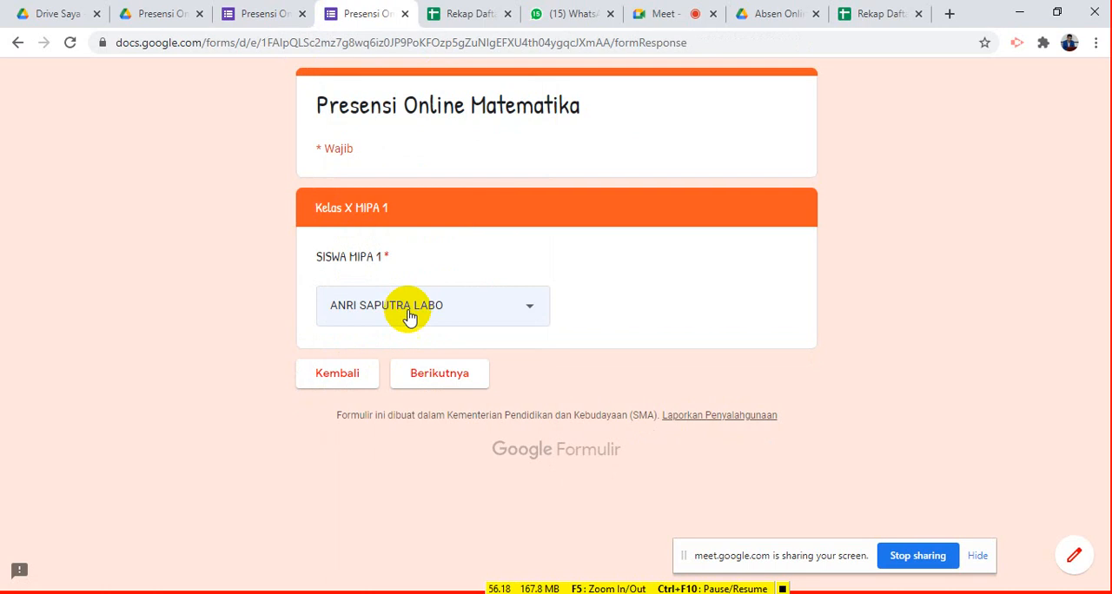
pyautogui.click(411, 380)
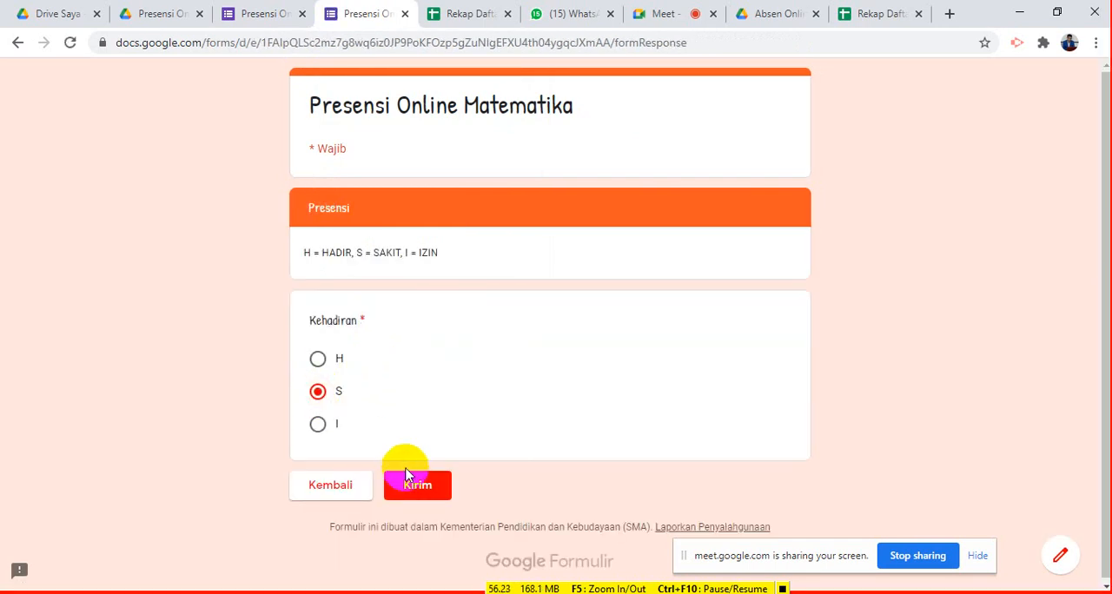
pyautogui.click(410, 484)
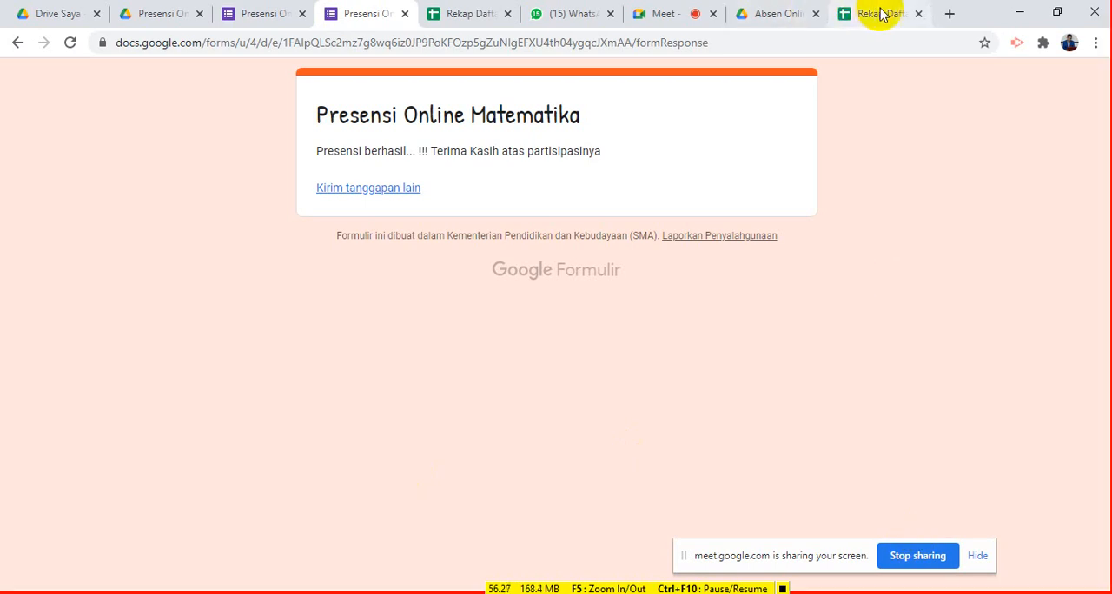
# - In the Rekap Daftar Hadir Matematika spreadsheet, set the first attendance date on the X MIPA 1 sheet, cell D6, to 19/02
pyautogui.click(467, 10)
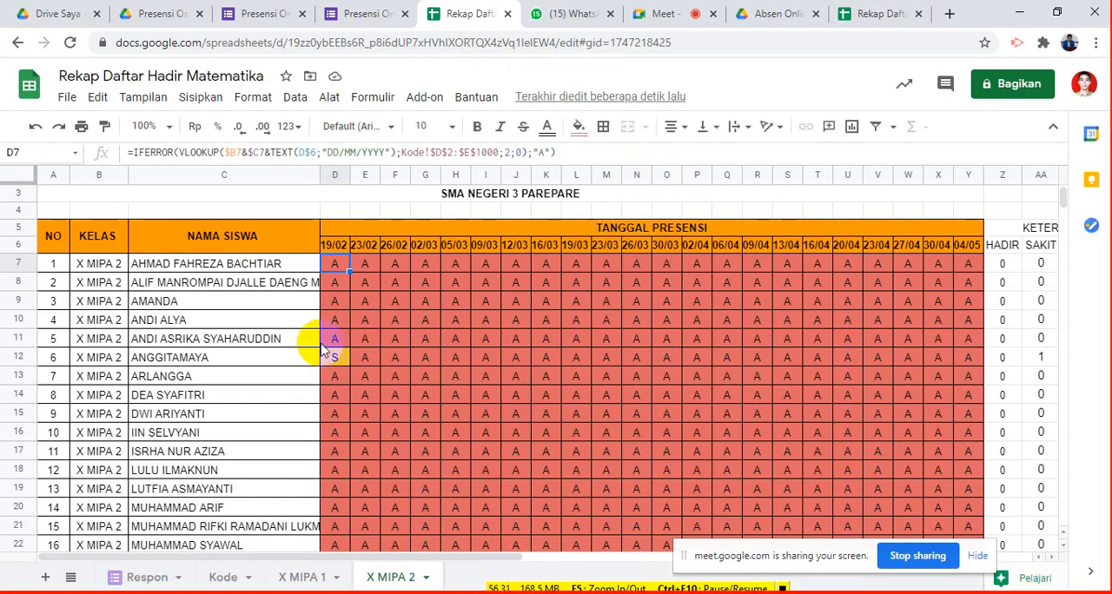
pyautogui.click(296, 578)
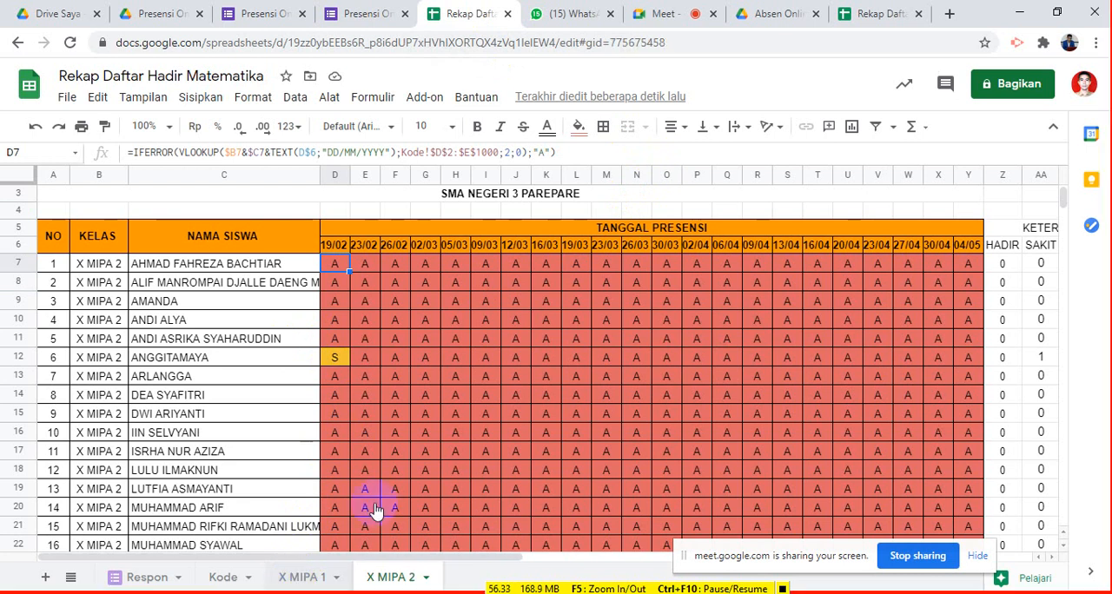
pyautogui.click(299, 578)
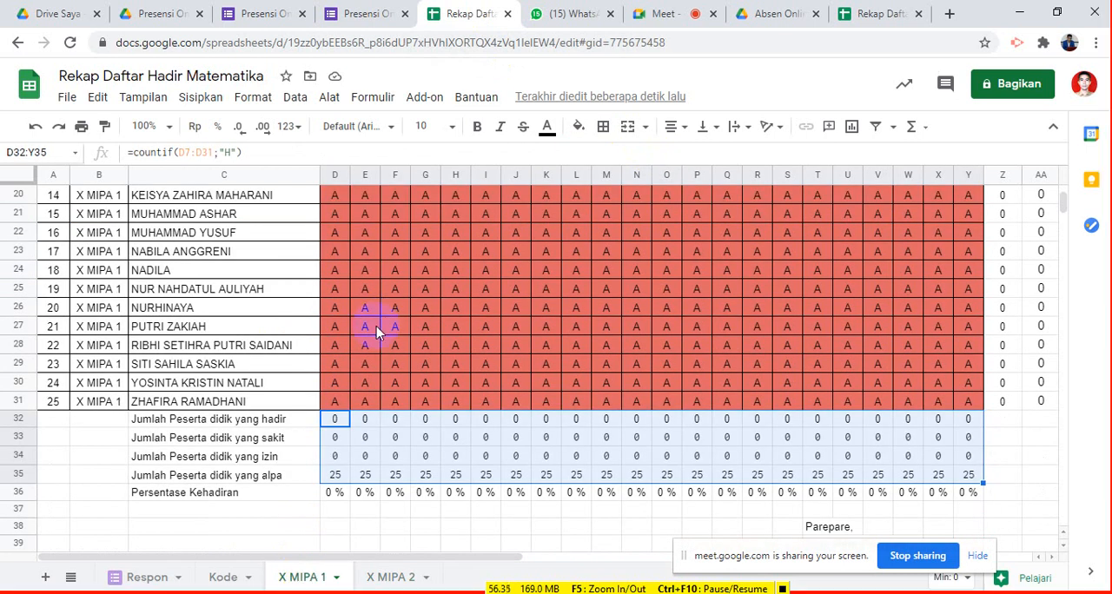
pyautogui.scroll(5, 372, 323)
pyautogui.click(343, 248)
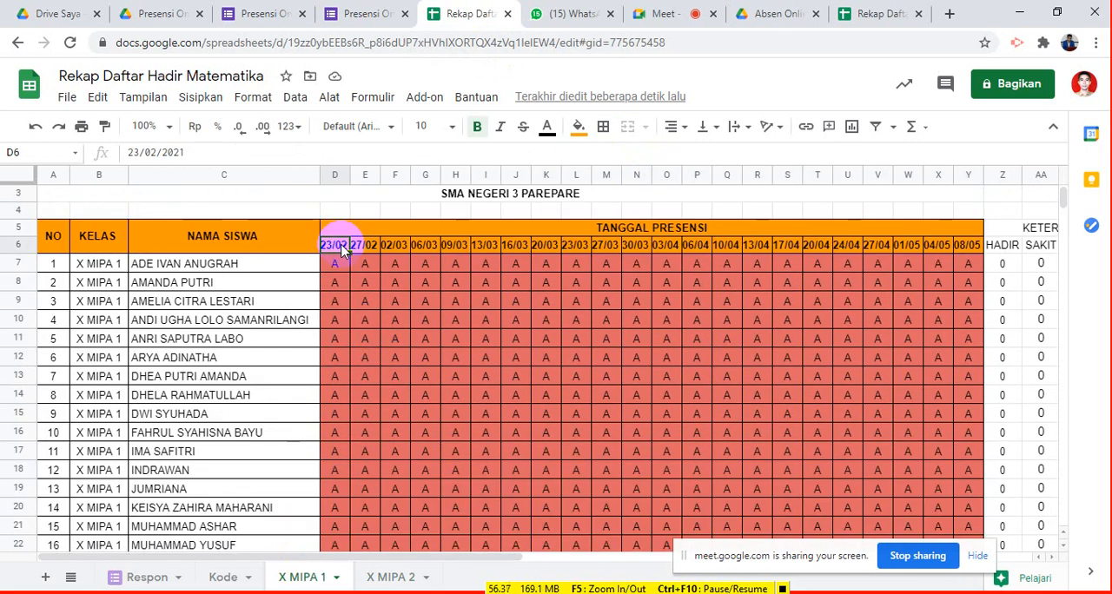
pyautogui.write('1')
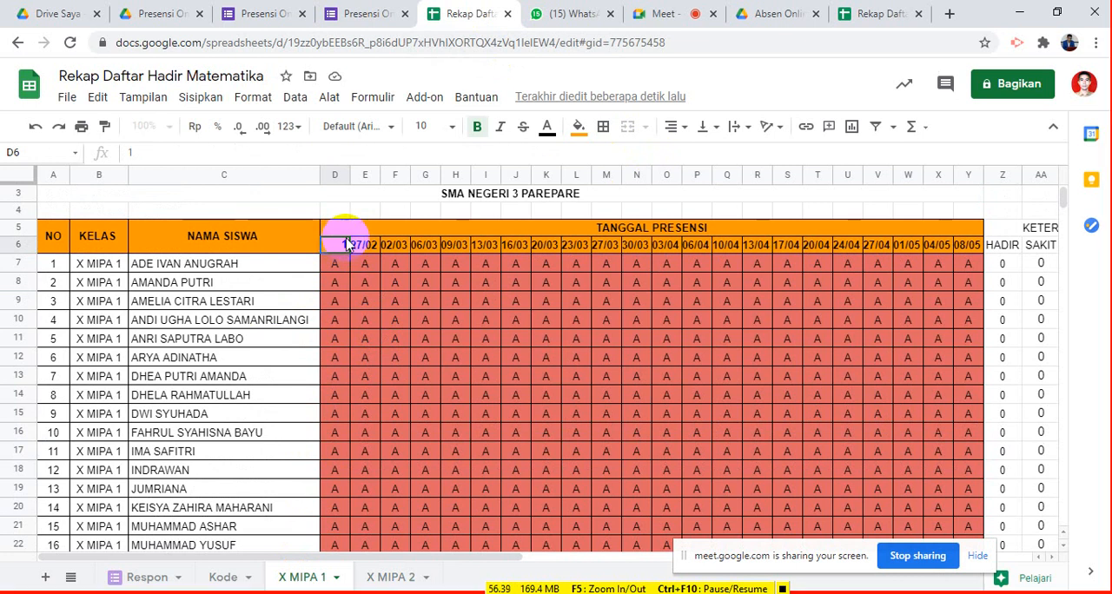
pyautogui.write('9/02')
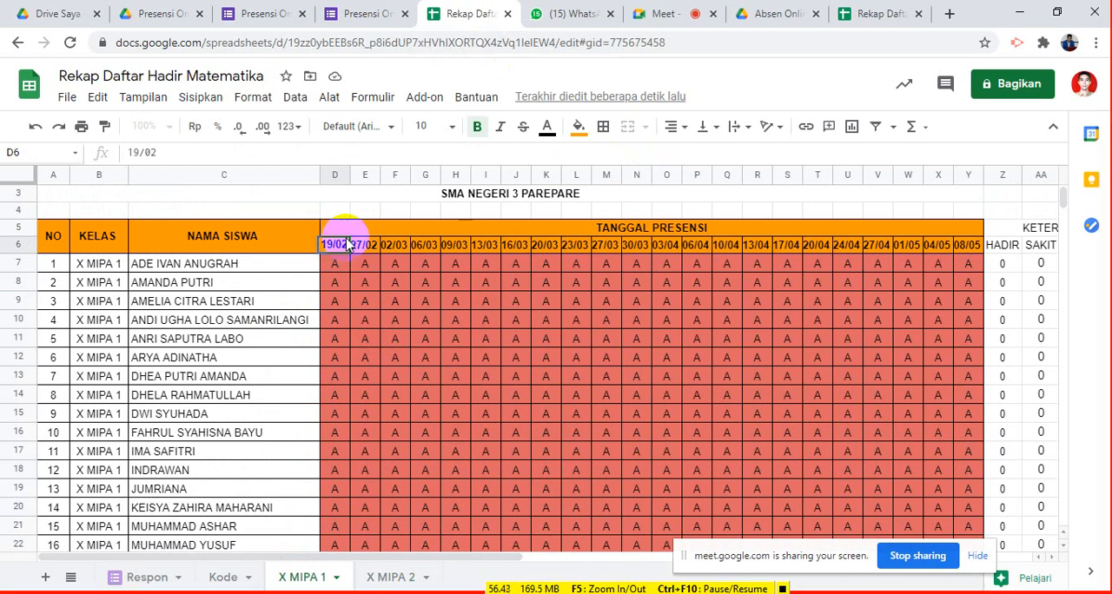
pyautogui.press('Return')
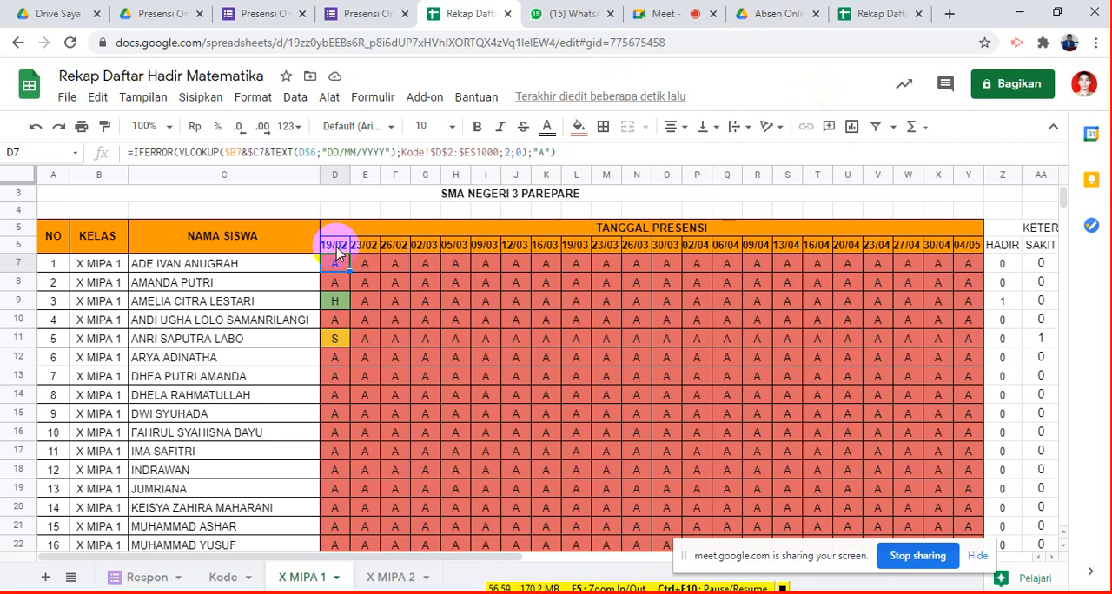
# - Open the print preview of the X MIPA 1 recap, examine the layout of its pages and cancel printing
pyautogui.click(68, 99)
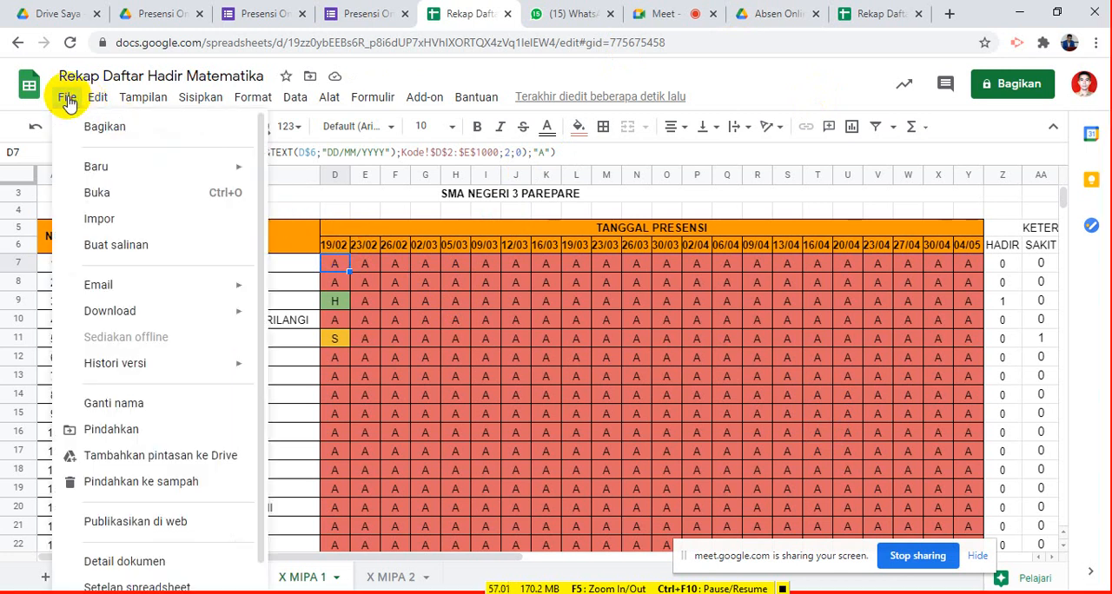
pyautogui.moveTo(130, 313)
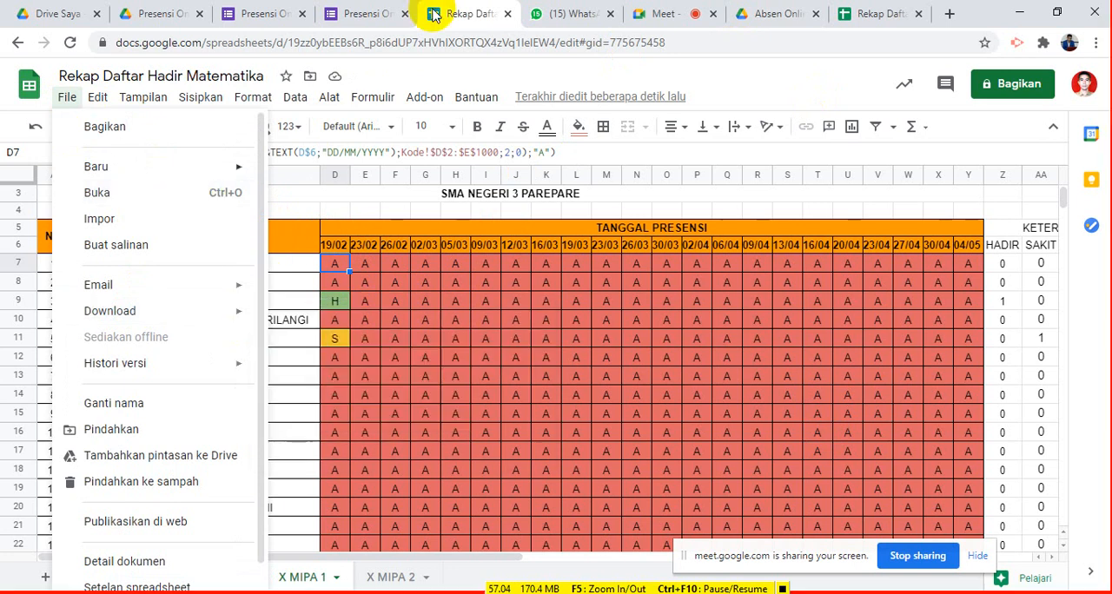
pyautogui.click(774, 45)
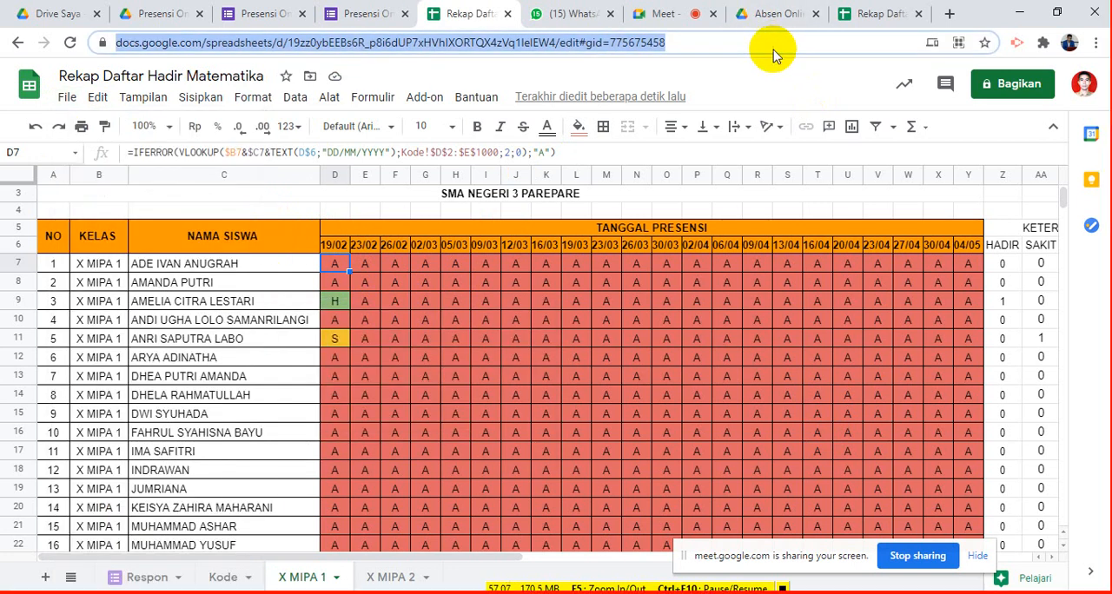
pyautogui.click(79, 129)
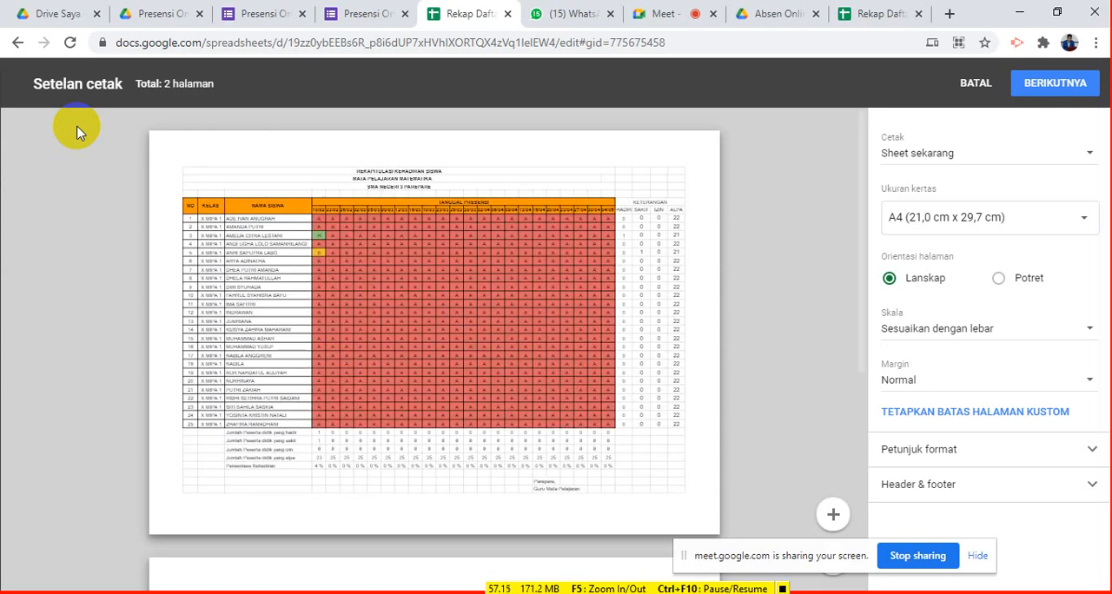
pyautogui.scroll(-1, 287, 204)
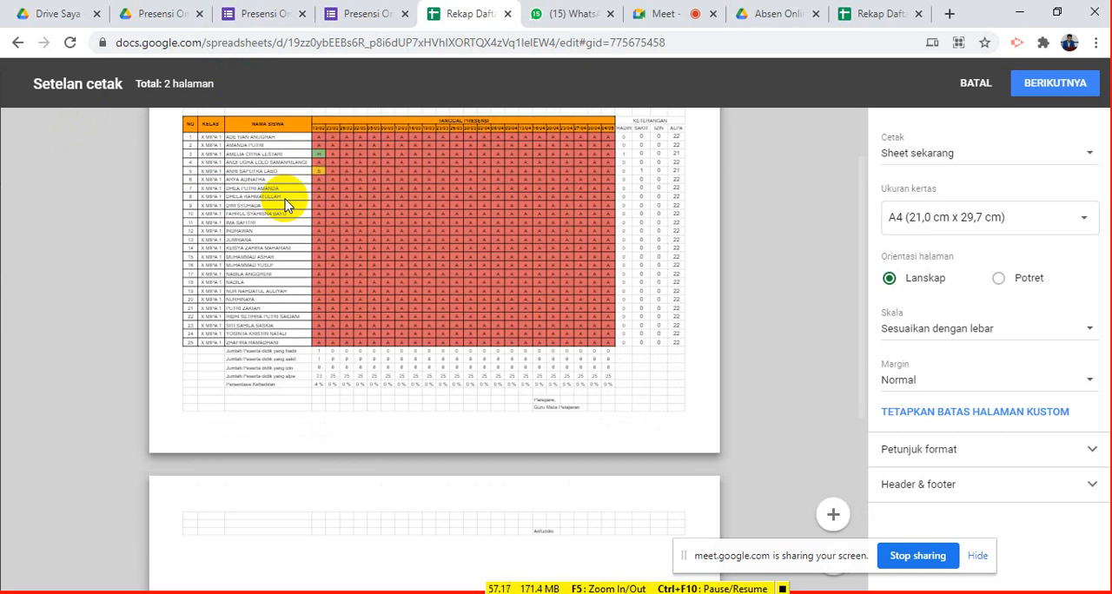
pyautogui.scroll(-3, 338, 240)
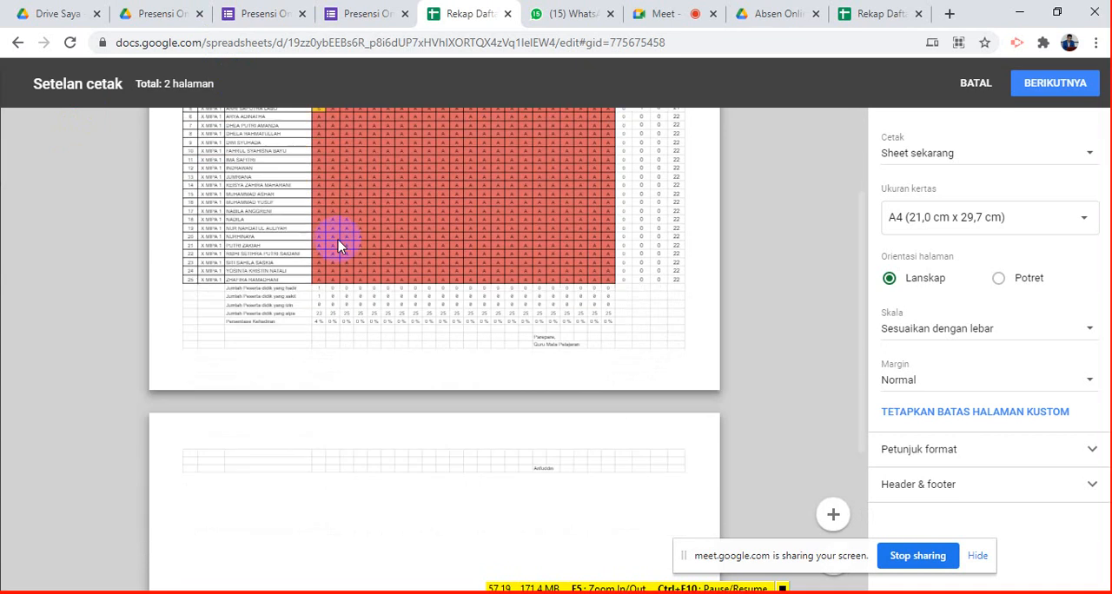
pyautogui.scroll(3, 358, 243)
pyautogui.scroll(-3, 357, 244)
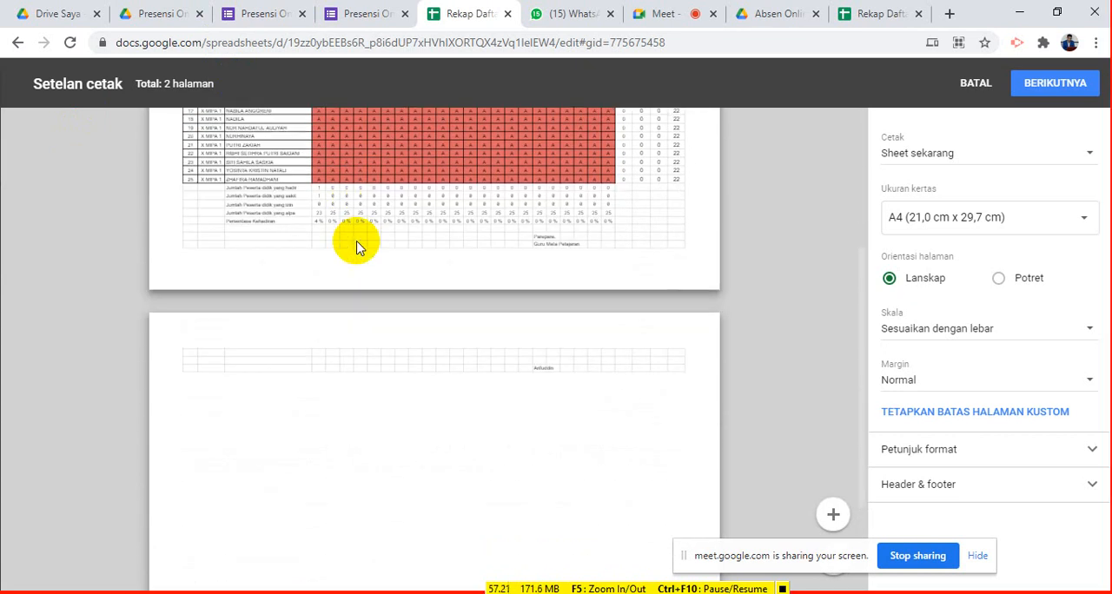
pyautogui.scroll(2, 358, 244)
pyautogui.scroll(1, 352, 271)
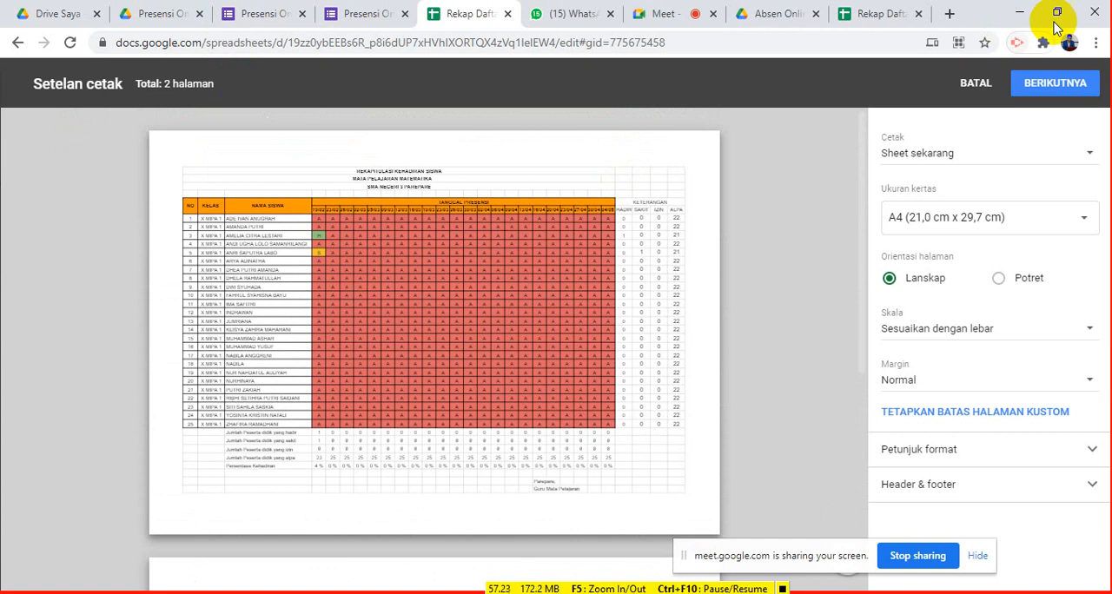
pyautogui.click(992, 87)
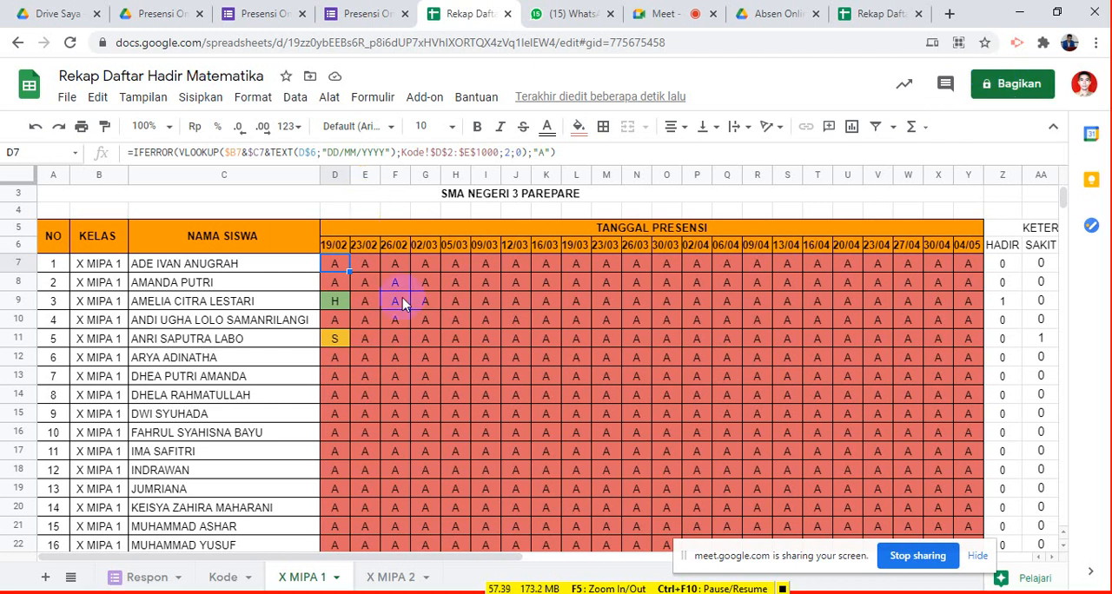
# - Inspect the date formula in cell E6 and the starting date in cell D6 of the X MIPA 1 sheet
pyautogui.click(357, 249)
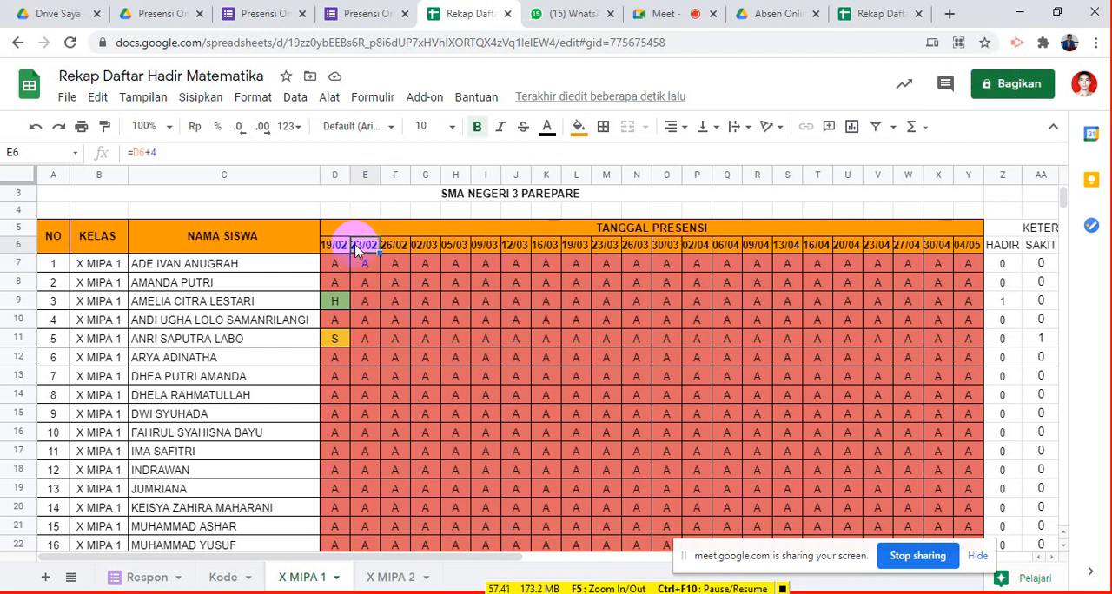
pyautogui.click(326, 249)
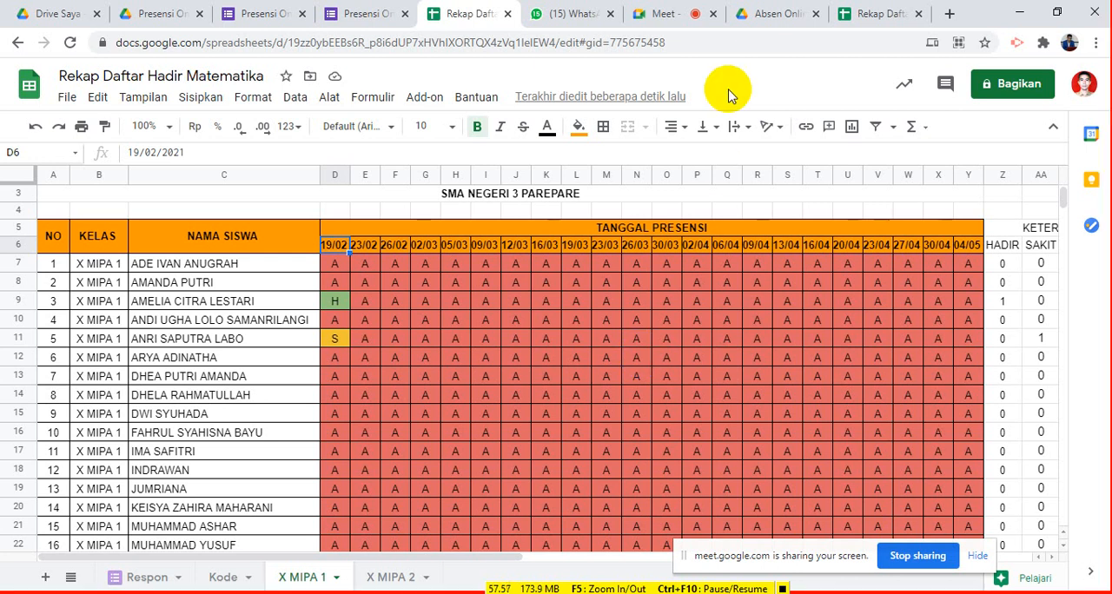
# - Switch to the ongoing Google Meet call and view its participants
pyautogui.click(662, 19)
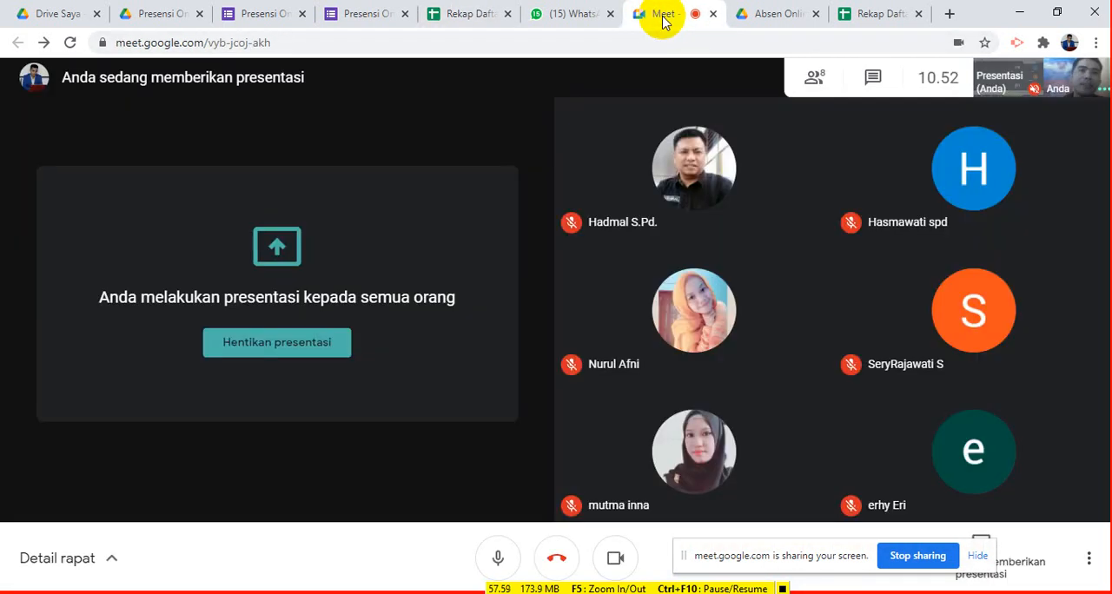
pyautogui.moveTo(741, 443)
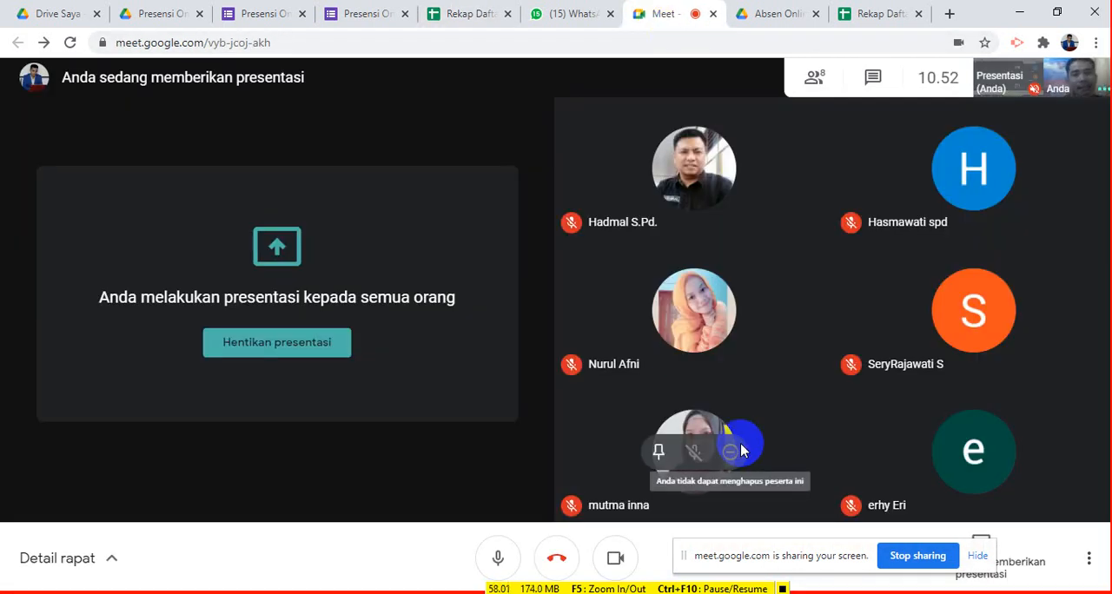
pyautogui.moveTo(852, 463)
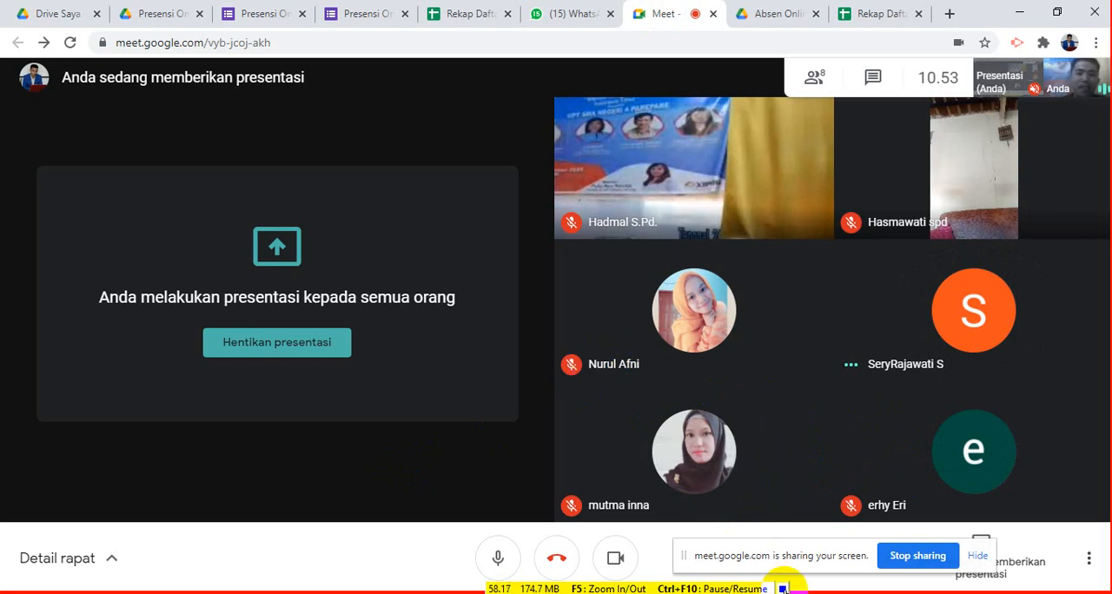
pyautogui.click(783, 589)
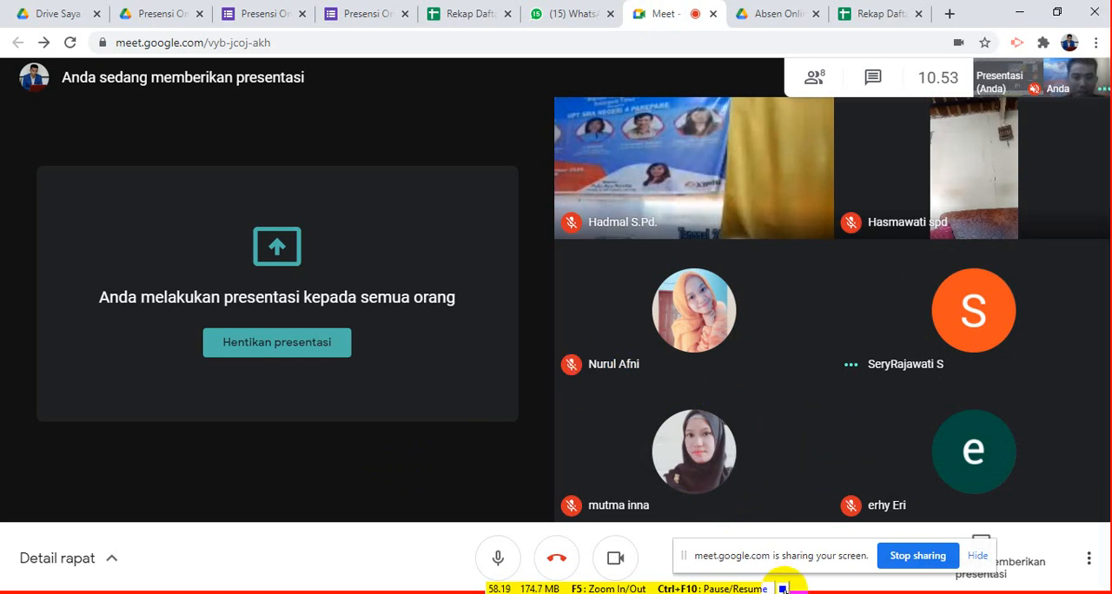